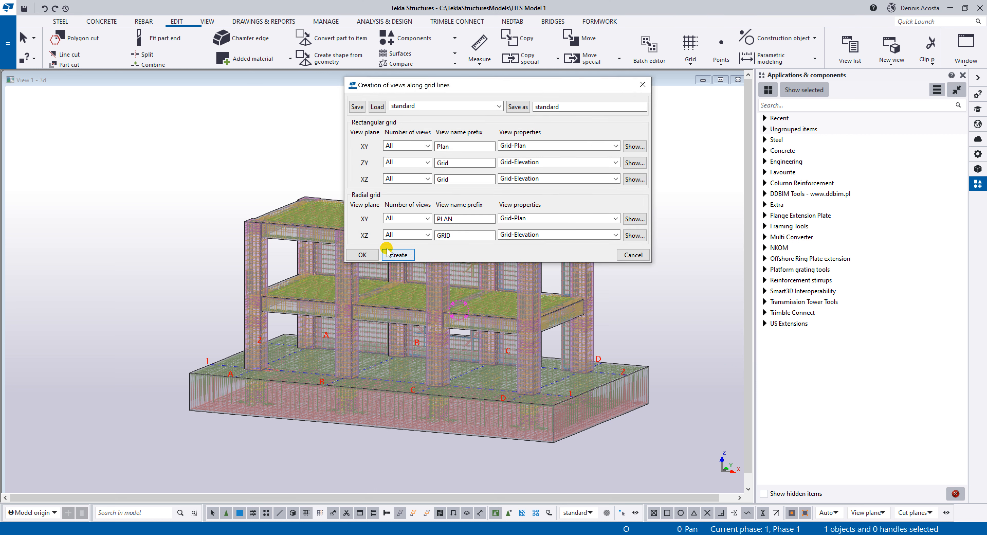
# Create plan and elevation views along all grid lines using the standard settings, then open the Grid 1 view and close it.
pyautogui.click(399, 256)
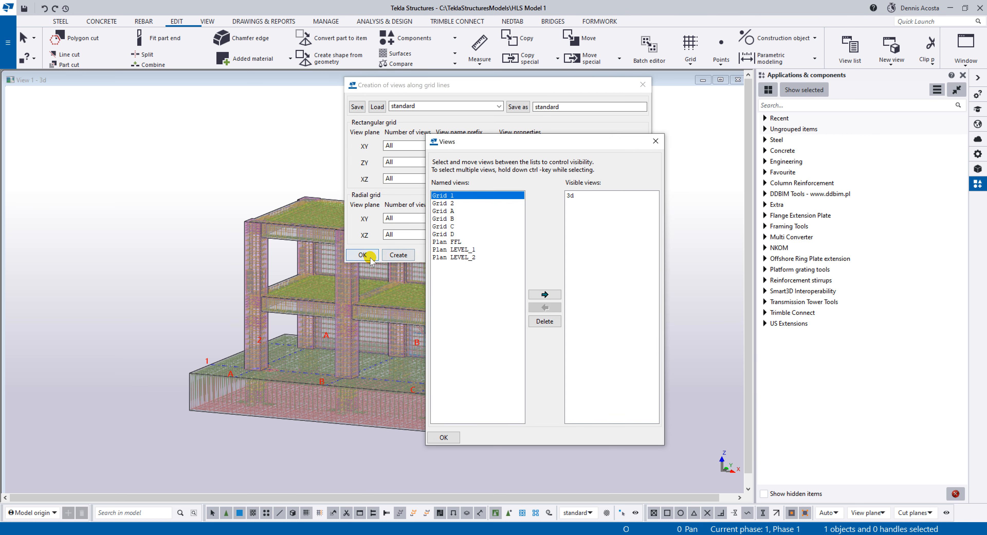
pyautogui.click(643, 84)
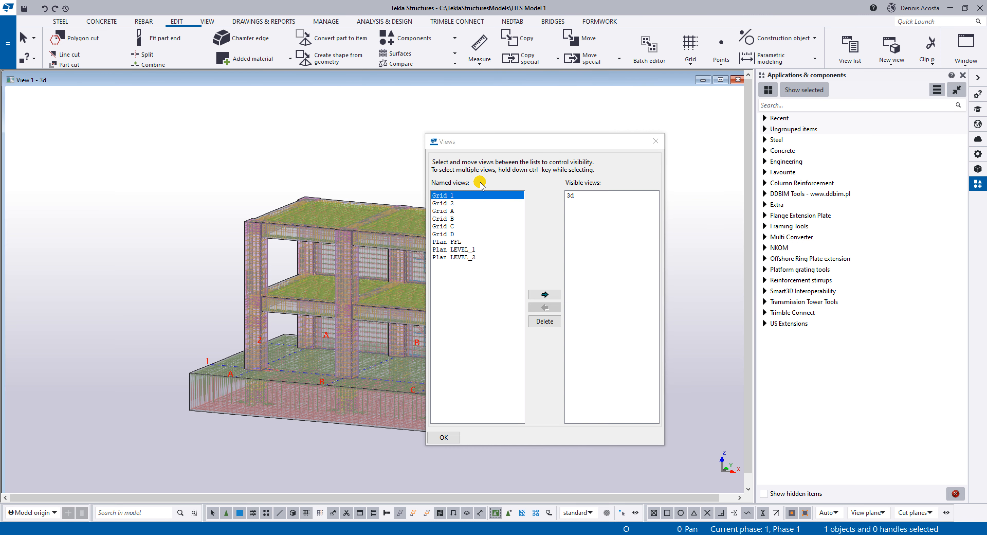
pyautogui.moveTo(506, 141); pyautogui.dragTo(572, 118)
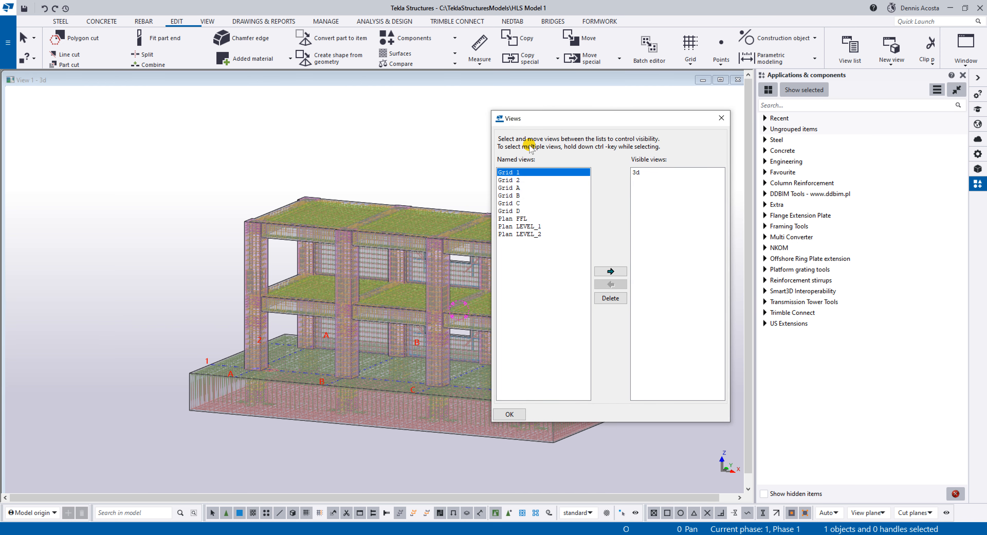
pyautogui.doubleClick(510, 173)
pyautogui.scroll(4, 64, 247)
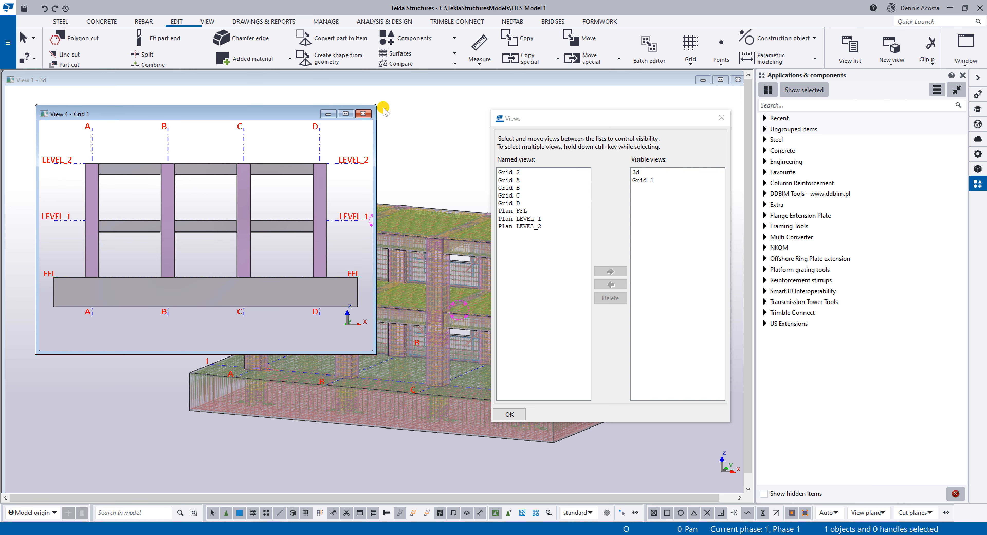
pyautogui.click(363, 113)
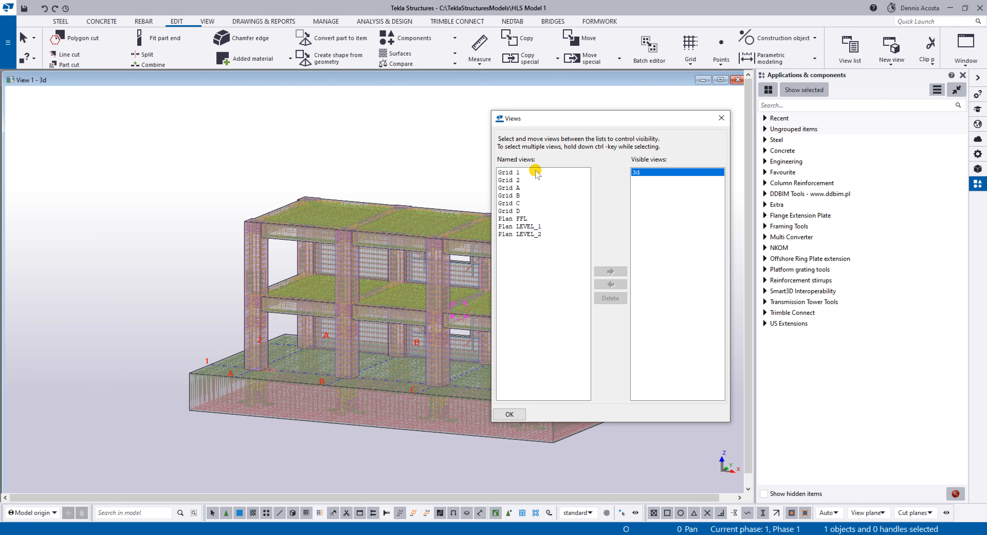
# Delete all the named grid and plan views, keeping the 3d view.
pyautogui.moveTo(537, 173); pyautogui.dragTo(546, 245)
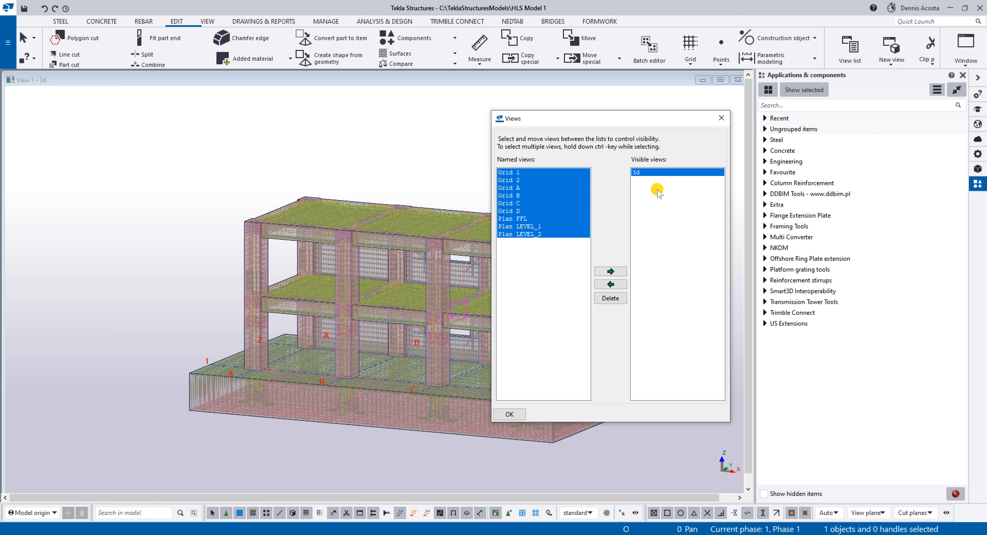
pyautogui.keyDown('ctrl'); pyautogui.click(643, 172); pyautogui.keyUp('ctrl')
pyautogui.click(611, 299)
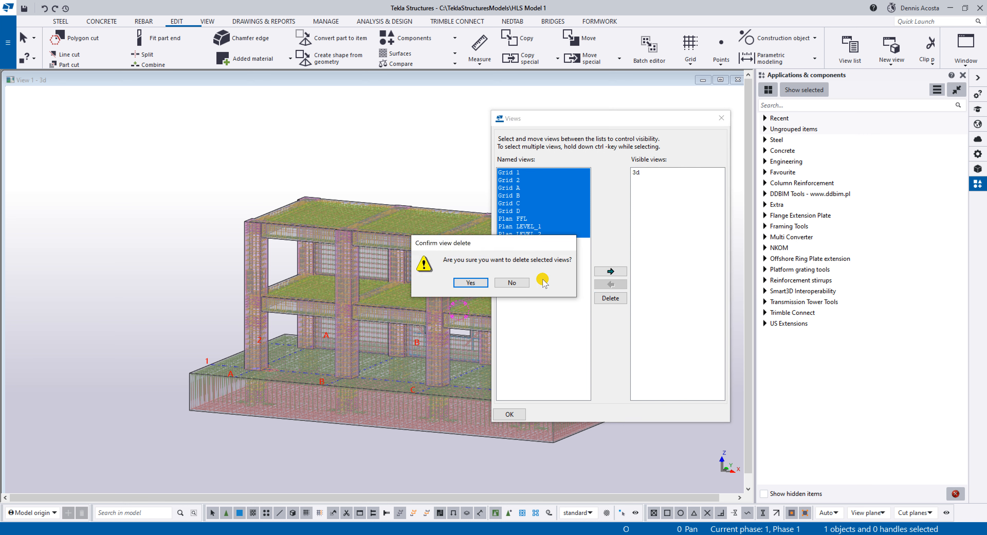
pyautogui.click(506, 282)
# Fit the work area to the entire model and create all views along the grid lines with the Plan and Grid prefixes.
pyautogui.rightClick(428, 167)
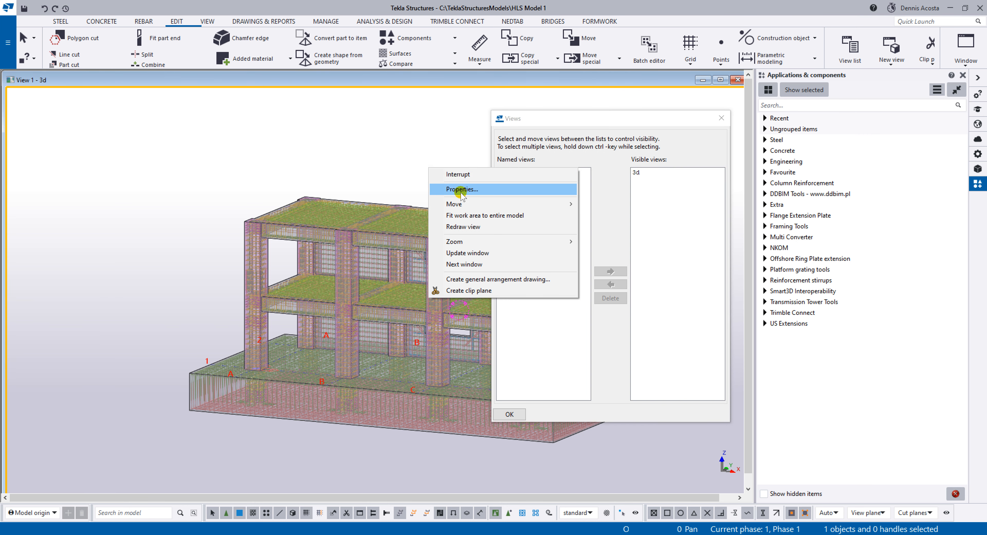
pyautogui.click(467, 217)
pyautogui.moveTo(474, 297); pyautogui.dragTo(394, 267, button='middle')
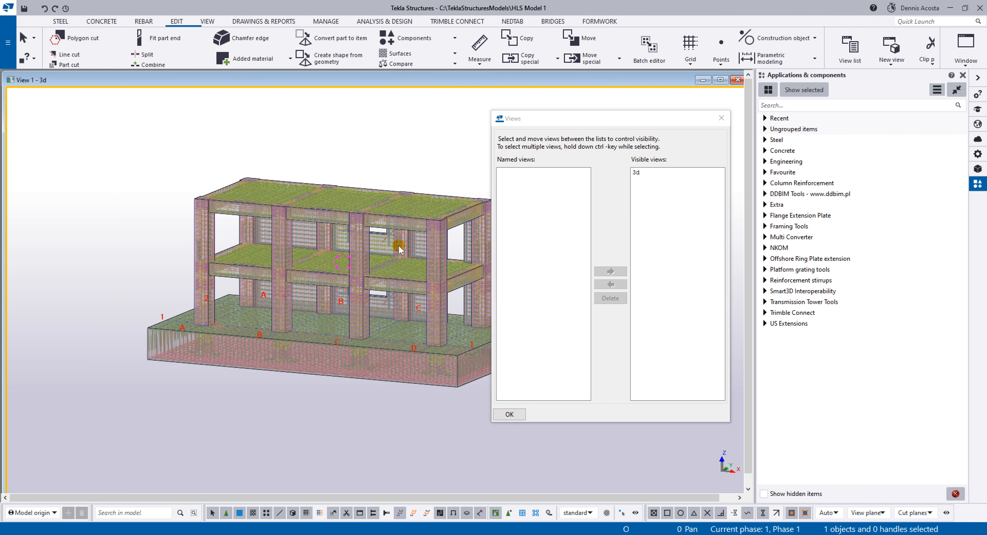
pyautogui.scroll(5, 429, 346)
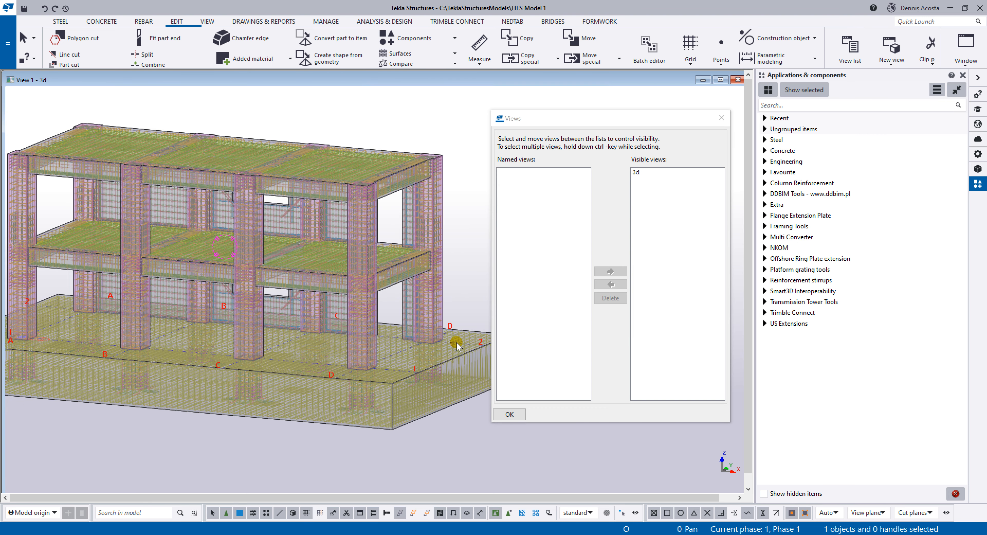
pyautogui.scroll(5, 457, 346)
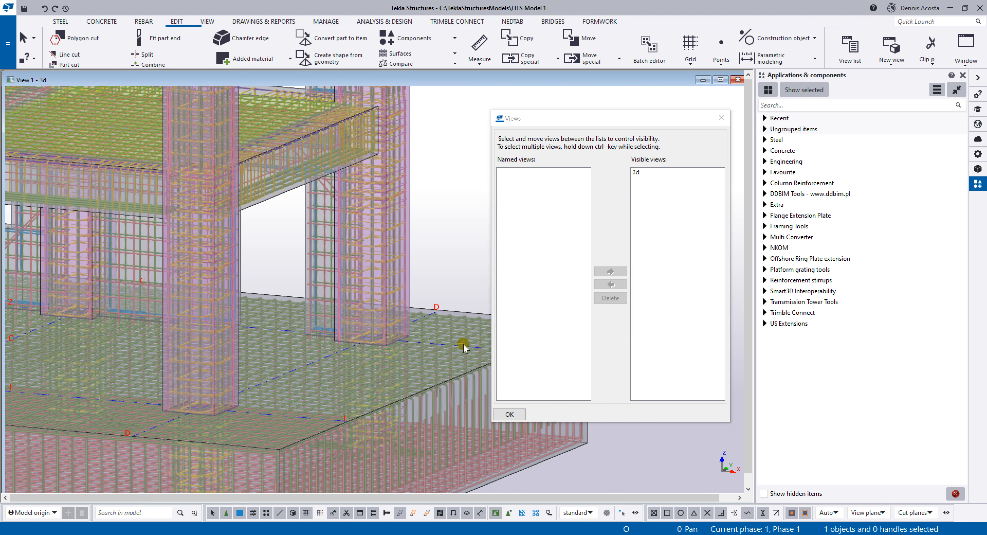
pyautogui.rightClick(464, 346)
pyautogui.moveTo(498, 286)
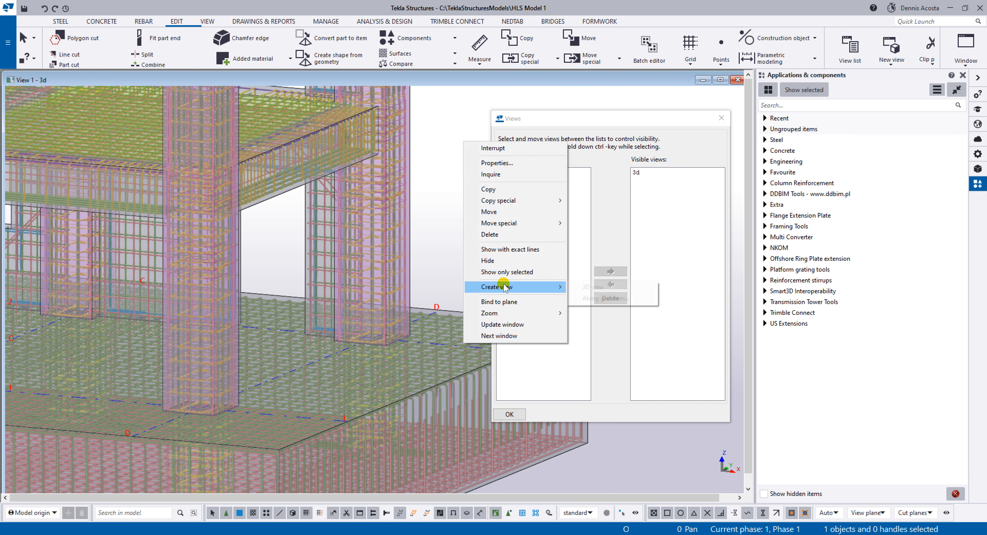
pyautogui.click(600, 301)
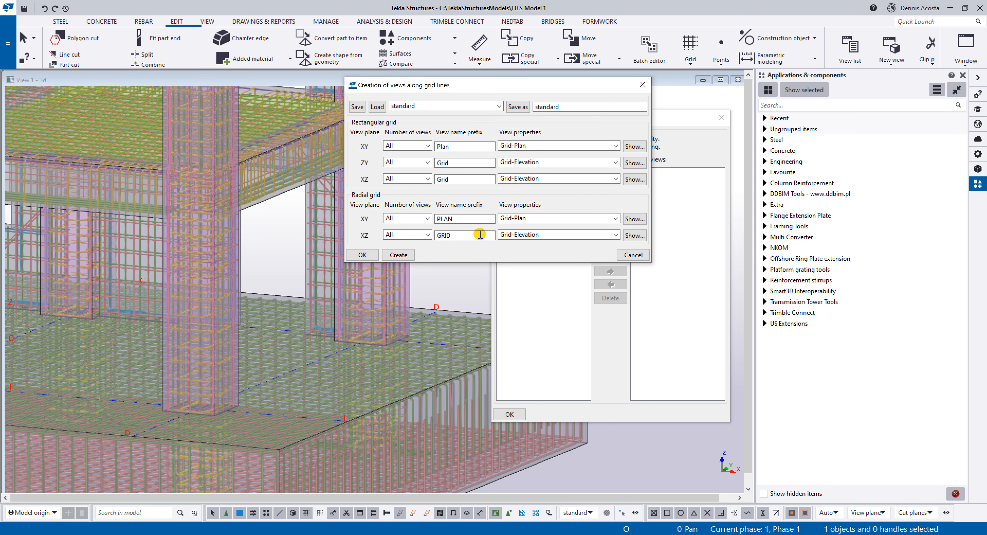
pyautogui.click(399, 255)
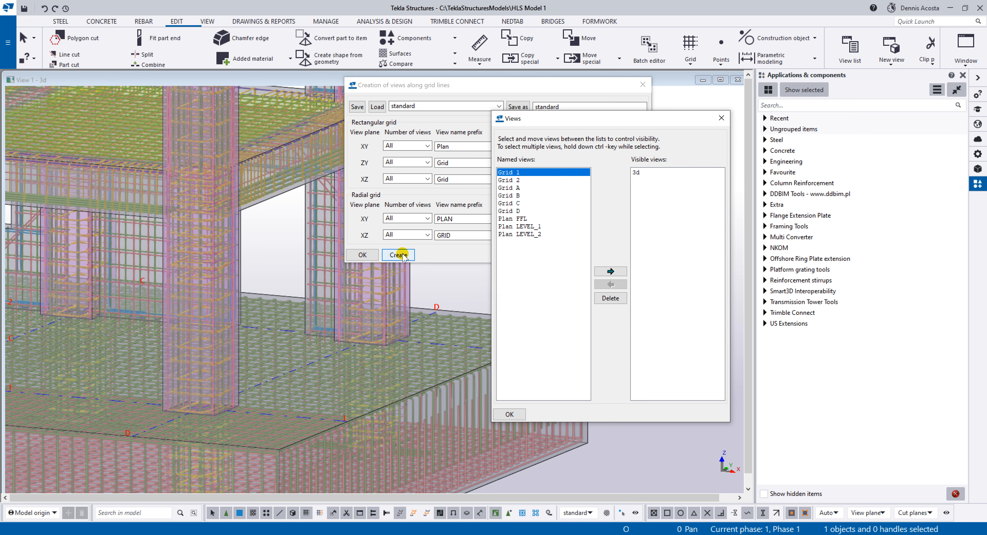
pyautogui.click(642, 85)
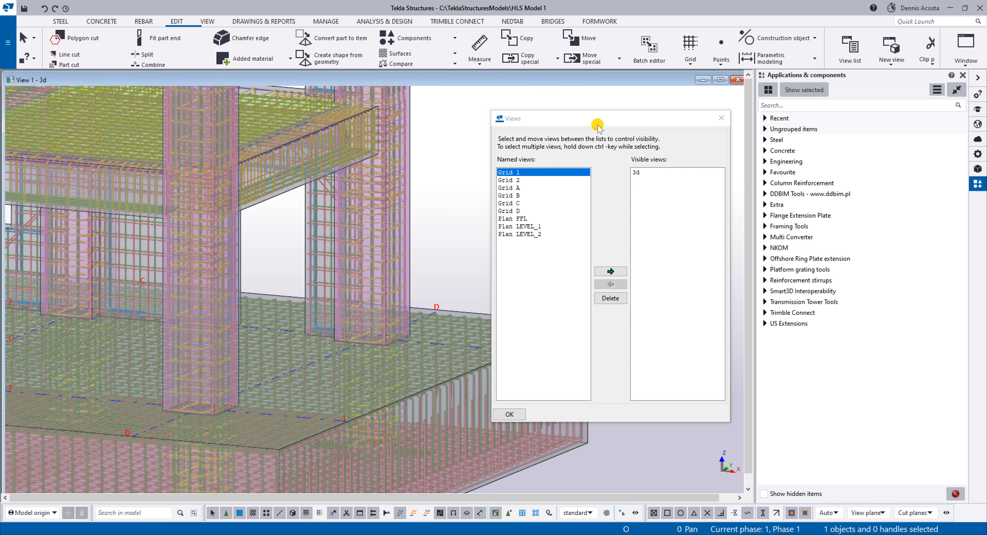
pyautogui.moveTo(598, 125); pyautogui.dragTo(693, 119)
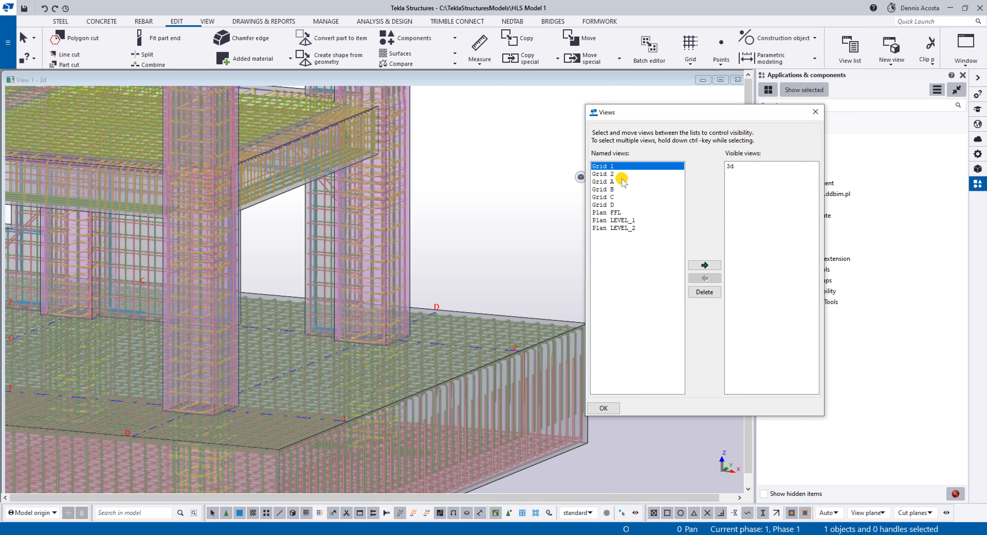
# Open the Grid 1 elevation view, examine its columns and beams, and close the view.
pyautogui.click(615, 168)
pyautogui.doubleClick(615, 167)
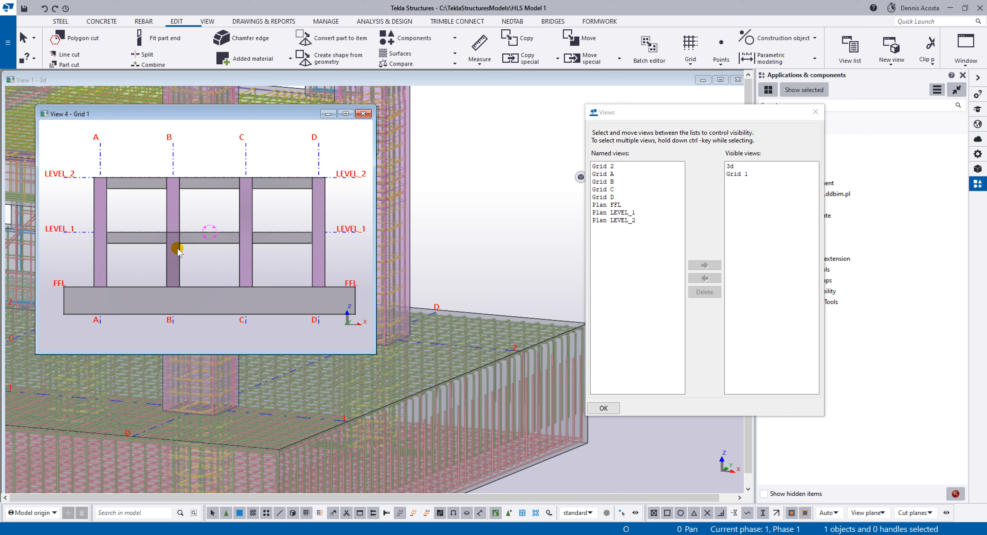
pyautogui.scroll(5, 176, 249)
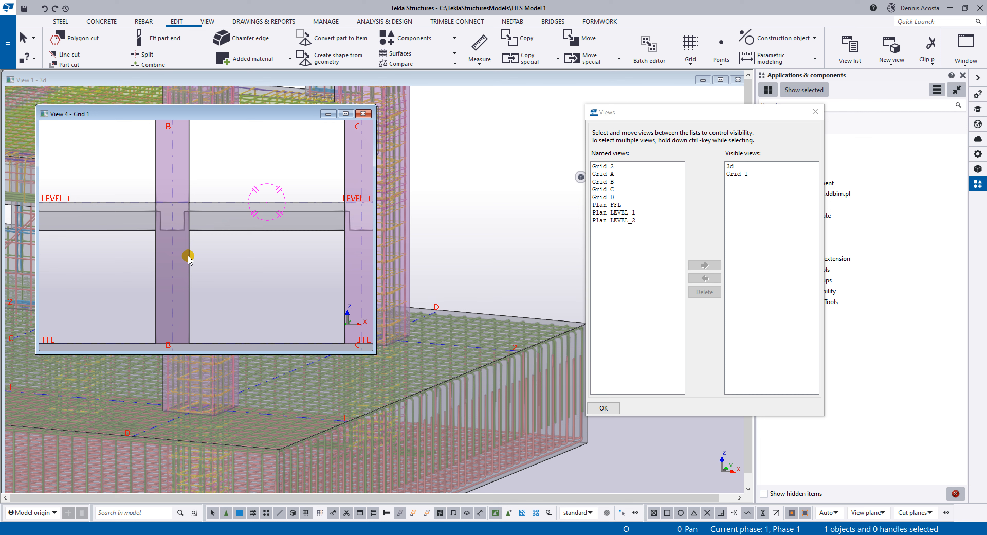
pyautogui.scroll(-5, 188, 258)
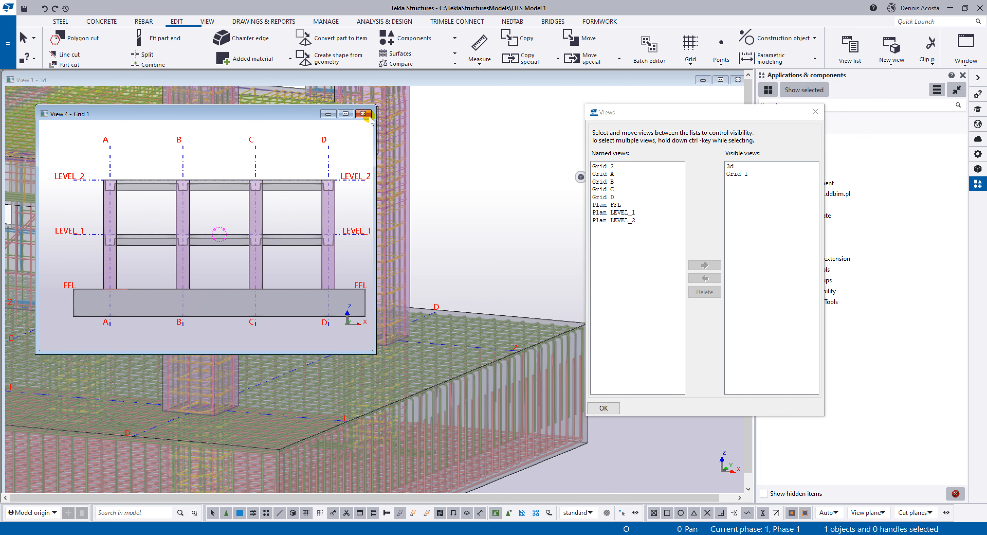
pyautogui.click(363, 113)
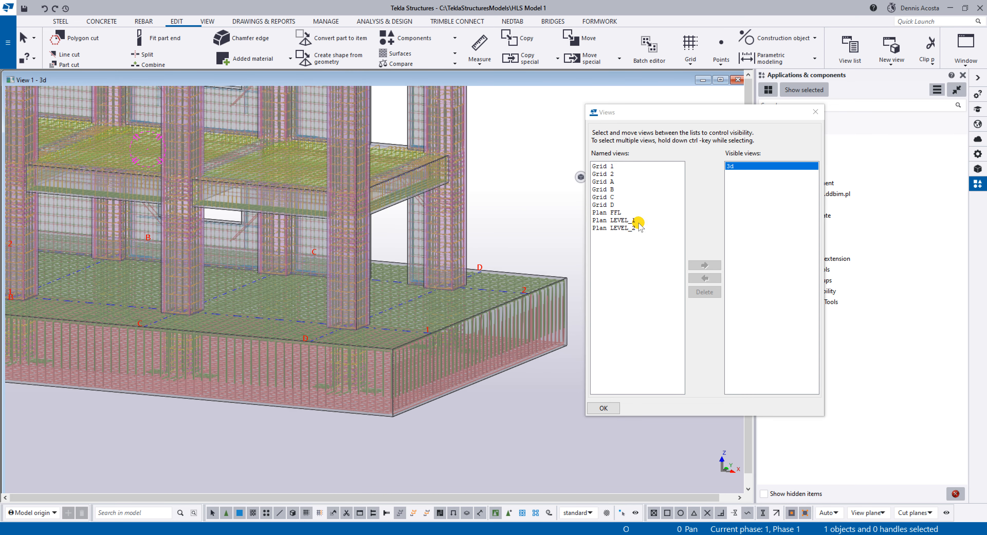
# Open the Plan LEVEL_1, Plan LEVEL_2 and Plan FFL views to check them, then close all three.
pyautogui.doubleClick(625, 221)
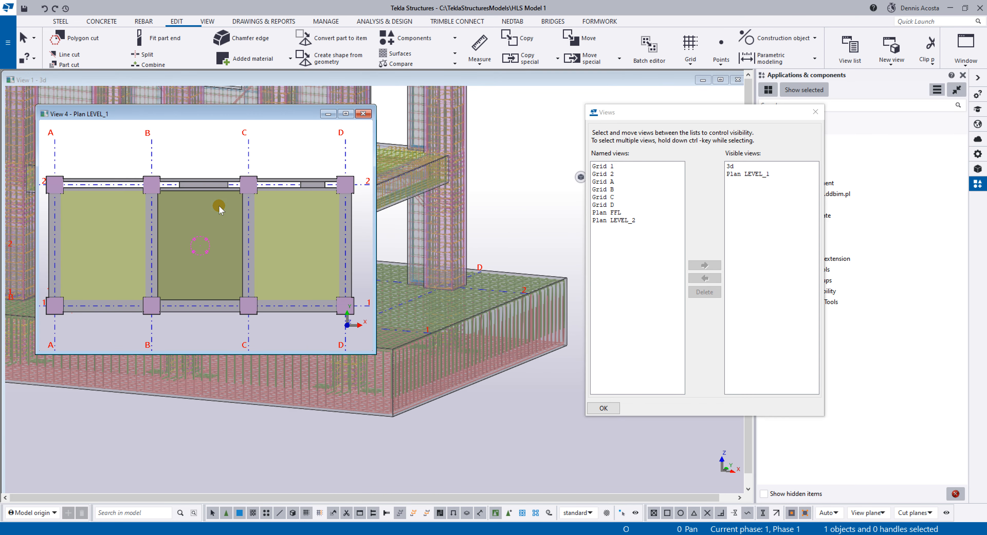
pyautogui.doubleClick(628, 221)
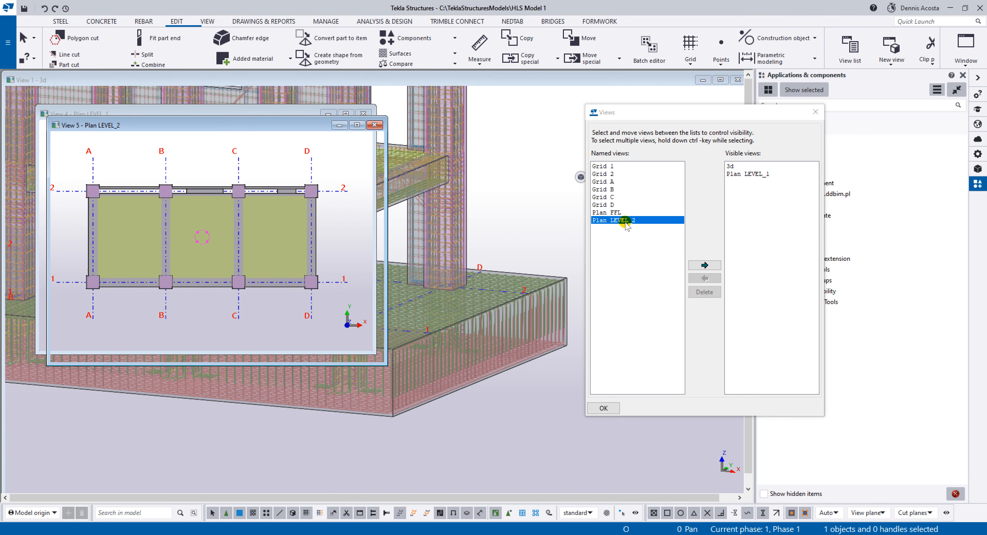
pyautogui.doubleClick(613, 212)
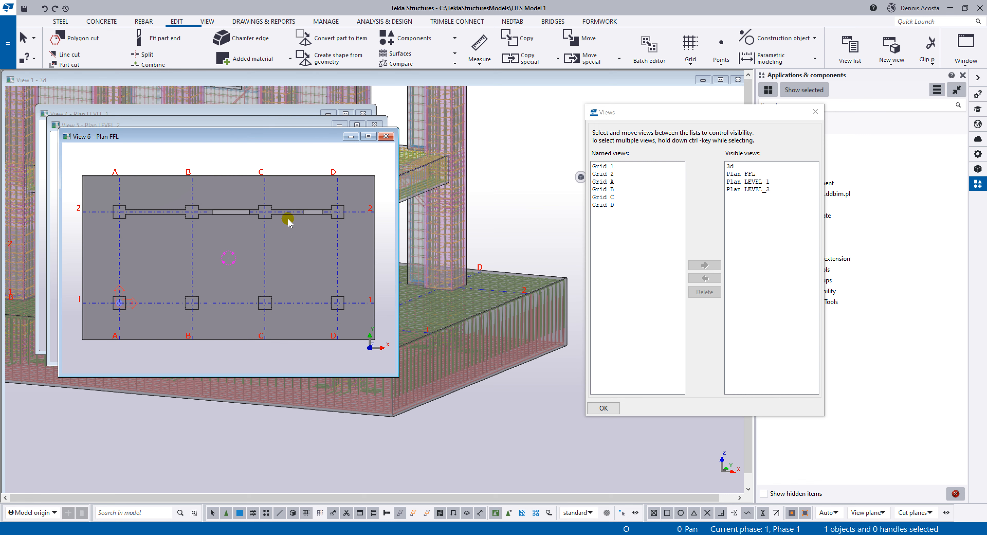
pyautogui.click(386, 136)
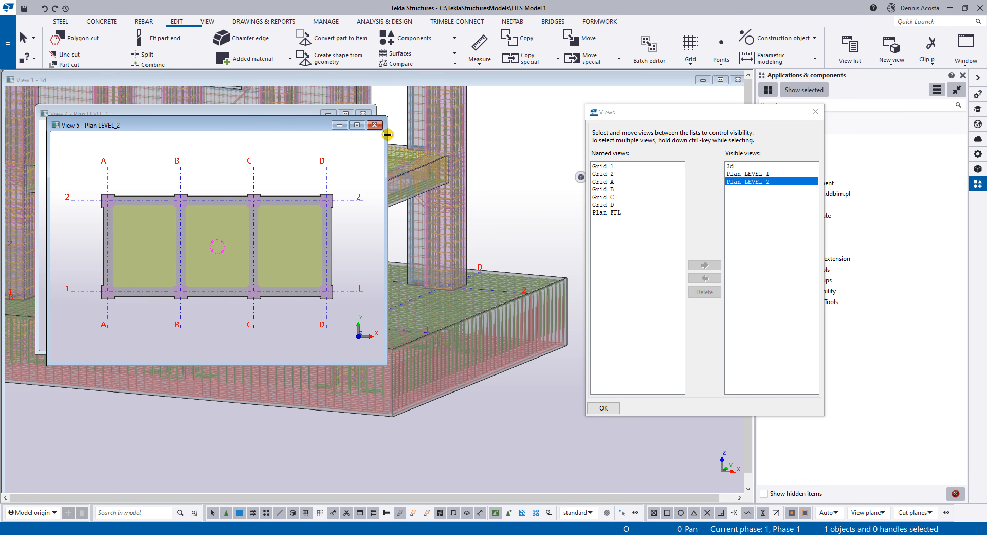
pyautogui.click(375, 125)
pyautogui.click(363, 113)
pyautogui.scroll(-3, 497, 282)
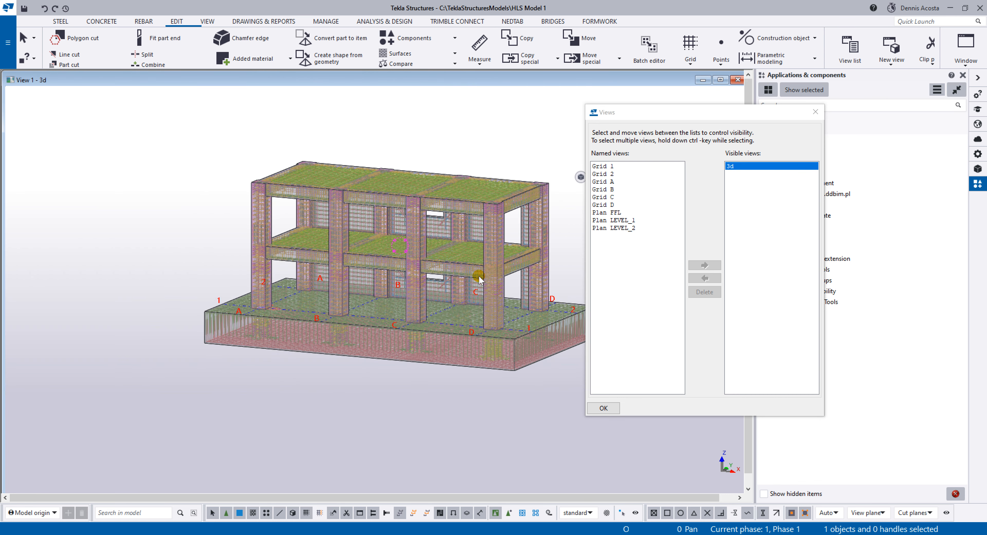
pyautogui.moveTo(416, 273)
pyautogui.keyDown('ctrl'); pyautogui.mouseDown(button='middle')
pyautogui.moveTo(406, 281)
pyautogui.moveTo(417, 286)
pyautogui.moveTo(415, 273)
pyautogui.mouseUp(button='middle'); pyautogui.keyUp('ctrl')
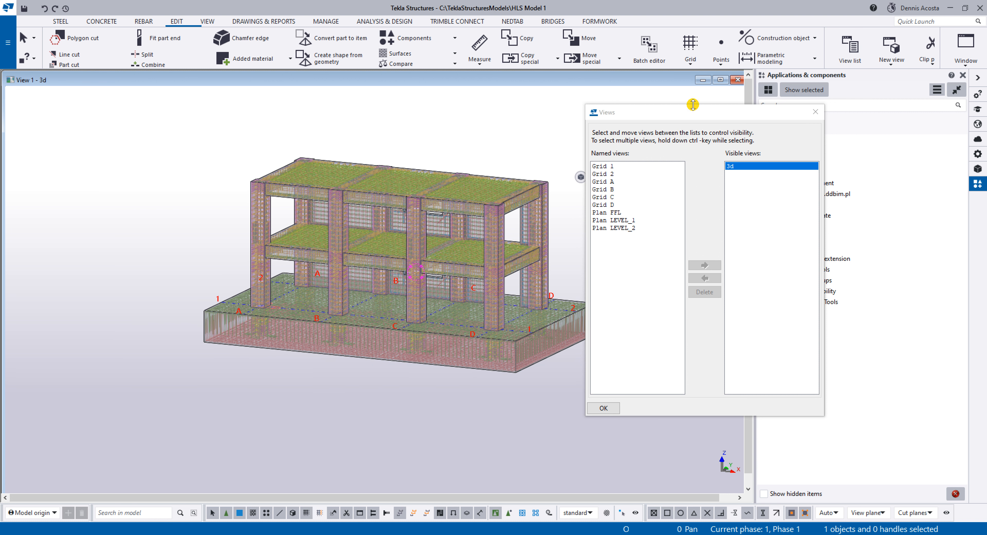
pyautogui.moveTo(689, 114); pyautogui.dragTo(723, 115)
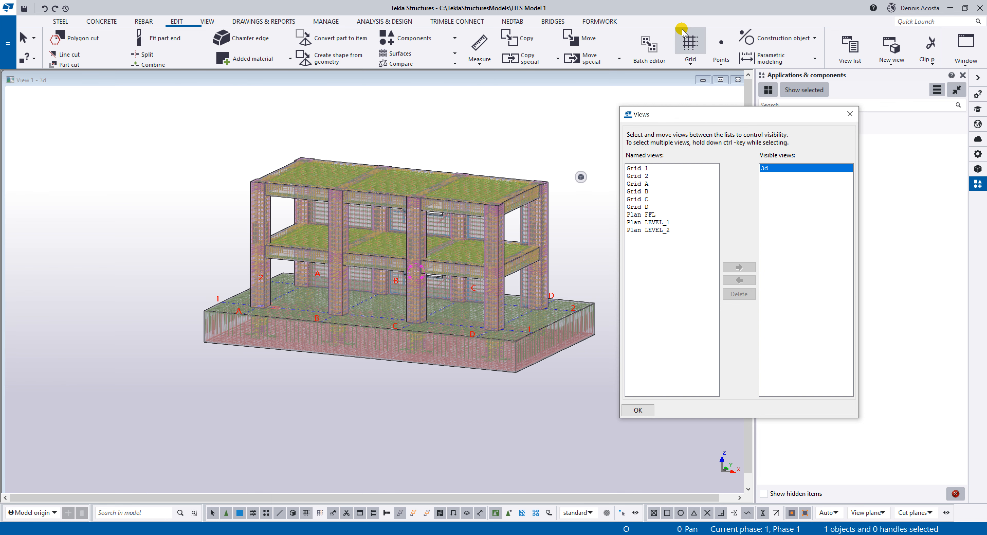
# Number the modified objects in the model.
pyautogui.click(432, 153)
pyautogui.scroll(2, 432, 153)
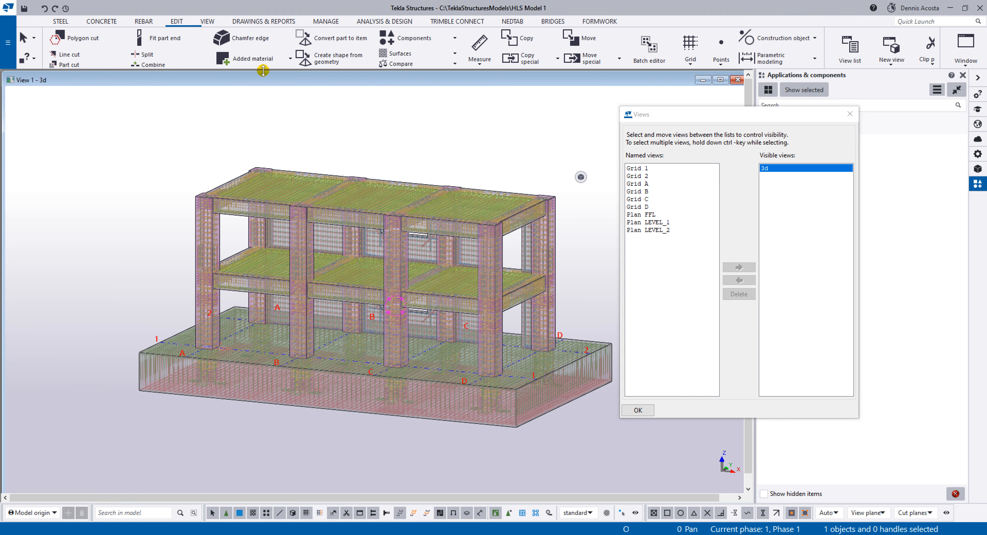
pyautogui.click(258, 22)
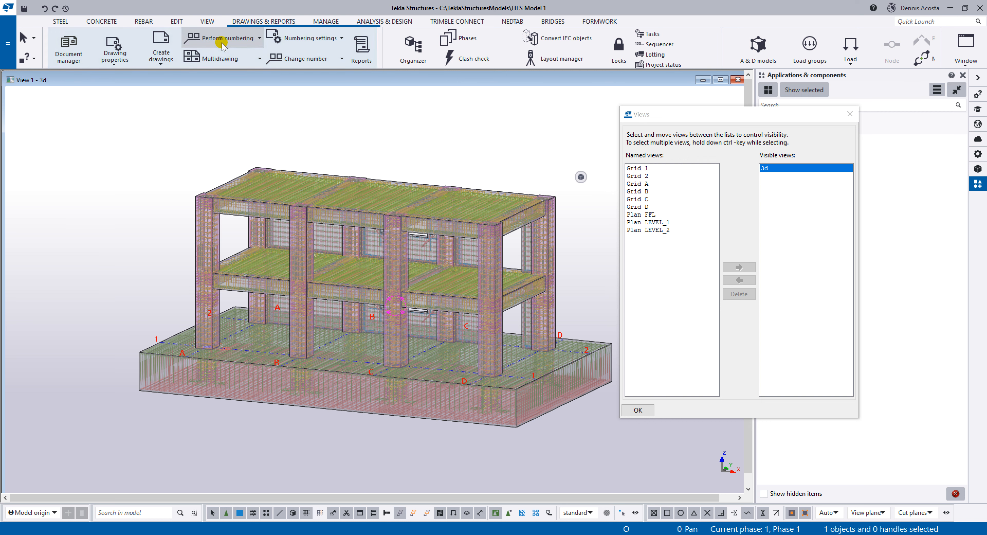
pyautogui.click(234, 40)
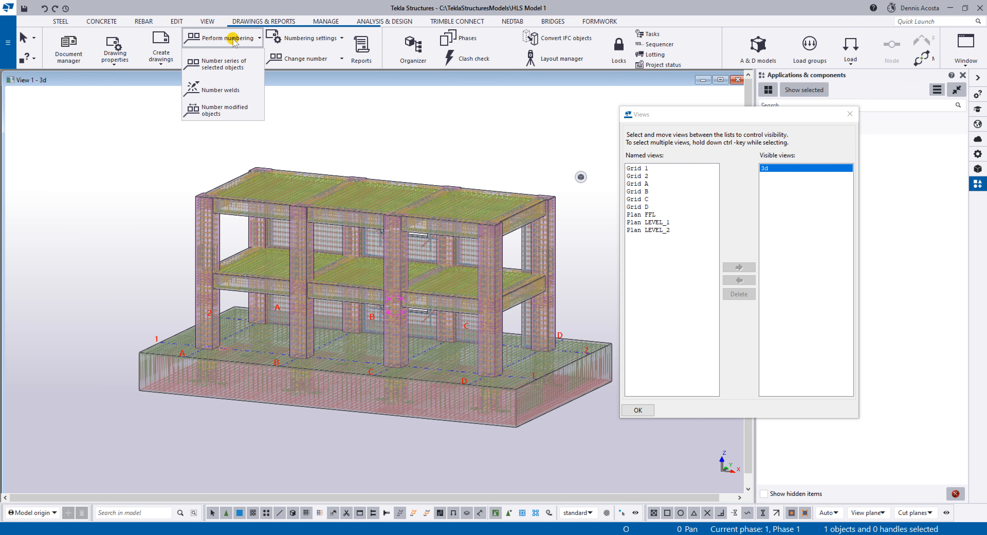
pyautogui.click(226, 109)
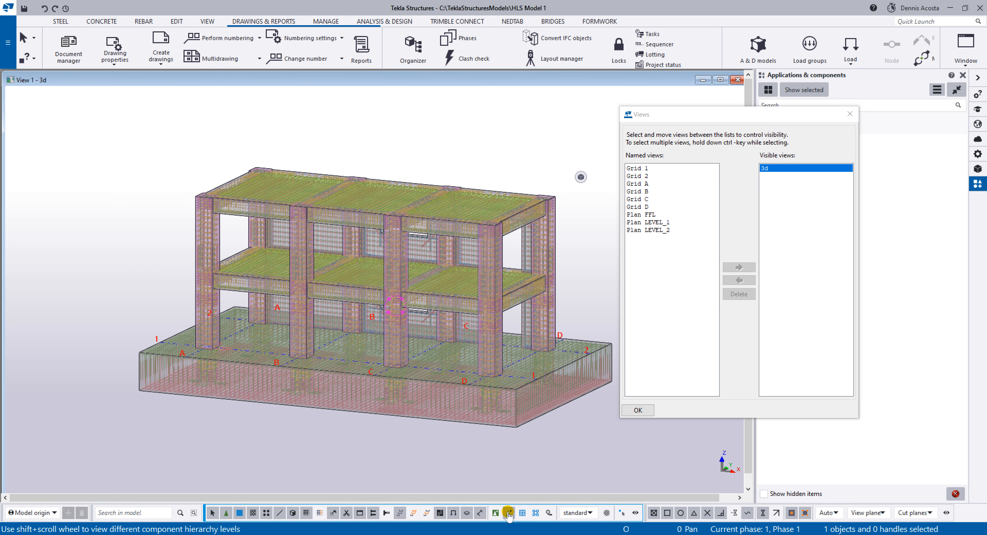
# Inquire the rebar information of the bent bars in the corner column and close the report.
pyautogui.scroll(6, 498, 278)
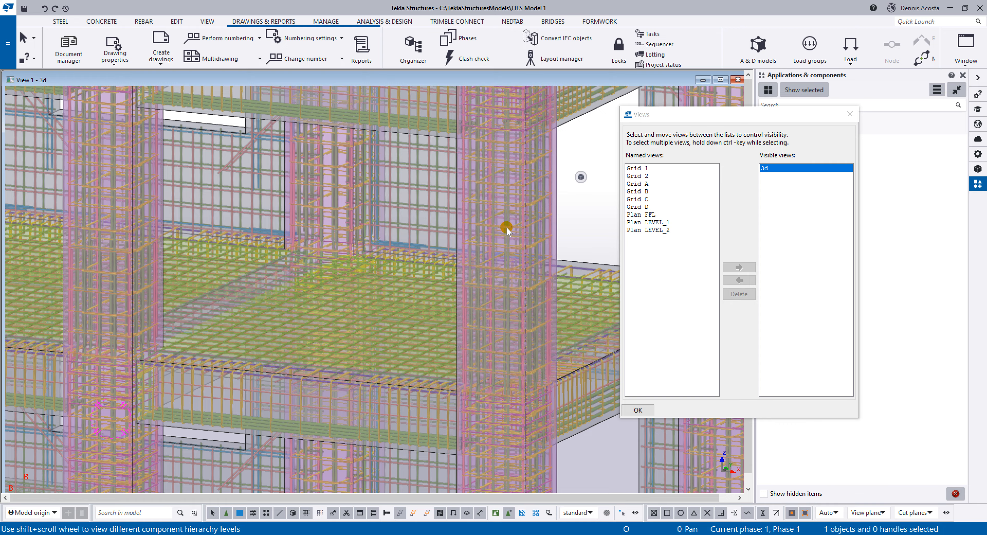
pyautogui.scroll(5, 505, 226)
pyautogui.rightClick(490, 225)
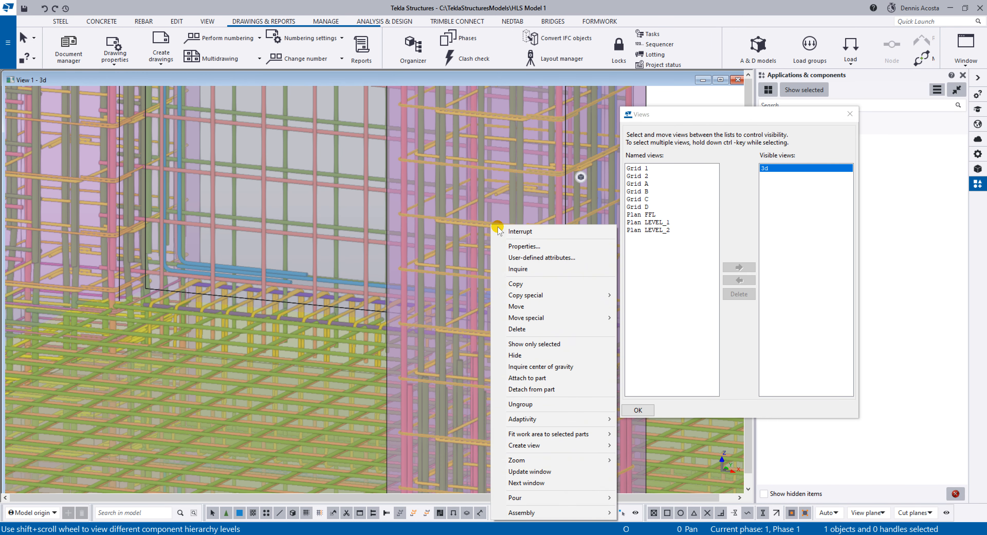
pyautogui.click(536, 263)
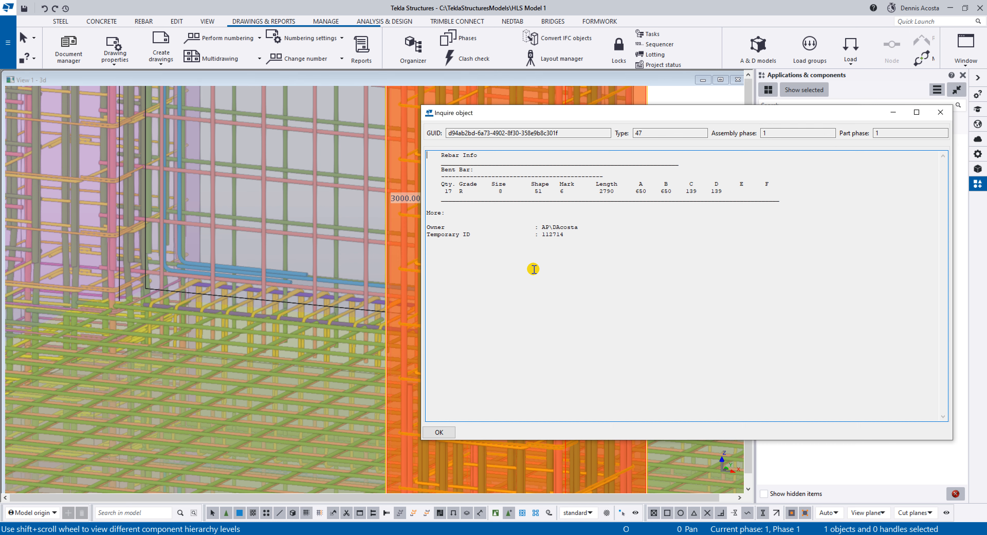
pyautogui.click(941, 112)
pyautogui.scroll(-3, 459, 441)
pyautogui.moveTo(459, 440); pyautogui.dragTo(419, 319, button='middle')
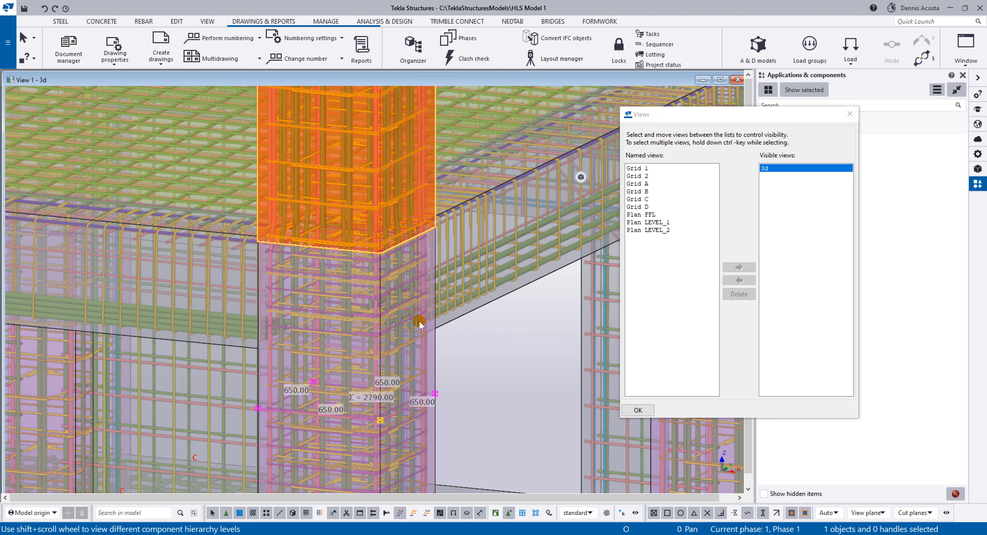
# Inquire the rebar information of the vertical bent bars at the base of the corner column and close the report.
pyautogui.scroll(2, 490, 264)
pyautogui.moveTo(424, 254); pyautogui.dragTo(446, 156, button='middle')
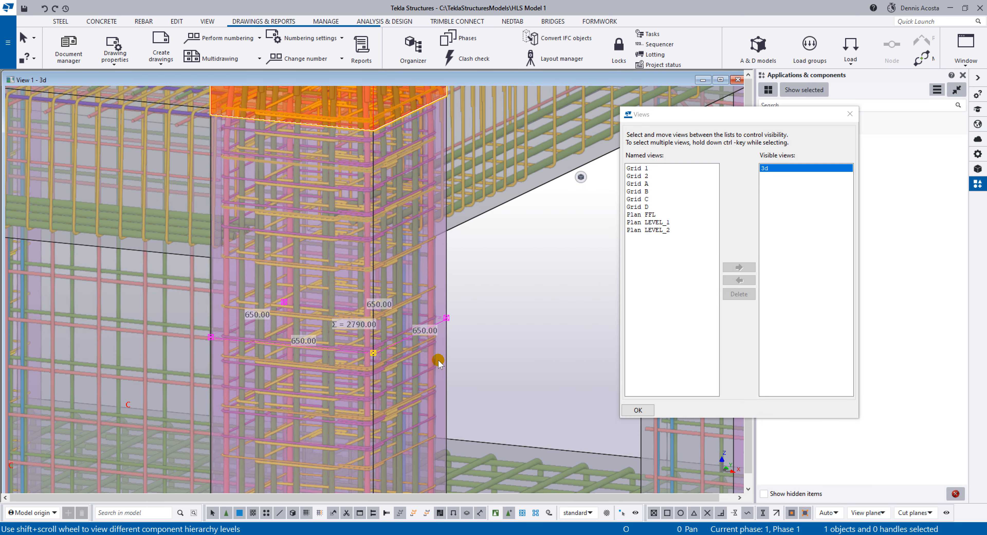
pyautogui.scroll(-1, 433, 360)
pyautogui.moveTo(433, 312); pyautogui.dragTo(435, 218, button='middle')
pyautogui.moveTo(418, 364); pyautogui.dragTo(447, 176, button='middle')
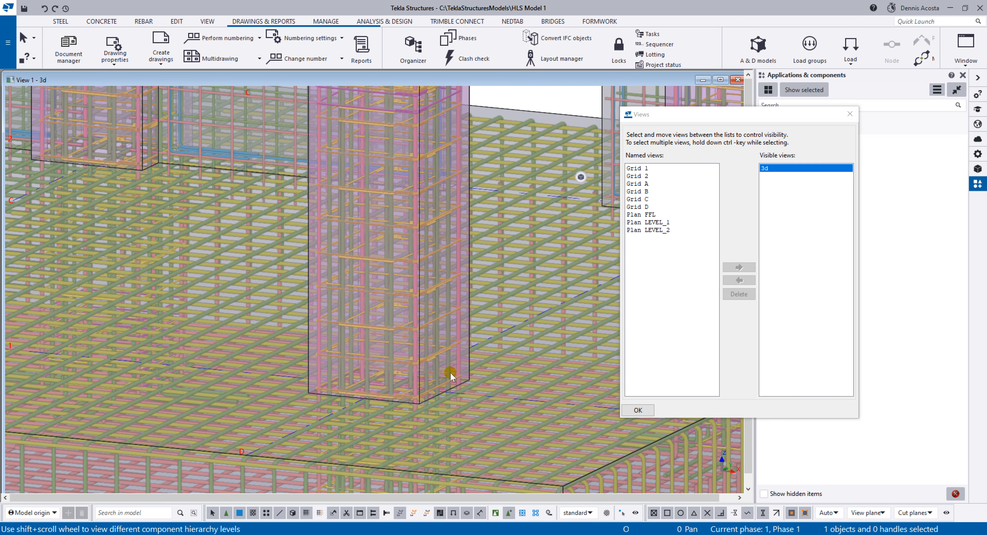
pyautogui.scroll(2, 437, 402)
pyautogui.scroll(3, 421, 364)
pyautogui.rightClick(418, 308)
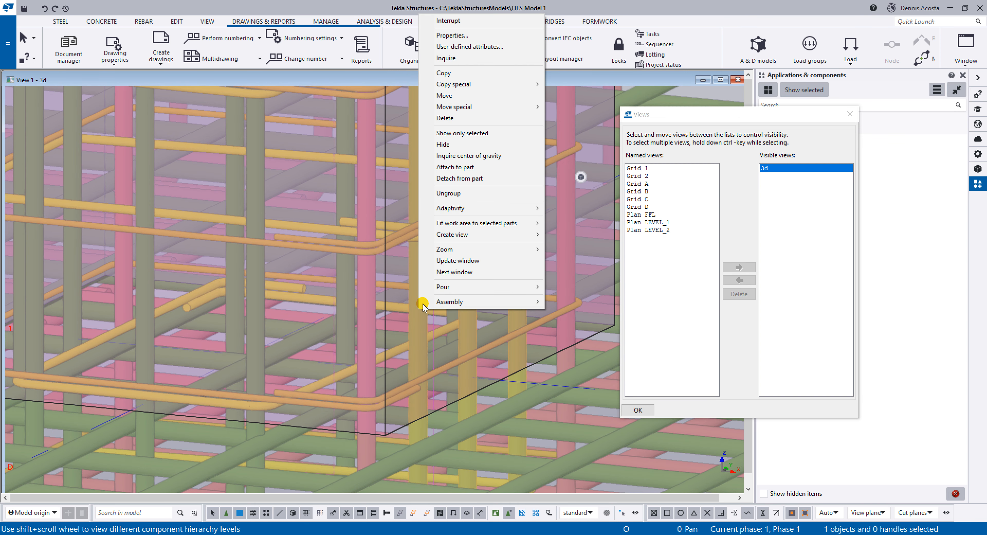
pyautogui.click(446, 58)
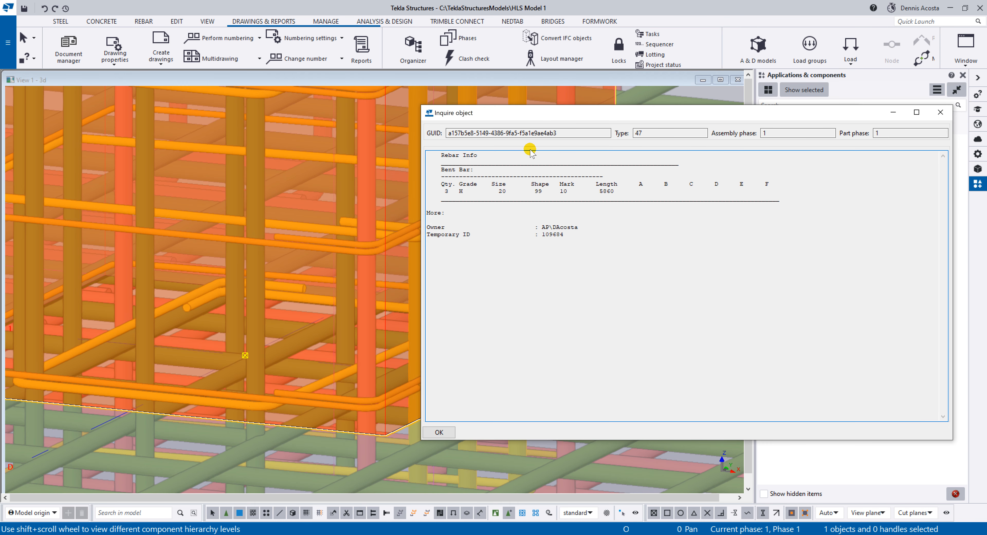
pyautogui.doubleClick(563, 191)
pyautogui.click(940, 112)
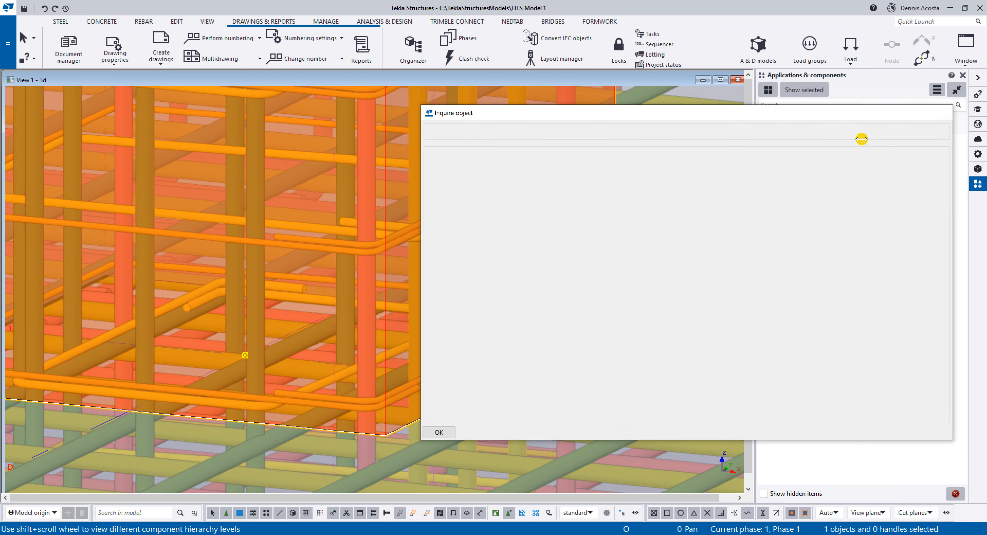
# Close the list of views and bring the whole 3D model back into sight.
pyautogui.hotkey('ctrl', 'i')
pyautogui.click(849, 113)
pyautogui.scroll(-8, 502, 229)
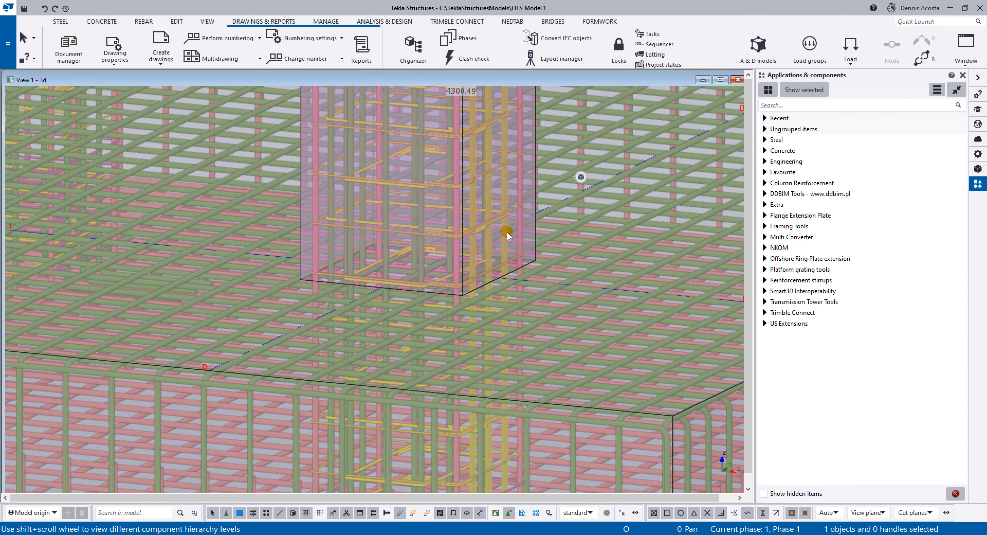
pyautogui.scroll(-10, 500, 235)
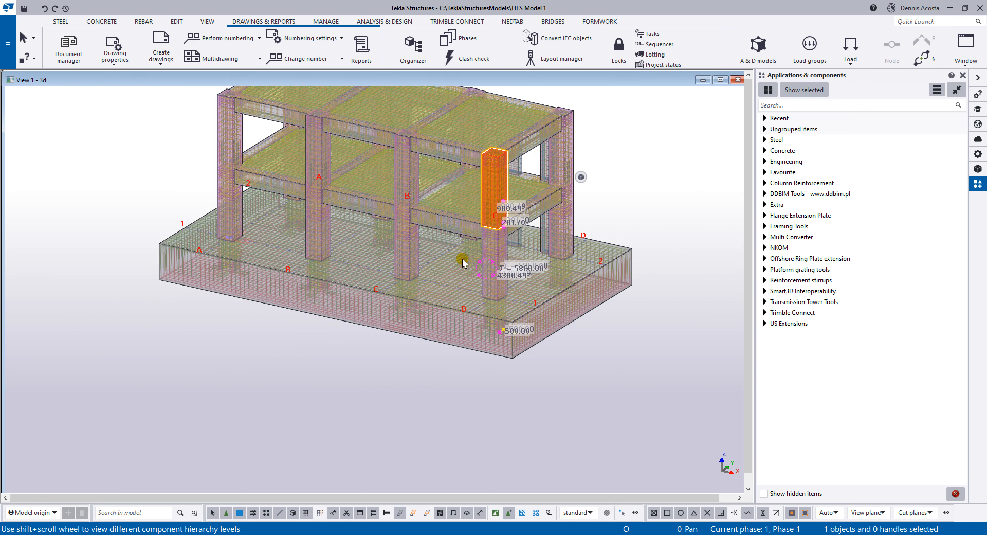
pyautogui.scroll(-5, 463, 262)
pyautogui.moveTo(426, 240); pyautogui.dragTo(412, 287, button='middle')
pyautogui.scroll(7, 442, 249)
pyautogui.click(609, 249)
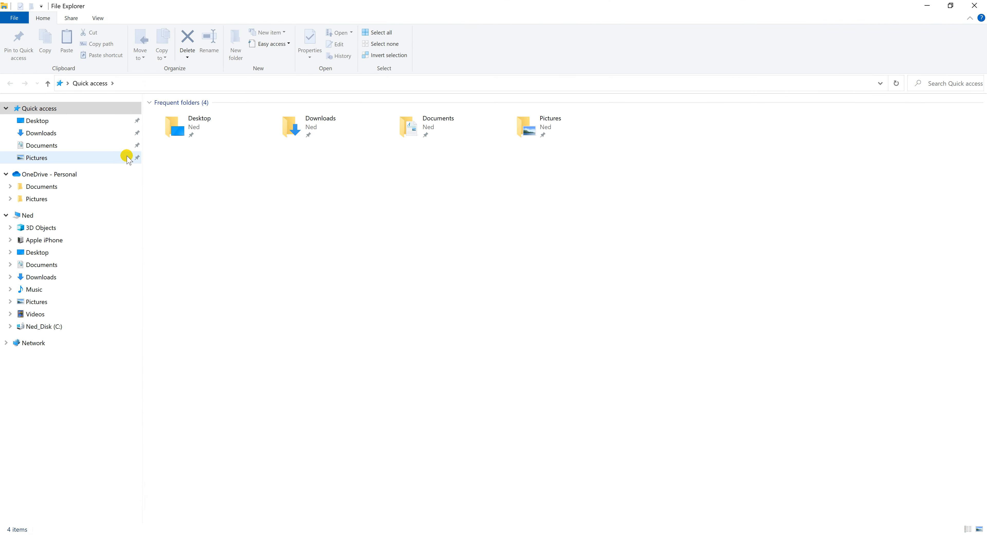
# Switch to File Explorer and open the ViaductDemo101 model folder inside TeklaStructuresModels on the C: drive.
pyautogui.click(71, 327)
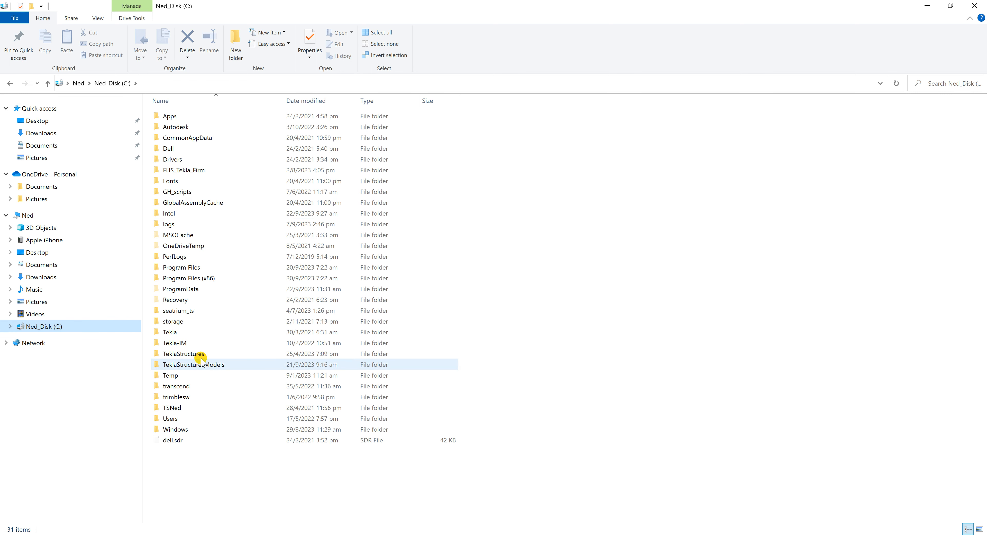
pyautogui.click(207, 365)
pyautogui.doubleClick(207, 365)
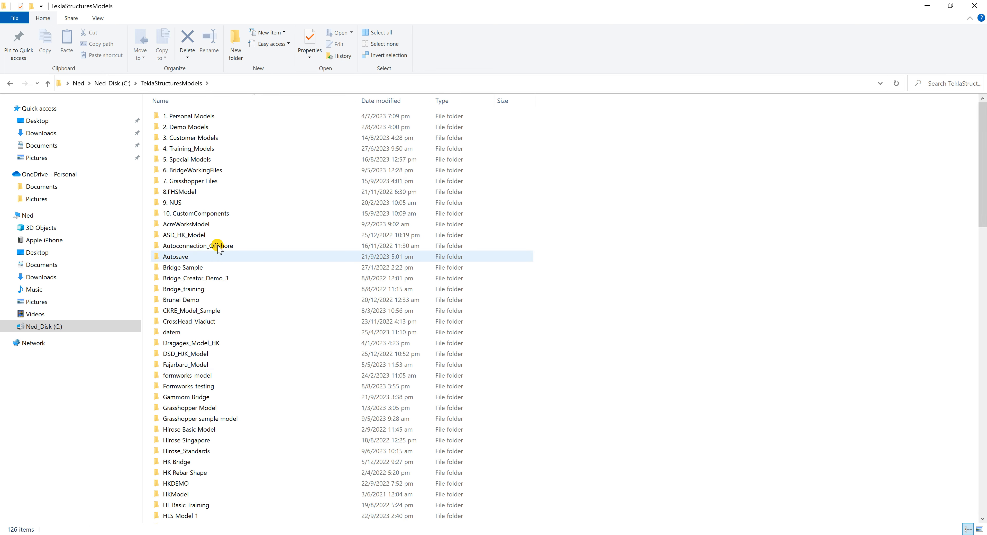
pyautogui.scroll(-13, 216, 268)
pyautogui.scroll(-16, 229, 418)
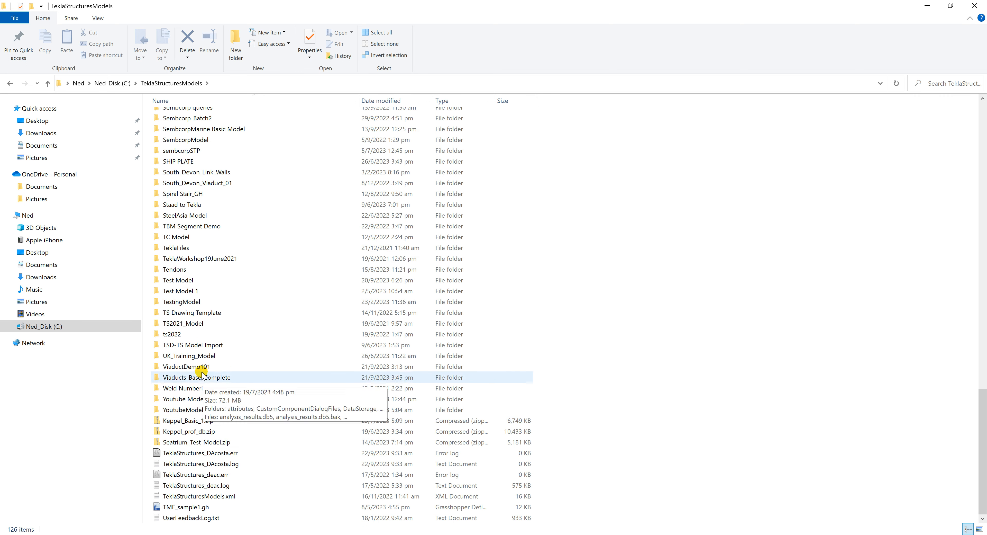
pyautogui.doubleClick(209, 366)
# Copy the report template file Rebar Bending Schedule-A4.pdf.rpt from the ViaductDemo101 folder and close the folder window.
pyautogui.scroll(-12, 273, 363)
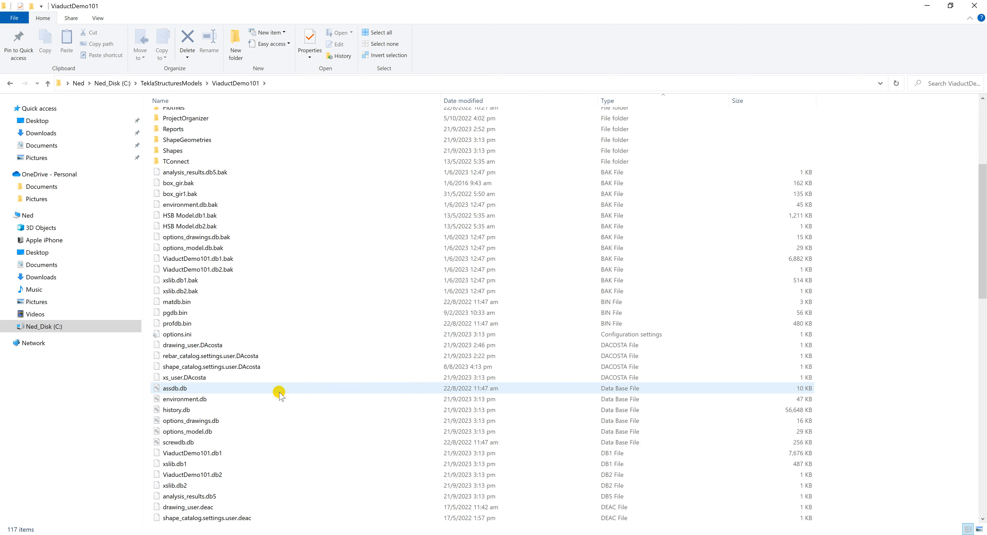
pyautogui.scroll(-6, 279, 391)
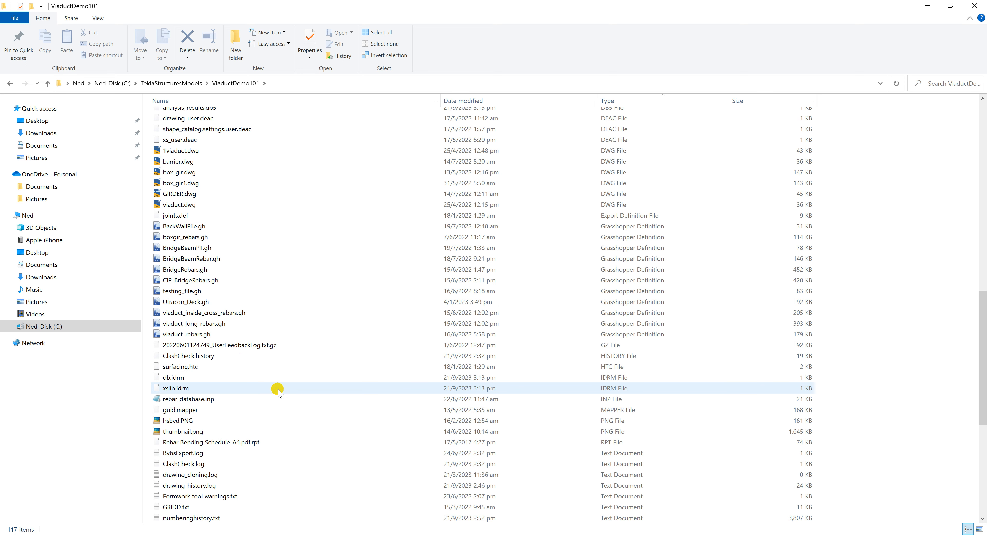
pyautogui.click(246, 442)
pyautogui.rightClick(246, 442)
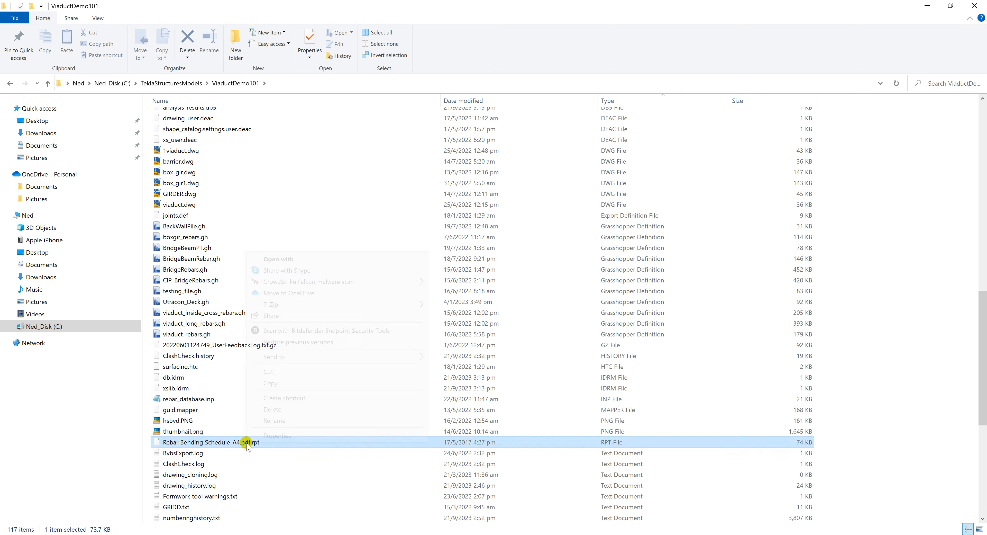
pyautogui.click(275, 386)
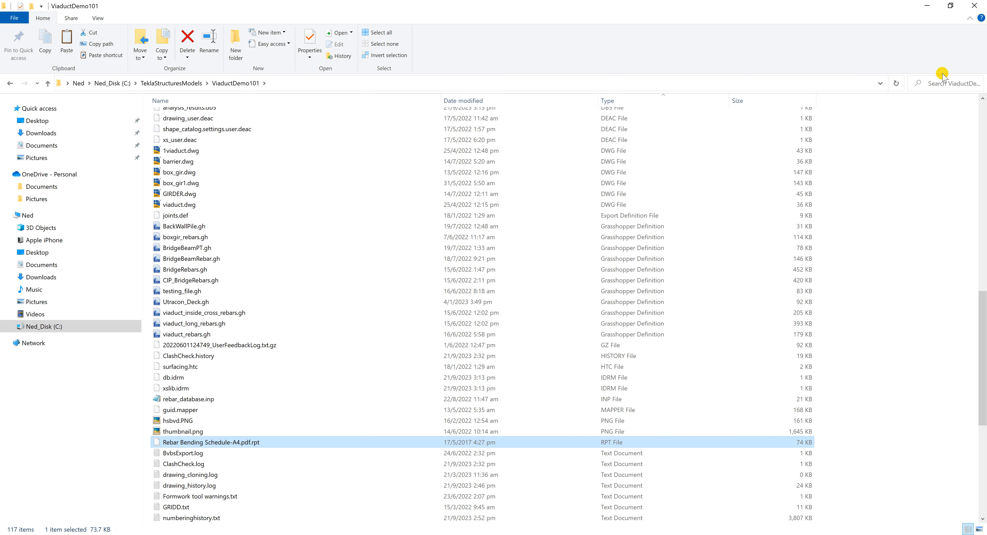
pyautogui.click(974, 6)
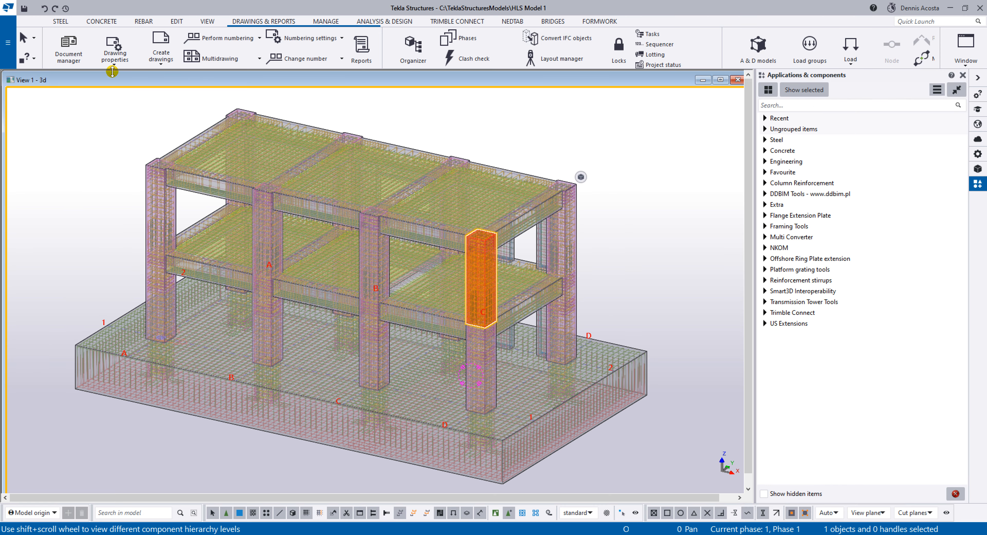
# Open the HLS Model 1 folder from Tekla Structures and paste the copied report template into it.
pyautogui.click(7, 42)
pyautogui.click(86, 148)
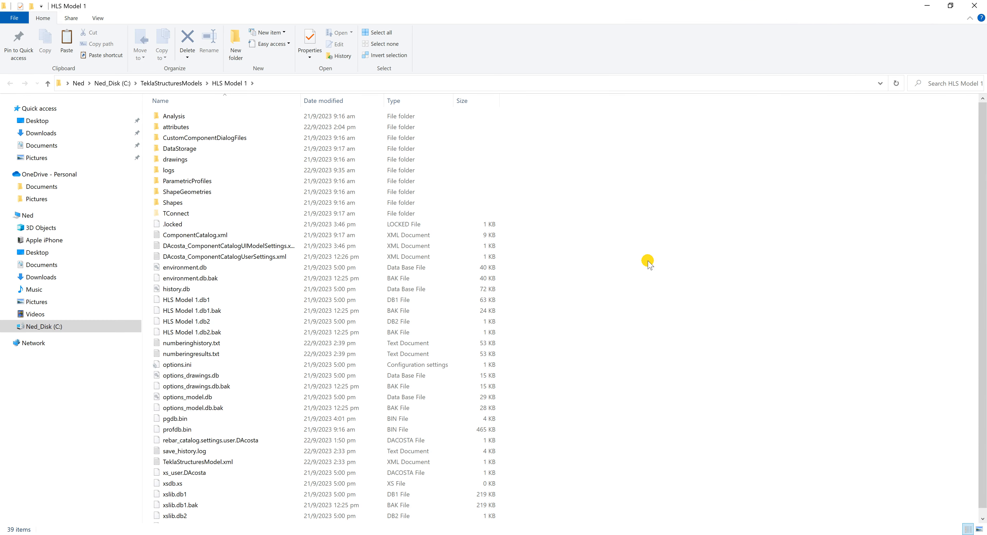
pyautogui.rightClick(651, 265)
pyautogui.click(675, 337)
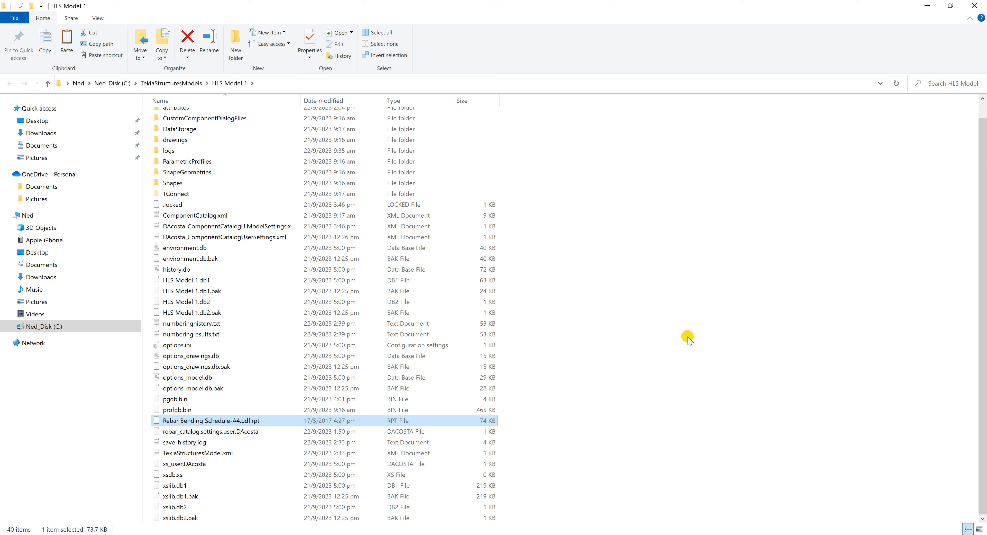
# Copy Rebar Bending Schedule-A4.pdf.rpt from the model folder to the NEDFLASH (D:) drive.
pyautogui.rightClick(258, 422)
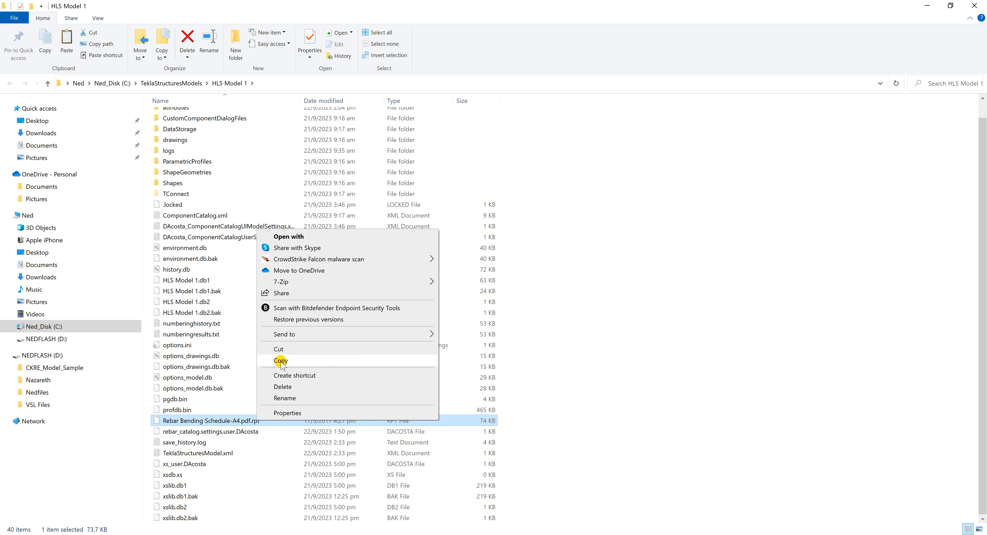
pyautogui.click(263, 360)
pyautogui.click(70, 360)
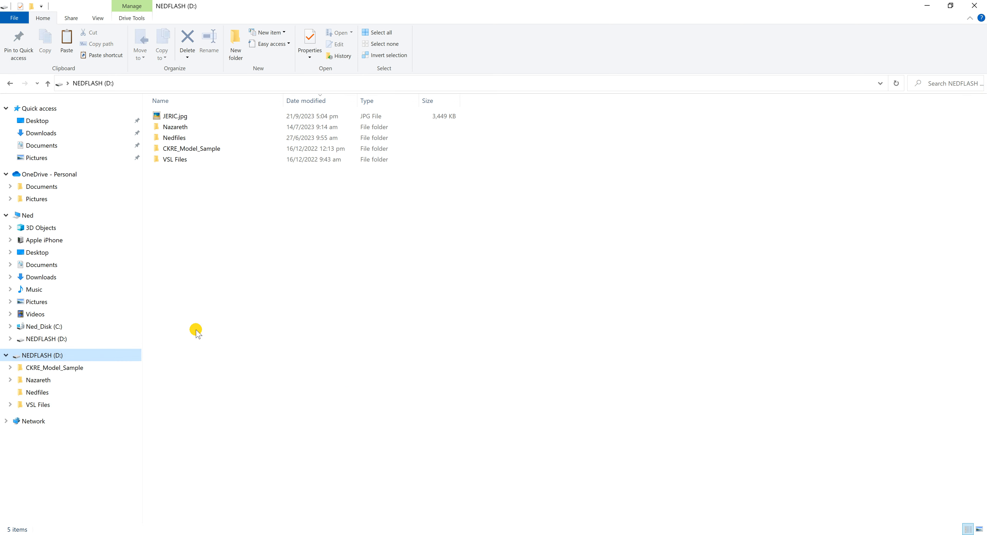
pyautogui.rightClick(269, 244)
pyautogui.click(296, 317)
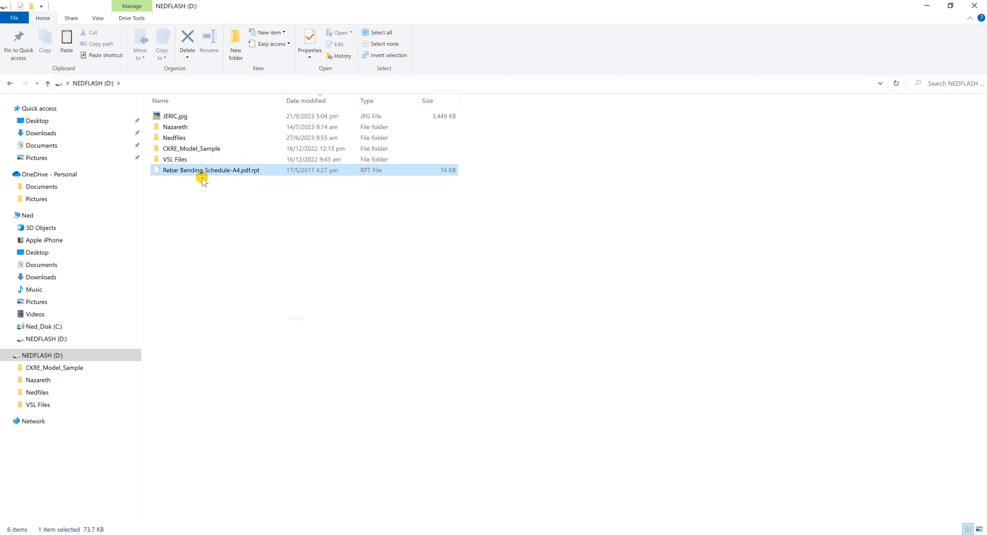
# Delete the JPG image from the NEDFLASH (D:) drive and close the folder window.
pyautogui.click(182, 117)
pyautogui.click(187, 38)
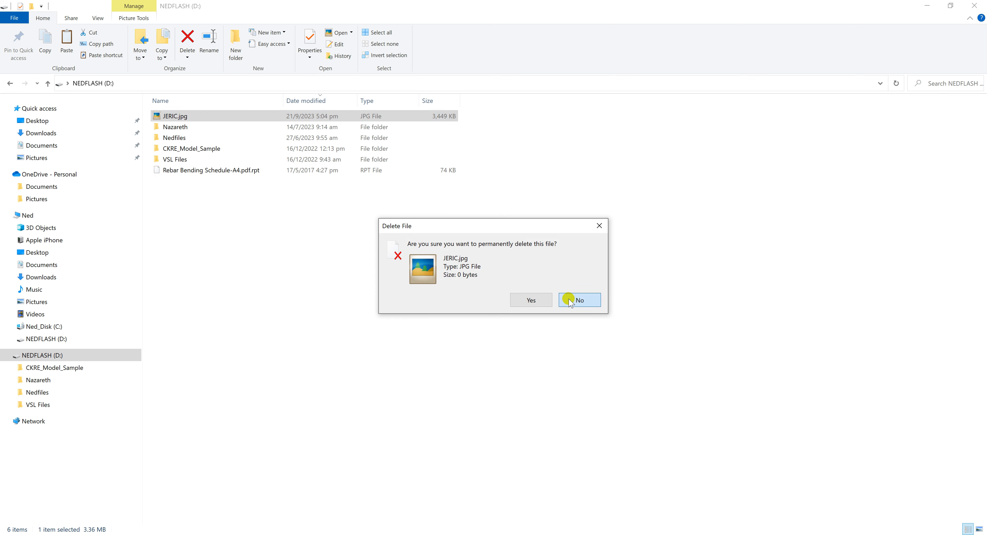
pyautogui.click(578, 299)
pyautogui.moveTo(179, 120); pyautogui.dragTo(174, 132)
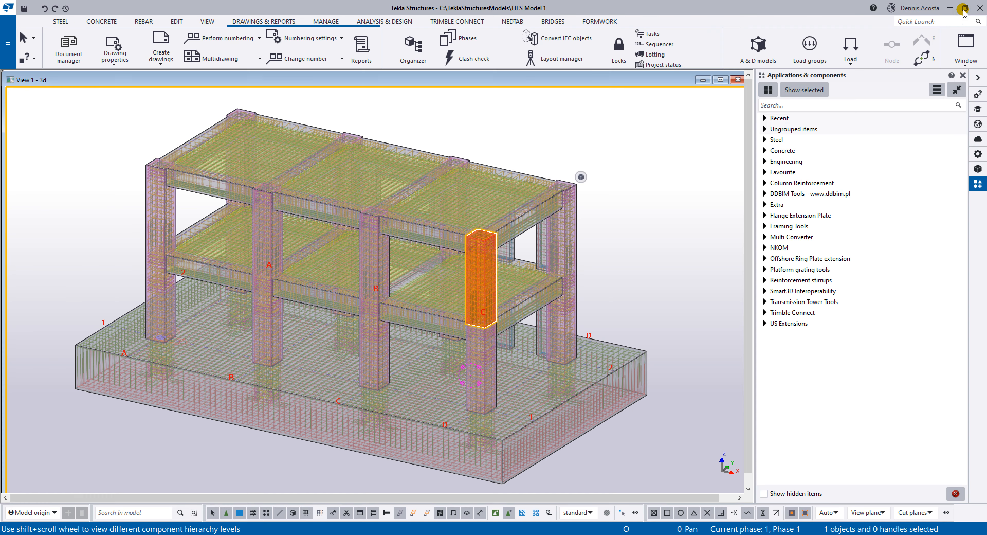
pyautogui.click(974, 6)
# Reopen the current model's folder to check for the rebar bending schedule template, and close it.
pyautogui.click(3, 46)
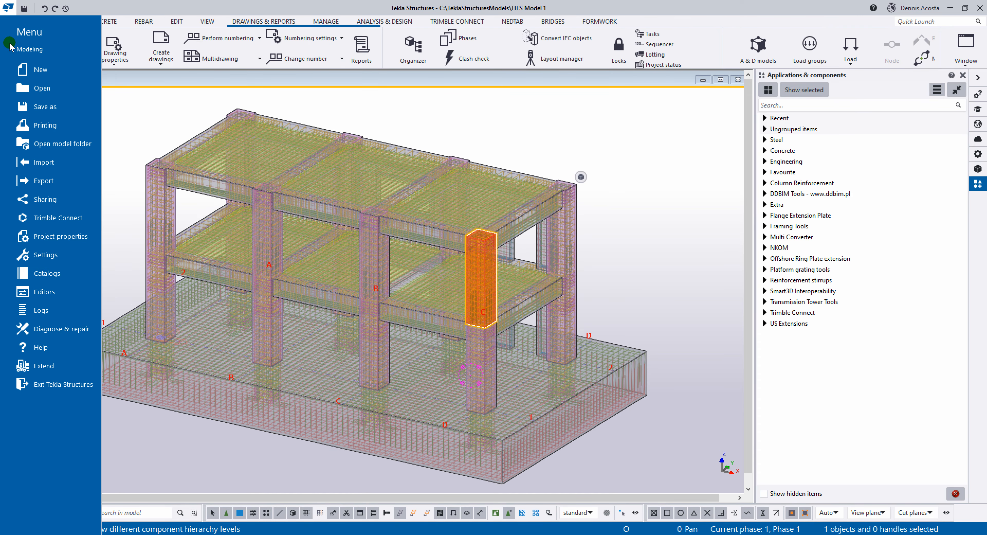
pyautogui.click(73, 150)
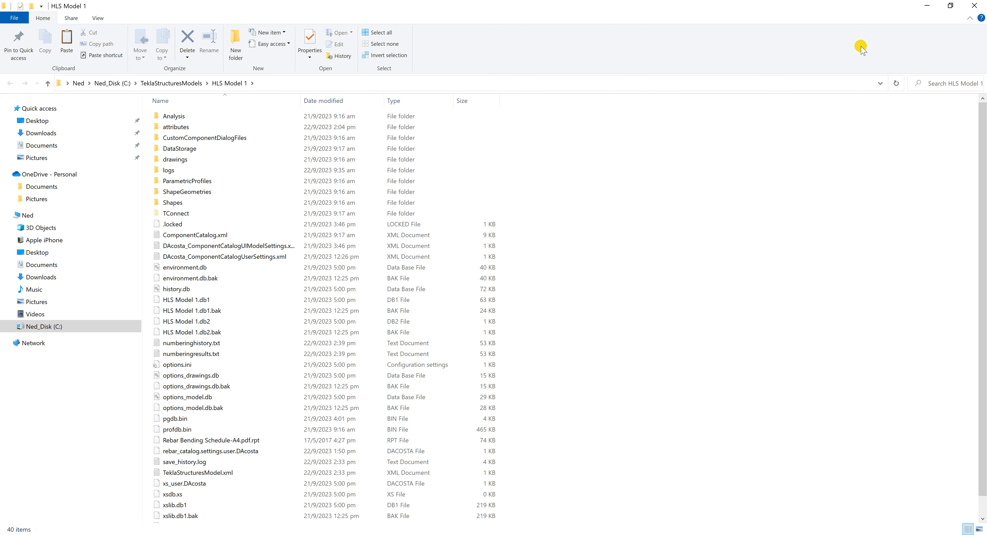
pyautogui.click(975, 6)
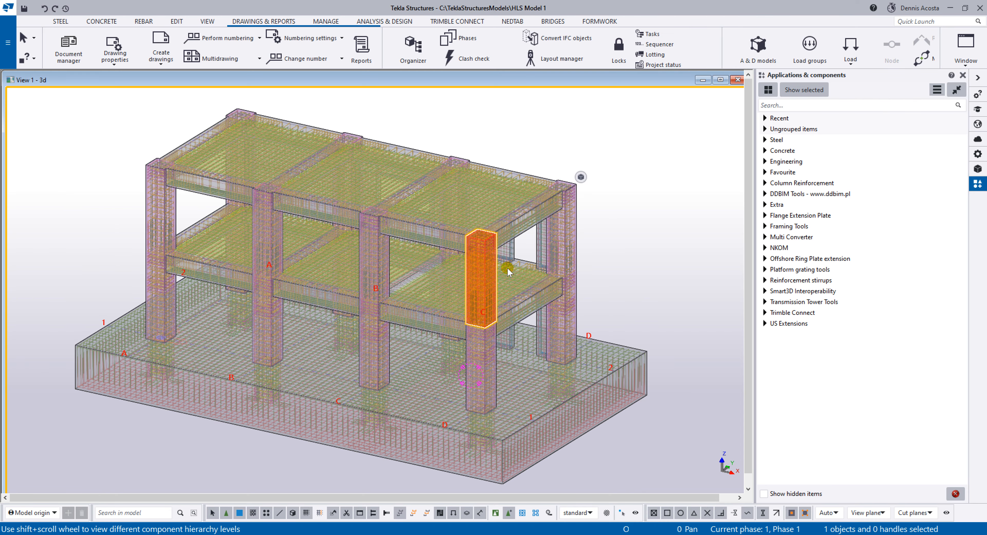
# Open the report settings and select the Rebar Bending Schedule-A4.pdf template, keeping the whole model in view beside the dialog.
pyautogui.scroll(-3, 618, 295)
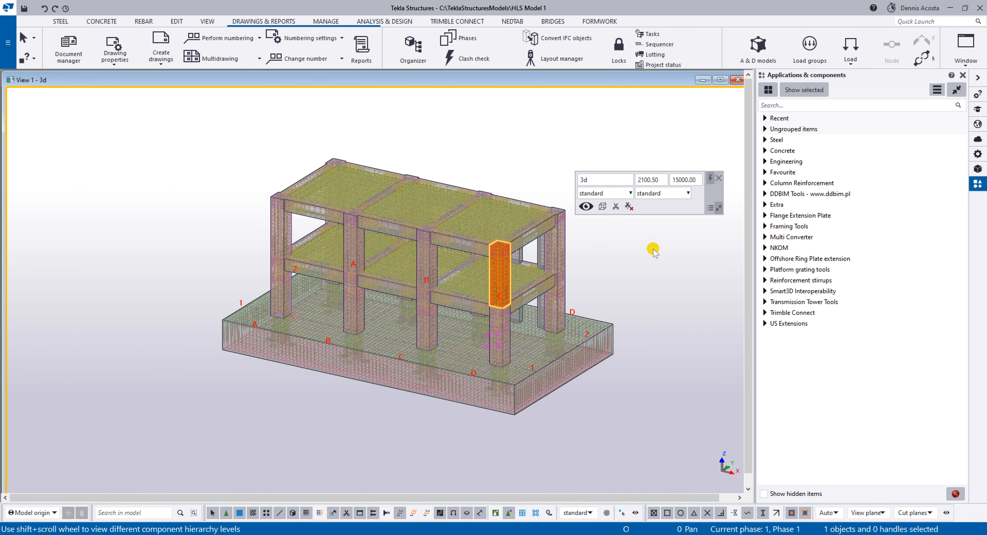
pyautogui.moveTo(486, 276); pyautogui.dragTo(462, 257, button='middle')
pyautogui.click(362, 47)
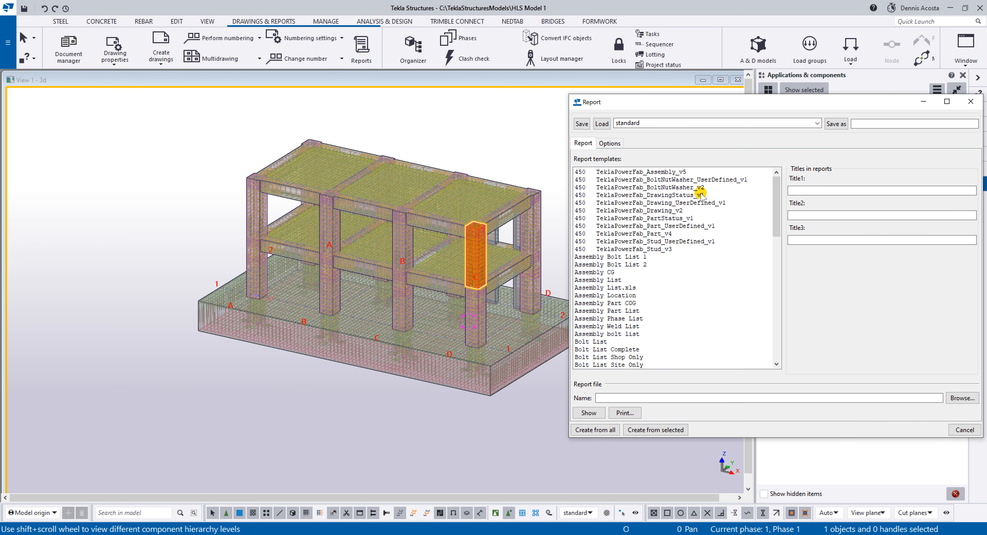
pyautogui.moveTo(776, 193); pyautogui.dragTo(776, 333)
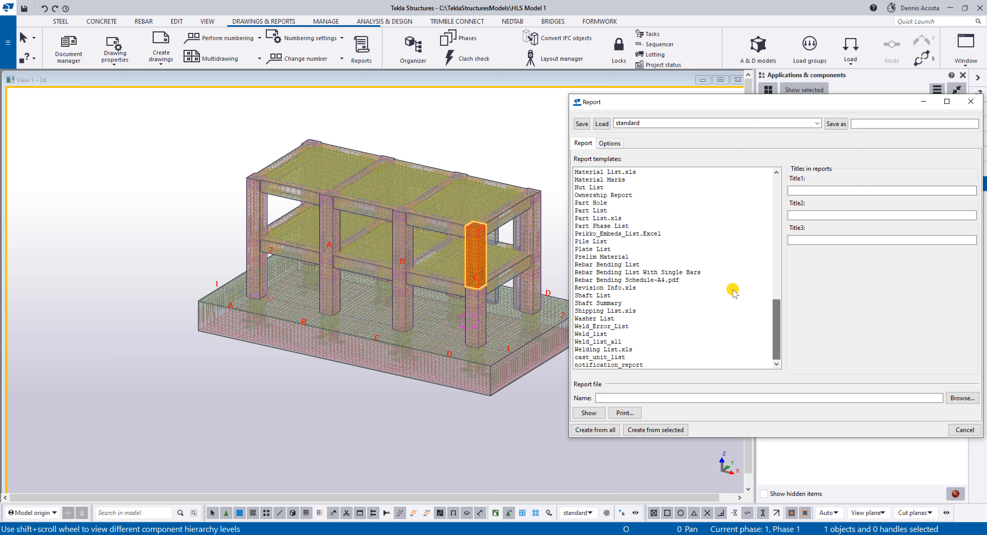
pyautogui.click(602, 280)
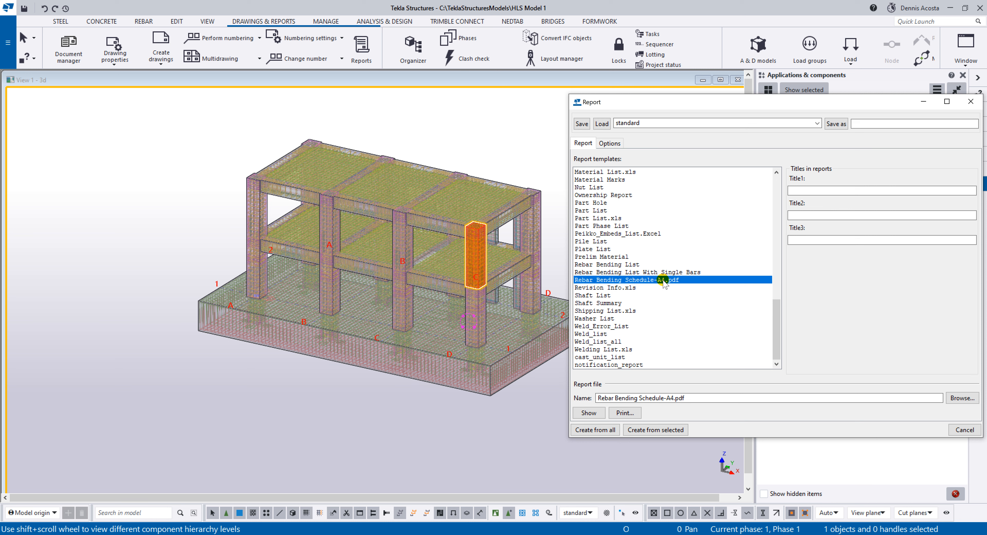
pyautogui.moveTo(506, 314); pyautogui.dragTo(440, 305, button='middle')
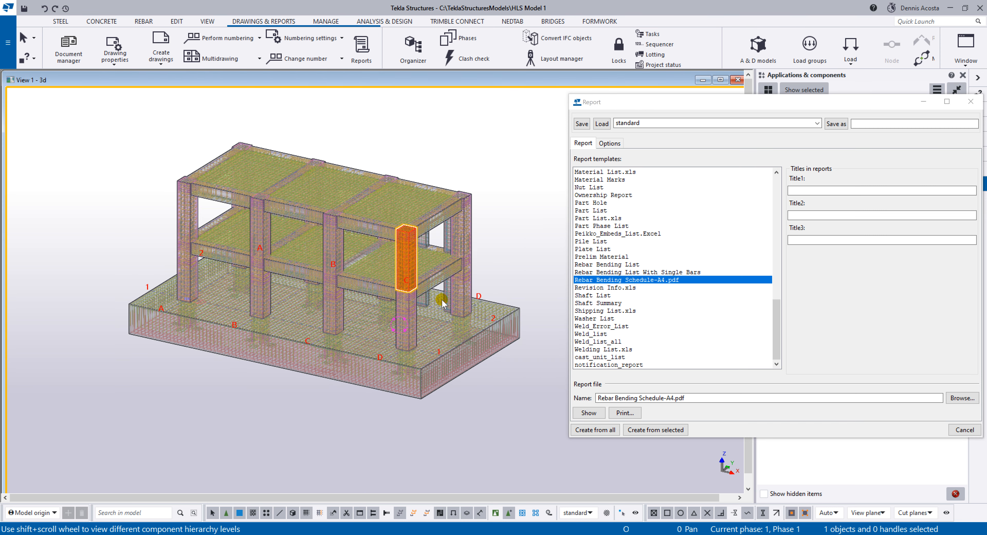
pyautogui.scroll(1, 426, 294)
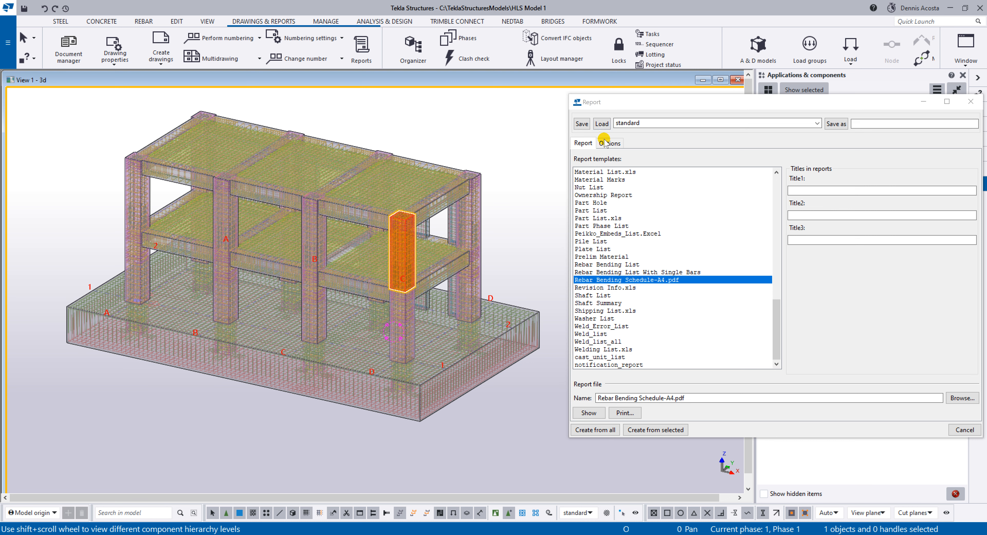
# Set the report to be shown with the associated viewer and return to the report template list.
pyautogui.click(611, 144)
pyautogui.click(656, 159)
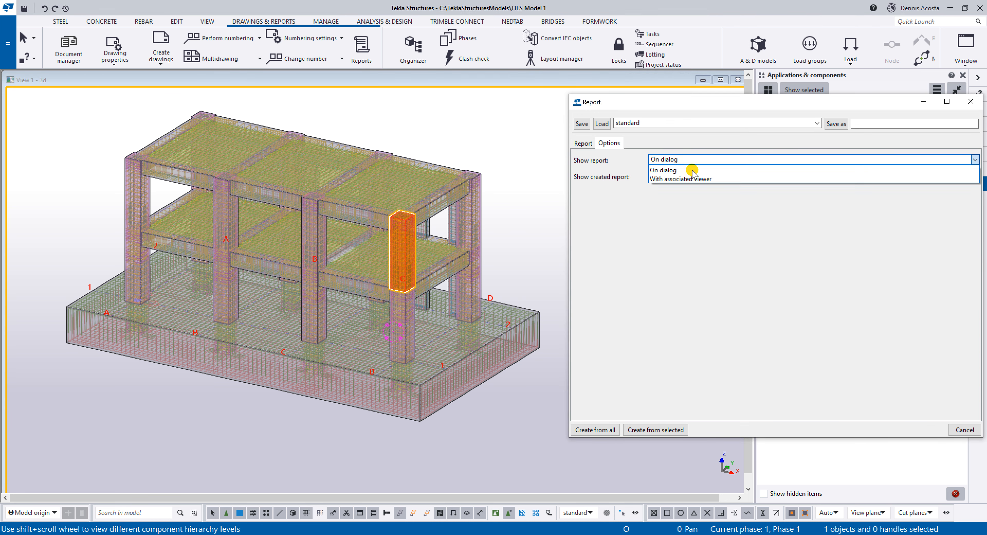
pyautogui.click(698, 182)
pyautogui.click(584, 143)
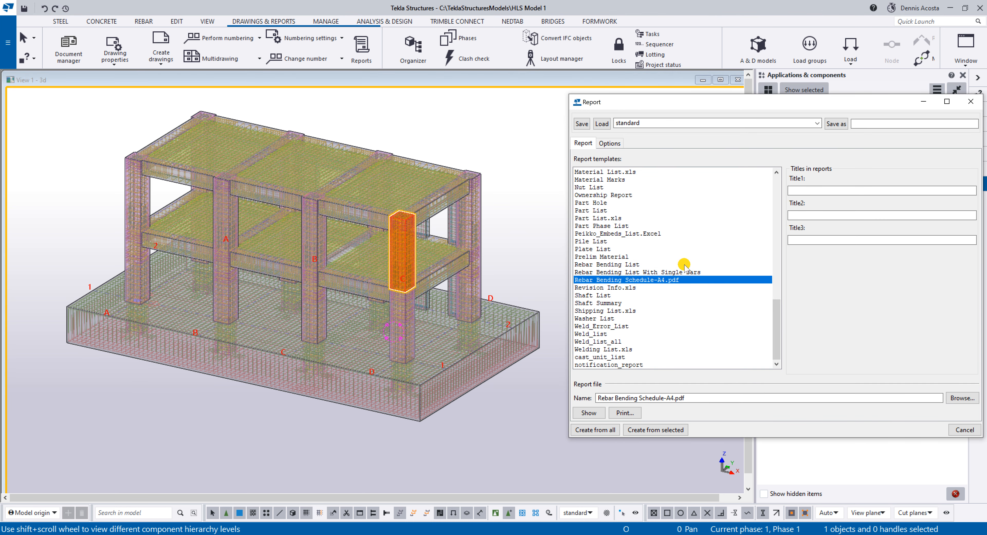
# Create the Rebar Bending Schedule-A4.pdf report from all model objects and review its pages in the PDF viewer.
pyautogui.click(609, 430)
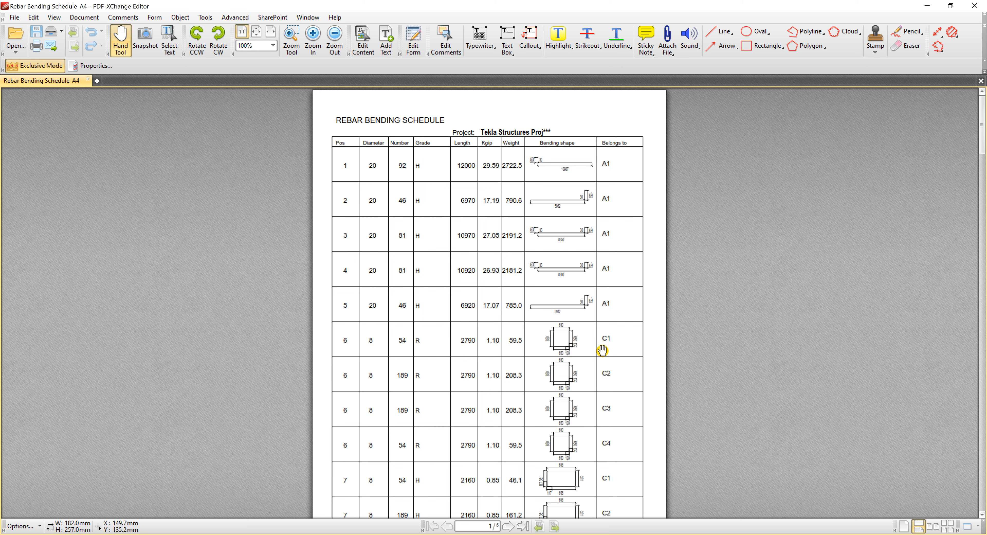
pyautogui.scroll(-10, 599, 348)
pyautogui.scroll(1, 587, 326)
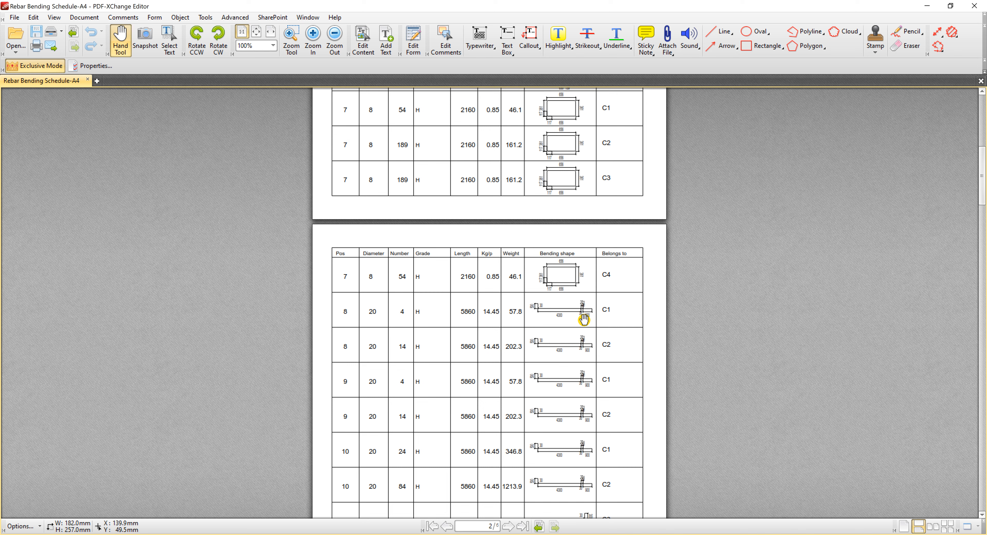
pyautogui.scroll(-20, 582, 319)
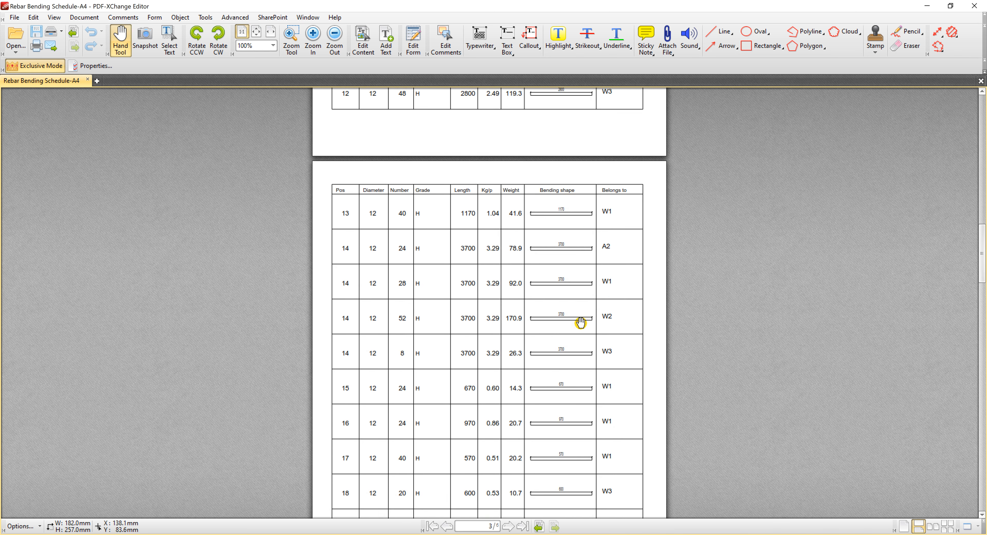
pyautogui.scroll(-20, 581, 325)
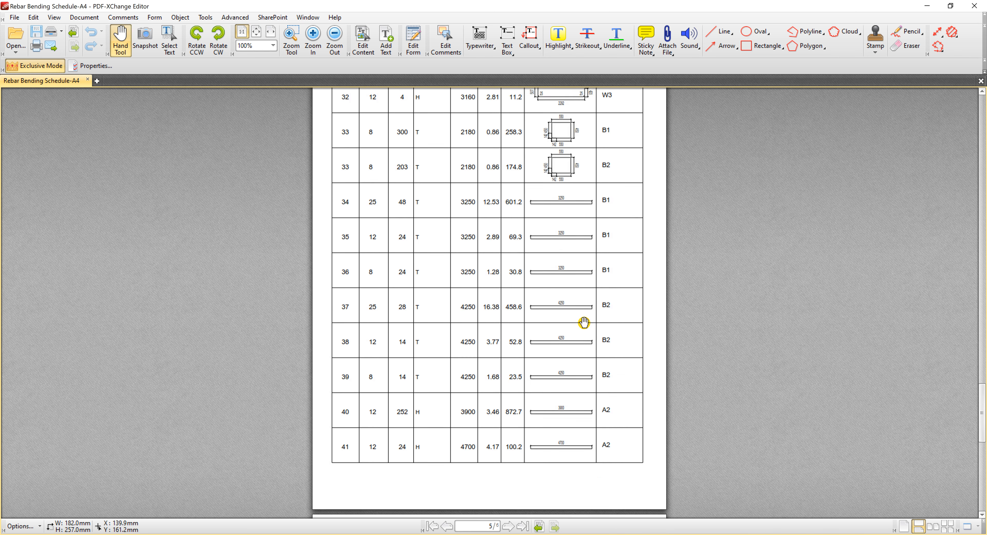
pyautogui.scroll(11, 585, 321)
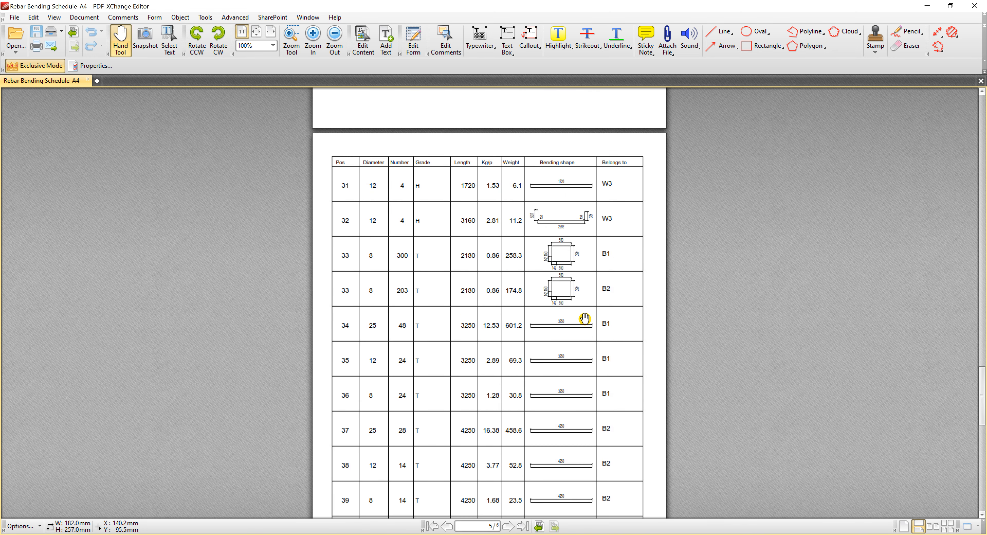
pyautogui.scroll(8, 584, 319)
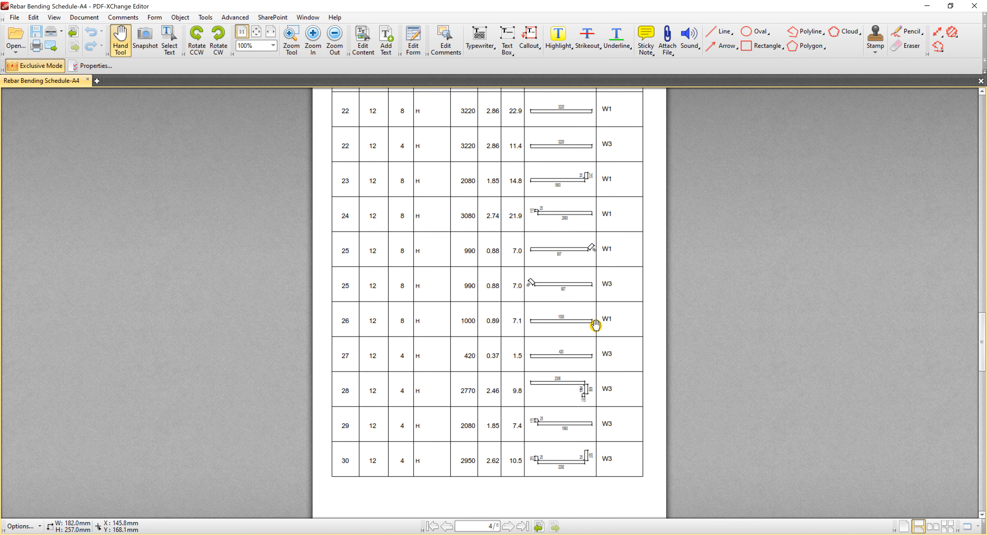
pyautogui.scroll(8, 586, 317)
pyautogui.middleClick(586, 316)
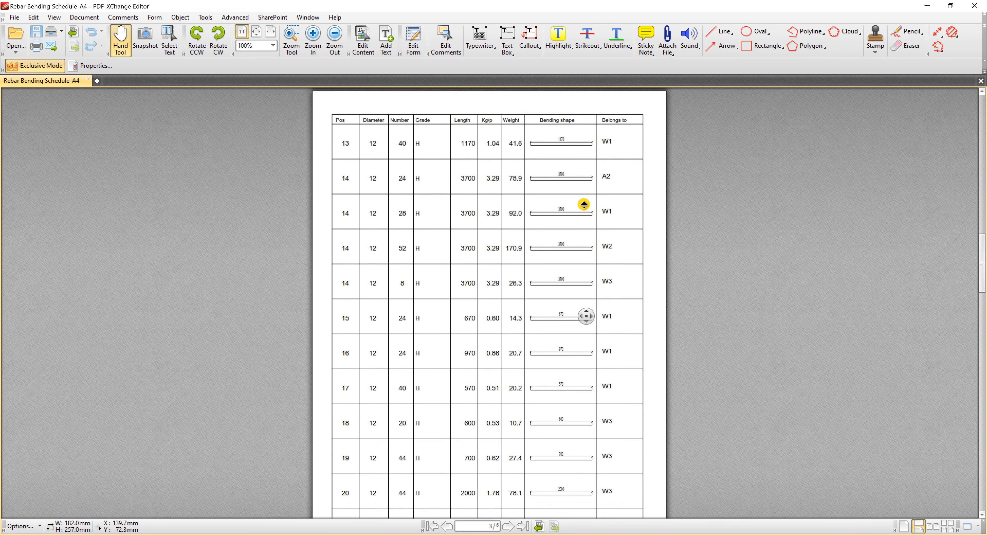
pyautogui.middleClick(578, 129)
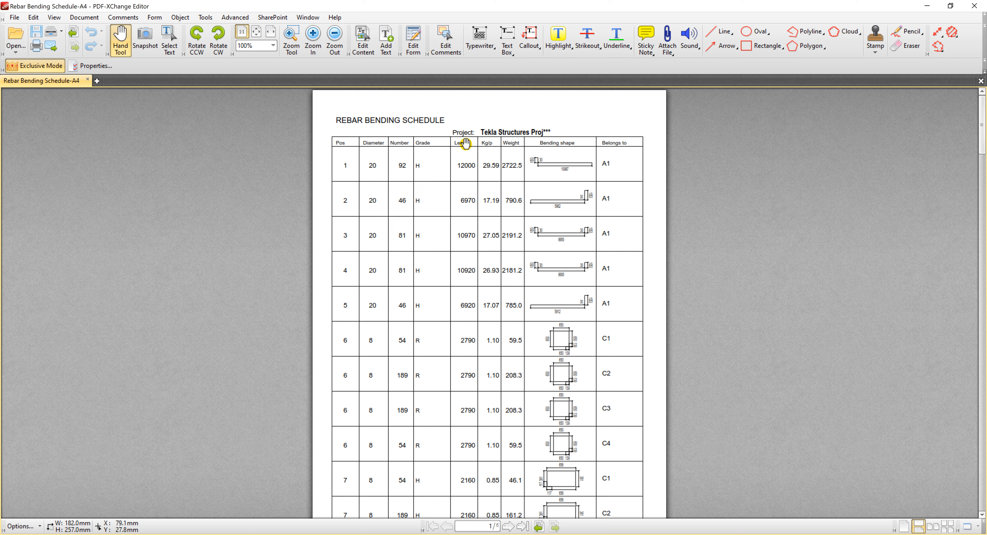
pyautogui.scroll(-8, 558, 184)
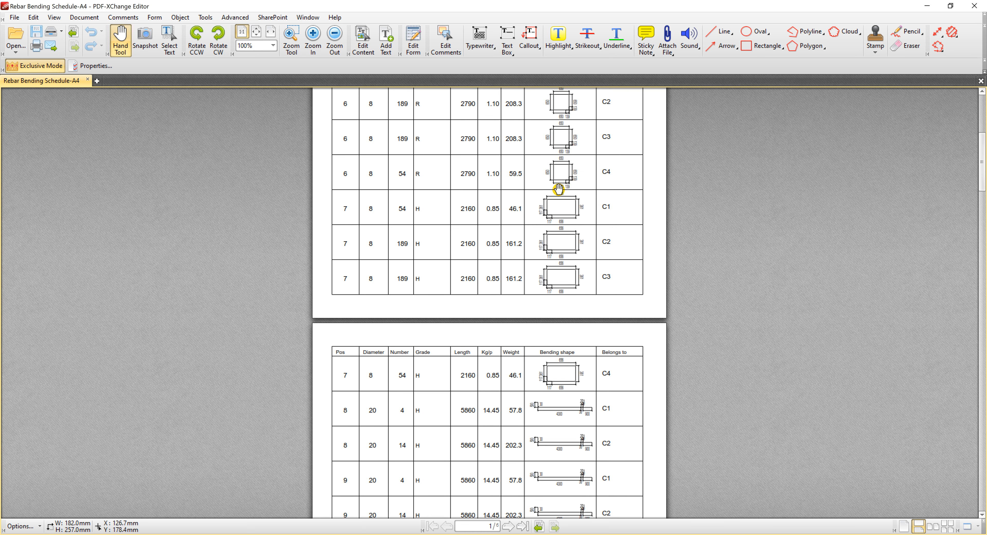
# Minimize the PDF schedule, return to the Tekla Structures model and close the Report dialog, keeping the whole structure in view.
pyautogui.click(928, 7)
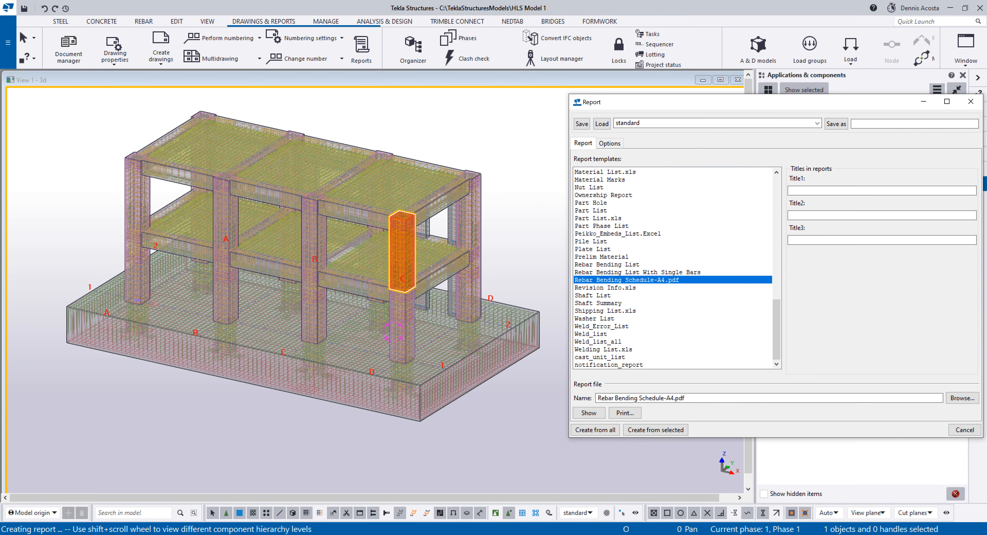
pyautogui.click(249, 534)
pyautogui.click(825, 502)
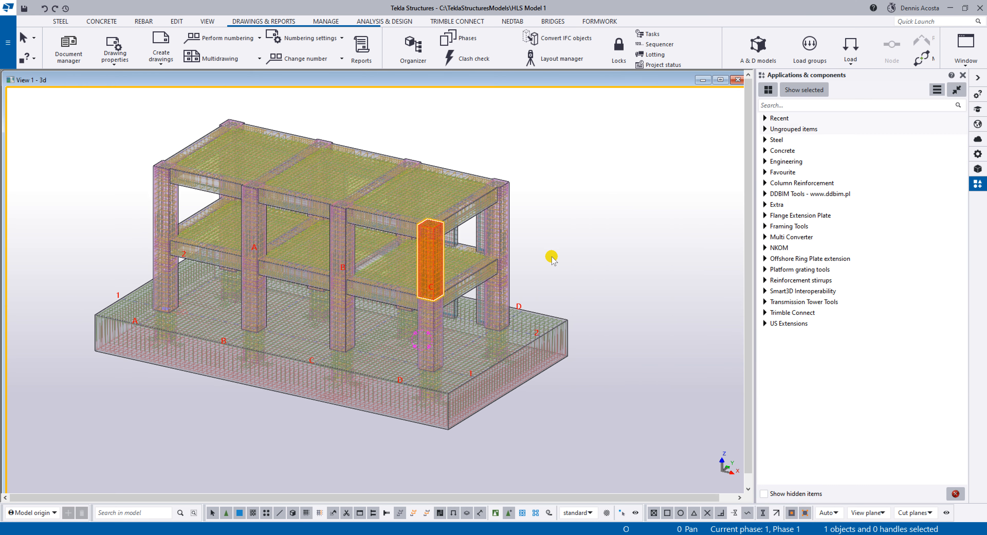
pyautogui.keyDown('ctrl'); pyautogui.moveTo(568, 253); pyautogui.dragTo(566, 264, button='middle'); pyautogui.keyUp('ctrl')
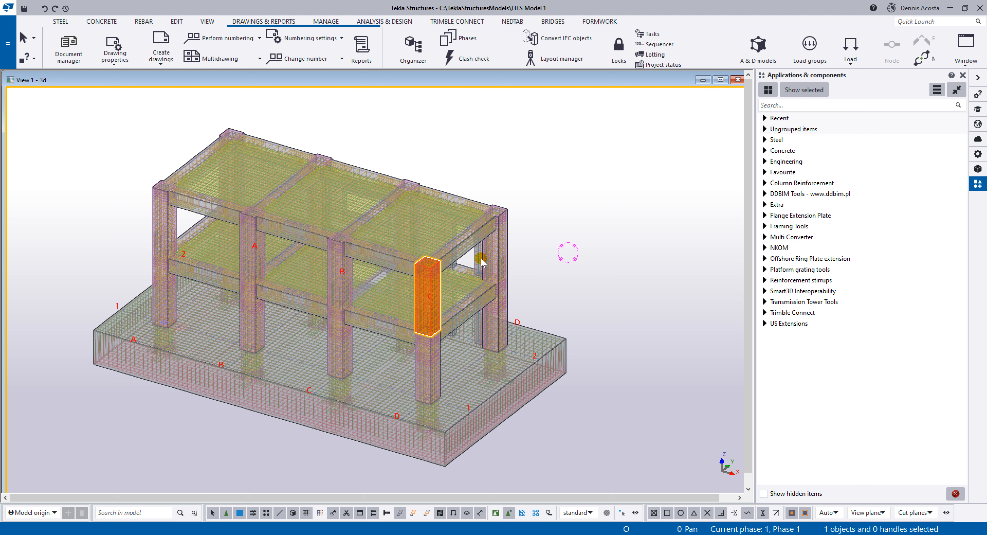
pyautogui.moveTo(445, 295); pyautogui.dragTo(506, 282, button='middle')
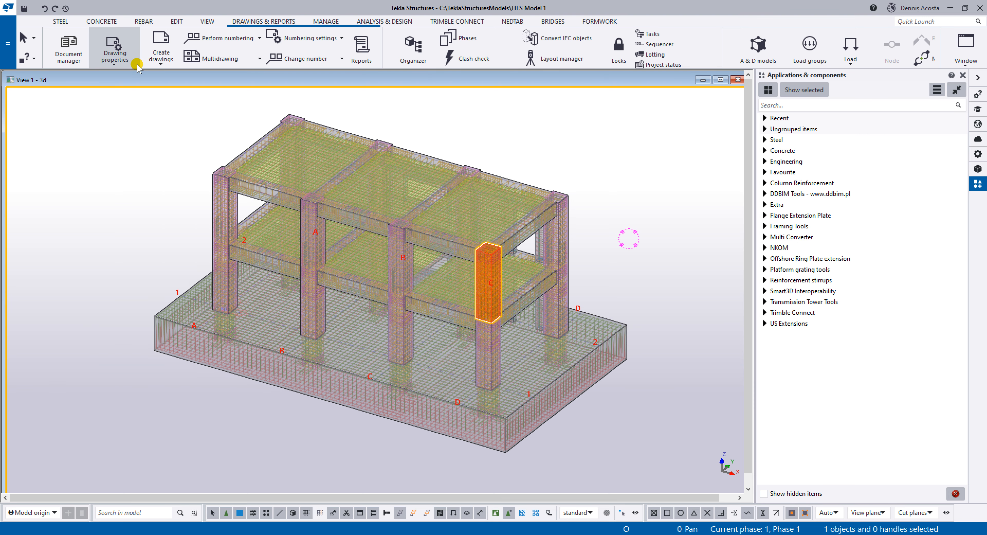
pyautogui.click(160, 61)
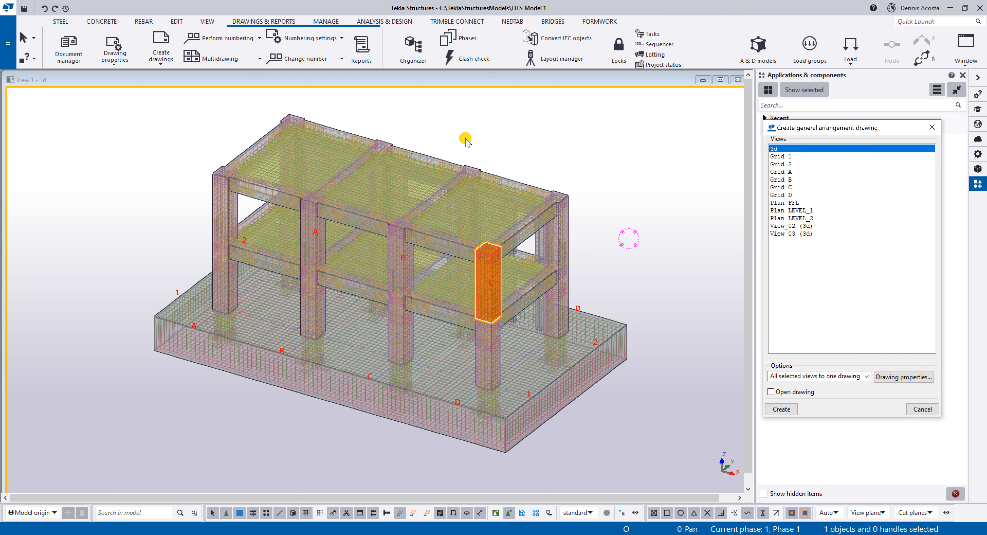
pyautogui.moveTo(863, 131); pyautogui.dragTo(727, 121)
pyautogui.moveTo(490, 231); pyautogui.dragTo(471, 228, button='middle')
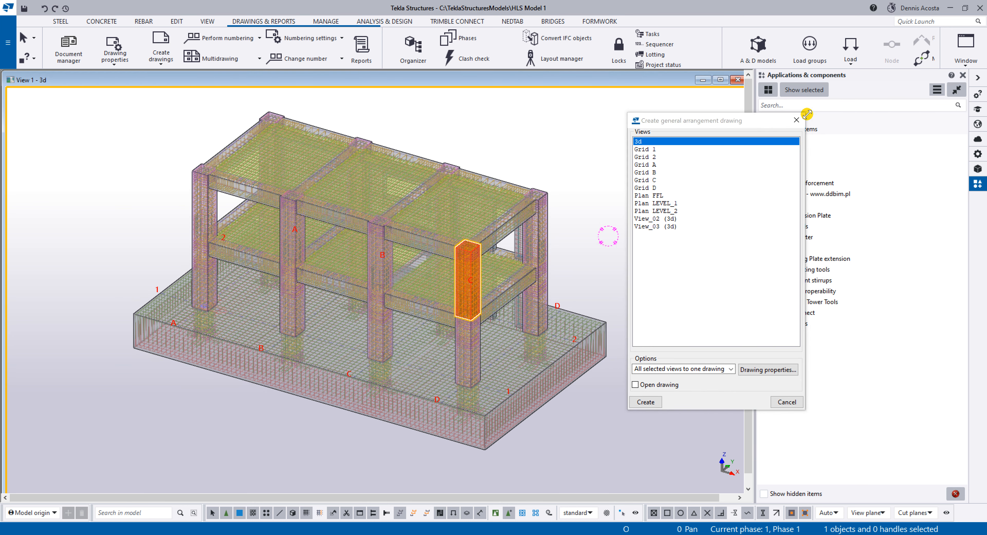
pyautogui.click(796, 121)
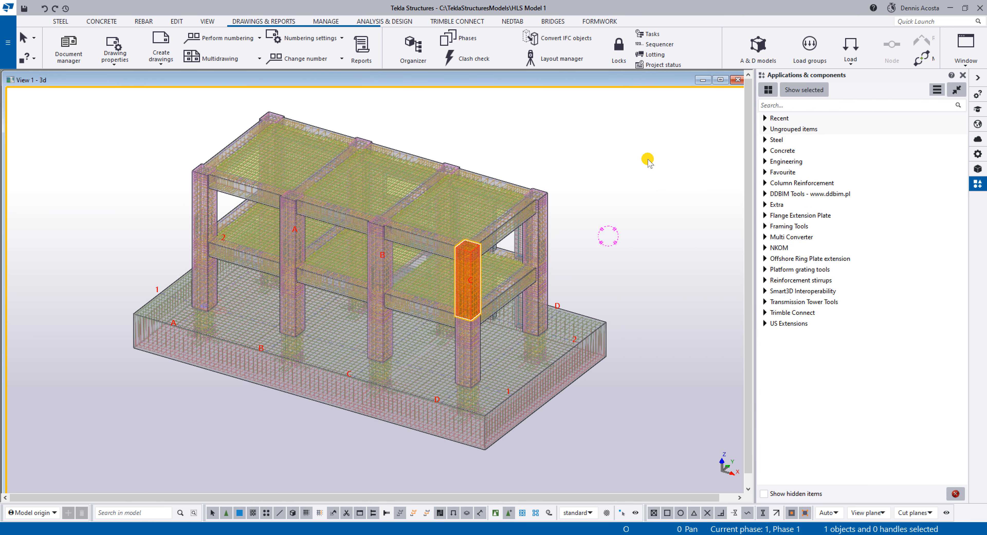
# Make the named views Grid 1, Plan FFL and Plan LEVEL_2 visible alongside the 3d view, and close the view list.
pyautogui.hotkey('ctrl', 'i')
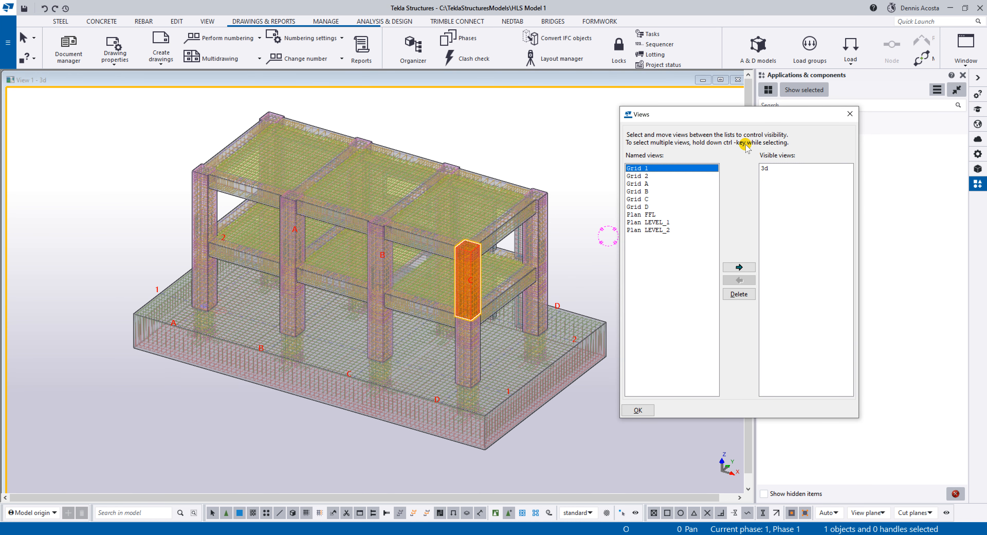
pyautogui.click(662, 170)
pyautogui.doubleClick(670, 169)
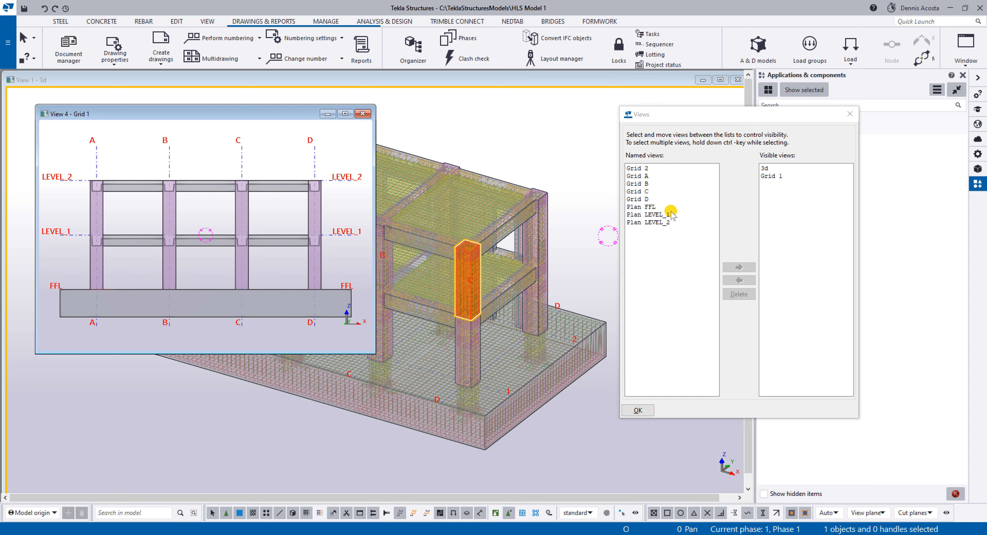
pyautogui.doubleClick(662, 207)
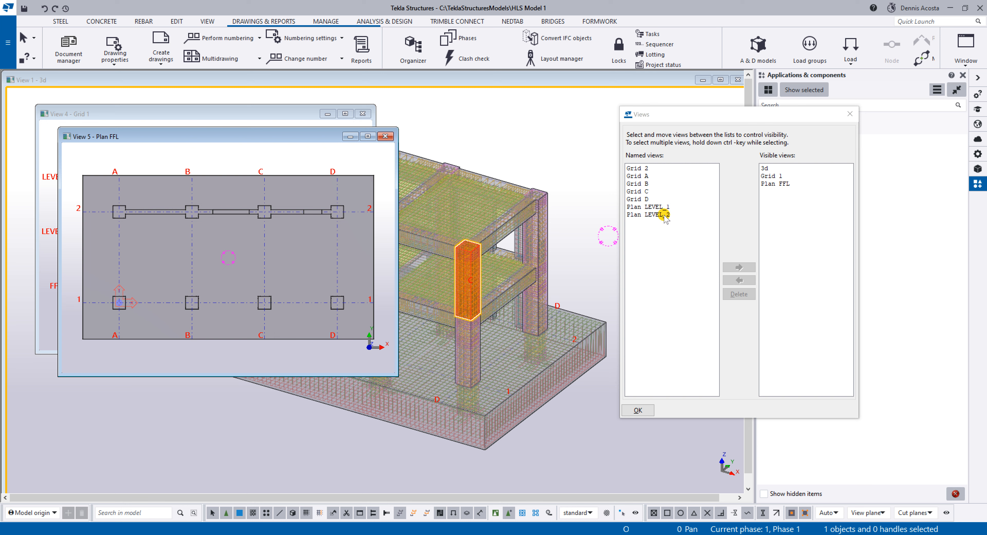
pyautogui.doubleClick(664, 215)
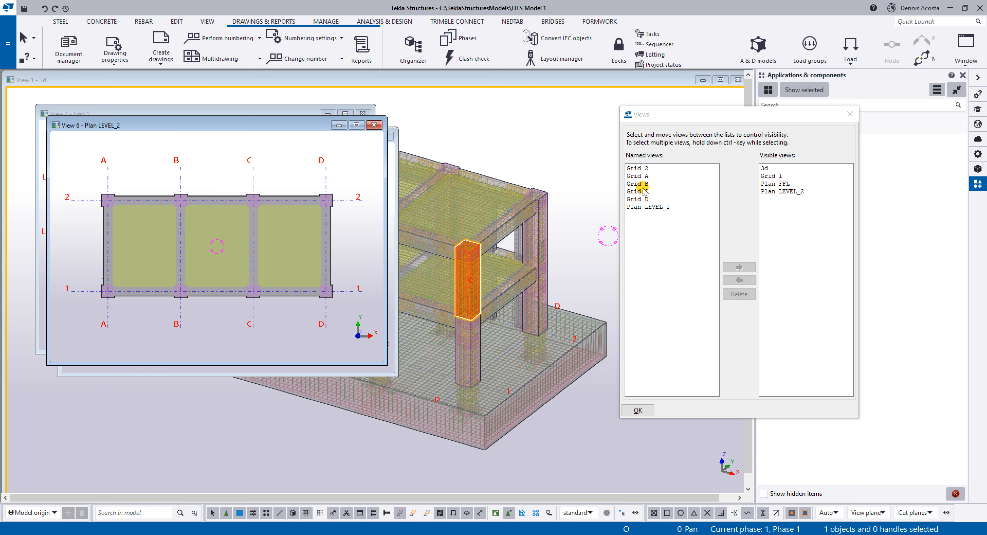
pyautogui.click(850, 114)
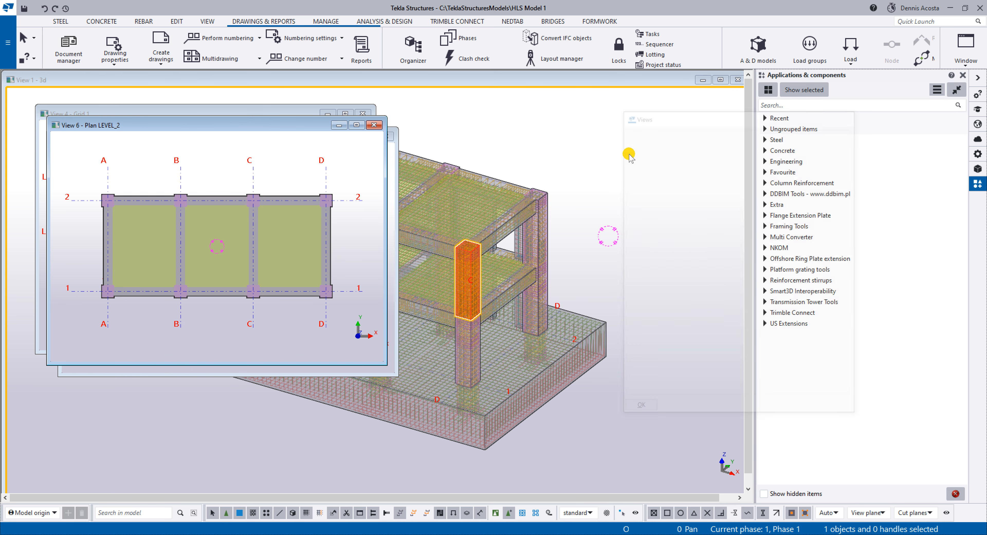
# Tile the view windows, close the two unnamed (3d) views and retile the remaining four.
pyautogui.click(624, 157)
pyautogui.hotkey('ctrl', 't')
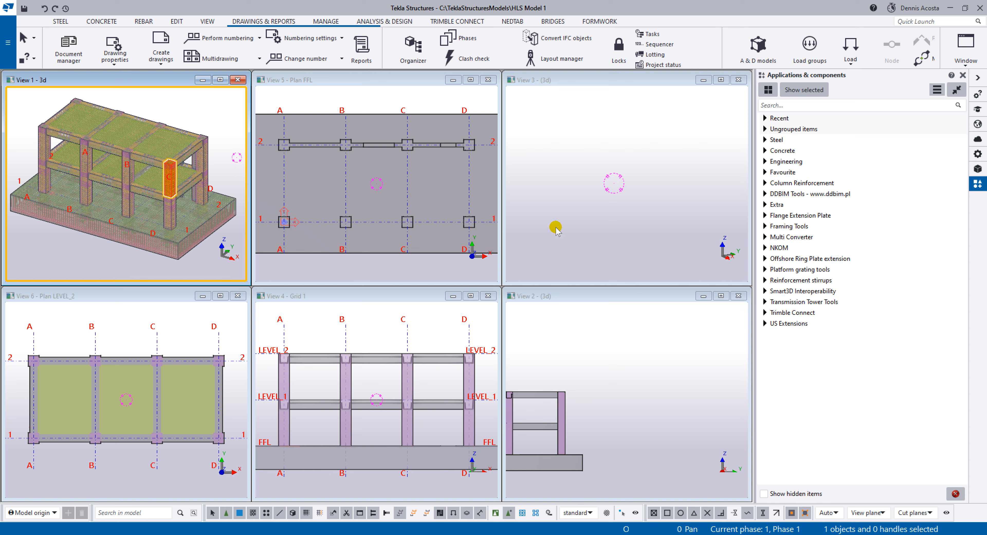
pyautogui.click(738, 295)
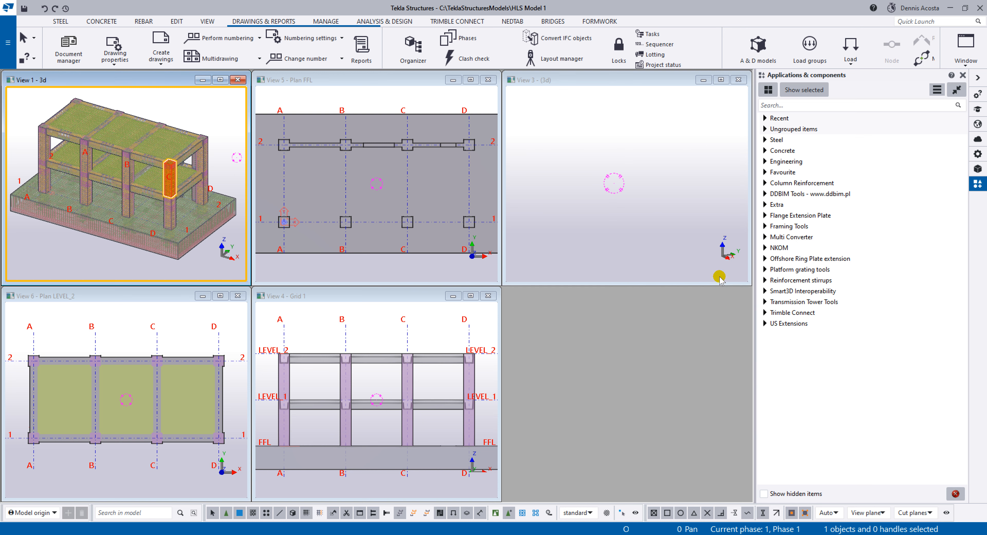
pyautogui.click(738, 79)
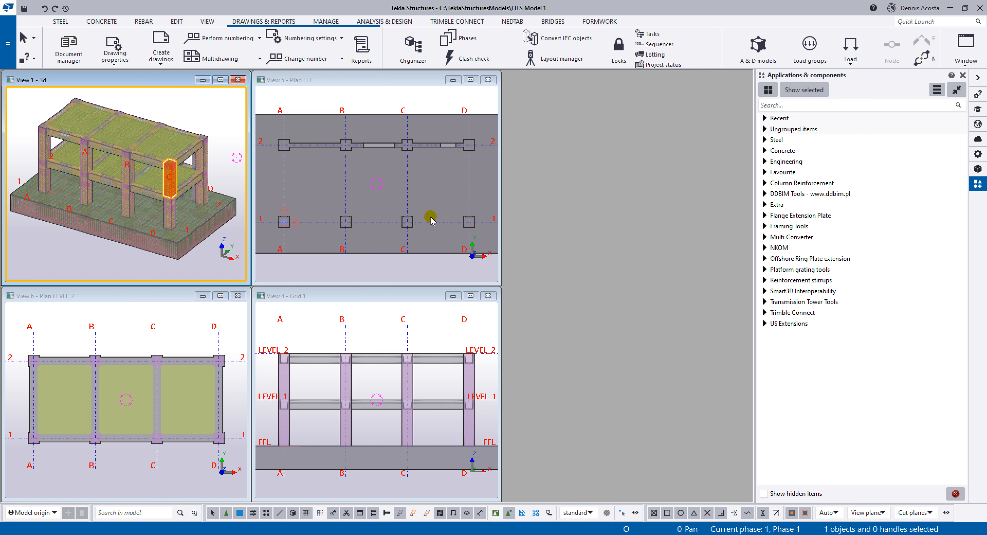
pyautogui.hotkey('ctrl', 'F3')
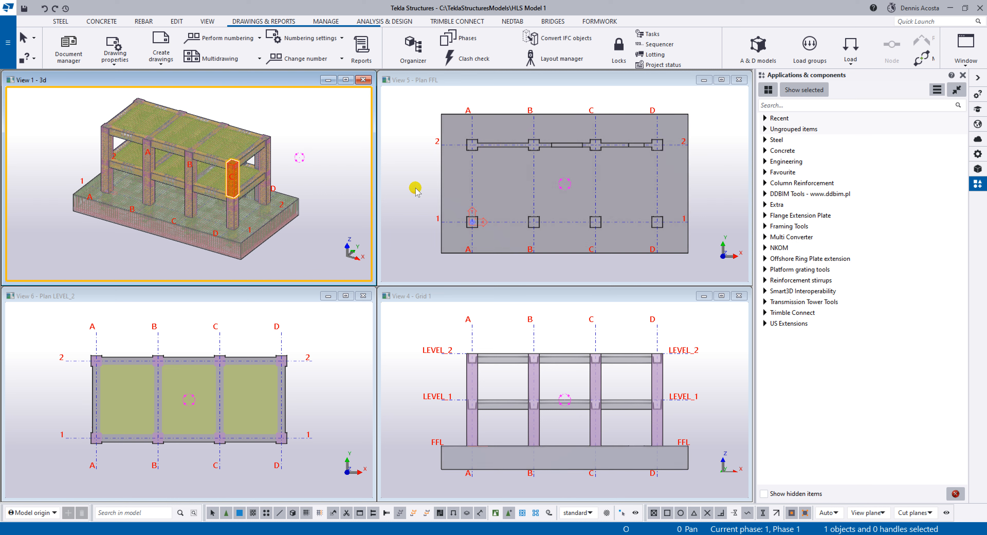
# Set up a general arrangement drawing with views 3d, Grid 1, Plan FFL and Plan LEVEL_2, with Open drawing enabled.
pyautogui.click(162, 60)
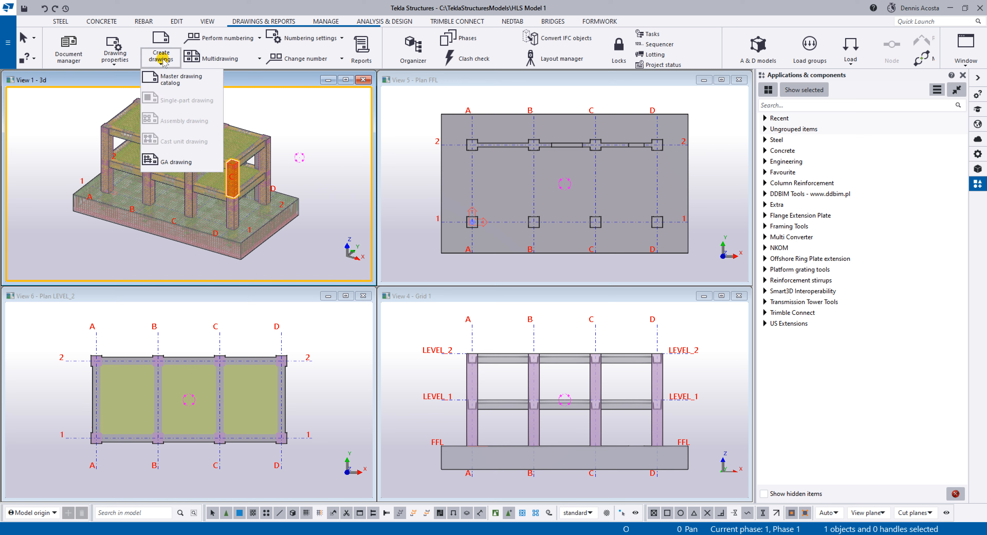
pyautogui.click(186, 163)
pyautogui.moveTo(667, 114); pyautogui.dragTo(757, 93)
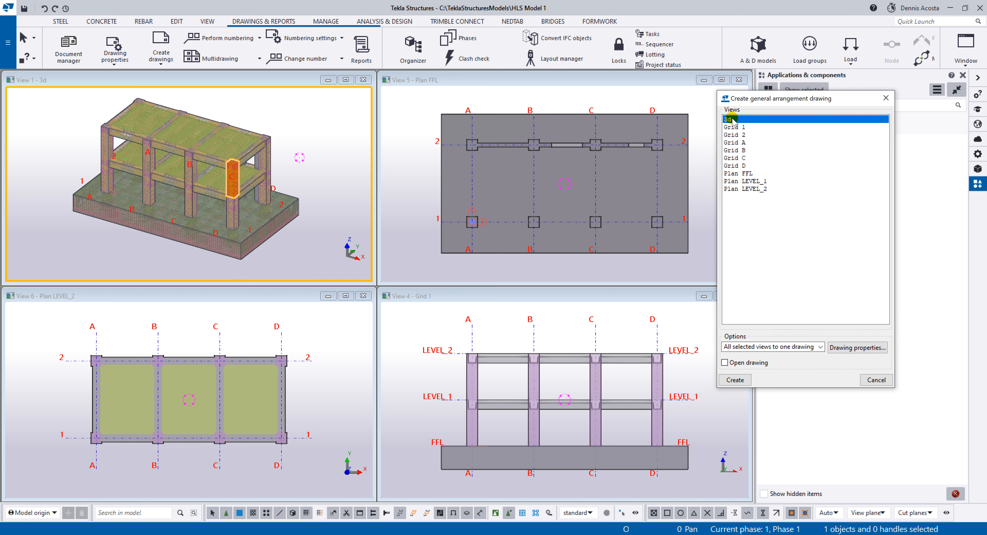
pyautogui.keyDown('ctrl'); pyautogui.click(748, 127); pyautogui.keyUp('ctrl')
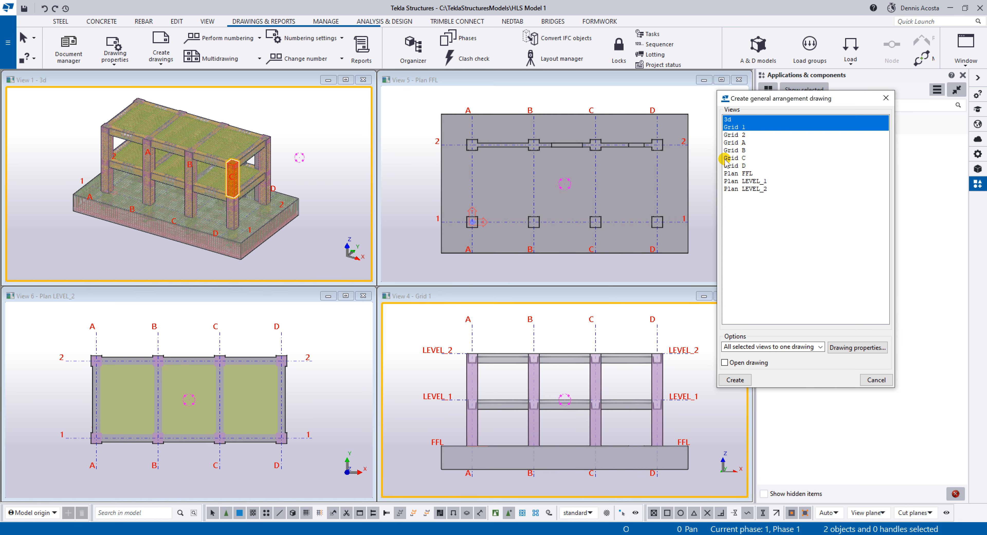
pyautogui.keyDown('ctrl'); pyautogui.click(732, 173); pyautogui.keyUp('ctrl')
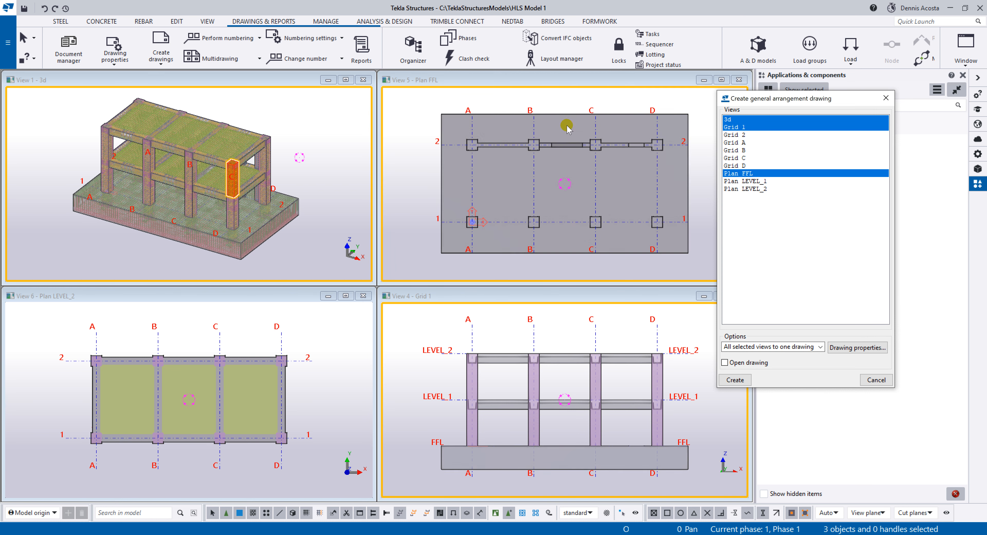
pyautogui.keyDown('ctrl'); pyautogui.click(757, 189); pyautogui.keyUp('ctrl')
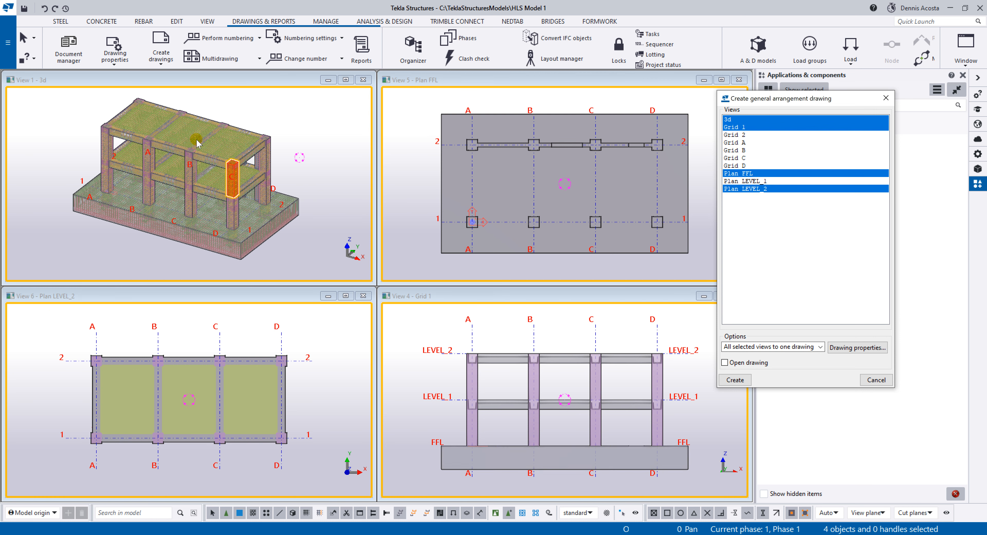
pyautogui.click(725, 362)
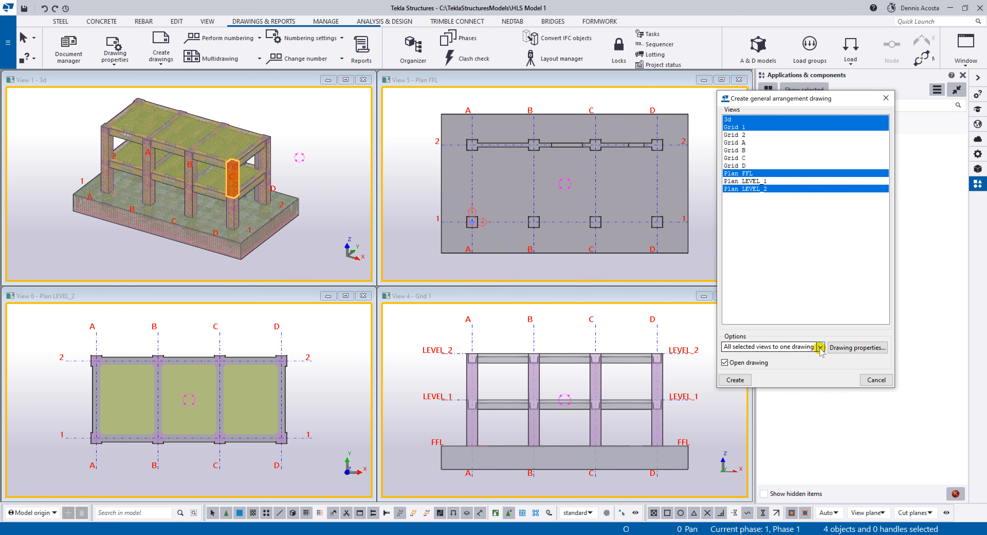
# Examine the standard general arrangement drawing properties, close them unchanged and display the available drawing types.
pyautogui.click(844, 347)
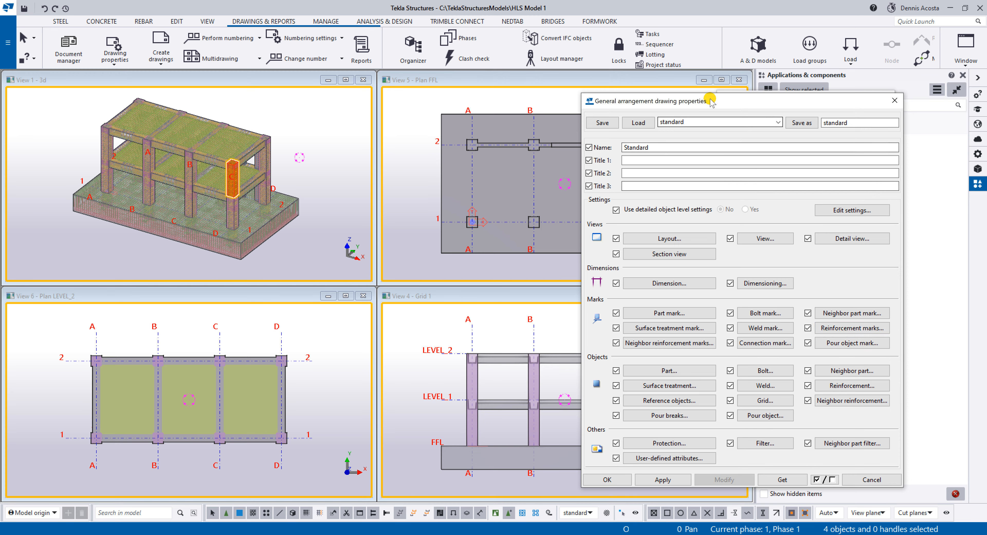
pyautogui.moveTo(710, 102); pyautogui.dragTo(382, 68)
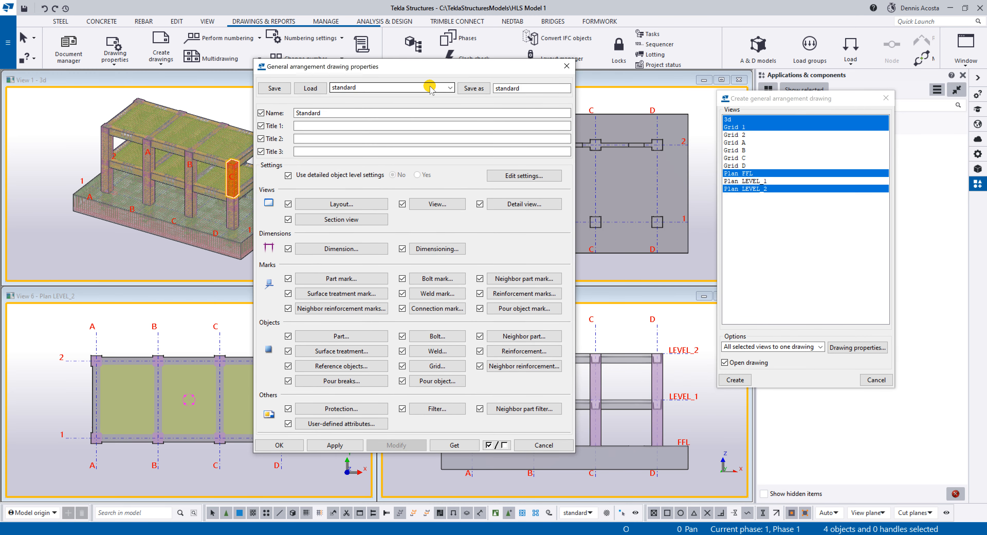
pyautogui.click(568, 68)
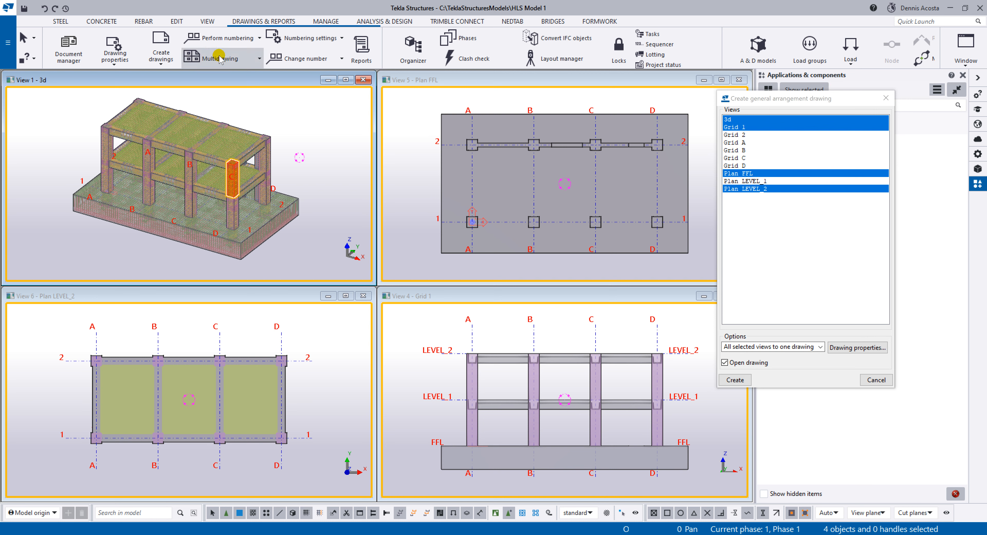
pyautogui.click(169, 61)
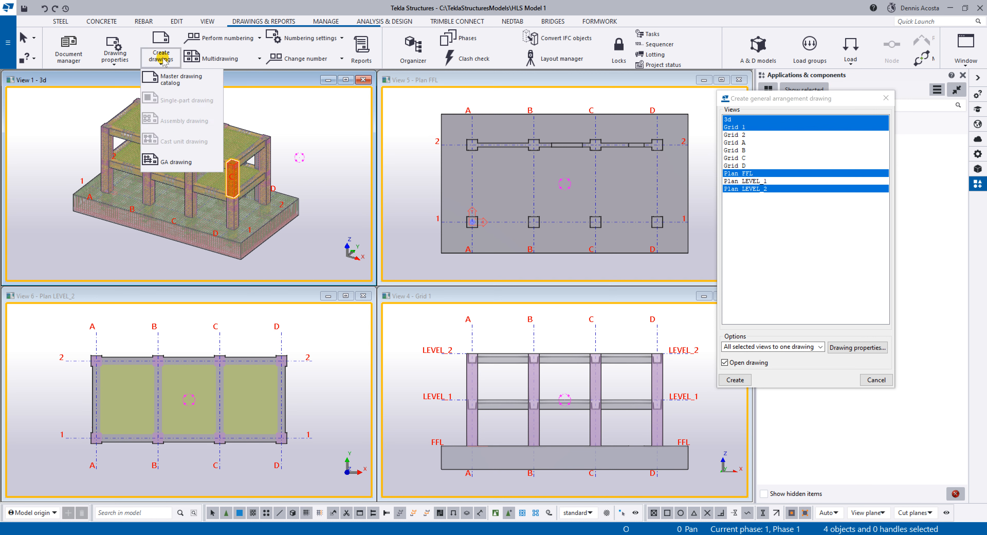
# Bring up the general arrangement drawing settings for the selected views and open their drawing properties.
pyautogui.click(179, 163)
pyautogui.moveTo(790, 98)
pyautogui.mouseDown()
pyautogui.moveTo(754, 101)
pyautogui.moveTo(762, 104)
pyautogui.mouseUp()
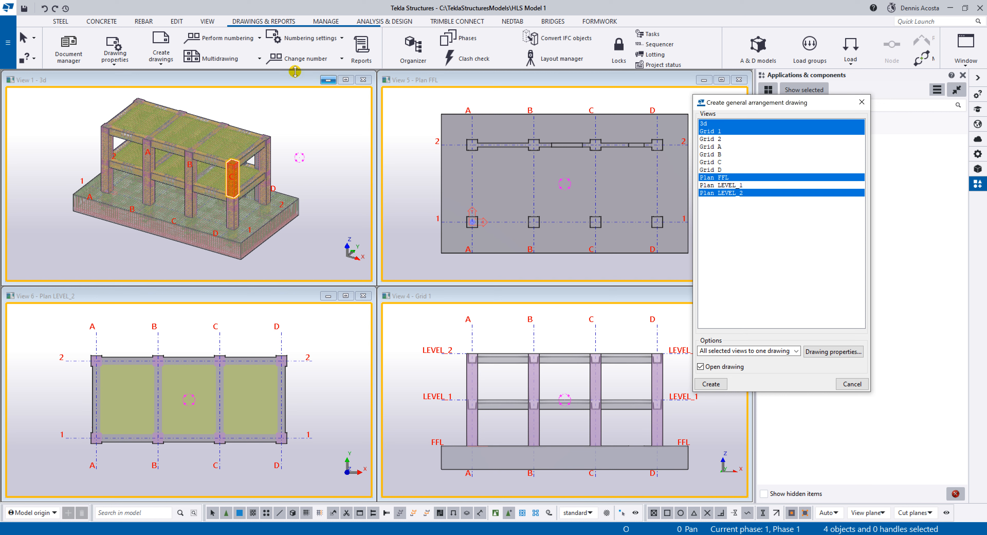
pyautogui.click(160, 57)
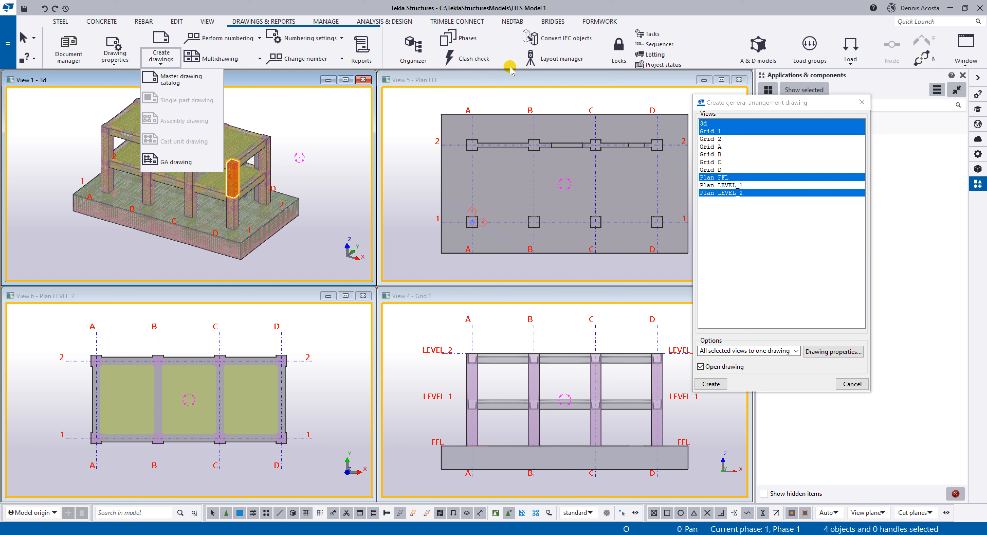
pyautogui.click(828, 353)
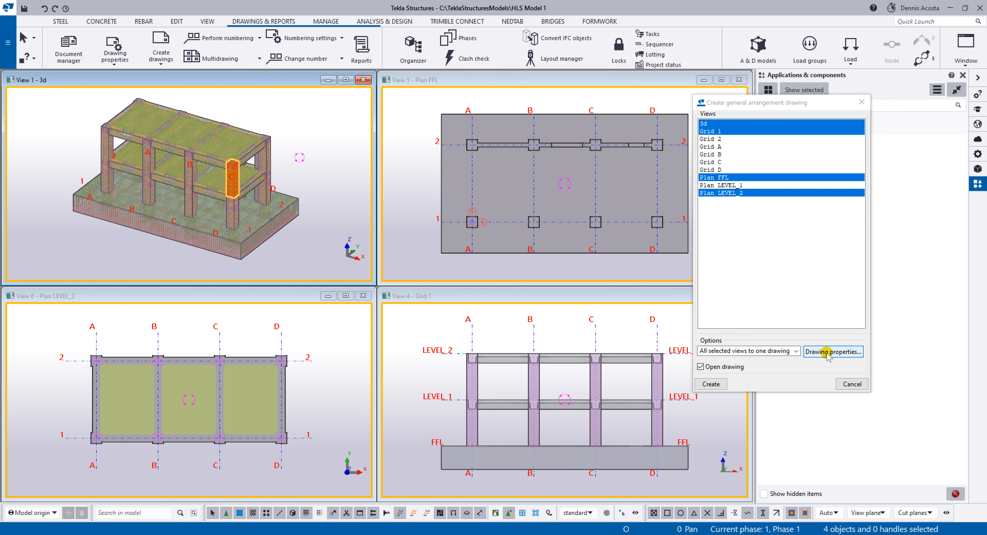
pyautogui.moveTo(438, 74)
pyautogui.mouseDown()
pyautogui.moveTo(389, 70)
pyautogui.moveTo(405, 68)
pyautogui.mouseUp()
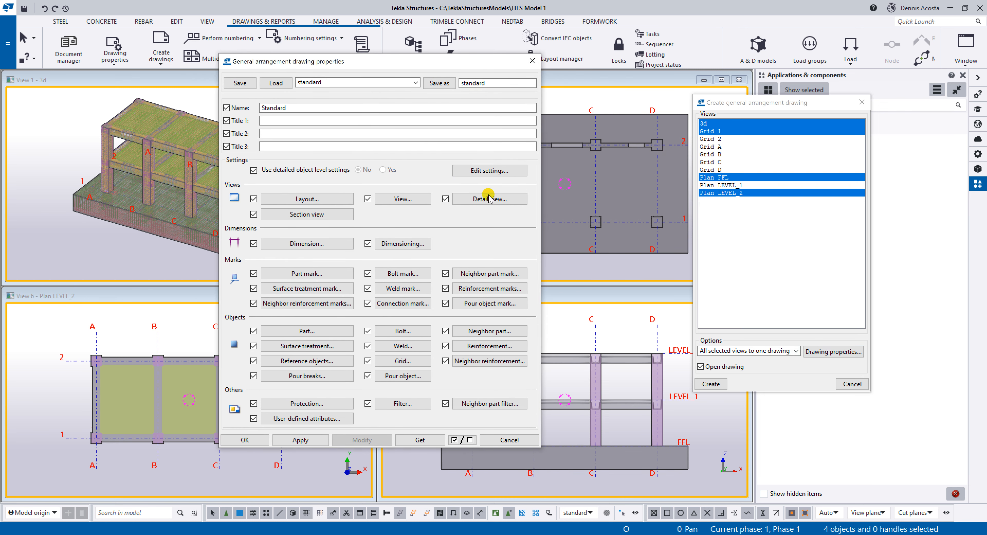
# Name the general arrangement drawing ERECTION DRAWINGS.
pyautogui.click(282, 108)
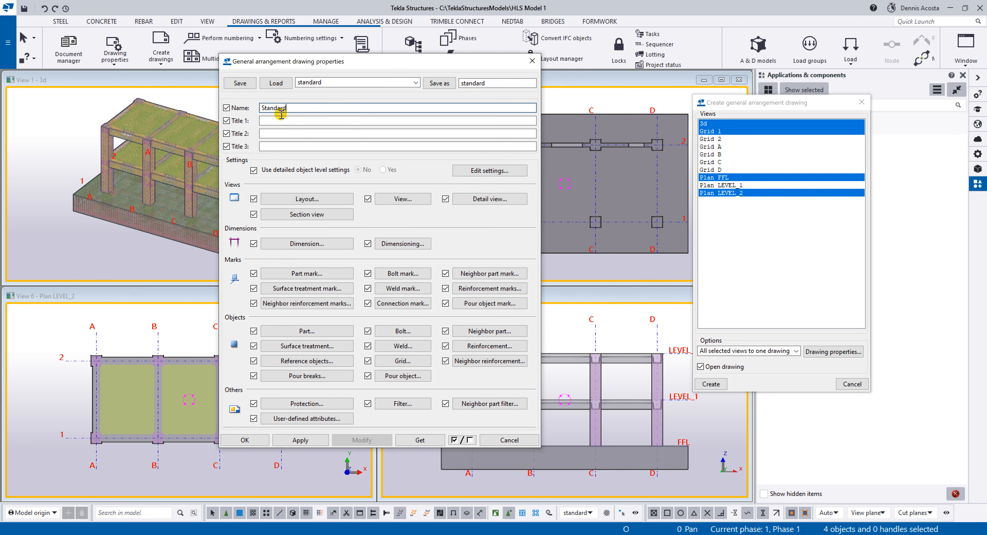
pyautogui.moveTo(282, 114); pyautogui.dragTo(248, 115)
pyautogui.write('erece')
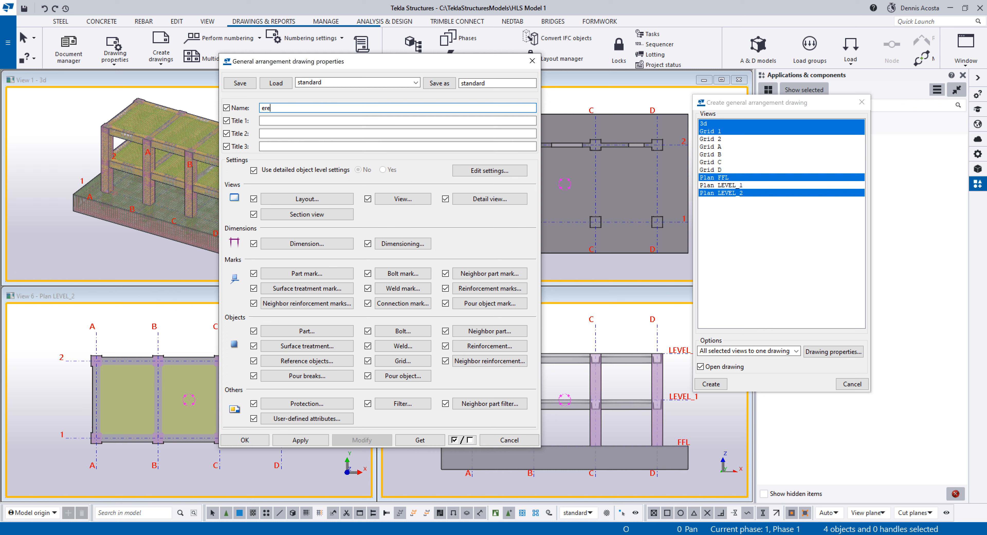
pyautogui.press('BackSpace')
pyautogui.press('BackSpace')
pyautogui.press('BackSpace')
pyautogui.press('BackSpace')
pyautogui.press('BackSpace')
pyautogui.press('capslock')
pyautogui.write('ERECTION DRAWINGS')
# Set the drawing's layout to GA with a specified size of A1 (804x557), and apply the layout properties.
pyautogui.click(314, 200)
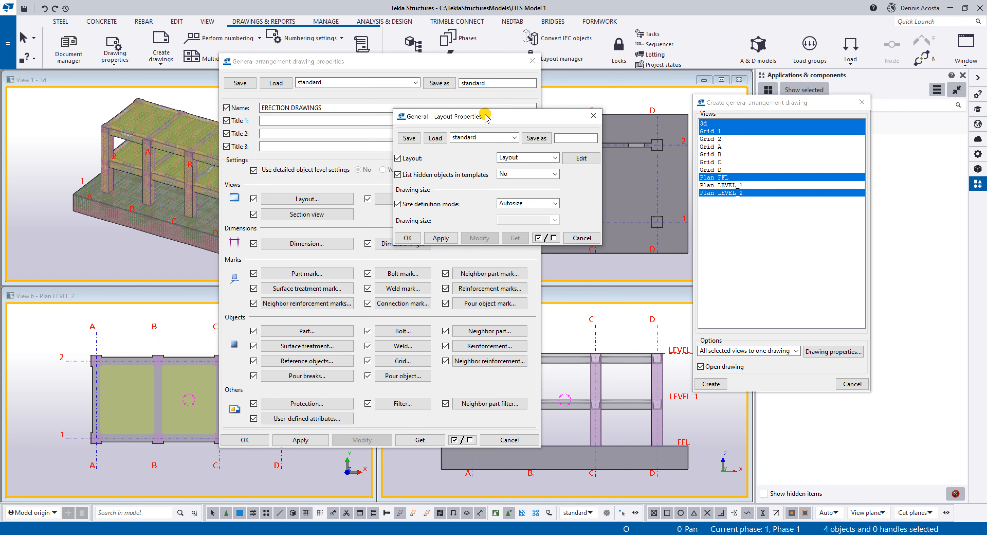
pyautogui.moveTo(490, 120)
pyautogui.mouseDown()
pyautogui.moveTo(201, 235)
pyautogui.moveTo(217, 236)
pyautogui.mouseUp()
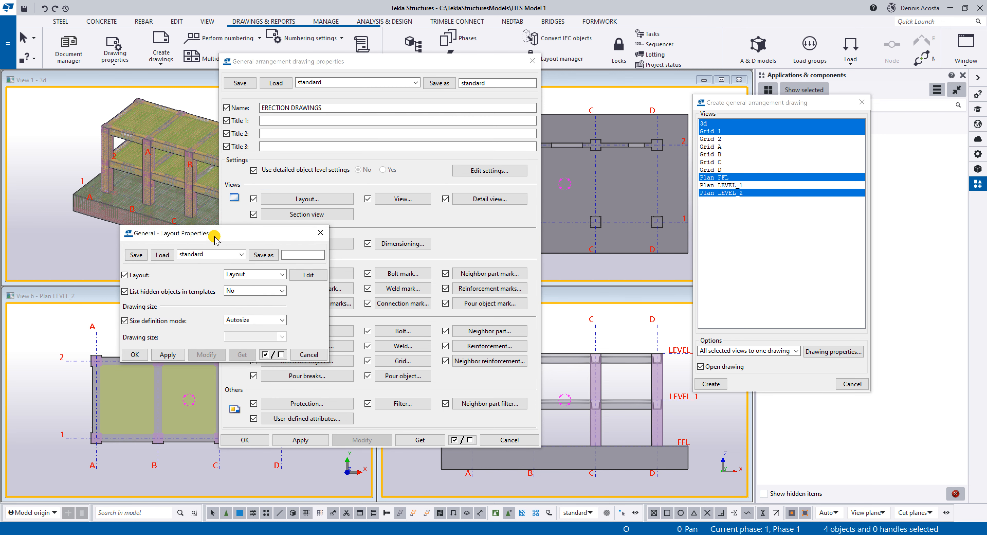
pyautogui.click(268, 274)
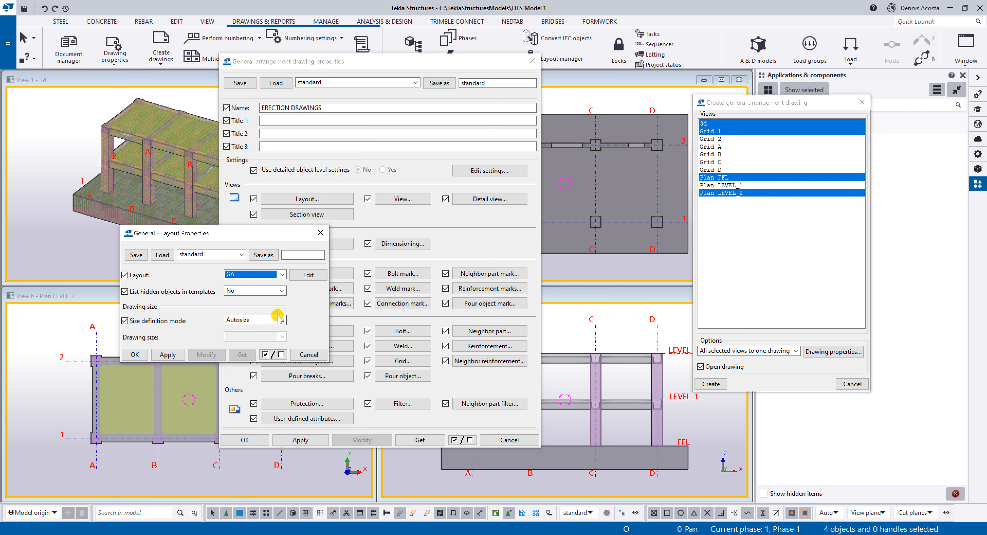
pyautogui.click(273, 319)
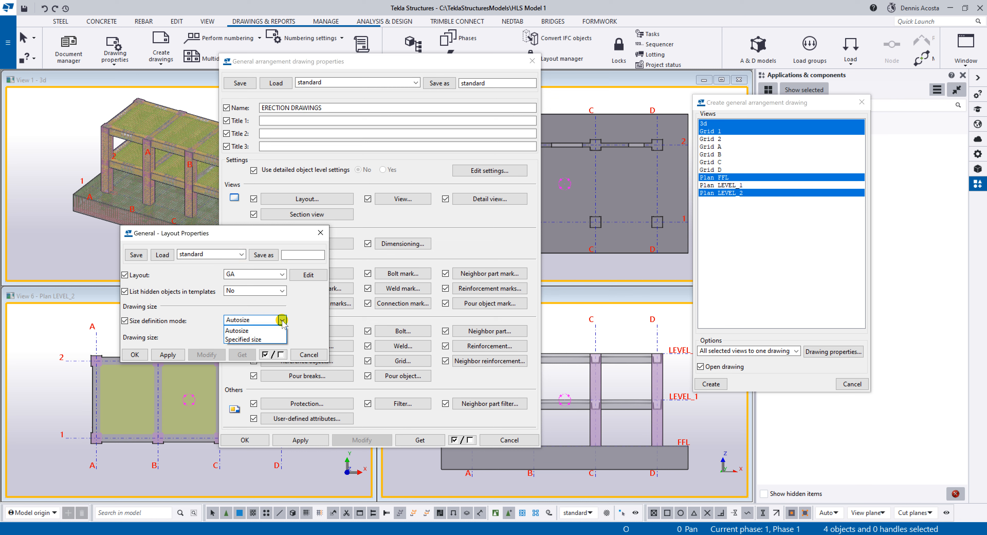
pyautogui.click(255, 339)
pyautogui.click(258, 336)
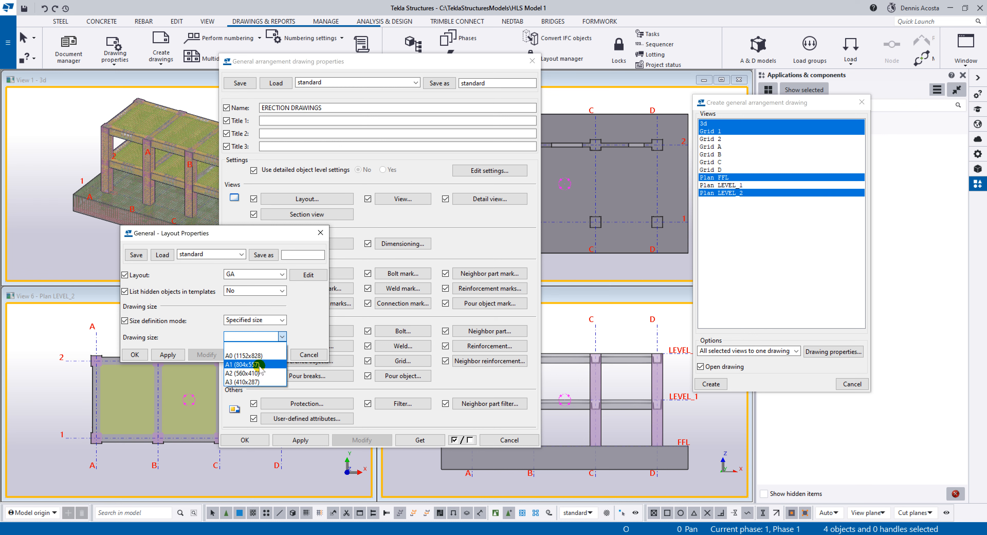
pyautogui.click(251, 364)
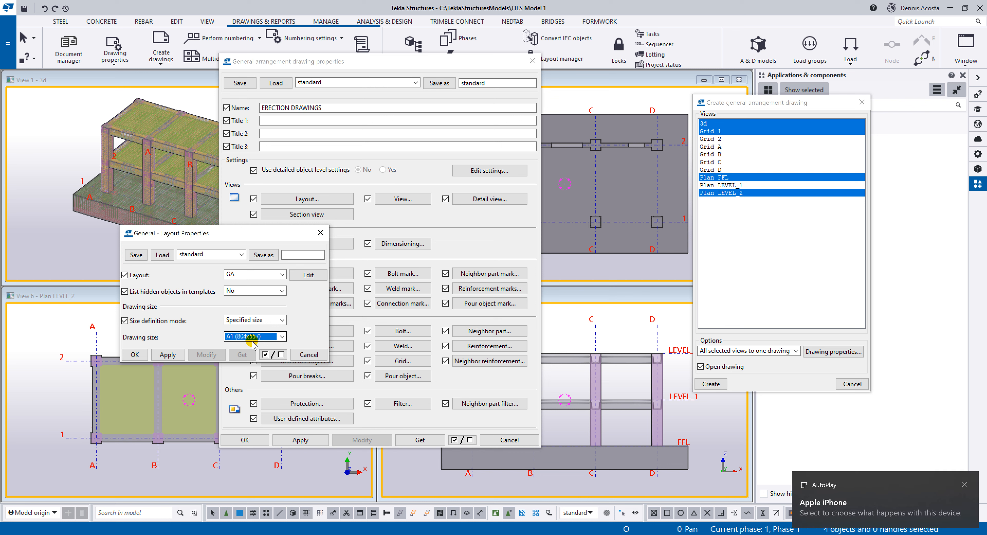
pyautogui.click(169, 355)
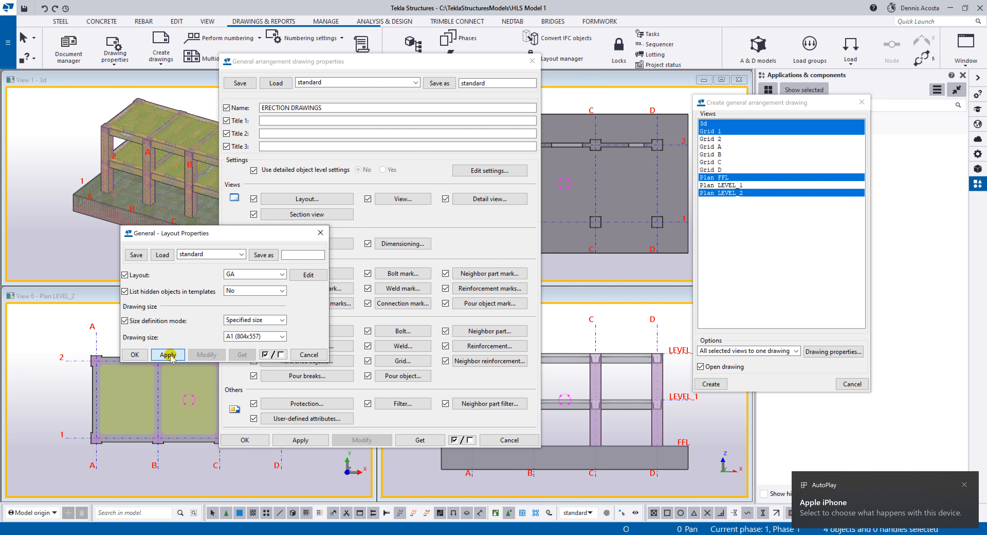
pyautogui.click(135, 354)
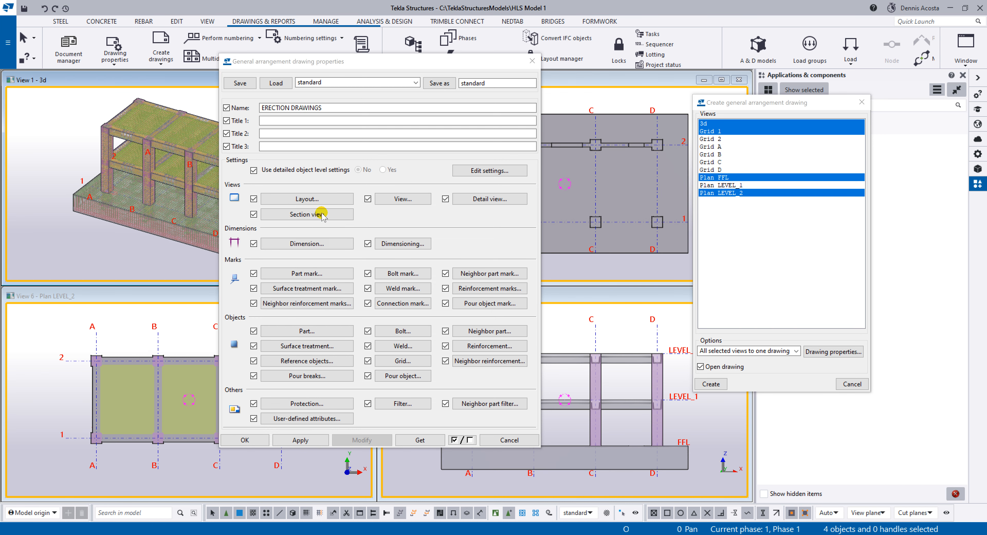
# Set the drawing's view scale to 1/75, check the view label settings and apply the view properties.
pyautogui.click(402, 200)
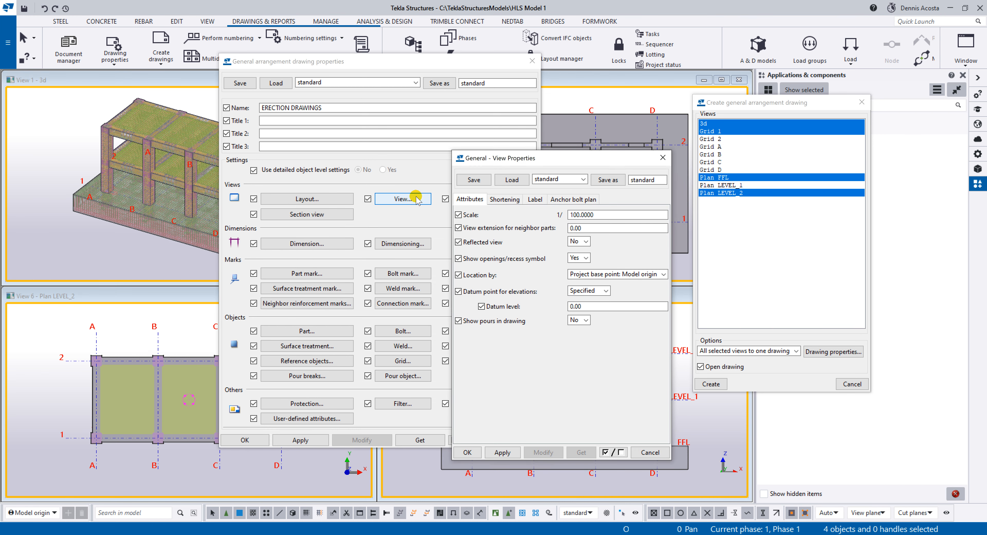
pyautogui.moveTo(595, 159); pyautogui.dragTo(368, 153)
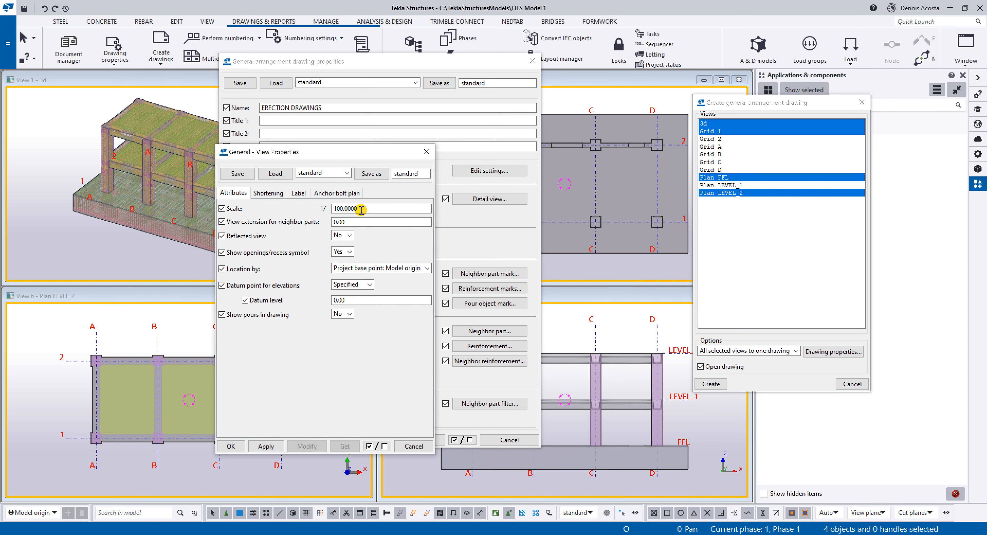
pyautogui.moveTo(361, 210); pyautogui.dragTo(290, 209)
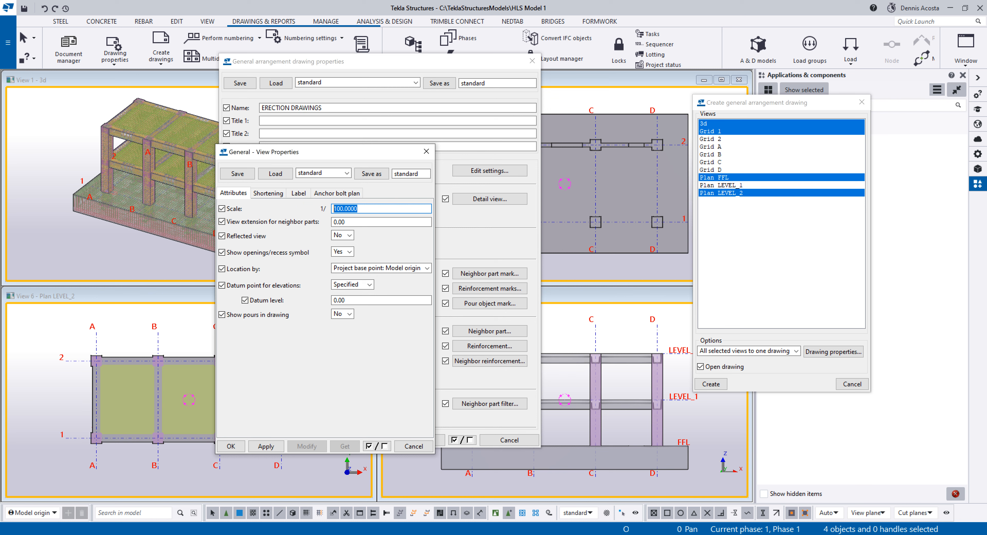
pyautogui.write('75')
pyautogui.click(295, 193)
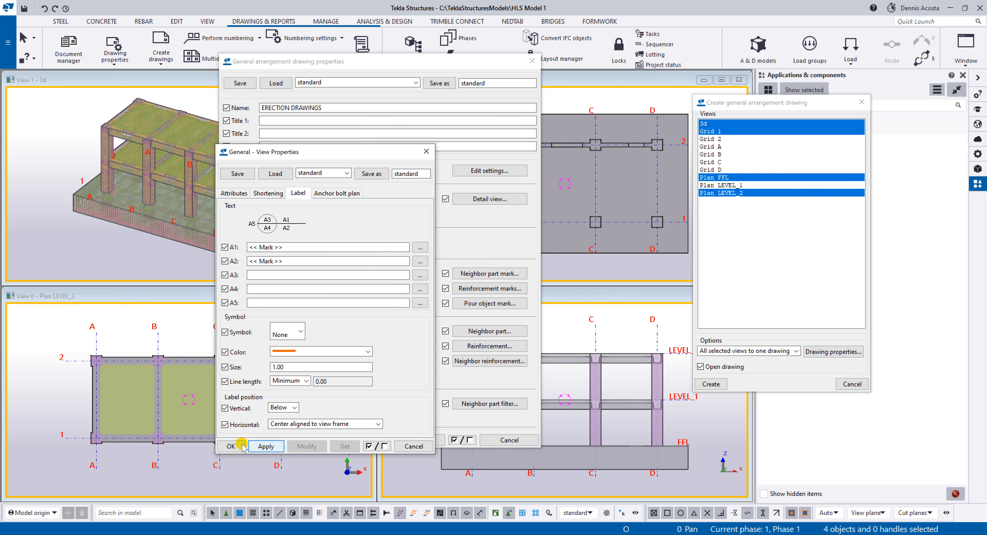
pyautogui.click(231, 445)
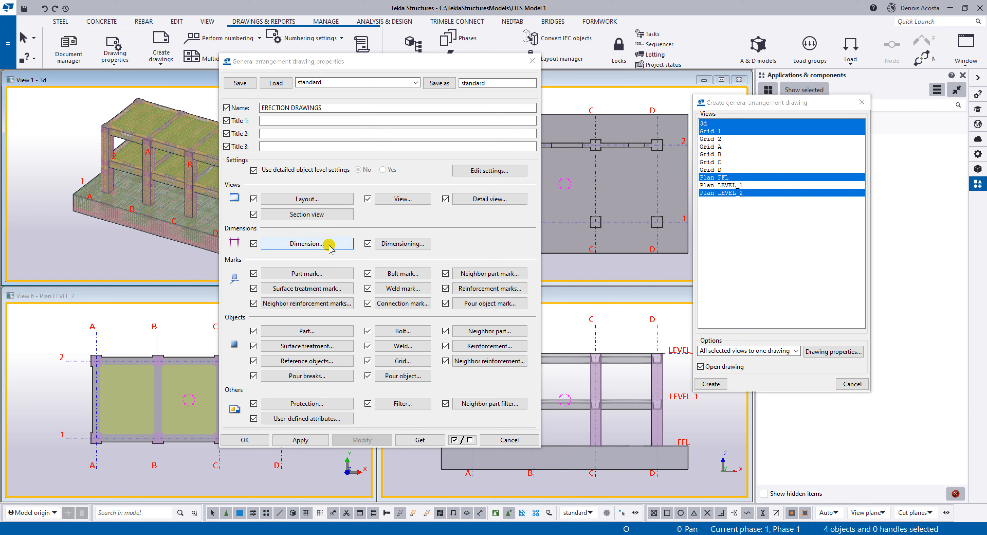
# Turn on the overall grid dimension, position grid dimensions Left horizontally and Above vertically, and apply the dimensioning properties.
pyautogui.click(395, 246)
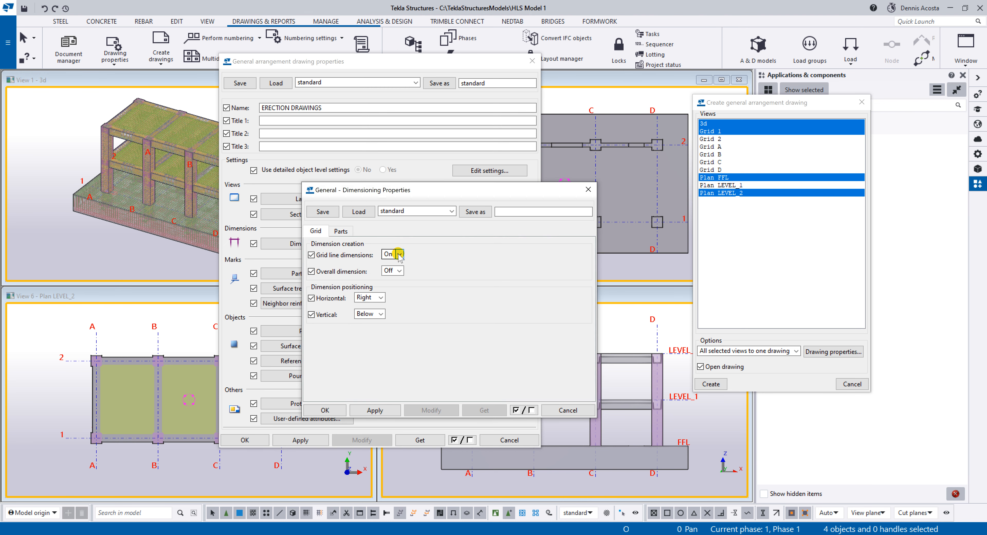
pyautogui.click(399, 270)
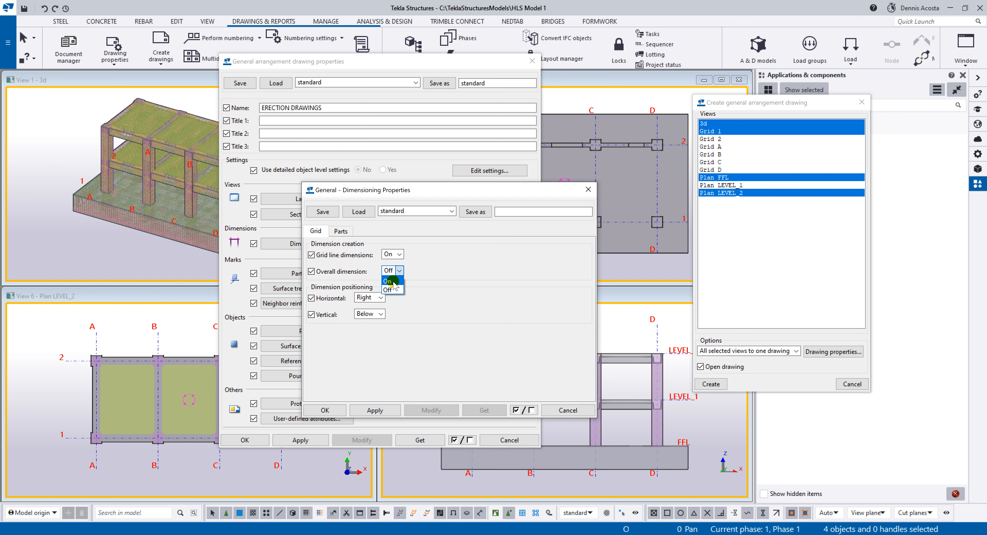
pyautogui.click(394, 285)
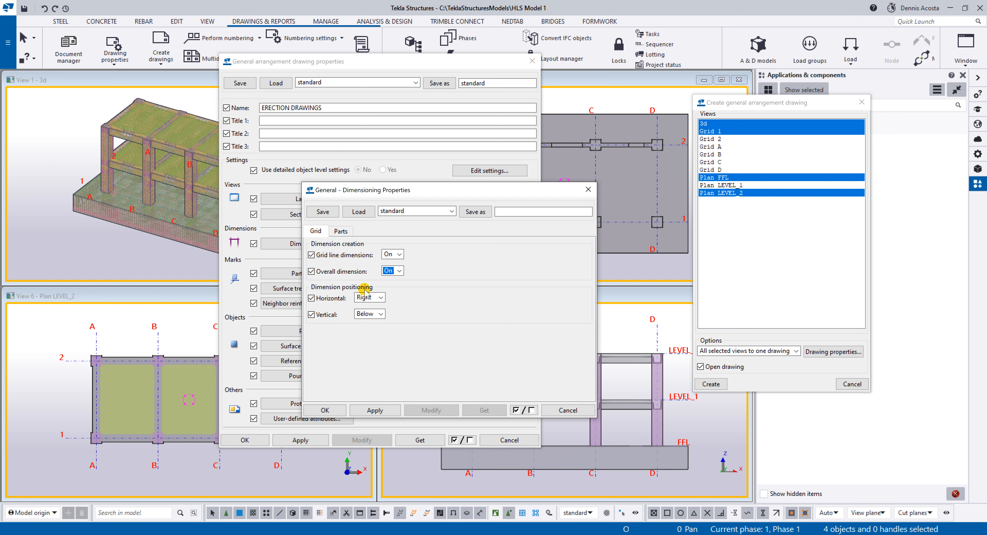
pyautogui.click(380, 298)
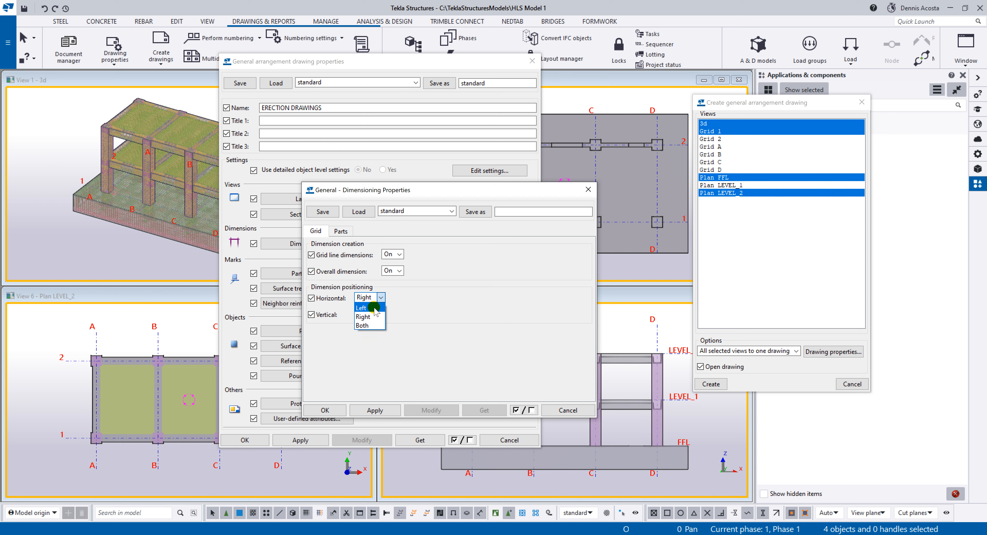
pyautogui.click(380, 312)
pyautogui.click(380, 313)
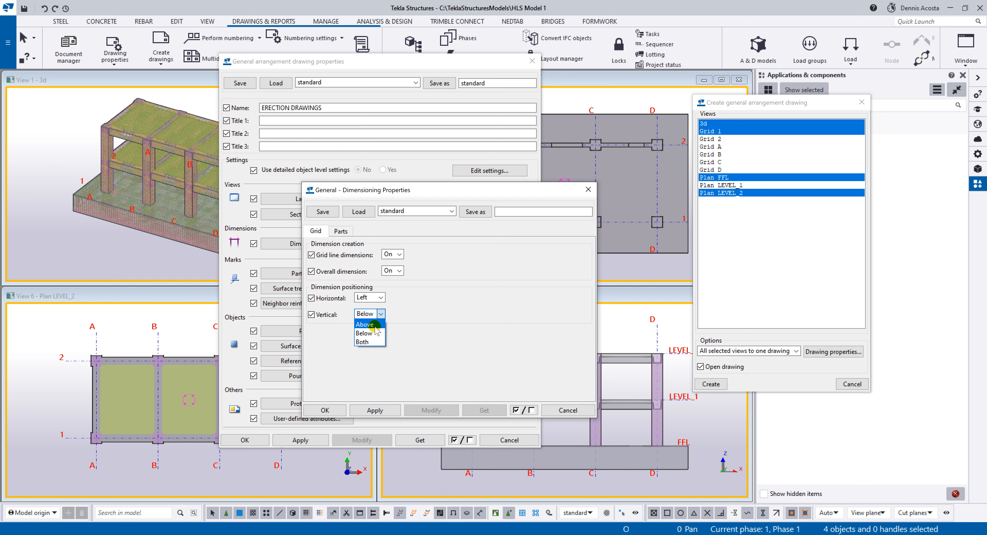
pyautogui.click(377, 328)
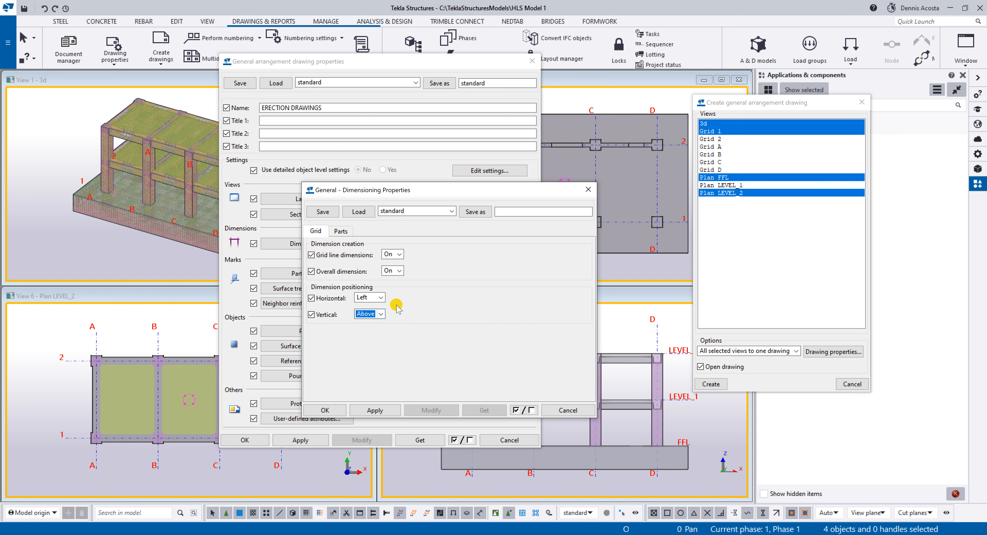
pyautogui.click(382, 411)
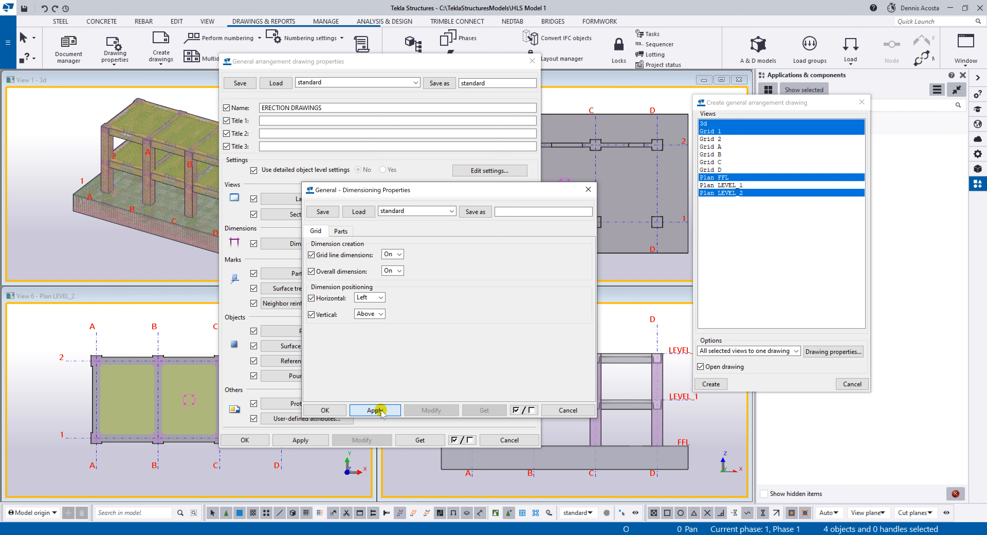
pyautogui.click(325, 410)
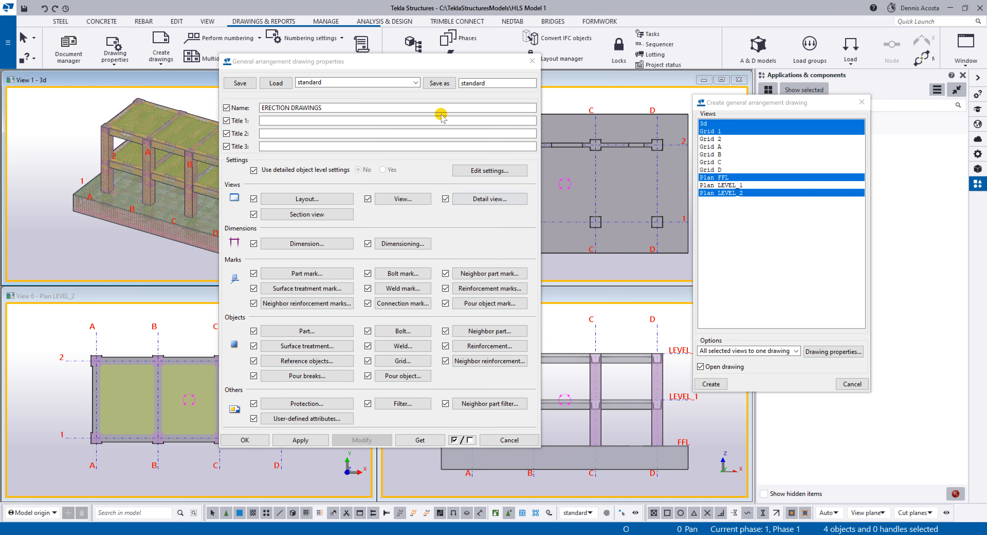
# Save the general arrangement drawing properties as a new settings file named NEDGA.
pyautogui.doubleClick(483, 83)
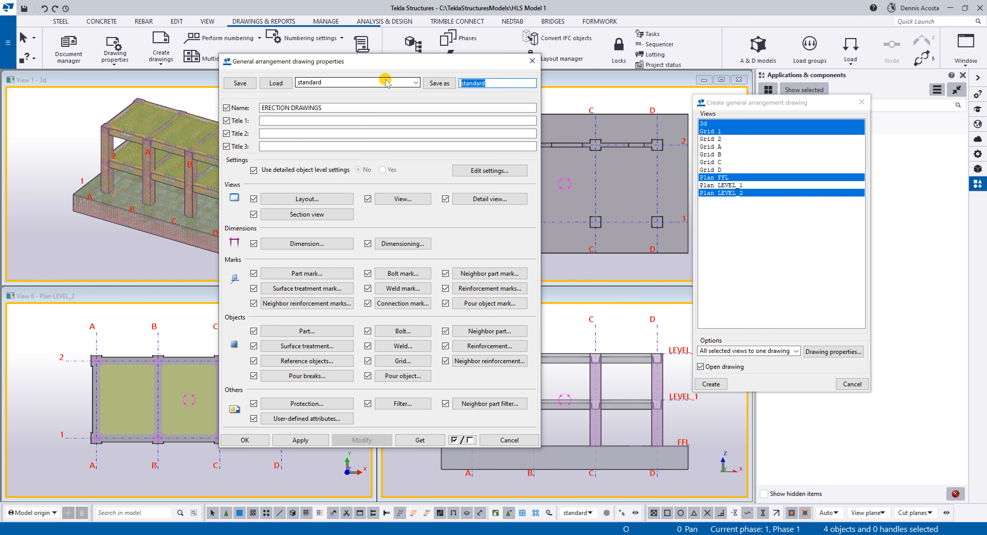
pyautogui.write('NEDGA')
pyautogui.click(439, 83)
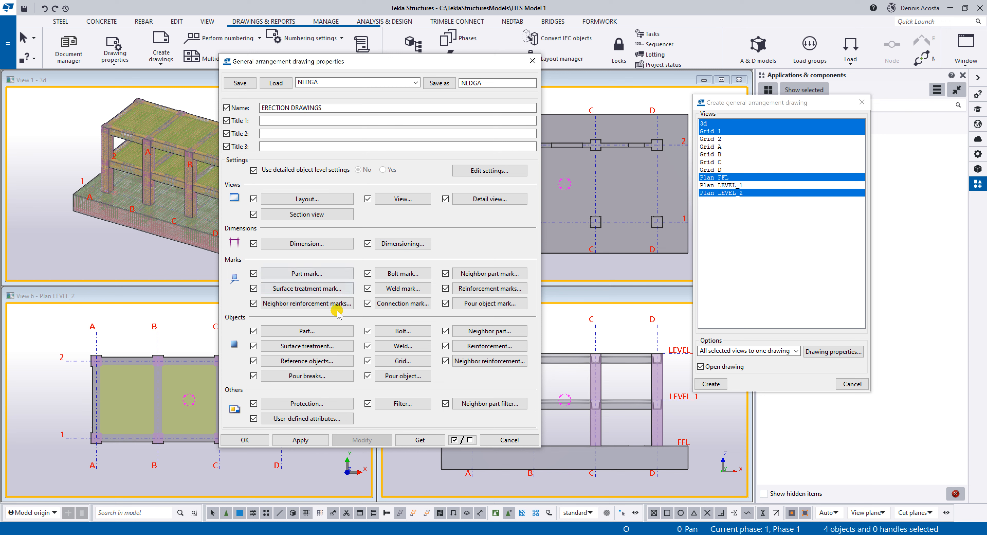
# Examine the reinforcing bar visibility and representation in the drawing's reinforcement properties, then close them unchanged.
pyautogui.click(497, 346)
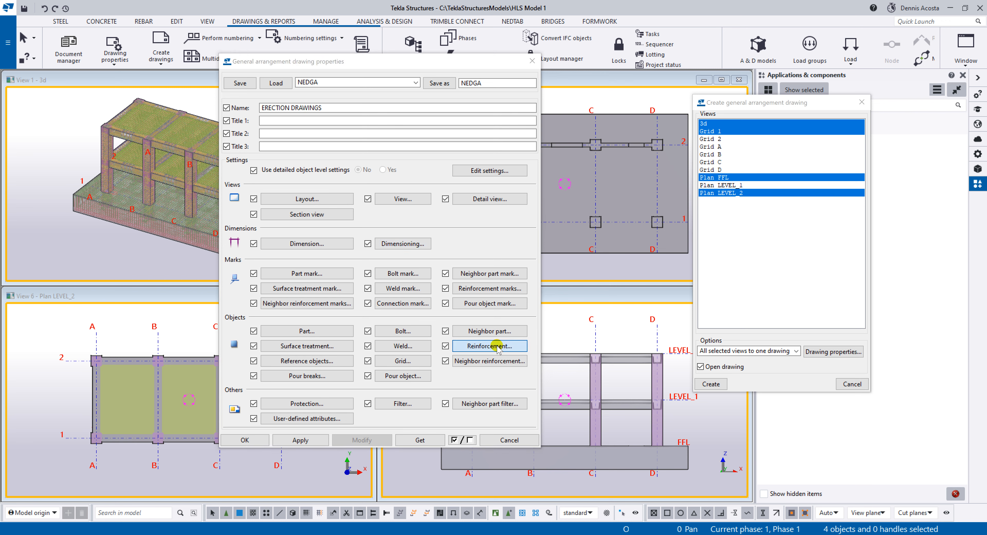
pyautogui.moveTo(643, 154); pyautogui.dragTo(436, 137)
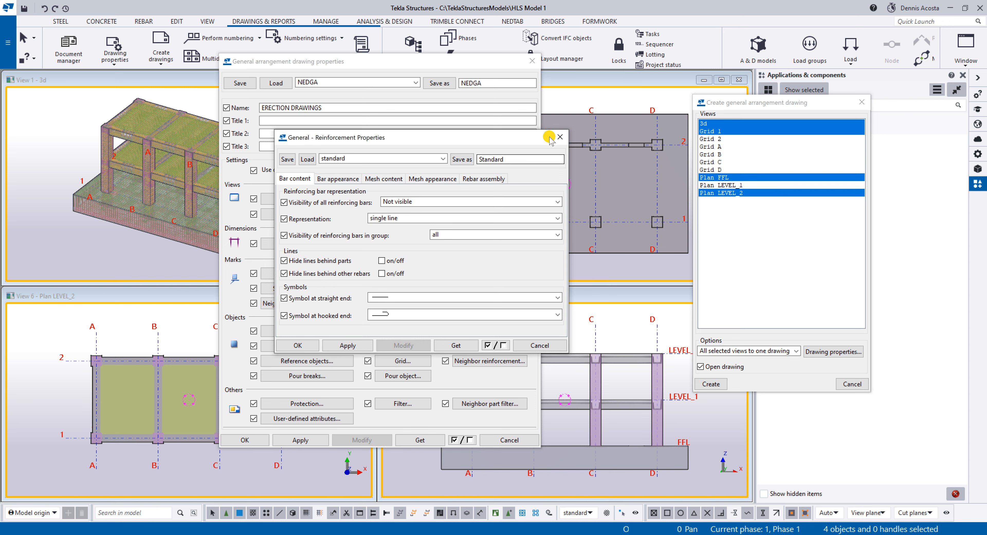
pyautogui.click(560, 137)
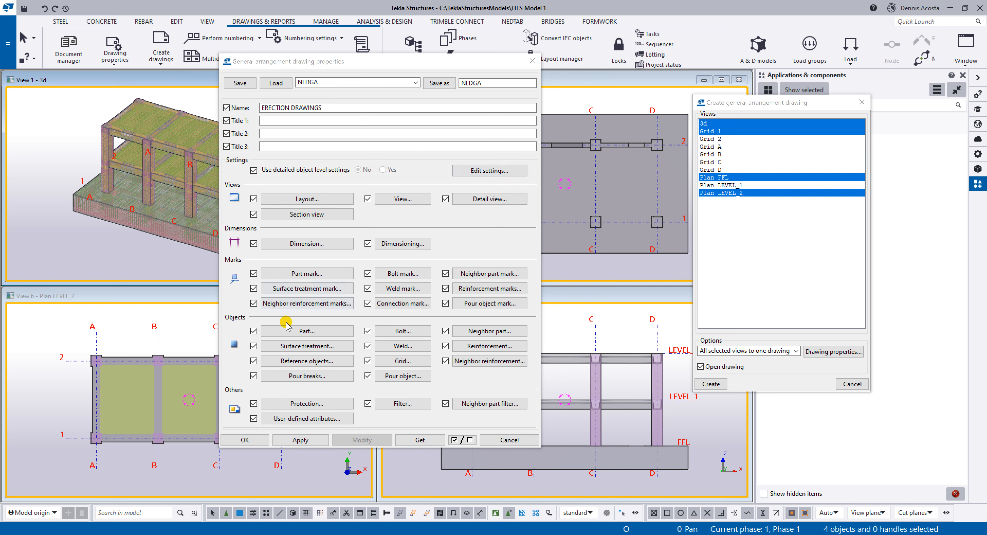
pyautogui.click(310, 272)
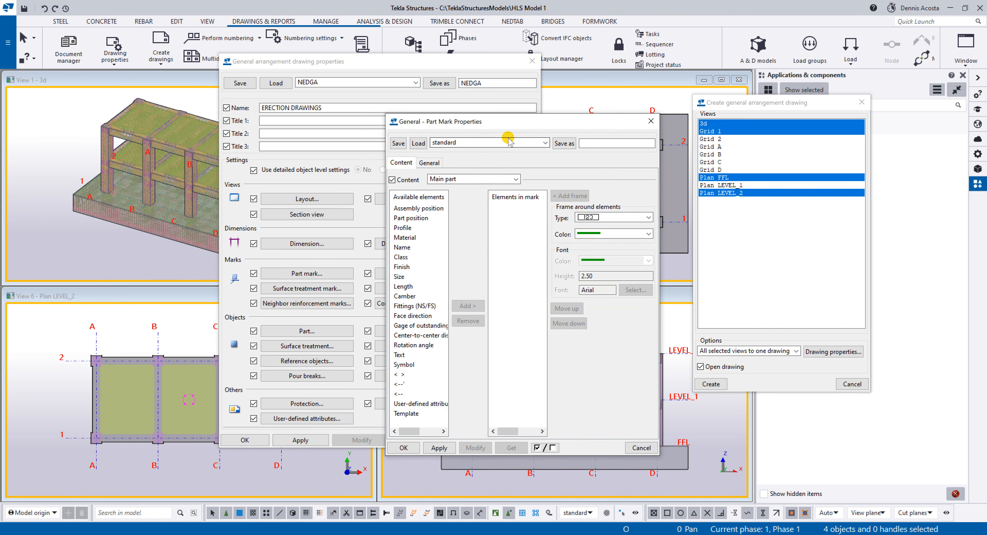
pyautogui.moveTo(520, 124); pyautogui.dragTo(418, 130)
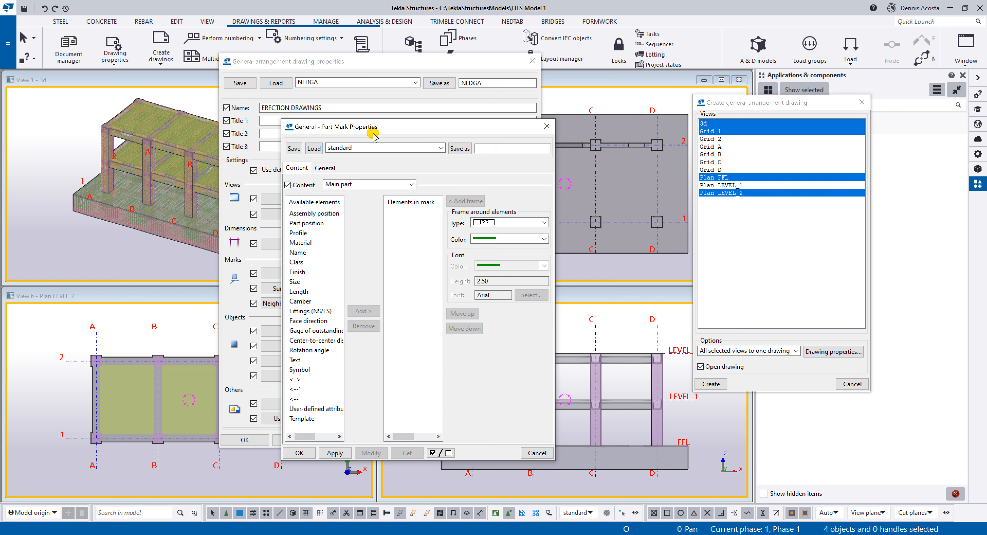
pyautogui.click(317, 213)
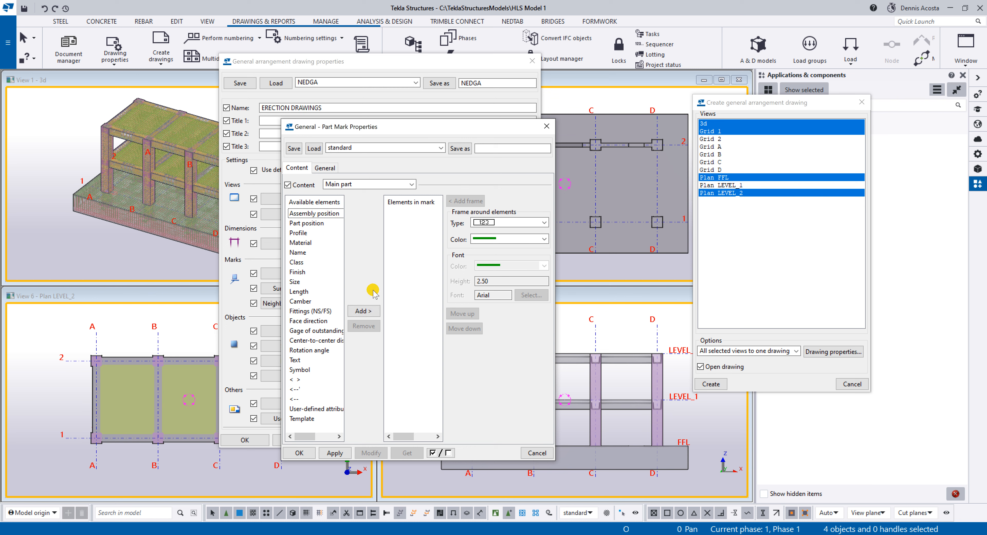
pyautogui.click(363, 311)
pyautogui.click(417, 213)
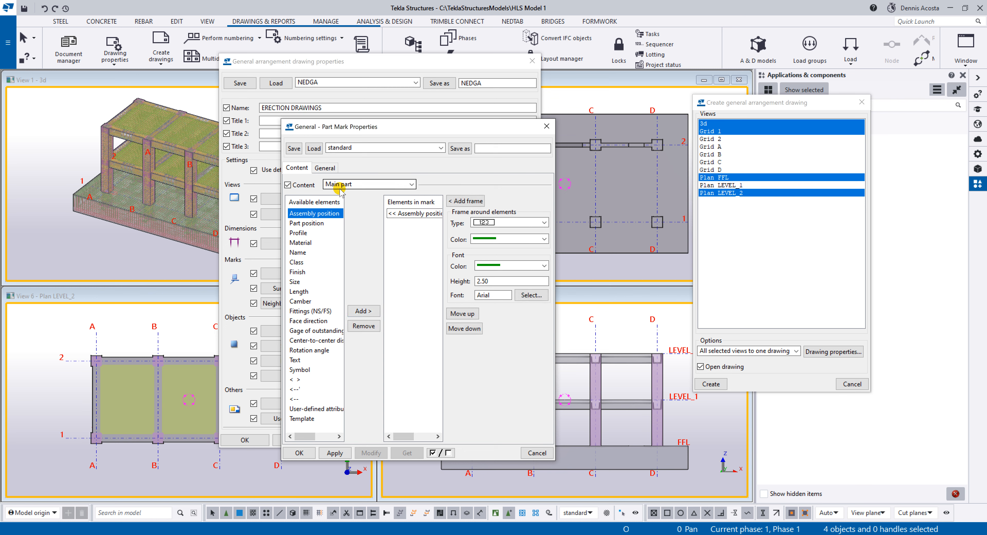
pyautogui.click(547, 126)
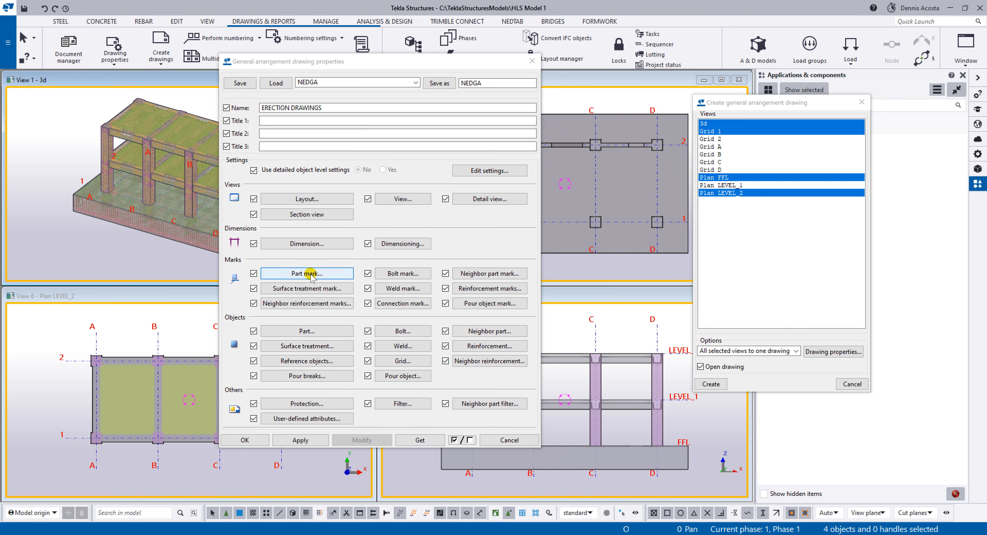
# Add Assembly position to the main part's mark content in the part mark properties and set its text height to 2.
pyautogui.click(310, 273)
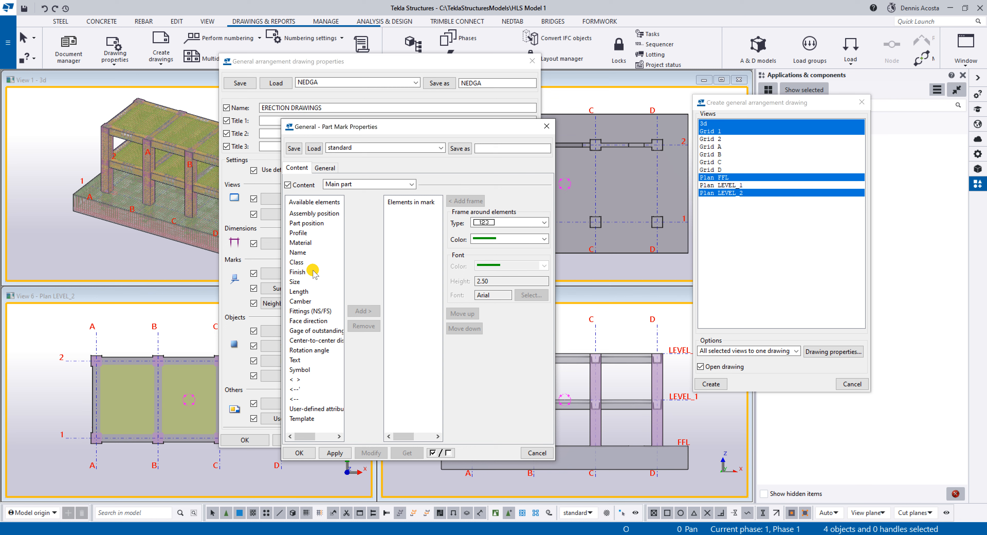
pyautogui.click(347, 186)
pyautogui.click(346, 185)
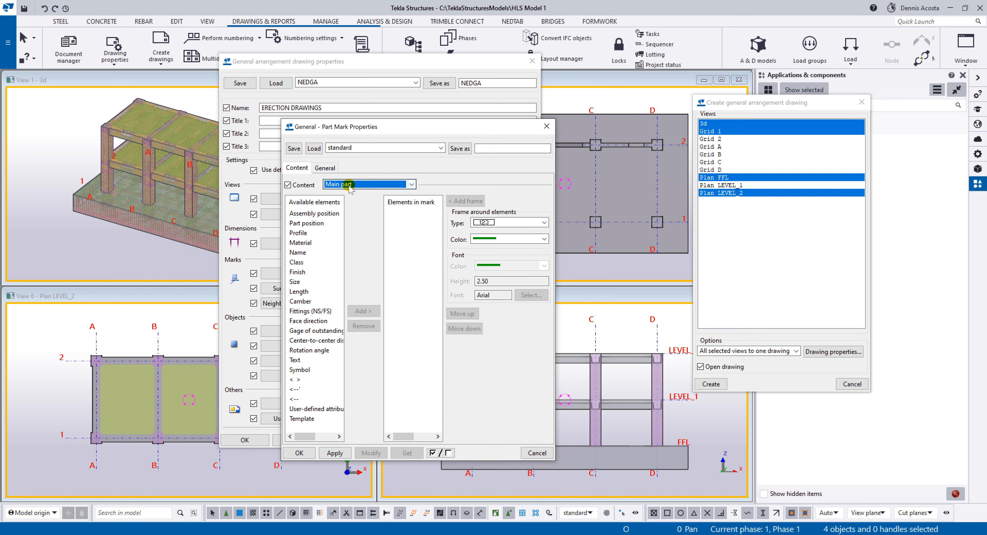
pyautogui.click(320, 214)
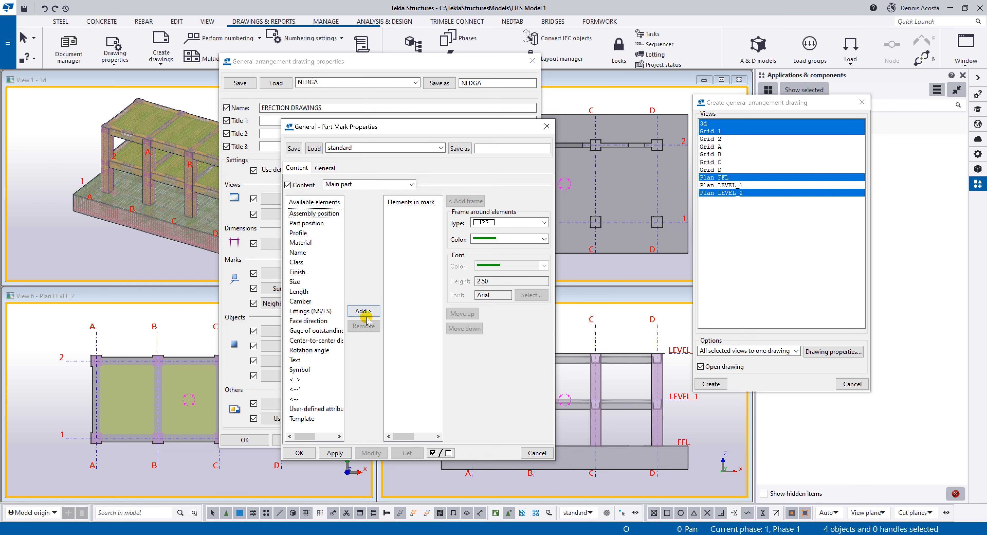
pyautogui.click(363, 313)
pyautogui.click(407, 213)
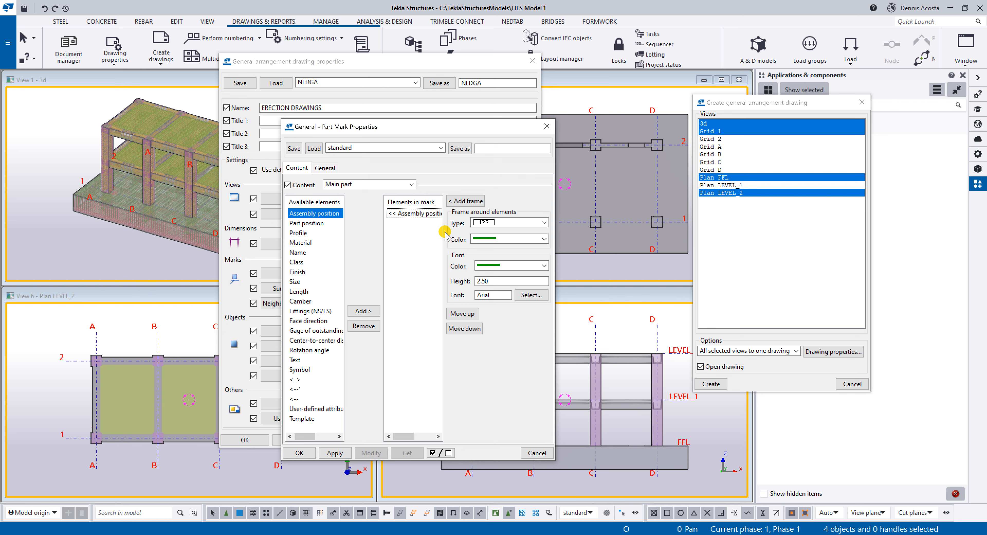
pyautogui.doubleClick(483, 280)
pyautogui.write('2')
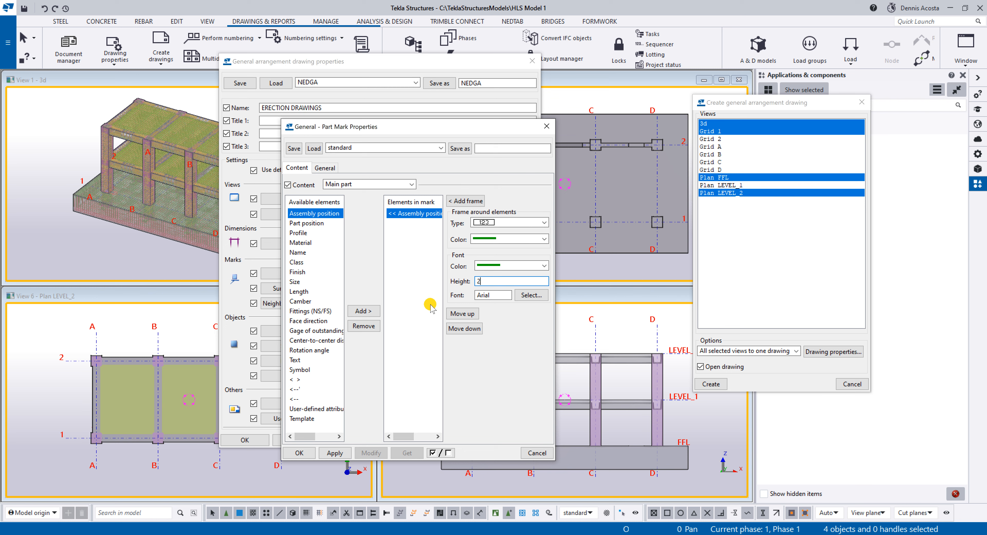
pyautogui.click(393, 213)
# Set the part marks' visibility in view to preferred and the merged marks to One leader line to group, keeping the leader line type.
pyautogui.click(325, 167)
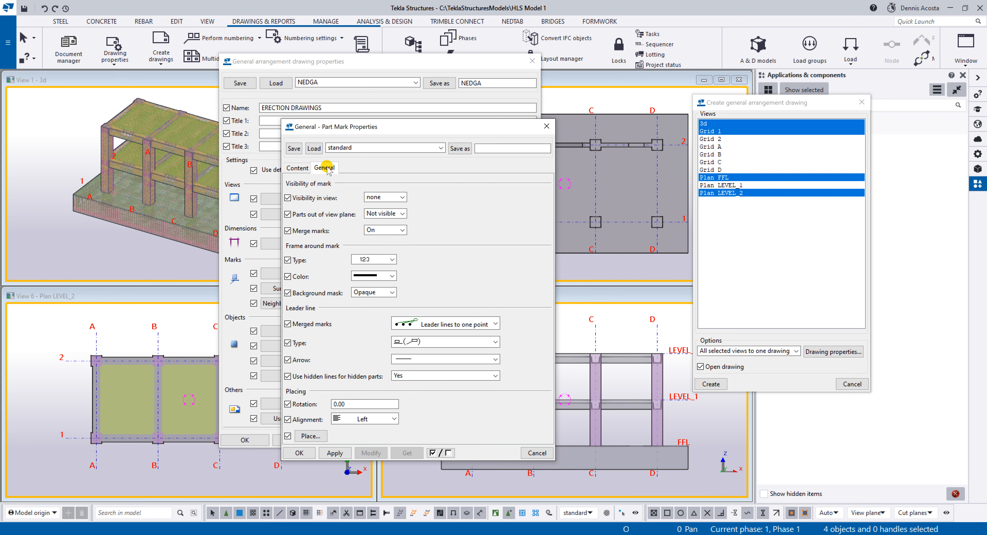
pyautogui.click(392, 196)
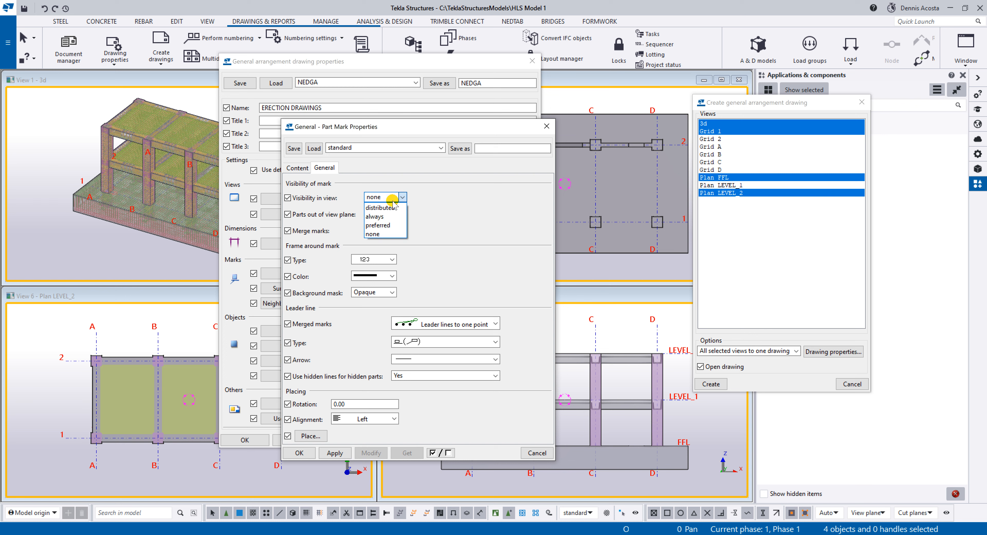
pyautogui.click(391, 225)
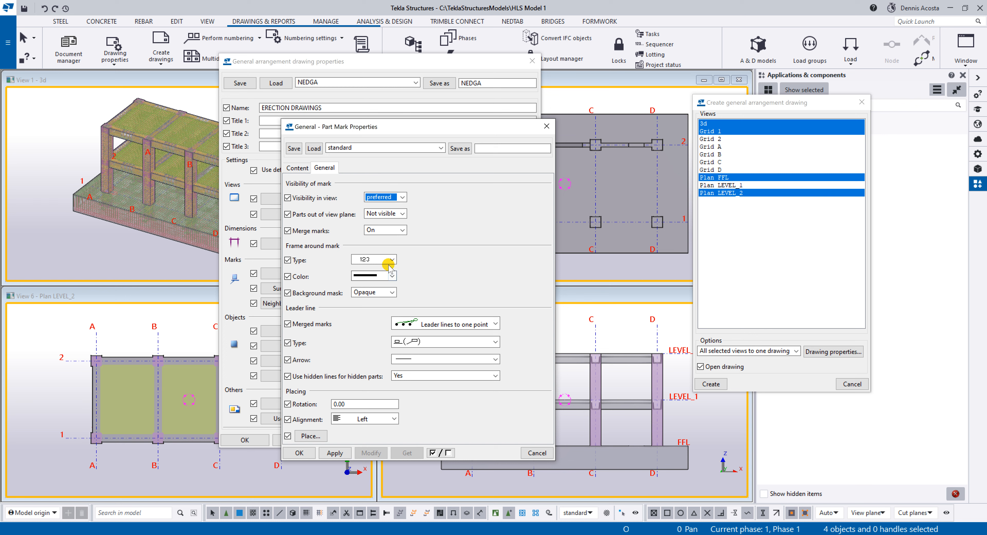
pyautogui.click(429, 323)
pyautogui.click(413, 338)
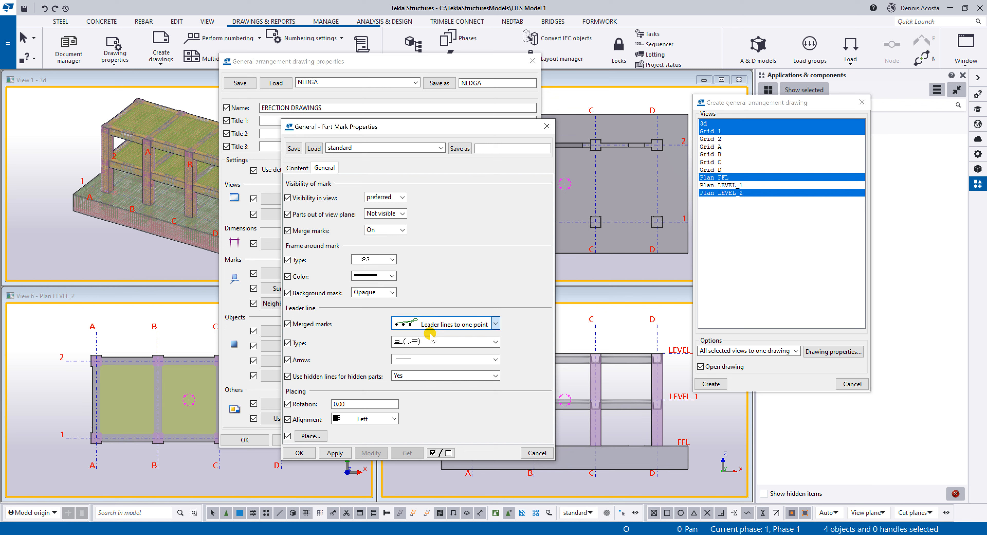
pyautogui.click(398, 342)
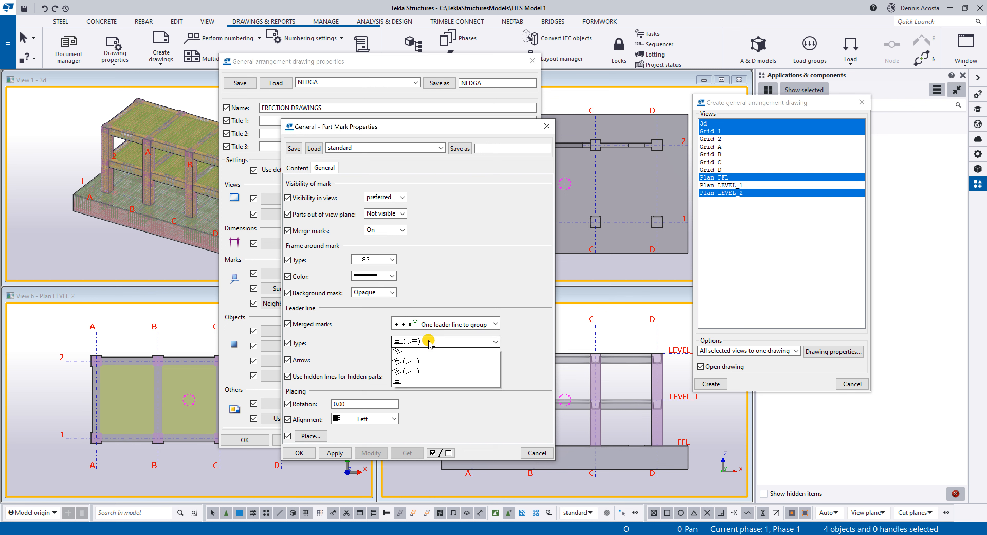
pyautogui.click(411, 363)
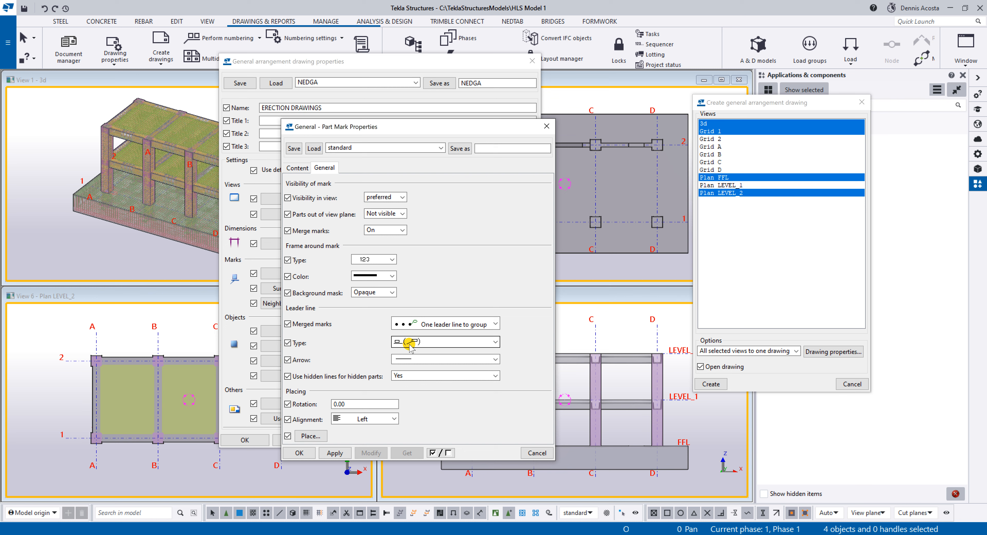
pyautogui.click(423, 342)
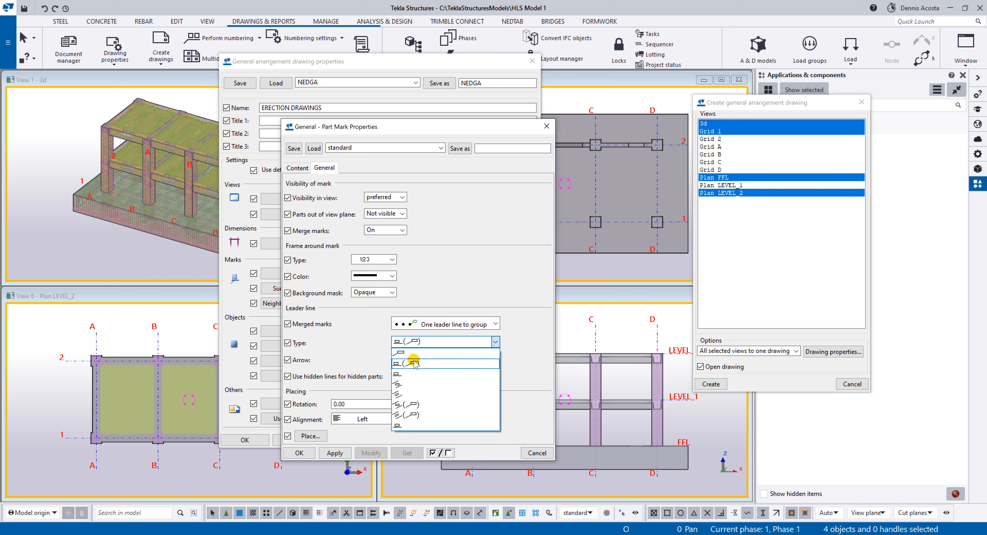
pyautogui.click(419, 343)
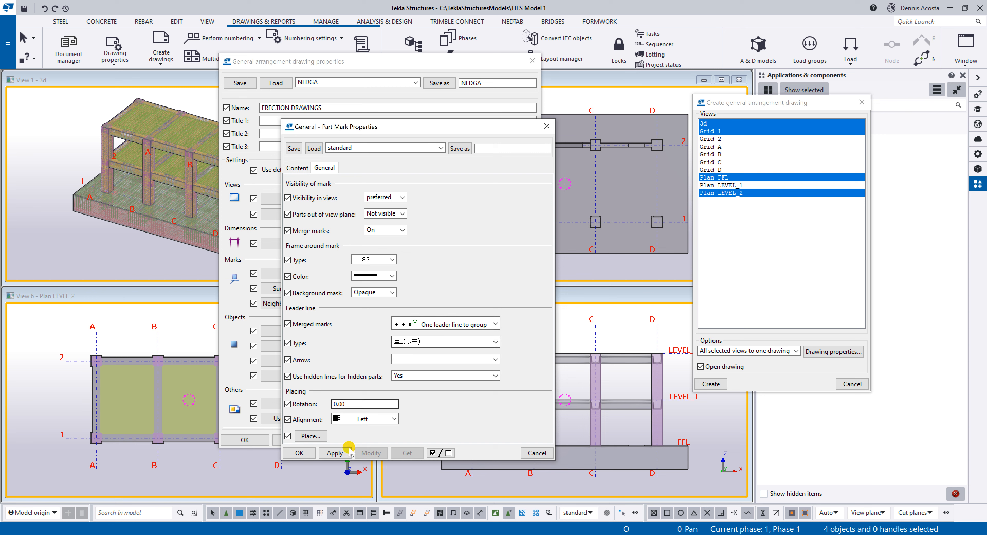
# Apply and accept the part mark properties, and save the general arrangement drawing properties under the name NEDGA.
pyautogui.click(332, 453)
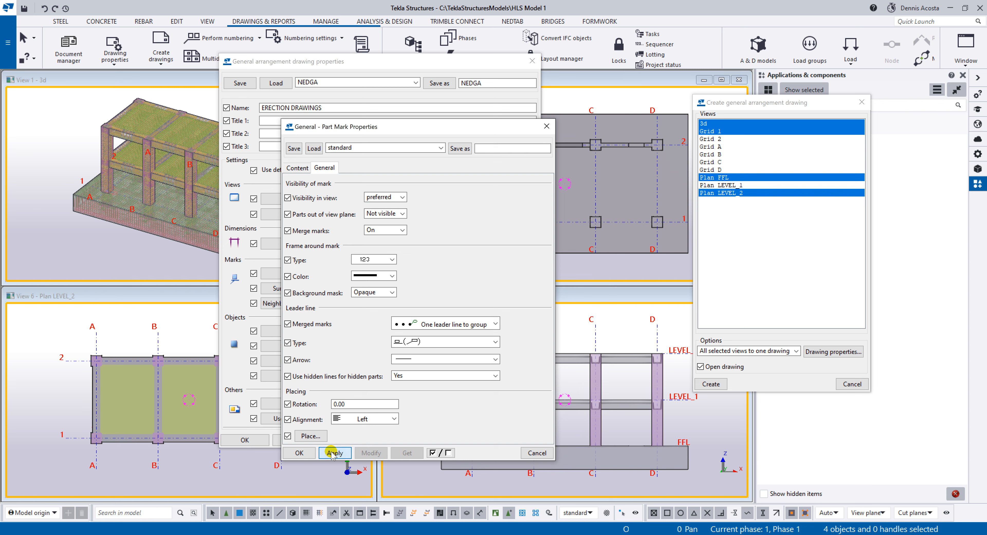
pyautogui.click(299, 453)
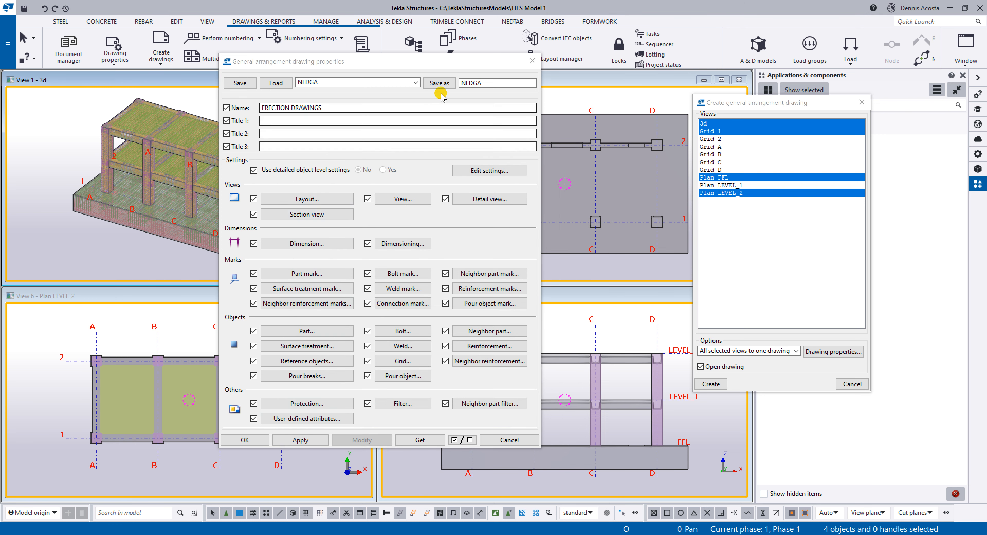
pyautogui.click(441, 83)
pyautogui.moveTo(492, 82); pyautogui.dragTo(456, 84)
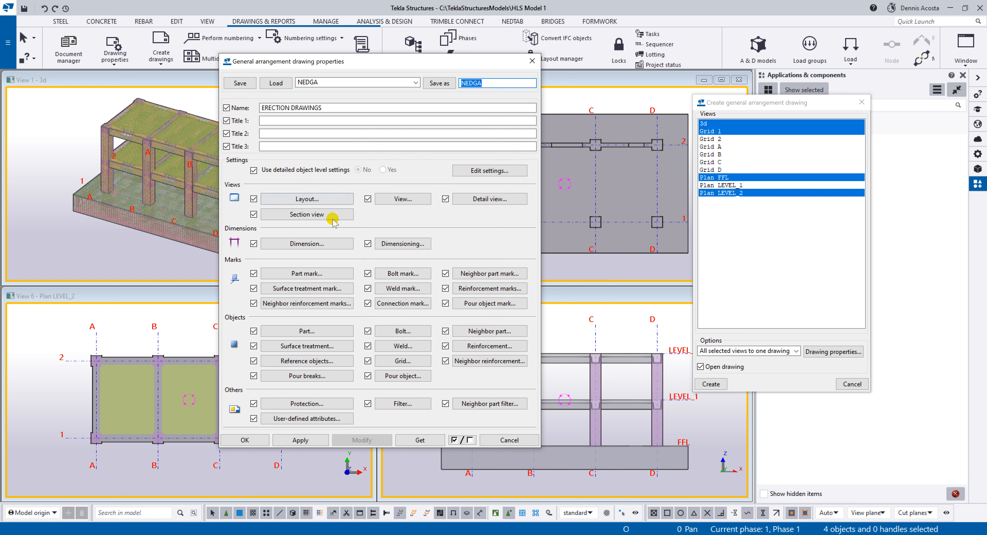
# Recheck the part mark content and its visibility in view, leaving it on preferred, and accept the part mark properties.
pyautogui.click(322, 273)
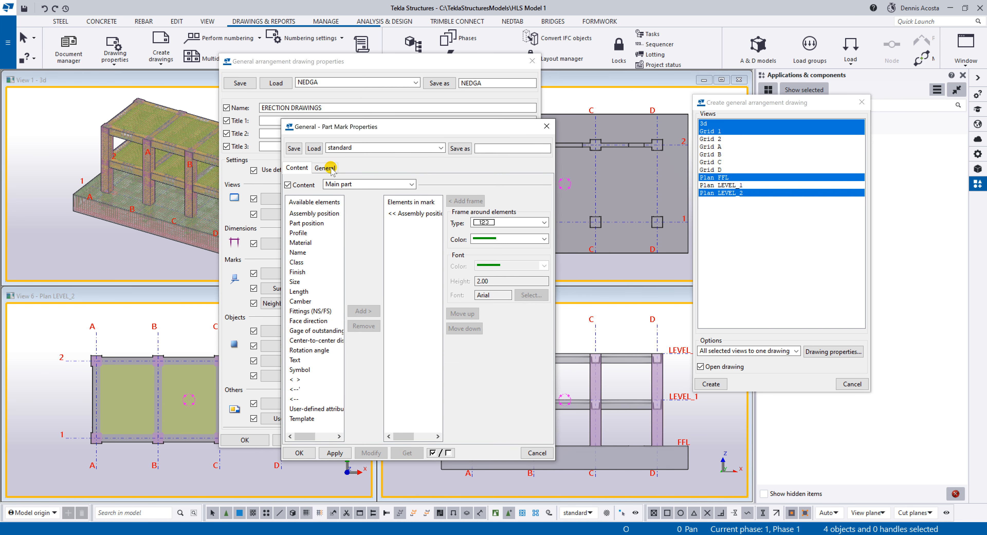
pyautogui.click(326, 168)
pyautogui.click(401, 197)
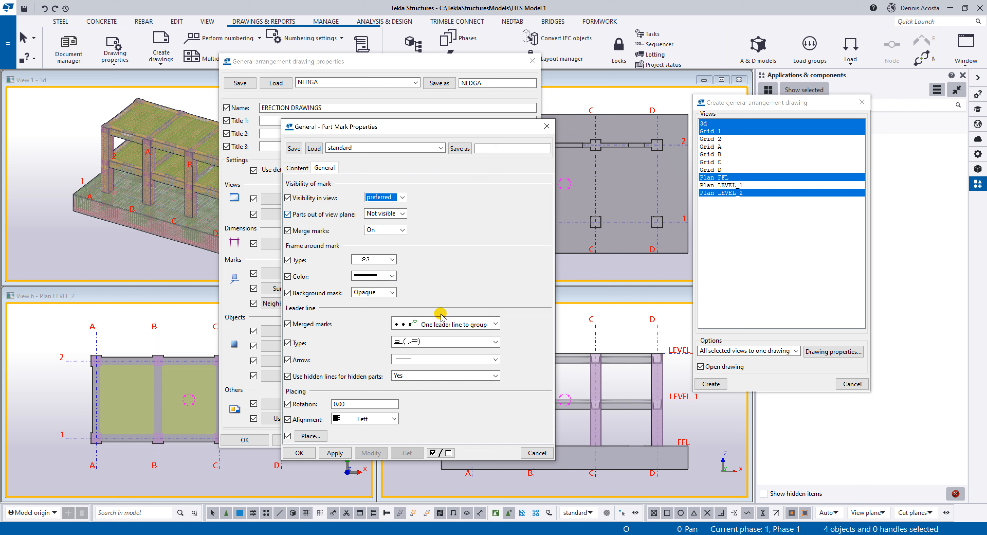
pyautogui.click(335, 454)
pyautogui.click(300, 453)
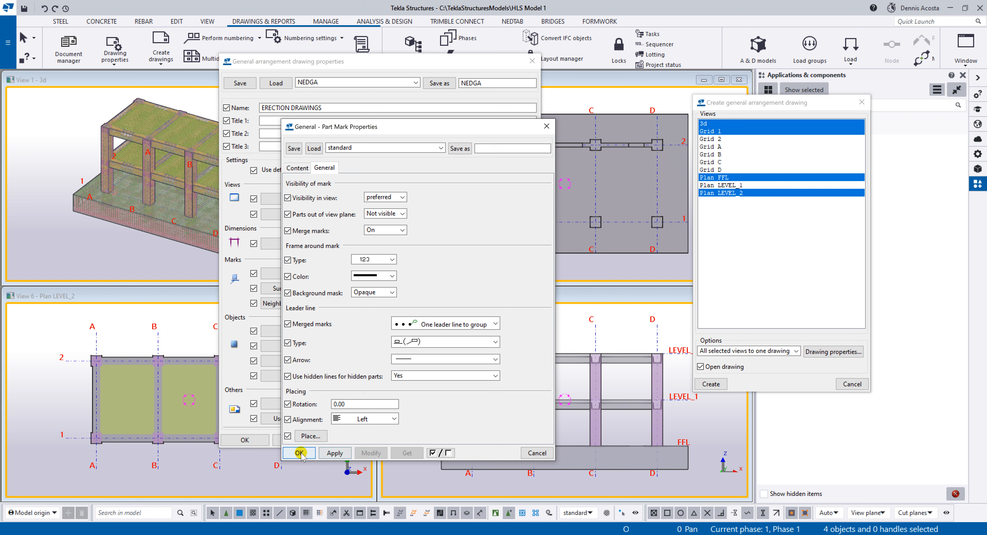
pyautogui.click(301, 453)
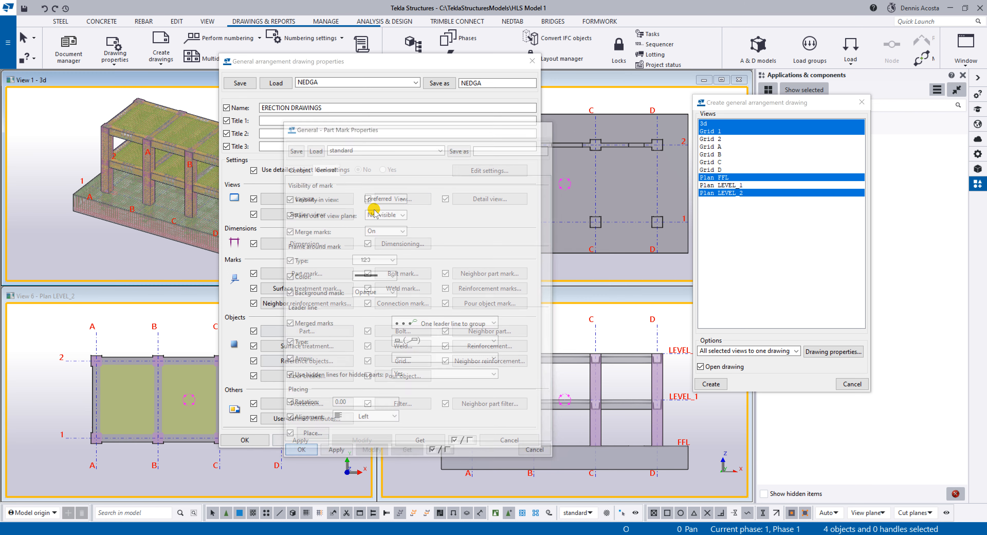
# Save the drawing properties as NEDGA again, accept them, and create the general arrangement drawing from the selected views, shown in a maximized window.
pyautogui.click(443, 84)
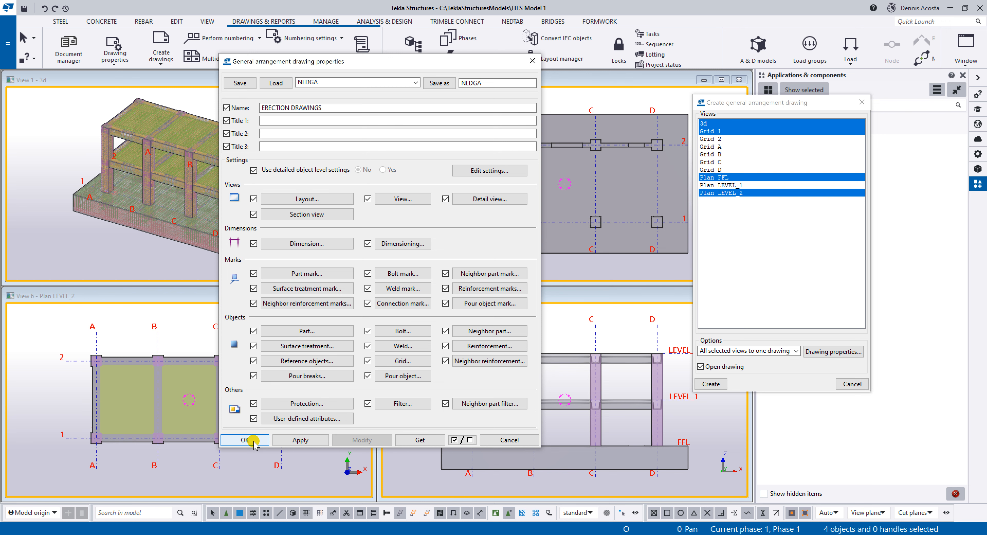
pyautogui.click(245, 440)
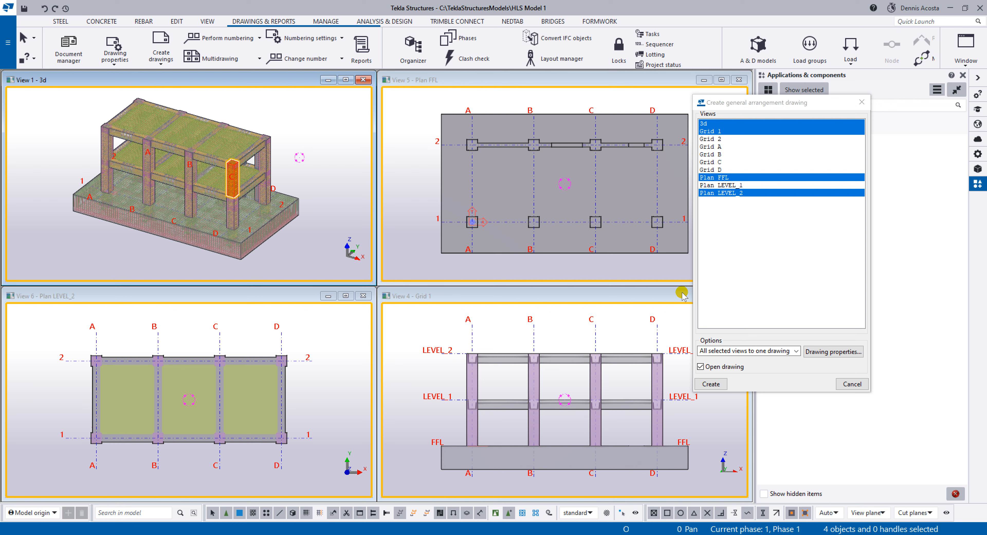
pyautogui.click(711, 384)
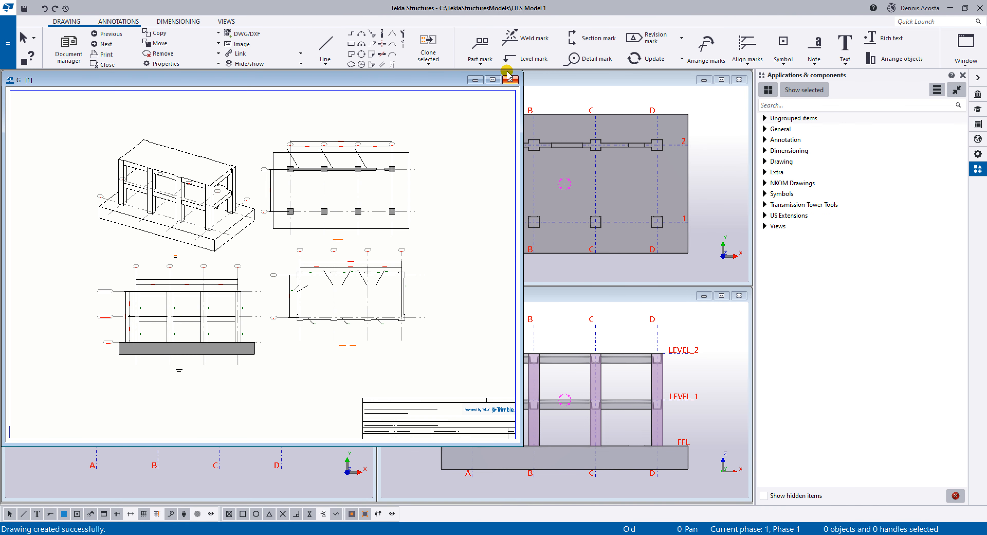
pyautogui.click(492, 80)
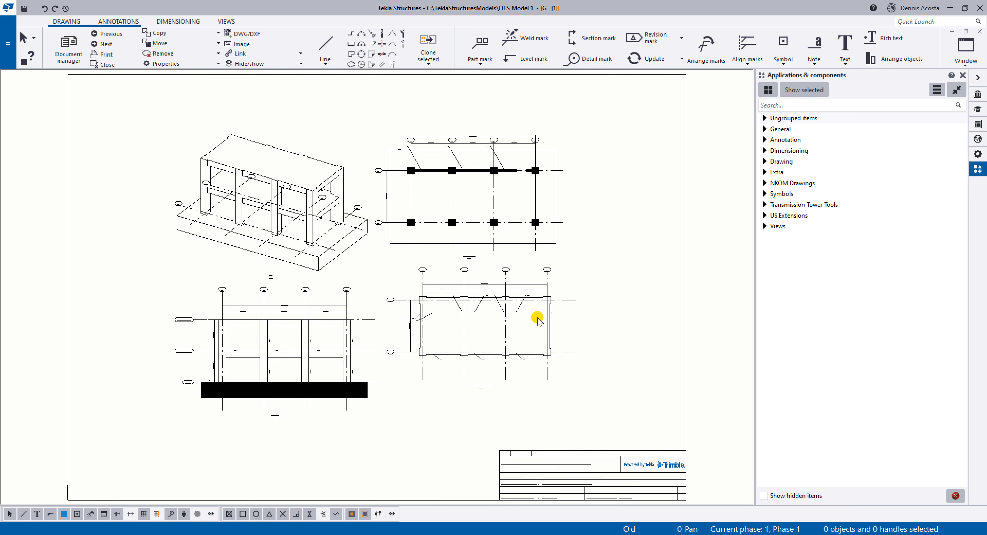
# Examine the part marks and dimensions in the Plan LEVEL_2 view and the arrangement of all views on the sheet.
pyautogui.scroll(5, 473, 347)
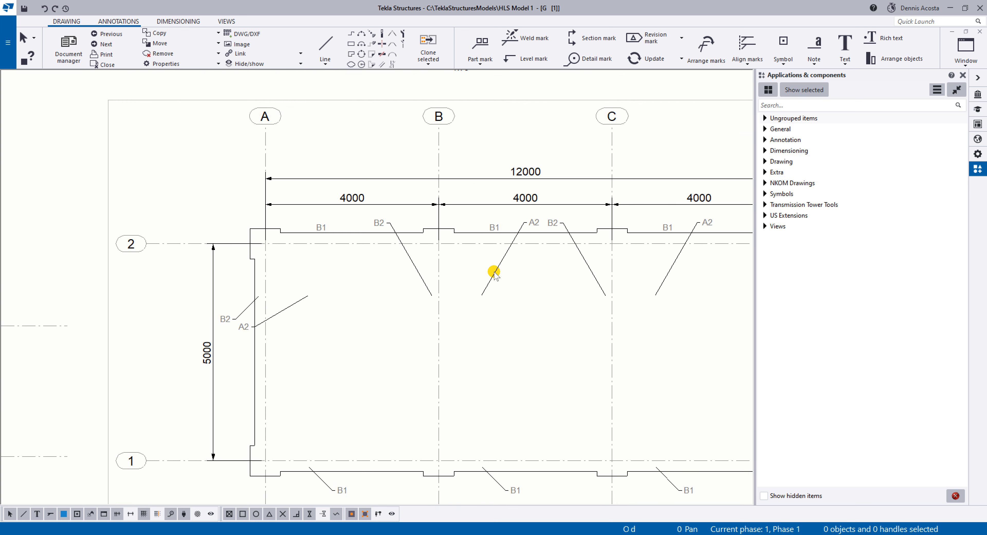
pyautogui.scroll(-5, 493, 273)
pyautogui.scroll(4, 494, 273)
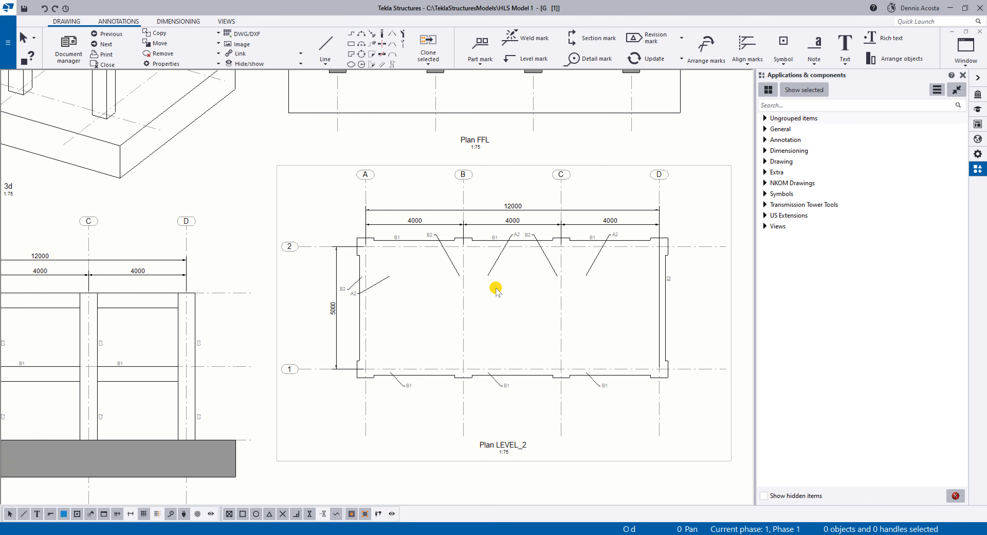
pyautogui.scroll(-3, 495, 288)
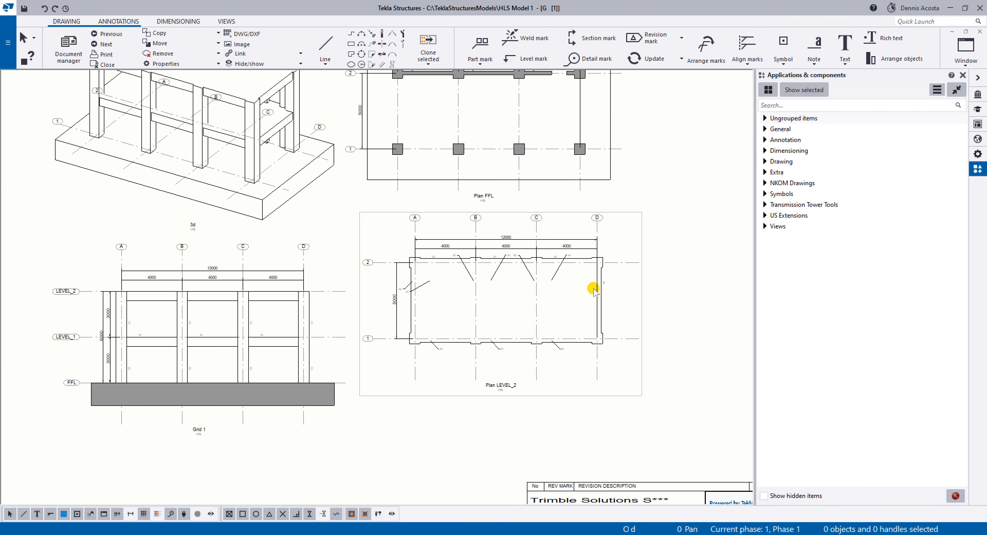
pyautogui.scroll(-3, 639, 298)
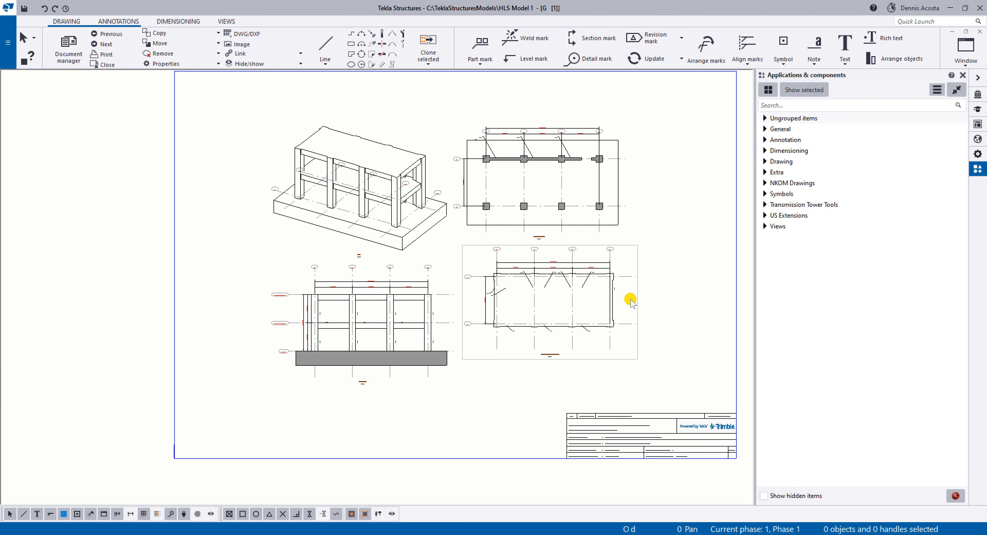
pyautogui.scroll(2, 637, 298)
pyautogui.scroll(-2, 649, 269)
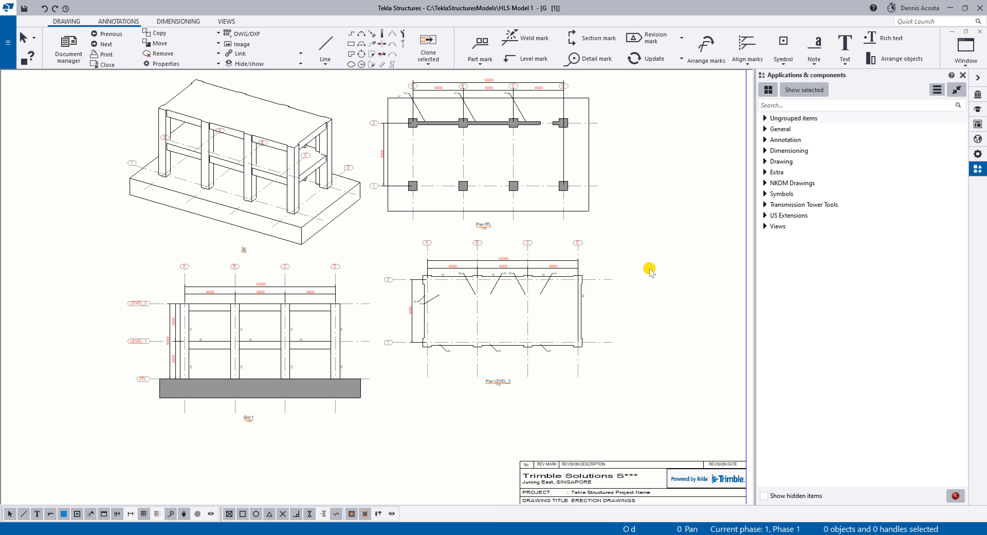
pyautogui.scroll(1, 645, 266)
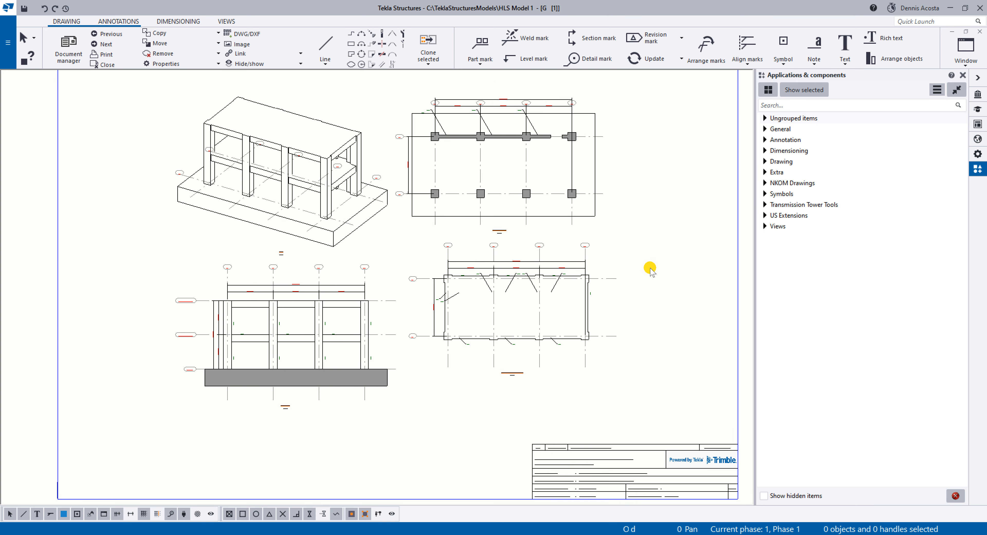
pyautogui.scroll(-1, 674, 316)
pyautogui.scroll(2, 655, 311)
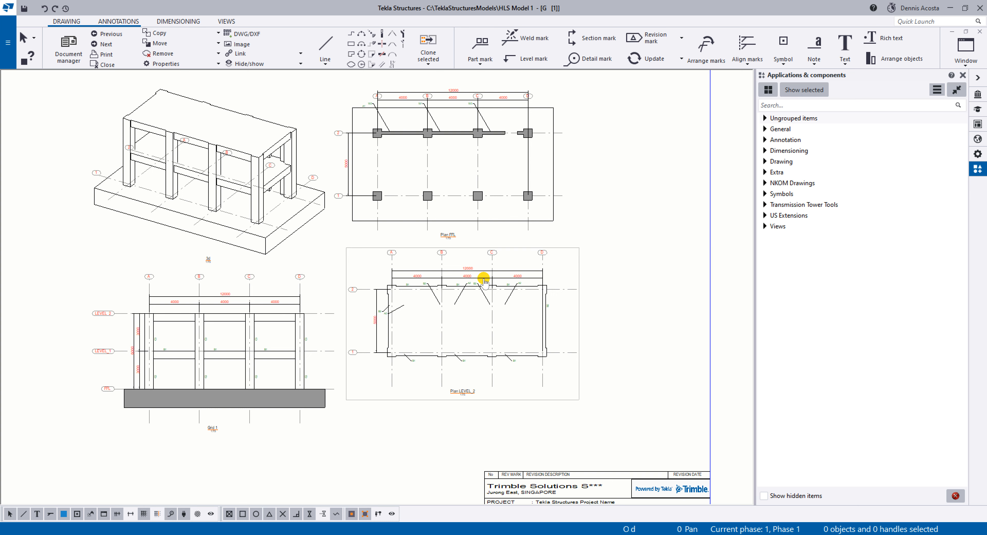
pyautogui.scroll(-1, 504, 286)
pyautogui.scroll(1, 504, 285)
# Switch the drawing display to black and white and clear the selection of the 3d view.
pyautogui.click(367, 251)
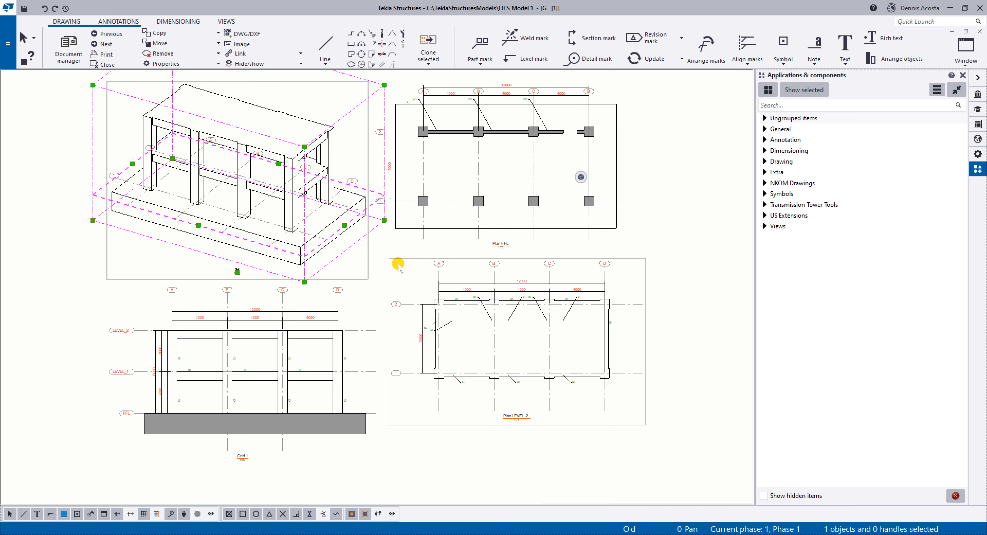
pyautogui.press('b')
pyautogui.scroll(-2, 401, 282)
pyautogui.scroll(2, 401, 283)
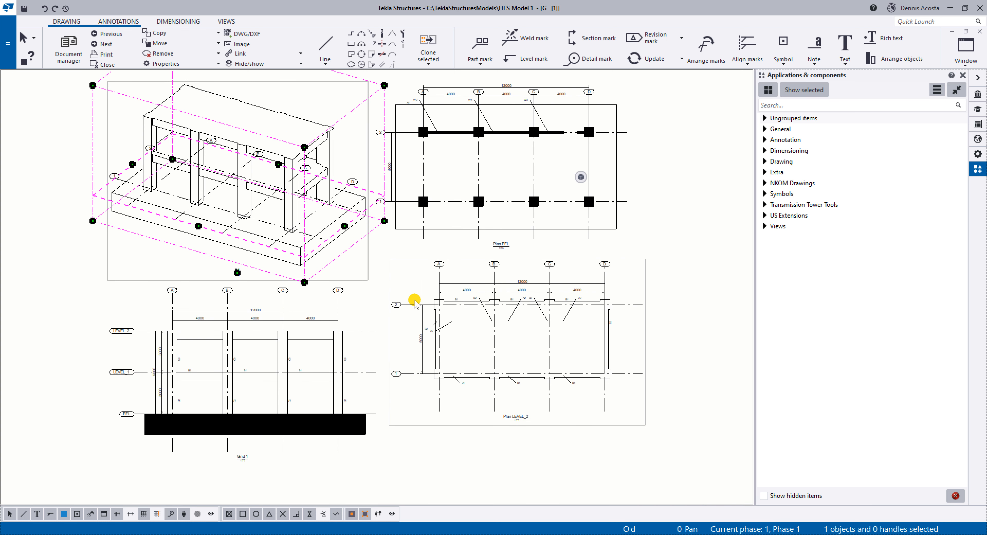
pyautogui.click(380, 291)
pyautogui.scroll(-2, 385, 298)
pyautogui.click(589, 299)
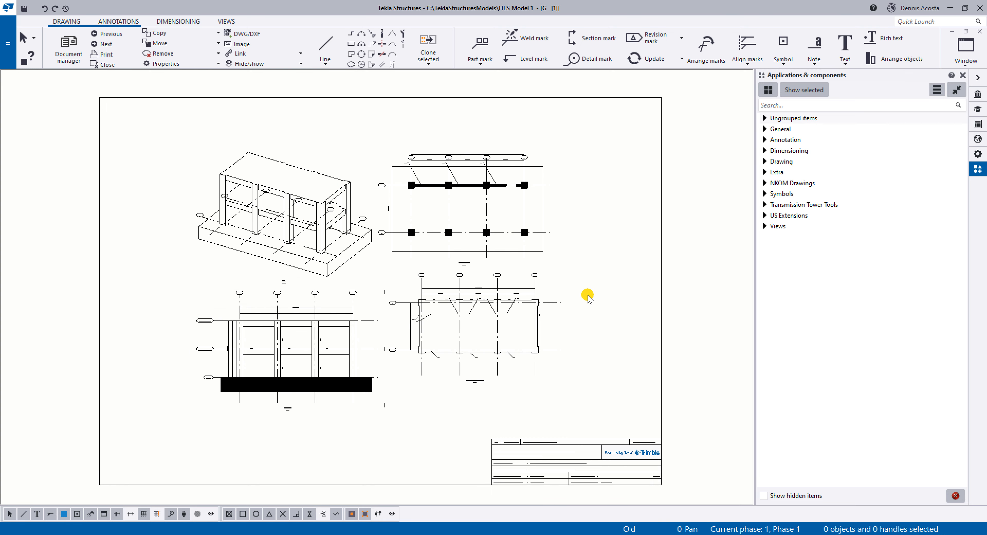
# Set the drawing views advanced option XS_BLACK_DRAWING_BACKGROUND to TRUE, then apply and accept it.
pyautogui.hotkey('ctrl', 'e')
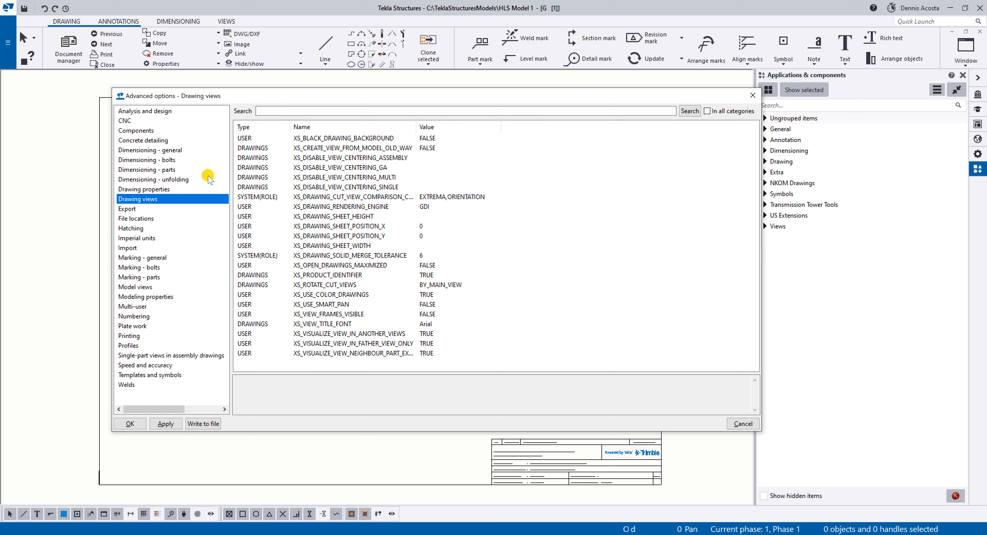
pyautogui.click(328, 138)
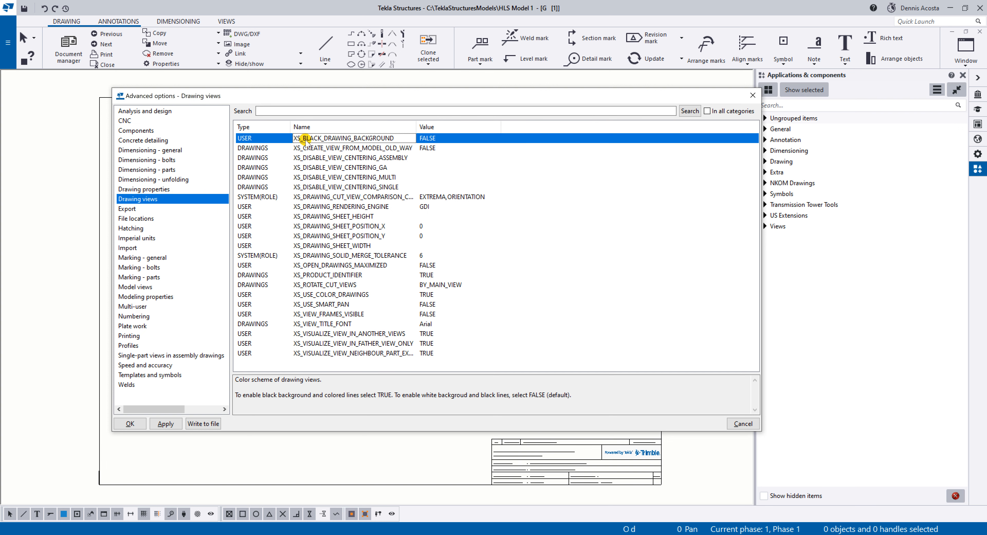
pyautogui.click(424, 139)
pyautogui.click(431, 139)
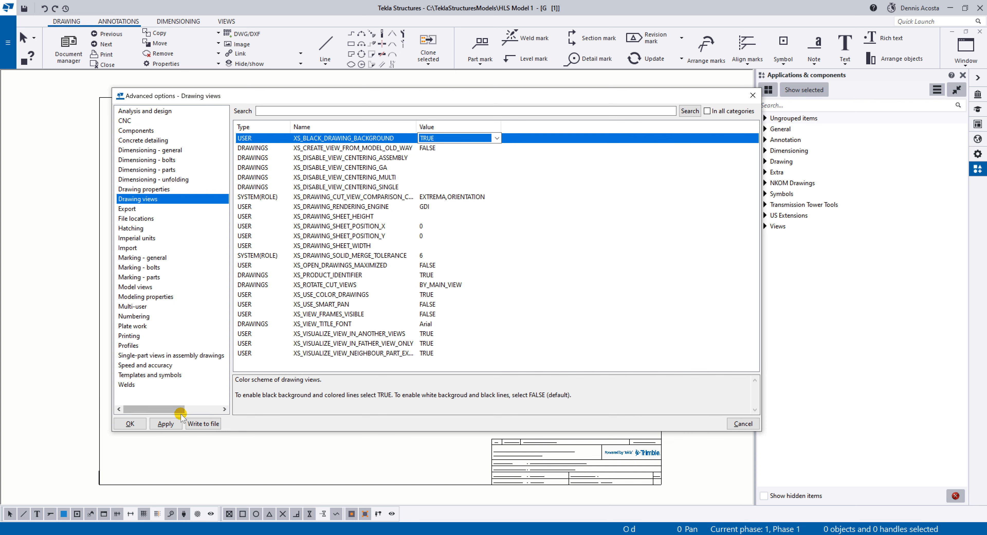
pyautogui.click(166, 424)
pyautogui.click(130, 423)
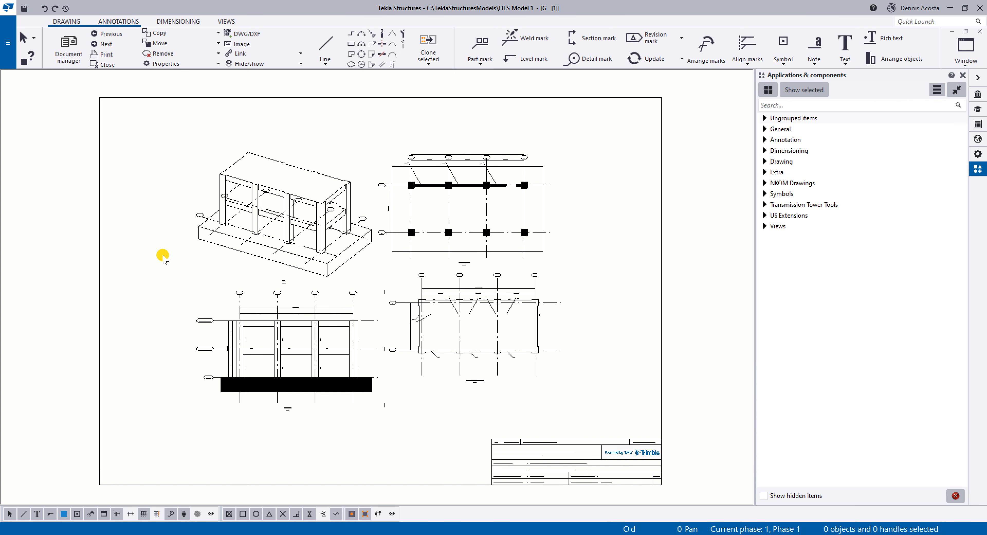
# Cycle the drawing colour modes to preview the black background and return to the black-and-white display.
pyautogui.press('b')
pyautogui.press('b')
pyautogui.press('b')
pyautogui.press('b')
pyautogui.press('b')
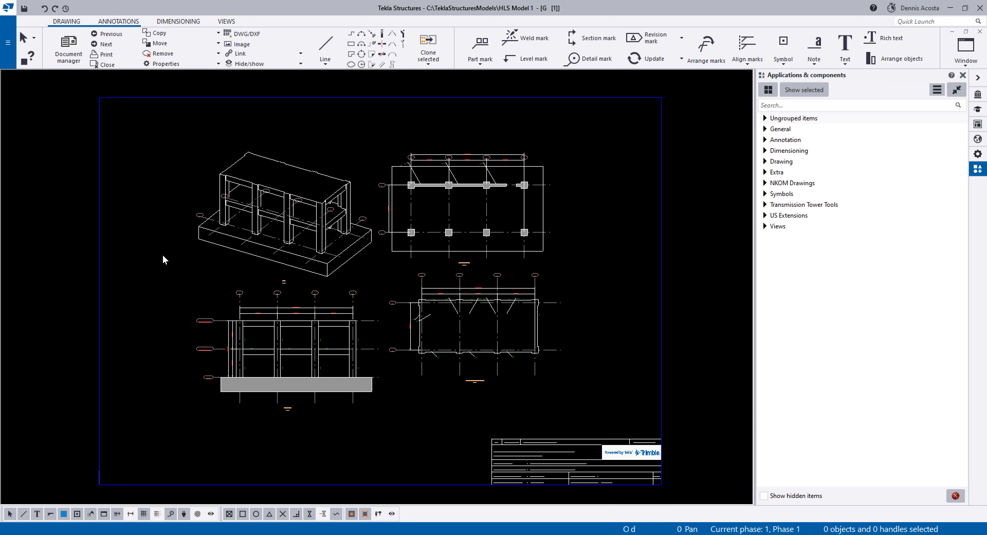
pyautogui.press('b')
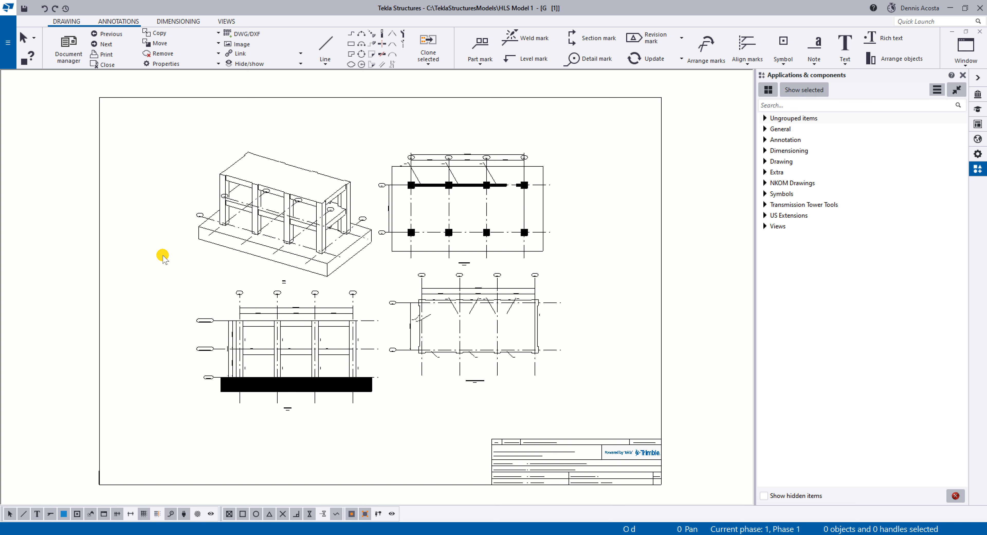
# Examine the size and arrangement of the four views on the sheet in black and white.
pyautogui.scroll(2, 392, 351)
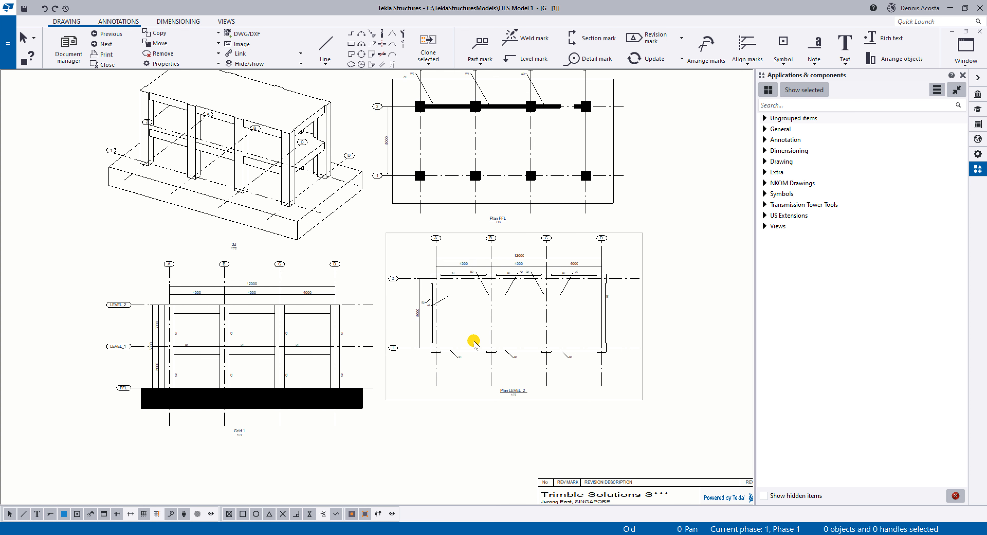
pyautogui.scroll(-2, 494, 356)
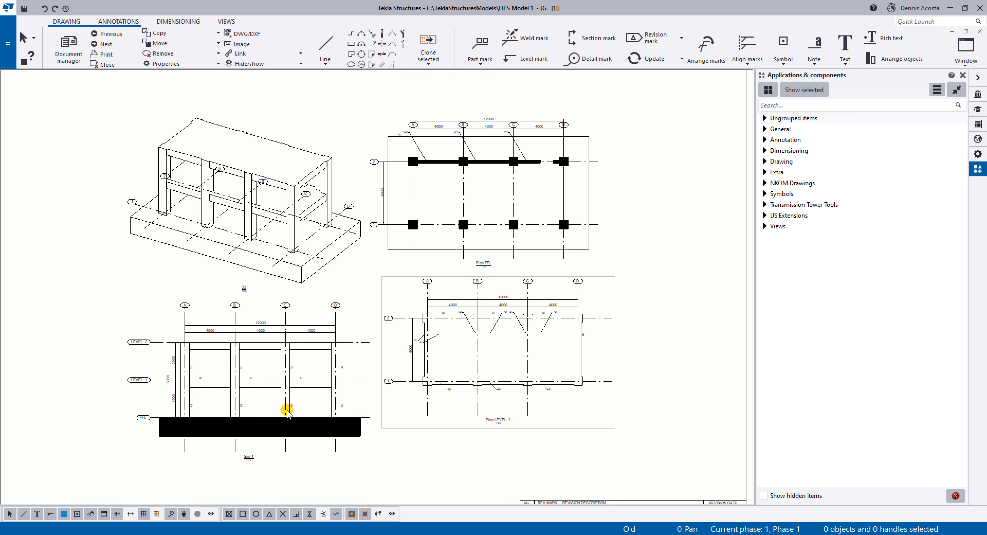
pyautogui.scroll(3, 225, 423)
pyautogui.scroll(-3, 169, 446)
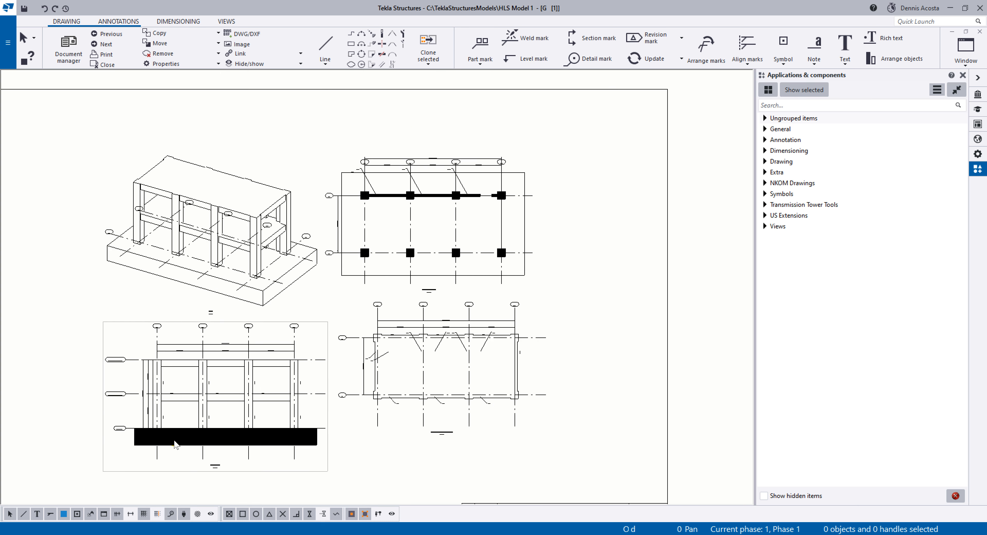
pyautogui.moveTo(320, 416); pyautogui.dragTo(309, 384, button='middle')
pyautogui.scroll(-1, 460, 364)
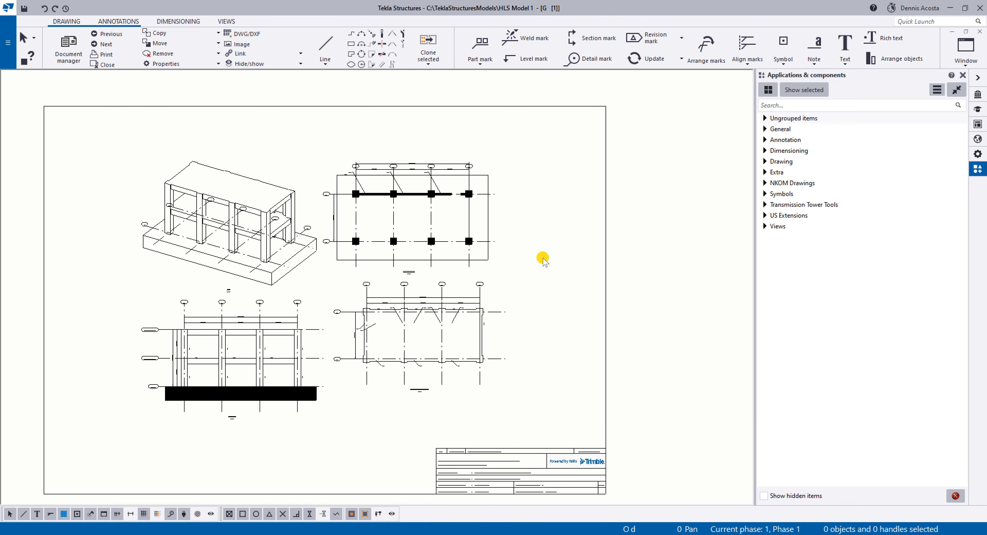
pyautogui.scroll(1, 557, 278)
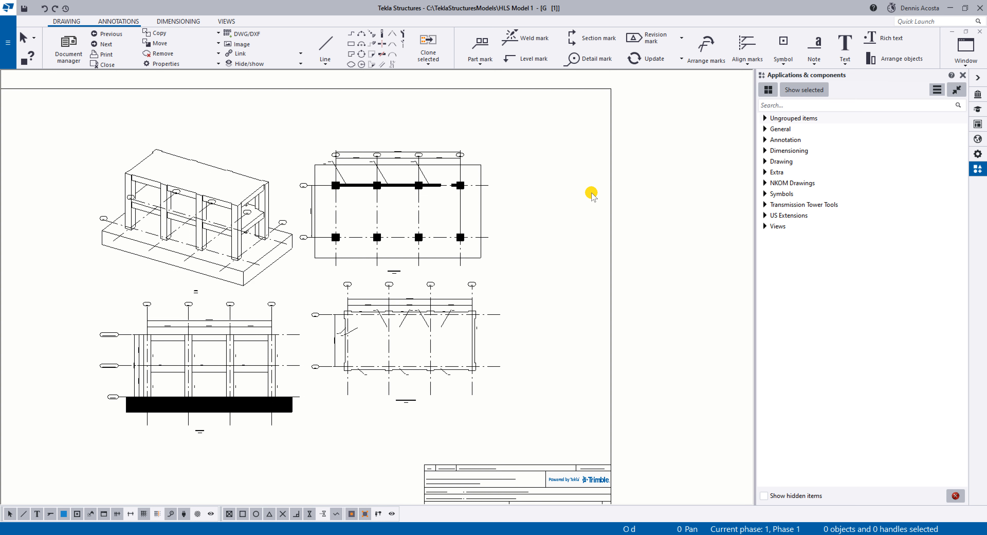
# Open the general arrangement drawing properties and their view properties, keeping the whole set of drawing views in sight.
pyautogui.doubleClick(542, 183)
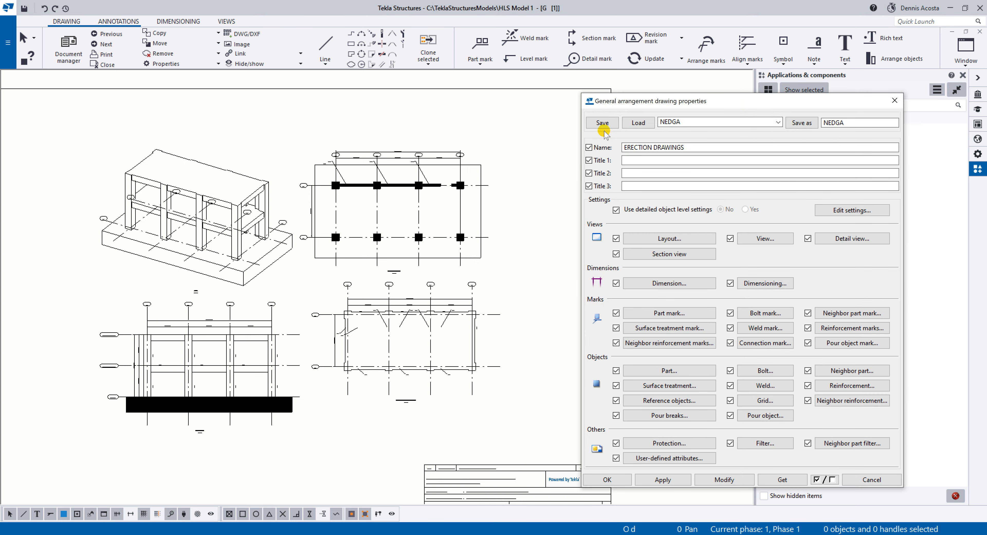
pyautogui.moveTo(652, 105); pyautogui.dragTo(637, 101)
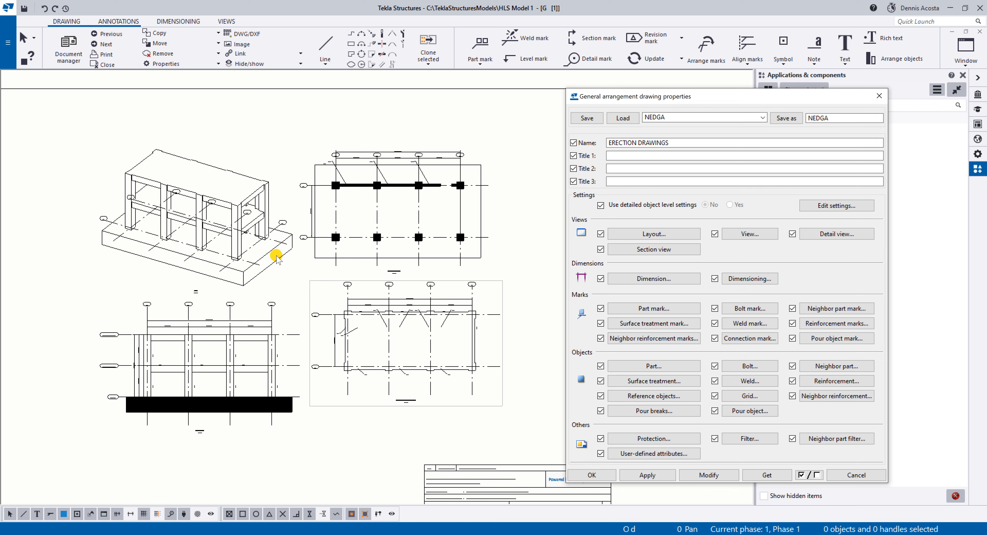
pyautogui.scroll(-2, 415, 287)
pyautogui.scroll(3, 424, 342)
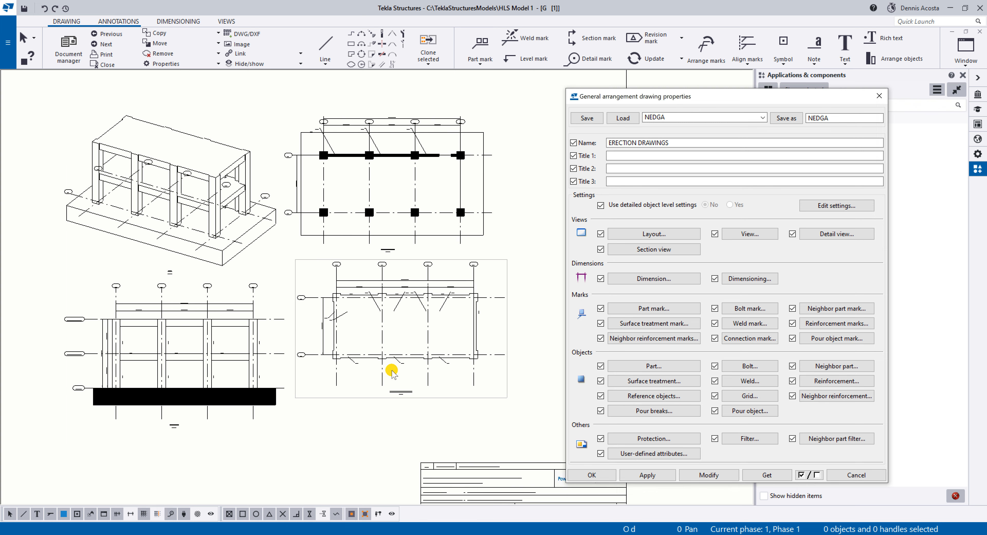
pyautogui.scroll(4, 391, 371)
pyautogui.scroll(-5, 430, 403)
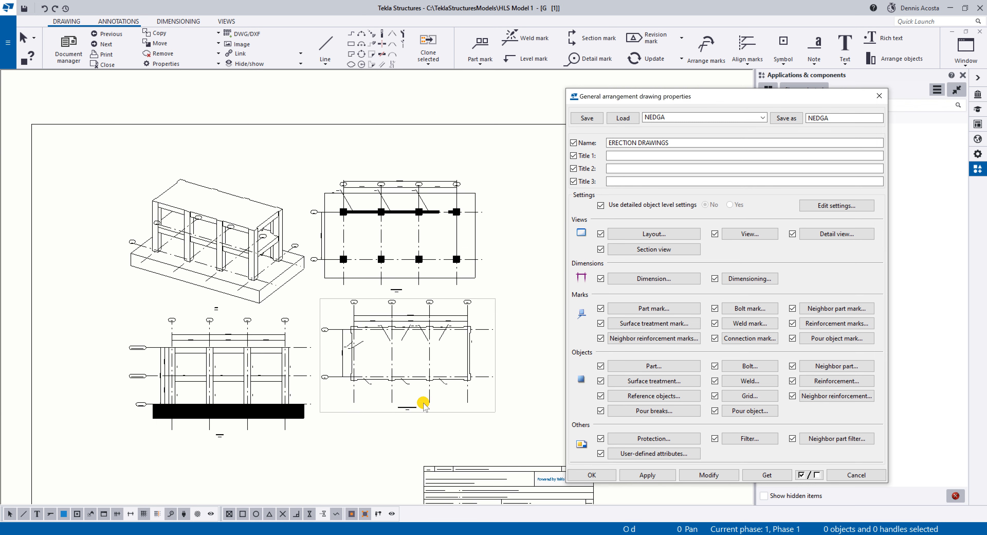
pyautogui.moveTo(423, 404); pyautogui.dragTo(377, 350, button='middle')
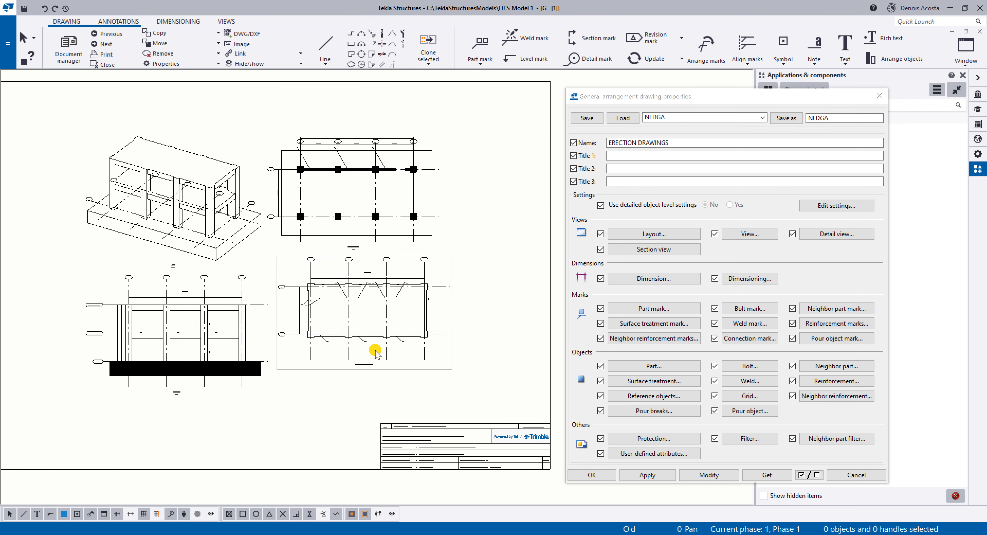
pyautogui.click(739, 235)
# Set the view scale to 1/50, modify the drawing with it, and rearrange the drawing views.
pyautogui.doubleClick(700, 250)
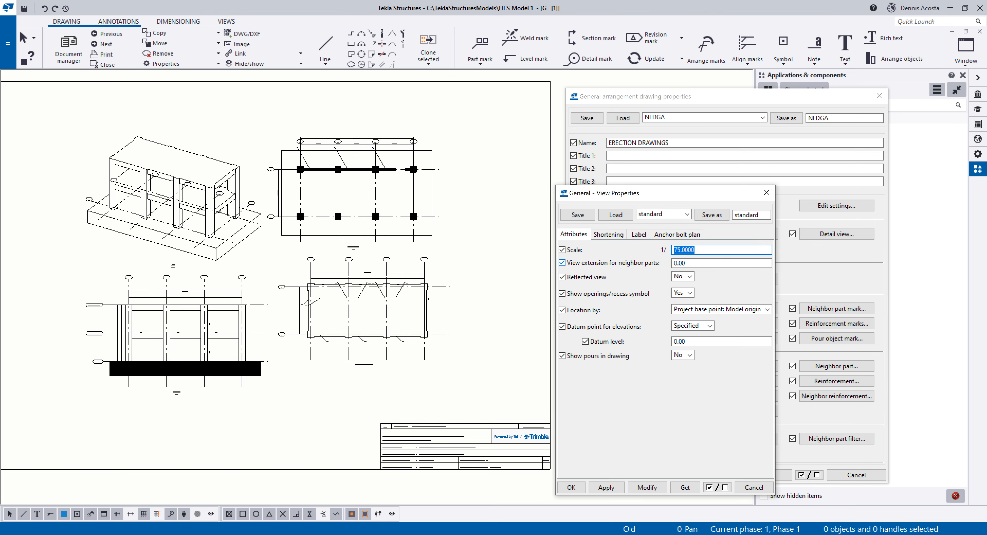
pyautogui.write('50')
pyautogui.click(649, 485)
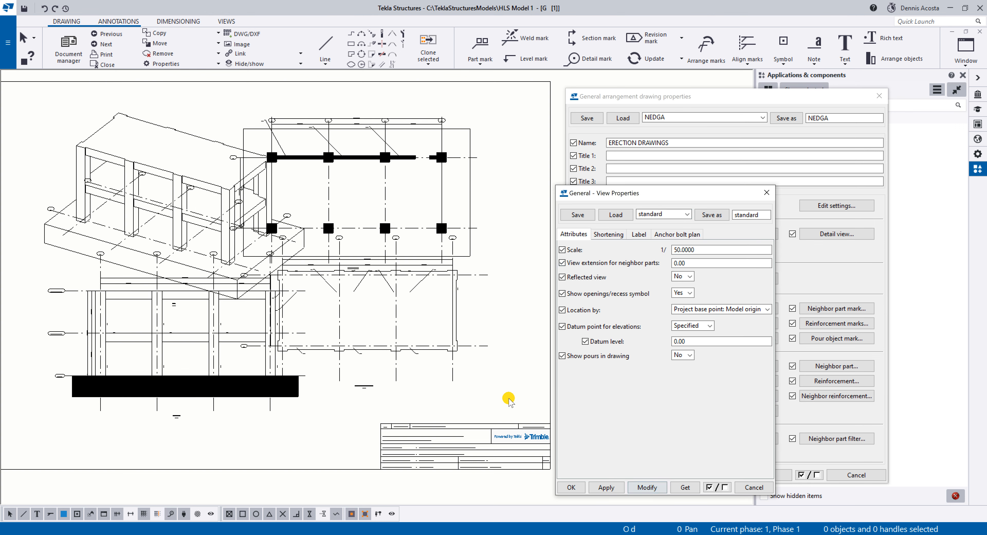
pyautogui.rightClick(489, 126)
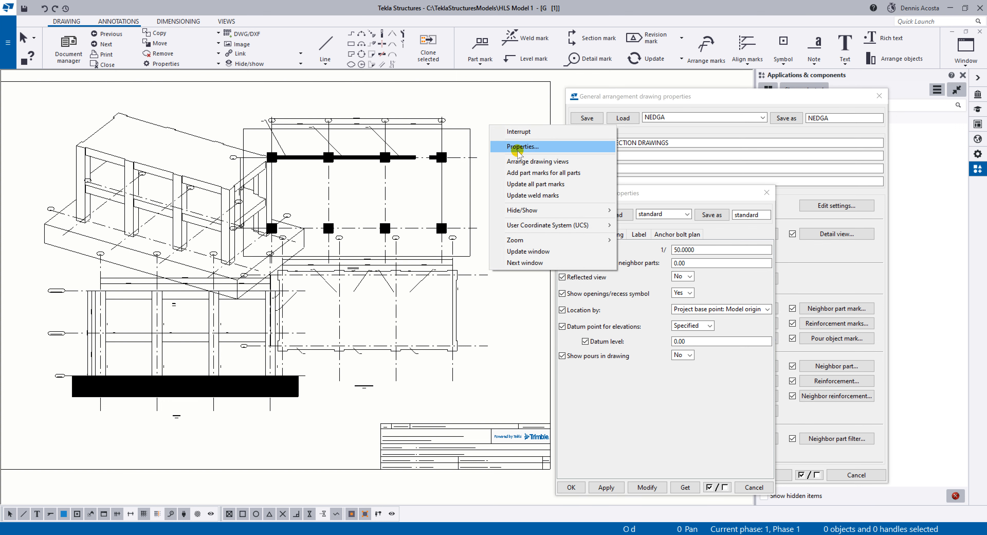
pyautogui.click(526, 161)
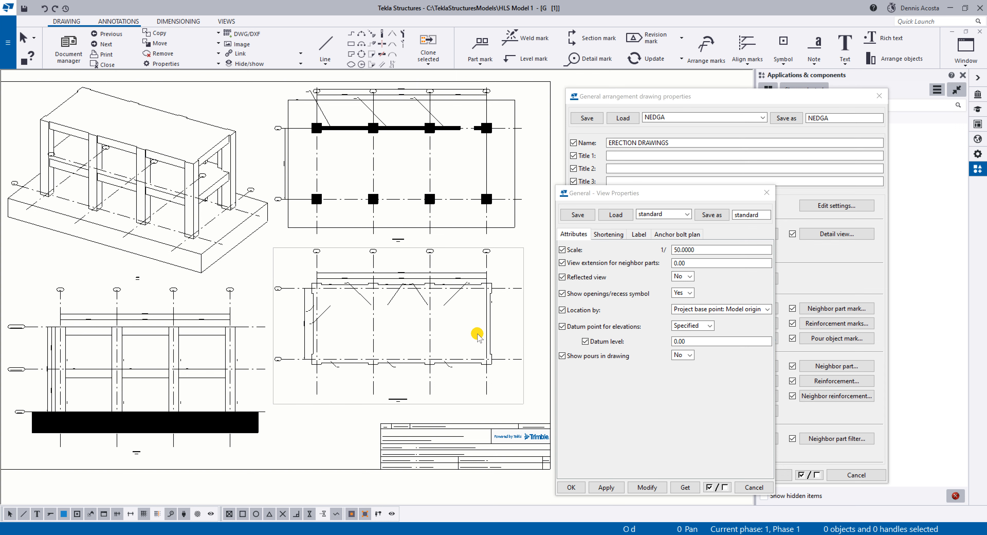
pyautogui.scroll(-1, 477, 334)
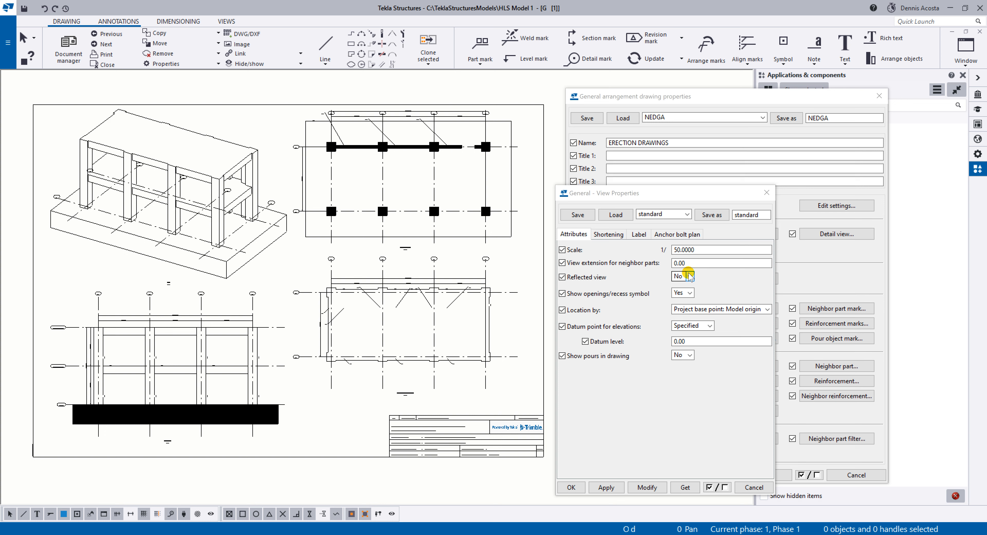
# Try view scales of 1/65 and 1/60 on the drawing.
pyautogui.moveTo(709, 249); pyautogui.dragTo(668, 252)
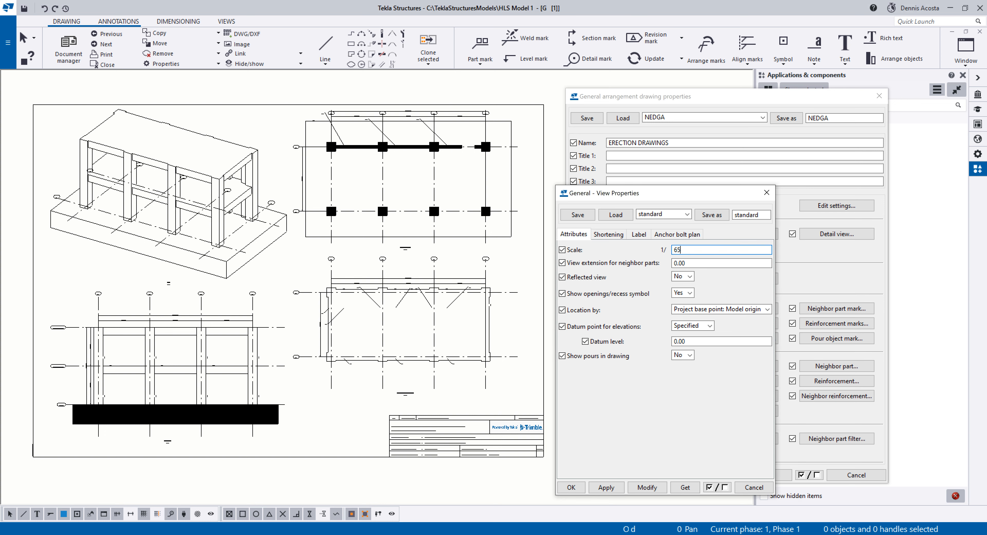
pyautogui.click(647, 487)
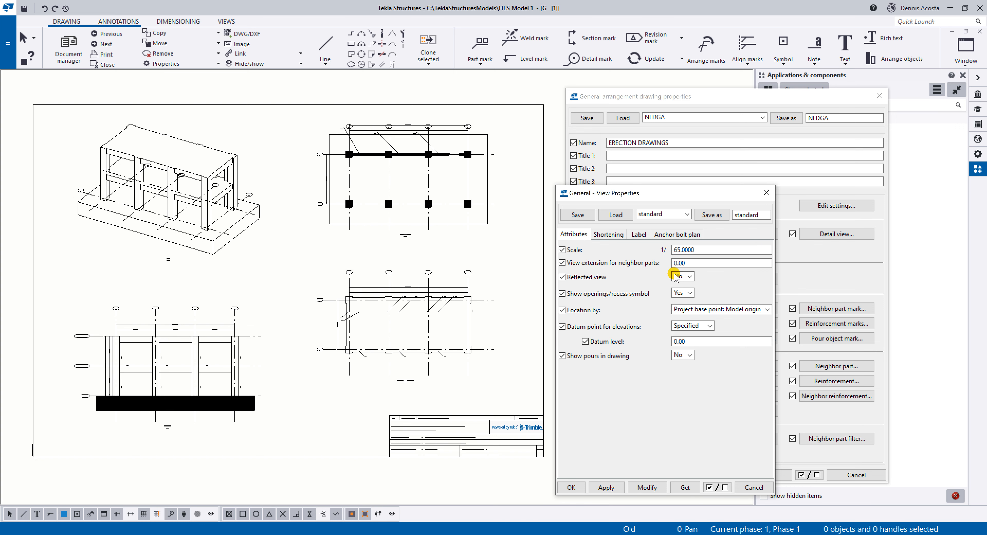
pyautogui.moveTo(738, 250); pyautogui.dragTo(647, 251)
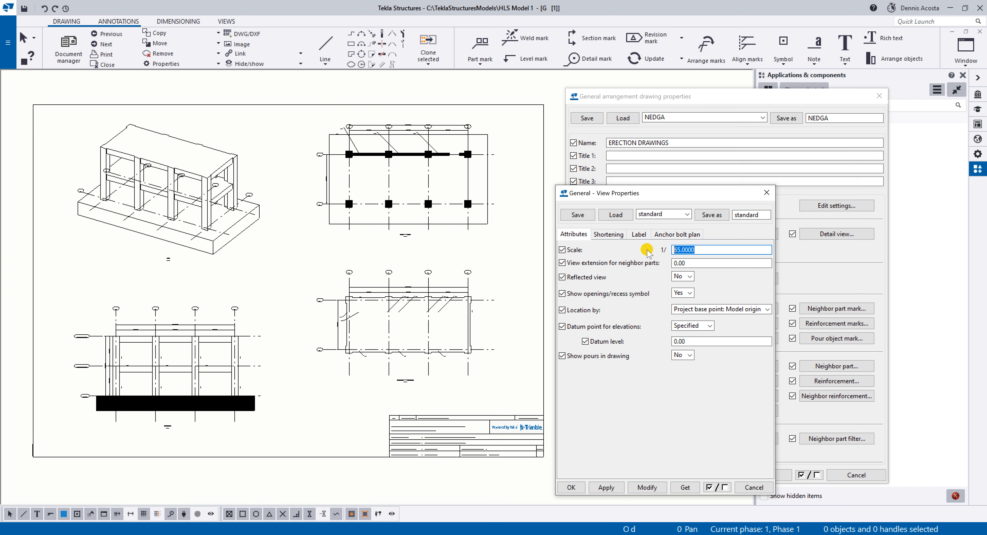
pyautogui.write('55')
pyautogui.click(652, 488)
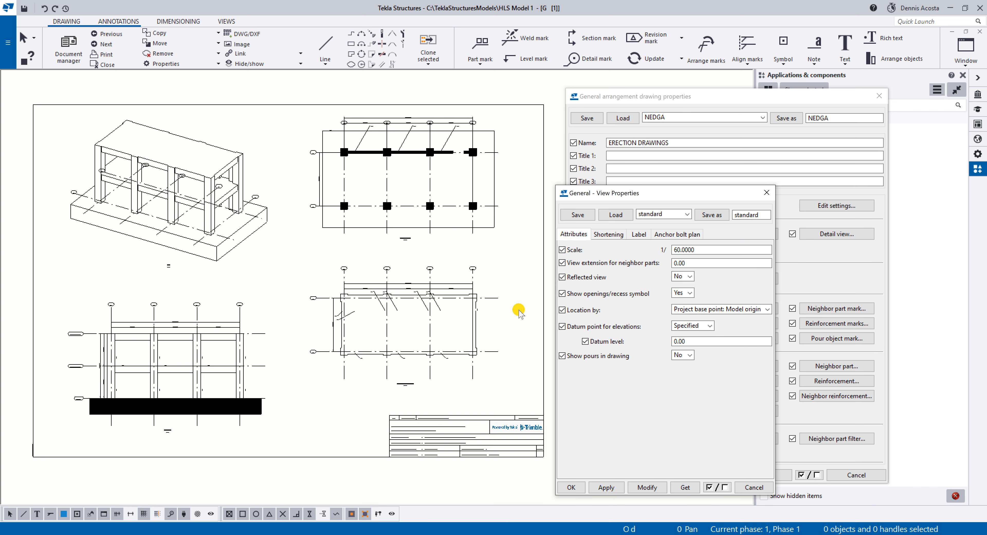
# Set the view scale to 1/55 and modify the drawing with it.
pyautogui.doubleClick(676, 249)
pyautogui.write('55')
pyautogui.click(648, 487)
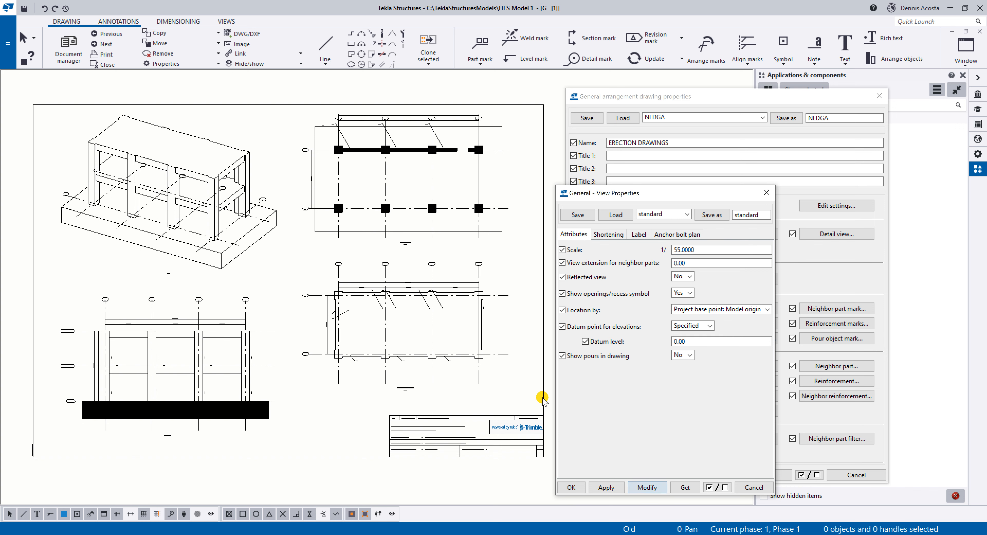
# Arrange the drawing views automatically on the sheet and close the view properties.
pyautogui.rightClick(284, 167)
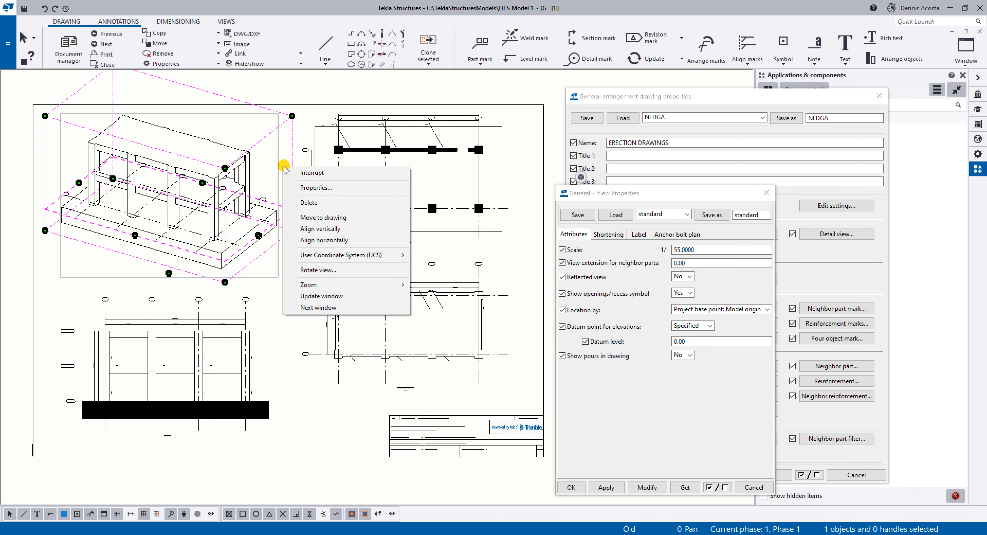
pyautogui.click(524, 194)
pyautogui.rightClick(530, 194)
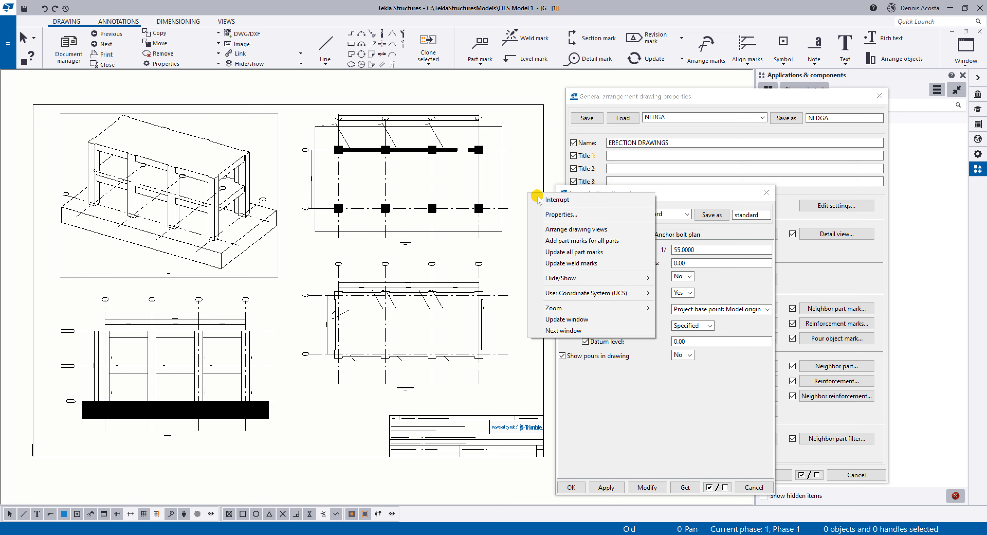
pyautogui.click(559, 229)
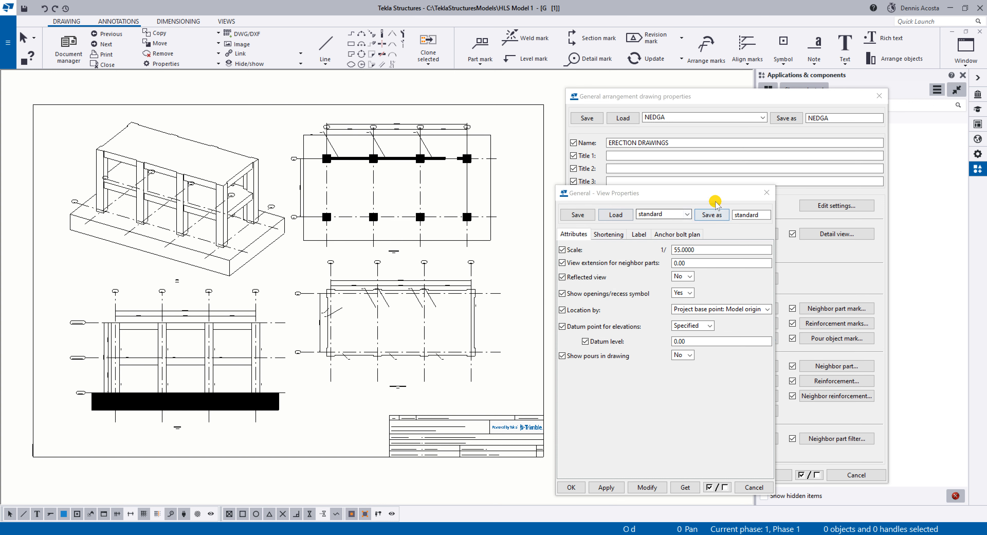
pyautogui.click(766, 194)
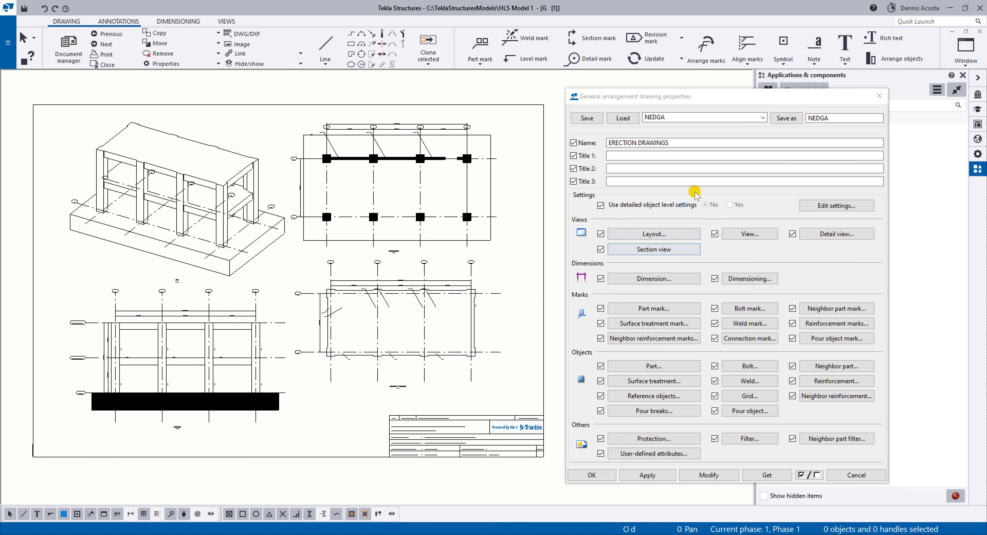
# Reopen the general arrangement drawing properties and examine the foundation fill in the Grid 1 view.
pyautogui.click(239, 534)
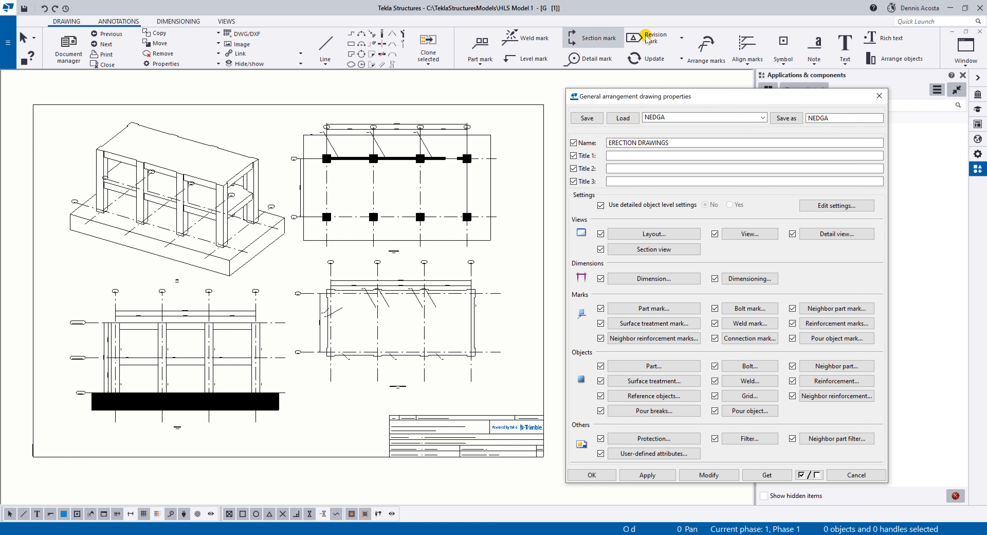
pyautogui.click(880, 96)
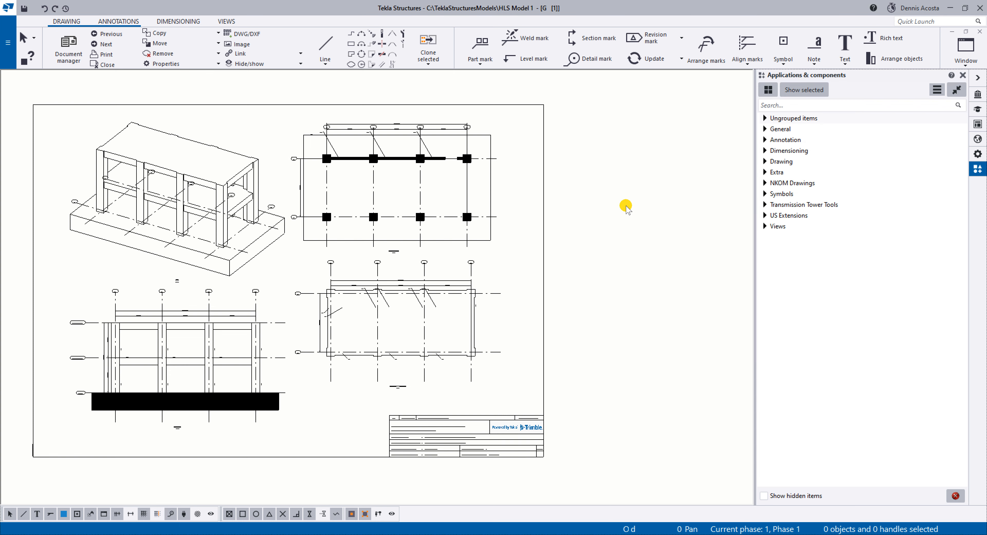
pyautogui.doubleClick(606, 184)
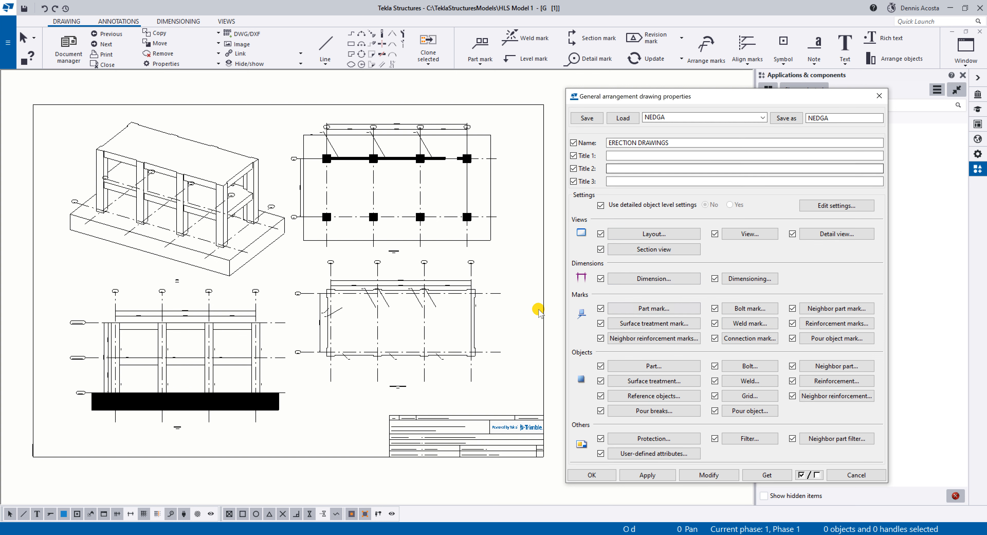
pyautogui.scroll(2, 264, 418)
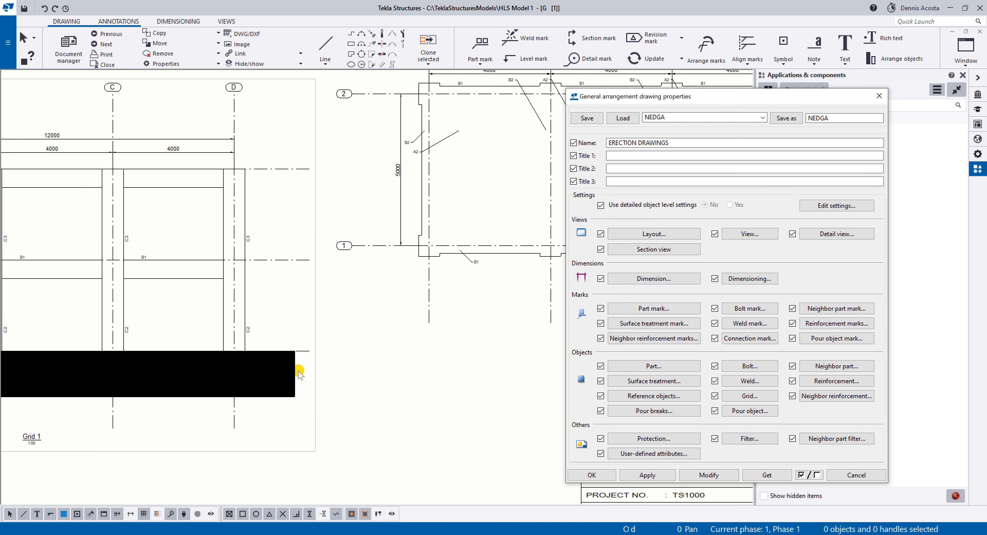
pyautogui.scroll(-3, 306, 371)
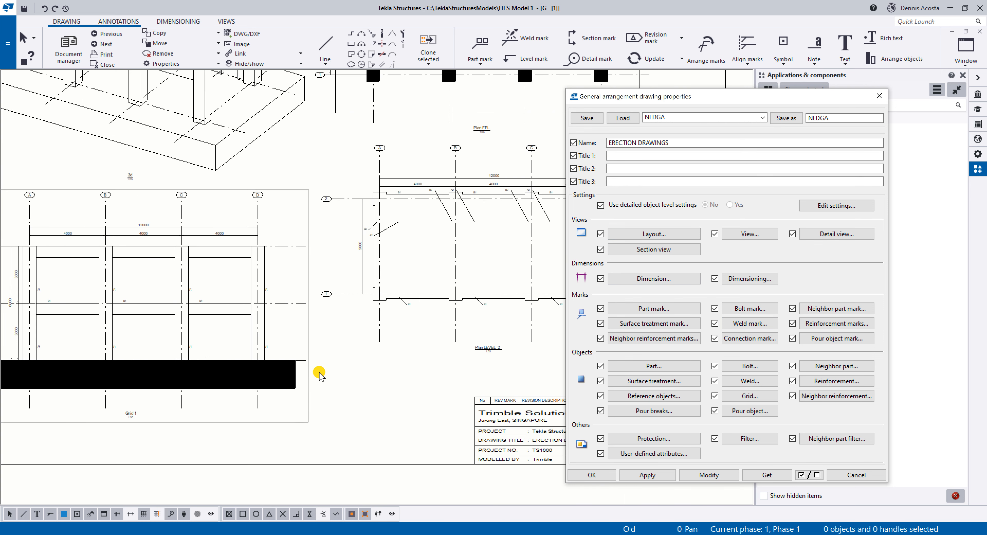
# Try setting the parts' section fill type to None, modify the drawing with it, and close the part properties.
pyautogui.click(669, 366)
pyautogui.click(661, 173)
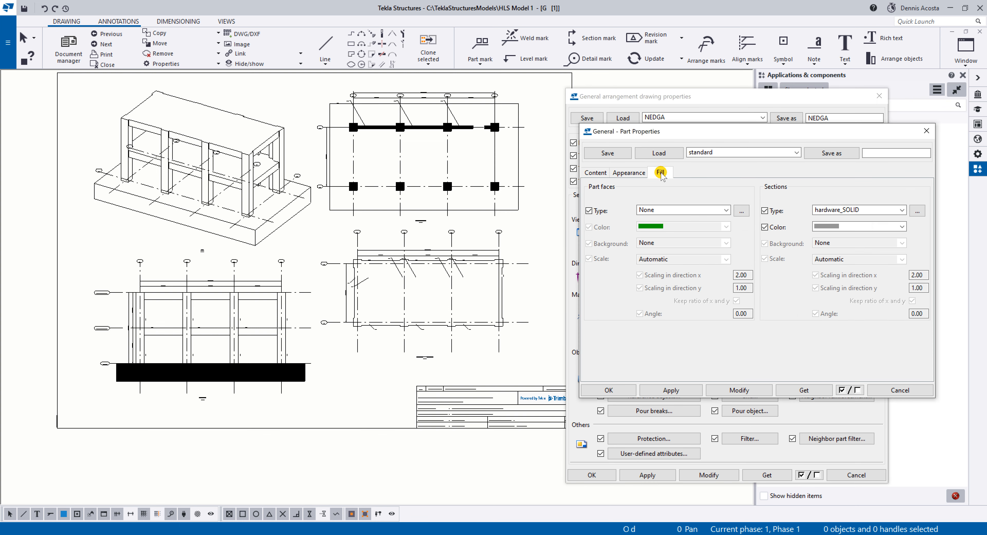
pyautogui.click(829, 210)
pyautogui.scroll(2, 829, 230)
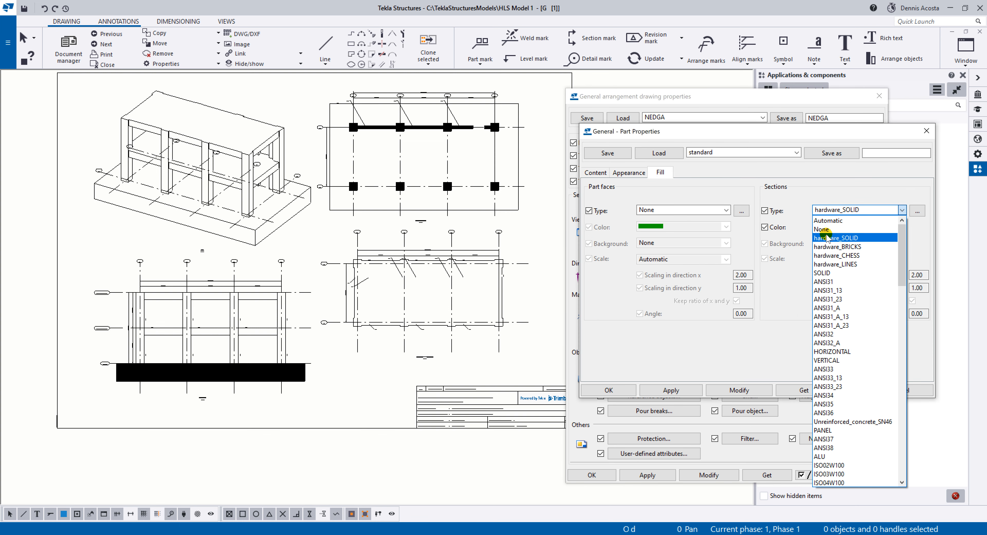
pyautogui.click(816, 245)
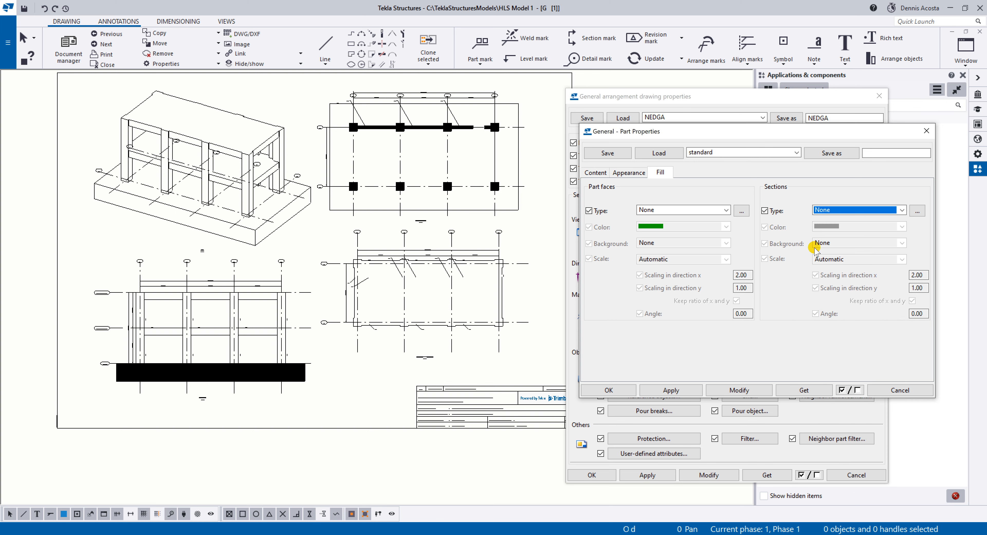
pyautogui.click(733, 390)
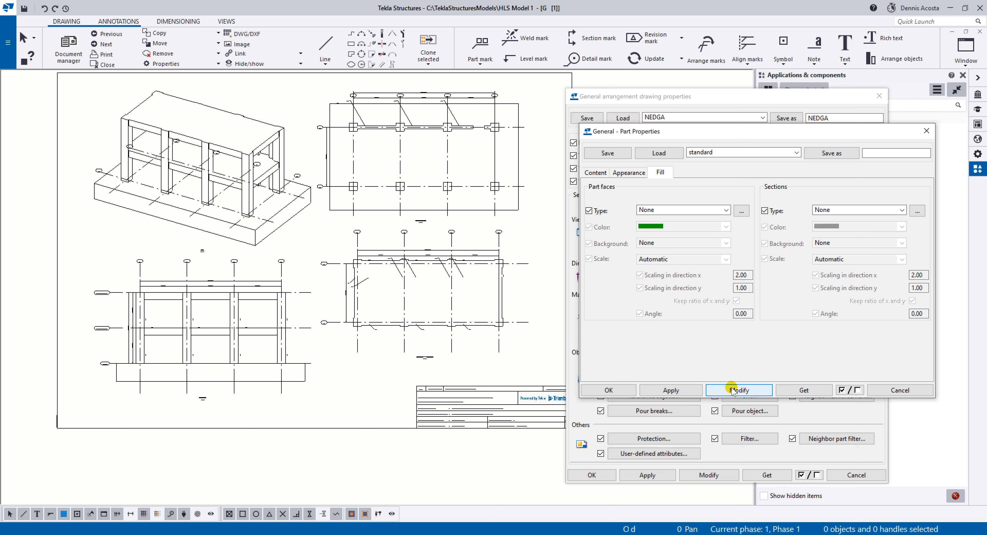
pyautogui.click(732, 390)
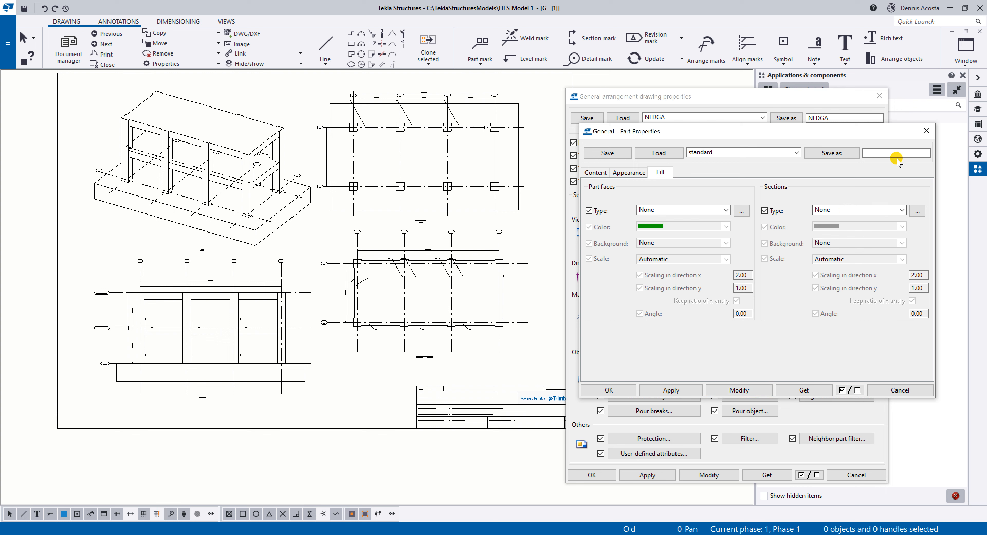
pyautogui.click(926, 131)
# Switch the drawing to colour display on a black background and check the views in it.
pyautogui.moveTo(399, 288); pyautogui.dragTo(394, 275, button='middle')
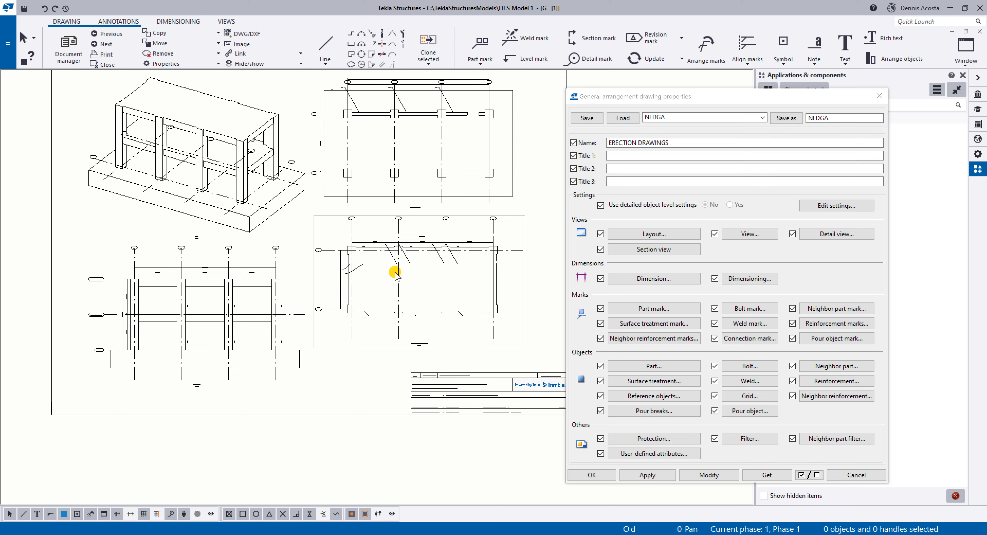
pyautogui.press('b')
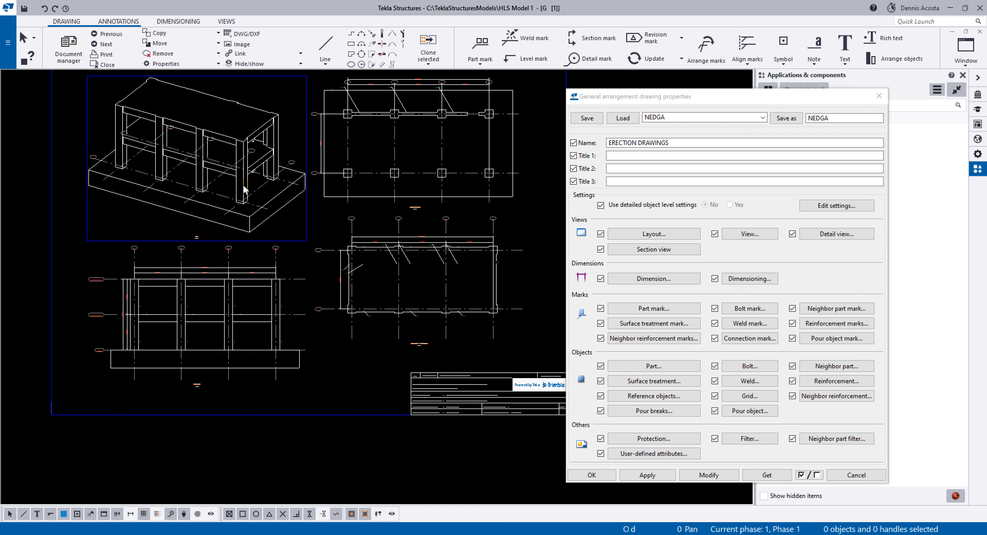
pyautogui.scroll(4, 280, 308)
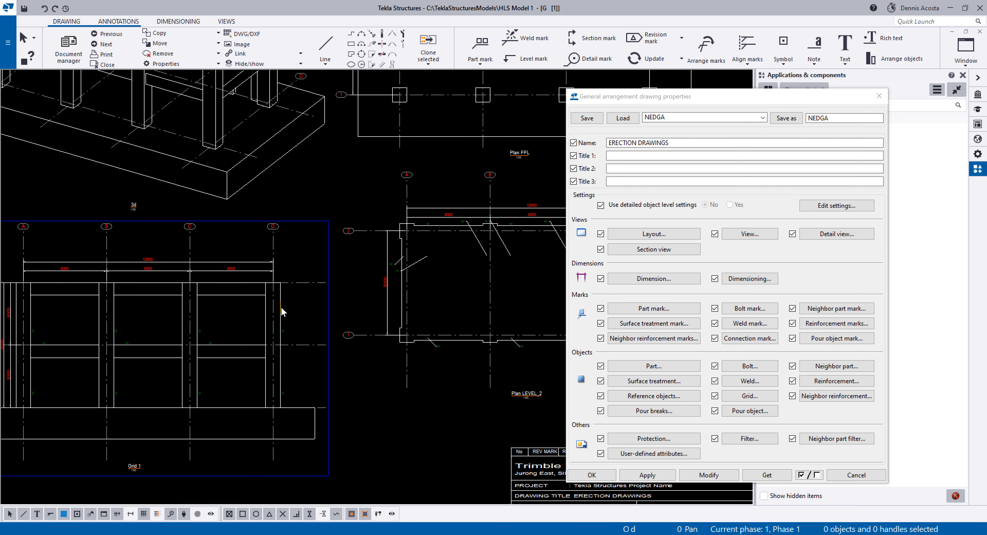
pyautogui.scroll(-5, 280, 309)
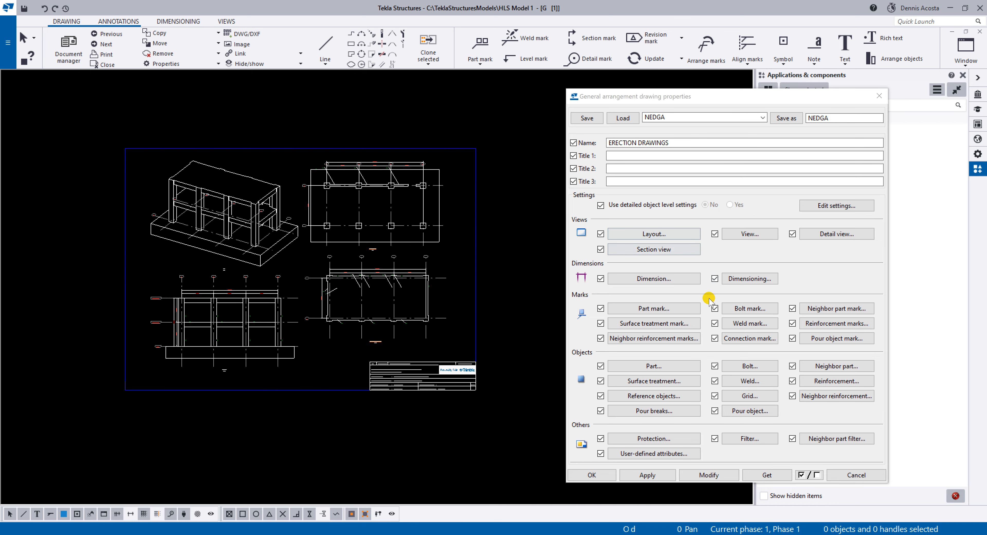
# Set the colour of the parts' visible lines to yellow and modify the drawing with it.
pyautogui.click(675, 366)
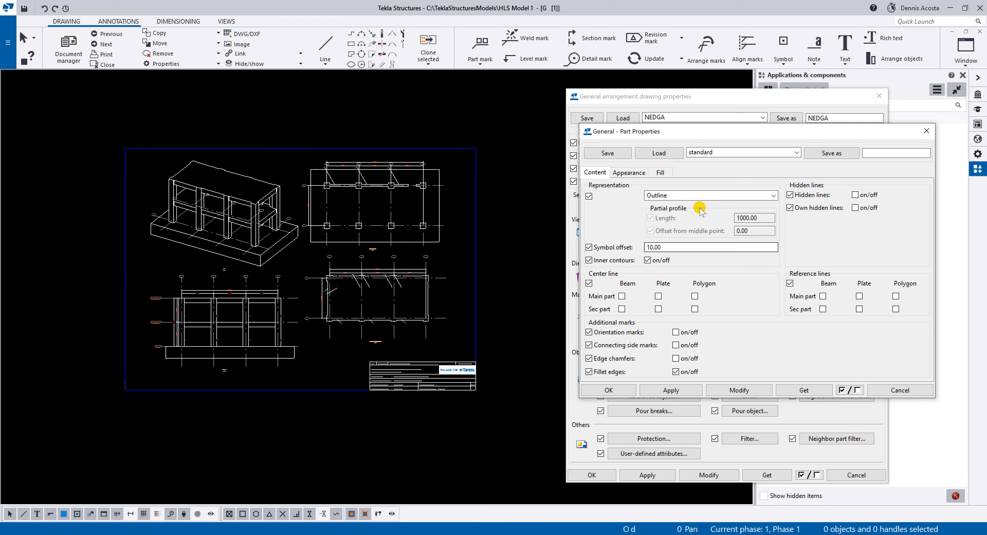
pyautogui.click(629, 172)
pyautogui.click(706, 195)
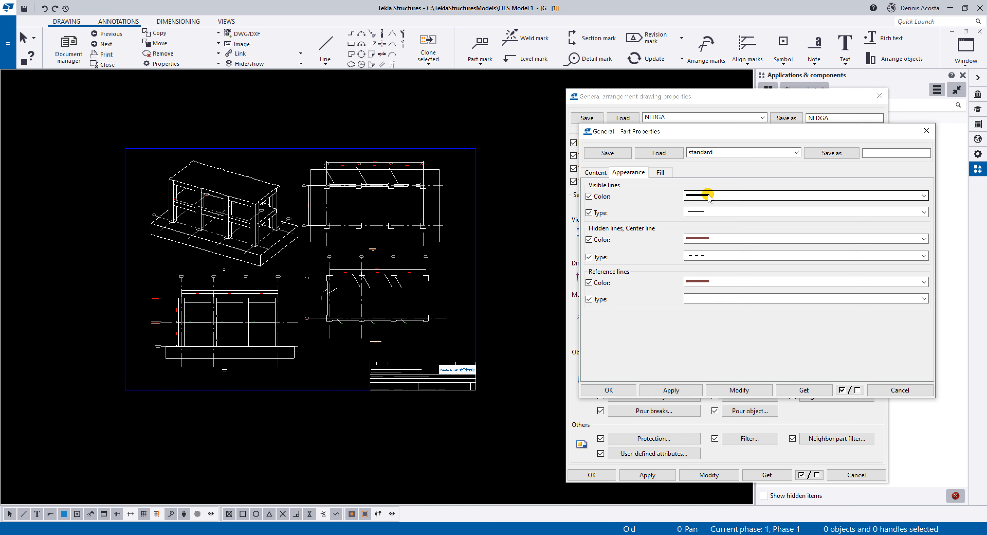
pyautogui.click(710, 251)
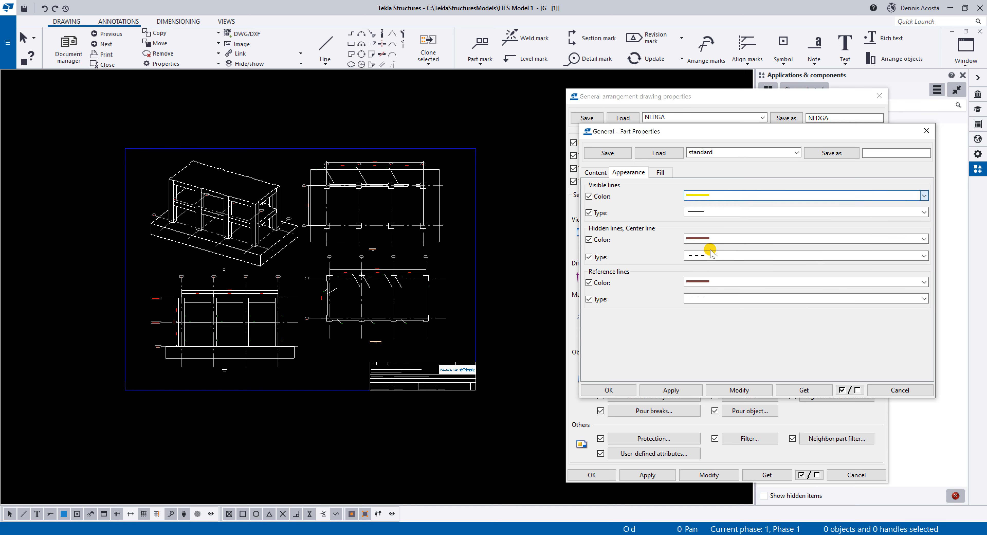
pyautogui.click(738, 389)
pyautogui.scroll(1, 243, 266)
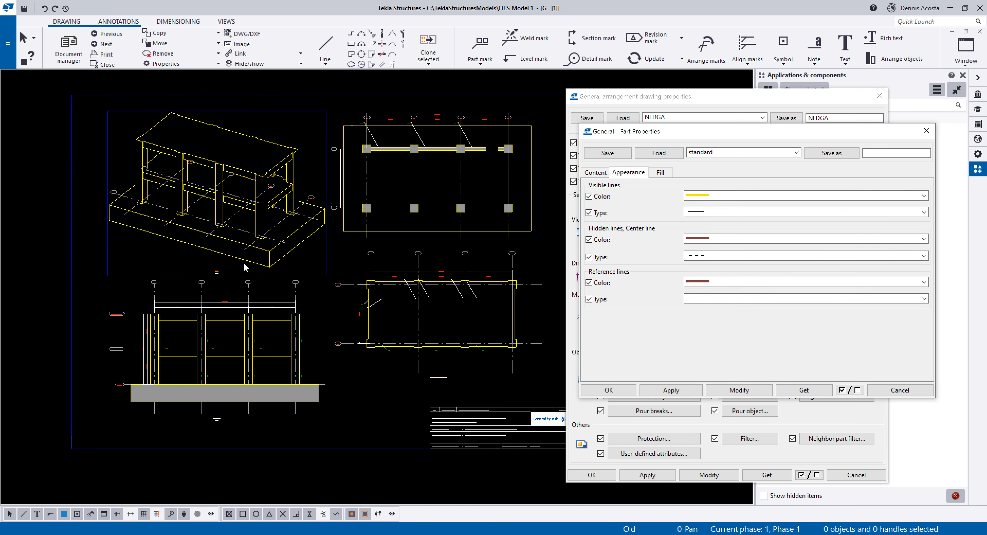
pyautogui.scroll(2, 279, 286)
pyautogui.scroll(-2, 280, 286)
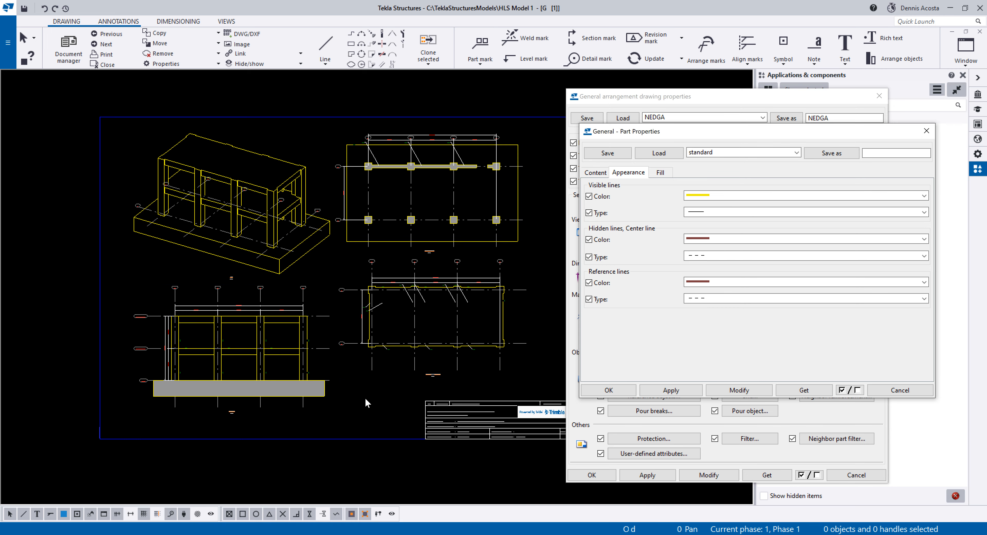
# Set the parts' section fill type to None, modify the drawing, and accept the part properties.
pyautogui.click(659, 173)
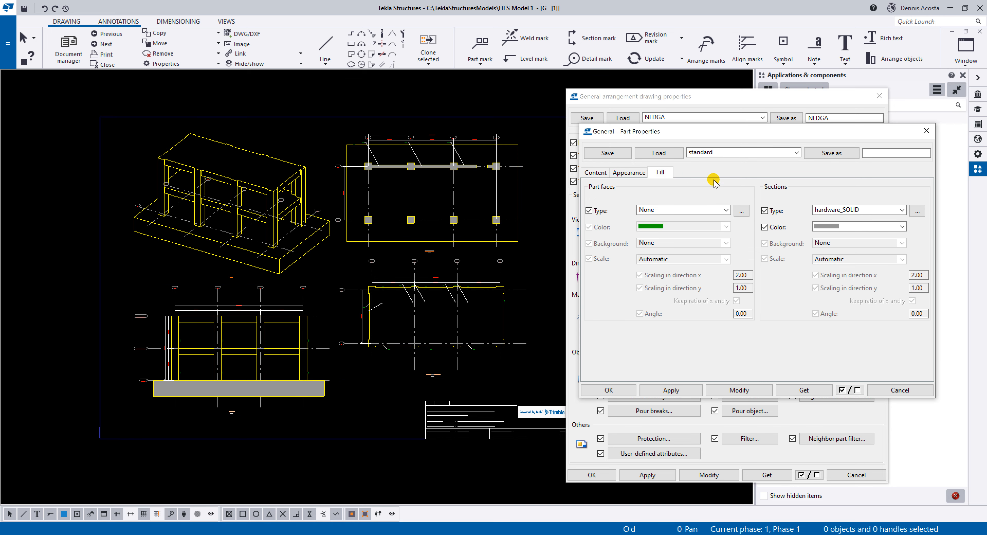
pyautogui.click(844, 207)
pyautogui.scroll(1, 839, 229)
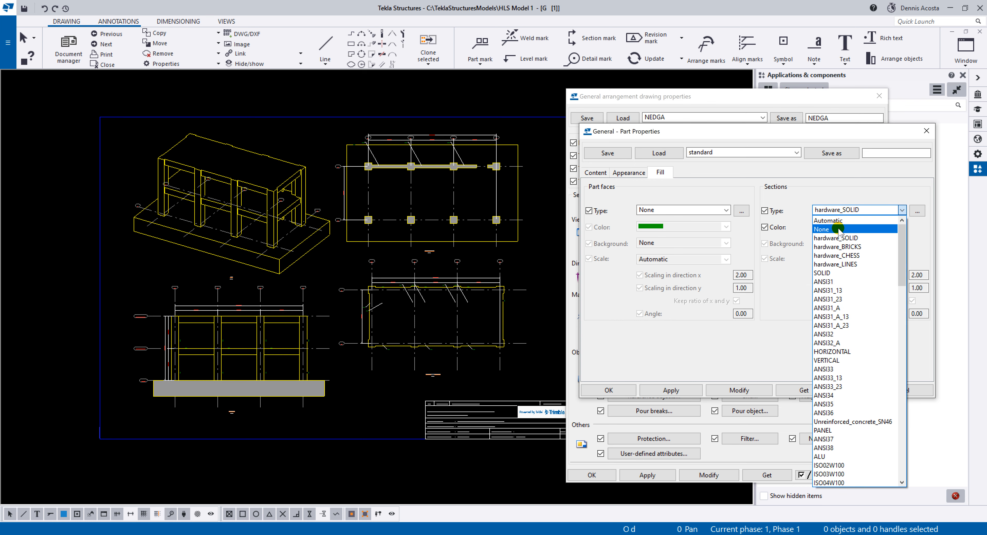
pyautogui.click(833, 230)
pyautogui.click(723, 387)
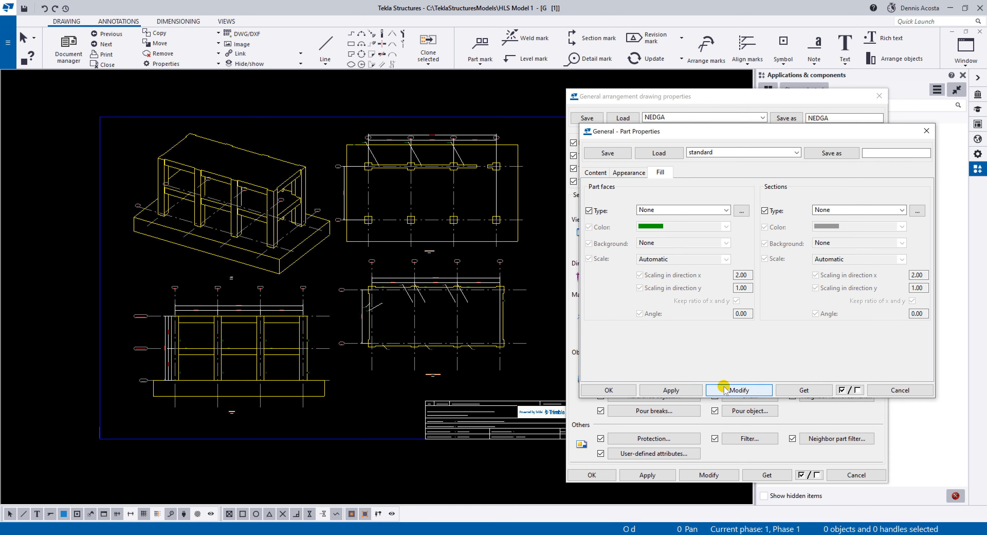
pyautogui.scroll(5, 256, 392)
pyautogui.scroll(-3, 288, 401)
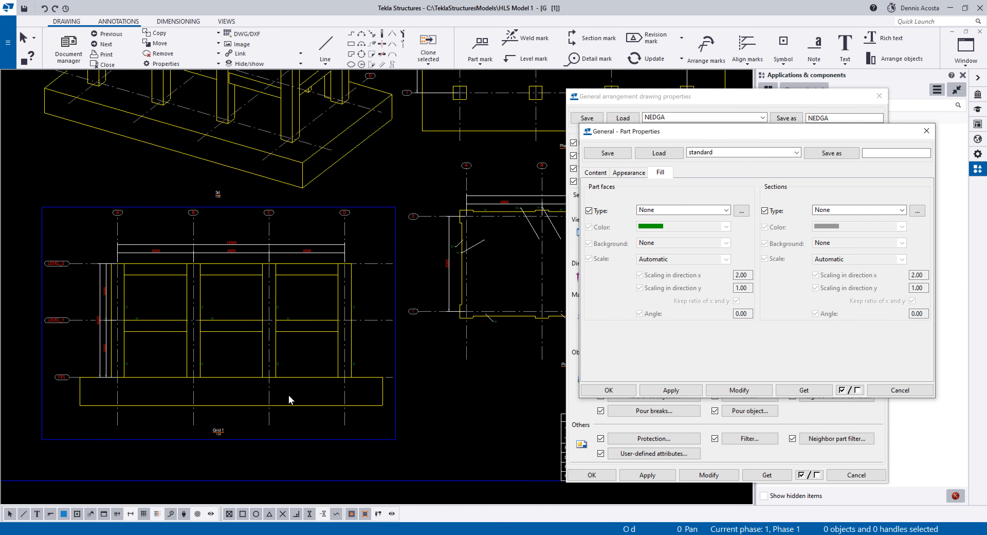
pyautogui.scroll(2, 403, 410)
pyautogui.scroll(2, 265, 376)
pyautogui.scroll(-3, 366, 397)
pyautogui.click(671, 395)
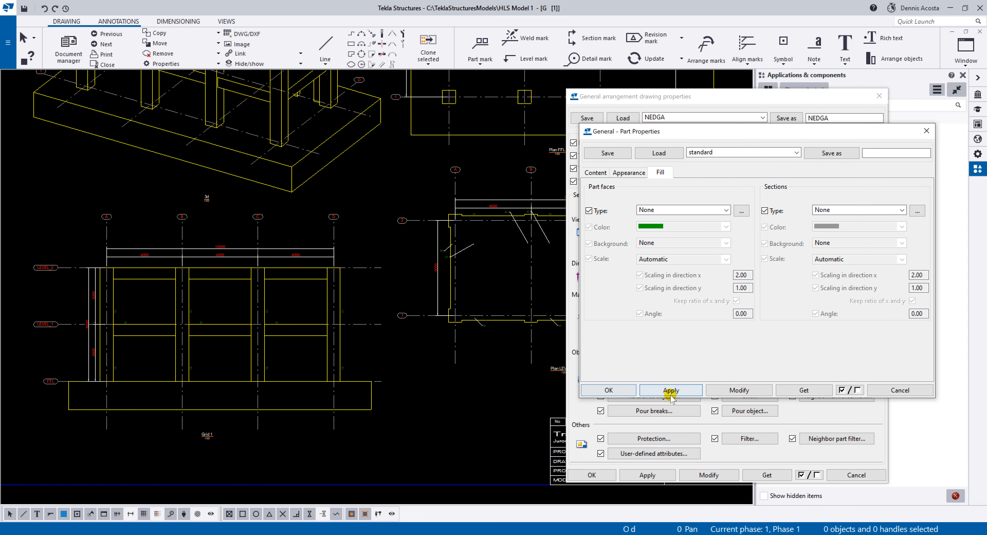
pyautogui.click(627, 390)
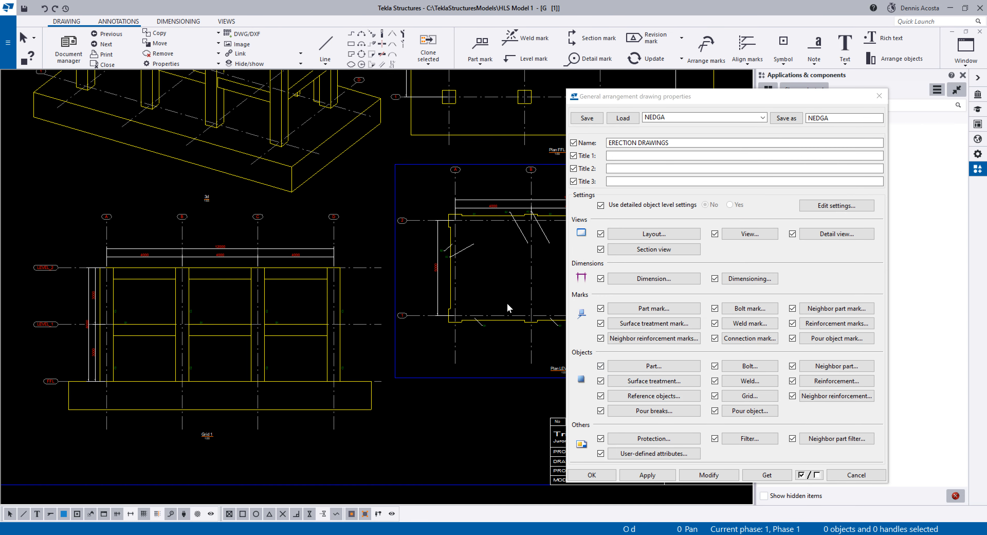
# Set the font height of the part marks' assembly position to 3 and modify the drawing with it.
pyautogui.moveTo(466, 274); pyautogui.dragTo(413, 296, button='middle')
pyautogui.scroll(3, 277, 364)
pyautogui.scroll(5, 273, 318)
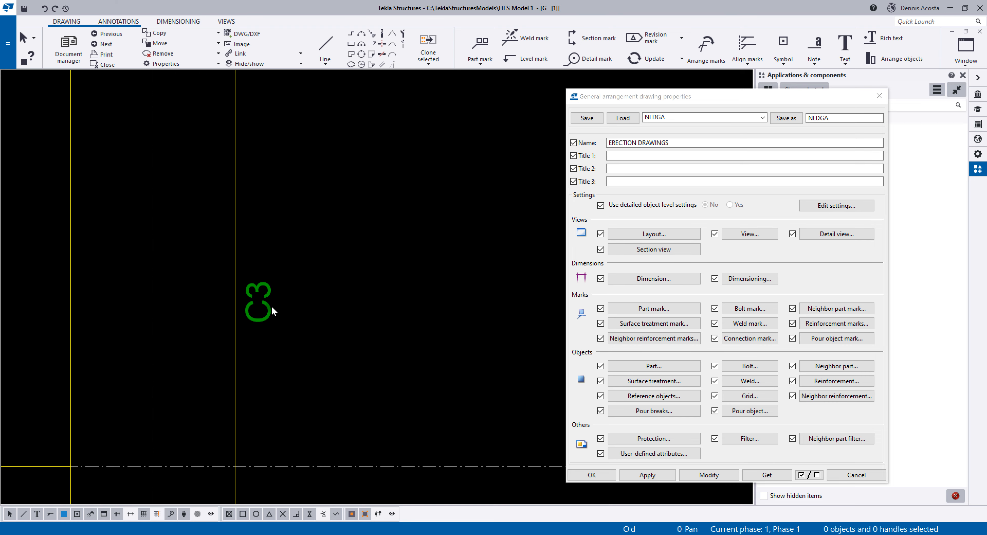
pyautogui.scroll(-10, 262, 306)
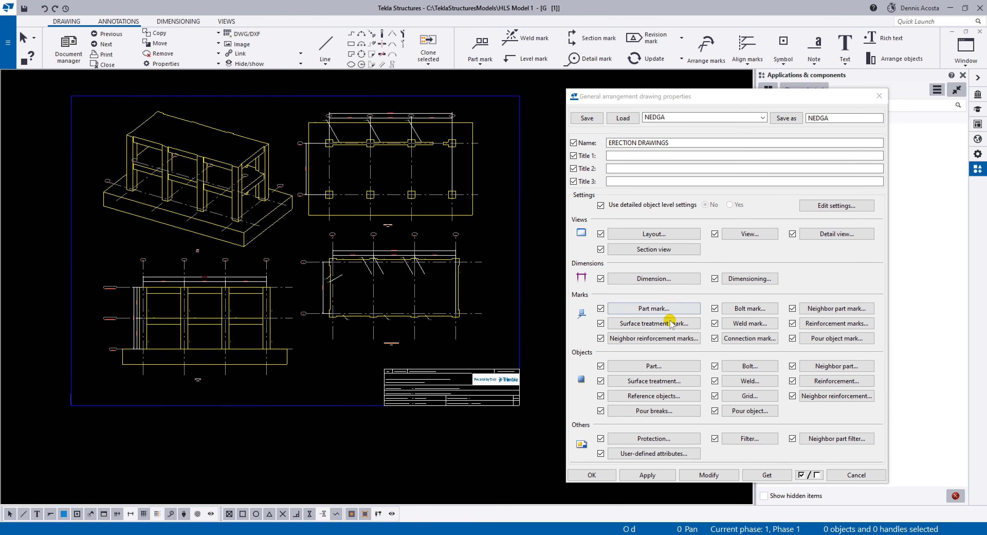
pyautogui.click(654, 308)
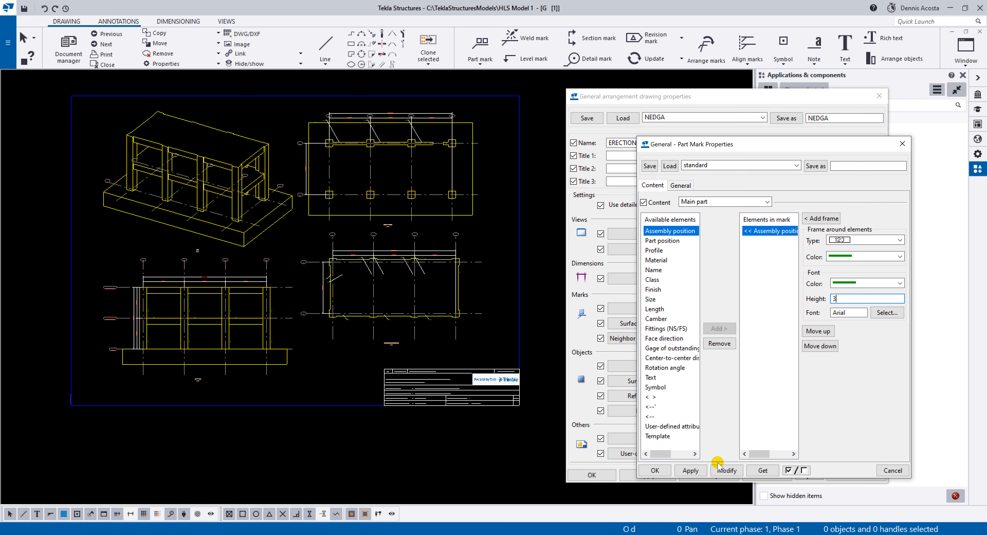
pyautogui.click(721, 470)
# Examine the size and placement of the column and beam marks in the Grid 1 view.
pyautogui.scroll(6, 275, 346)
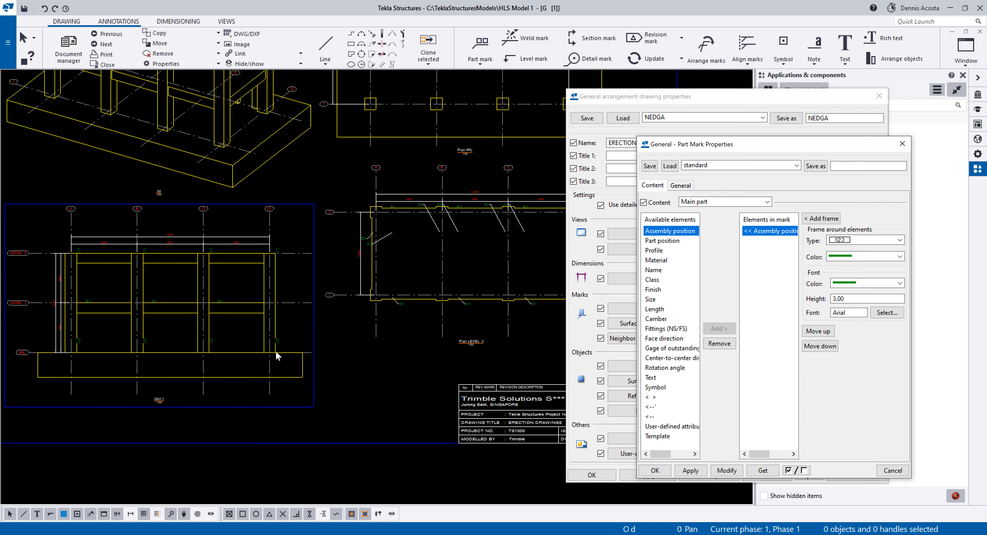
pyautogui.scroll(-6, 279, 340)
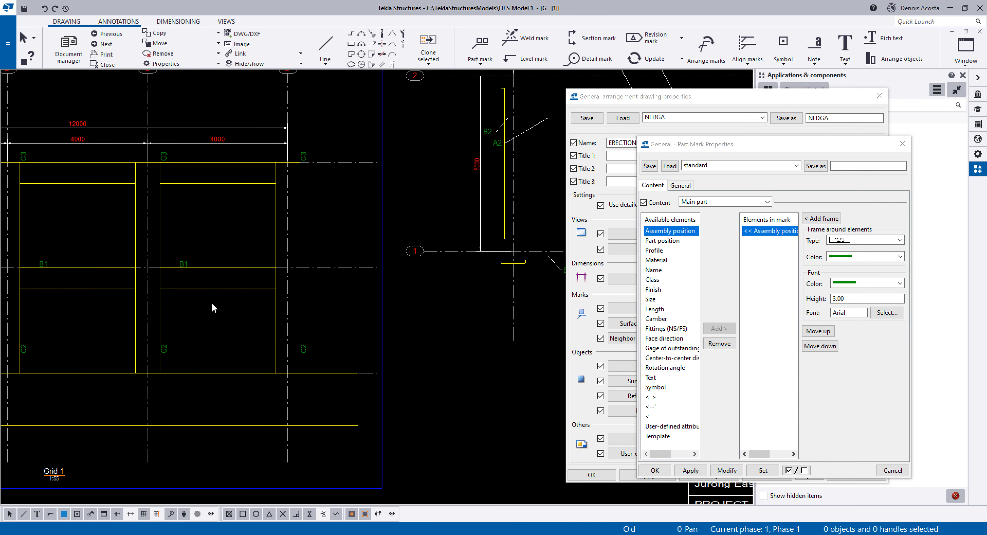
pyautogui.scroll(6, 158, 374)
pyautogui.scroll(-5, 160, 368)
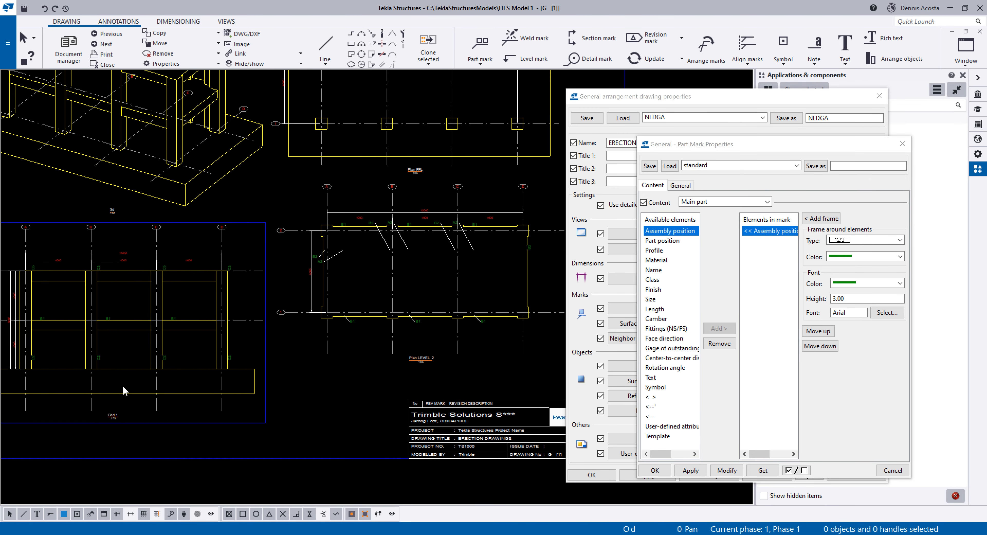
pyautogui.scroll(4, 163, 337)
pyautogui.scroll(-3, 250, 363)
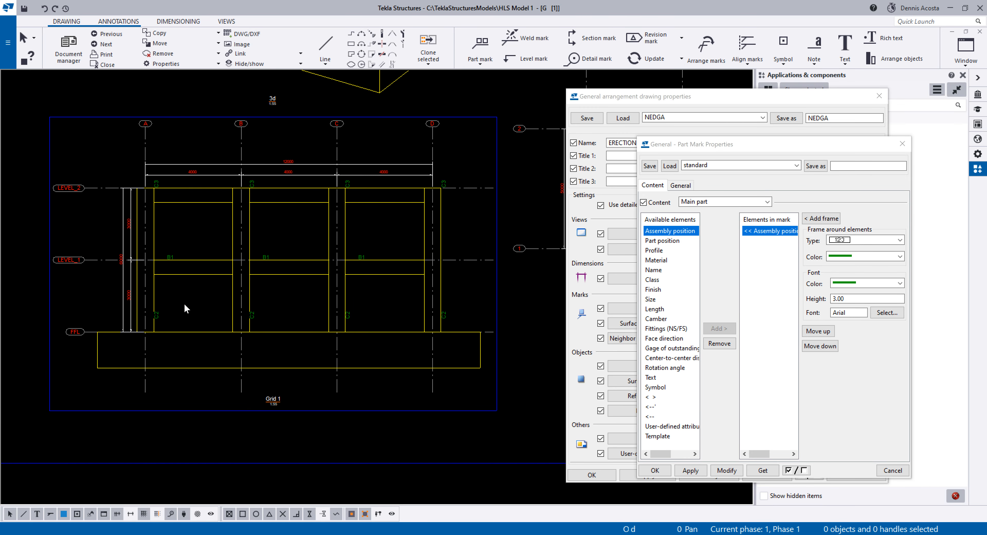
pyautogui.scroll(2, 168, 262)
pyautogui.moveTo(384, 244); pyautogui.dragTo(282, 304, button='middle')
pyautogui.scroll(-2, 283, 302)
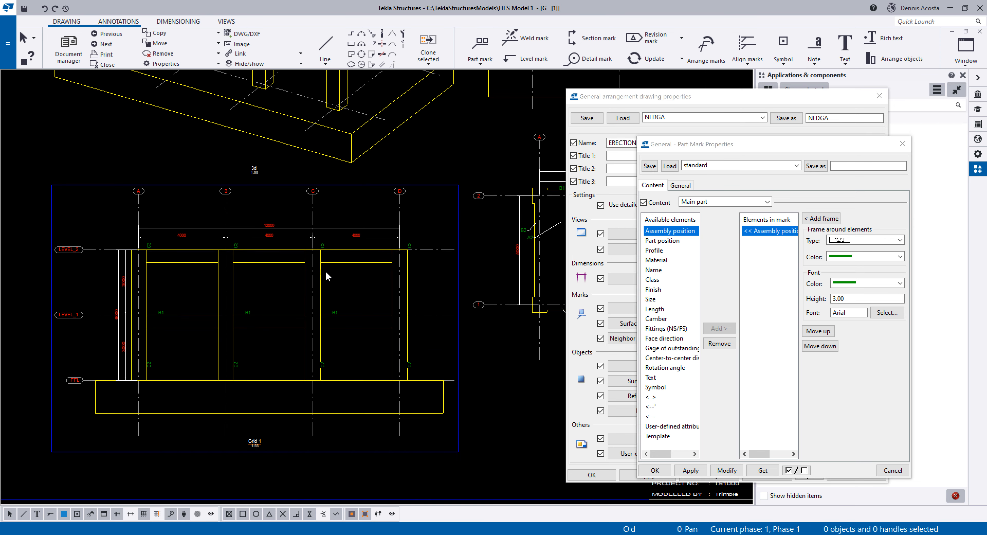
pyautogui.moveTo(363, 209); pyautogui.dragTo(309, 336, button='middle')
# Move the wall marks in the Plan FFL view down next to the wall along grid 2.
pyautogui.moveTo(541, 134); pyautogui.dragTo(411, 310, button='middle')
pyautogui.scroll(3, 435, 156)
pyautogui.scroll(1, 224, 176)
pyautogui.scroll(1, 224, 179)
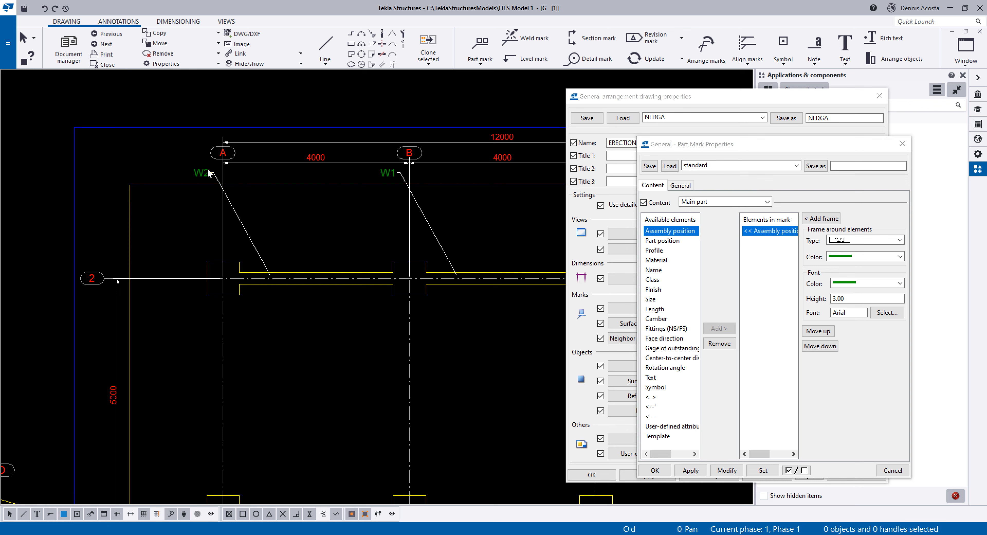
pyautogui.click(211, 170)
pyautogui.keyDown('ctrl'); pyautogui.click(389, 171); pyautogui.keyUp('ctrl')
pyautogui.moveTo(445, 186); pyautogui.dragTo(235, 165, button='middle')
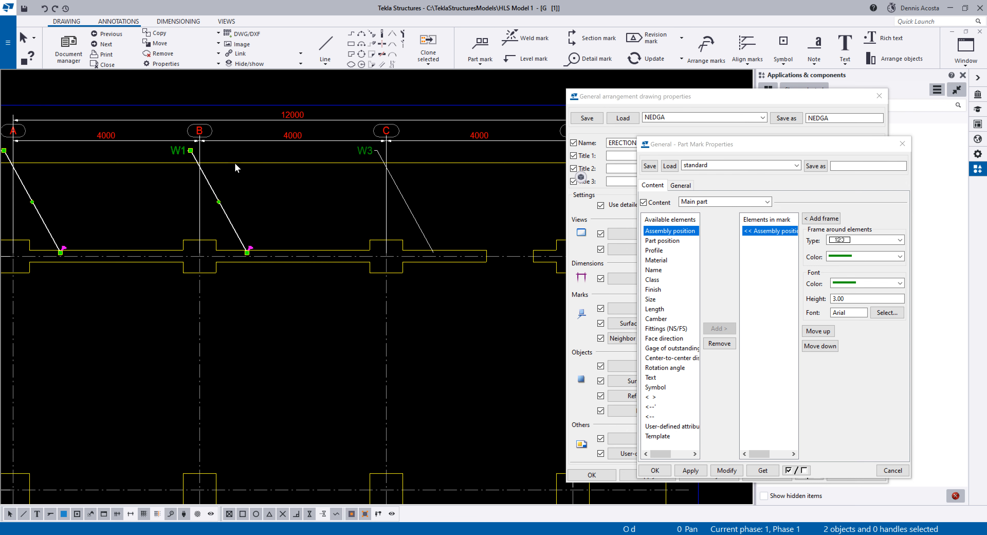
pyautogui.scroll(-2, 364, 170)
pyautogui.moveTo(368, 158); pyautogui.dragTo(413, 223)
pyautogui.click(318, 240)
pyautogui.moveTo(356, 343); pyautogui.dragTo(356, 174, button='middle')
# Move the two B2 marks at the upper edge of the Plan LEVEL_2 view down into the slab area beside grids B and C.
pyautogui.scroll(-2, 357, 175)
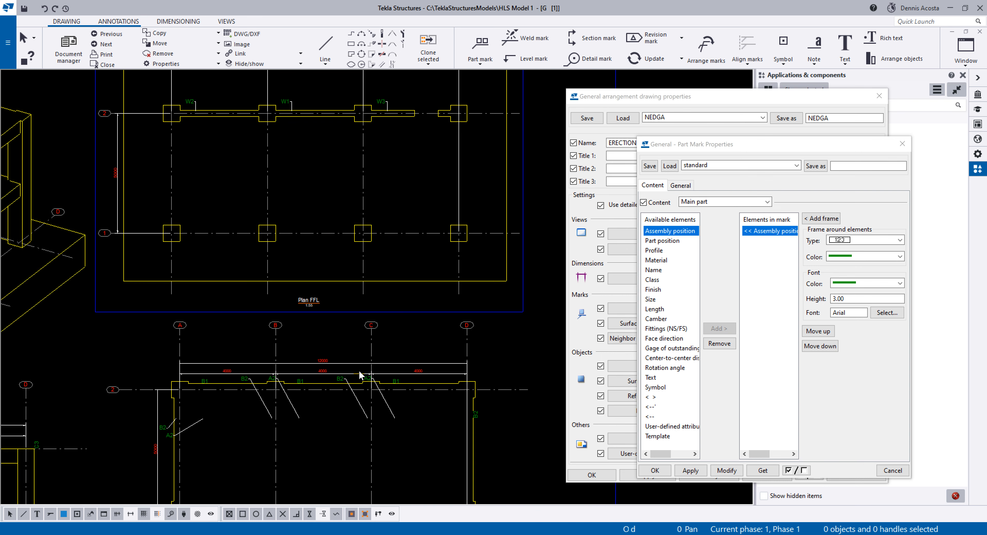
pyautogui.moveTo(362, 376); pyautogui.dragTo(371, 202, button='middle')
pyautogui.scroll(2, 277, 223)
pyautogui.click(246, 196)
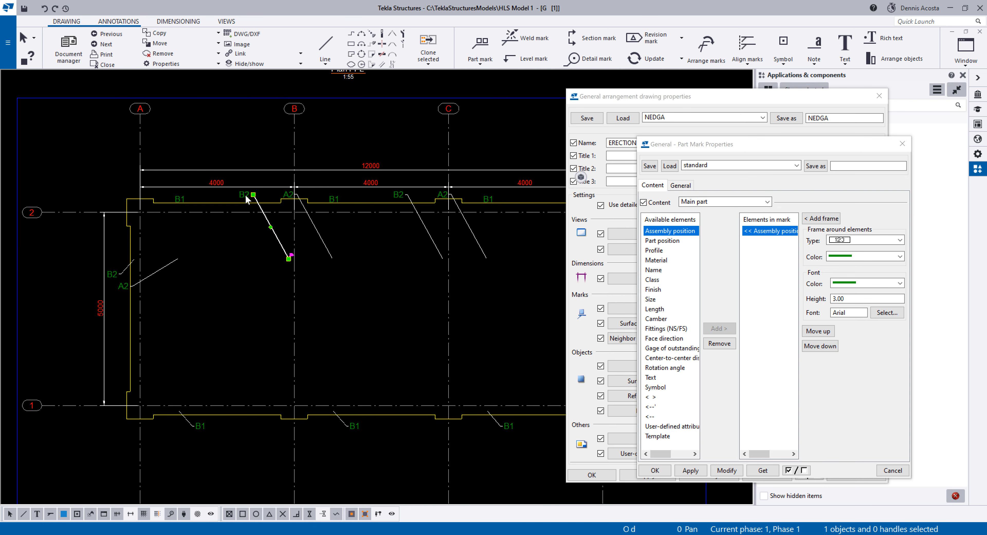
pyautogui.keyDown('ctrl'); pyautogui.click(293, 200); pyautogui.keyUp('ctrl')
pyautogui.click(242, 196)
pyautogui.moveTo(247, 202); pyautogui.dragTo(266, 258)
pyautogui.click(394, 197)
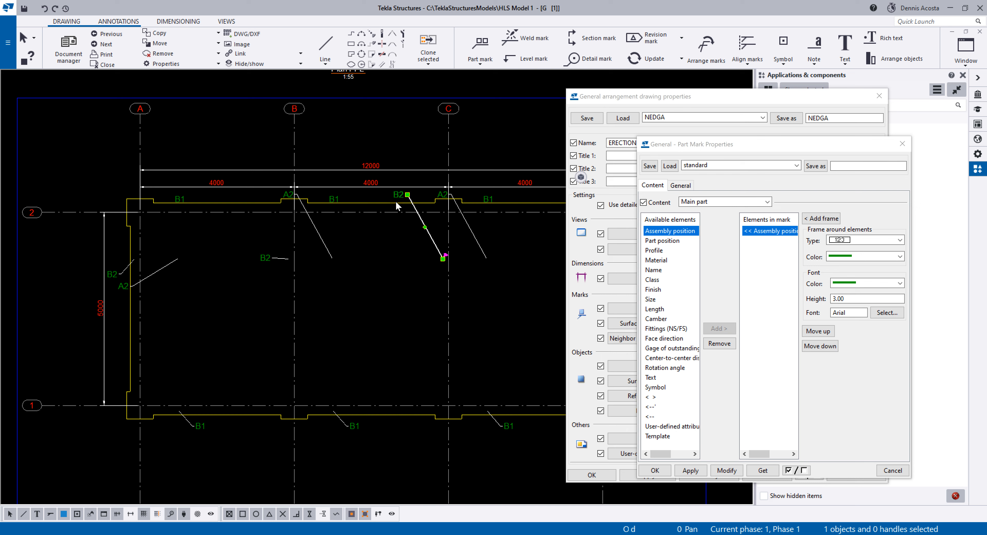
pyautogui.moveTo(396, 201); pyautogui.dragTo(417, 264)
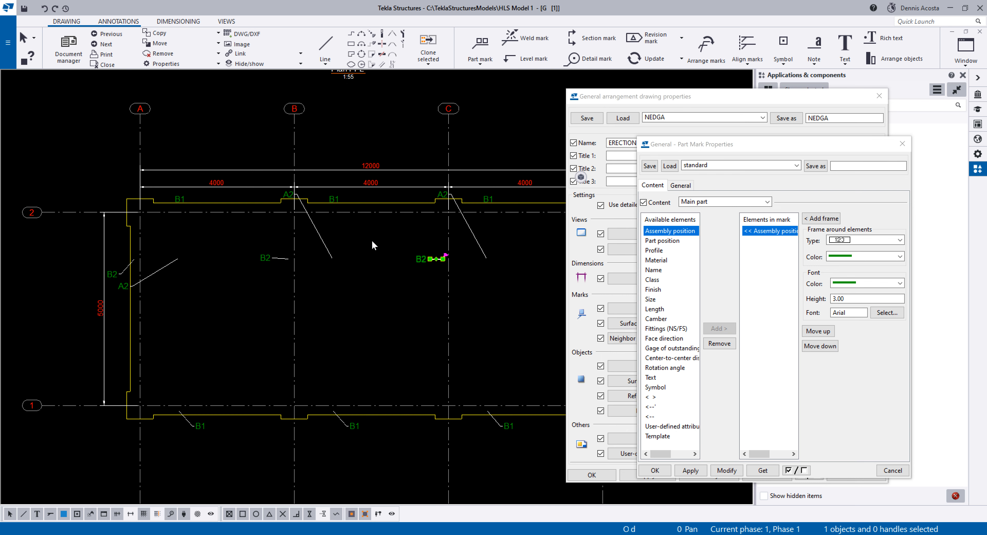
# Close the part mark properties and the general arrangement drawing properties, and clear the mark selection.
pyautogui.click(287, 196)
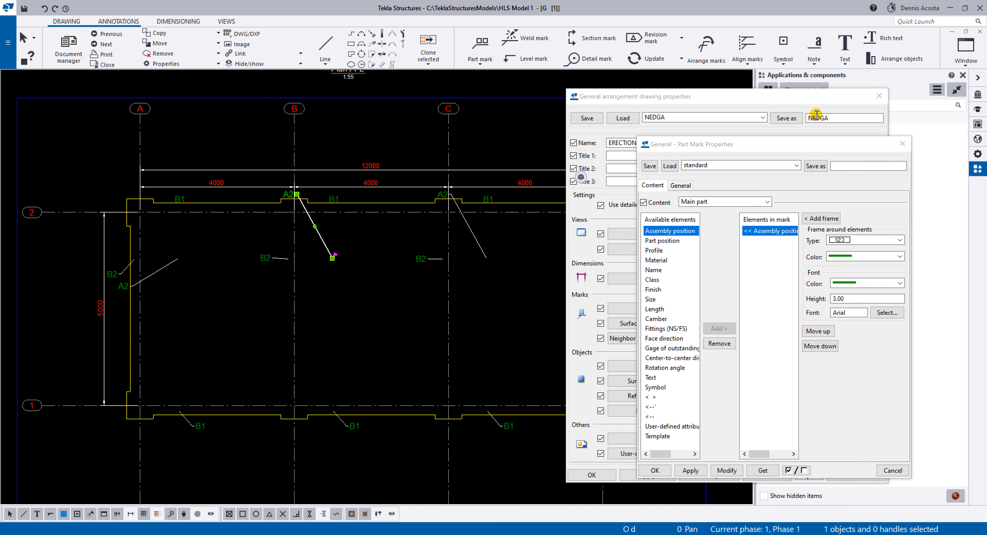
pyautogui.click(903, 144)
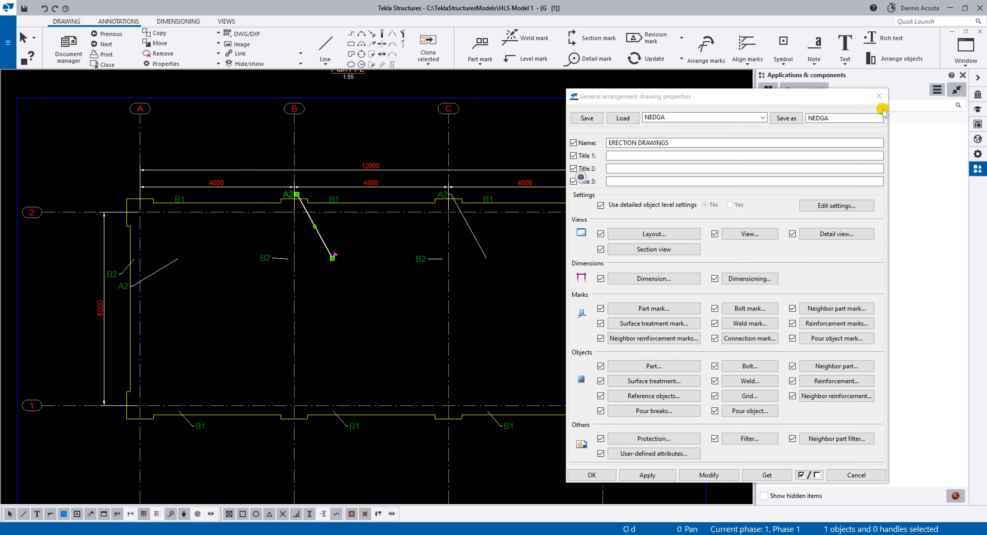
pyautogui.click(879, 95)
pyautogui.click(575, 279)
pyautogui.scroll(-3, 614, 282)
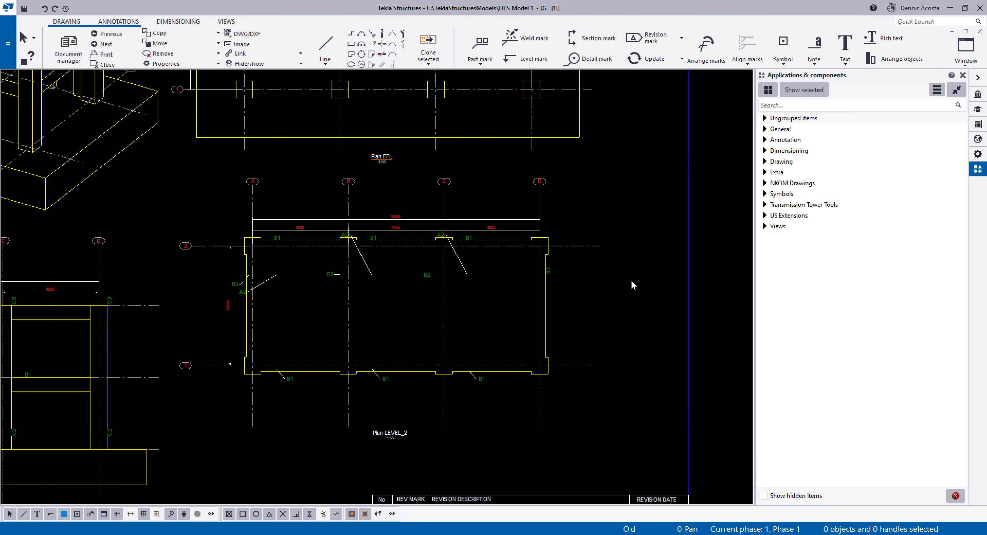
pyautogui.scroll(-2, 633, 284)
pyautogui.doubleClick(703, 237)
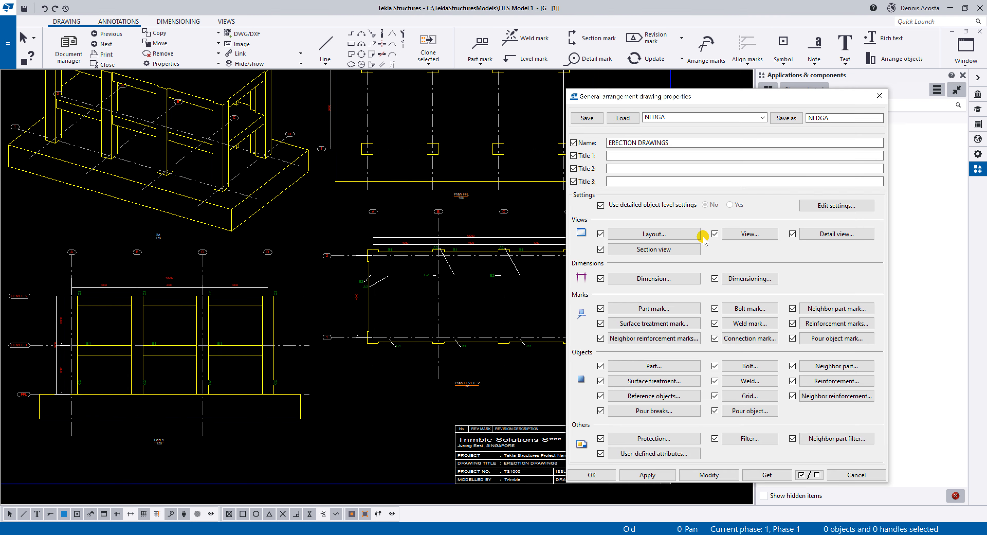
pyautogui.click(877, 97)
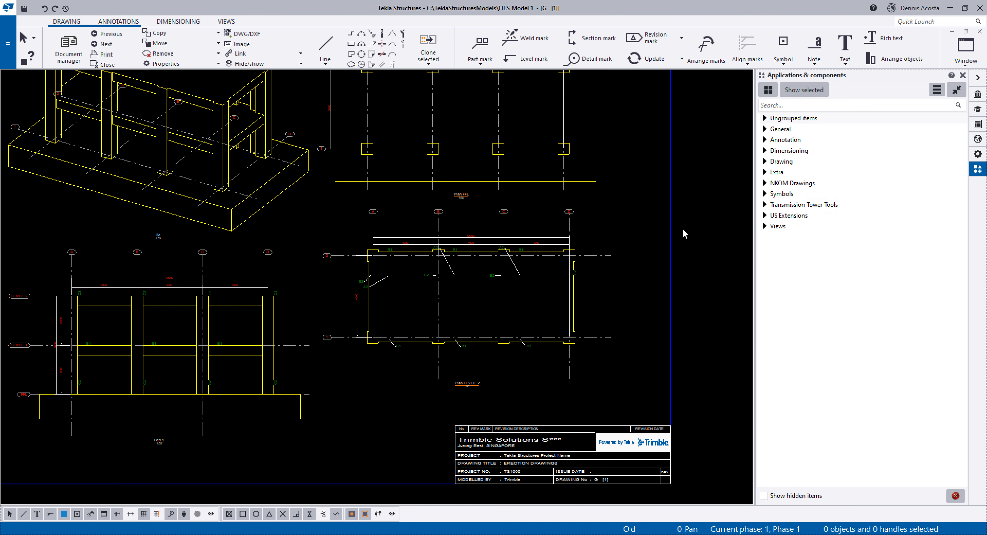
# In the view properties of Plan LEVEL_2, set the parts' visible line colour to green and modify the view.
pyautogui.moveTo(558, 381); pyautogui.dragTo(524, 346, button='middle')
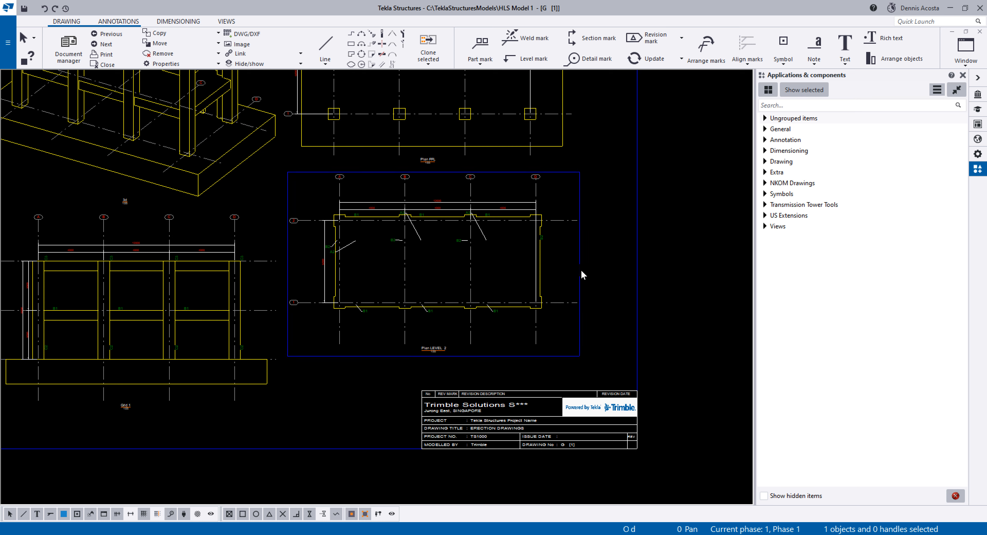
pyautogui.click(580, 269)
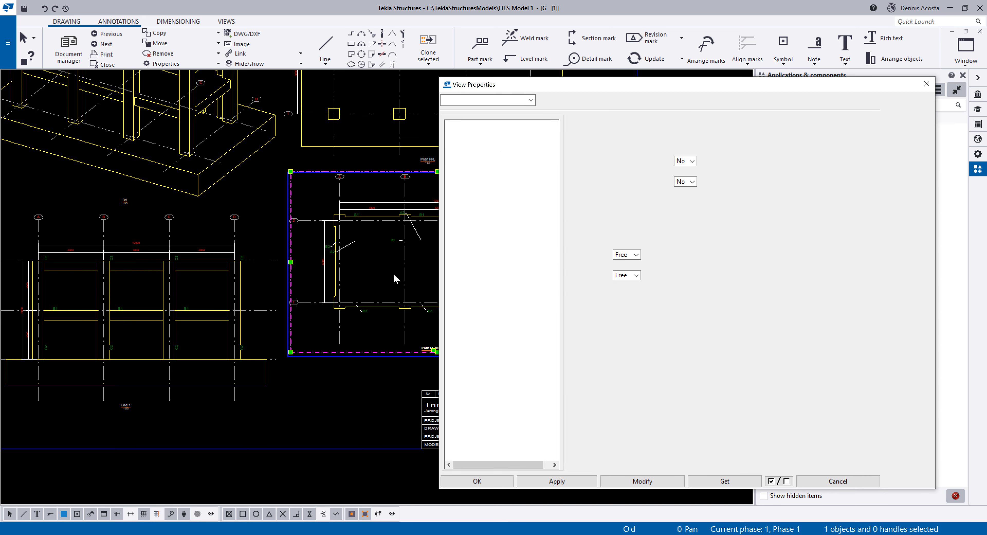
pyautogui.moveTo(394, 277); pyautogui.dragTo(206, 263, button='middle')
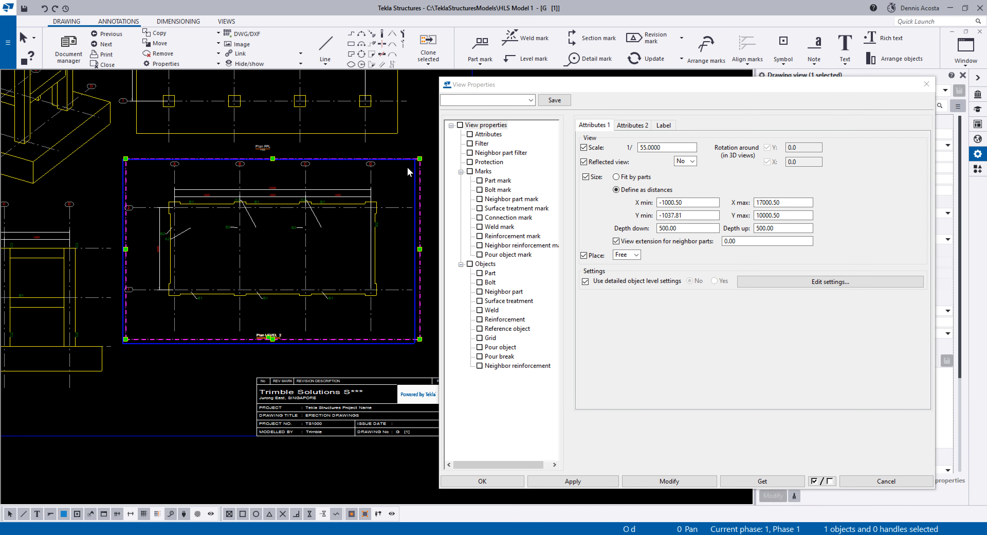
pyautogui.scroll(1, 264, 246)
pyautogui.moveTo(326, 260); pyautogui.dragTo(266, 265, button='middle')
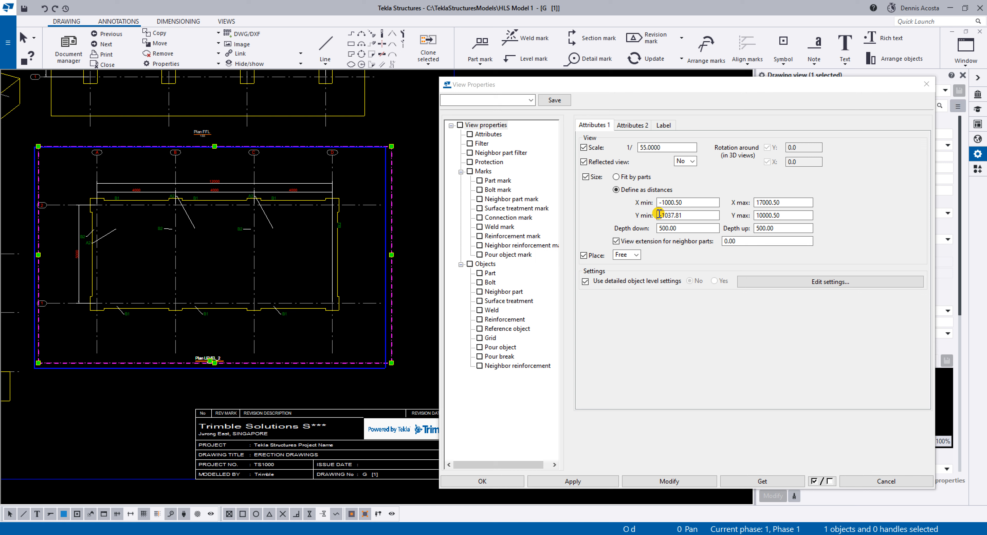
pyautogui.click(506, 266)
pyautogui.click(490, 273)
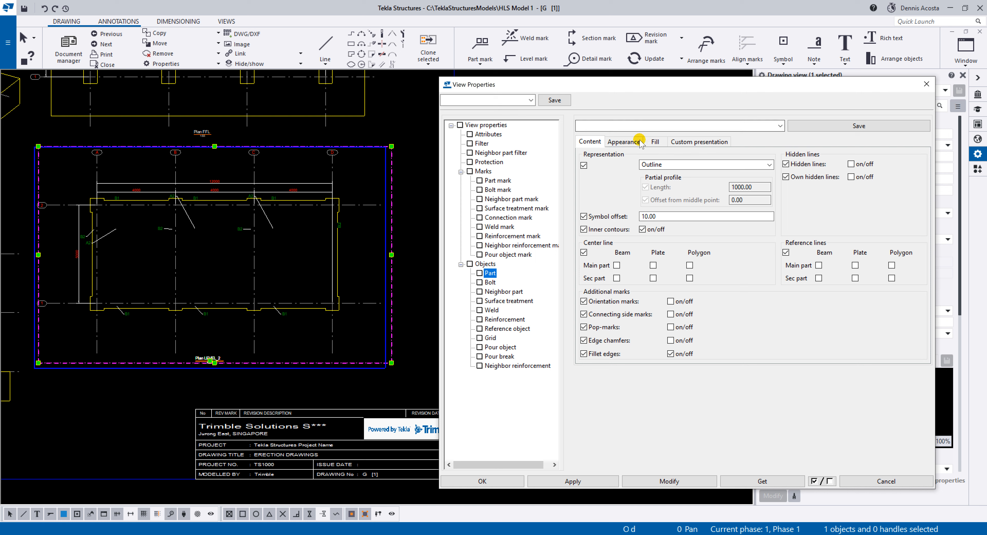
pyautogui.click(623, 141)
pyautogui.click(694, 165)
pyautogui.click(696, 198)
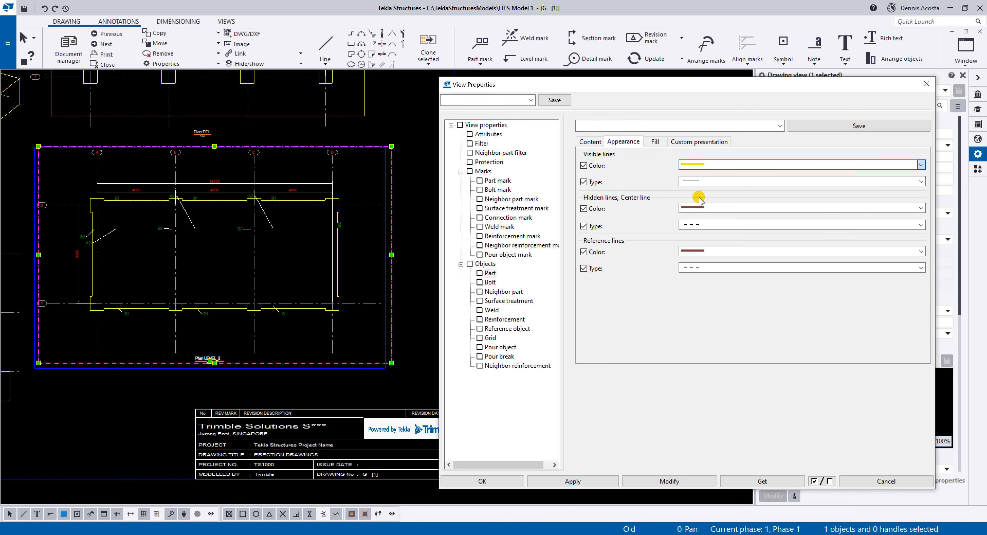
pyautogui.click(659, 482)
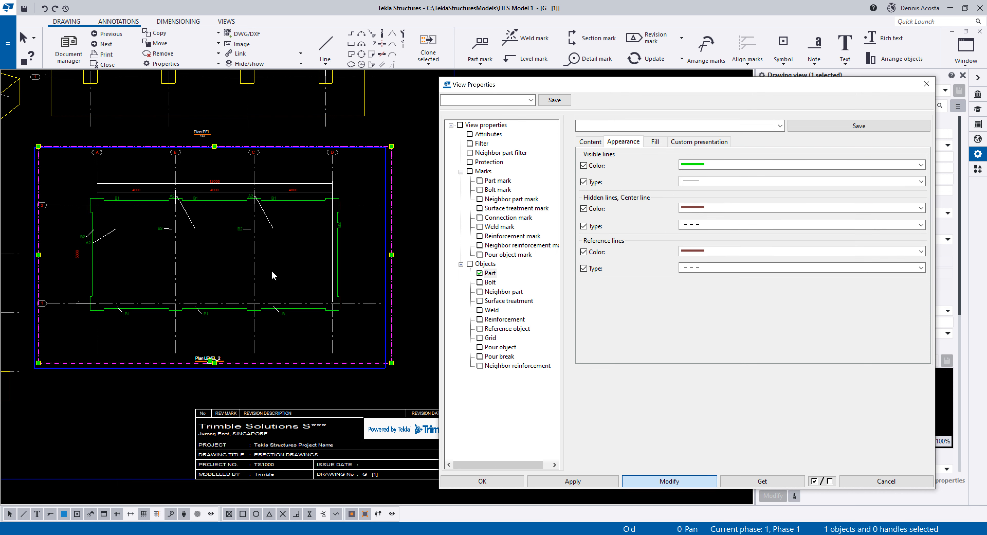
# Set the leader line type of Plan LEVEL_2's part marks to the angled on-part option without a leader, and modify the view.
pyautogui.scroll(5, 207, 318)
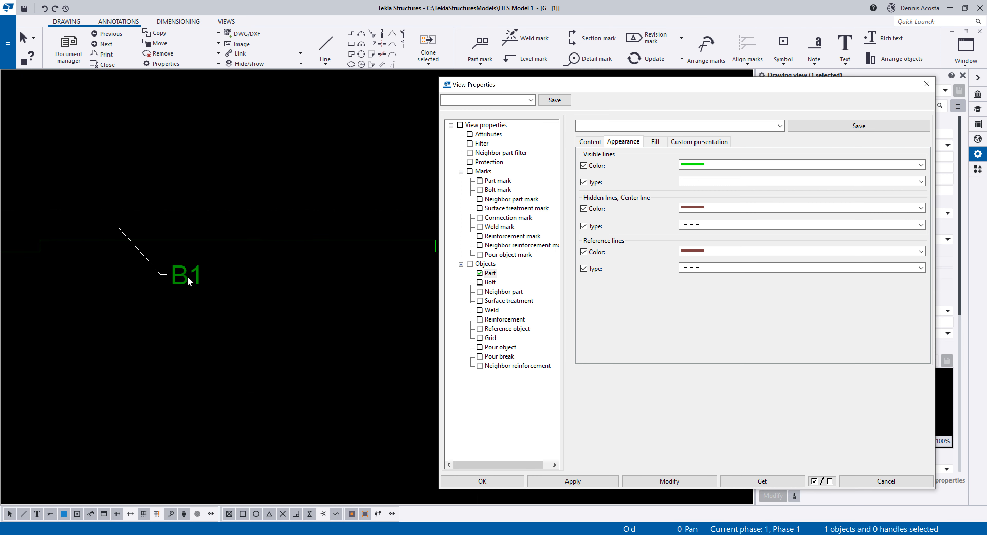
pyautogui.scroll(-2, 167, 273)
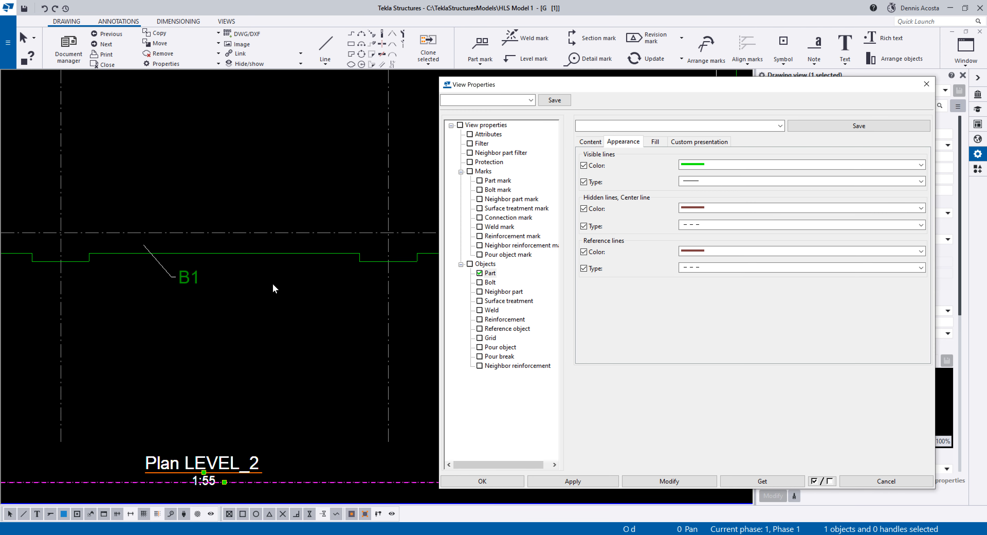
pyautogui.click(502, 181)
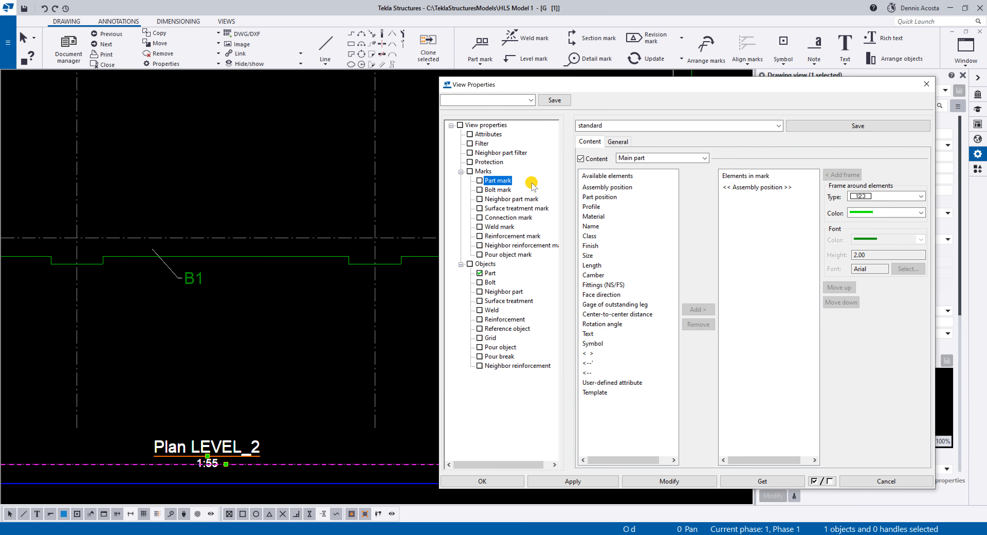
pyautogui.click(633, 144)
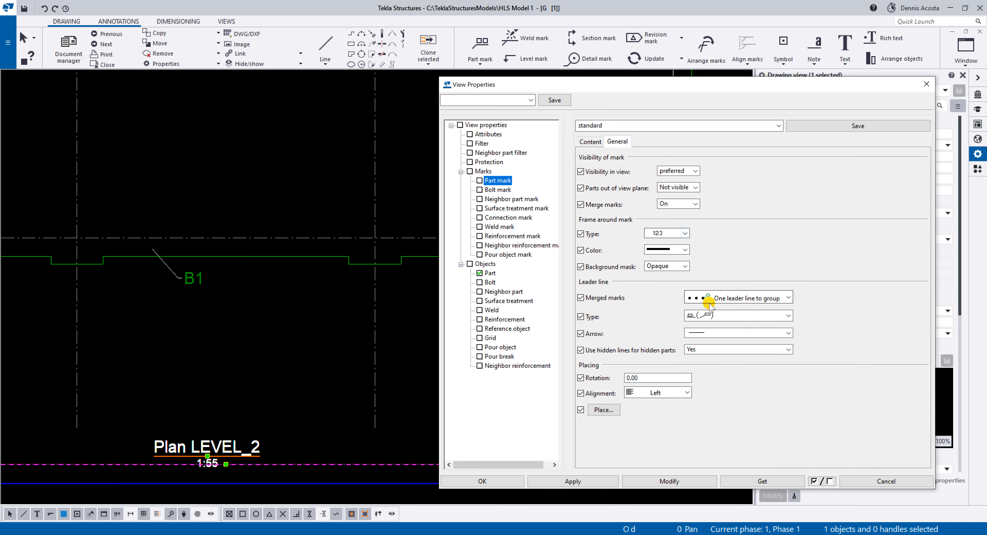
pyautogui.click(701, 315)
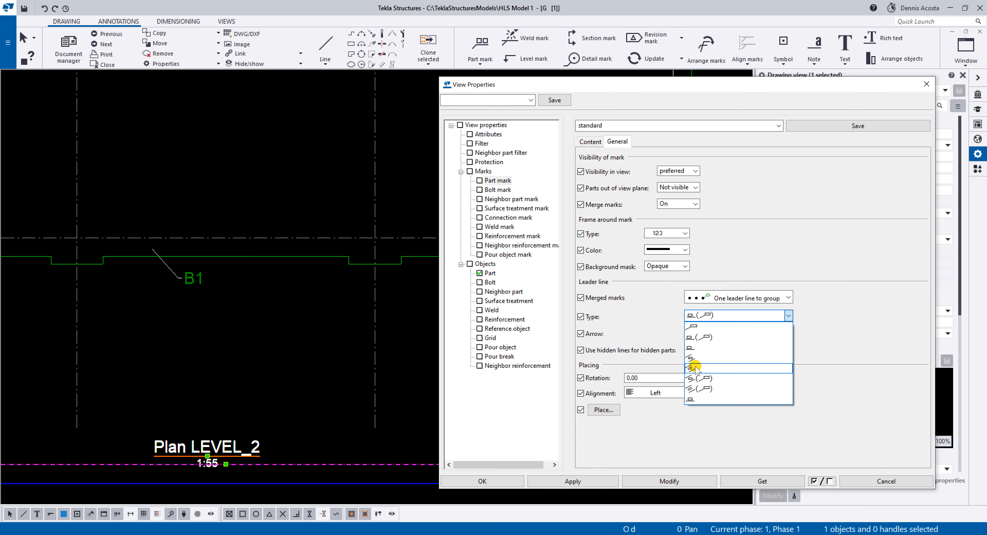
pyautogui.click(694, 367)
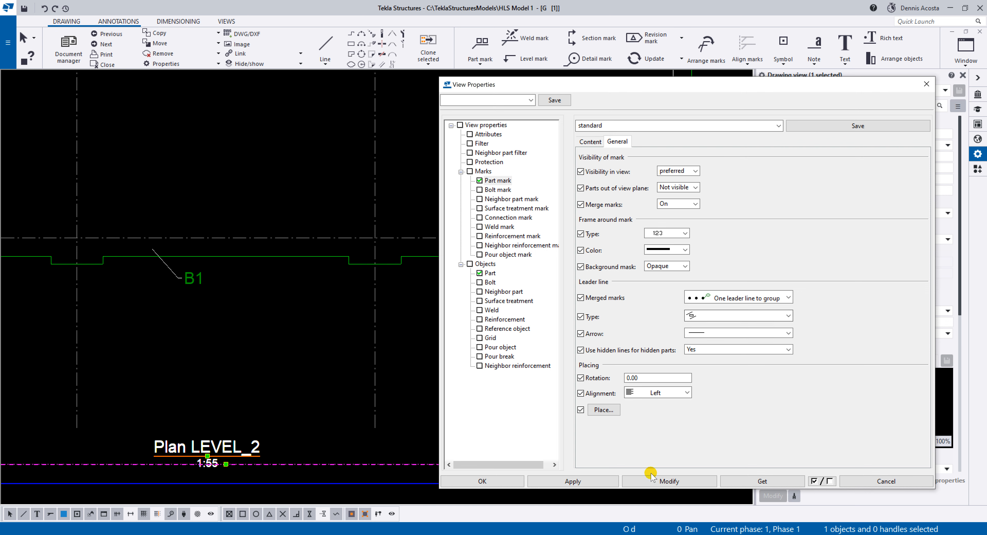
pyautogui.scroll(-3, 330, 330)
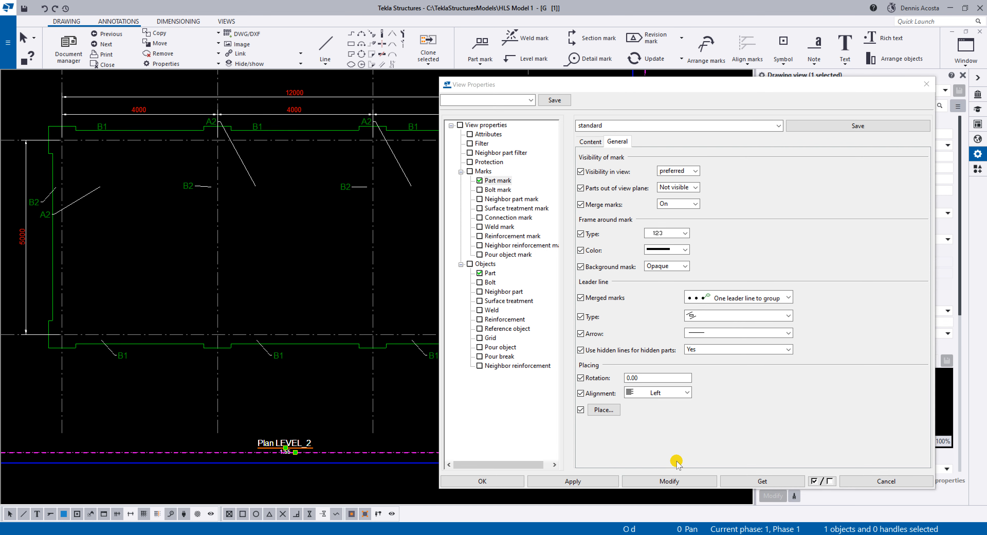
pyautogui.click(671, 481)
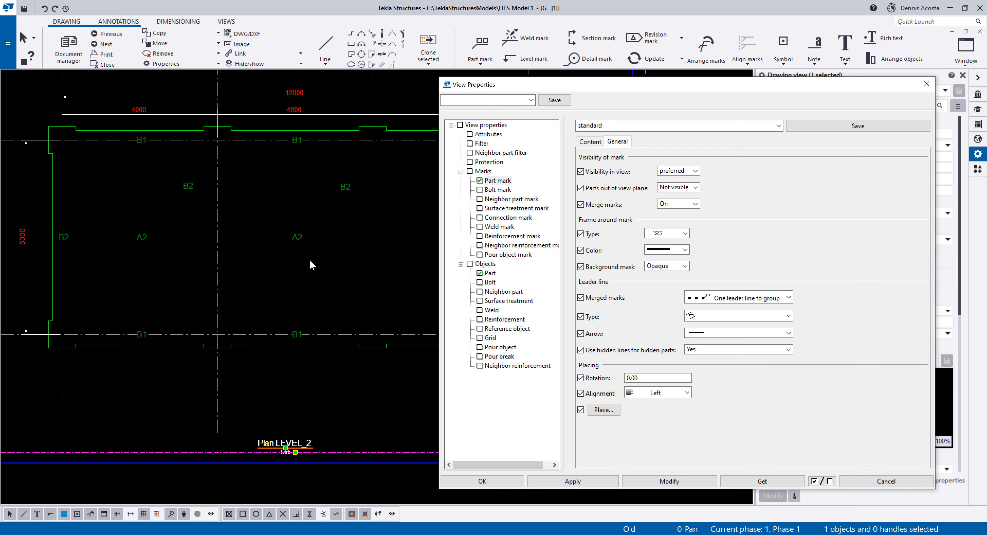
# Set the frame around Plan LEVEL_2's part marks to the rectangular type and modify the view.
pyautogui.scroll(-2, 312, 264)
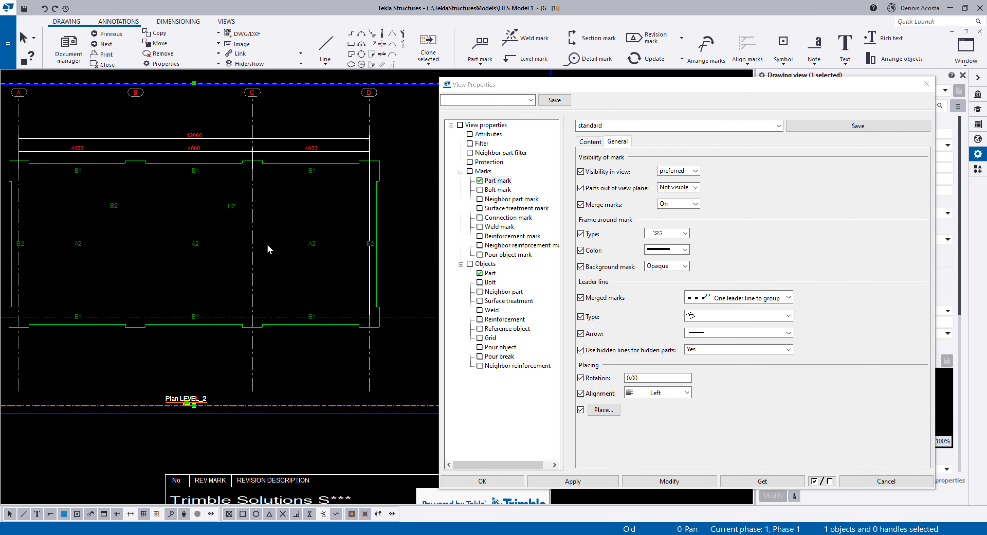
pyautogui.click(662, 233)
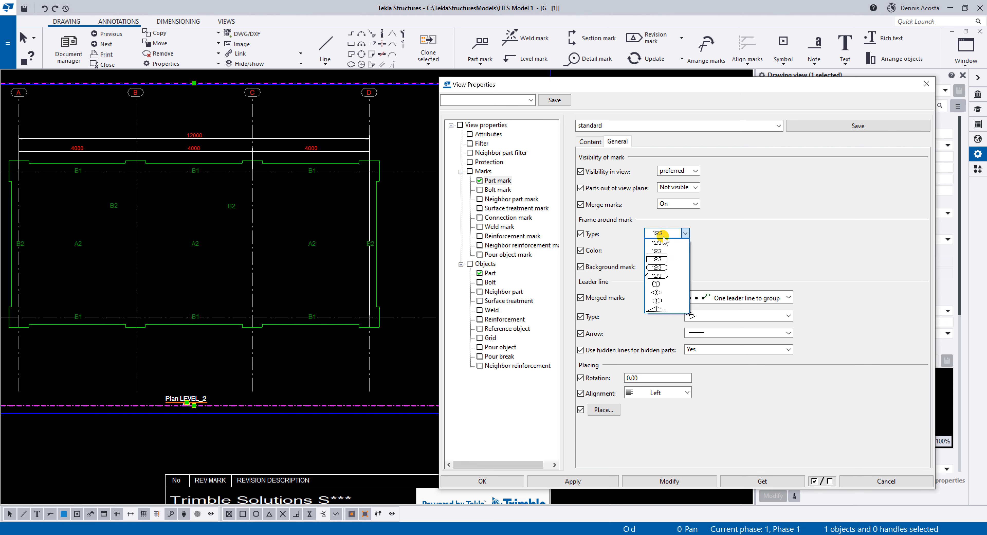
pyautogui.click(657, 259)
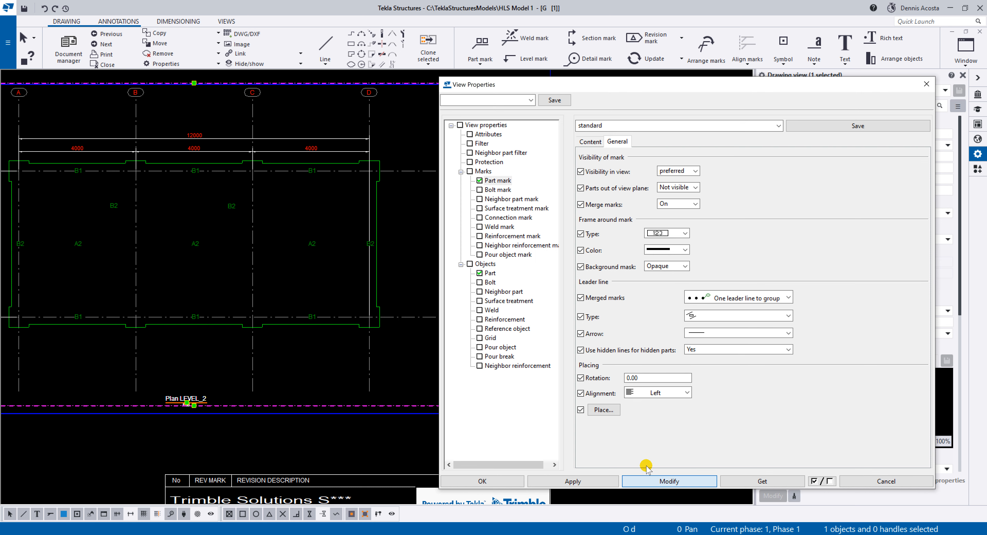
pyautogui.click(646, 475)
pyautogui.scroll(2, 191, 255)
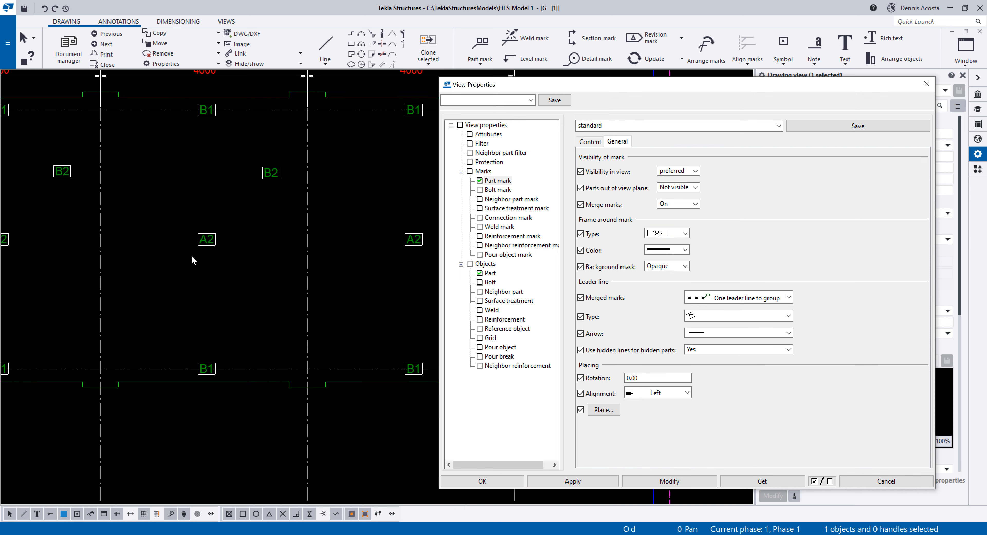
pyautogui.scroll(-8, 191, 257)
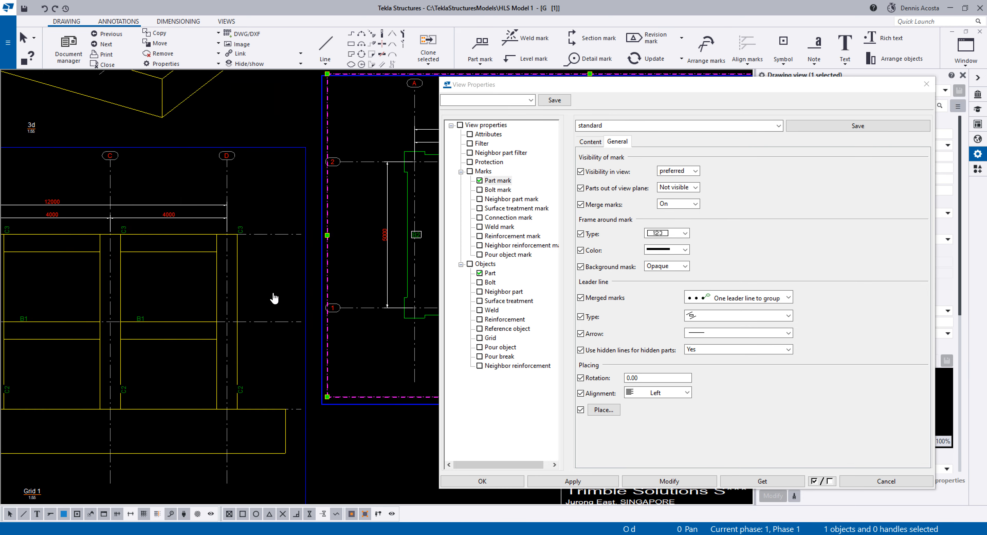
pyautogui.scroll(-5, 201, 325)
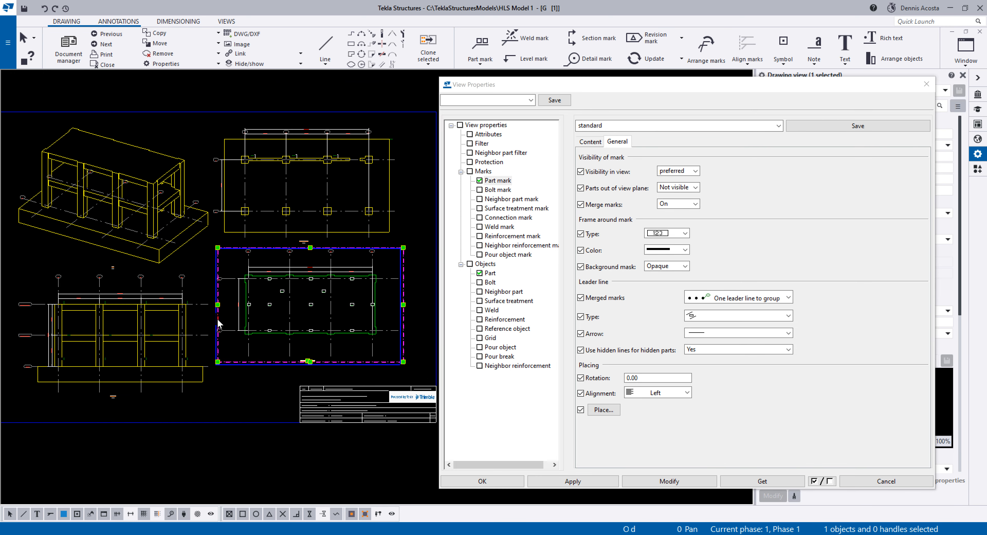
pyautogui.scroll(-2, 249, 307)
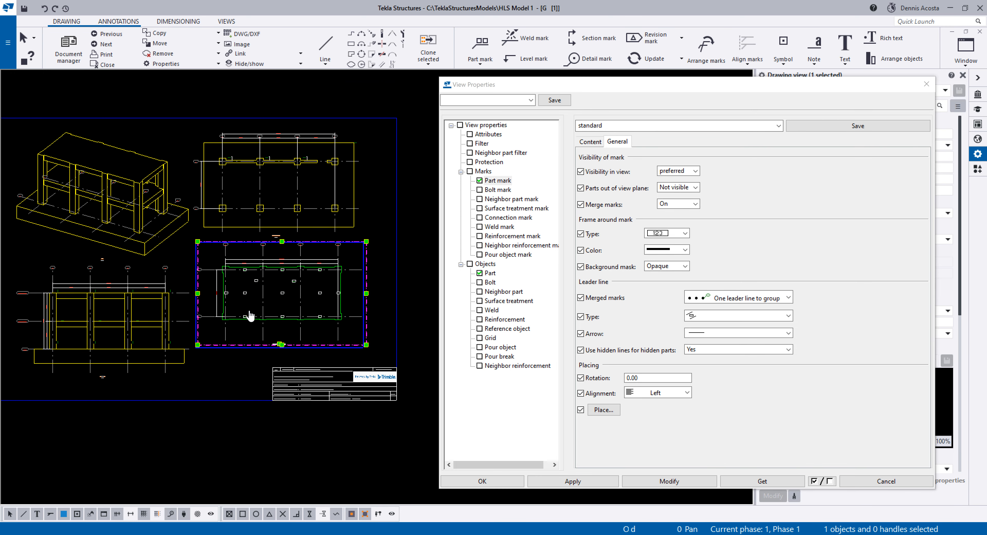
# Deselect the Plan LEVEL_2 view, close its view properties and open the general arrangement drawing properties.
pyautogui.click(422, 267)
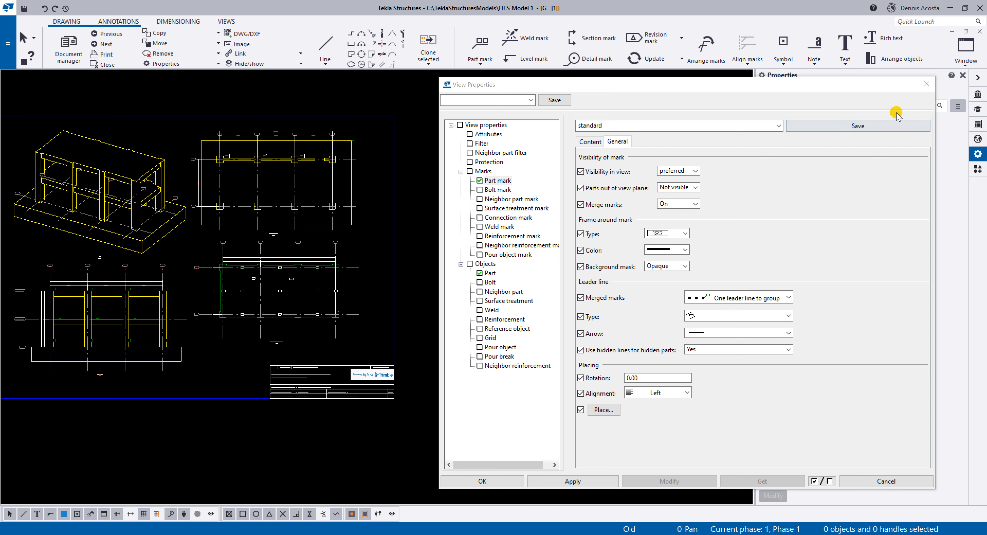
pyautogui.click(927, 83)
pyautogui.scroll(2, 377, 246)
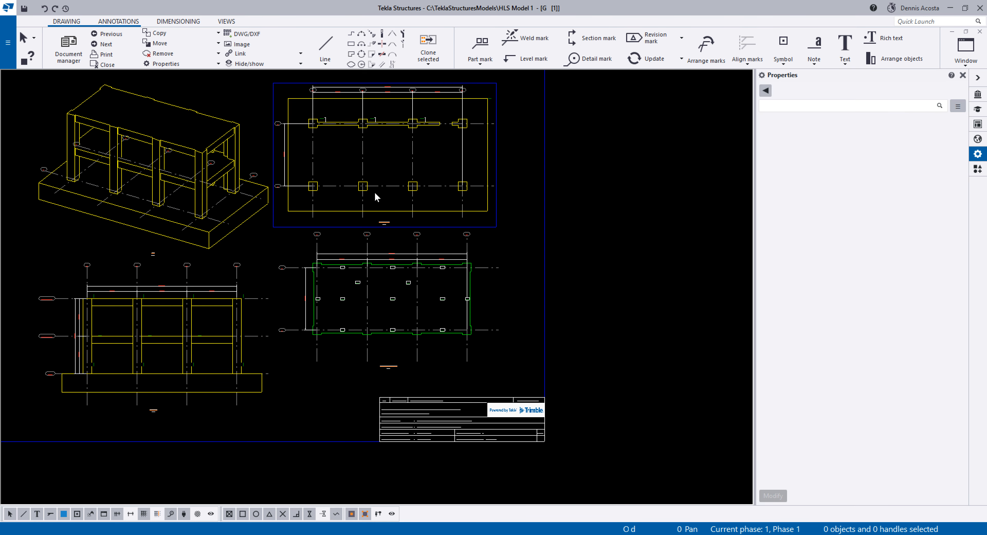
pyautogui.doubleClick(617, 166)
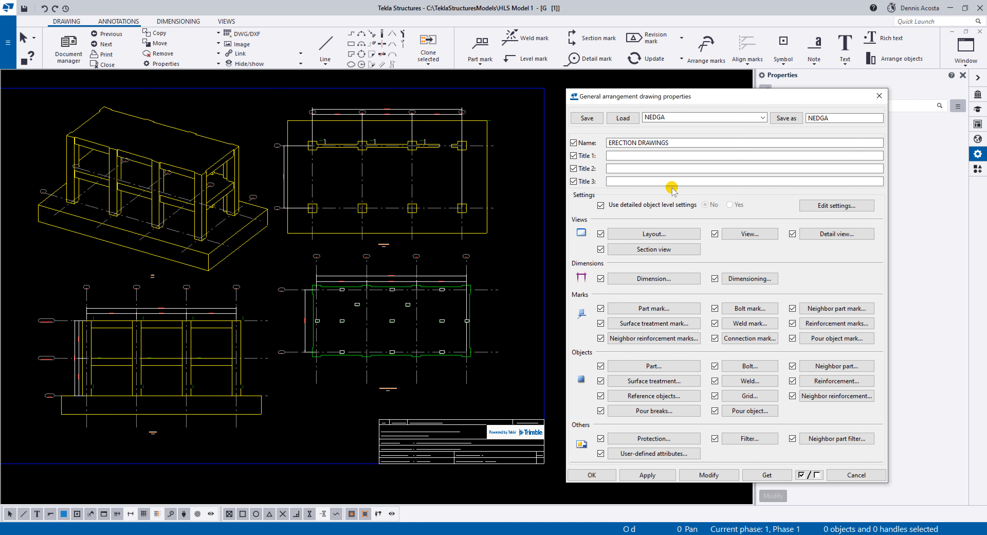
# Close the general arrangement drawing properties, inspect the Plan LEVEL_2 view's own properties and deselect the view.
pyautogui.click(608, 475)
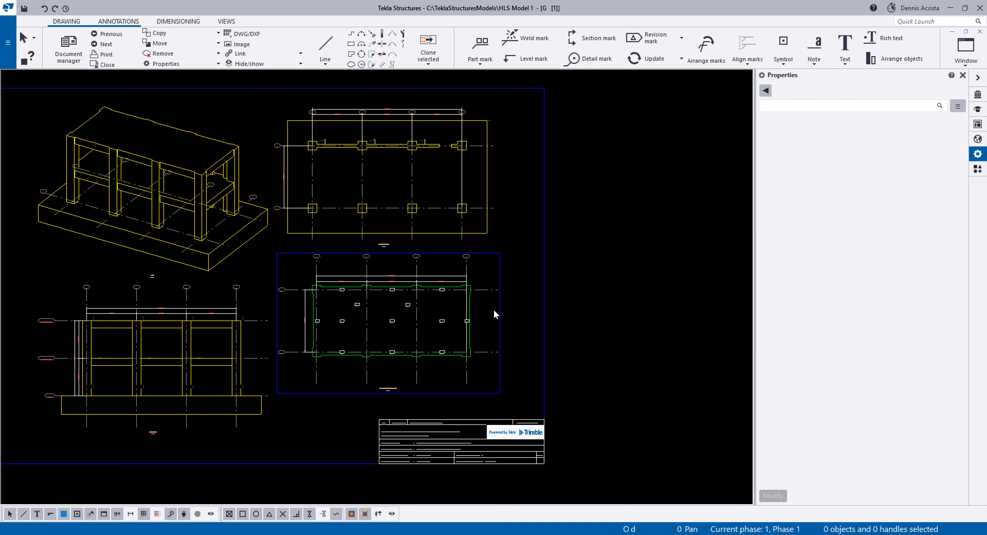
pyautogui.click(499, 305)
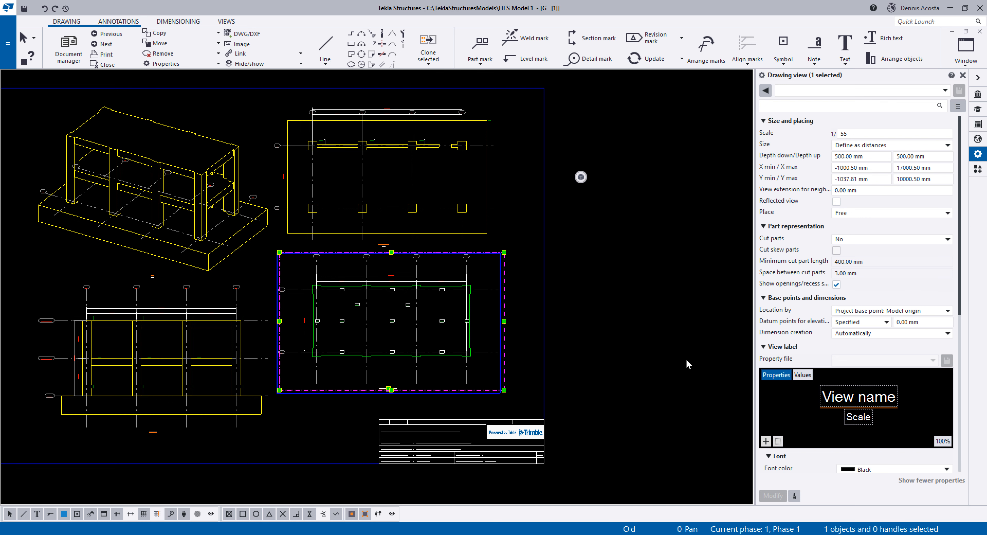
pyautogui.scroll(1, 588, 358)
pyautogui.click(483, 357)
# In Plan LEVEL_2, set the font colour of the B1 part mark on grid line 1 between grids C and D to red and apply it.
pyautogui.scroll(9, 401, 363)
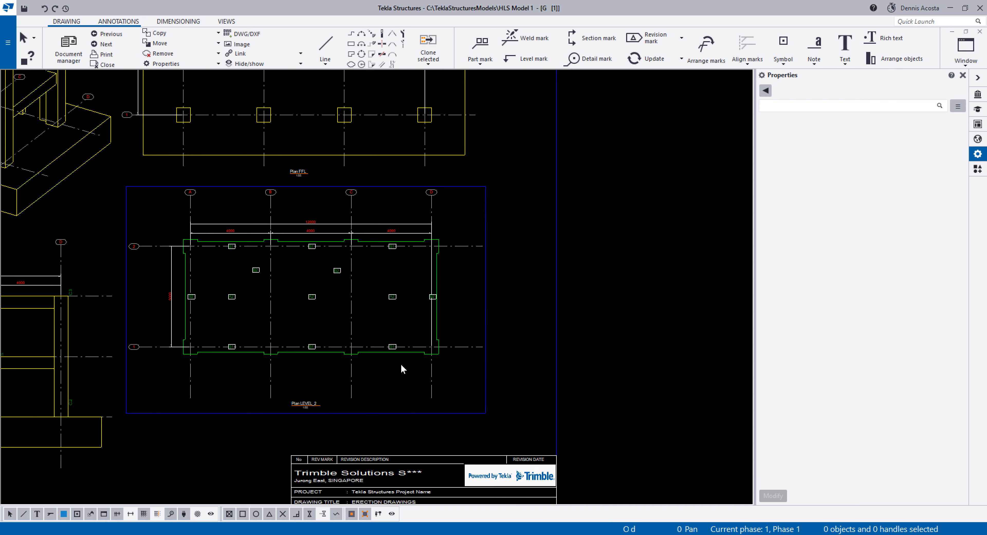
pyautogui.moveTo(431, 419); pyautogui.dragTo(442, 397, button='middle')
pyautogui.scroll(1, 441, 399)
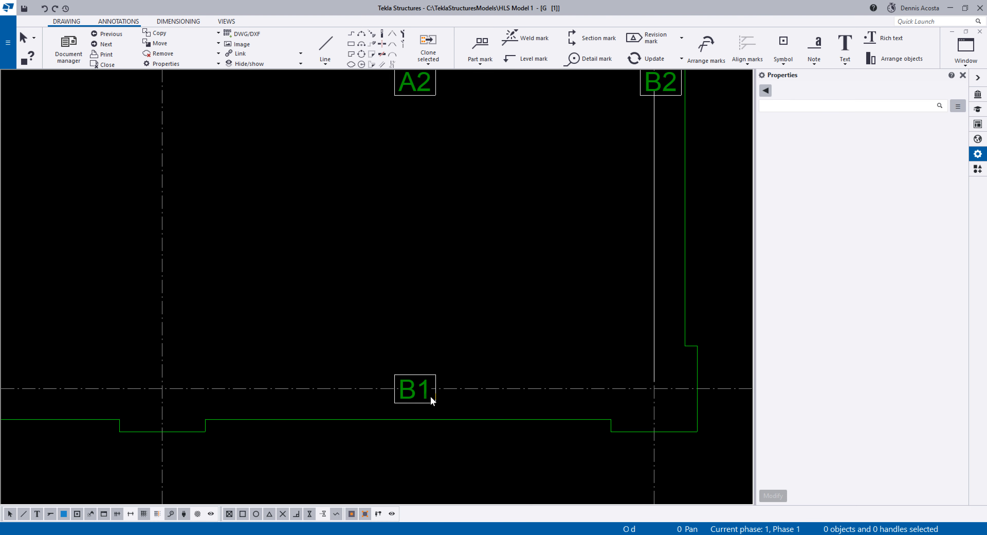
pyautogui.click(428, 402)
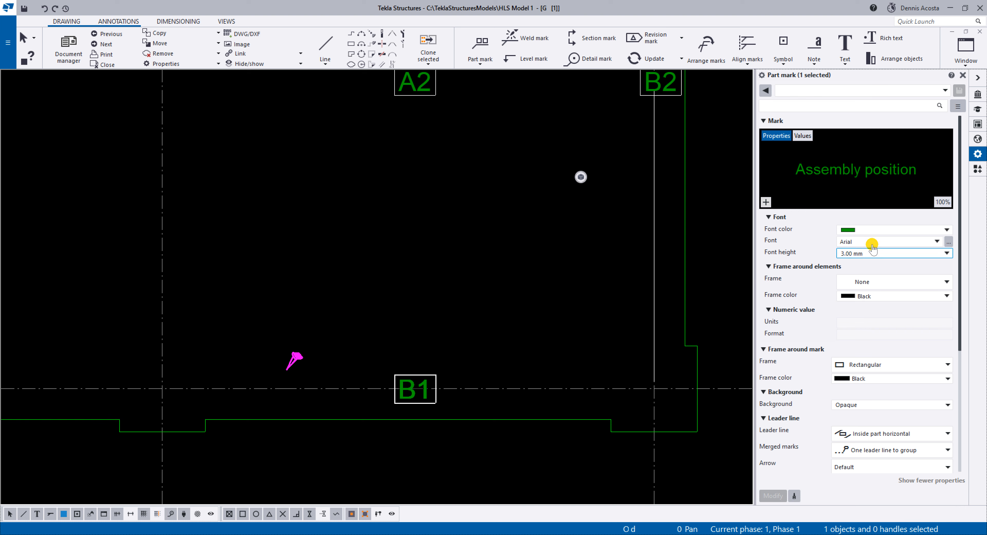
pyautogui.click(872, 231)
pyautogui.click(854, 262)
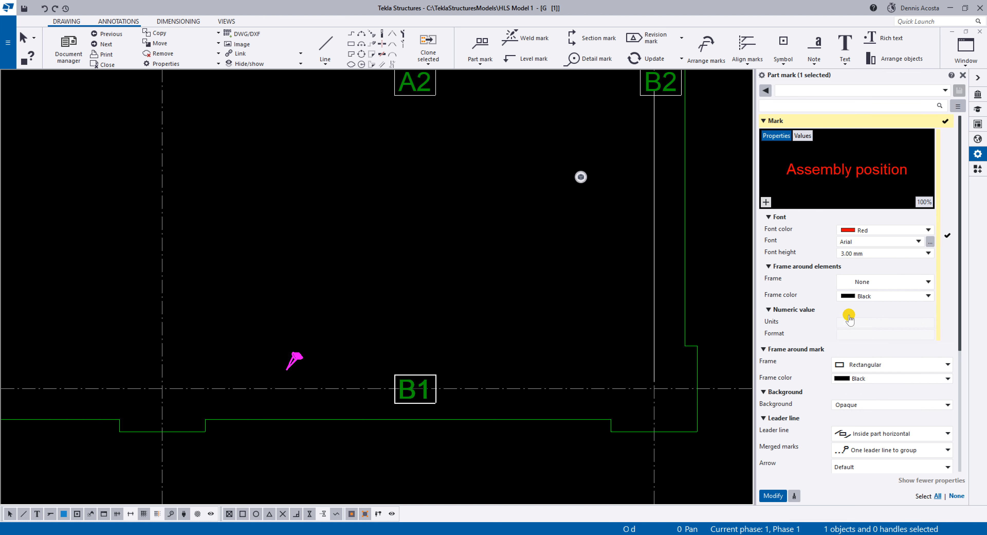
pyautogui.click(773, 494)
pyautogui.click(536, 364)
pyautogui.scroll(-3, 537, 364)
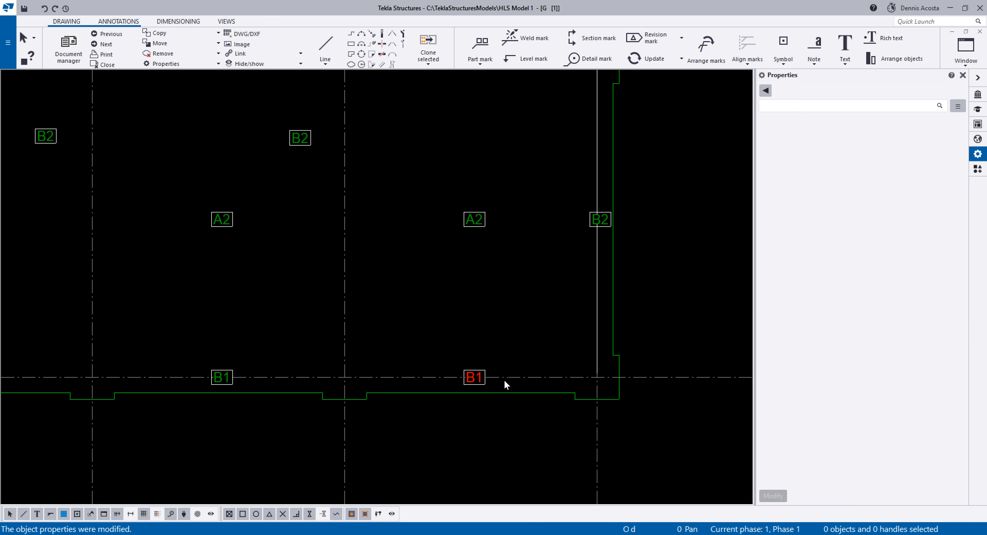
pyautogui.scroll(-3, 477, 378)
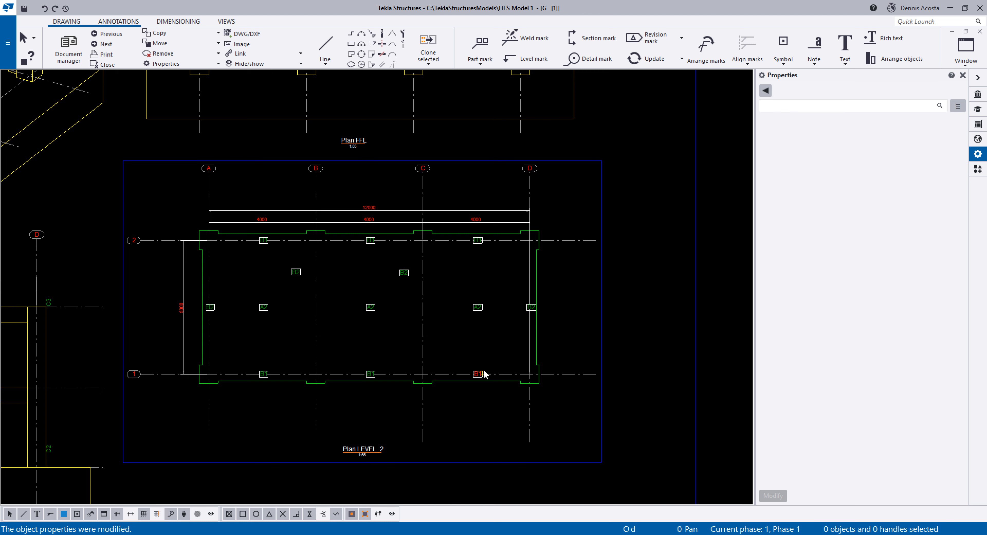
pyautogui.scroll(-6, 485, 374)
pyautogui.scroll(3, 564, 333)
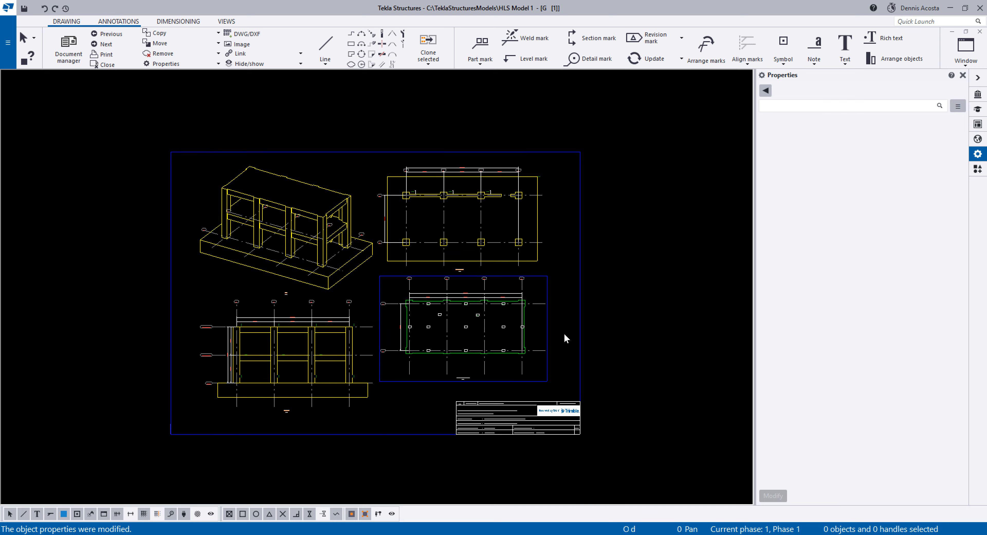
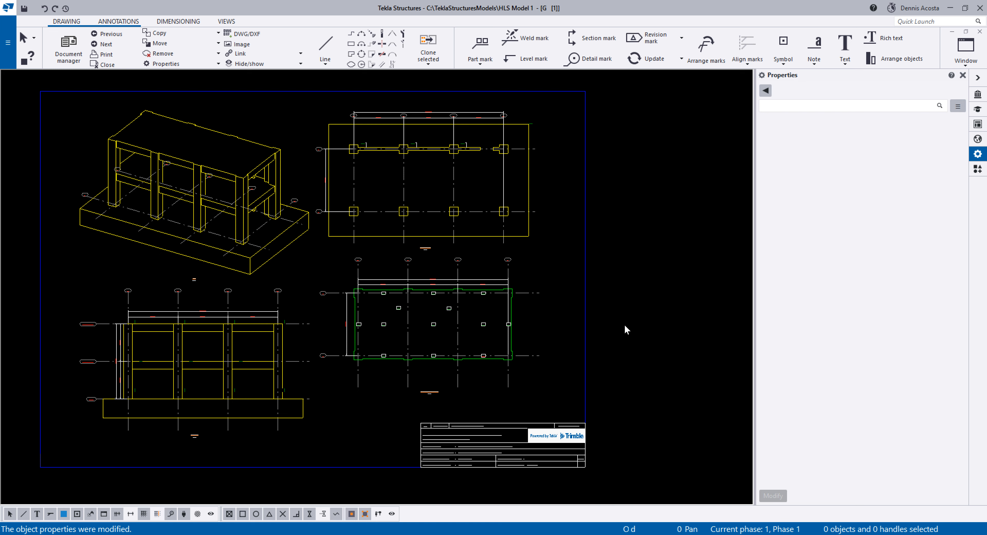
# Switch the drawing display to black lines on a white background and examine the Plan LEVEL_2 and Grid 1 views.
pyautogui.press('b')
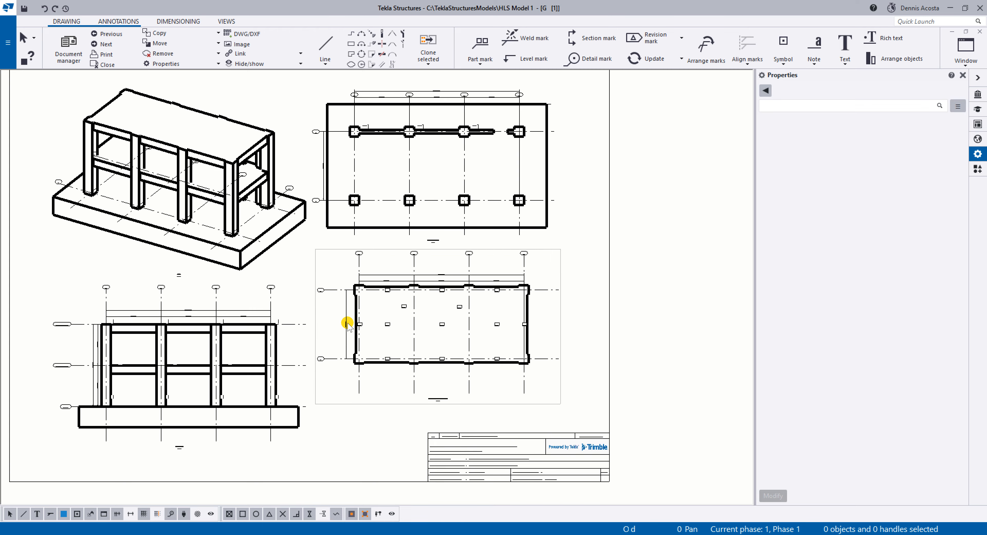
pyautogui.scroll(3, 412, 367)
pyautogui.moveTo(446, 377); pyautogui.dragTo(444, 353, button='middle')
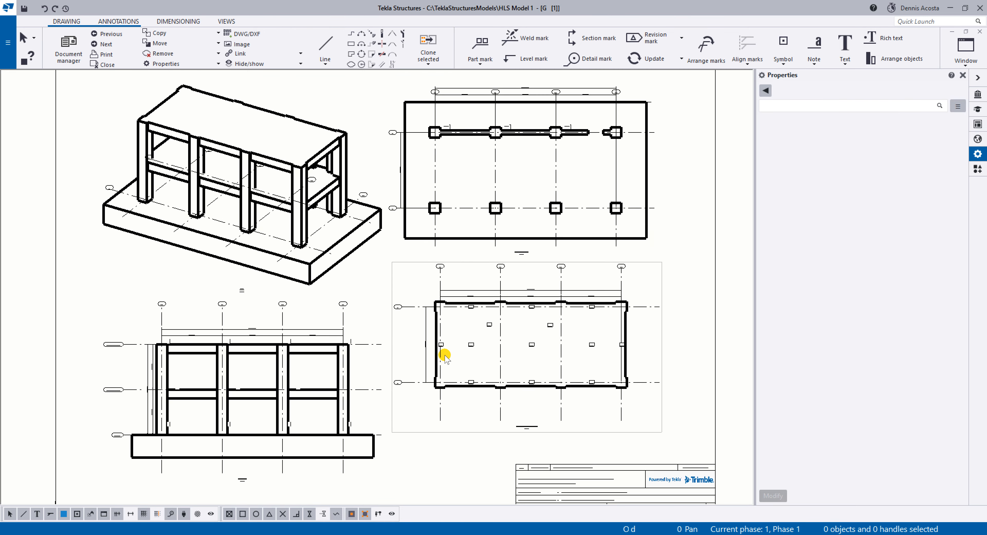
pyautogui.scroll(1, 444, 358)
pyautogui.scroll(-1, 505, 418)
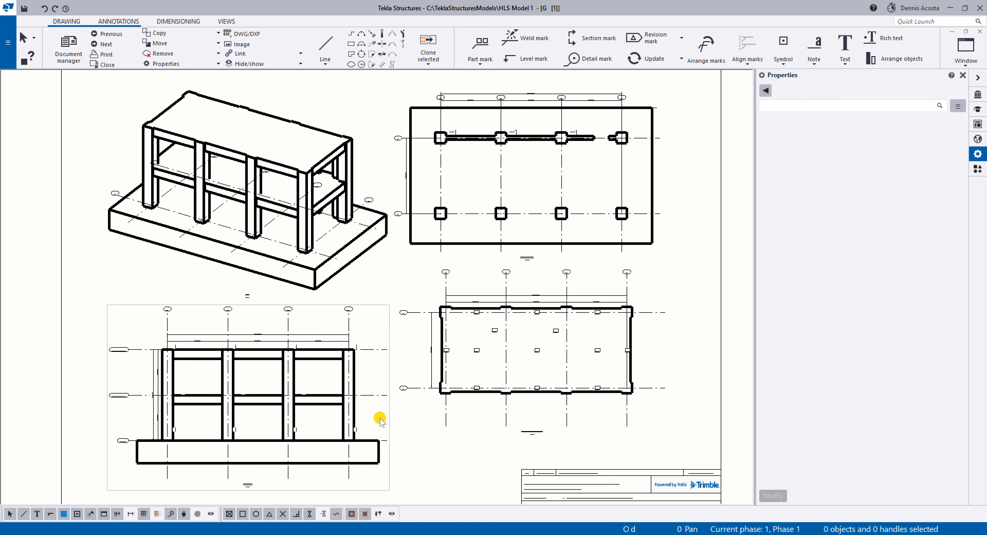
pyautogui.scroll(5, 331, 407)
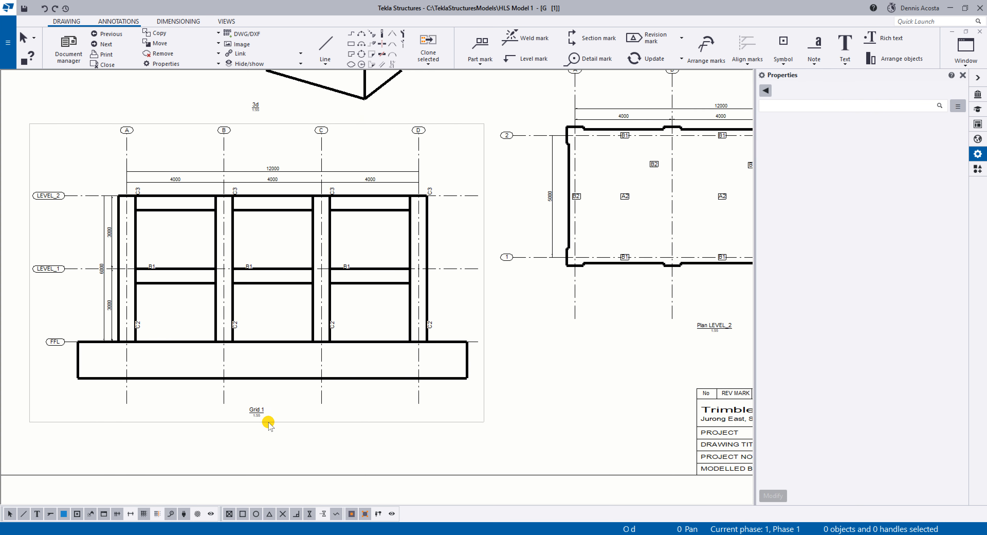
pyautogui.scroll(-4, 253, 412)
pyautogui.scroll(3, 251, 412)
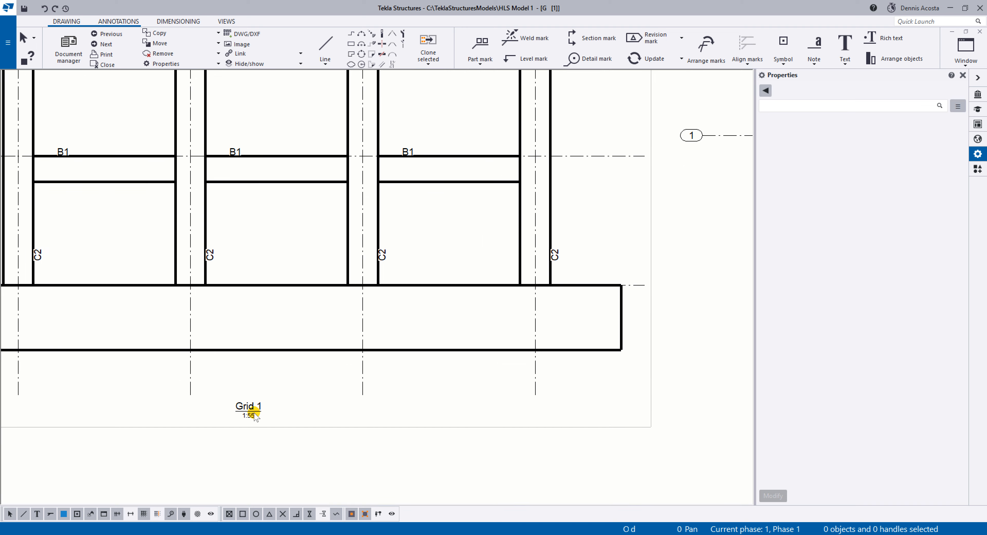
pyautogui.scroll(-2, 253, 414)
pyautogui.scroll(-3, 253, 413)
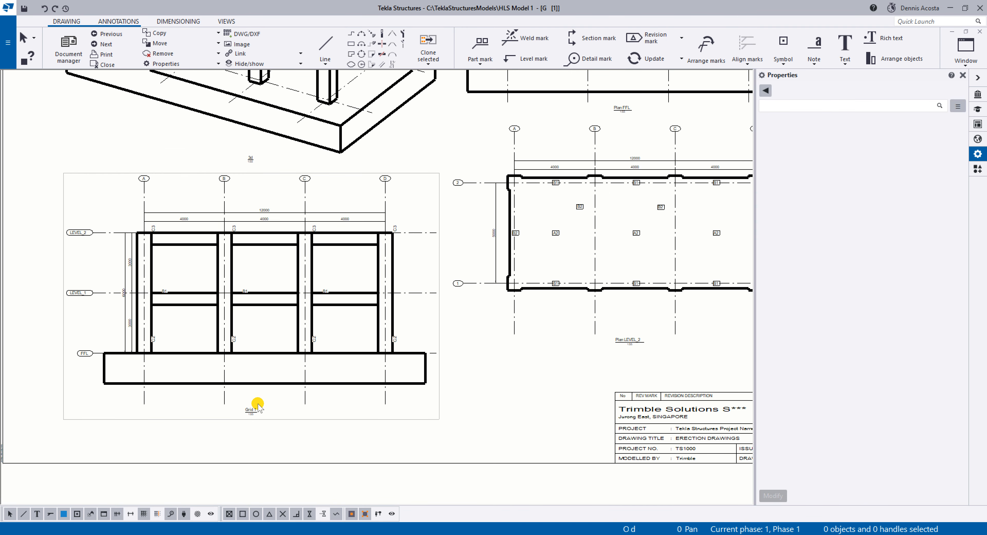
pyautogui.scroll(-4, 324, 346)
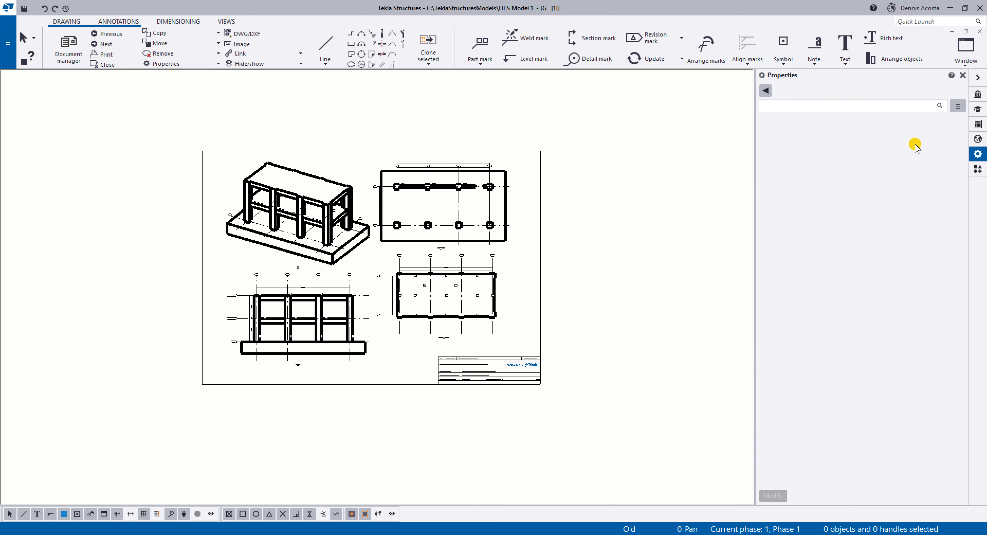
# Close the drawing keeping its changes, and leave only the 3d model view open, filling the workspace.
pyautogui.click(980, 32)
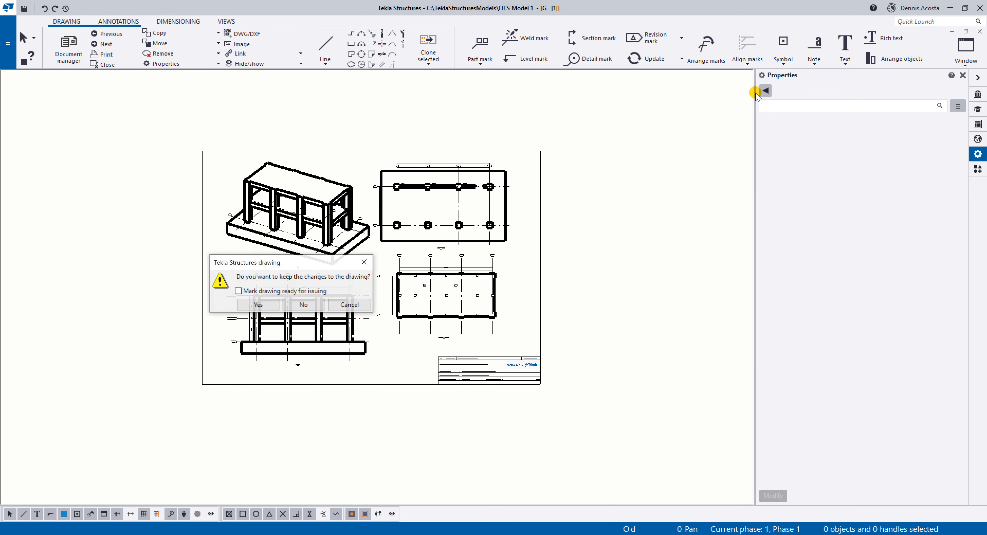
pyautogui.click(259, 304)
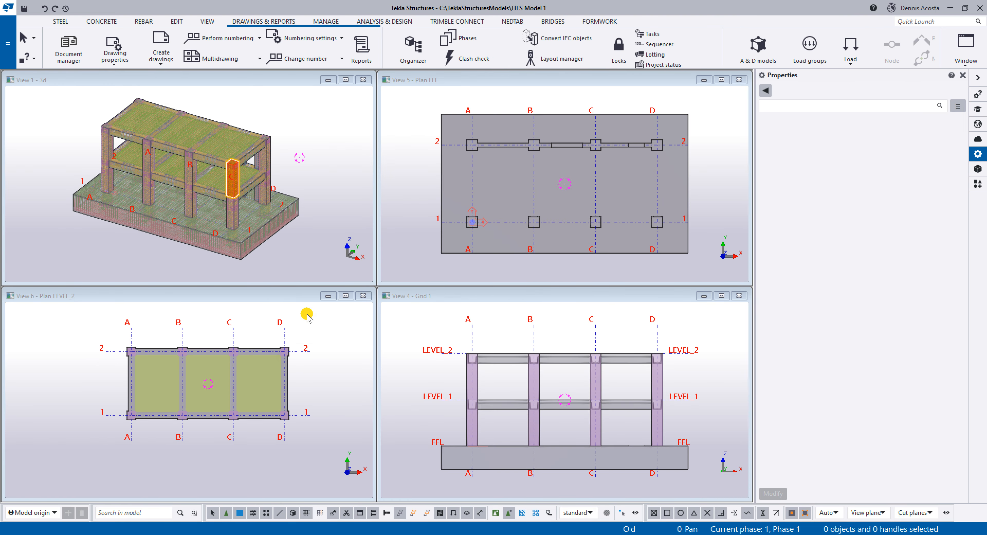
pyautogui.click(739, 79)
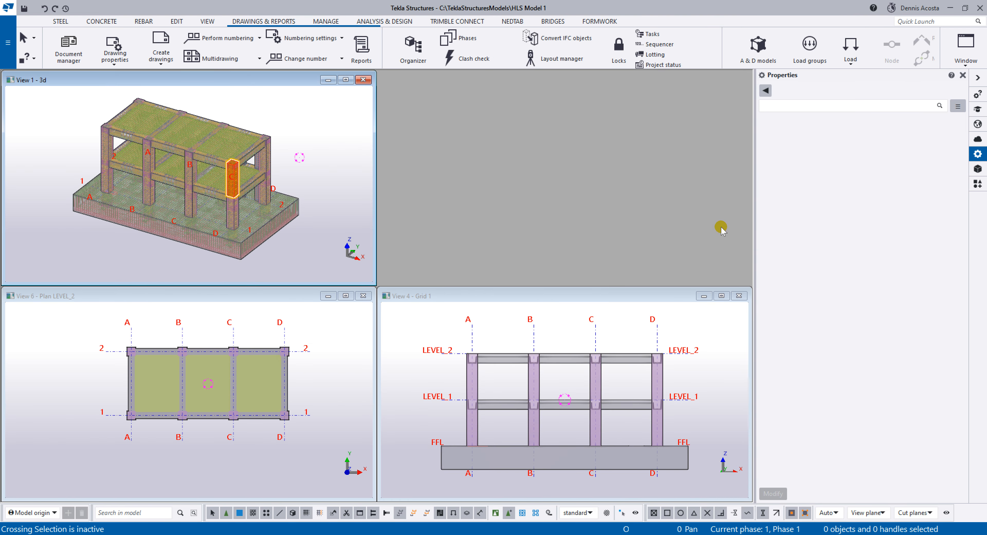
pyautogui.click(739, 295)
pyautogui.click(363, 295)
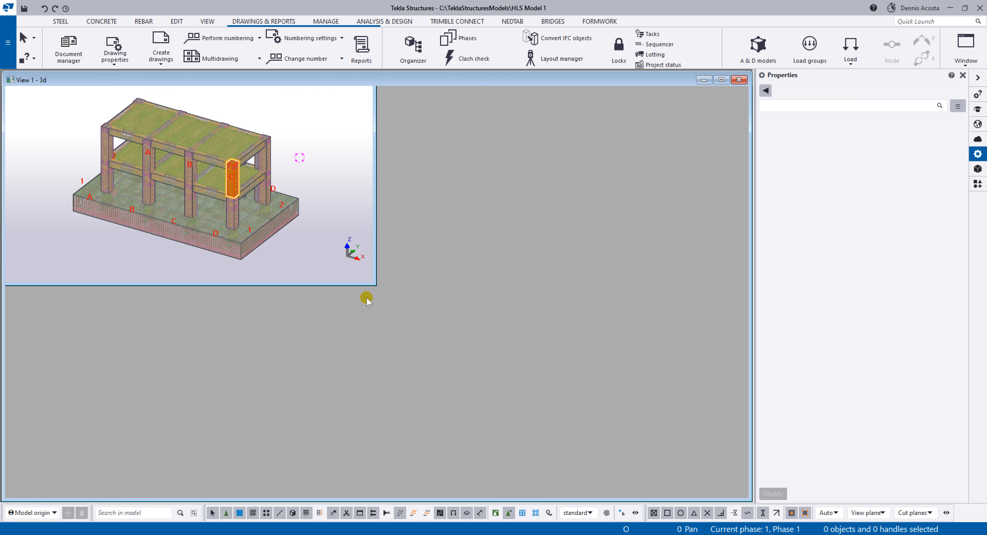
pyautogui.hotkey('ctrl', 't')
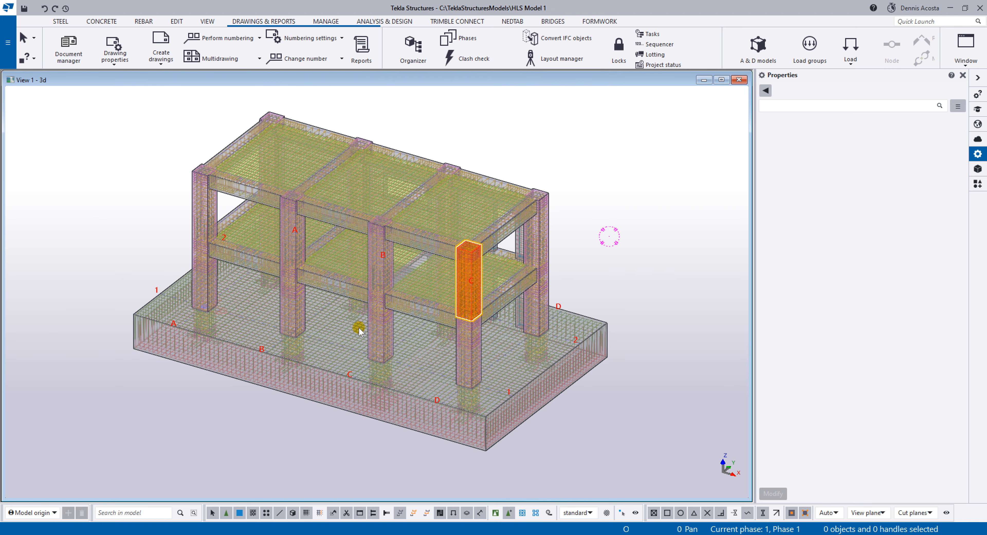
# Start a new general arrangement drawing from the Grid 2 view and set it to open once created.
pyautogui.click(161, 61)
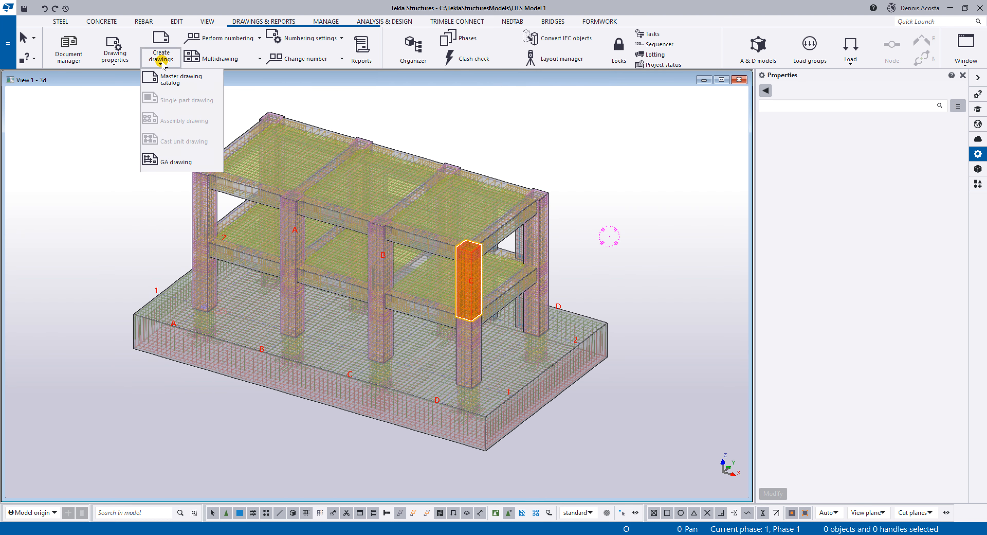
pyautogui.click(170, 162)
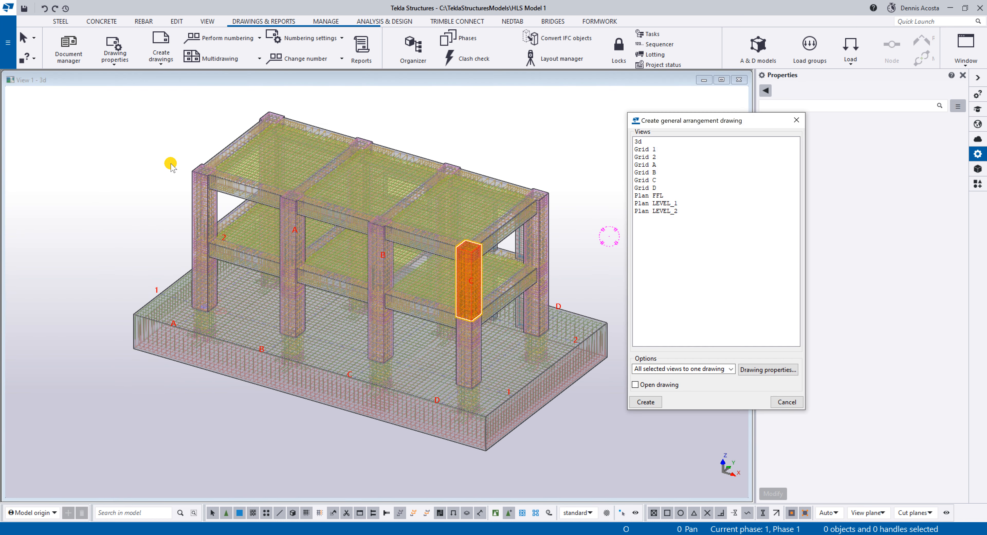
pyautogui.click(647, 157)
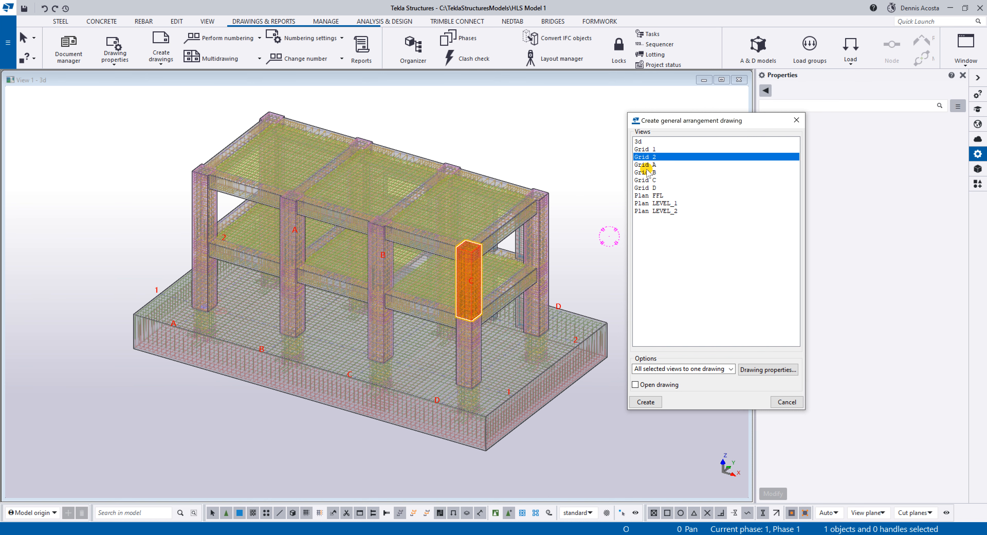
pyautogui.click(636, 384)
# In the drawing properties, set the name to ERECTION DRAWINGS (REBAR) and Title 1 to GRID 2, and apply them.
pyautogui.click(756, 370)
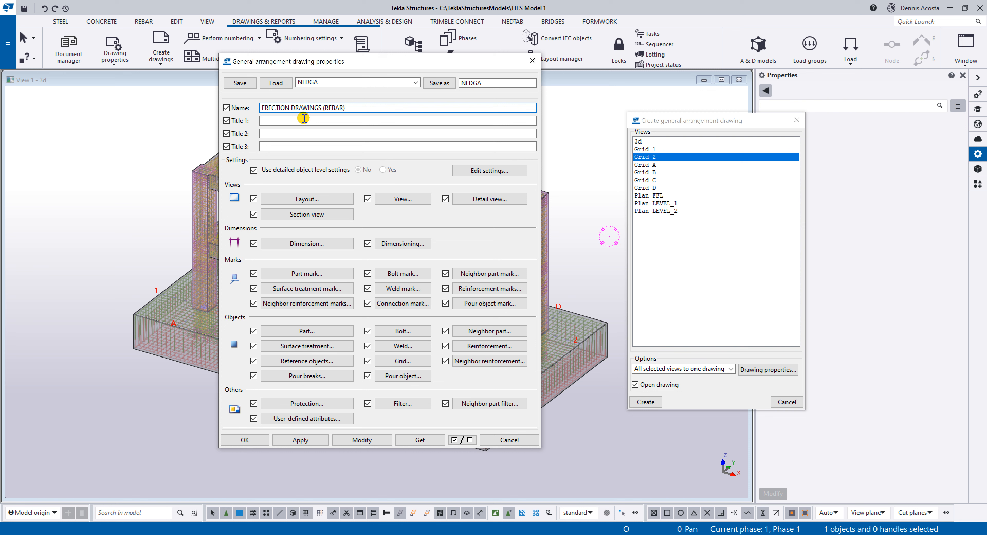
pyautogui.click(295, 121)
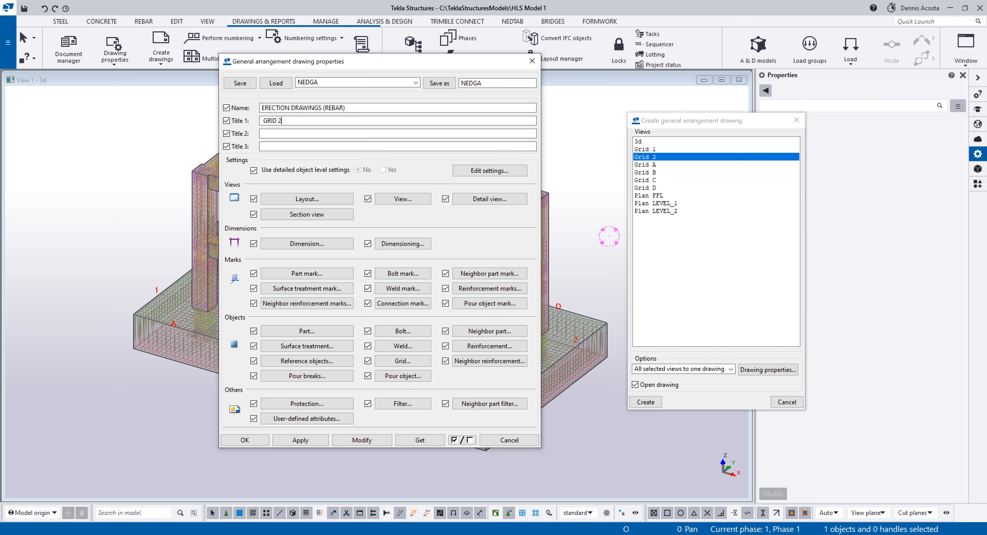
pyautogui.click(293, 441)
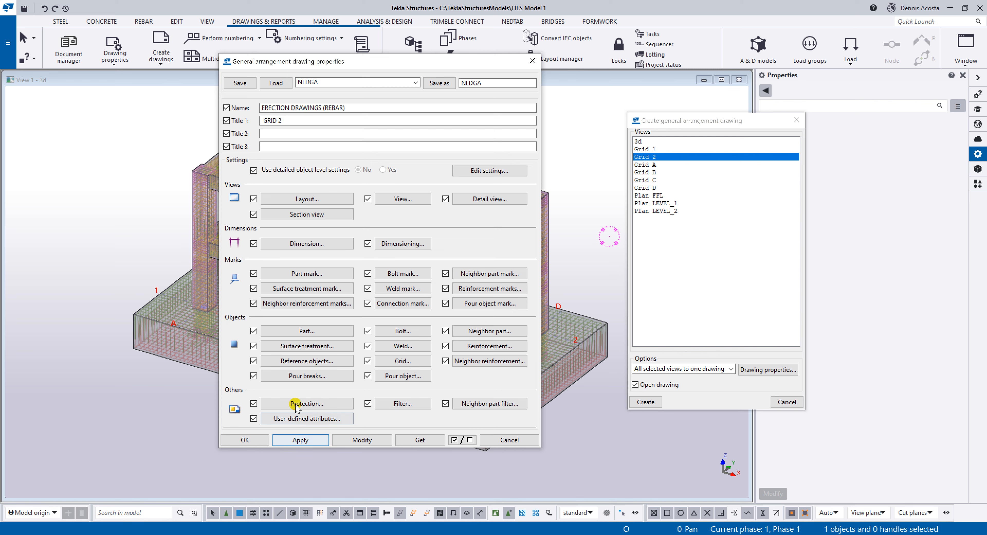
pyautogui.click(254, 440)
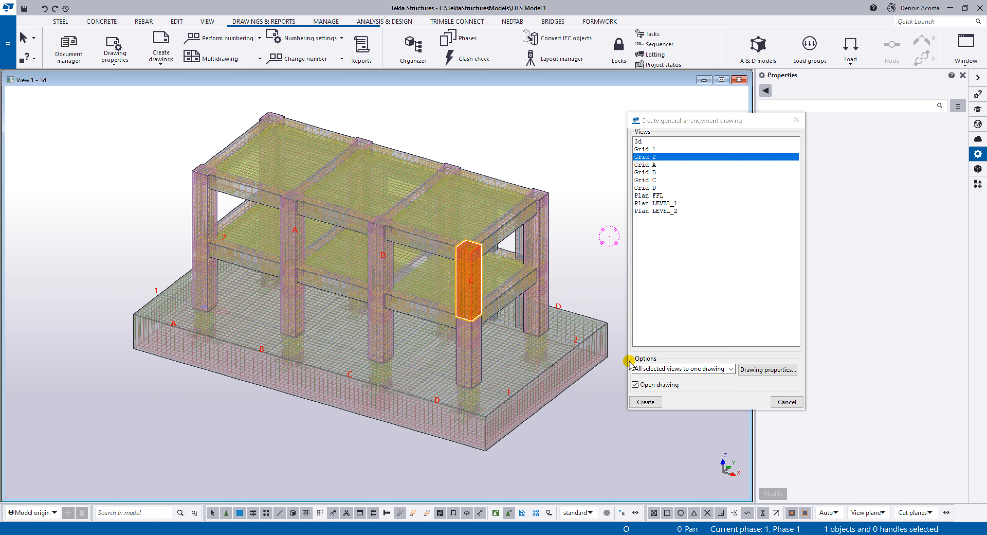
# Create the Grid 2 general arrangement drawing and maximise its window.
pyautogui.click(640, 402)
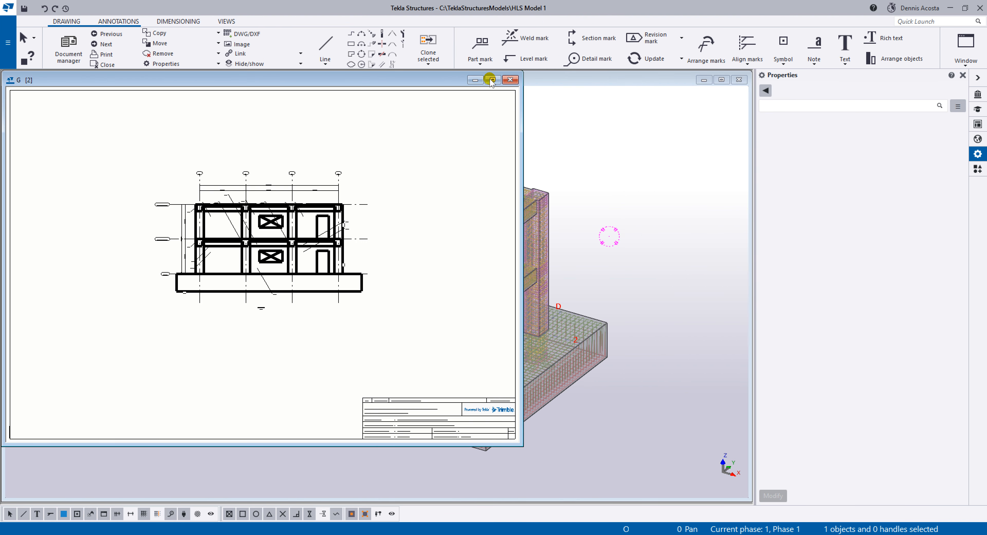
pyautogui.click(493, 80)
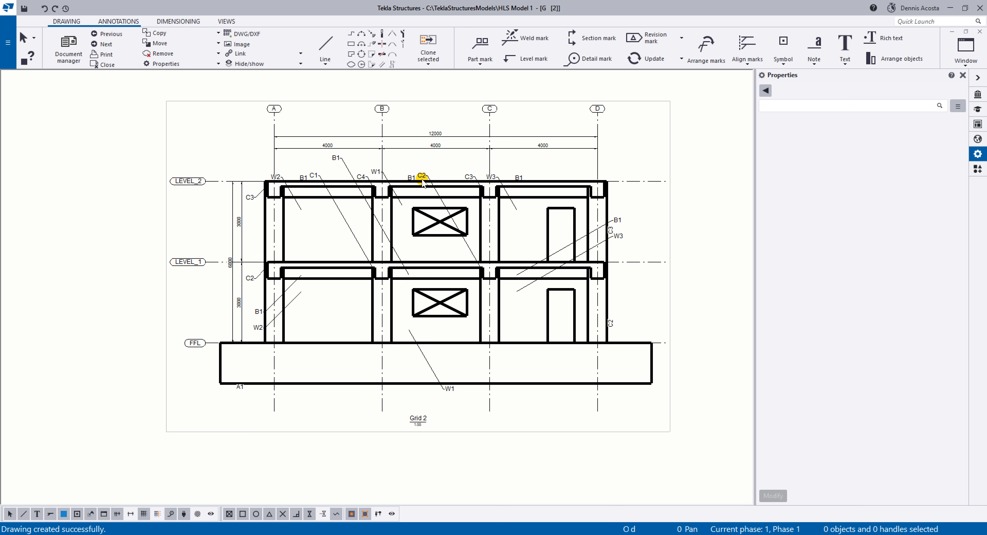
pyautogui.scroll(-3, 419, 179)
pyautogui.scroll(2, 586, 210)
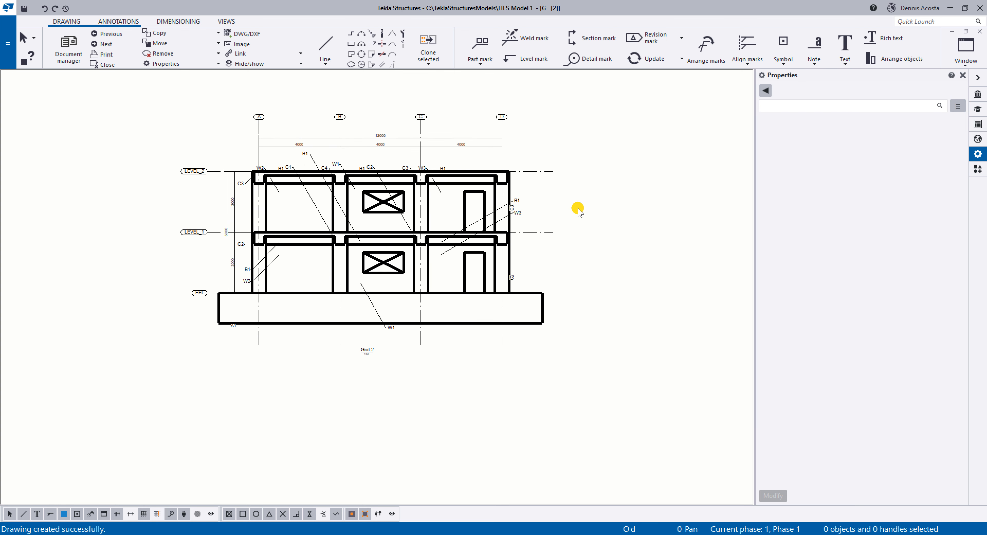
# In the general arrangement drawing properties, remove the assembly position element from the part marks and modify the drawing.
pyautogui.doubleClick(613, 205)
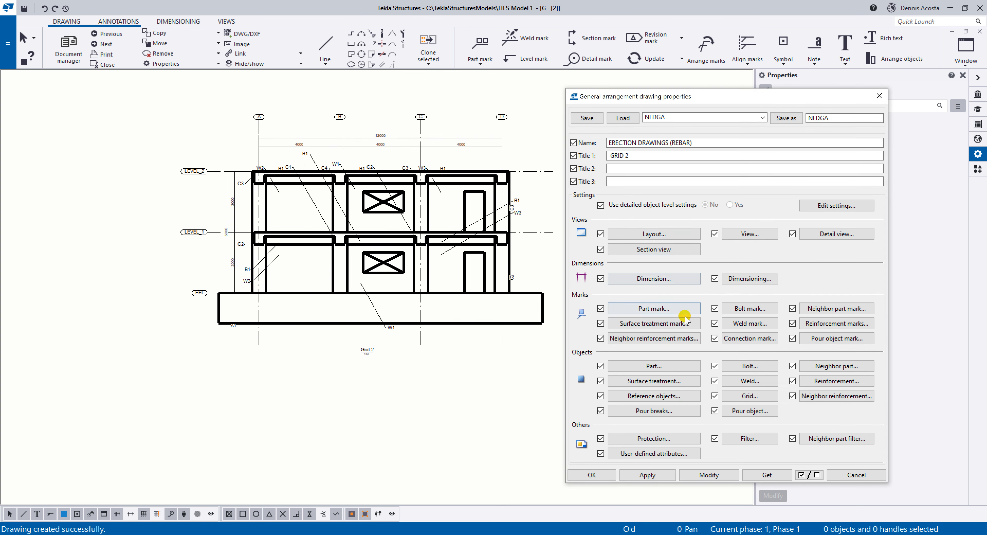
pyautogui.click(672, 307)
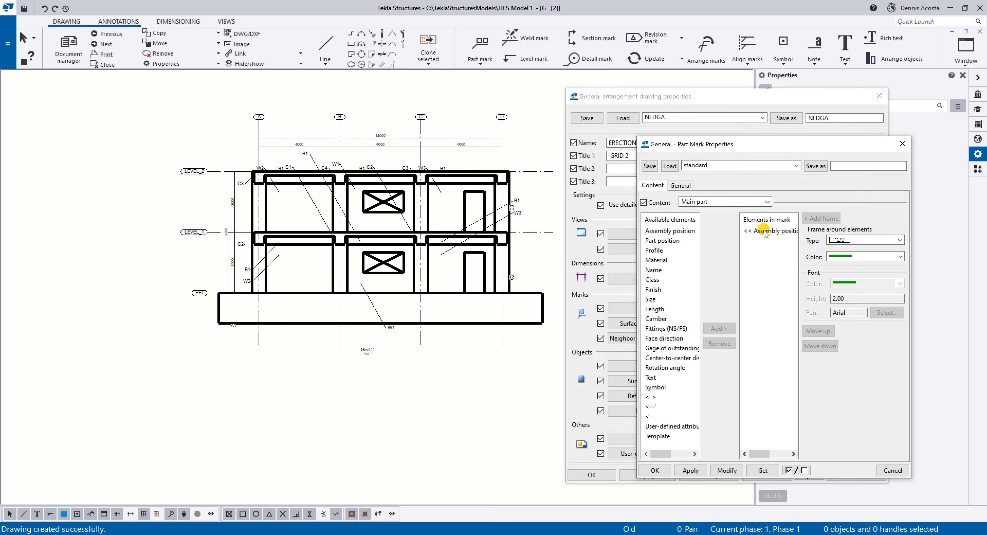
pyautogui.click(751, 258)
pyautogui.click(720, 343)
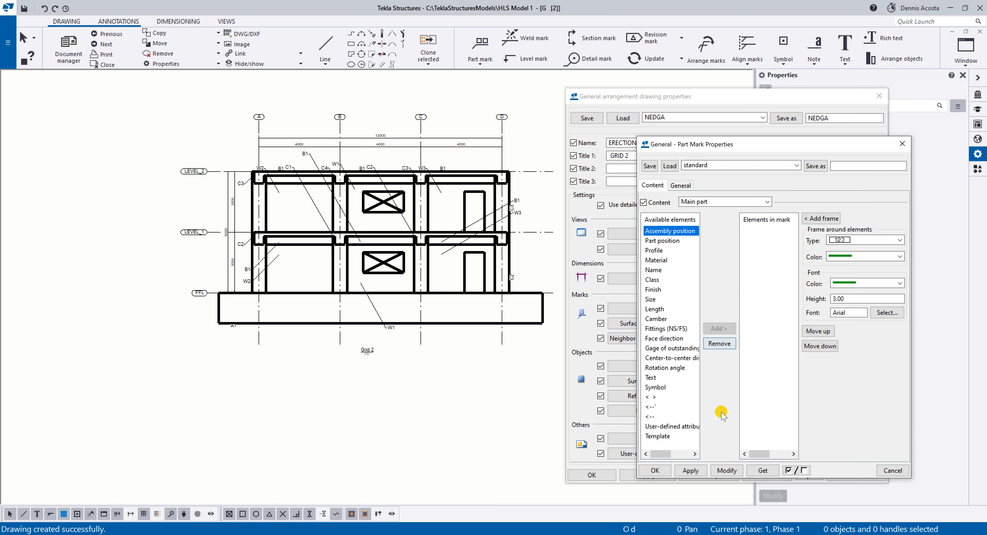
pyautogui.click(727, 469)
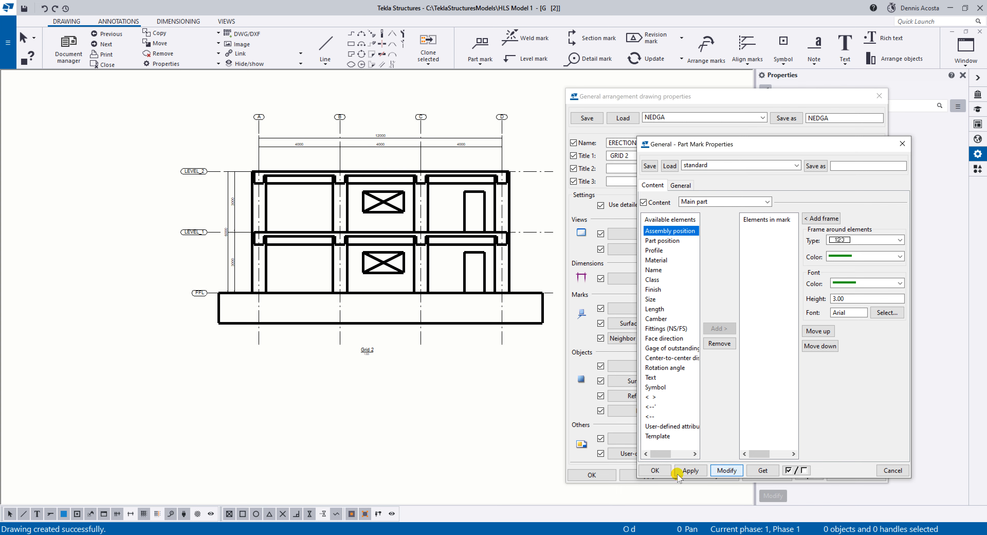
pyautogui.click(656, 469)
pyautogui.click(593, 474)
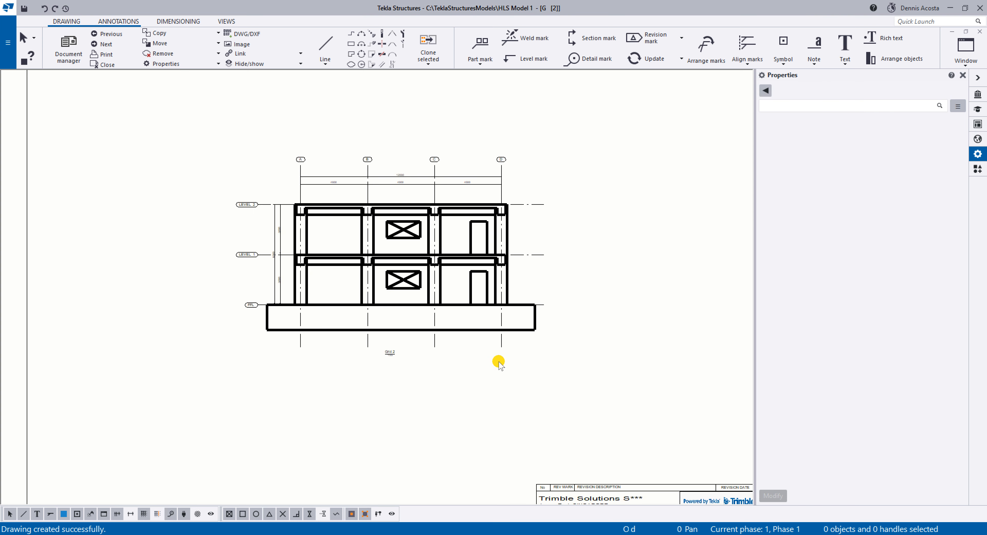
# Set the Grid 2 view's scale to 1/100 and deselect the view.
pyautogui.click(508, 360)
pyautogui.scroll(1, 509, 362)
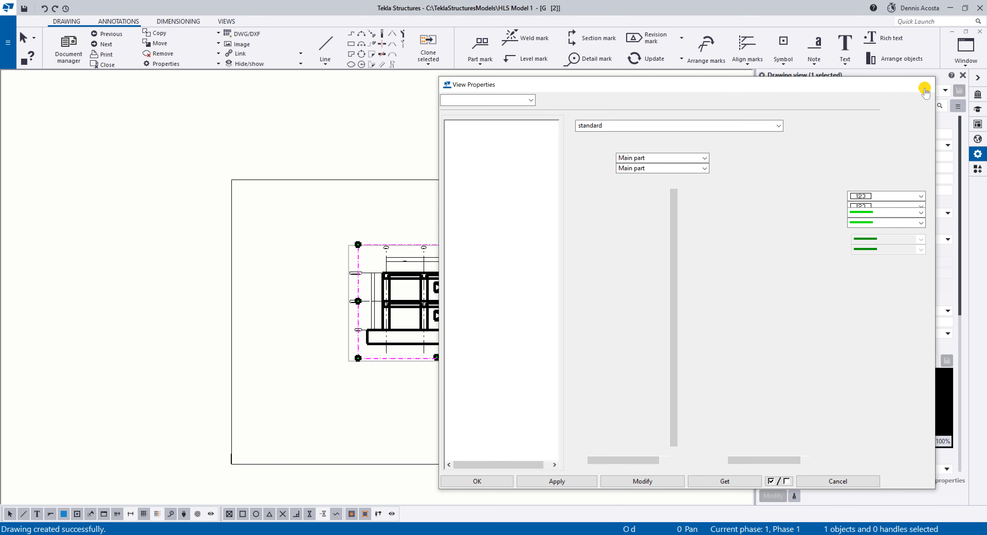
pyautogui.click(919, 86)
pyautogui.scroll(2, 523, 266)
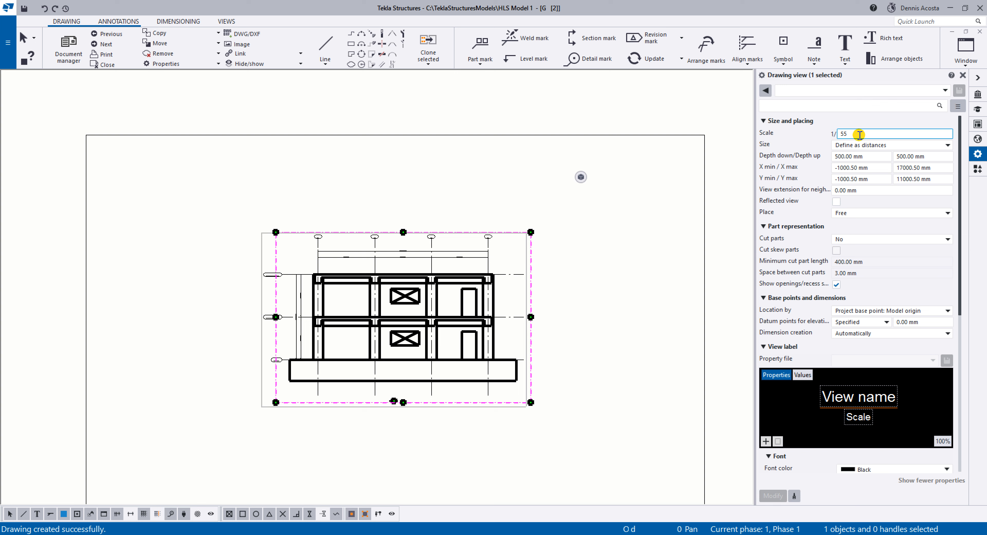
pyautogui.click(845, 133)
pyautogui.doubleClick(845, 133)
pyautogui.write('100')
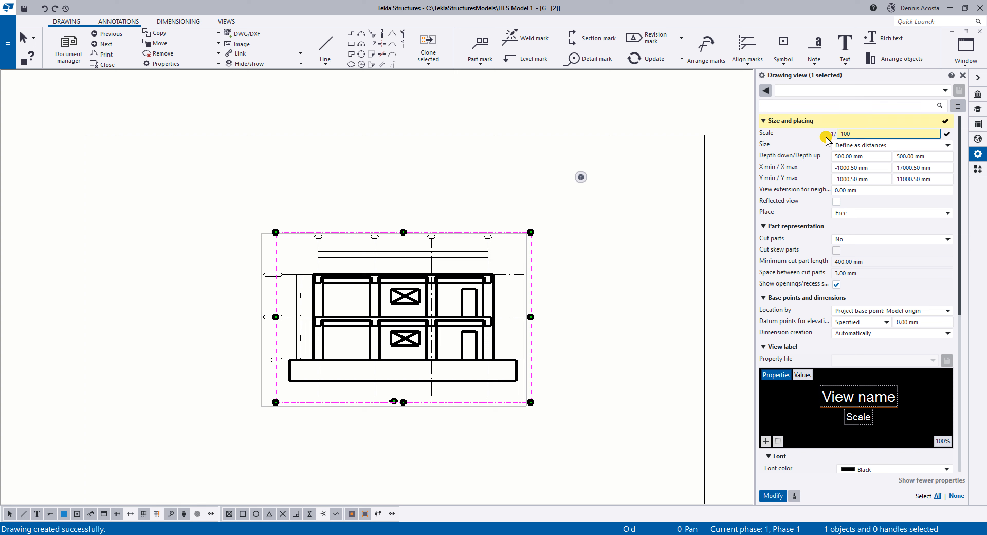
pyautogui.press('Return')
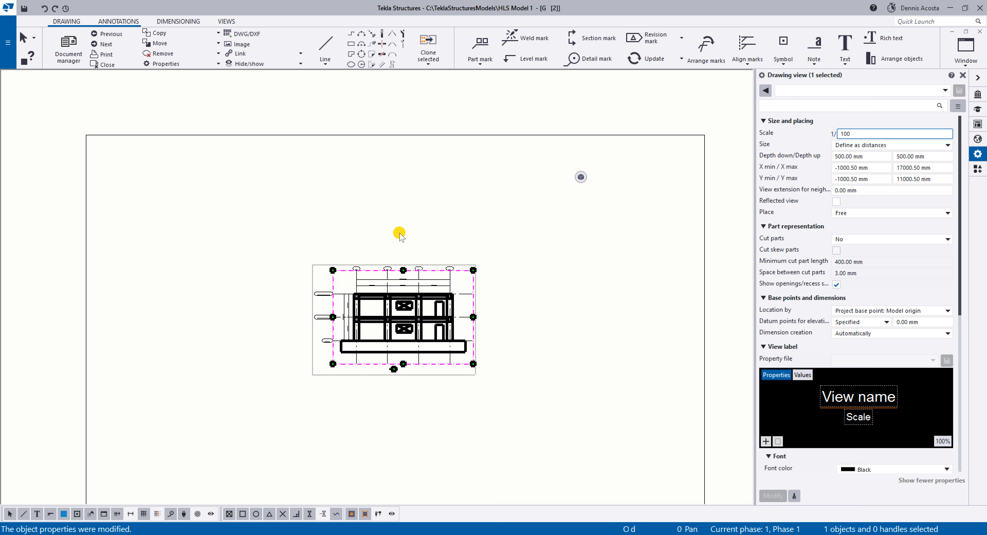
pyautogui.click(400, 235)
pyautogui.click(420, 374)
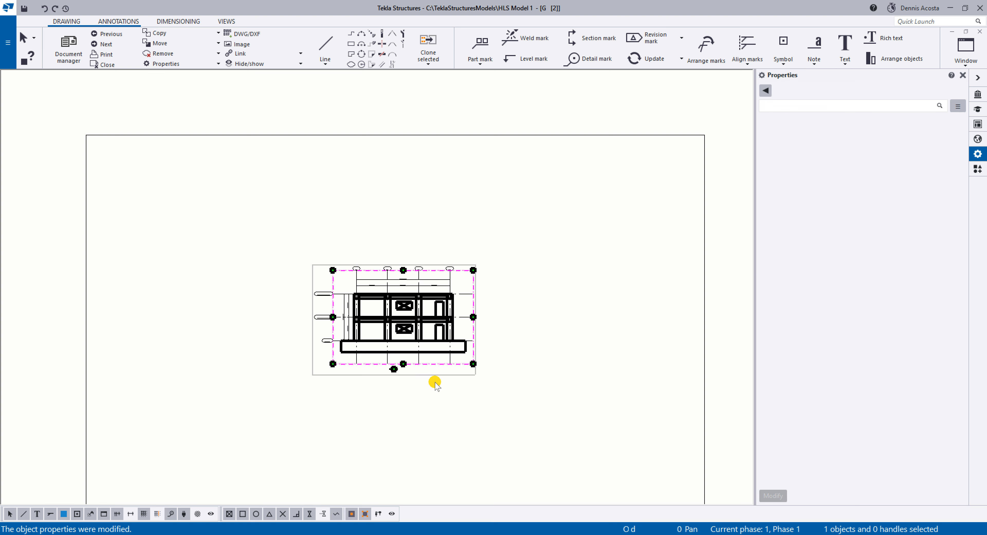
pyautogui.moveTo(456, 381); pyautogui.dragTo(423, 306, button='middle')
pyautogui.scroll(-1, 422, 306)
pyautogui.moveTo(416, 304)
pyautogui.mouseDown()
pyautogui.moveTo(315, 358)
pyautogui.moveTo(216, 452)
pyautogui.moveTo(222, 459)
pyautogui.mouseUp()
pyautogui.scroll(2, 169, 407)
pyautogui.scroll(5, 192, 384)
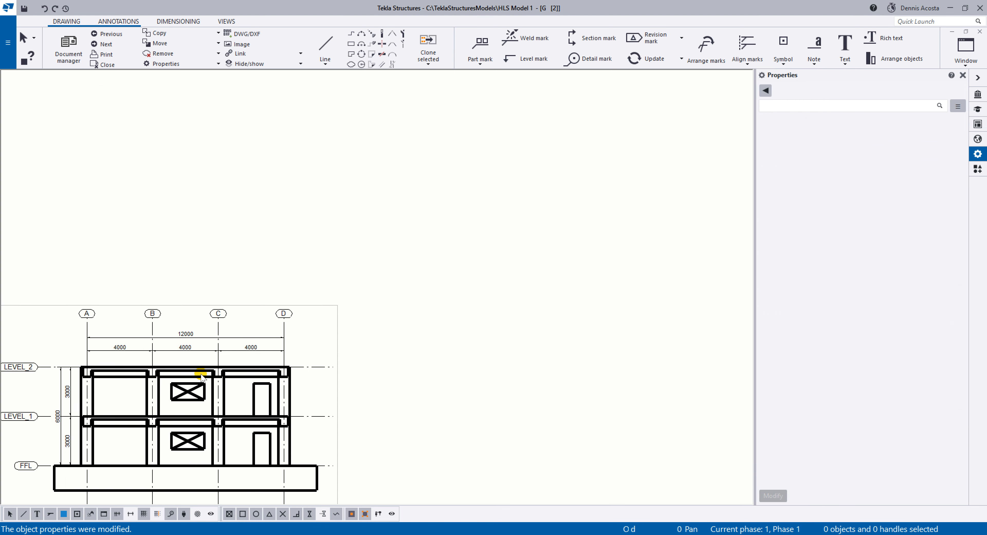
pyautogui.moveTo(190, 385); pyautogui.dragTo(285, 361, button='middle')
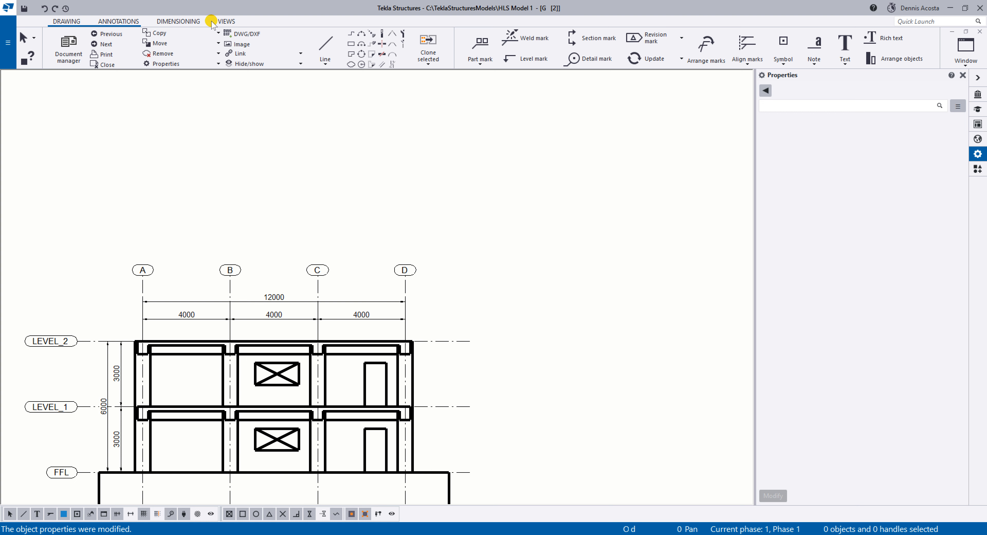
pyautogui.click(225, 23)
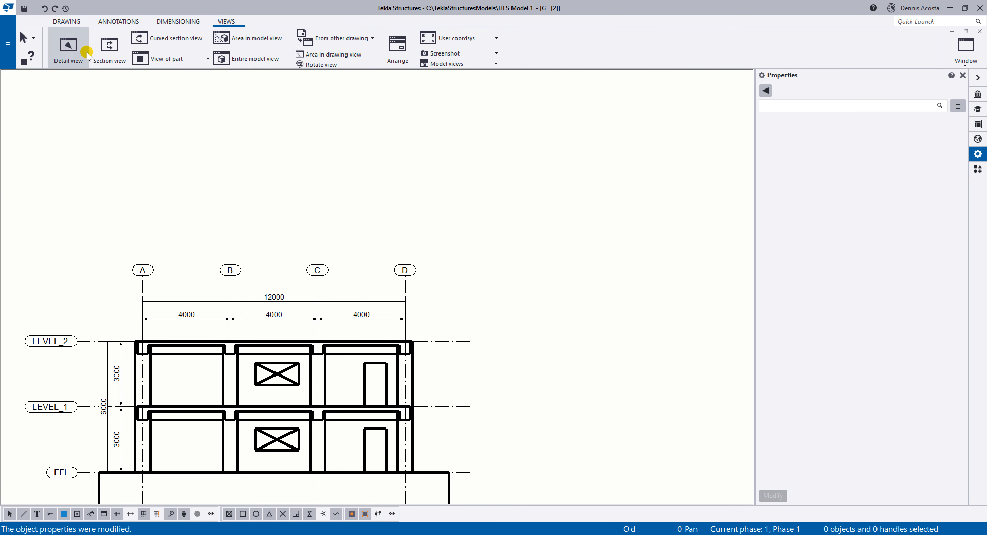
pyautogui.click(69, 48)
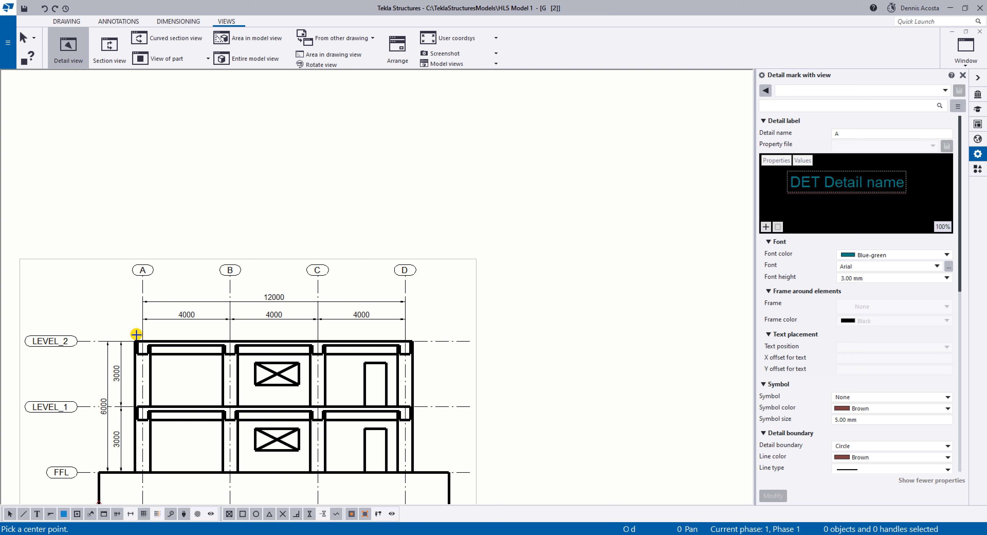
pyautogui.scroll(1, 144, 346)
pyautogui.click(127, 334)
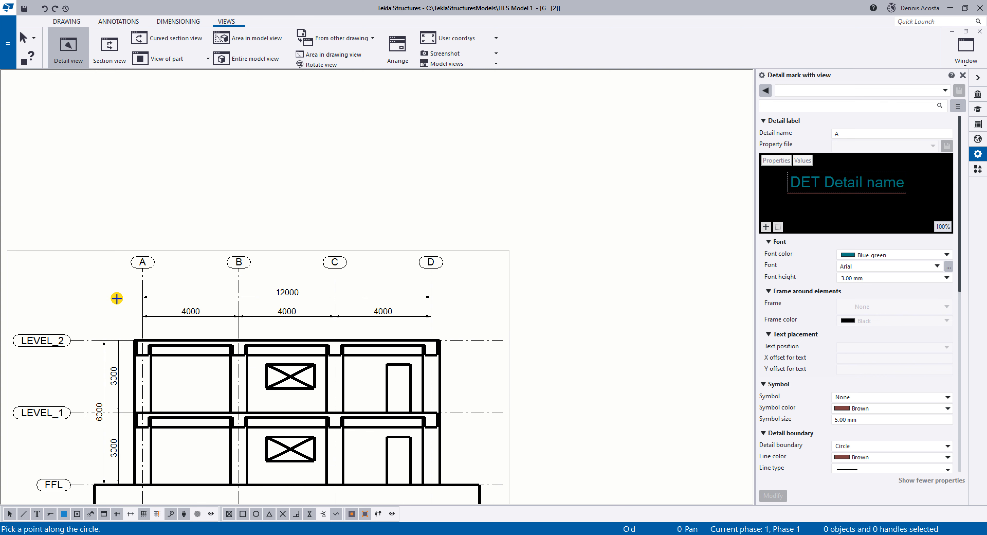
pyautogui.click(116, 338)
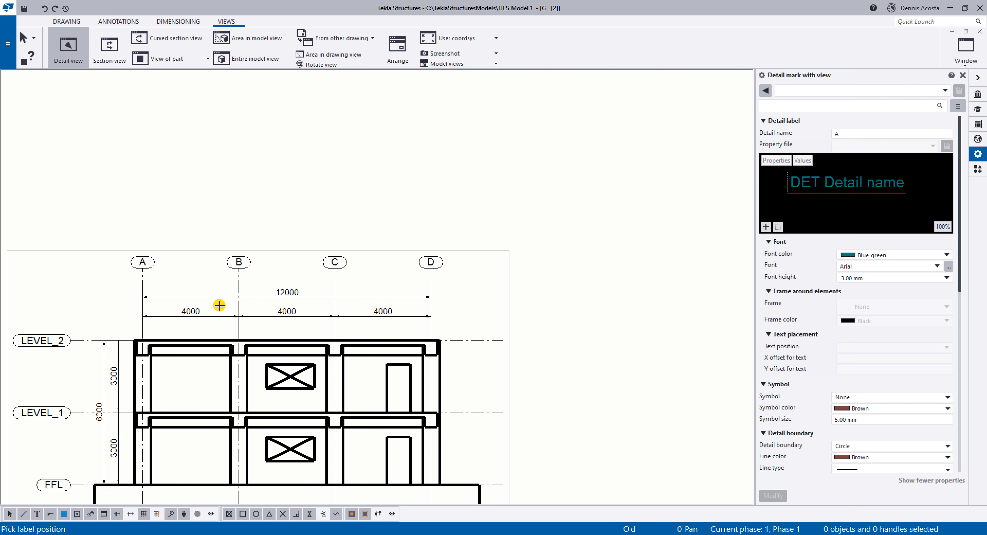
pyautogui.rightClick(221, 261)
pyautogui.click(248, 266)
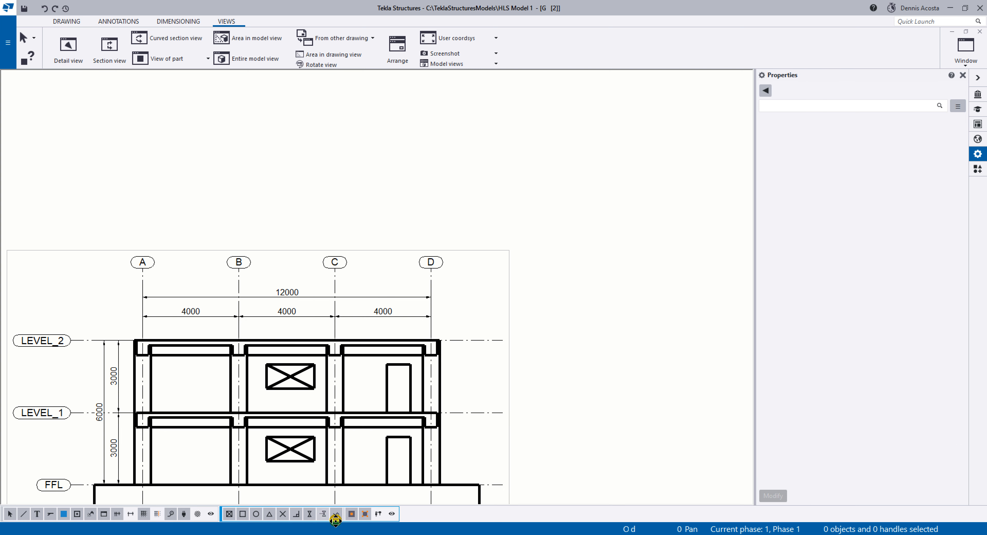
# Create detail view A with a small circle around the Level 2 beam end at grid D, placing its label and view beside it.
pyautogui.scroll(5, 410, 406)
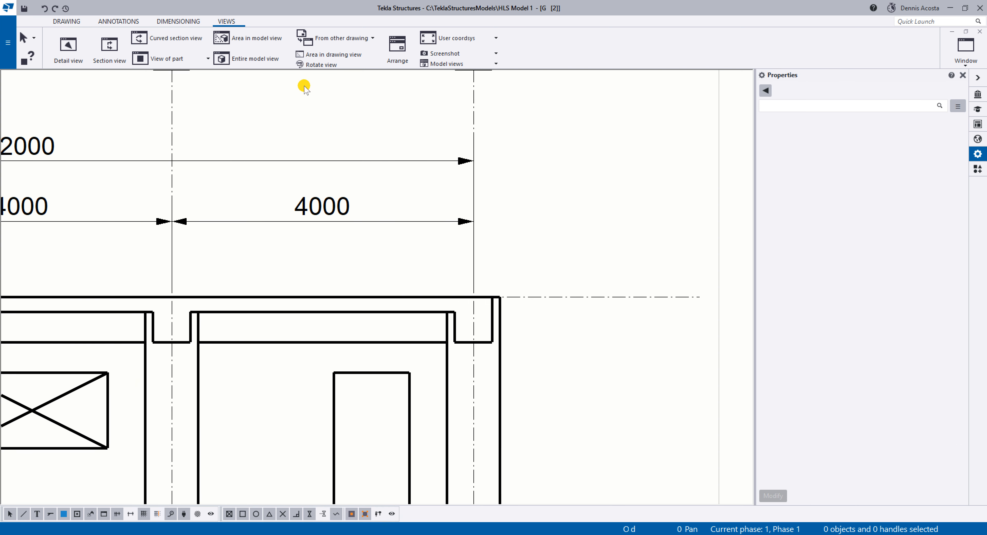
pyautogui.click(68, 47)
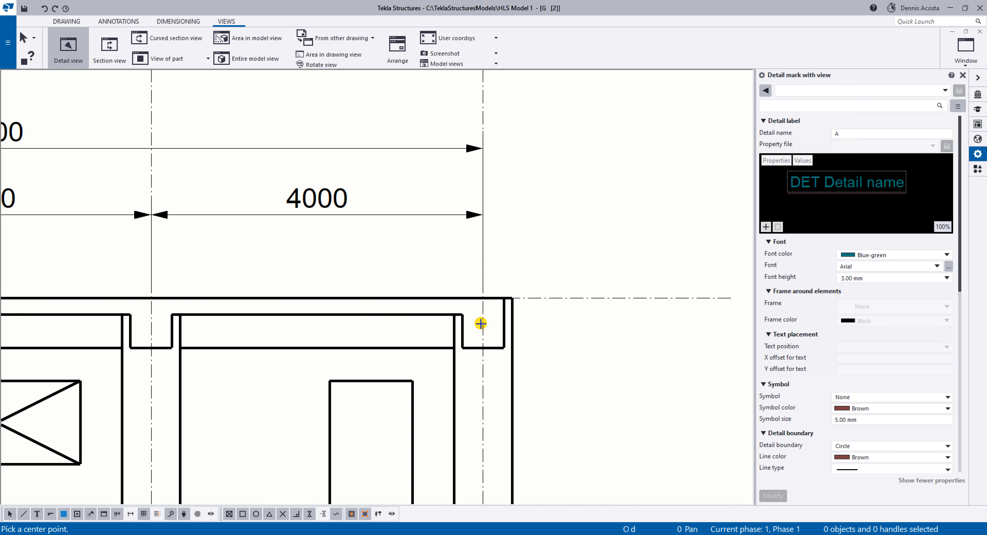
pyautogui.click(482, 324)
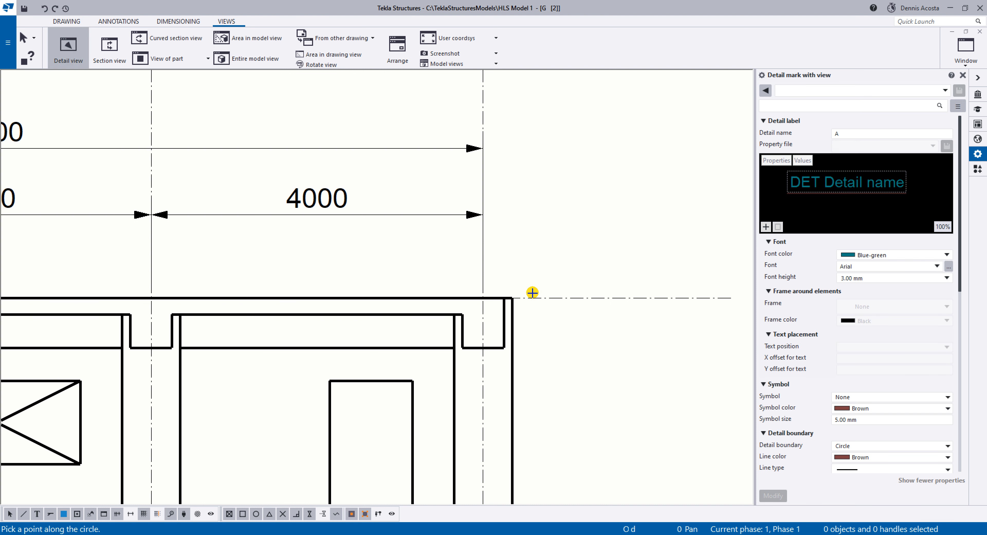
pyautogui.click(483, 298)
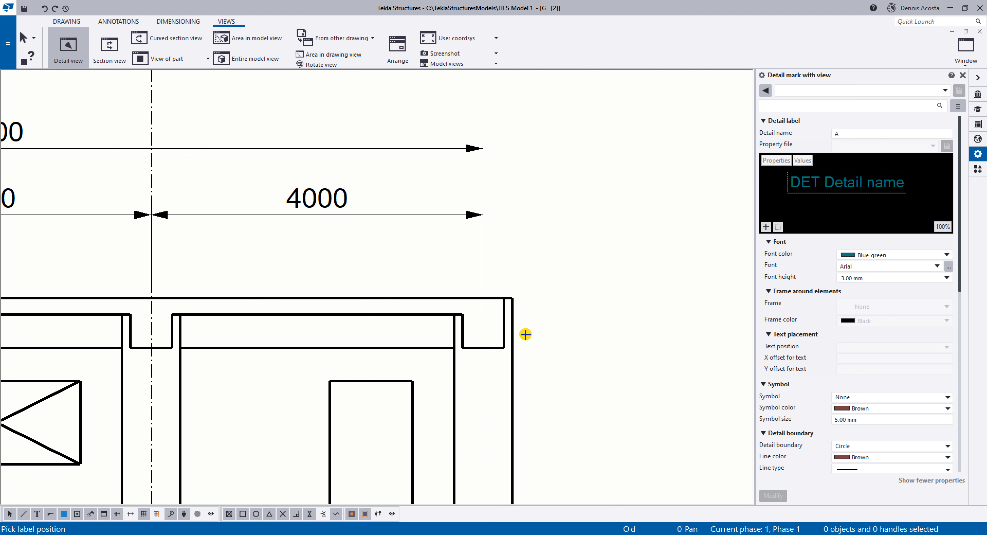
pyautogui.click(543, 281)
pyautogui.click(606, 274)
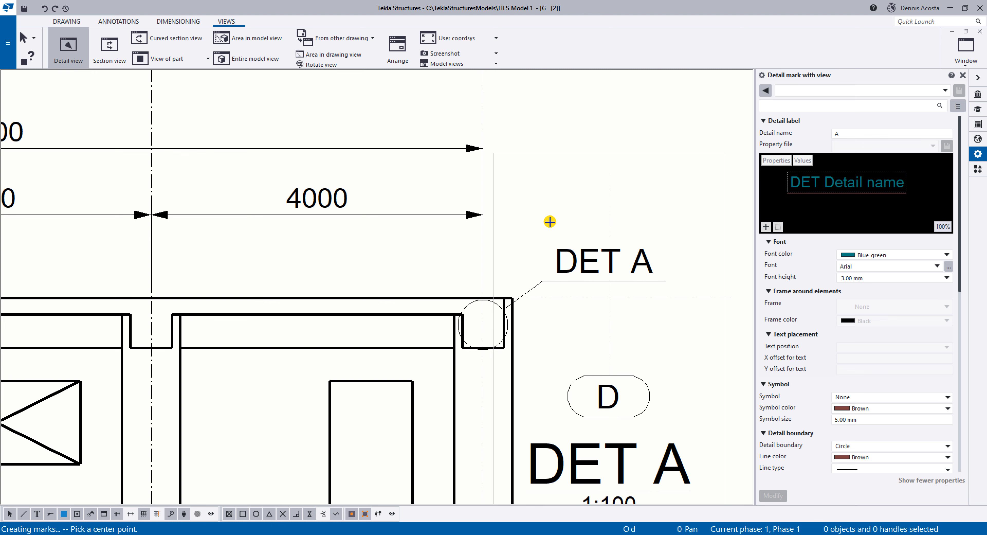
pyautogui.rightClick(544, 215)
pyautogui.click(558, 226)
# Move the DET A detail view clear of the Grid 2 view, up into the empty sheet area.
pyautogui.scroll(-3, 584, 198)
pyautogui.click(636, 197)
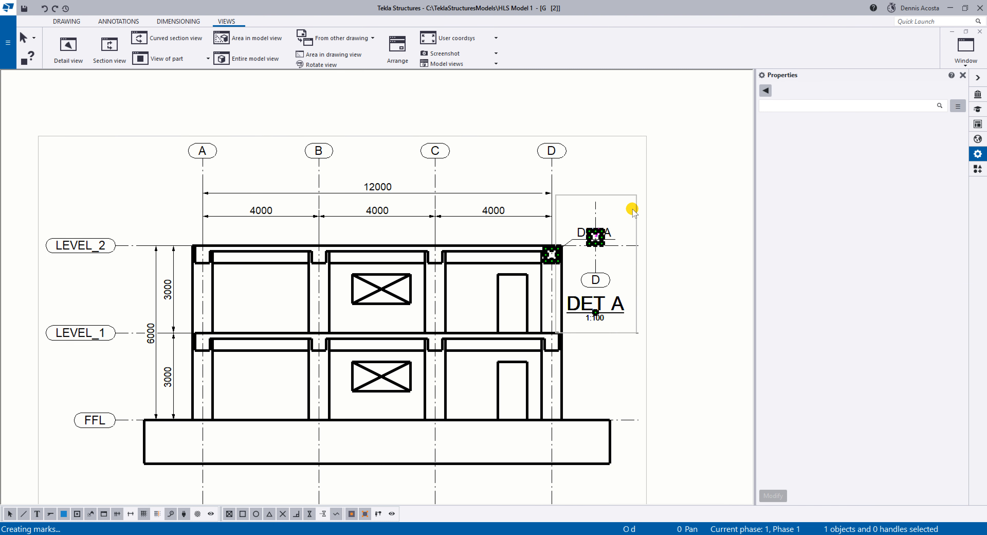
pyautogui.moveTo(635, 209); pyautogui.dragTo(735, 129)
pyautogui.moveTo(702, 154); pyautogui.dragTo(586, 214, button='middle')
pyautogui.scroll(-1, 587, 214)
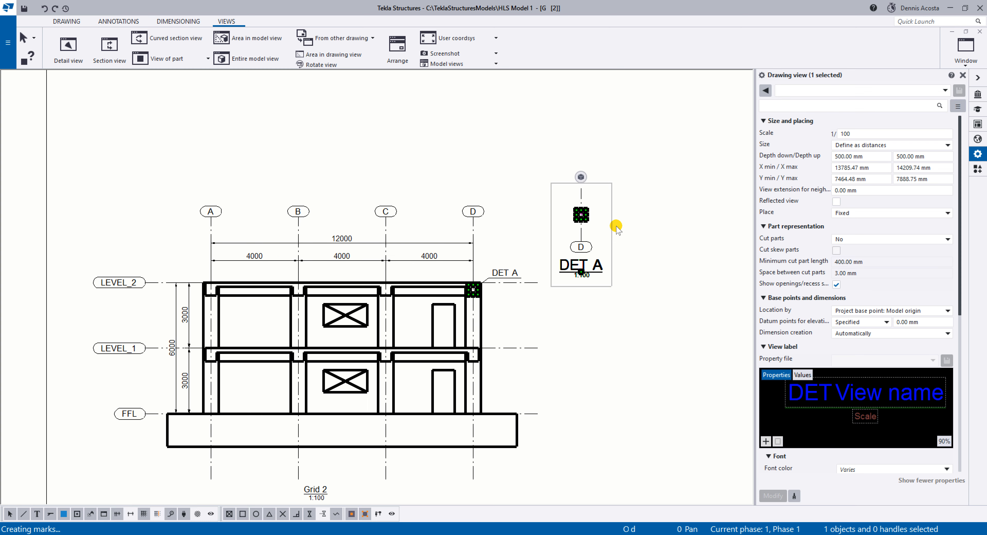
pyautogui.moveTo(612, 226); pyautogui.dragTo(635, 193)
# Examine the properties of the DET A detail mark and its detail view, including label, symbol, line and placement settings.
pyautogui.click(493, 306)
pyautogui.scroll(5, 475, 286)
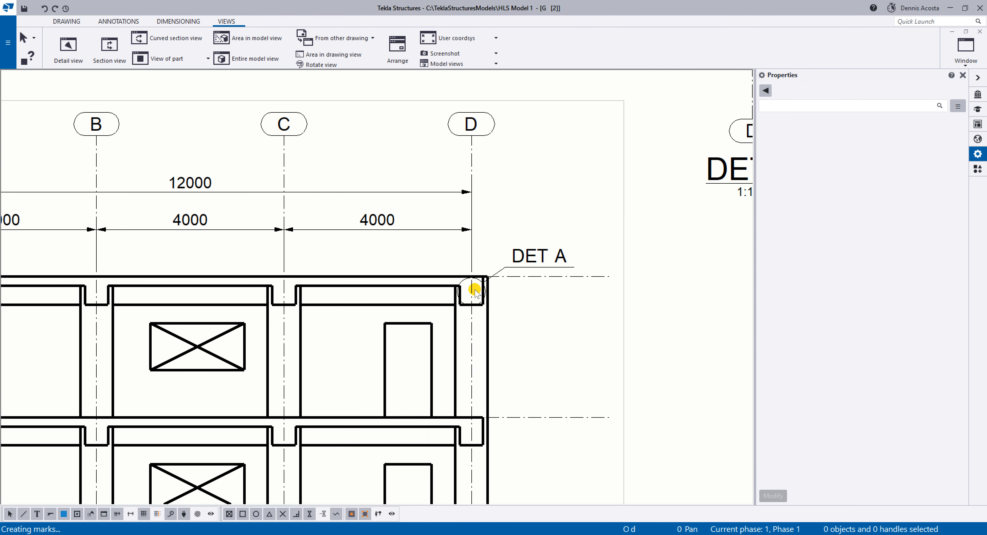
pyautogui.click(475, 280)
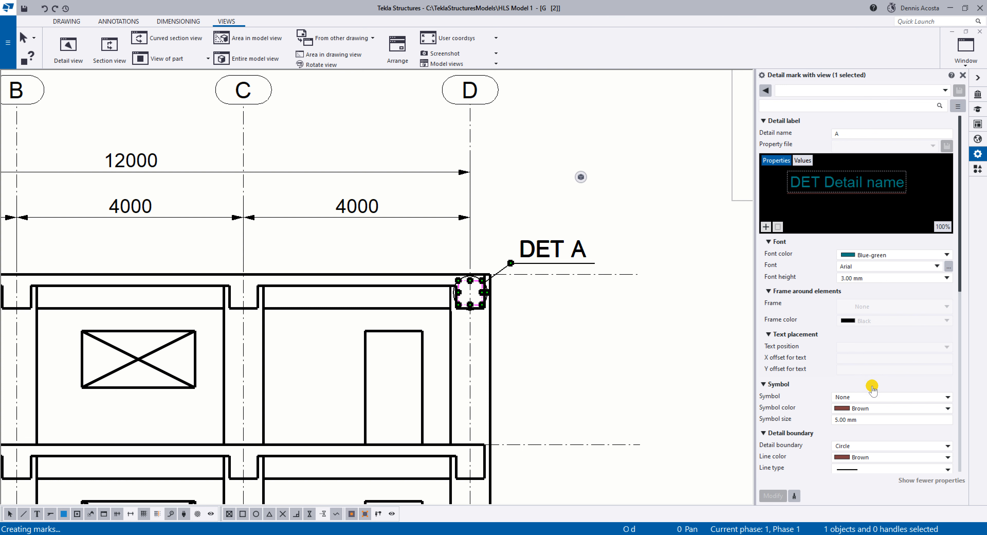
pyautogui.scroll(-10, 824, 410)
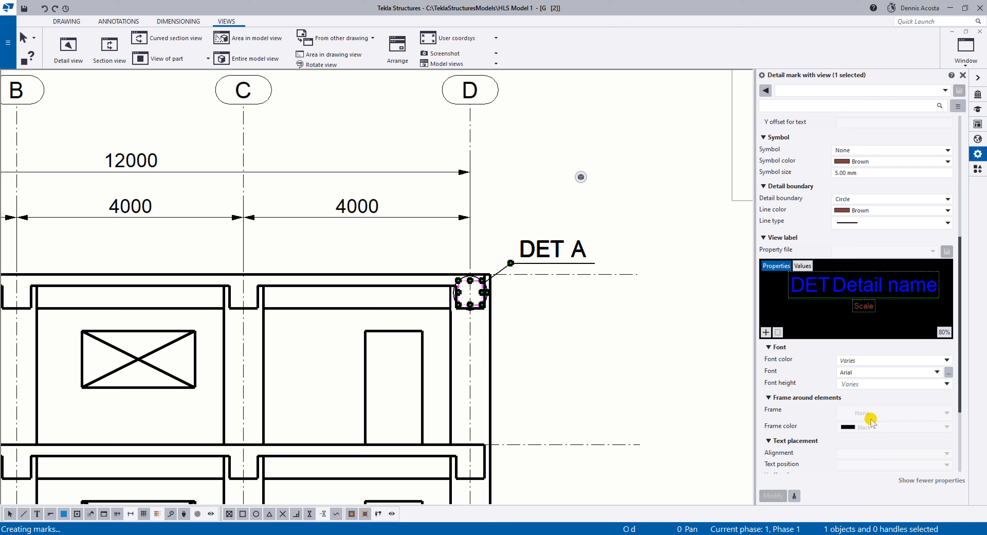
pyautogui.scroll(-5, 872, 418)
pyautogui.click(875, 416)
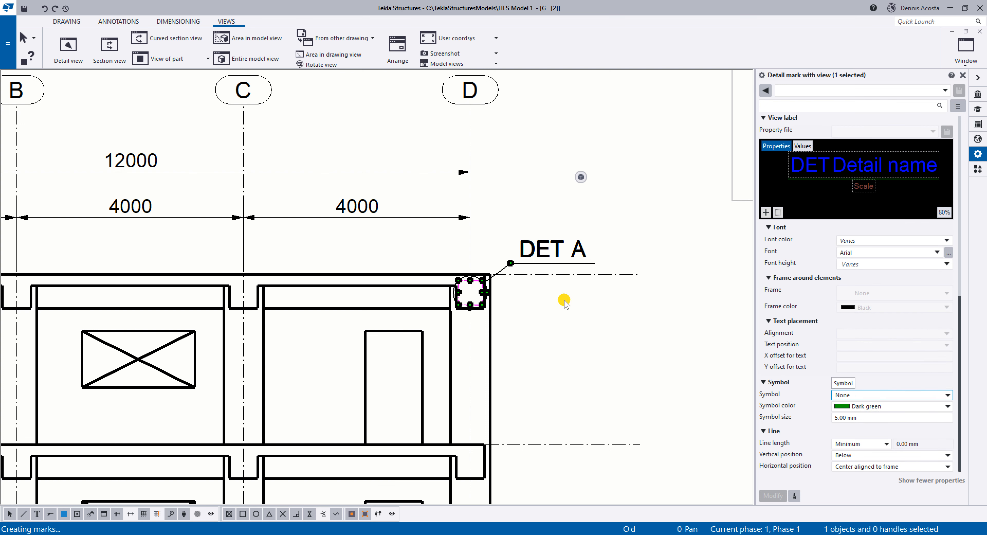
pyautogui.click(523, 276)
pyautogui.click(527, 253)
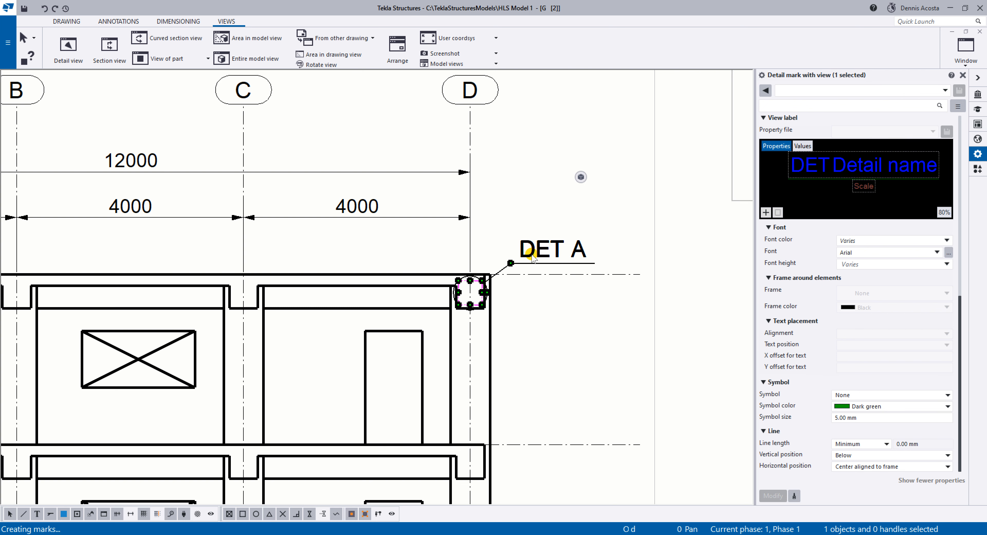
pyautogui.moveTo(600, 226)
pyautogui.mouseDown(button='middle')
pyautogui.moveTo(393, 321)
pyautogui.moveTo(336, 388)
pyautogui.mouseUp(button='middle')
pyautogui.scroll(-1, 336, 388)
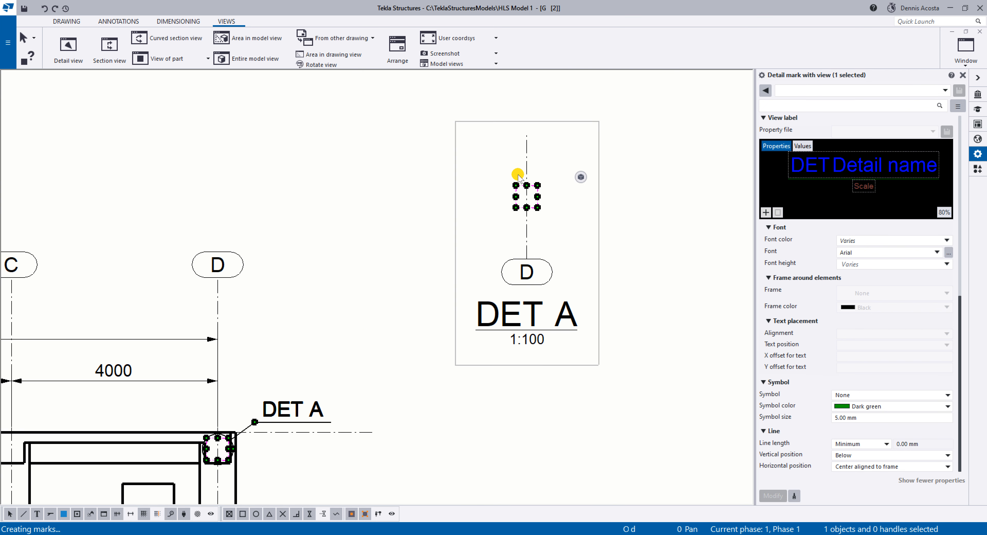
pyautogui.click(597, 218)
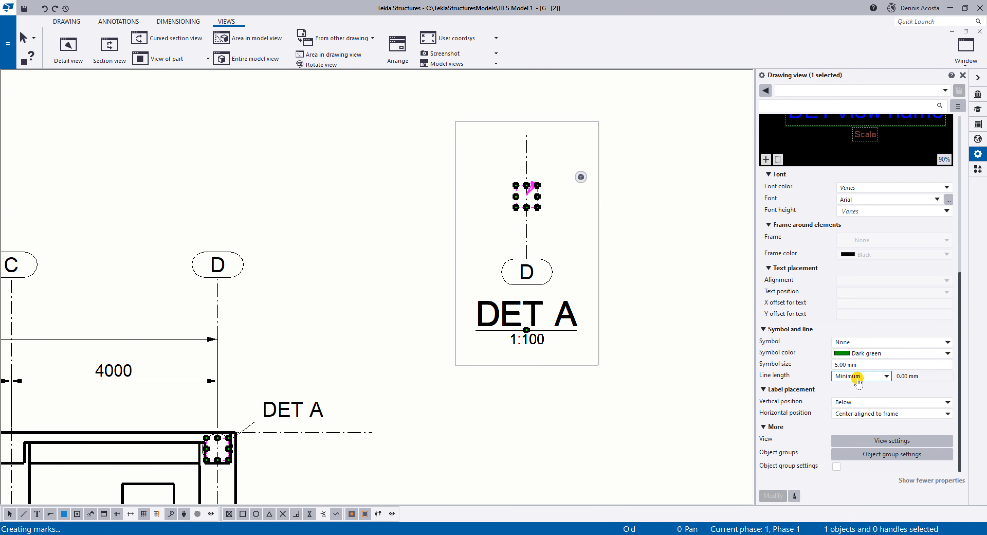
pyautogui.scroll(10, 871, 416)
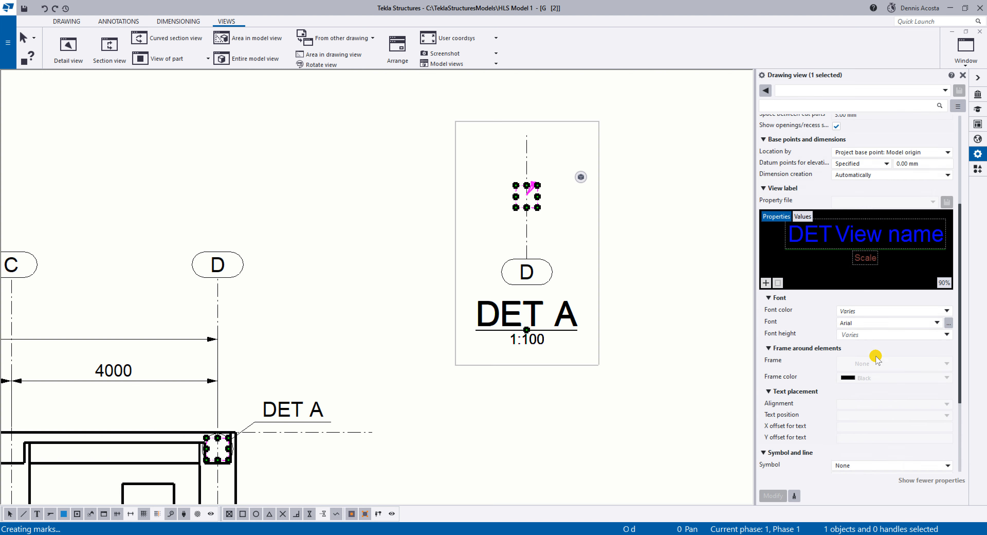
pyautogui.scroll(-4, 872, 363)
pyautogui.scroll(2, 872, 363)
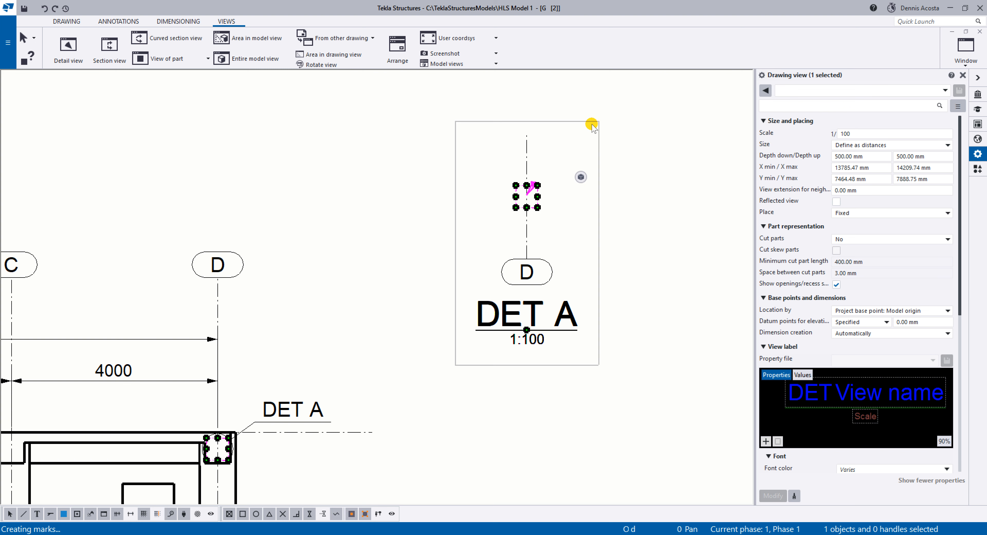
pyautogui.moveTo(246, 393); pyautogui.dragTo(354, 276, button='middle')
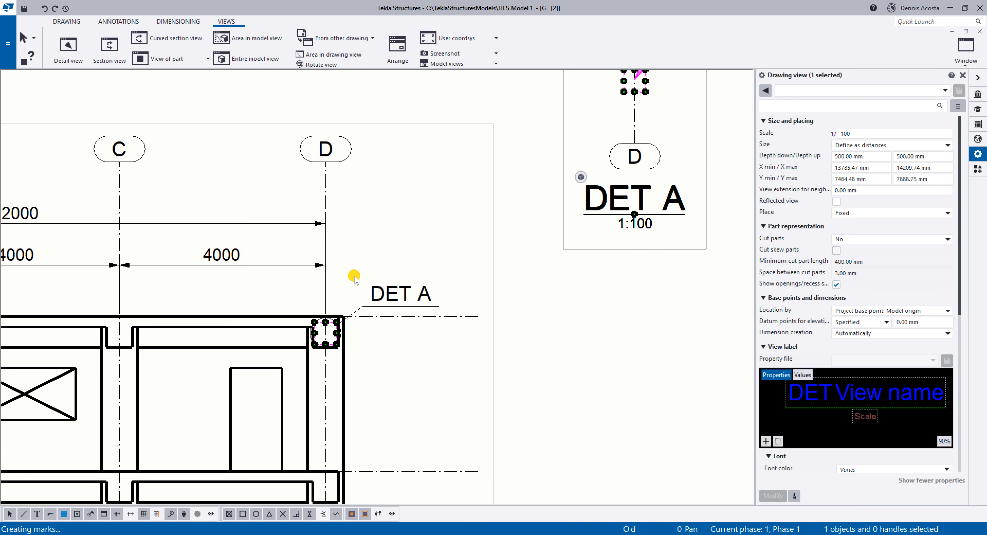
# Choose Rectangle as the detail boundary in the DET A mark's properties.
pyautogui.click(373, 302)
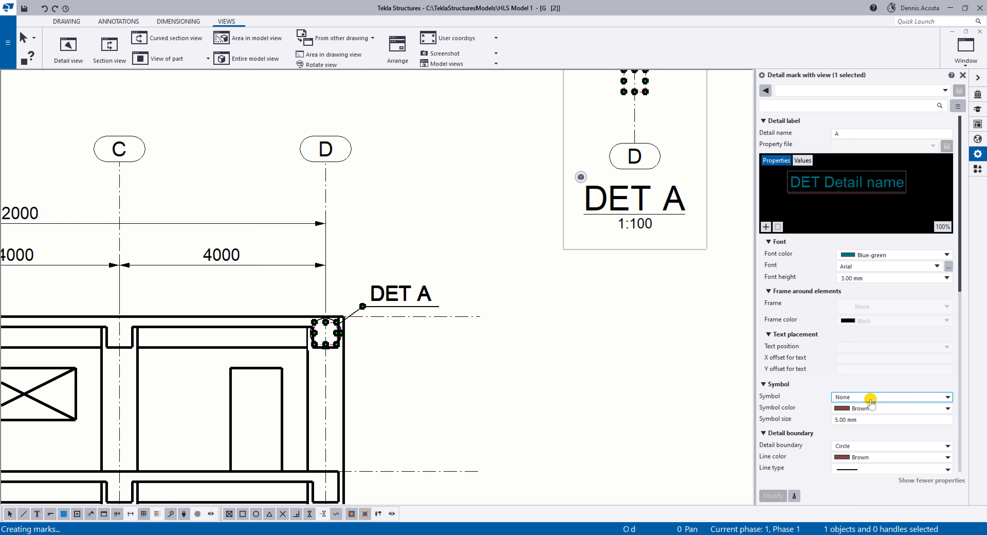
pyautogui.scroll(-3, 871, 400)
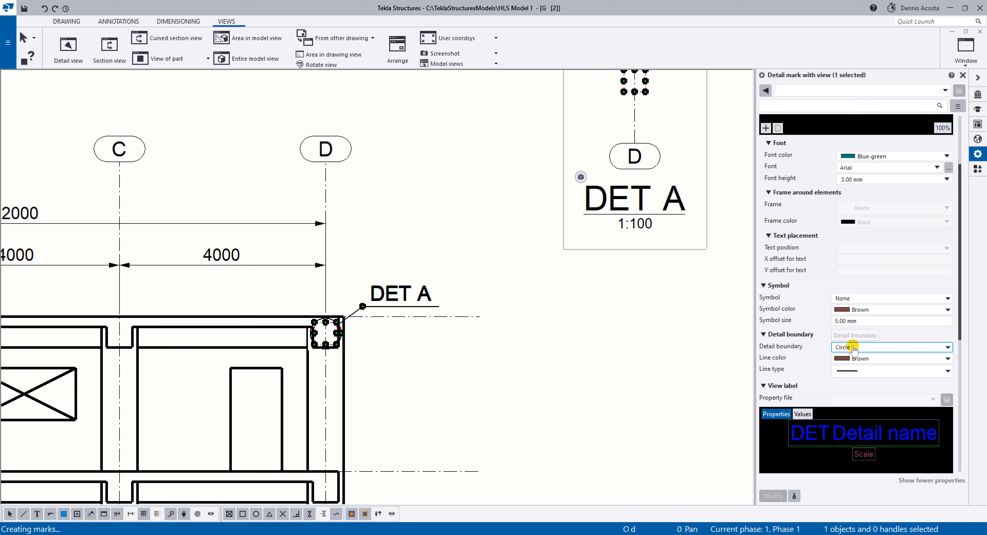
pyautogui.click(889, 347)
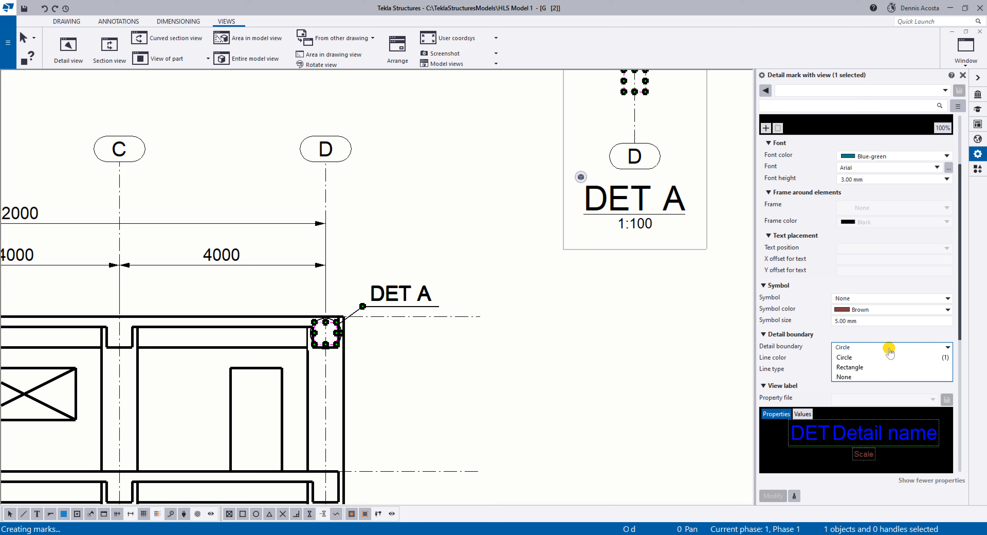
pyautogui.click(878, 367)
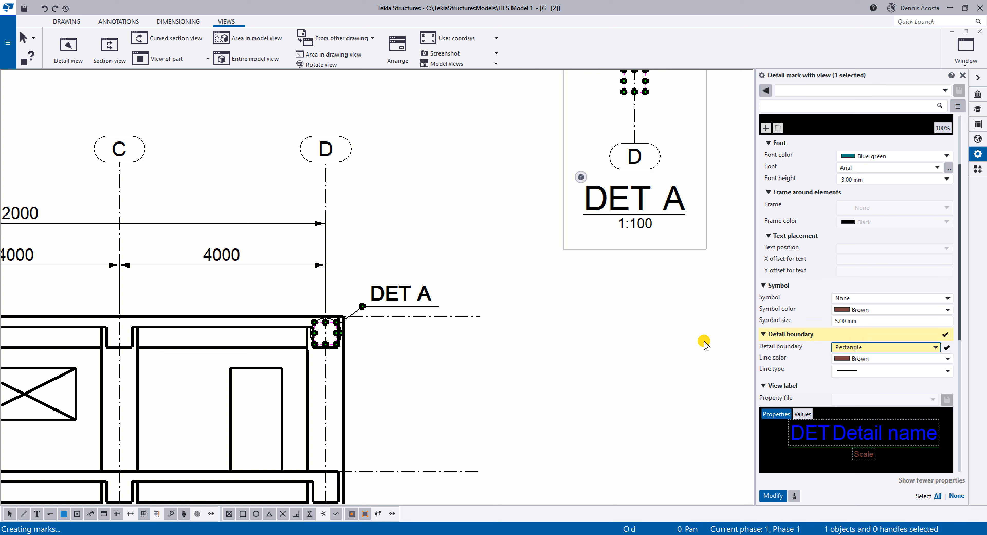
pyautogui.scroll(2, 356, 353)
pyautogui.scroll(2, 335, 333)
pyautogui.scroll(-4, 459, 243)
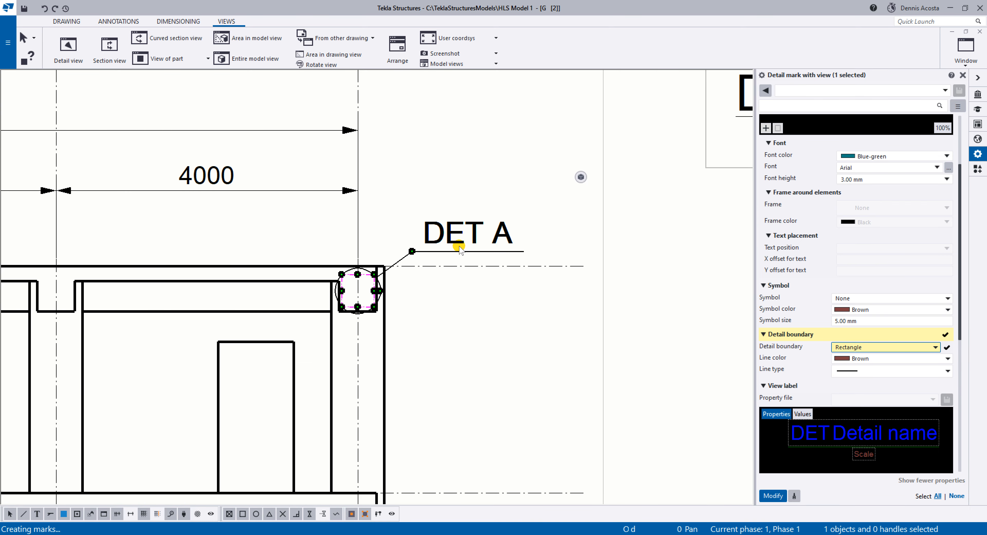
# Delete the DET A detail mark and its detail view.
pyautogui.click(459, 243)
pyautogui.press('Delete')
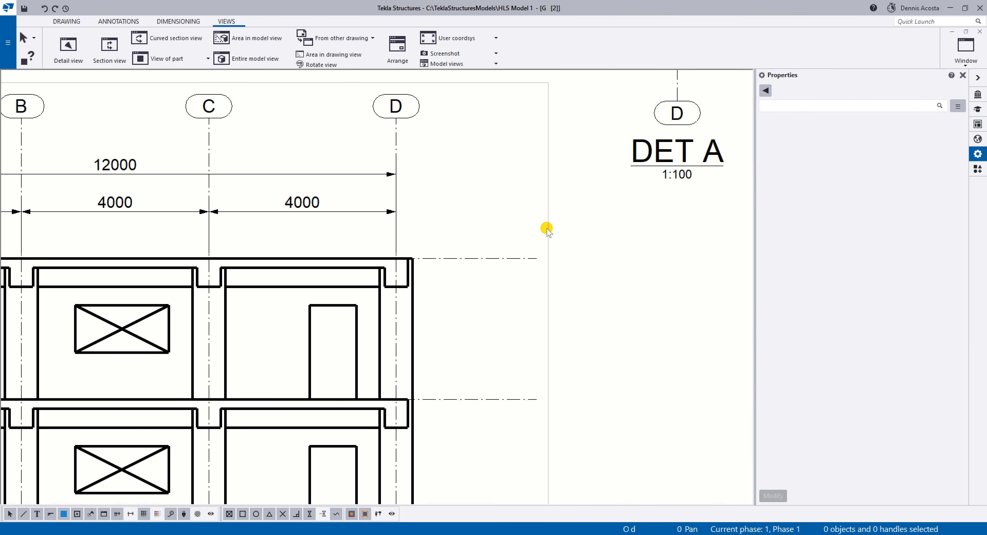
pyautogui.click(653, 166)
pyautogui.press('Delete')
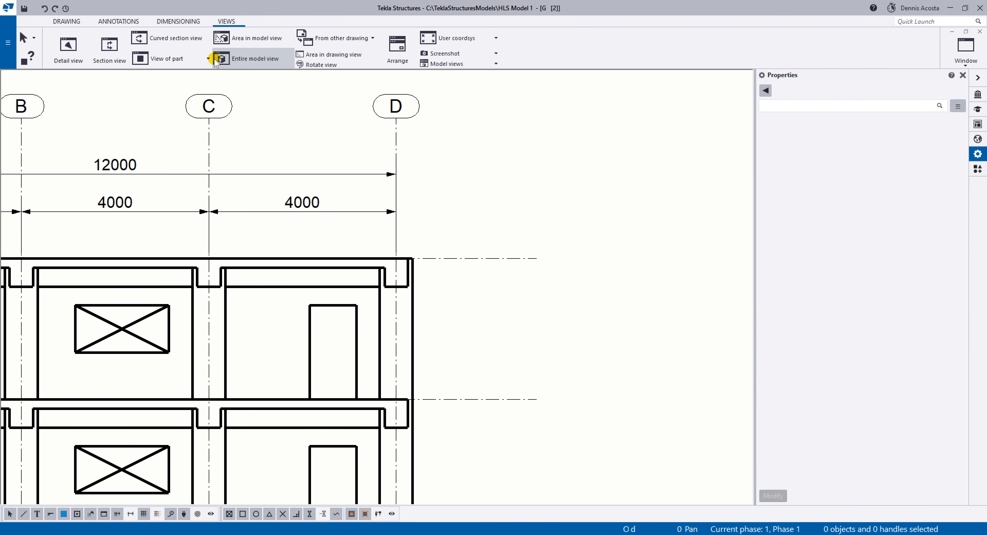
# Create detail view A with a larger circle enclosing the Level 2 slab and beam corner at grid D, and place its label and view.
pyautogui.click(68, 46)
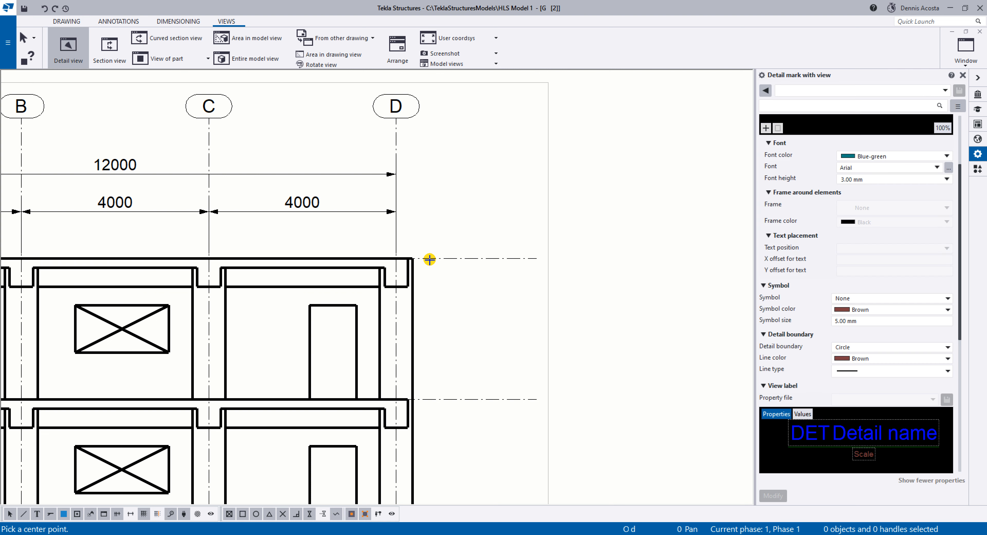
pyautogui.click(395, 274)
pyautogui.click(473, 221)
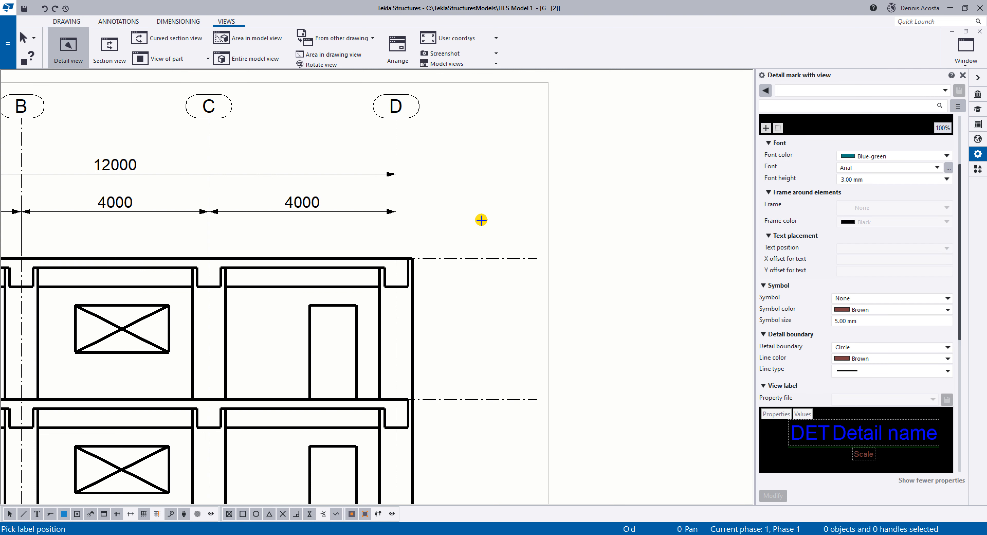
pyautogui.click(599, 216)
pyautogui.click(629, 231)
pyautogui.scroll(-4, 613, 215)
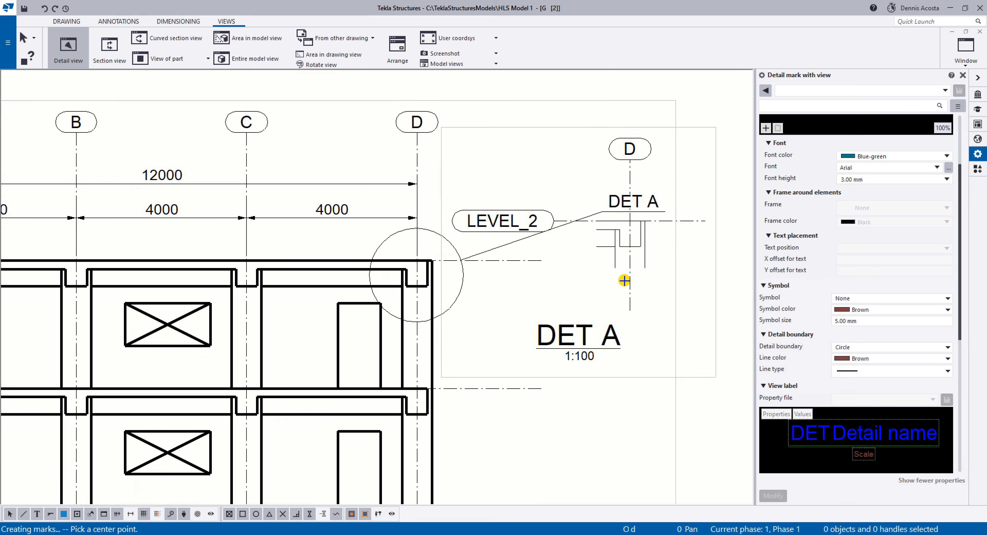
# Move the new DET A detail view clear of the Grid 2 view, up into the empty sheet area.
pyautogui.moveTo(634, 247); pyautogui.dragTo(412, 259, button='middle')
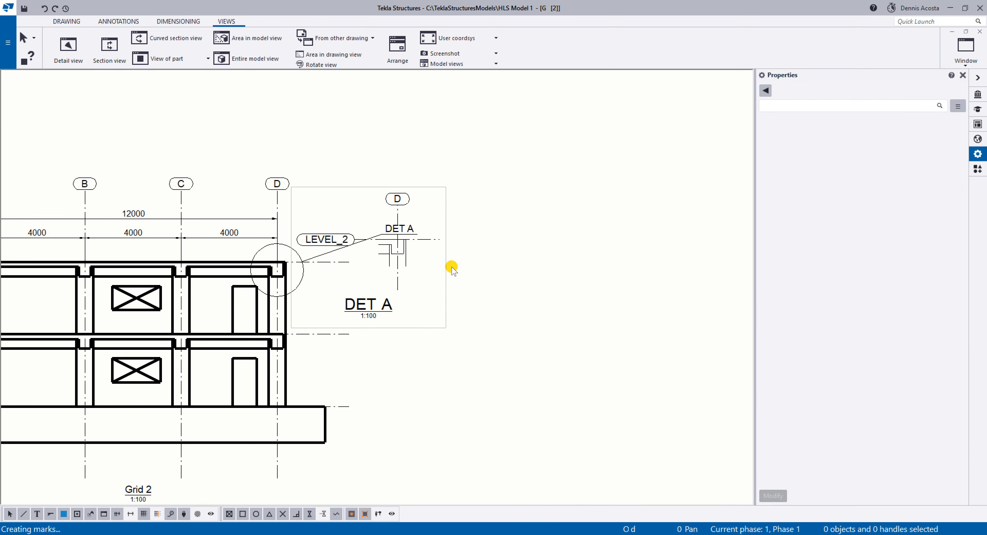
pyautogui.click(446, 275)
pyautogui.moveTo(447, 284); pyautogui.dragTo(631, 166)
pyautogui.click(283, 278)
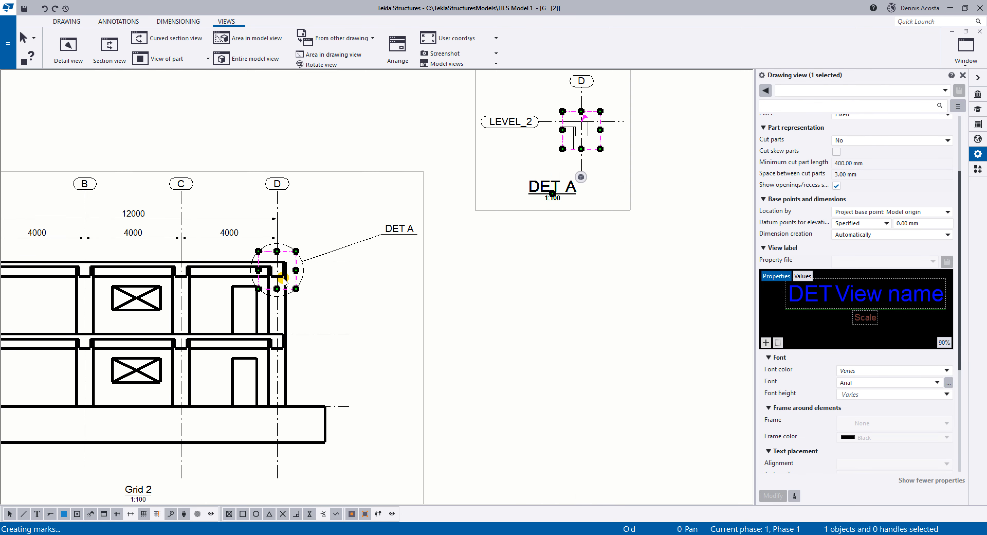
# Change the DET A detail mark's boundary shape to Rectangle.
pyautogui.scroll(4, 283, 268)
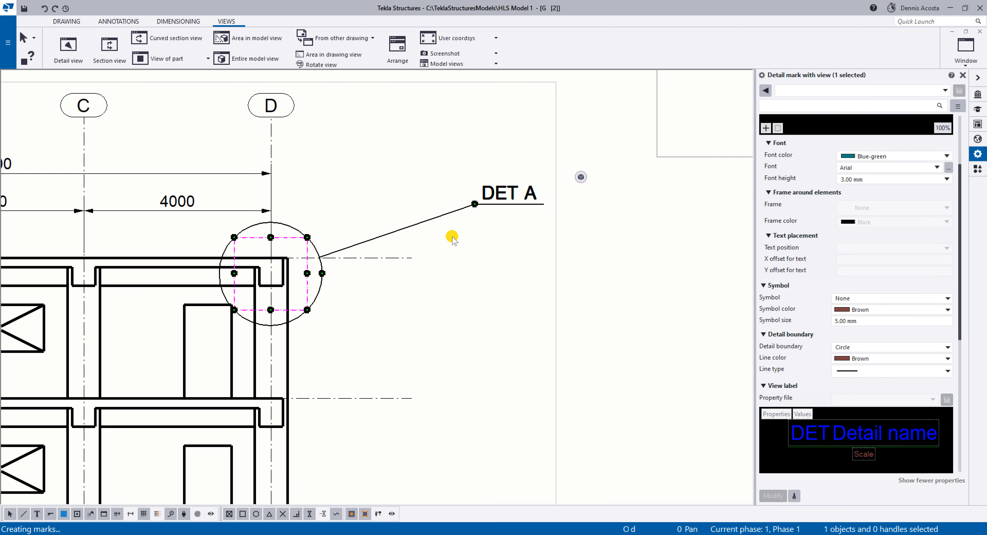
pyautogui.scroll(-3, 870, 275)
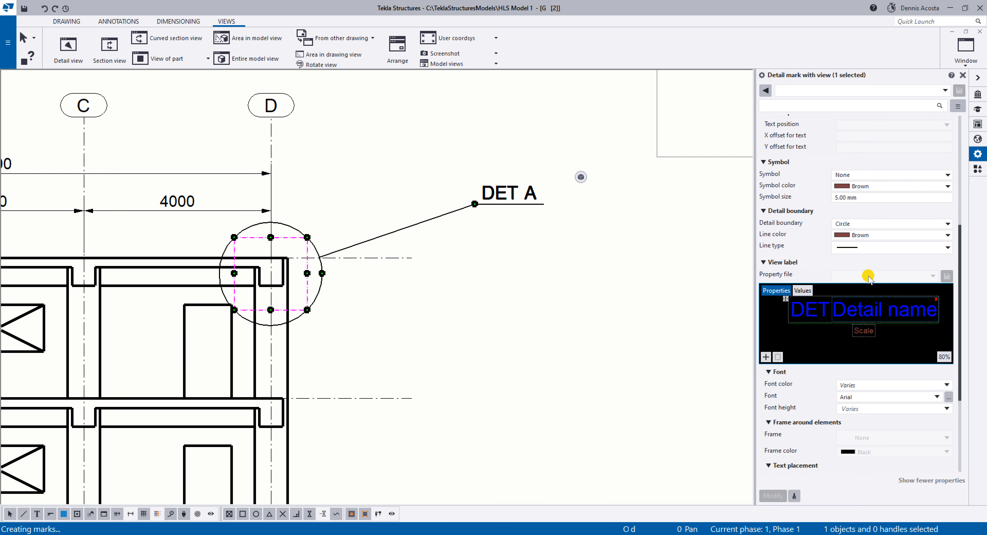
pyautogui.click(869, 225)
pyautogui.click(855, 240)
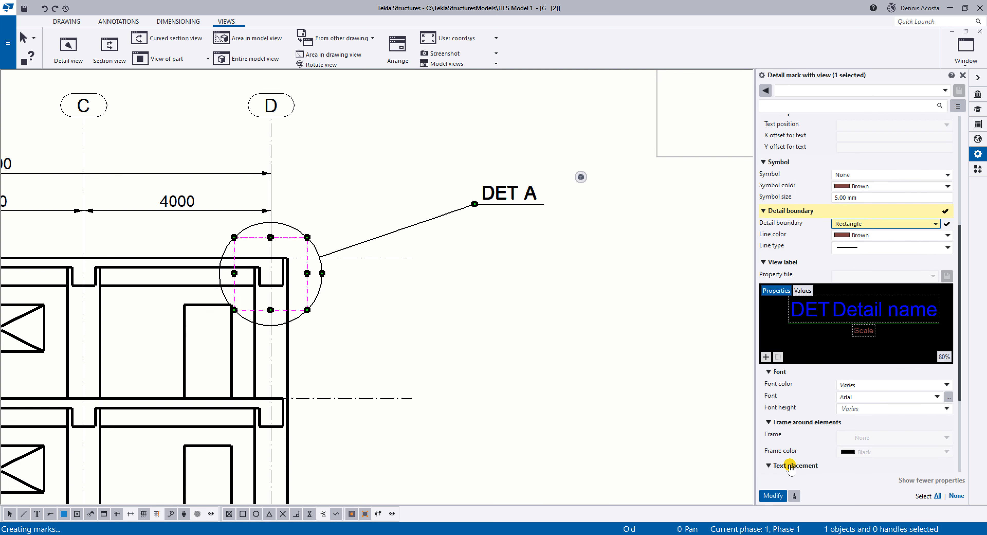
pyautogui.click(773, 496)
pyautogui.scroll(-2, 504, 273)
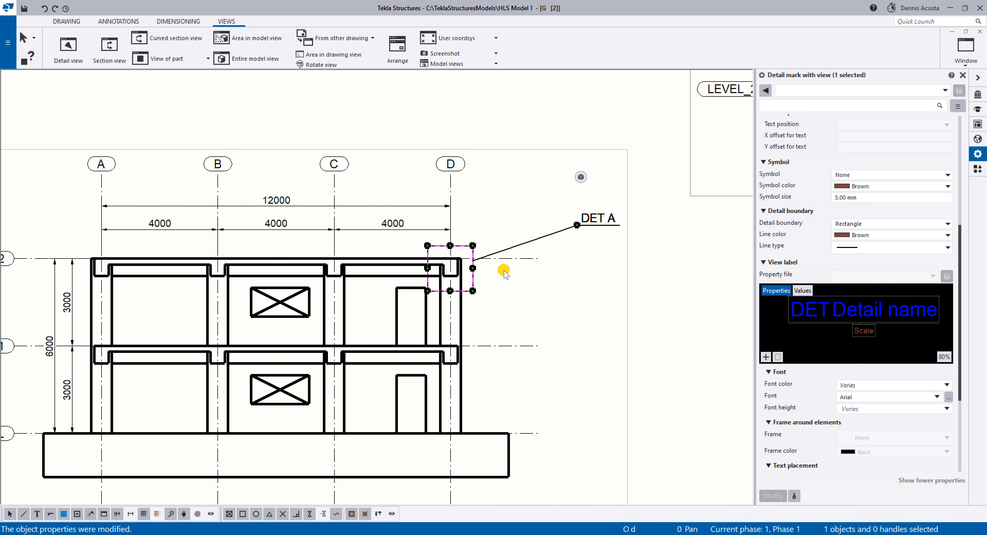
# Move the DET A detail view farther up the sheet, well clear of the Grid 2 view.
pyautogui.scroll(-2, 503, 273)
pyautogui.scroll(-2, 542, 267)
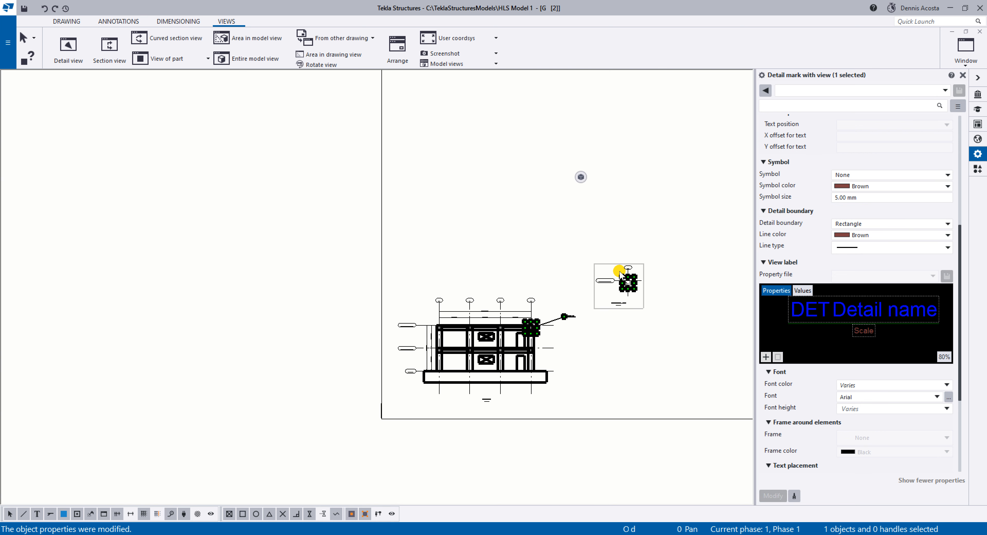
pyautogui.moveTo(616, 263)
pyautogui.mouseDown()
pyautogui.moveTo(626, 170)
pyautogui.moveTo(672, 109)
pyautogui.mouseUp()
# Stretch the DET A boundary's grid D-side rectangle past grid A so it encloses the whole Level 2 slab and beams.
pyautogui.scroll(8, 518, 368)
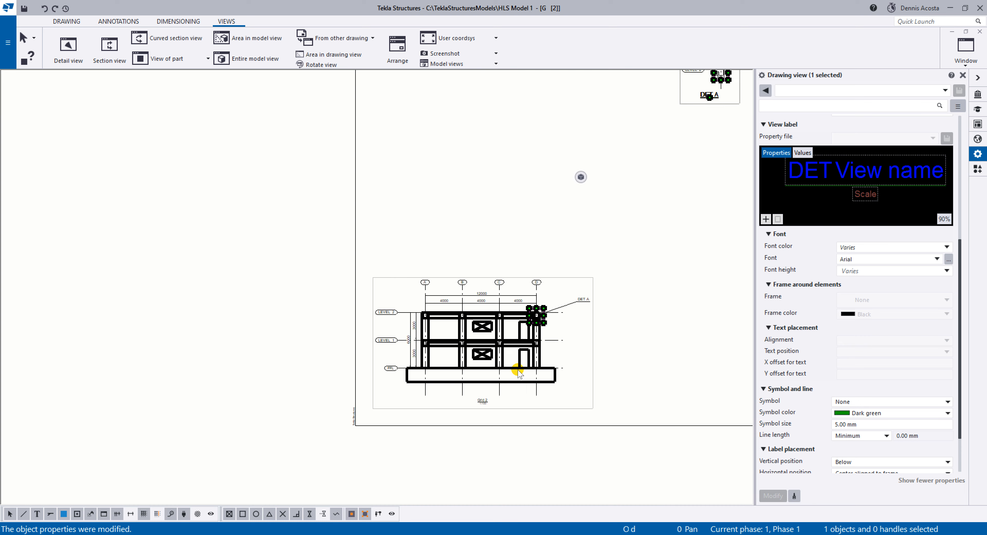
pyautogui.scroll(4, 533, 316)
pyautogui.scroll(-1, 527, 316)
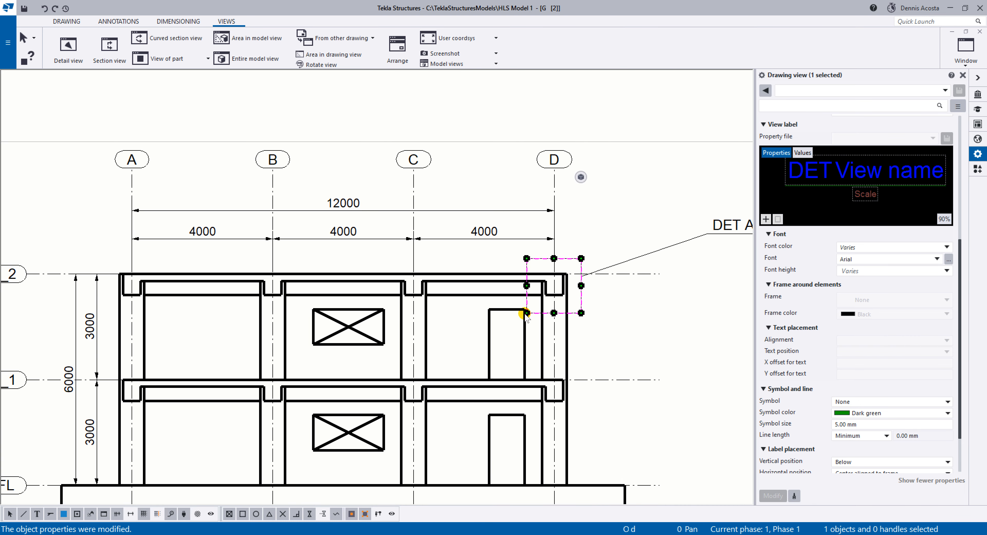
pyautogui.moveTo(527, 286); pyautogui.dragTo(106, 284)
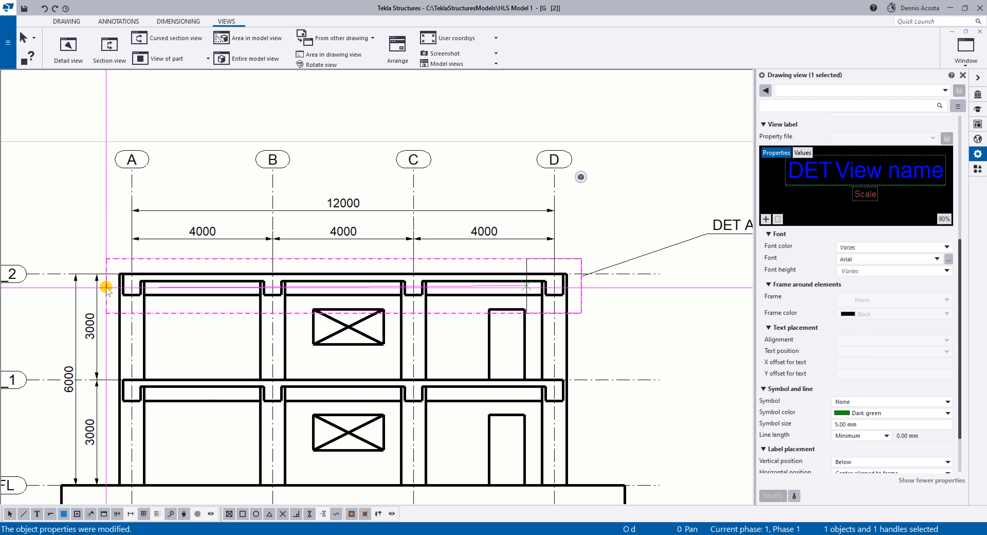
# Move the DET A label off the dimensions to just outside the boundary's grid D end, at Level 2.
pyautogui.click(502, 230)
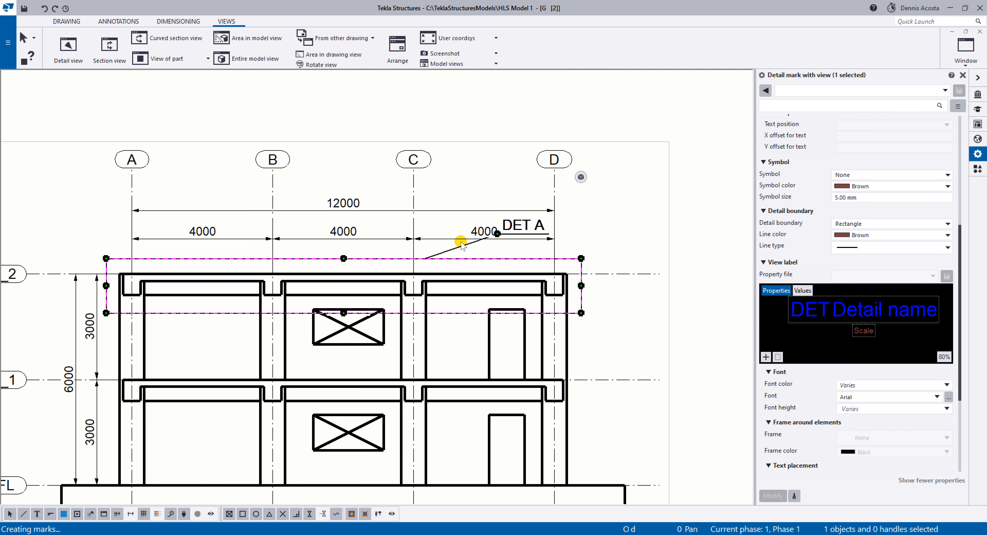
pyautogui.scroll(2, 506, 226)
pyautogui.moveTo(510, 230)
pyautogui.mouseDown()
pyautogui.moveTo(463, 248)
pyautogui.moveTo(657, 306)
pyautogui.mouseUp()
pyautogui.click(672, 335)
pyautogui.scroll(-4, 666, 330)
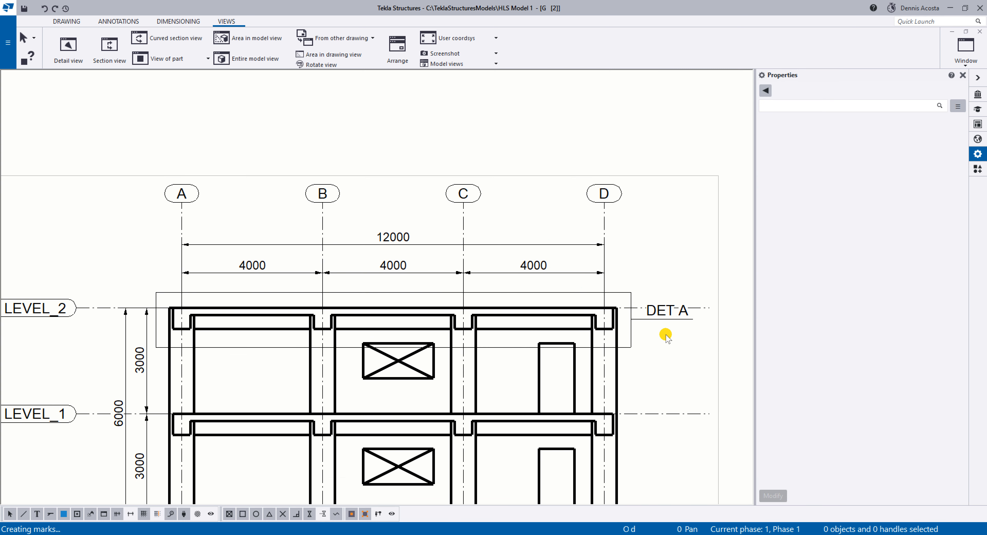
# Set the scale of the DET A detail view to 1/20.
pyautogui.scroll(-6, 613, 230)
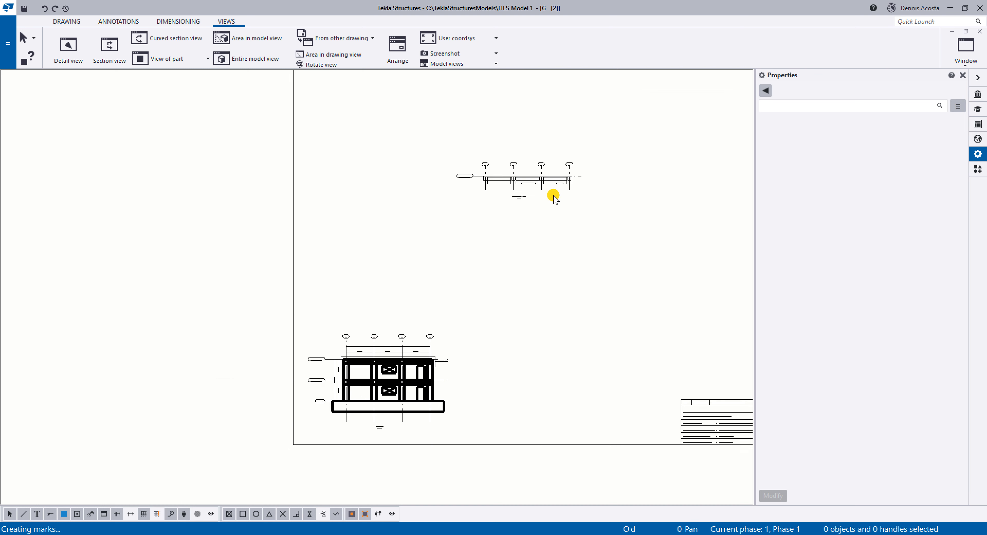
pyautogui.scroll(2, 544, 201)
pyautogui.scroll(3, 534, 209)
pyautogui.click(529, 206)
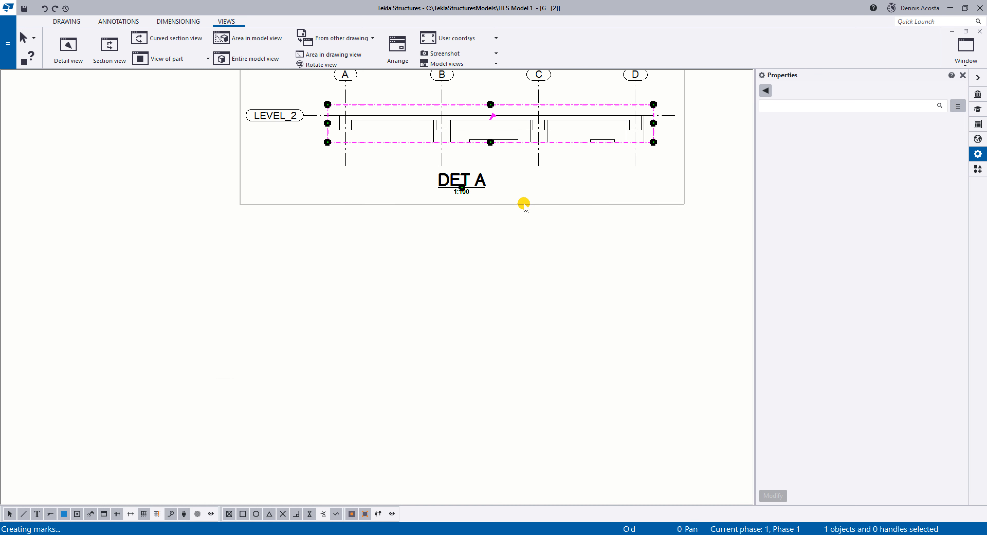
pyautogui.scroll(5, 881, 194)
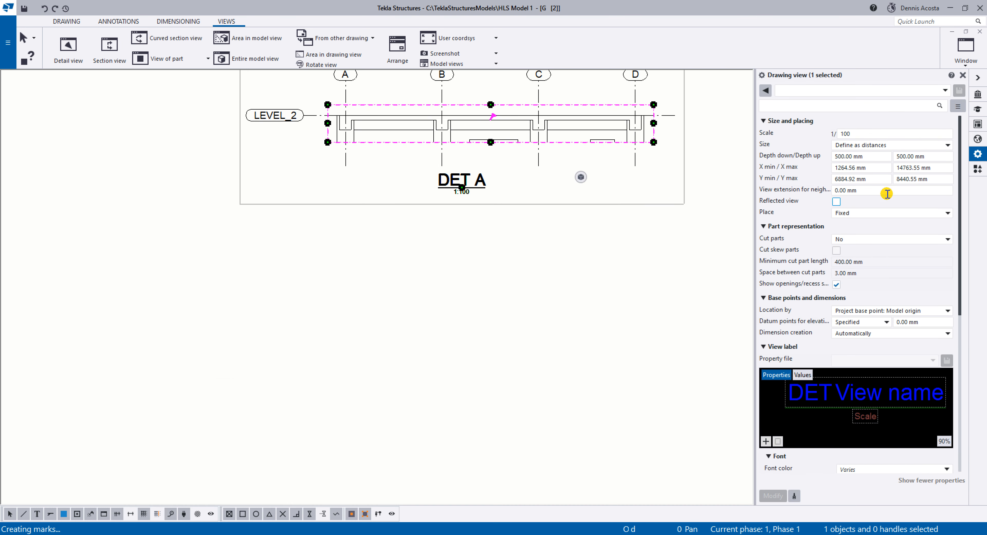
pyautogui.moveTo(851, 135); pyautogui.dragTo(825, 136)
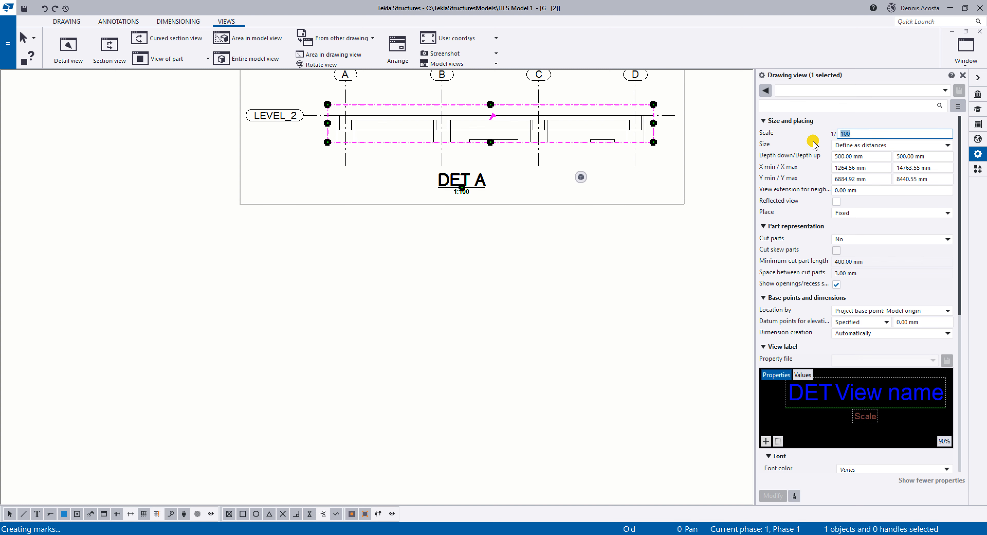
pyautogui.write('20')
pyautogui.press('Return')
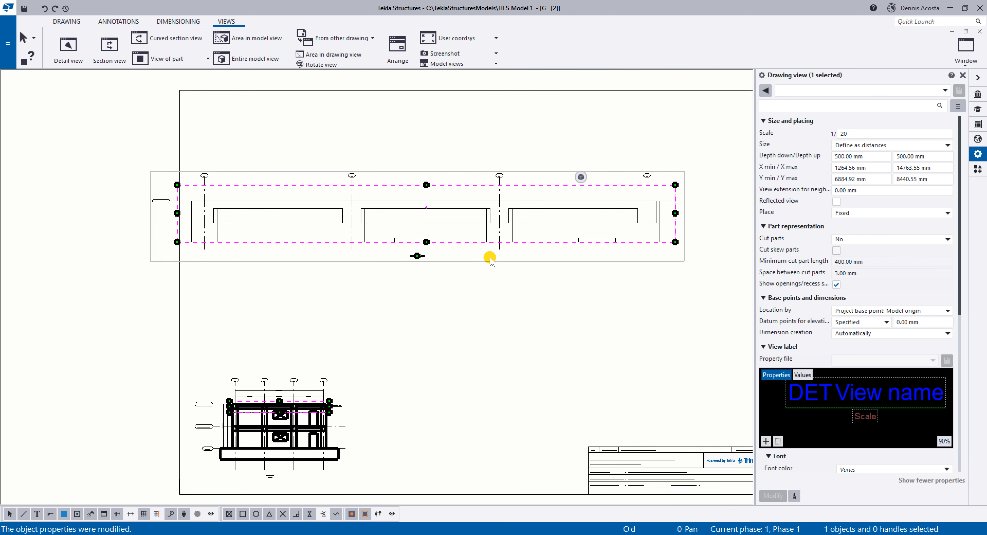
# Move the enlarged DET A view to the upper part of the sheet, inside the drawing frame.
pyautogui.scroll(-2, 490, 258)
pyautogui.moveTo(540, 263)
pyautogui.mouseDown()
pyautogui.moveTo(591, 247)
pyautogui.moveTo(588, 215)
pyautogui.moveTo(579, 218)
pyautogui.mouseUp()
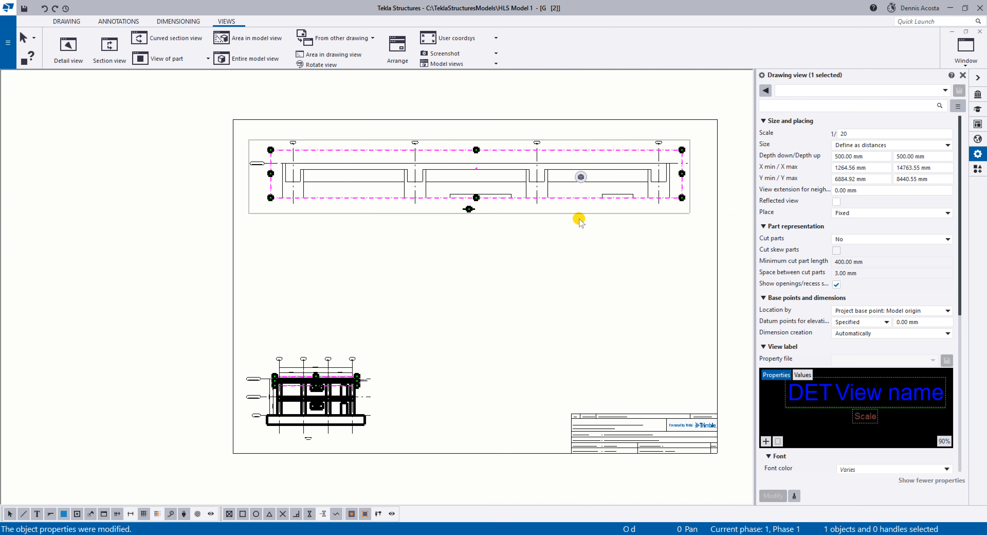
pyautogui.scroll(1, 581, 221)
pyautogui.scroll(1, 567, 215)
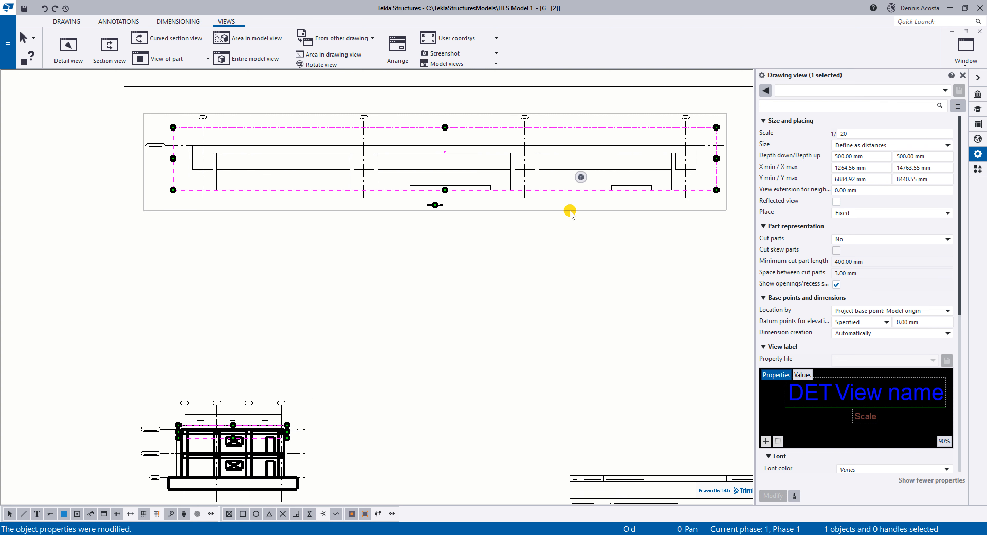
# Make all reinforcing bars visible in the DET A view and represent them with double lines.
pyautogui.scroll(-6, 857, 284)
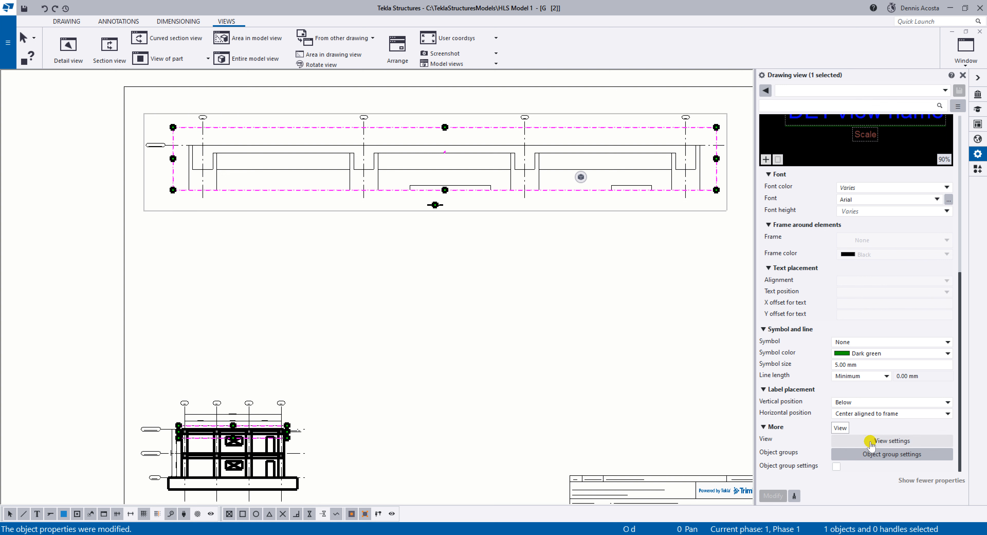
pyautogui.click(872, 441)
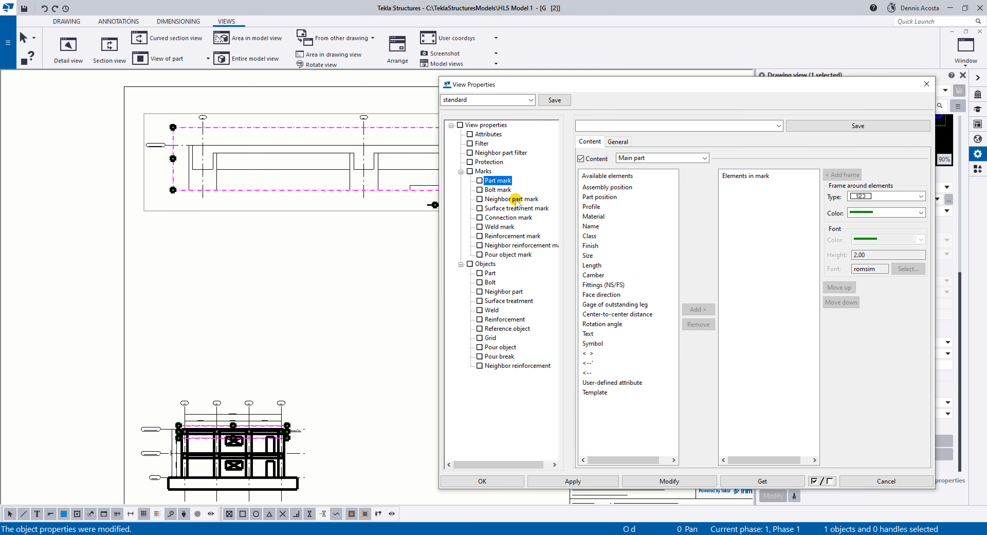
pyautogui.scroll(5, 273, 220)
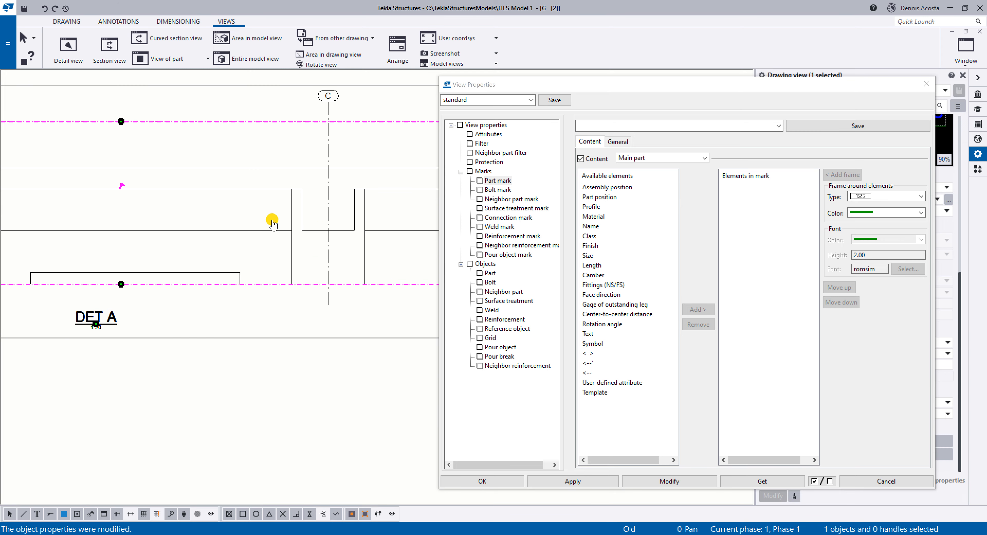
pyautogui.click(506, 321)
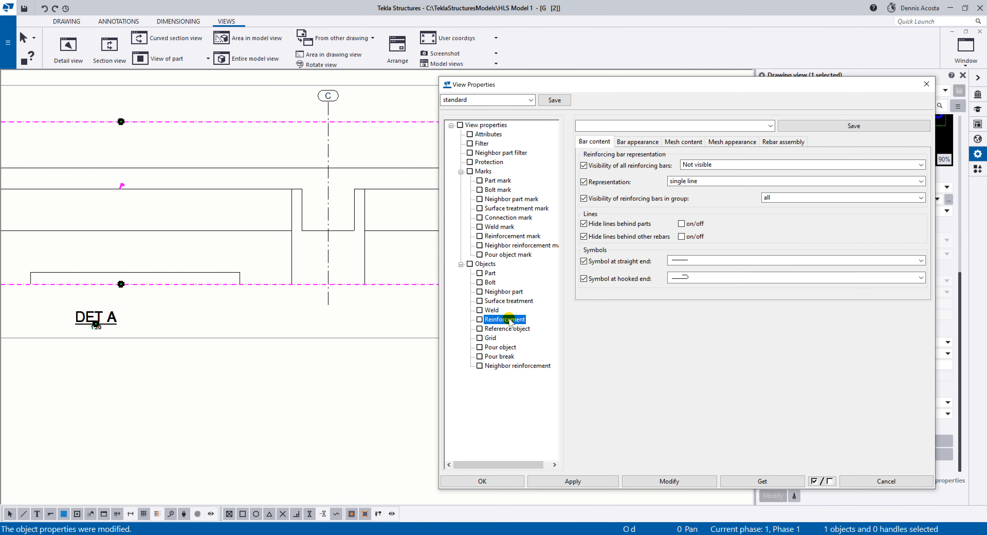
pyautogui.click(716, 166)
pyautogui.click(694, 173)
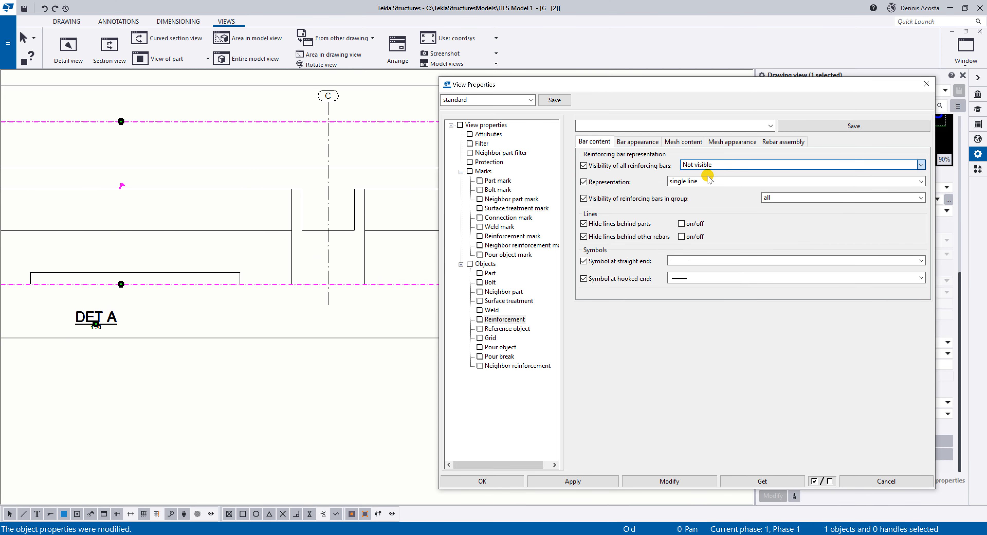
pyautogui.click(702, 182)
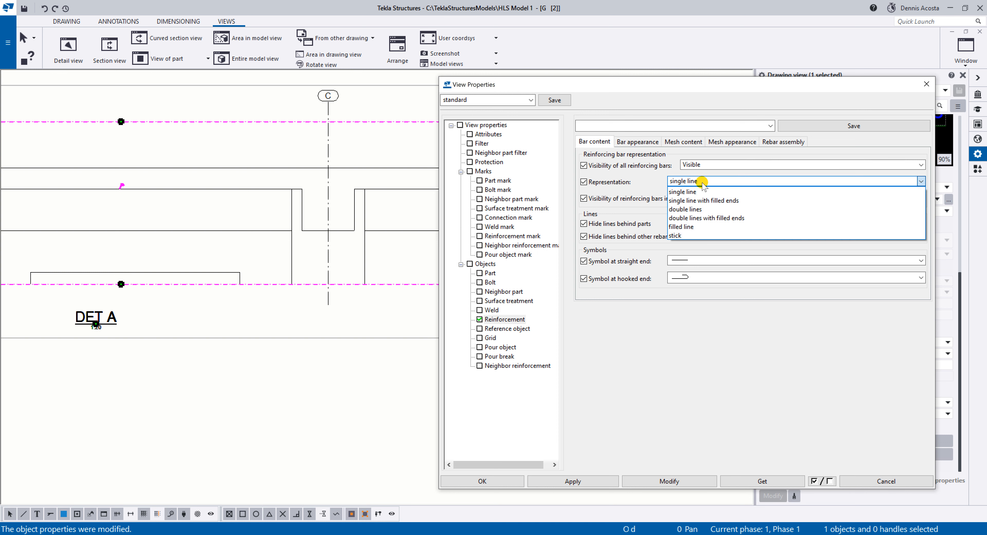
pyautogui.click(701, 208)
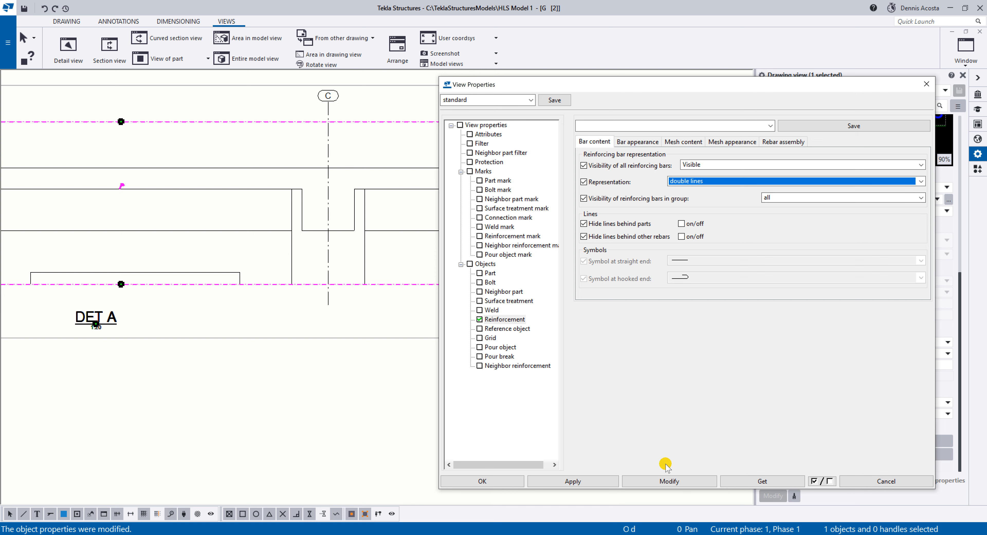
pyautogui.click(668, 481)
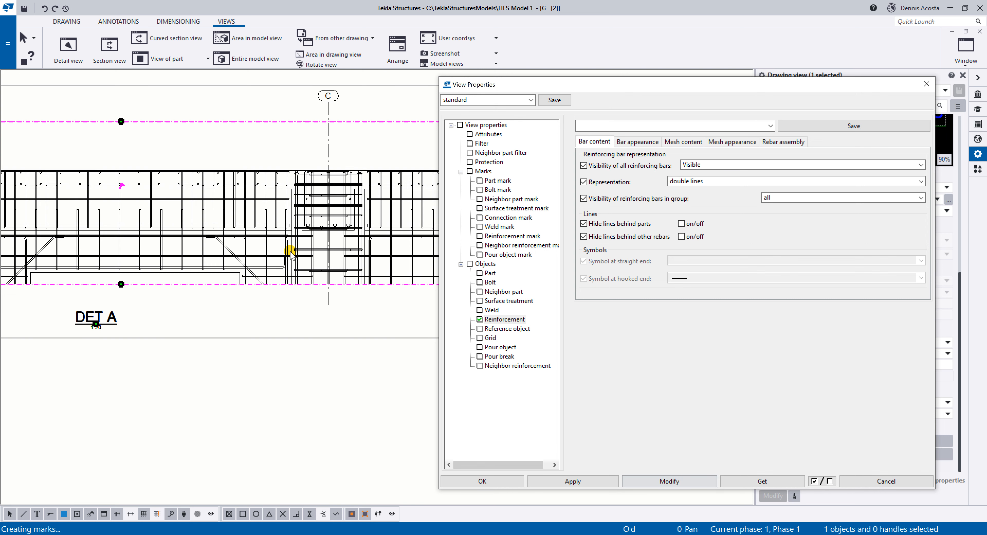
# Show only the first and last reinforcing bars of each group in the DET A view.
pyautogui.click(770, 197)
pyautogui.click(793, 234)
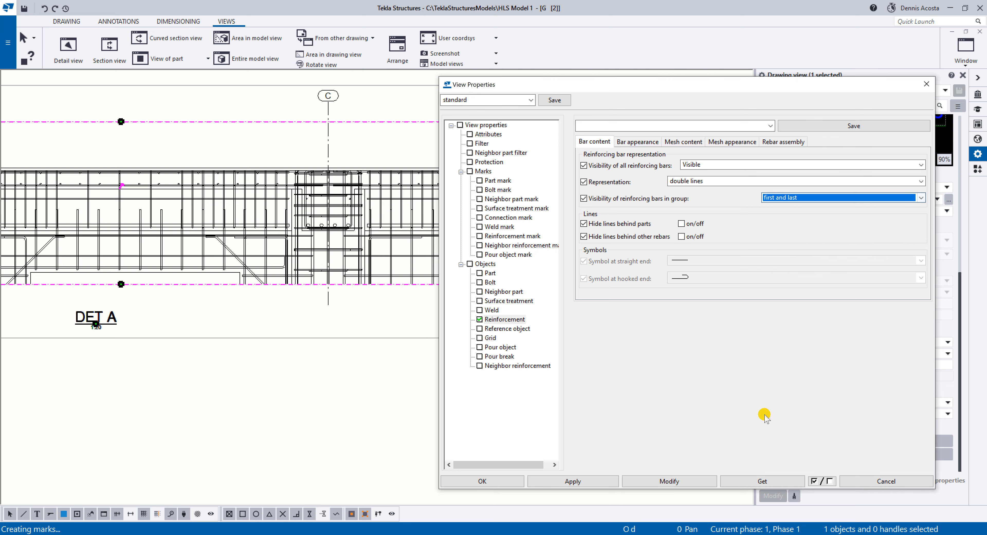
pyautogui.click(688, 481)
pyautogui.click(287, 238)
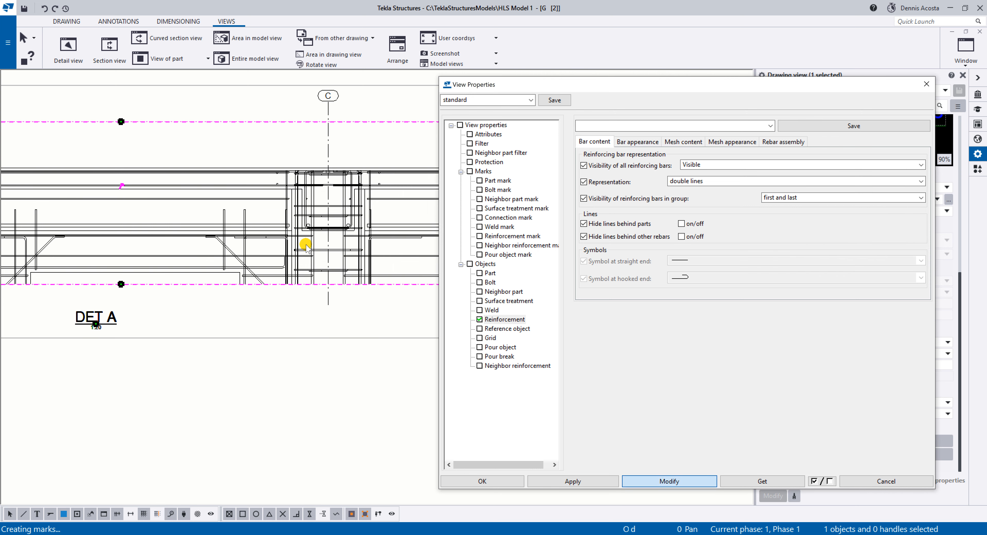
# Examine the reinforcement along the DET A view, from the middle bays to the beam end at grid A.
pyautogui.scroll(-5, 286, 230)
pyautogui.scroll(5, 283, 215)
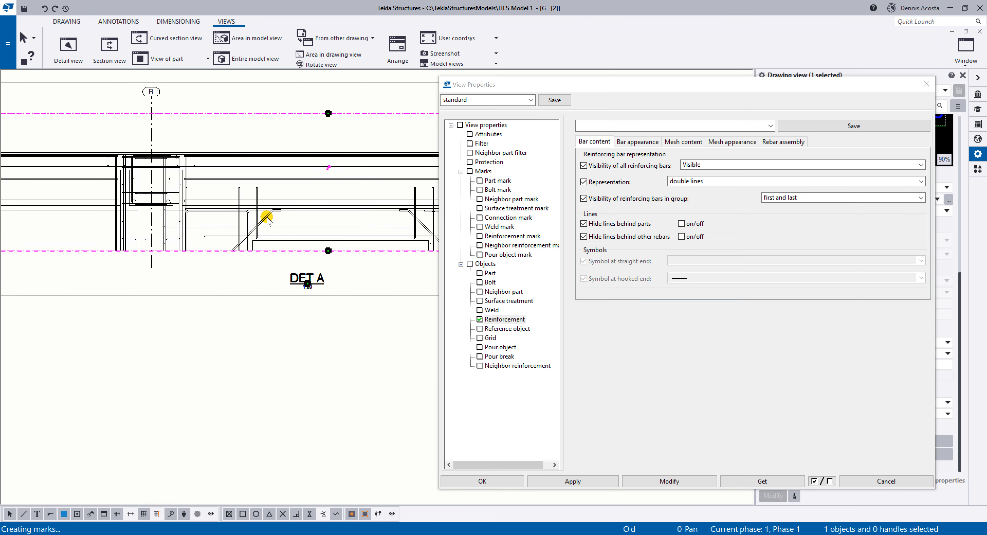
pyautogui.scroll(-2, 267, 217)
pyautogui.moveTo(196, 220)
pyautogui.mouseDown(button='middle')
pyautogui.moveTo(368, 225)
pyautogui.moveTo(156, 205)
pyautogui.moveTo(434, 230)
pyautogui.mouseUp(button='middle')
pyautogui.scroll(2, 177, 201)
pyautogui.scroll(-1, 280, 200)
pyautogui.scroll(-2, 184, 206)
pyautogui.scroll(2, 315, 199)
pyautogui.scroll(2, 307, 197)
pyautogui.scroll(4, 238, 220)
pyautogui.moveTo(241, 229)
pyautogui.mouseDown(button='middle')
pyautogui.moveTo(379, 226)
pyautogui.moveTo(285, 223)
pyautogui.mouseUp(button='middle')
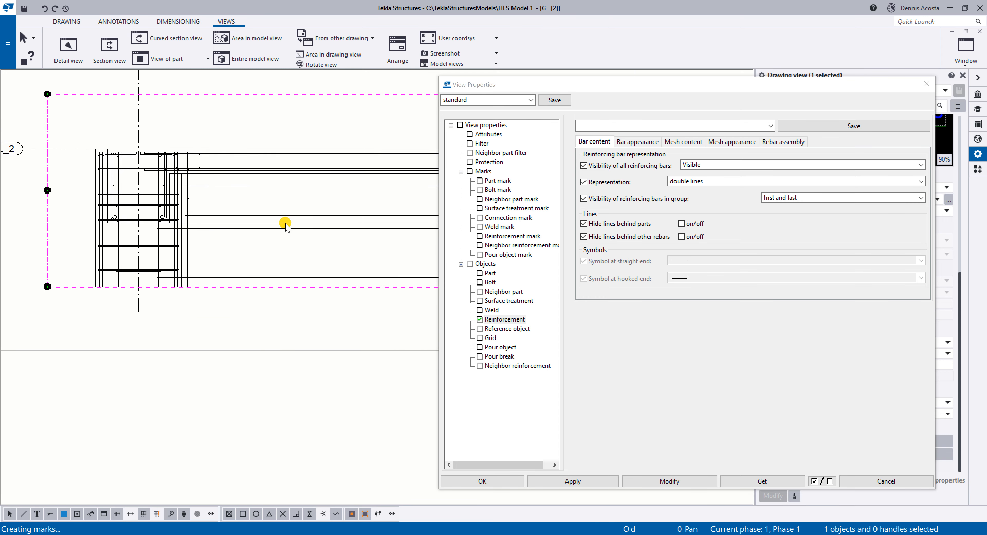
pyautogui.scroll(-1, 285, 223)
# Move the View Properties window aside, select the upper horizontal beam bar between grids A and B, and add part marks for all parts.
pyautogui.moveTo(620, 85); pyautogui.dragTo(724, 94)
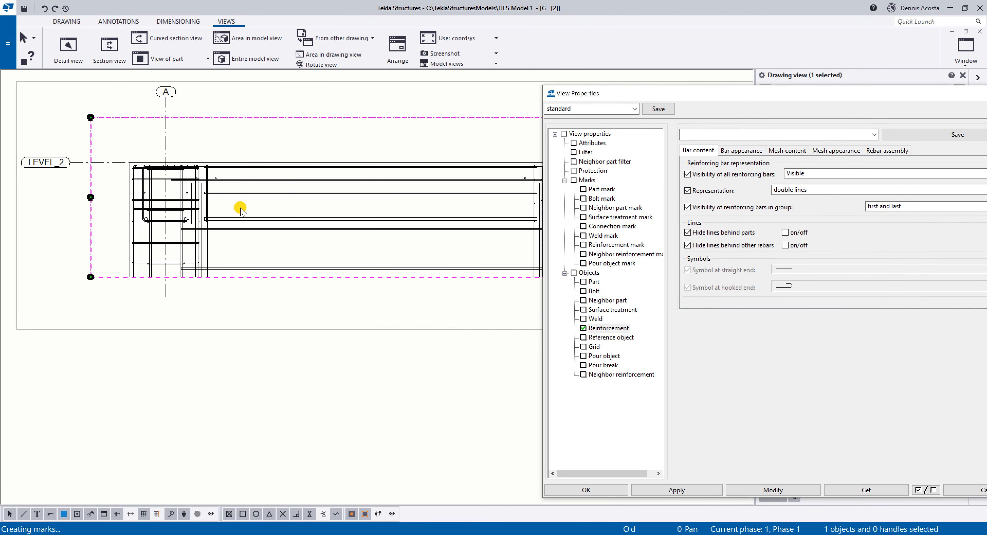
pyautogui.scroll(4, 189, 214)
pyautogui.click(241, 191)
pyautogui.rightClick(241, 191)
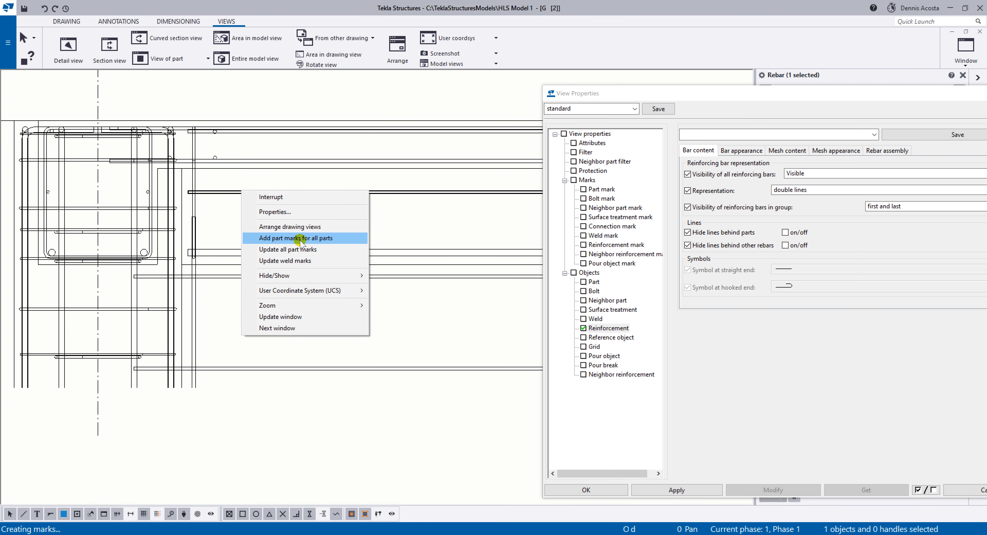
pyautogui.click(316, 175)
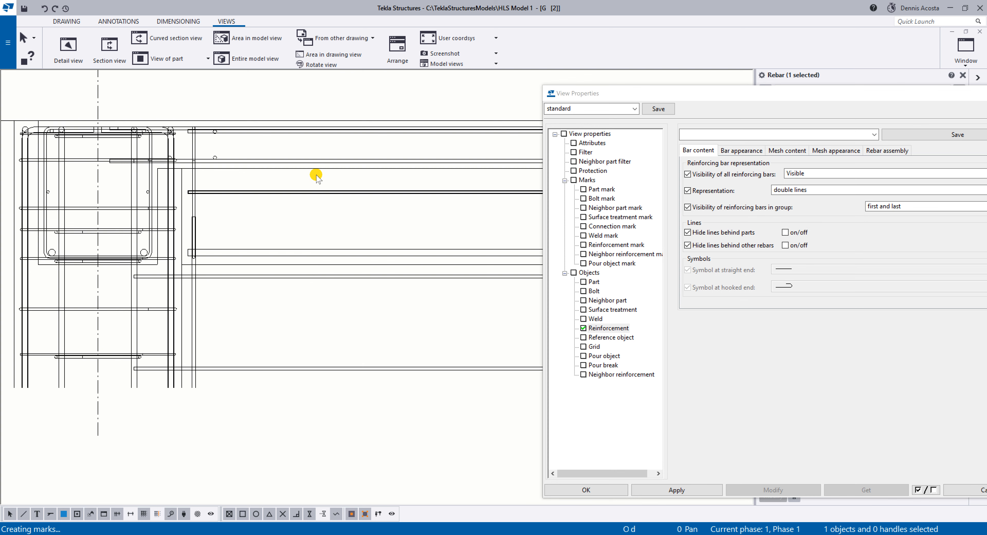
pyautogui.rightClick(324, 192)
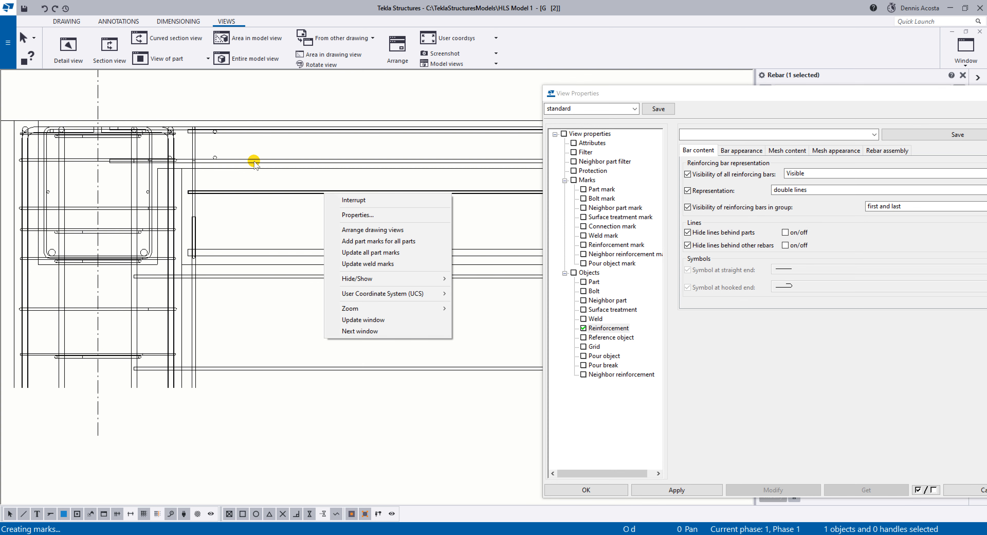
pyautogui.click(384, 241)
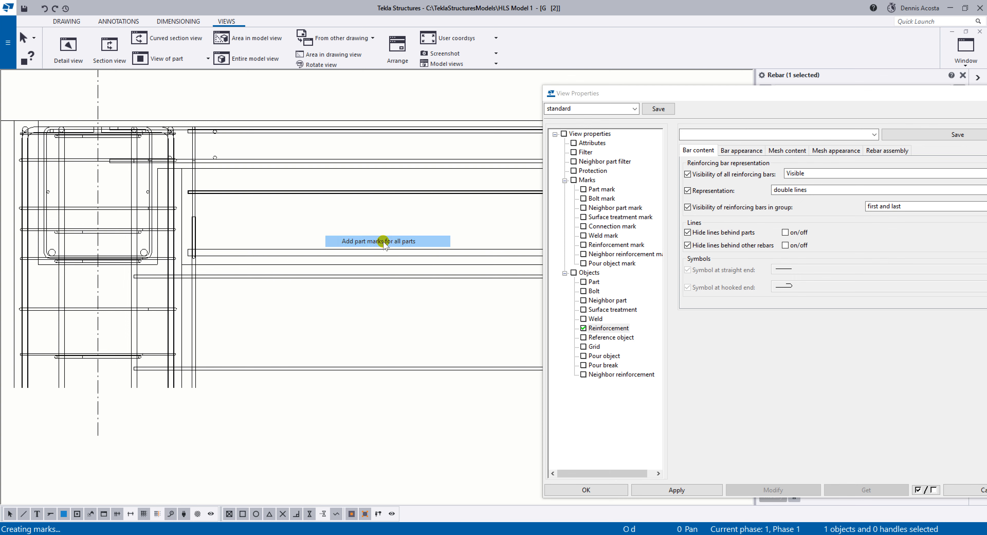
pyautogui.scroll(-5, 345, 237)
pyautogui.moveTo(424, 225); pyautogui.dragTo(195, 216, button='middle')
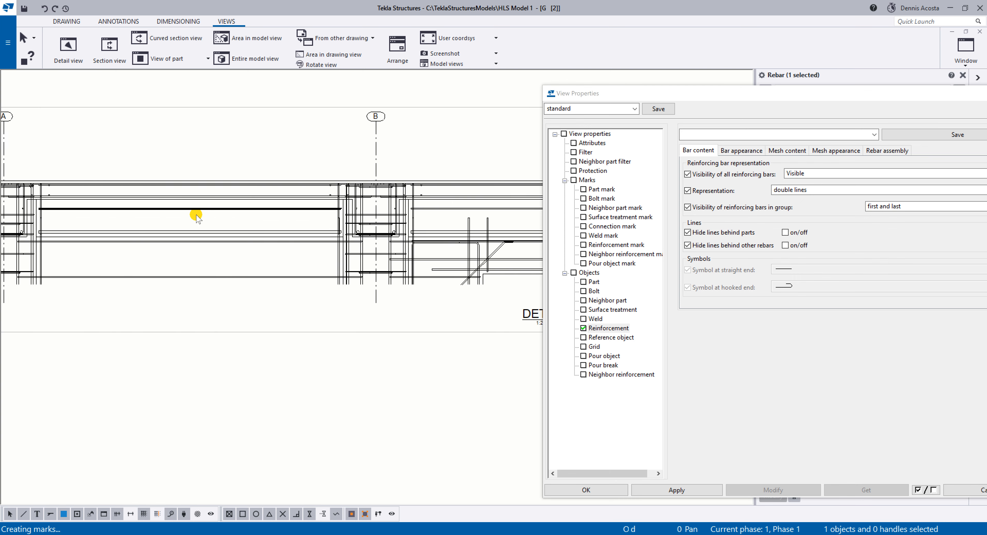
# Add part marks for all parts in the drawing, working from the grid D end of the DET A view.
pyautogui.scroll(-1, 195, 217)
pyautogui.scroll(3, 307, 225)
pyautogui.scroll(-1, 312, 222)
pyautogui.scroll(-3, 345, 246)
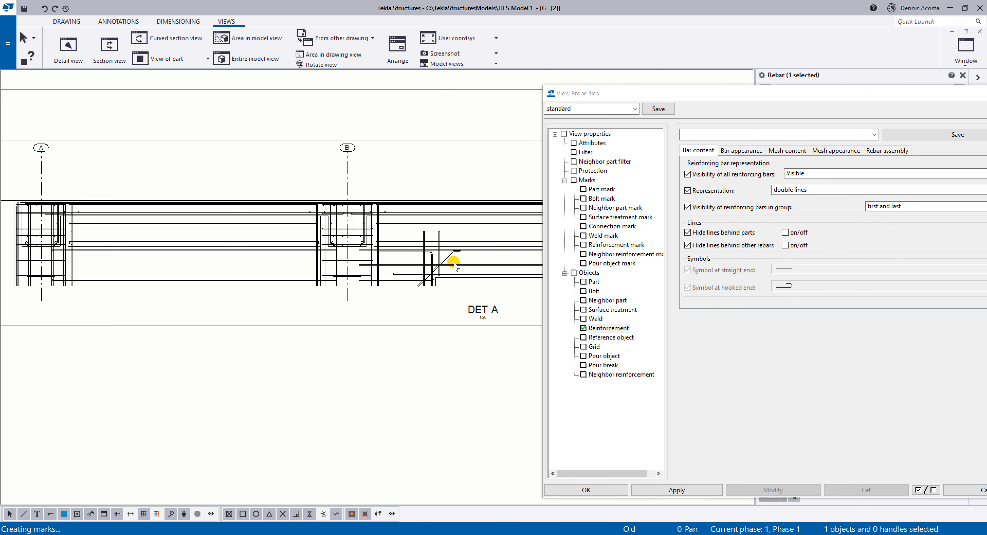
pyautogui.moveTo(455, 263); pyautogui.dragTo(131, 255, button='middle')
pyautogui.moveTo(427, 252); pyautogui.dragTo(88, 248, button='middle')
pyautogui.scroll(3, 229, 224)
pyautogui.scroll(2, 303, 211)
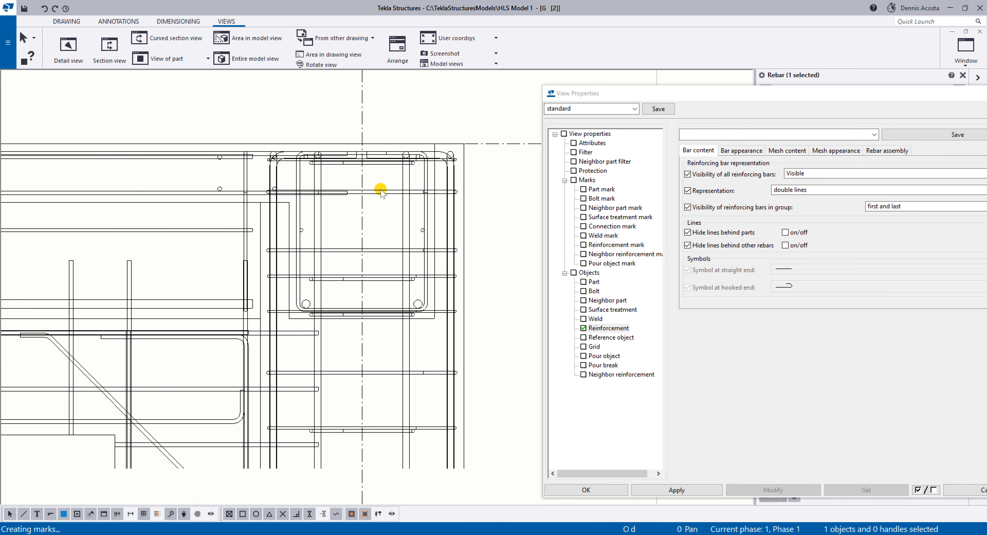
pyautogui.rightClick(382, 193)
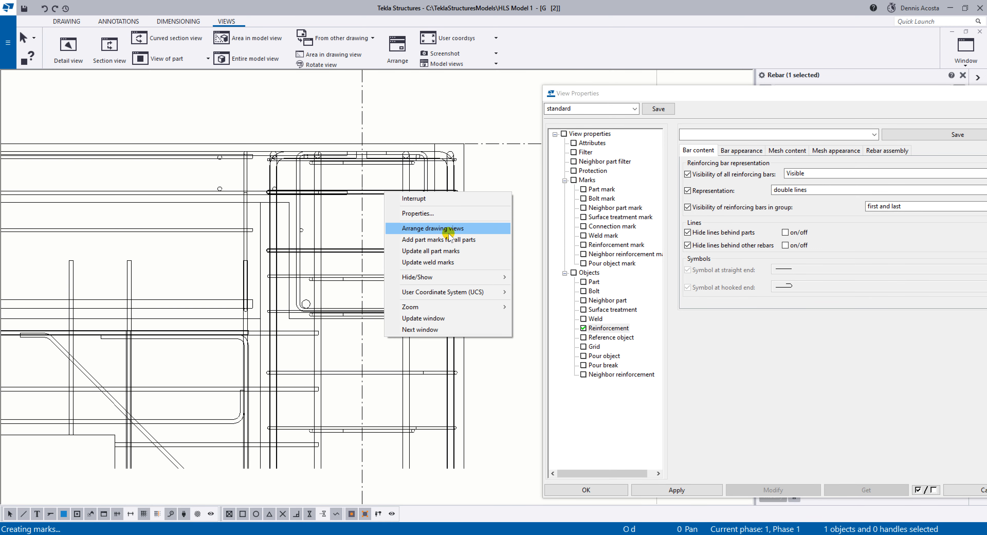
pyautogui.click(450, 240)
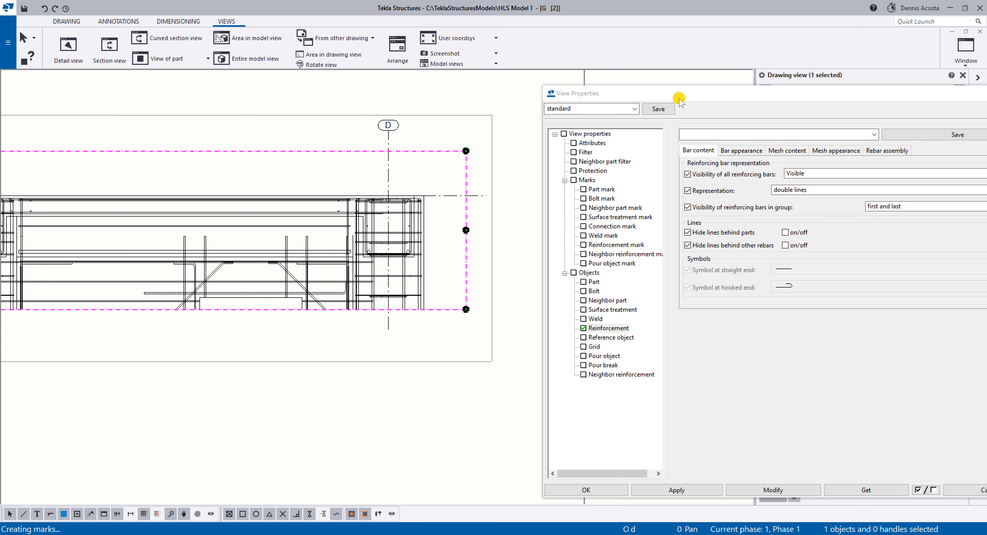
# Move the View Properties window clear of the view and open the reinforcement mark content settings for rebar groups.
pyautogui.moveTo(679, 100); pyautogui.dragTo(644, 83)
pyautogui.click(582, 229)
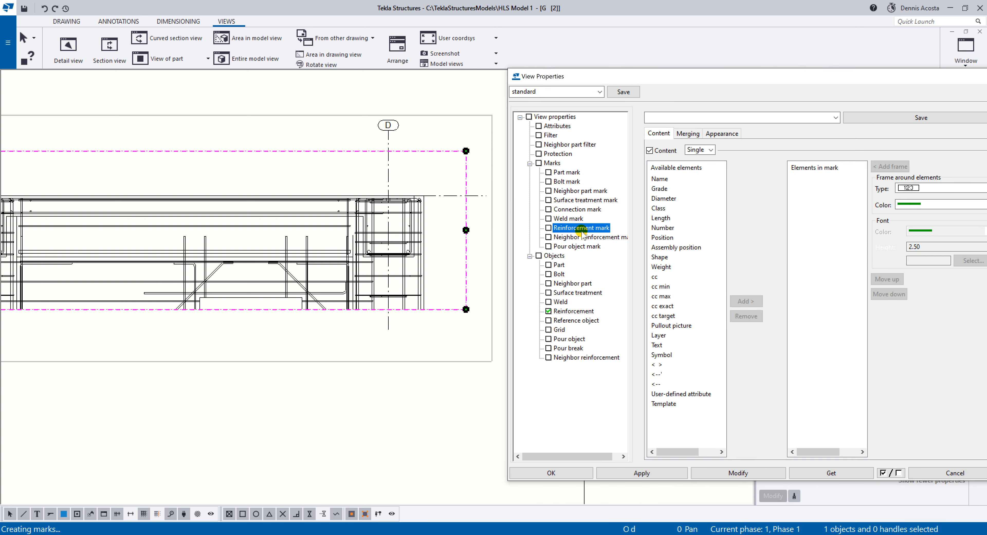
pyautogui.click(703, 150)
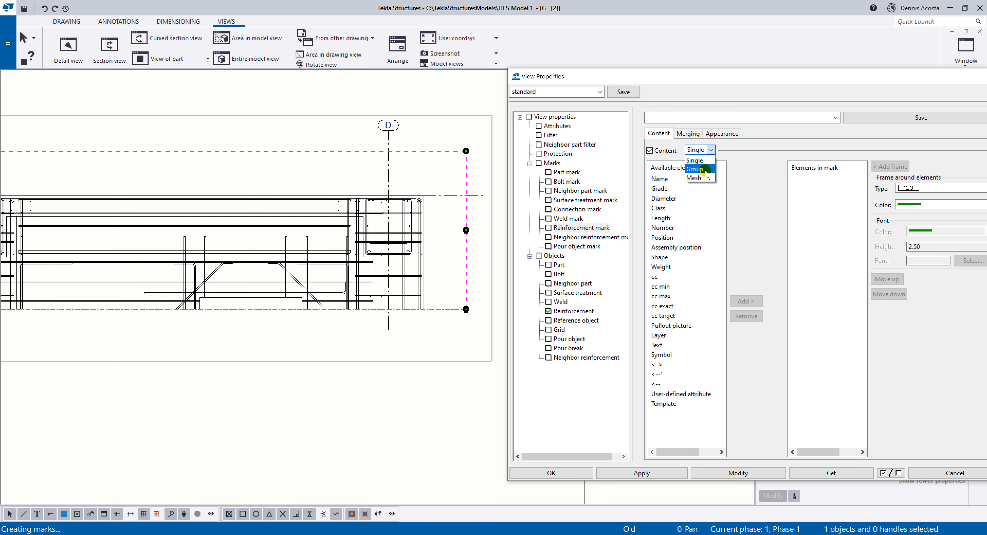
pyautogui.click(698, 169)
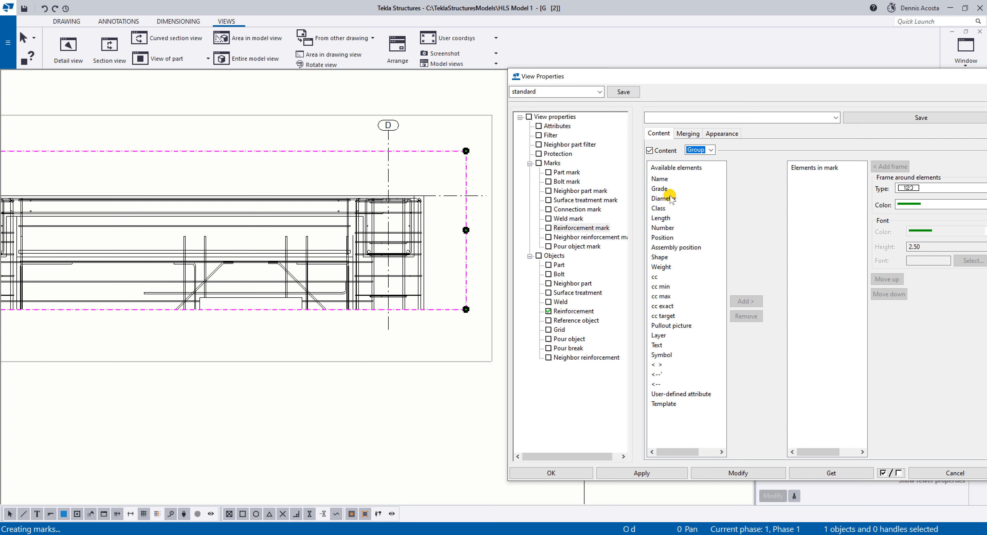
pyautogui.doubleClick(668, 239)
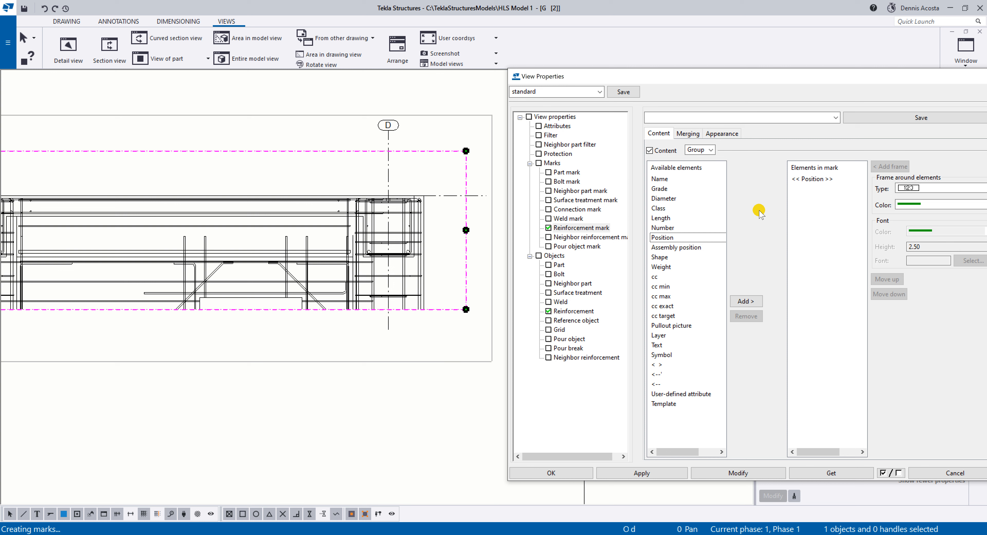
pyautogui.click(827, 180)
pyautogui.click(745, 316)
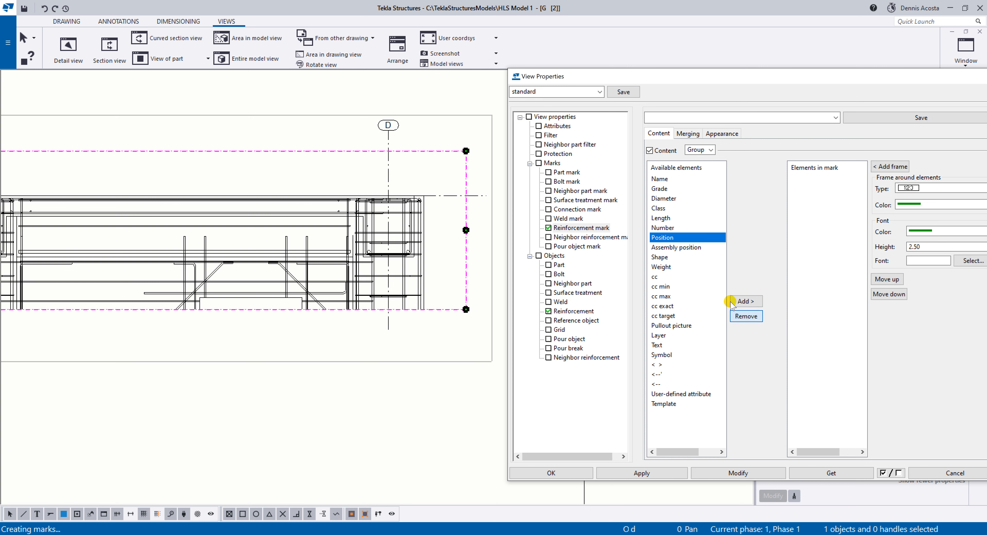
# Add the Number, Grade, Diameter and cc target elements to the group reinforcement mark.
pyautogui.doubleClick(676, 229)
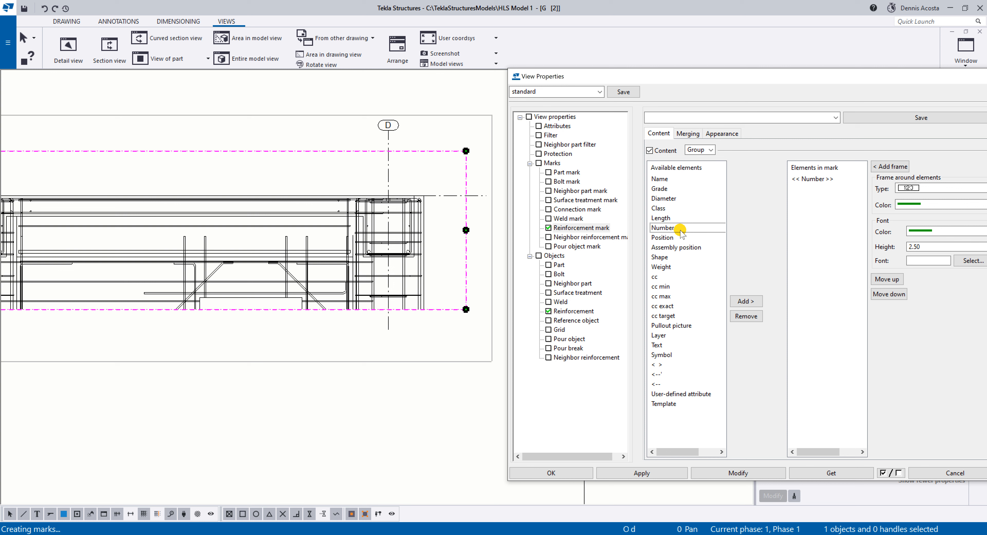
pyautogui.doubleClick(666, 189)
pyautogui.doubleClick(667, 199)
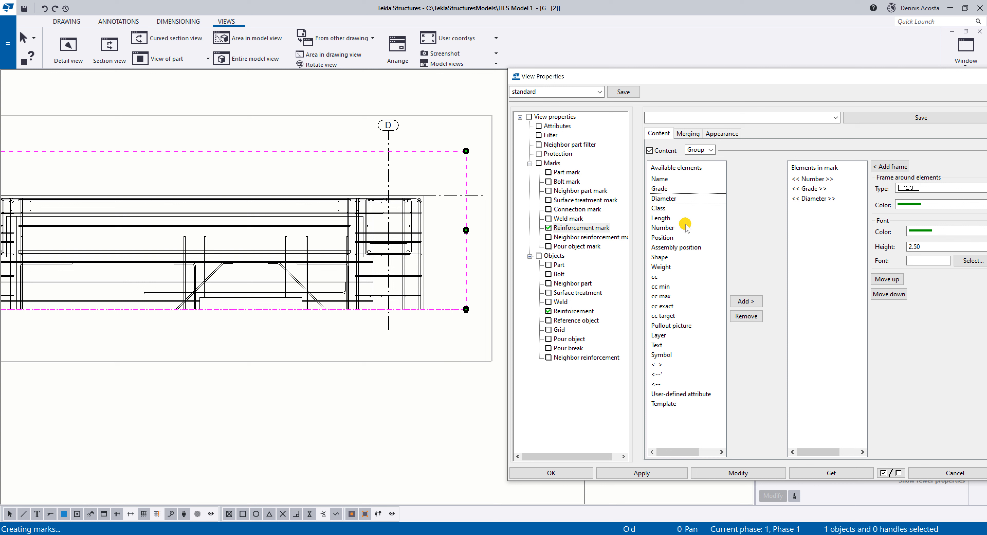
pyautogui.doubleClick(670, 316)
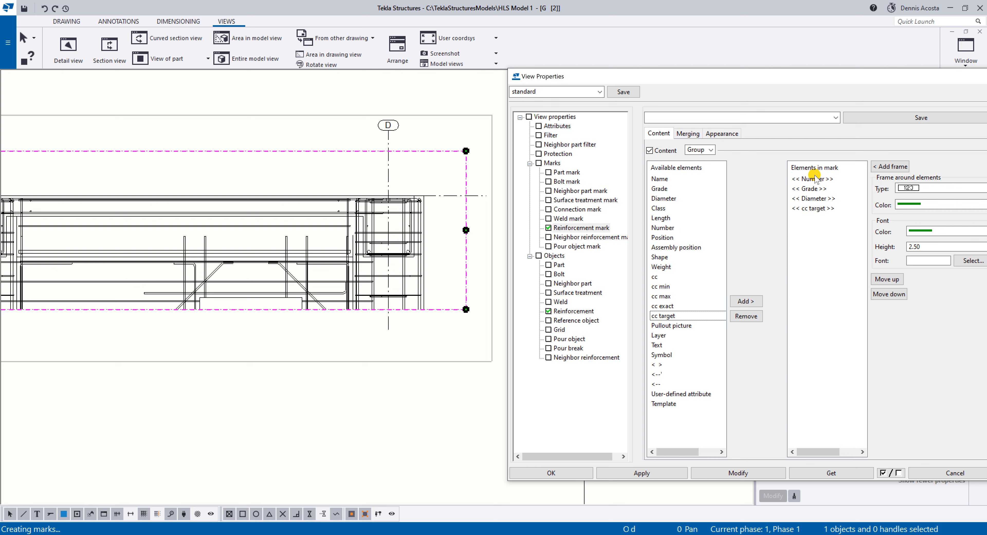
# Add a backspace element (<--) between Number and Grade in the group reinforcement mark and apply it to the view.
pyautogui.doubleClick(658, 384)
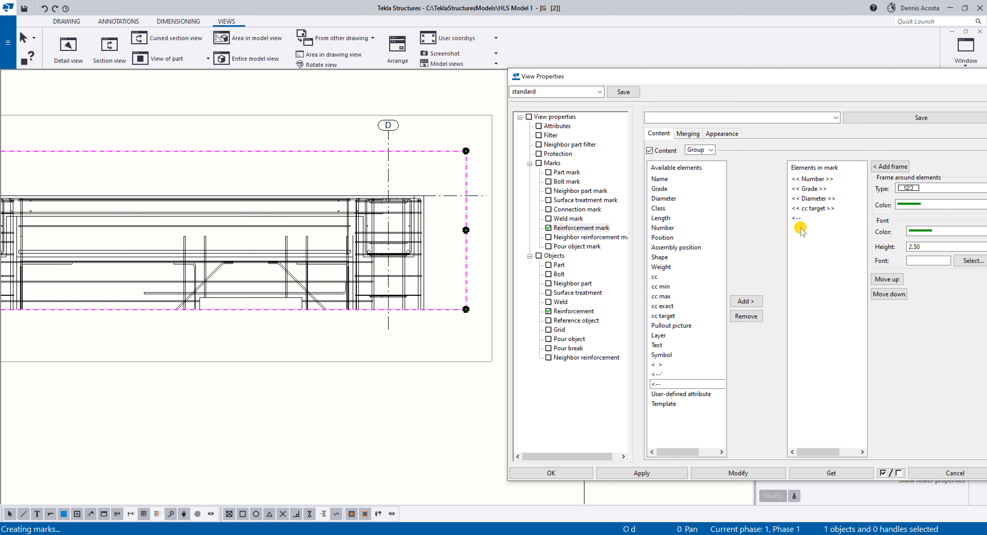
pyautogui.click(800, 218)
pyautogui.click(884, 278)
pyautogui.click(884, 278)
pyautogui.click(884, 279)
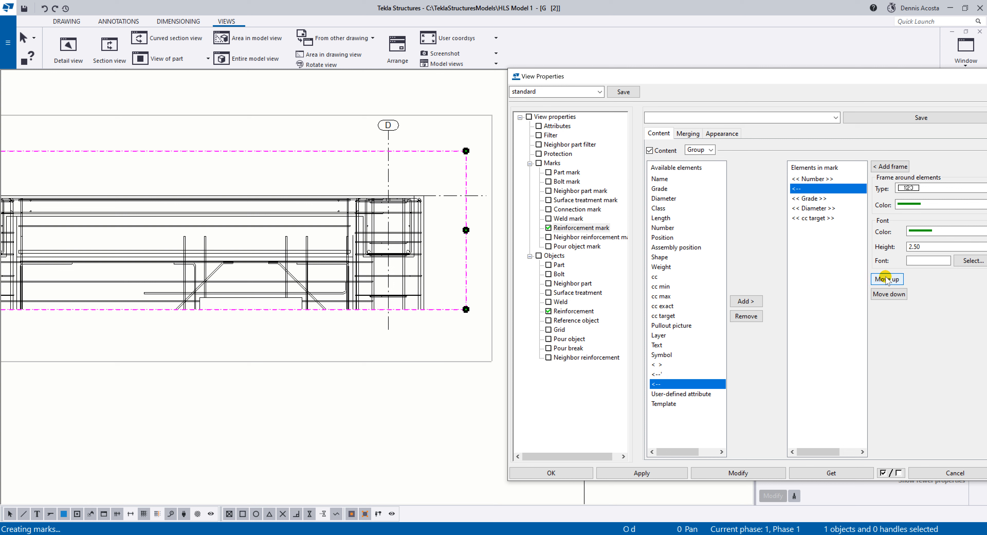
pyautogui.click(803, 190)
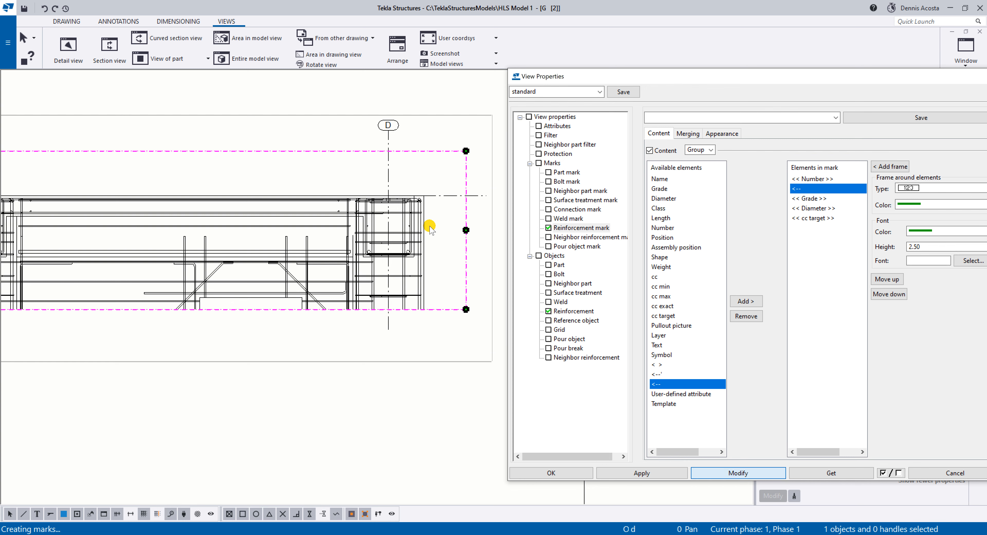
# Examine the content and spacing of the reinforcement marks beside the column at grid D.
pyautogui.moveTo(404, 197); pyautogui.dragTo(337, 210, button='middle')
pyautogui.scroll(2, 364, 225)
pyautogui.scroll(5, 395, 253)
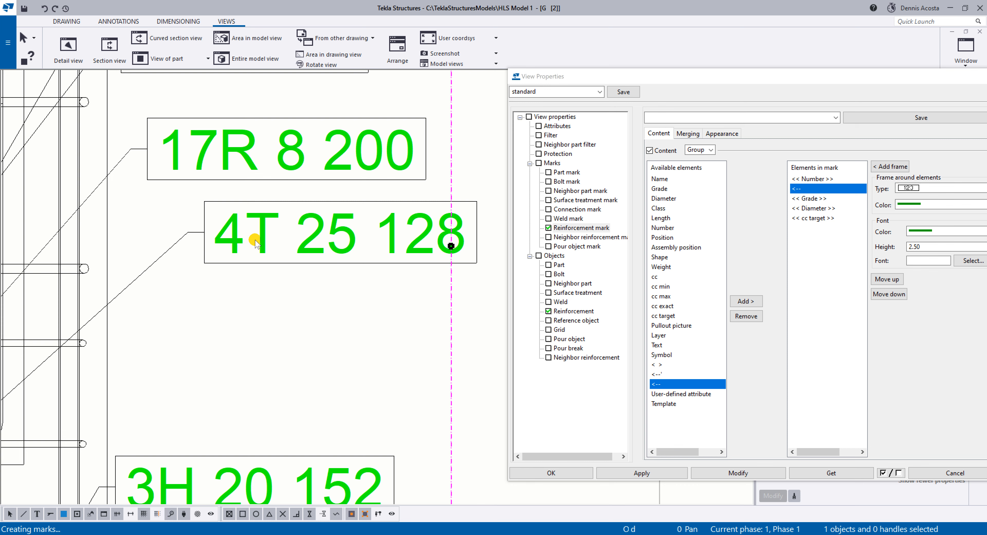
pyautogui.scroll(-2, 249, 188)
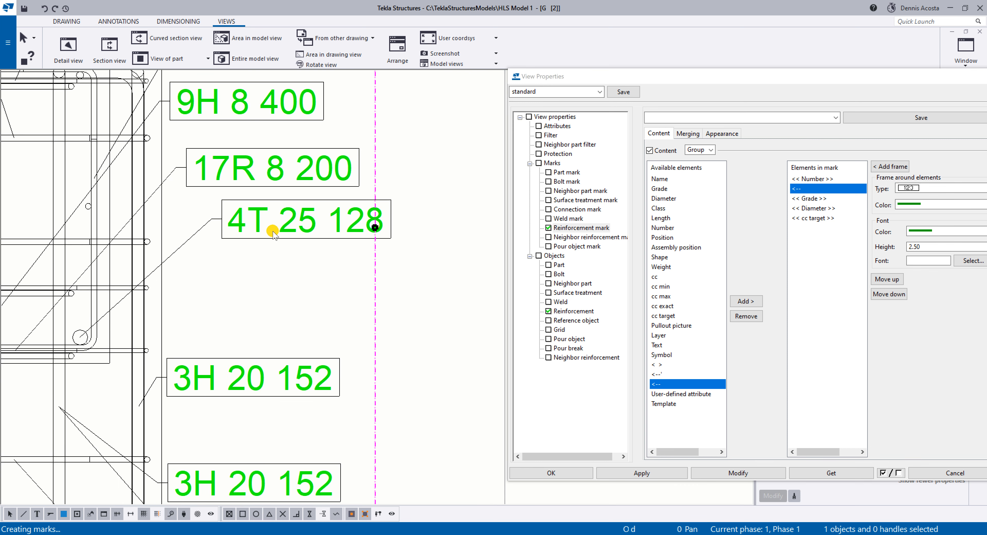
pyautogui.scroll(1, 268, 222)
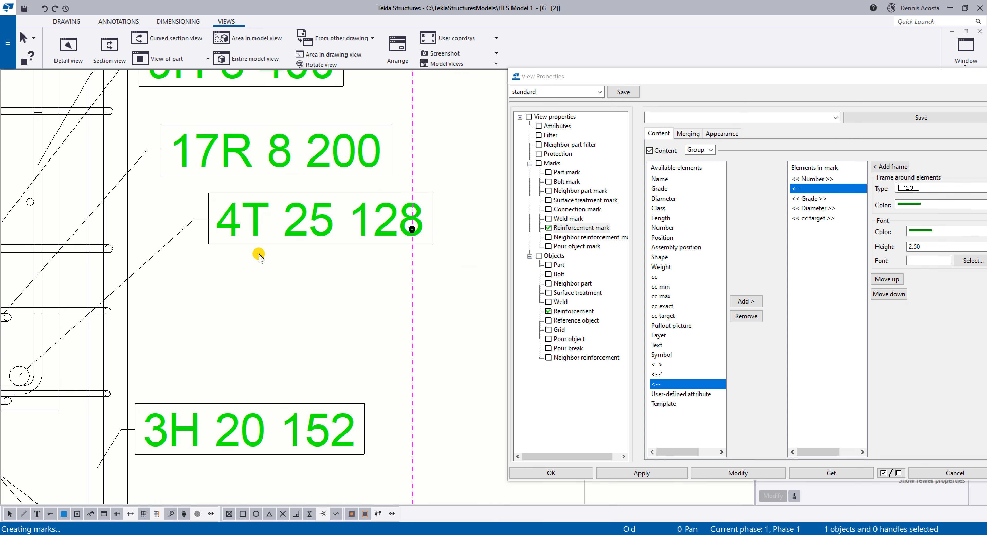
pyautogui.scroll(-2, 259, 253)
pyautogui.scroll(1, 271, 248)
pyautogui.scroll(1, 263, 237)
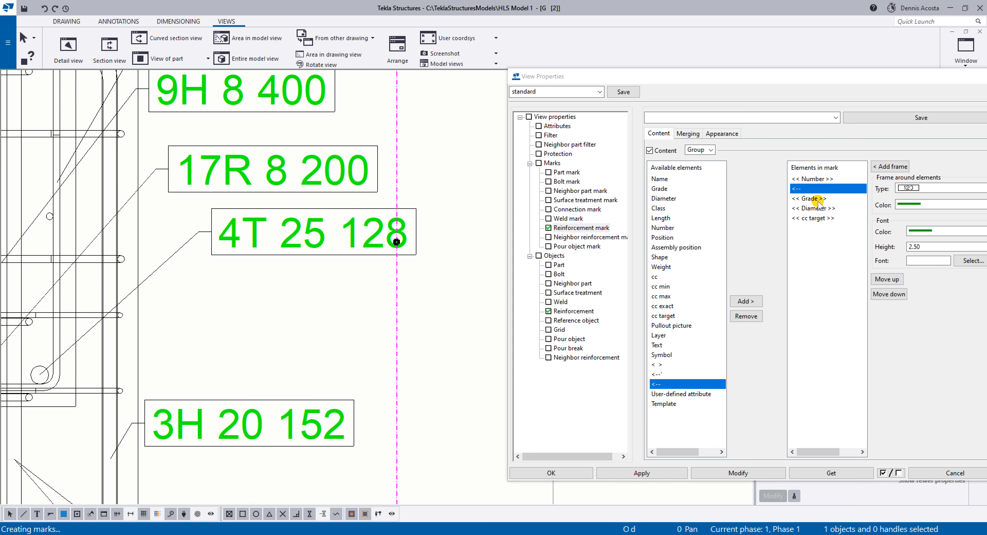
# Add a second backspace element (<--) between Grade and Diameter in the group mark and apply it to the view.
pyautogui.click(746, 301)
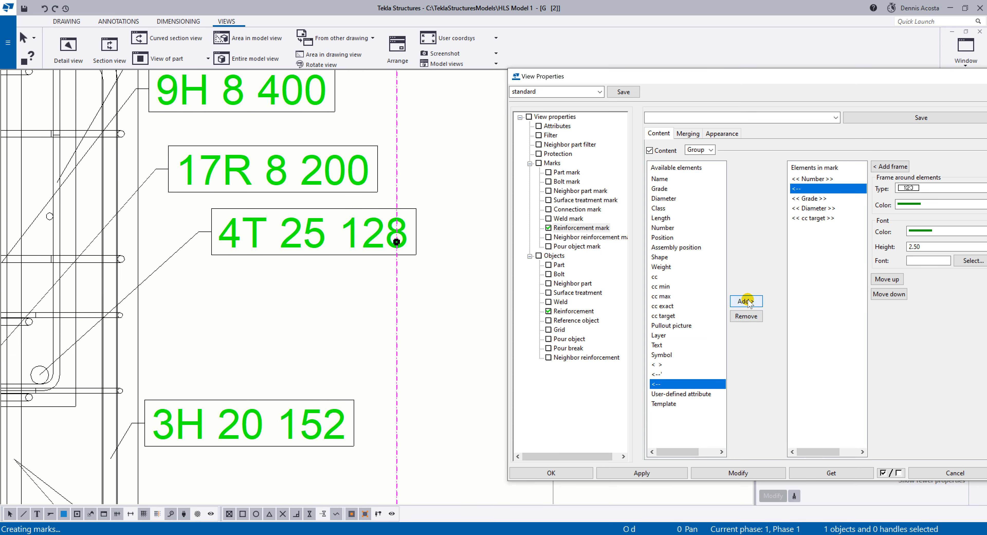
pyautogui.click(888, 294)
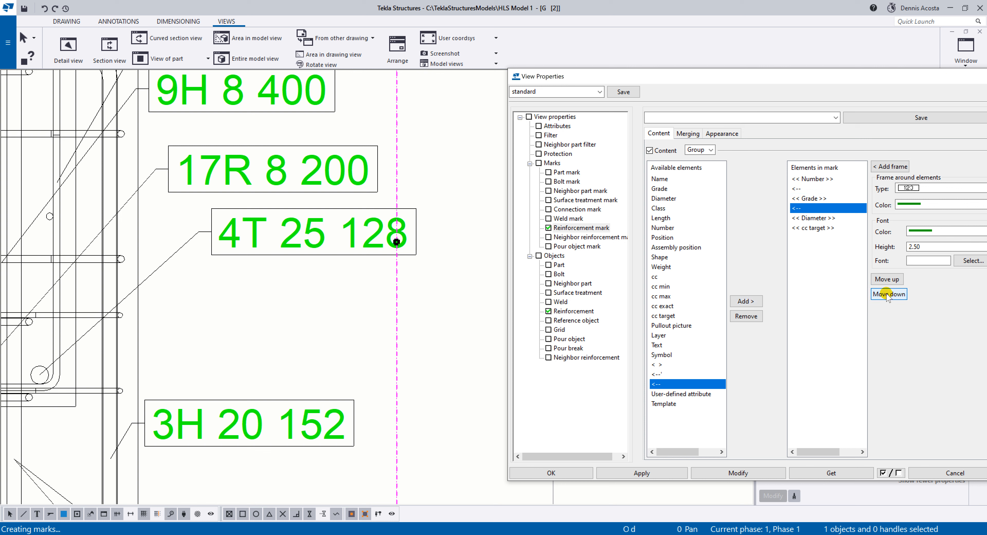
pyautogui.click(713, 475)
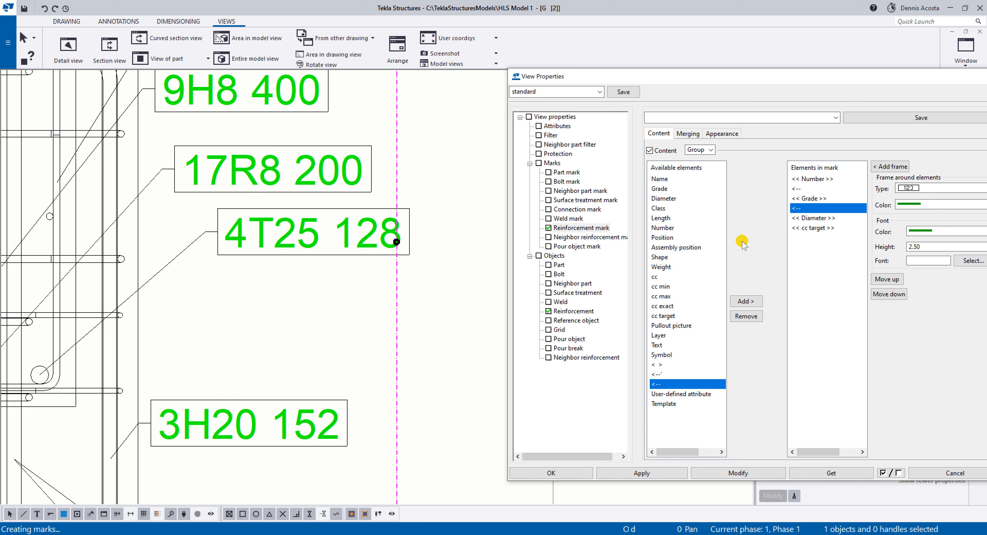
# Put a "-" text element in place of cc target, move it ahead of Diameter, and apply the group mark to the view.
pyautogui.click(820, 228)
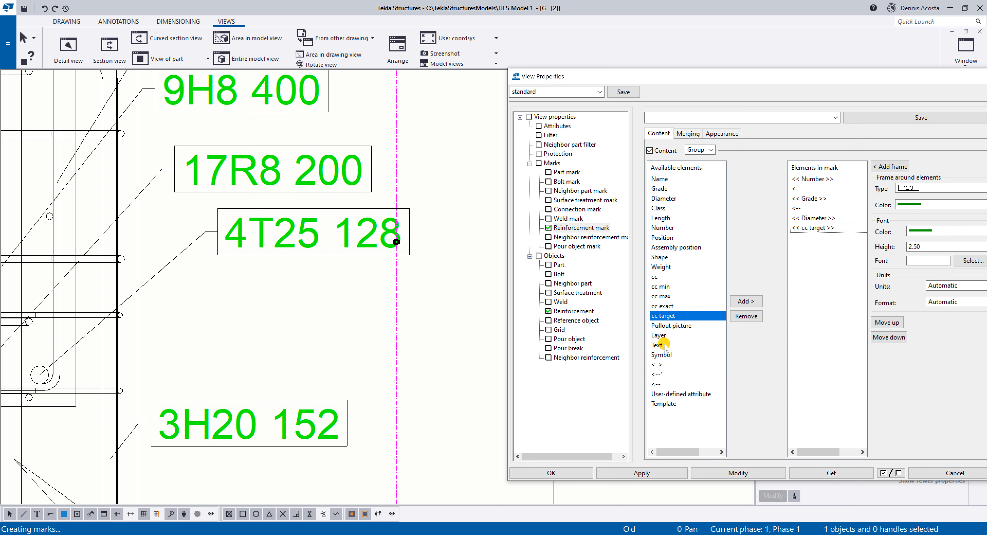
pyautogui.click(657, 344)
pyautogui.click(745, 301)
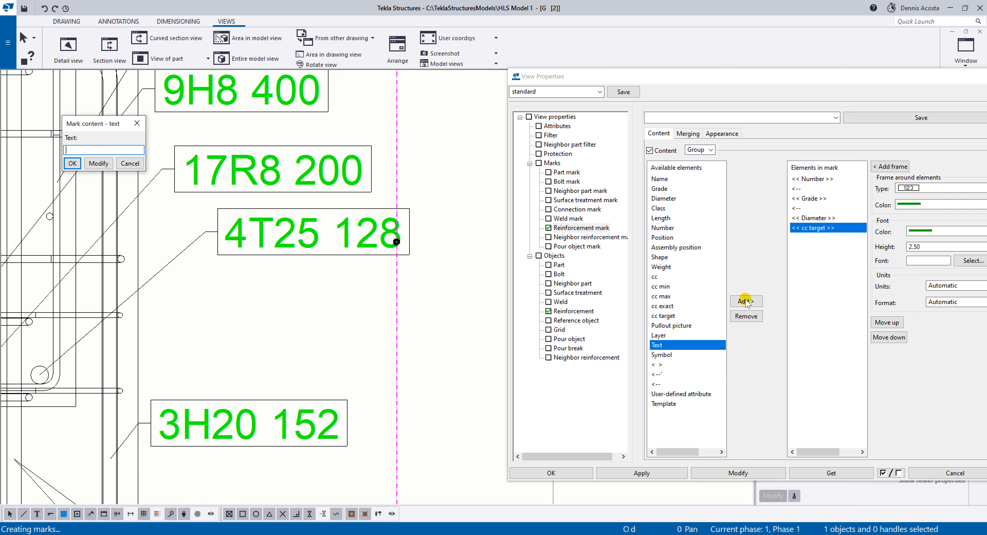
pyautogui.write('-')
pyautogui.click(98, 163)
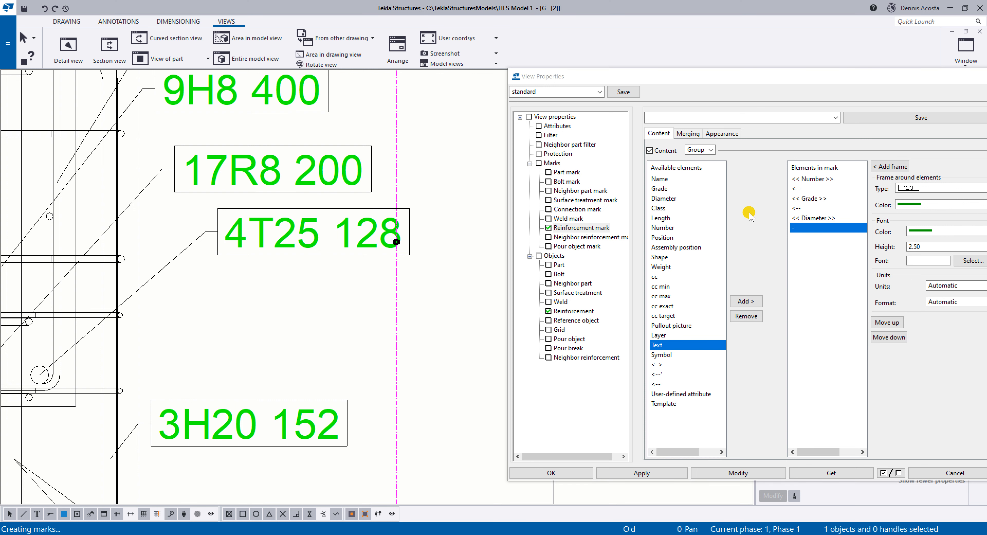
pyautogui.click(886, 322)
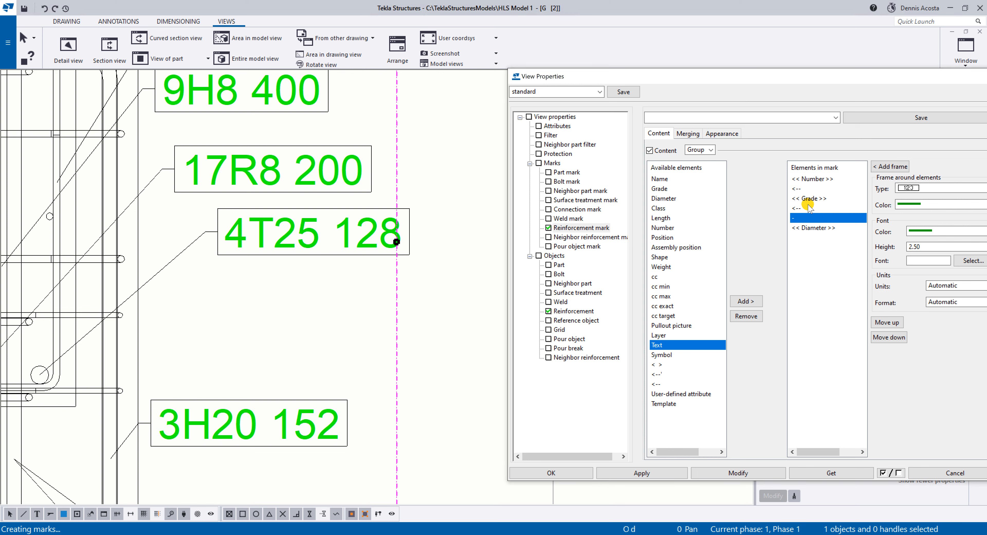
pyautogui.click(731, 473)
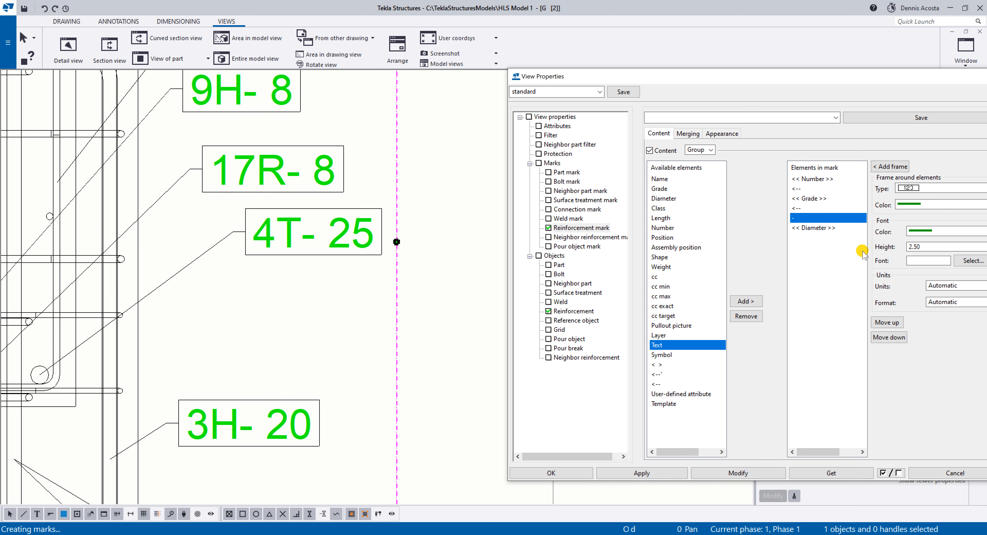
# Move the "-" text after Diameter, add cc target at the end of the group mark, and apply the change.
pyautogui.click(893, 337)
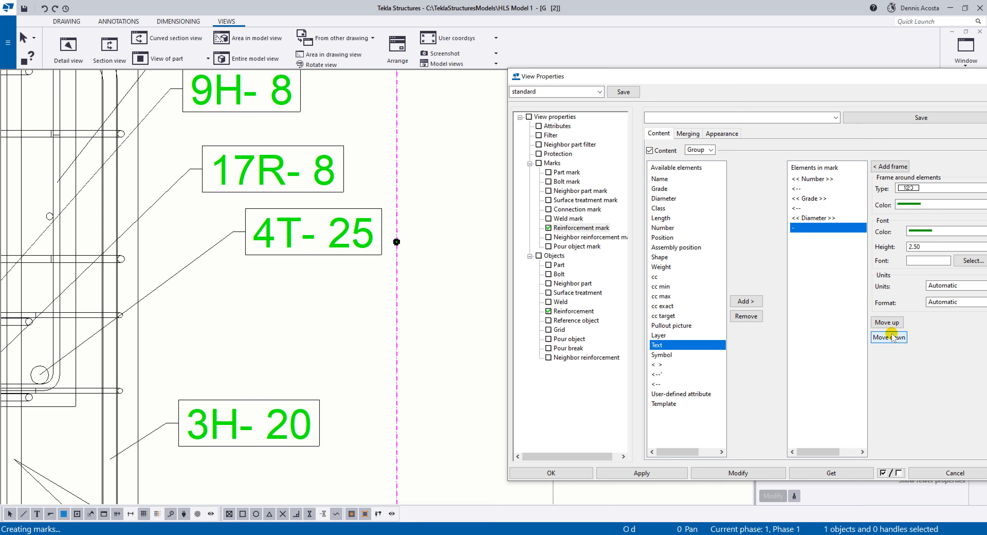
pyautogui.click(828, 248)
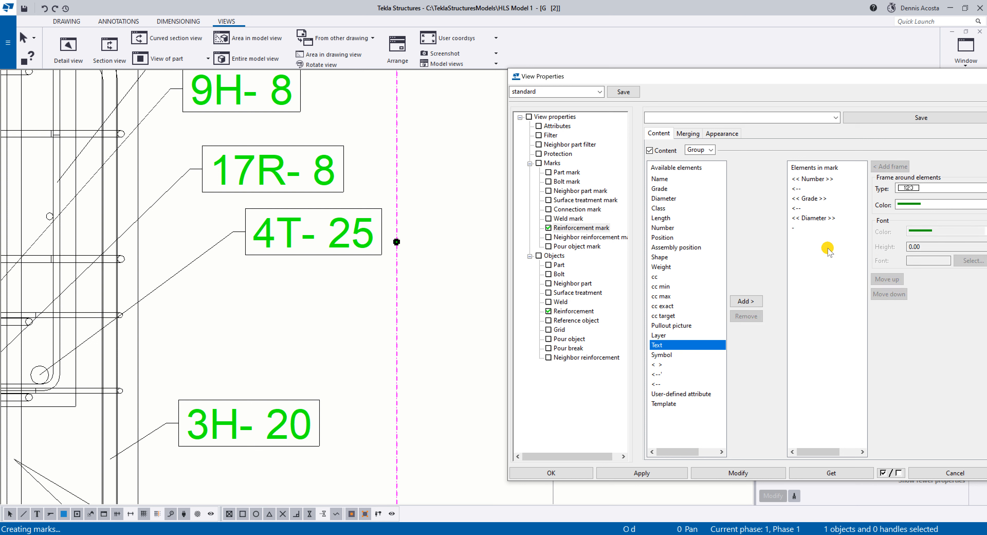
pyautogui.click(672, 317)
pyautogui.click(746, 301)
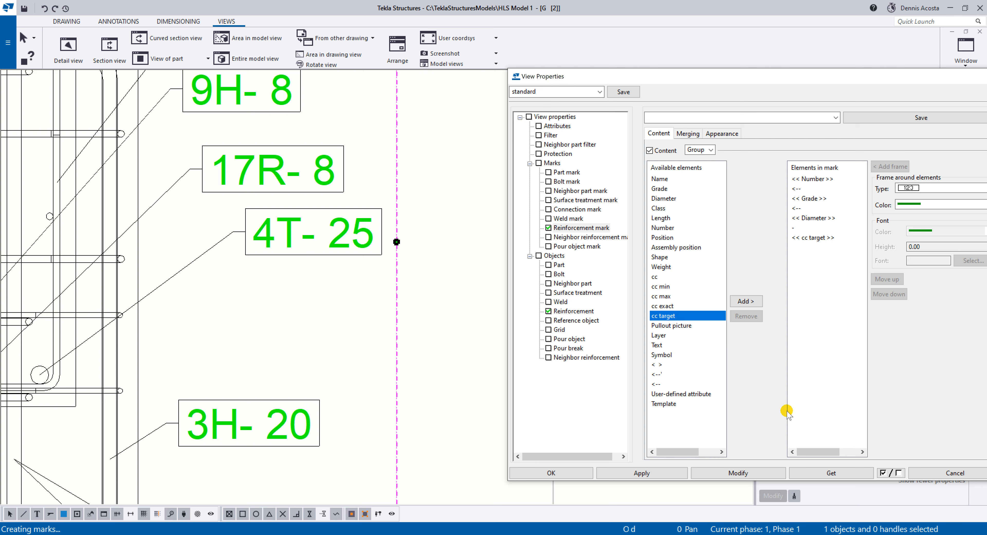
pyautogui.click(745, 473)
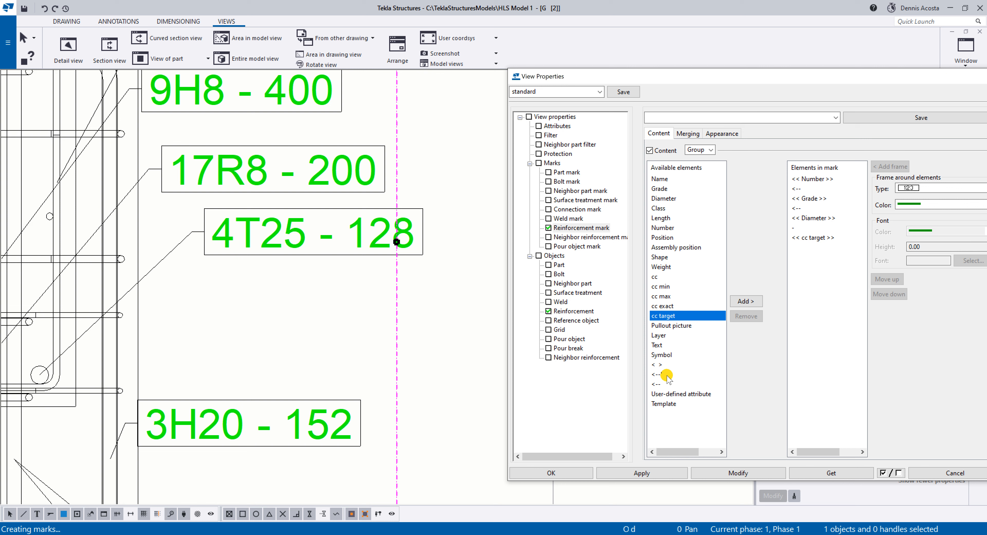
# Add backspace elements (<--) directly before and after the "-" text in the group mark and apply them to the view.
pyautogui.click(657, 384)
pyautogui.click(745, 301)
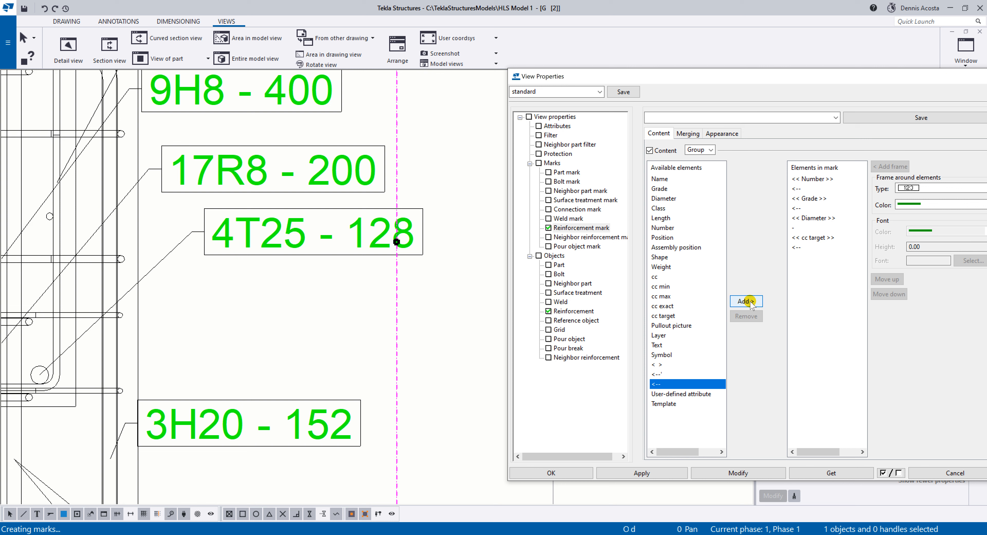
pyautogui.click(746, 301)
pyautogui.click(801, 257)
pyautogui.click(887, 278)
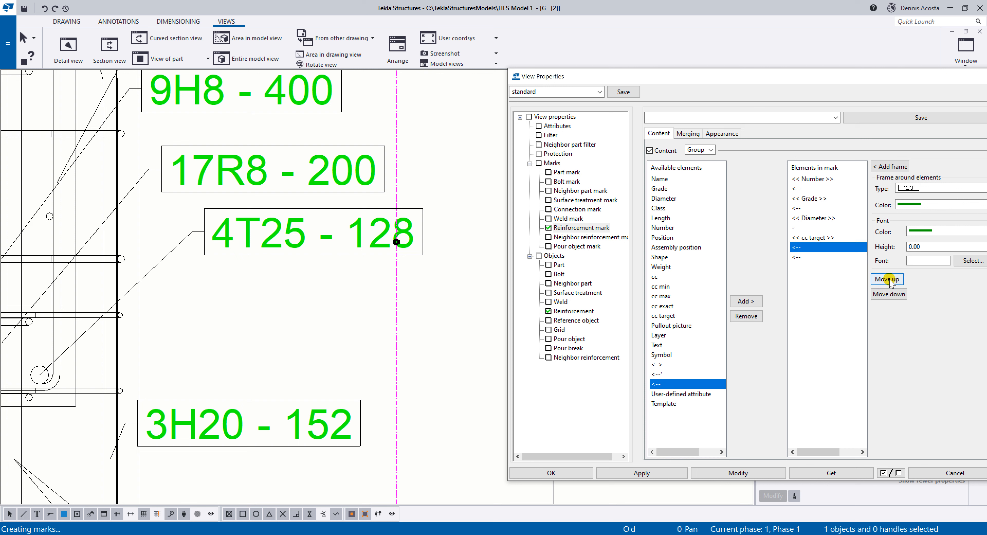
pyautogui.click(887, 279)
pyautogui.click(887, 279)
pyautogui.click(812, 258)
pyautogui.click(878, 279)
pyautogui.click(746, 473)
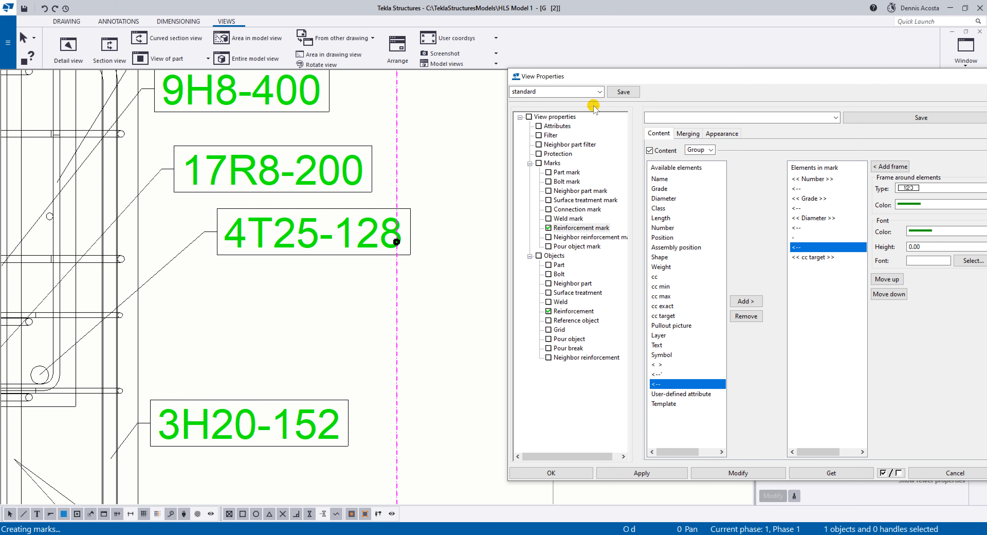
# Examine the reinforcement marks and their leaders along the Level 2 beam view, especially around grids C and D.
pyautogui.click(599, 92)
pyautogui.click(690, 119)
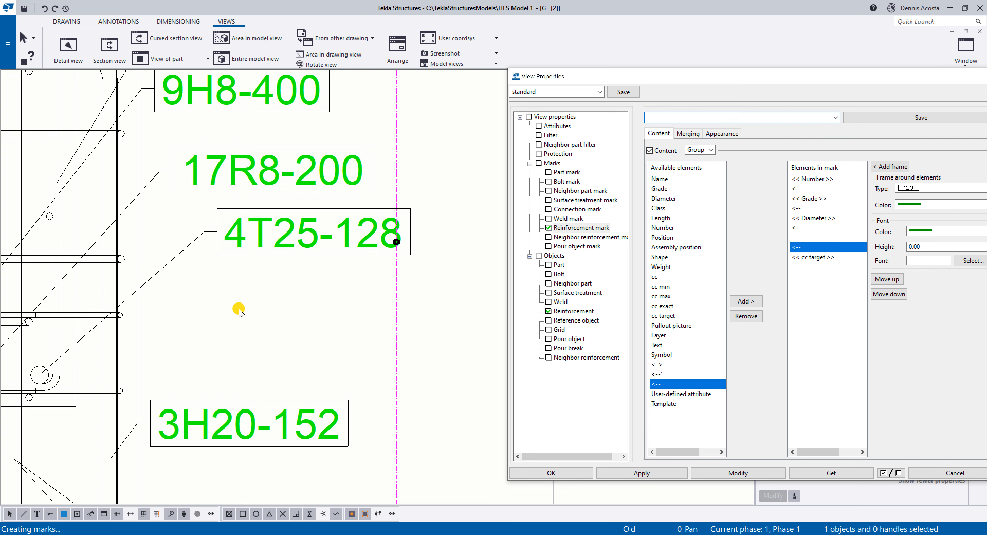
pyautogui.scroll(-4, 234, 303)
pyautogui.moveTo(234, 326); pyautogui.dragTo(301, 315, button='middle')
pyautogui.scroll(-5, 300, 315)
pyautogui.moveTo(240, 299); pyautogui.dragTo(394, 245, button='middle')
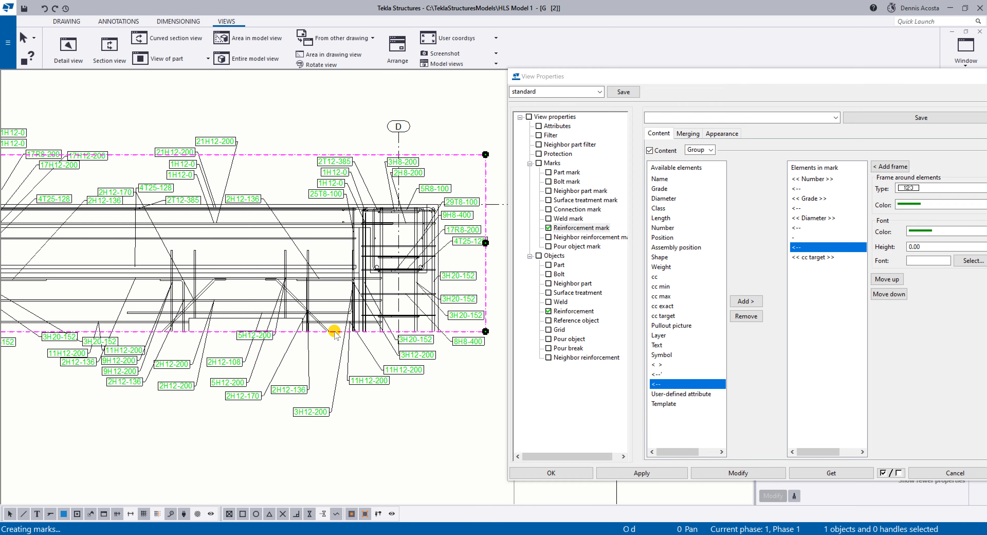
pyautogui.scroll(5, 307, 357)
pyautogui.moveTo(273, 360); pyautogui.dragTo(334, 330, button='middle')
pyautogui.scroll(-6, 249, 330)
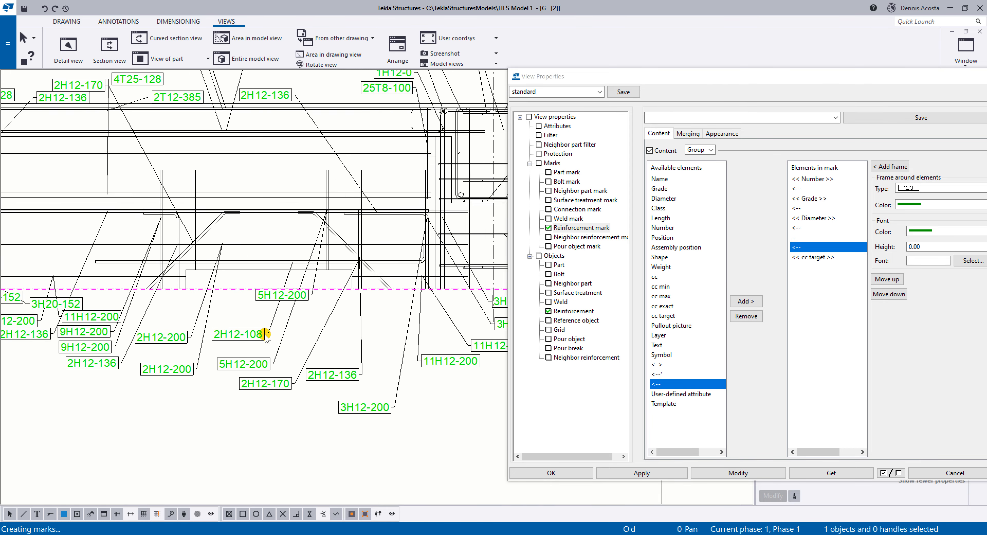
pyautogui.scroll(3, 262, 335)
pyautogui.scroll(-6, 274, 330)
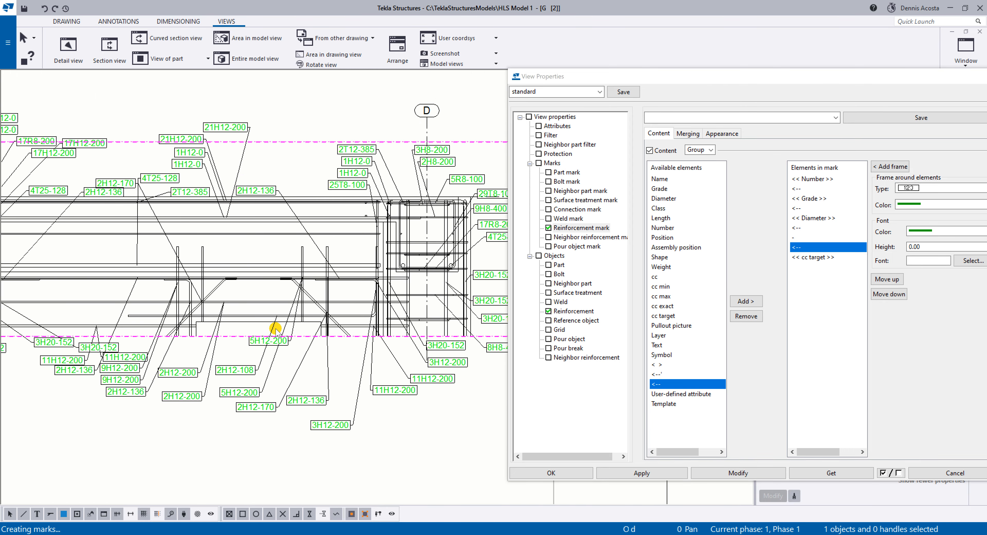
pyautogui.scroll(8, 202, 275)
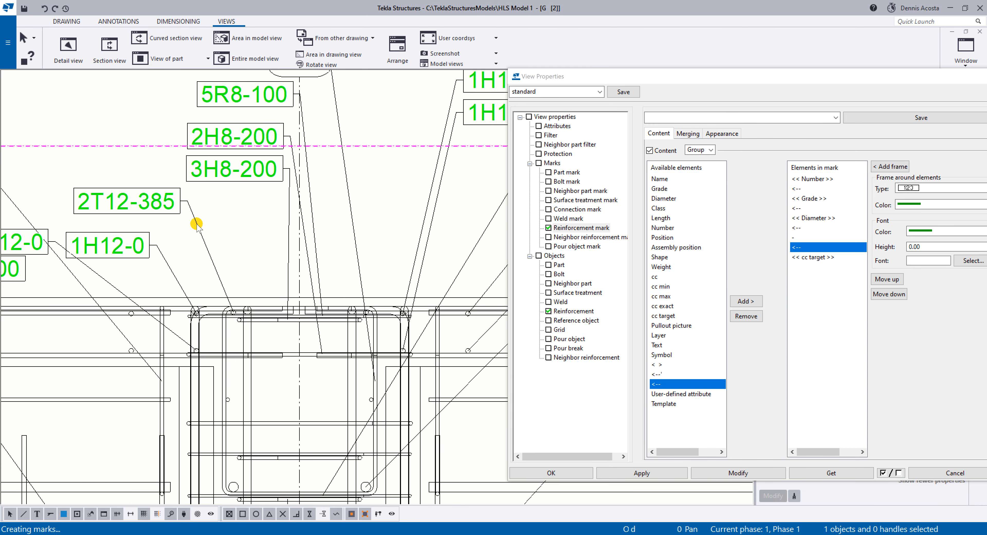
pyautogui.scroll(-3, 306, 222)
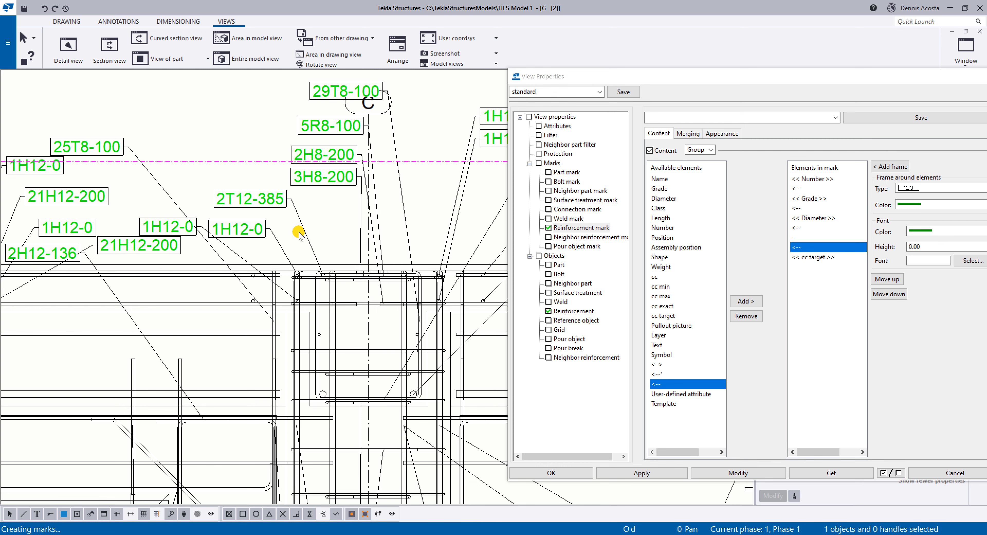
pyautogui.scroll(-5, 236, 367)
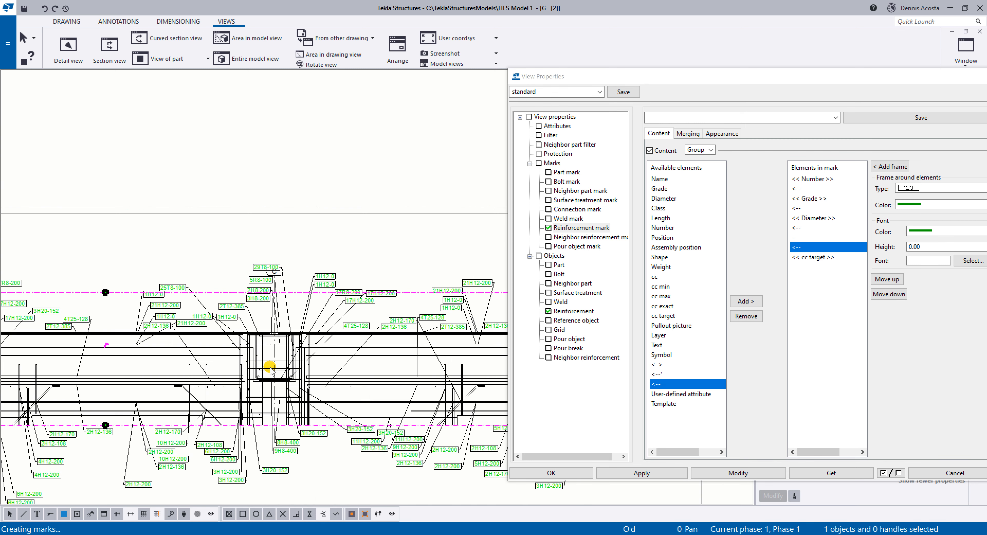
pyautogui.scroll(3, 399, 300)
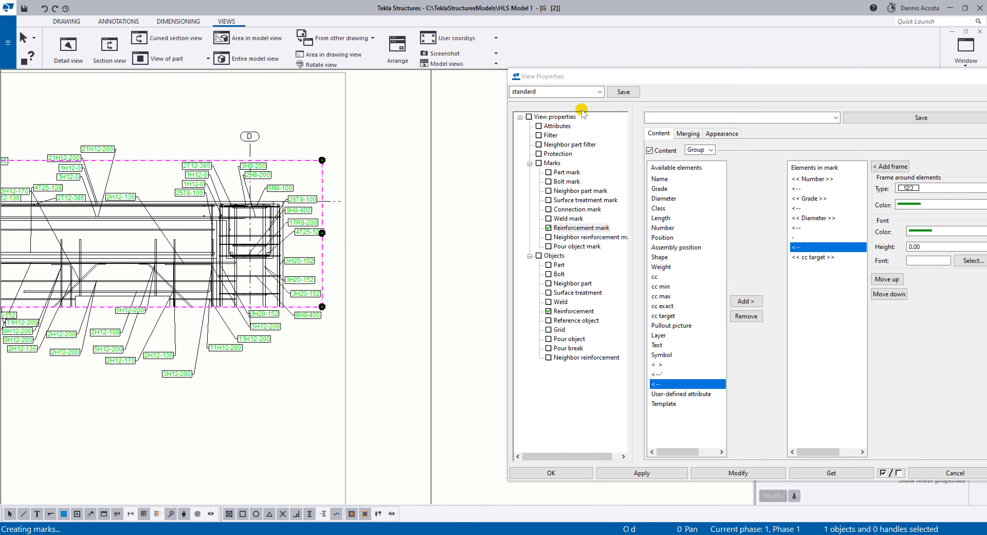
pyautogui.scroll(3, 280, 258)
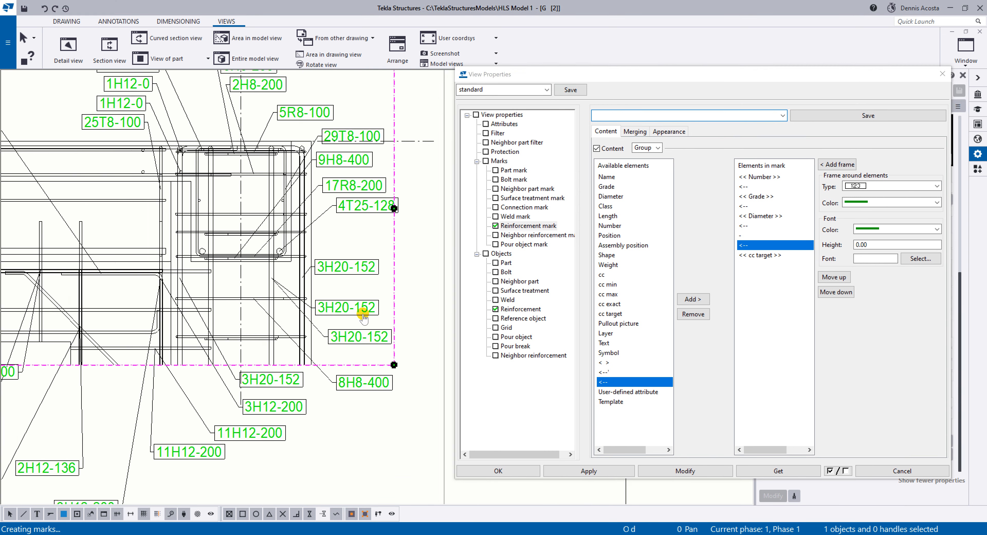
pyautogui.scroll(-3, 368, 318)
pyautogui.scroll(3, 271, 264)
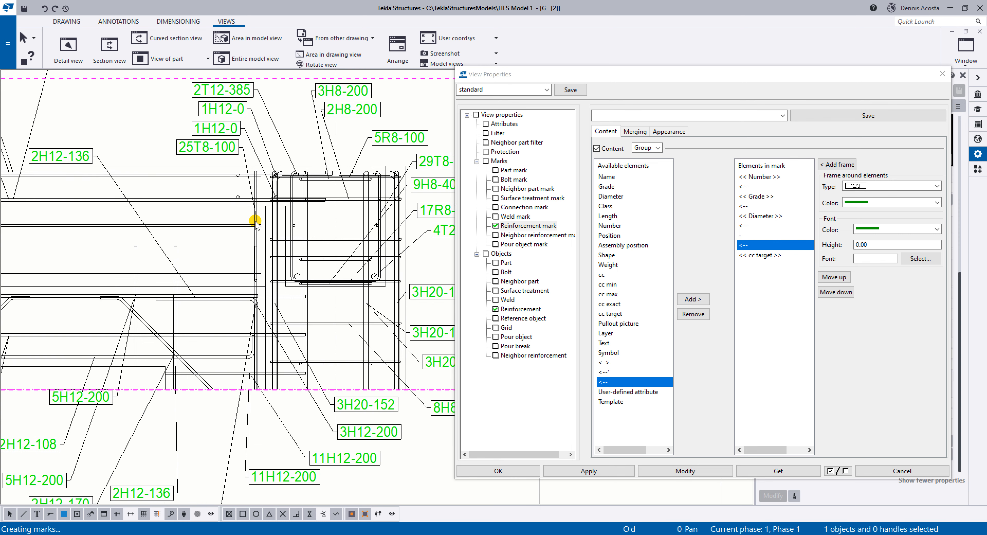
pyautogui.scroll(2, 216, 196)
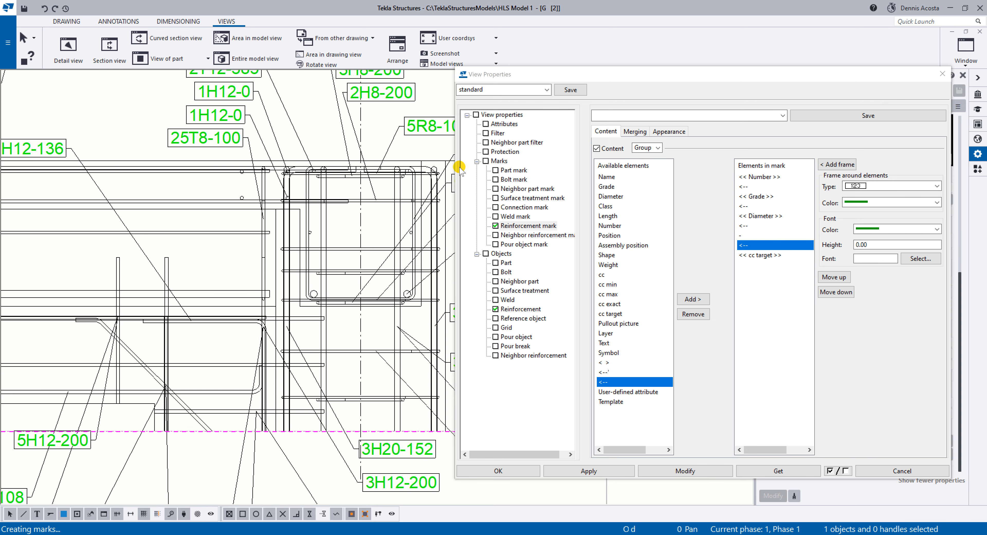
# Clear all existing rules from the view filter and add one new rule row.
pyautogui.click(497, 133)
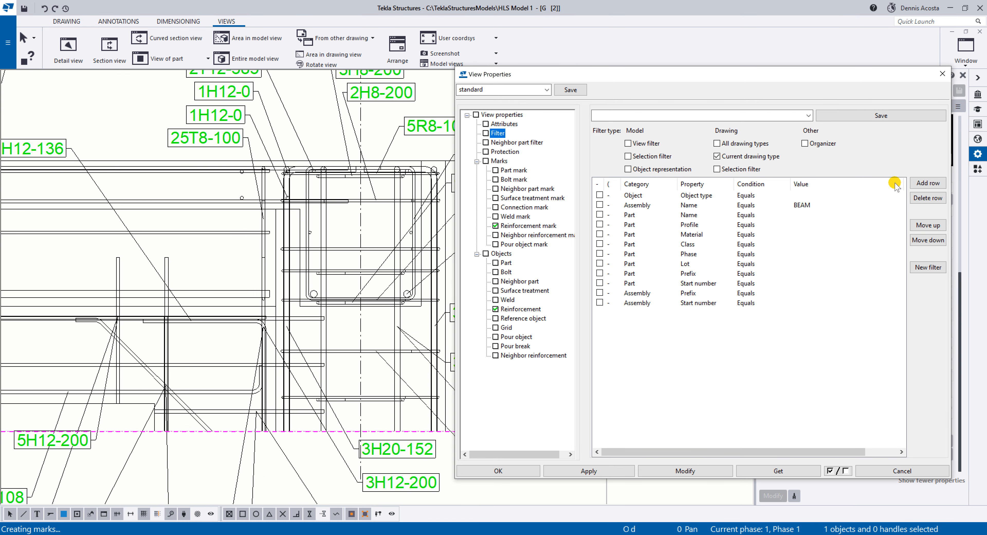
pyautogui.click(928, 267)
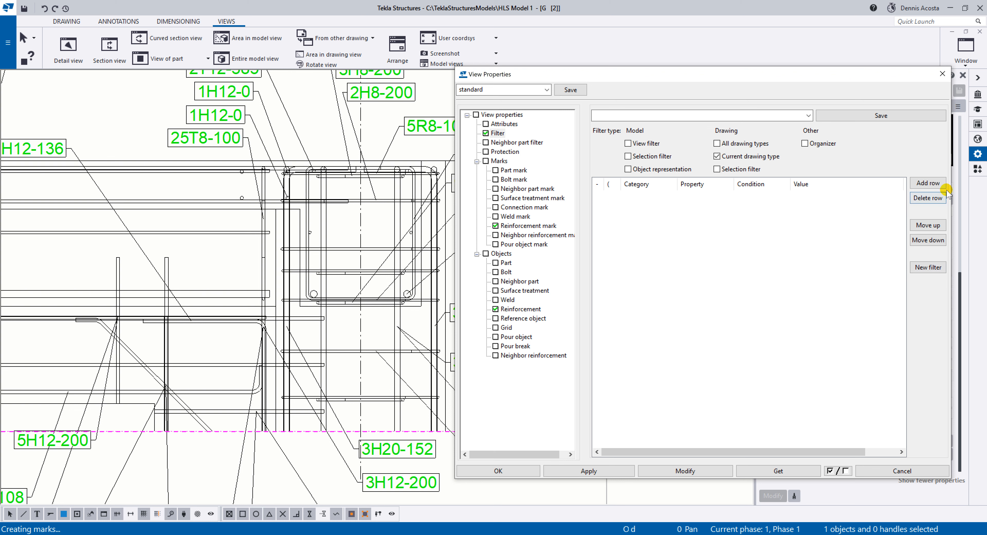
pyautogui.click(928, 183)
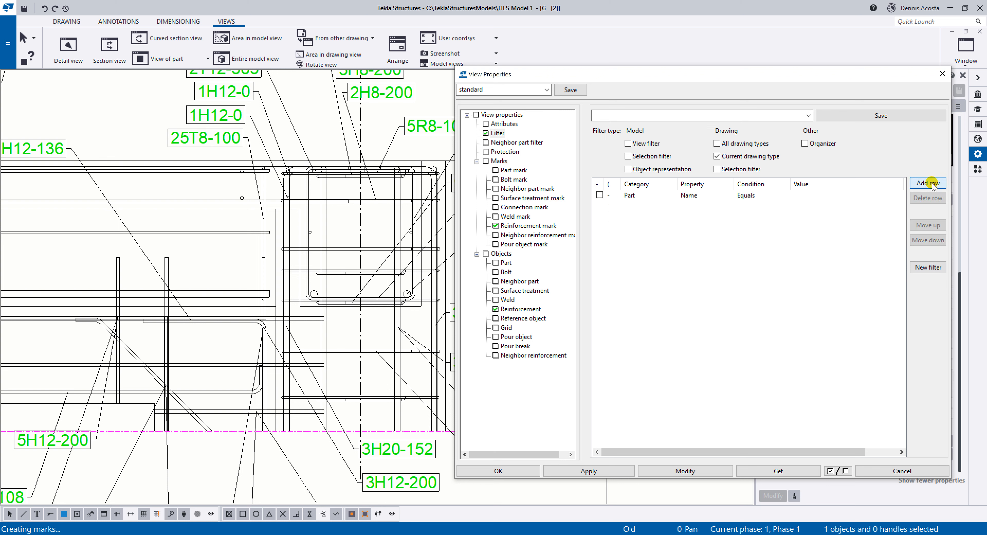
# Set the first filter rule to category Object, property Object type, condition Equals and value Reinforcing bar.
pyautogui.click(630, 195)
pyautogui.click(673, 195)
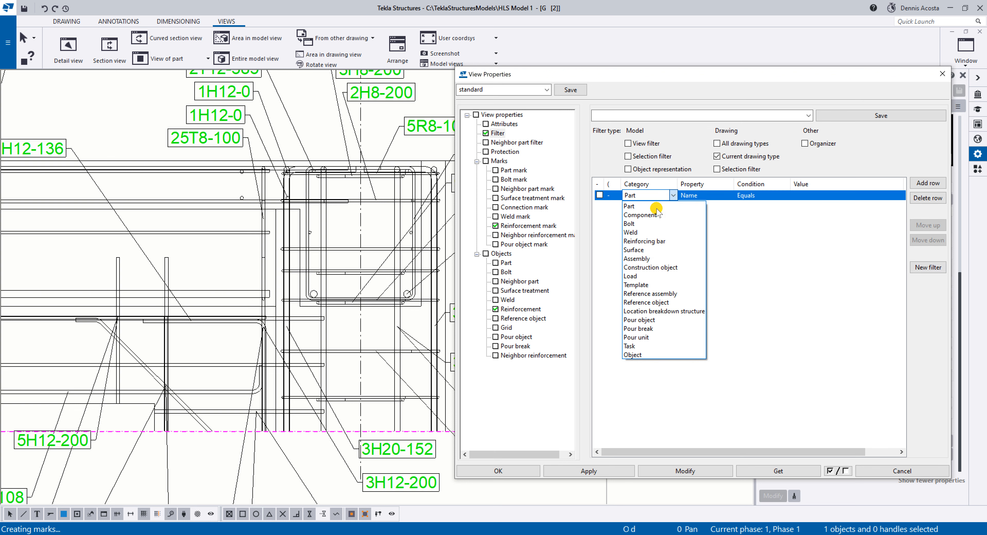
pyautogui.click(643, 354)
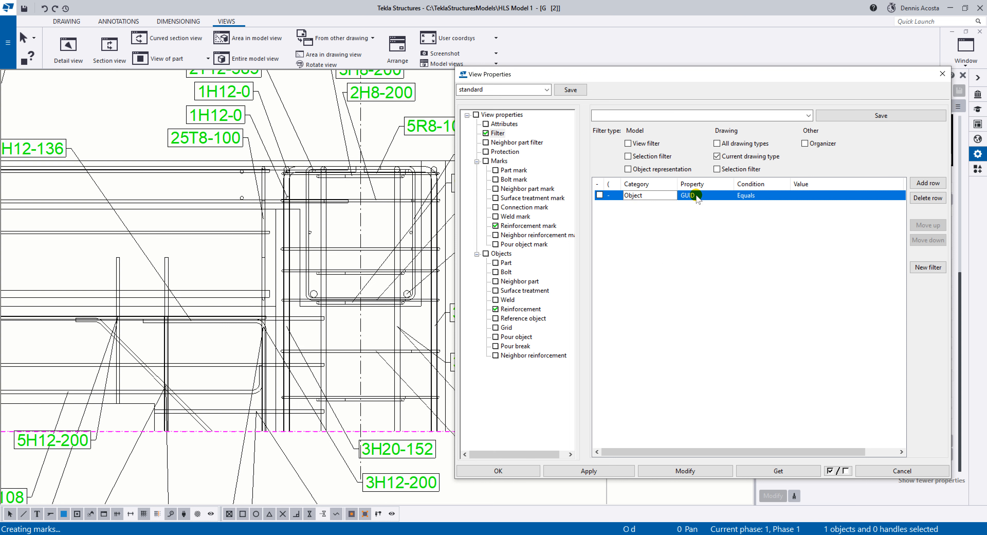
pyautogui.click(709, 196)
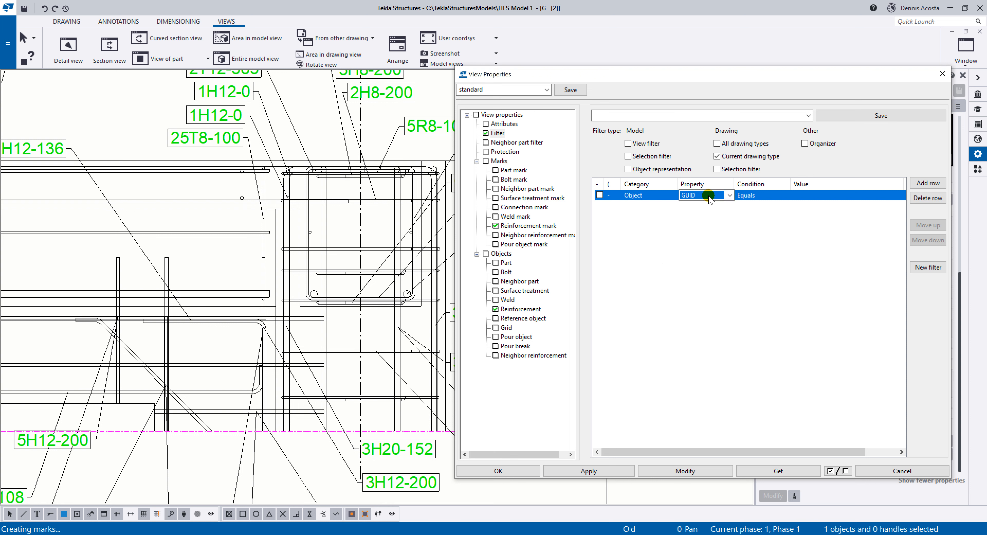
pyautogui.click(728, 195)
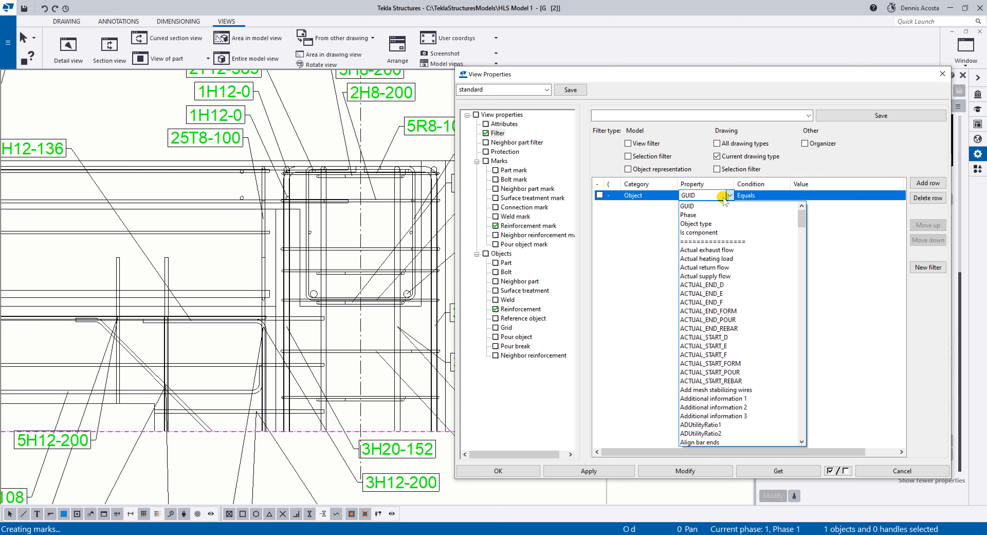
pyautogui.click(715, 224)
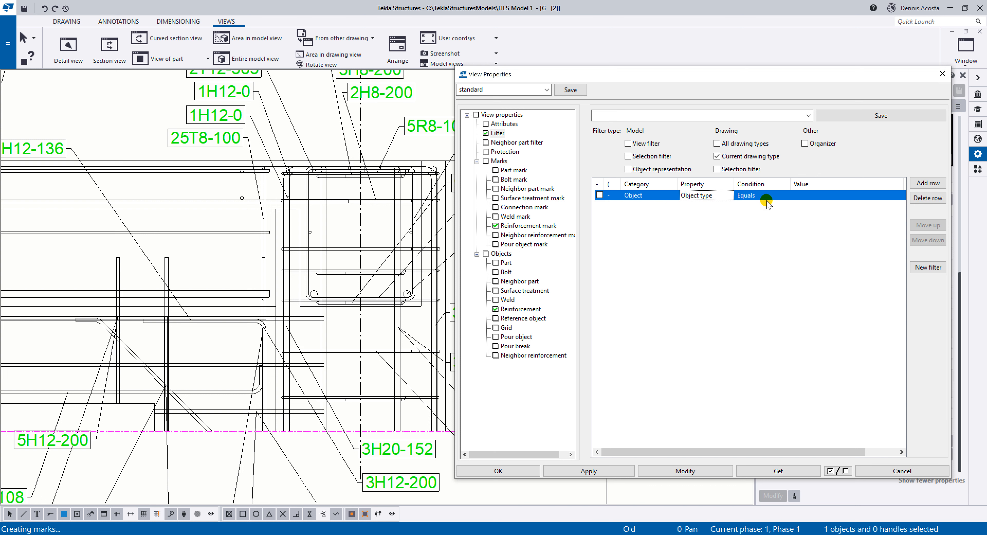
pyautogui.click(815, 196)
pyautogui.click(899, 195)
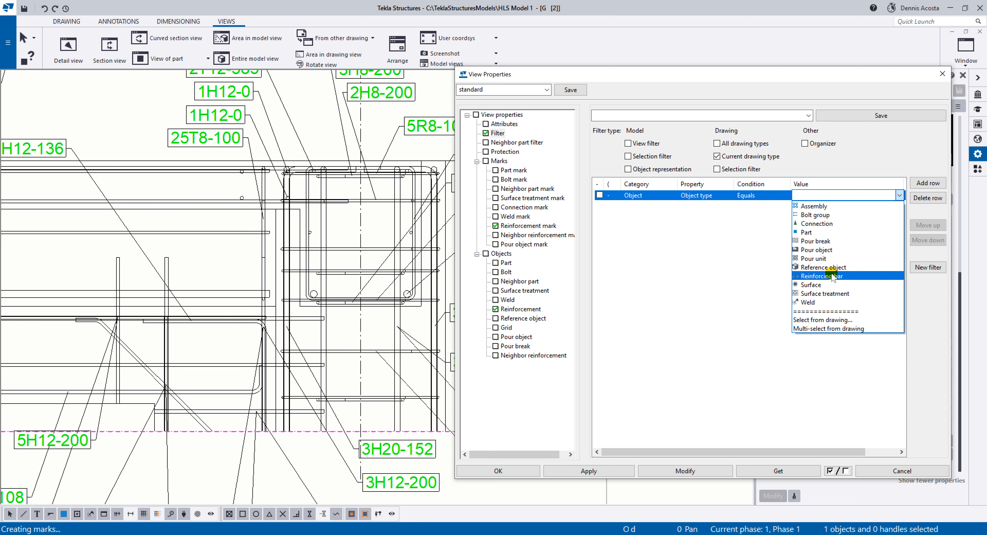
pyautogui.click(823, 276)
# Add a second filter rule with category Reinforcing bar and property Name.
pyautogui.click(928, 183)
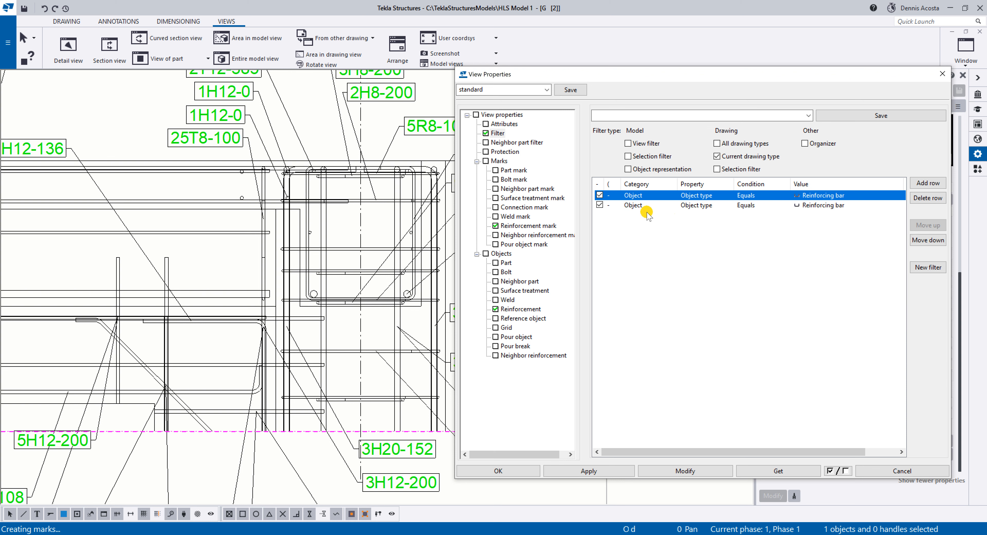
pyautogui.click(636, 205)
pyautogui.click(673, 206)
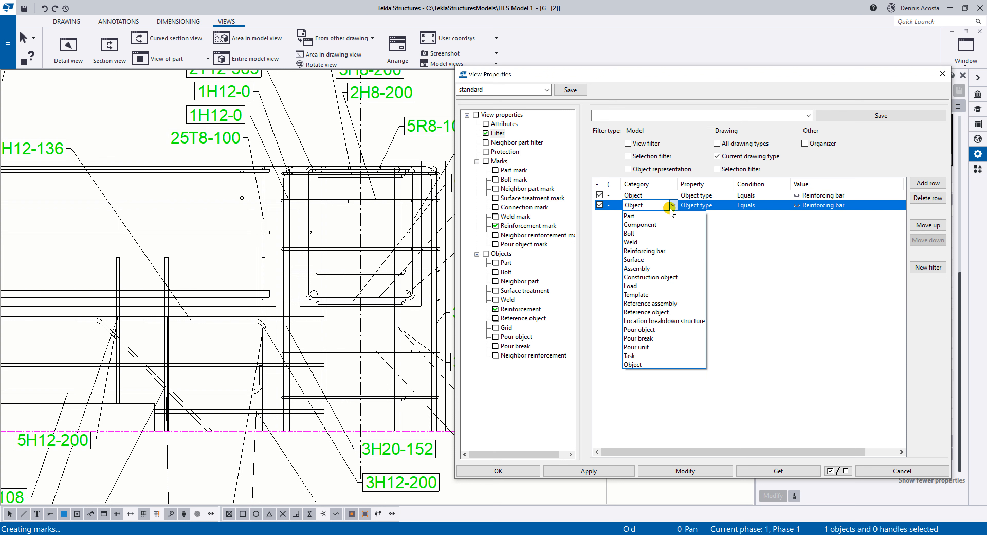
pyautogui.click(675, 248)
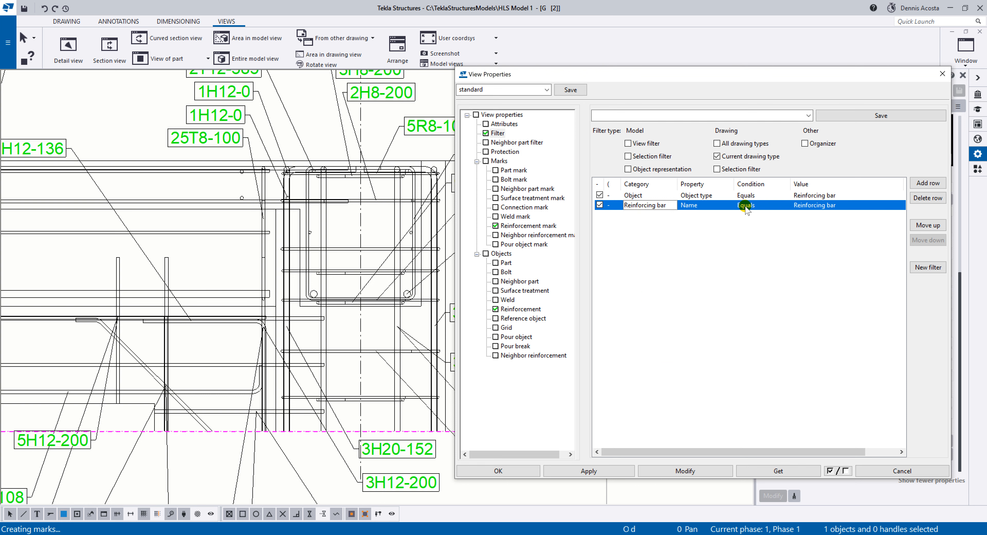
# Try to fill the Name rule's value by selecting a reinforcing bar from the drawing near grid D.
pyautogui.click(848, 209)
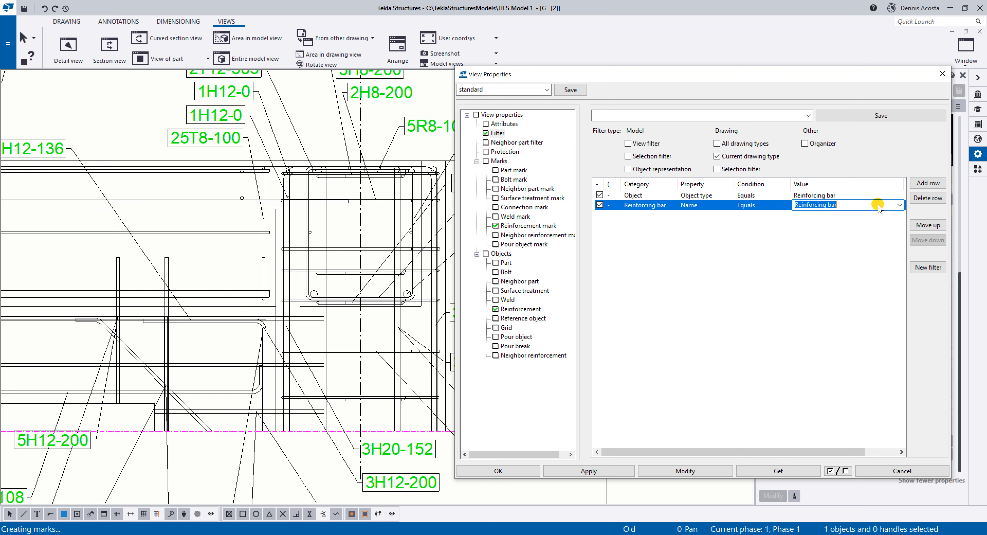
pyautogui.click(899, 204)
pyautogui.click(824, 238)
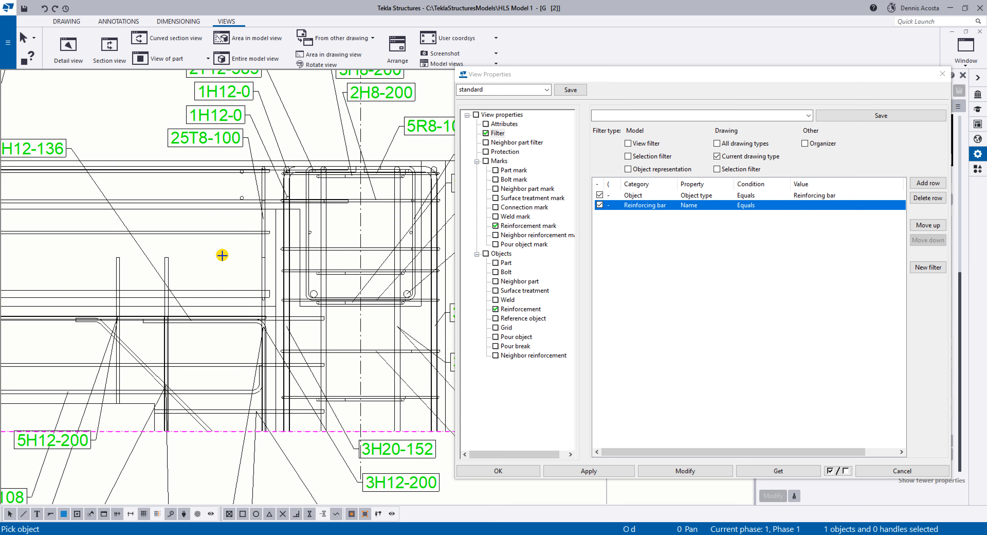
pyautogui.scroll(2, 223, 255)
pyautogui.click(286, 211)
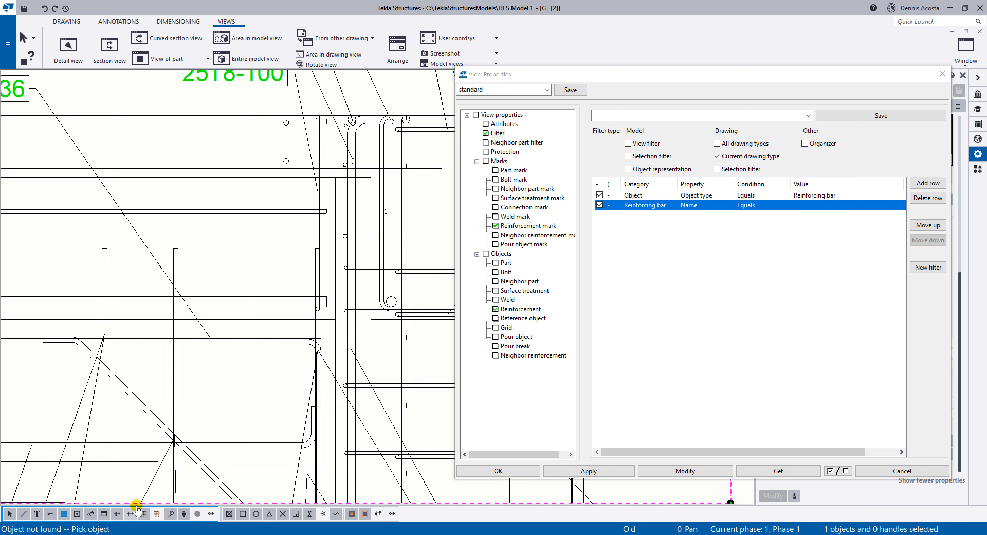
pyautogui.moveTo(337, 213); pyautogui.dragTo(212, 218, button='middle')
pyautogui.scroll(-2, 212, 218)
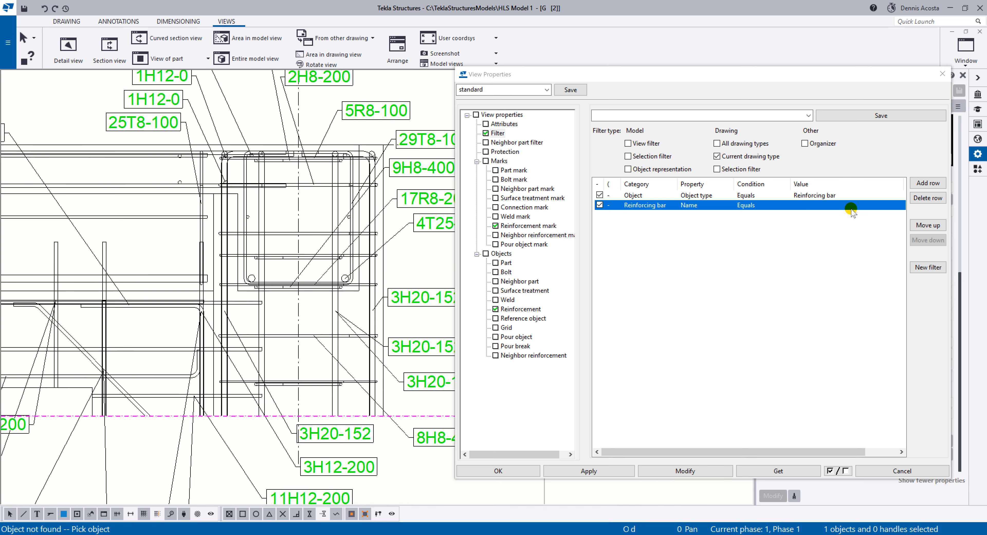
# Retry the selection from the drawing for the Name rule's value, and interrupt the pick.
pyautogui.click(879, 205)
pyautogui.click(899, 205)
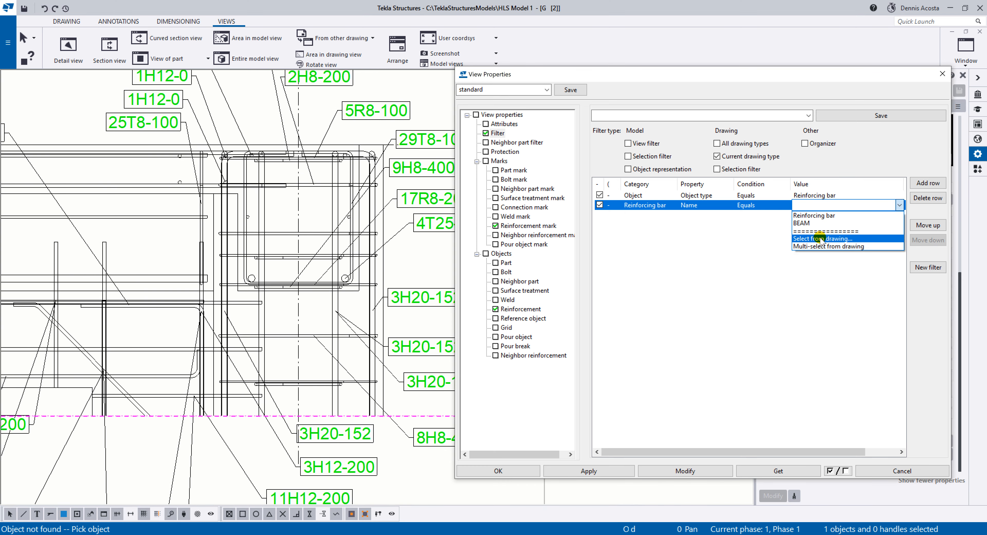
pyautogui.click(819, 236)
pyautogui.scroll(4, 368, 230)
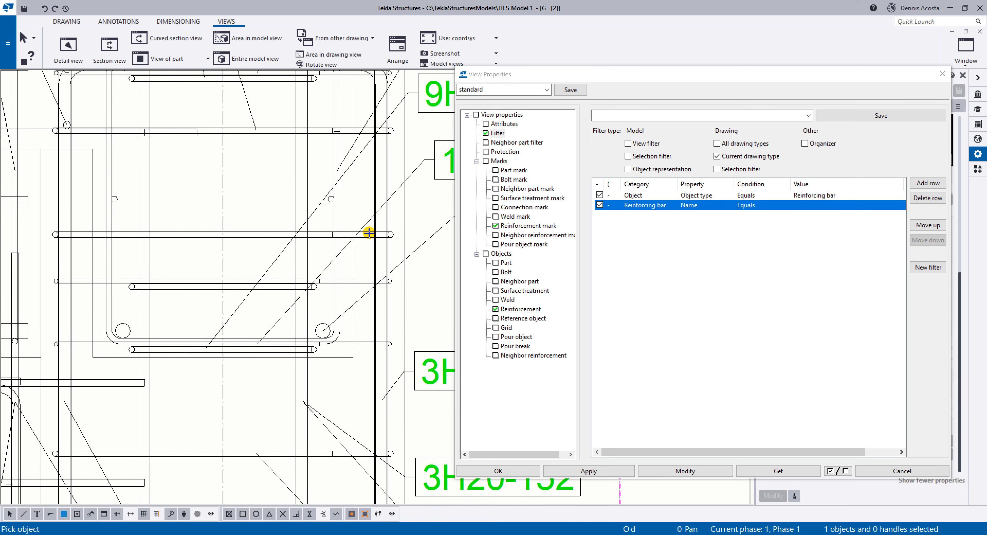
pyautogui.scroll(-5, 303, 242)
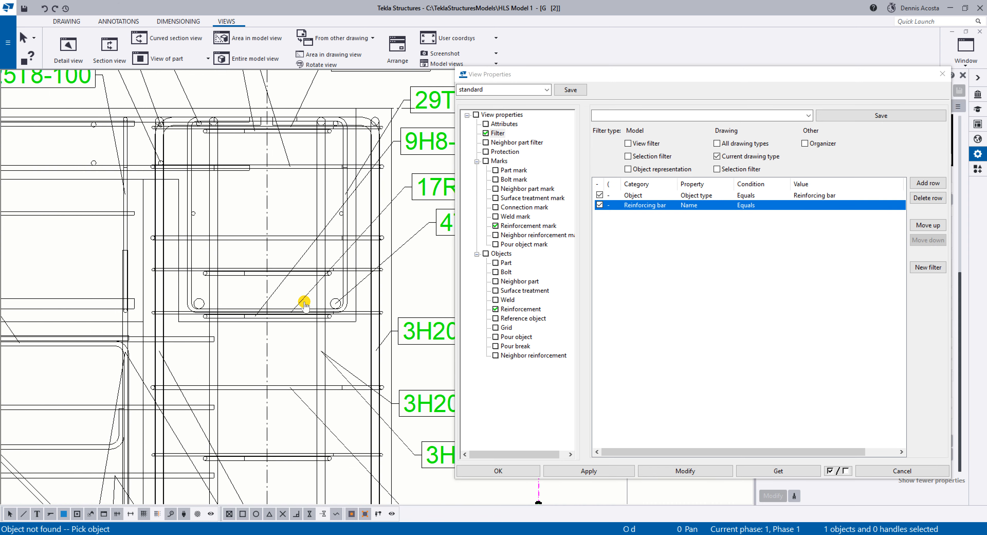
pyautogui.rightClick(304, 216)
pyautogui.click(330, 223)
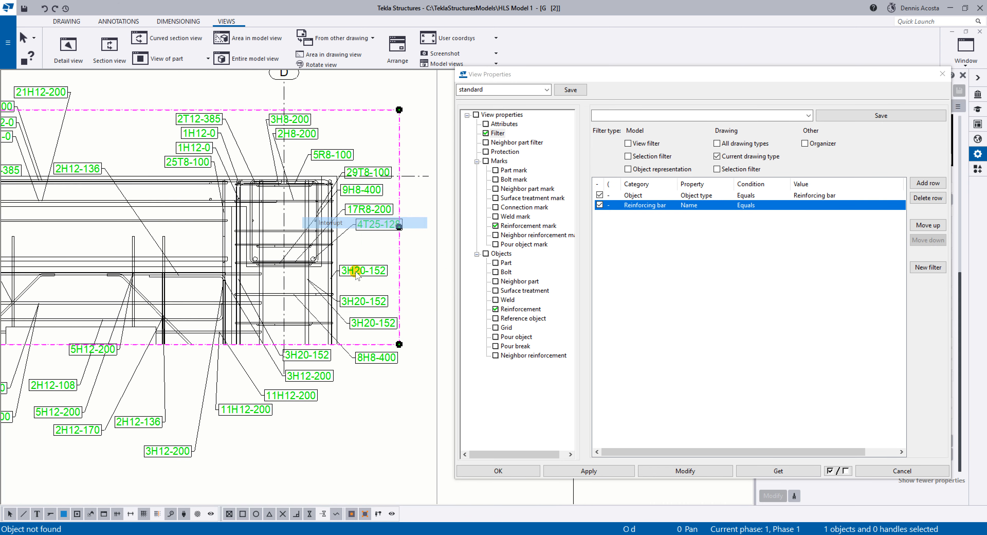
# Try to inspect the properties of a horizontal link bar in the grid D column, and clear the selection.
pyautogui.click(362, 270)
pyautogui.scroll(3, 345, 253)
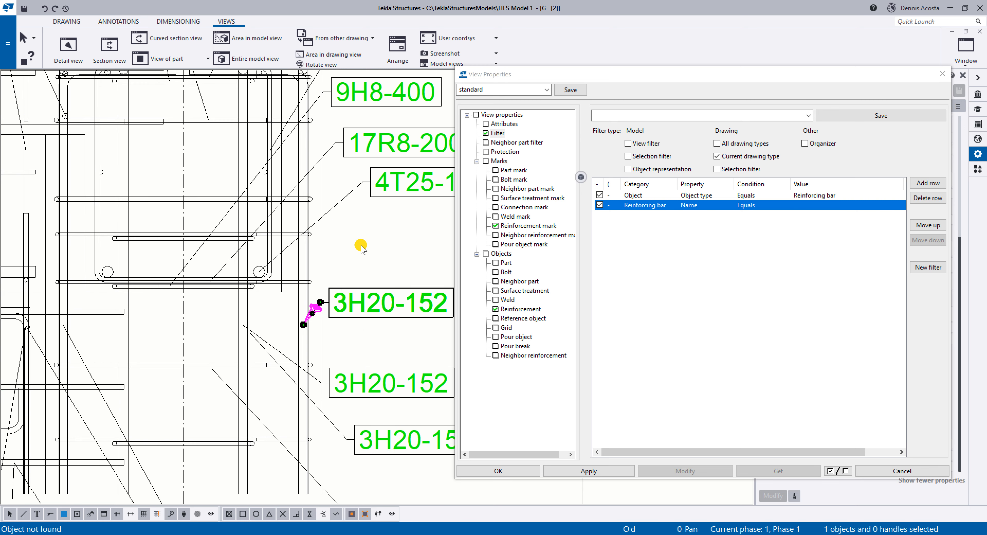
pyautogui.rightClick(311, 235)
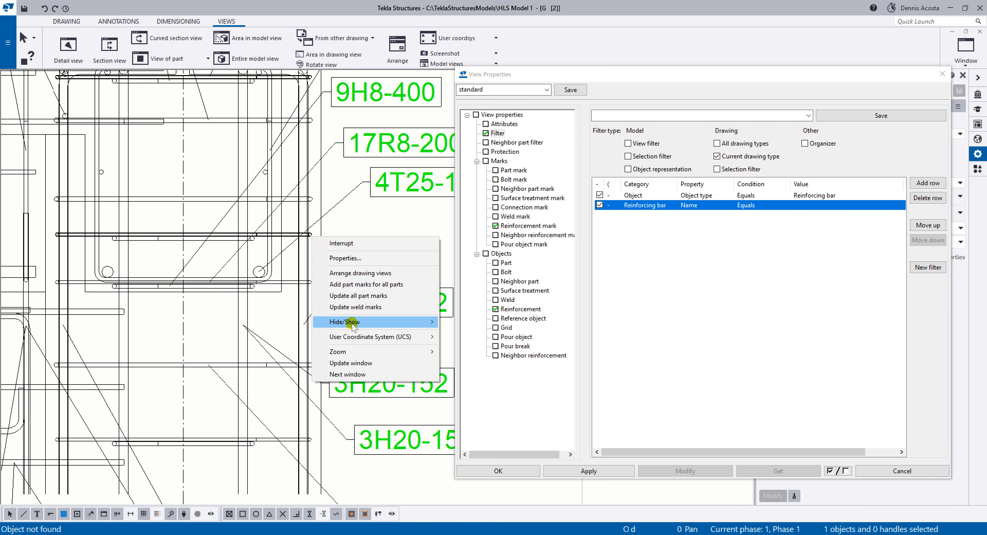
pyautogui.click(360, 258)
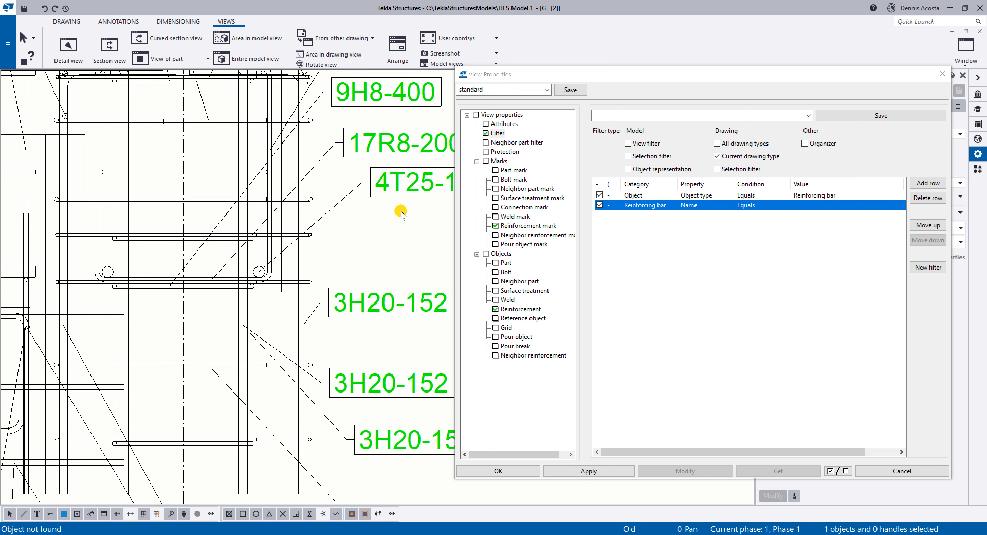
pyautogui.click(387, 241)
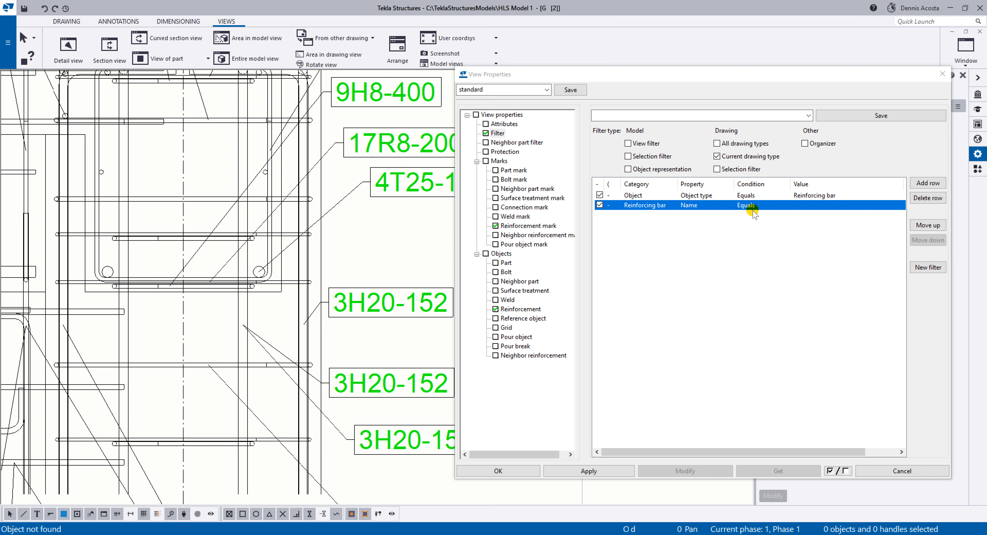
# Try to fill the Name rule's value by selecting a vertical bar in the grid D column from the drawing, and interrupt the pick.
pyautogui.click(806, 207)
pyautogui.click(828, 206)
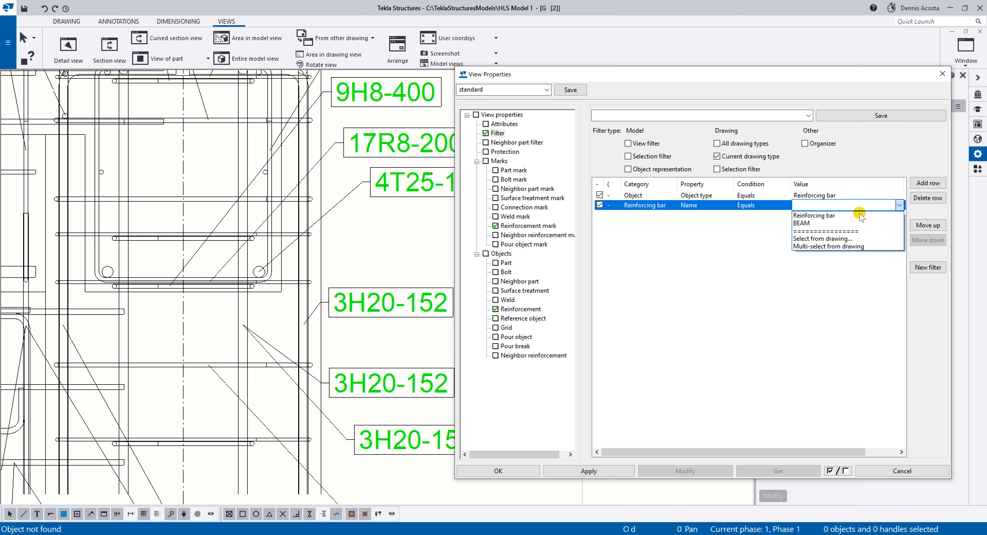
pyautogui.click(823, 238)
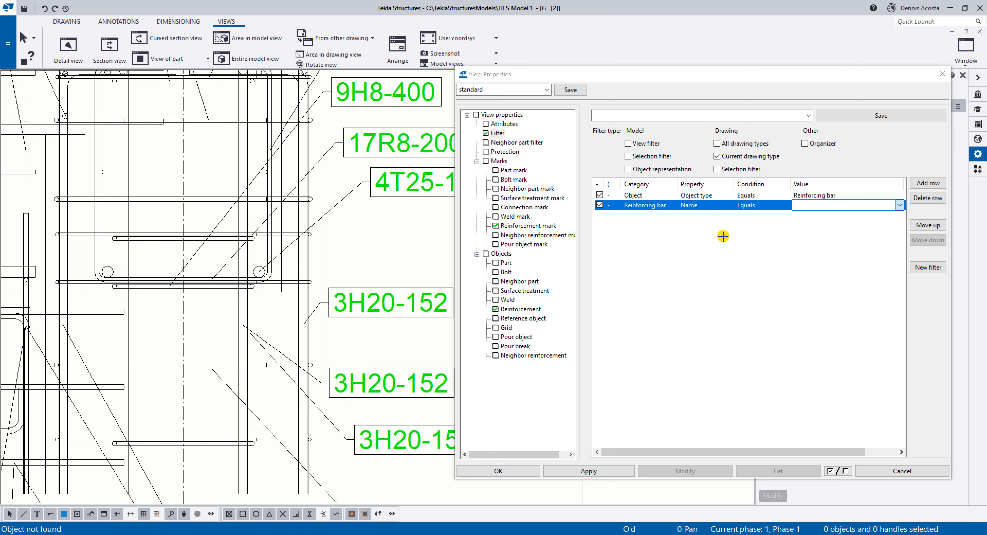
pyautogui.click(298, 320)
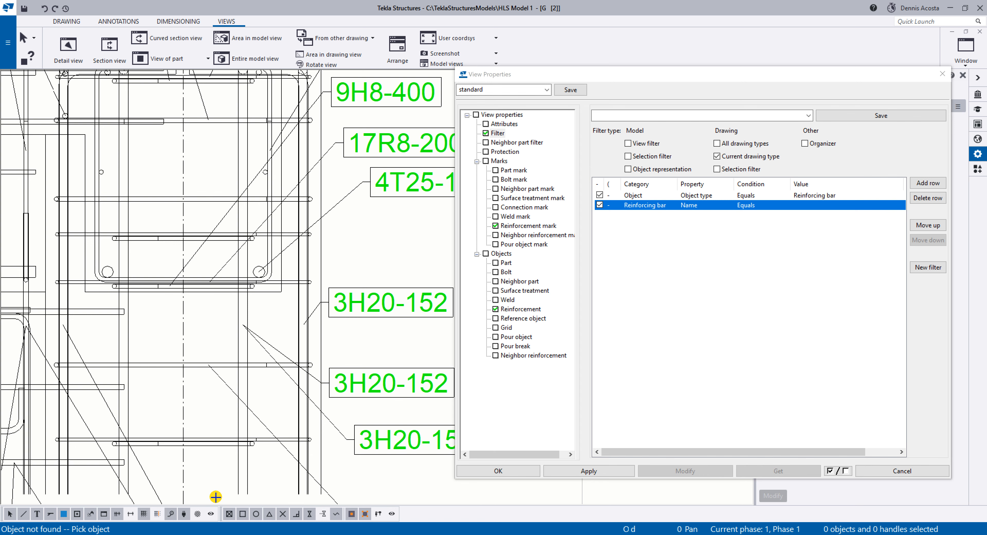
pyautogui.scroll(-3, 265, 372)
pyautogui.rightClick(362, 110)
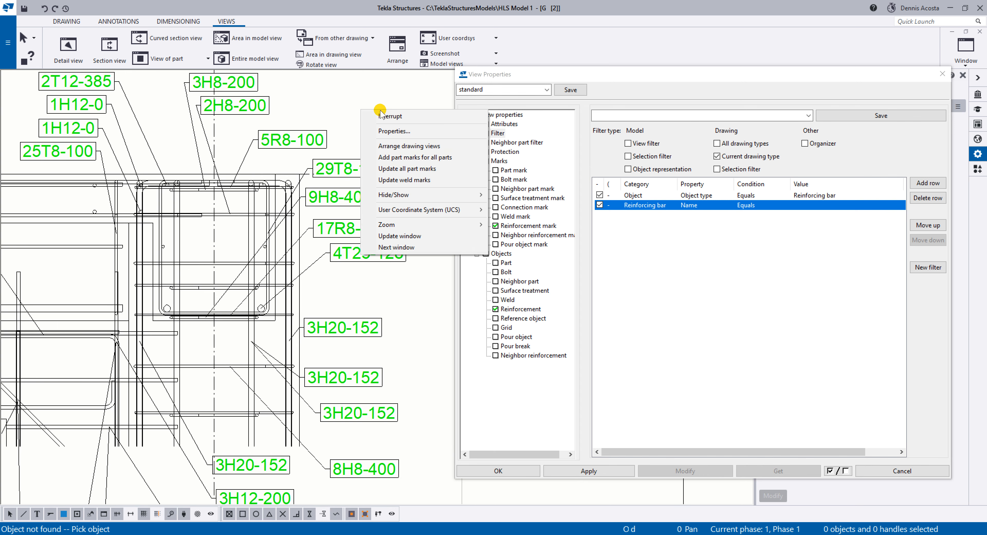
pyautogui.click(386, 116)
pyautogui.scroll(-4, 289, 379)
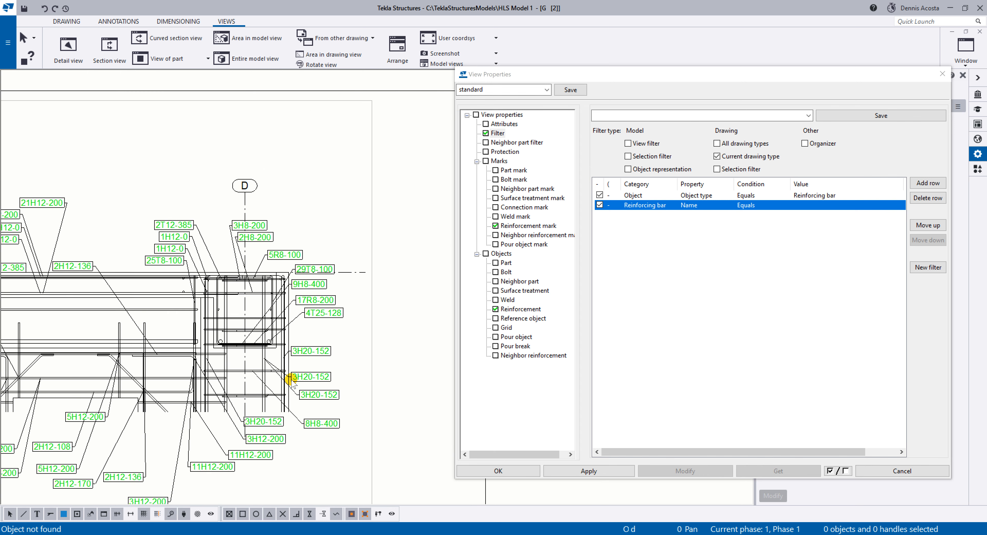
# Check a horizontal beam bar's properties beside the repositioned filter settings, set the Name rule's value to REBAR, and select the detail view.
pyautogui.scroll(2, 317, 298)
pyautogui.scroll(2, 317, 299)
pyautogui.click(317, 299)
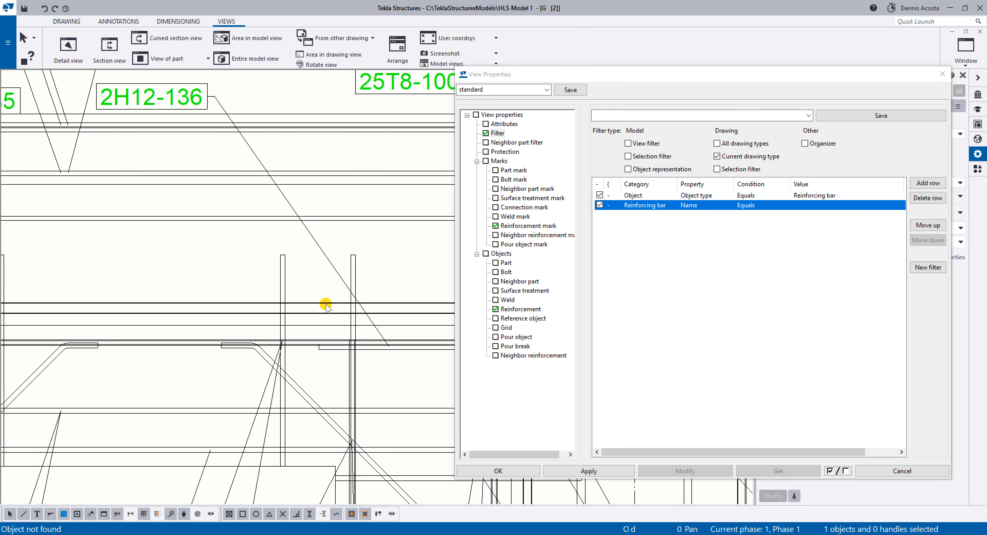
pyautogui.scroll(3, 317, 299)
pyautogui.moveTo(721, 75); pyautogui.dragTo(701, 95)
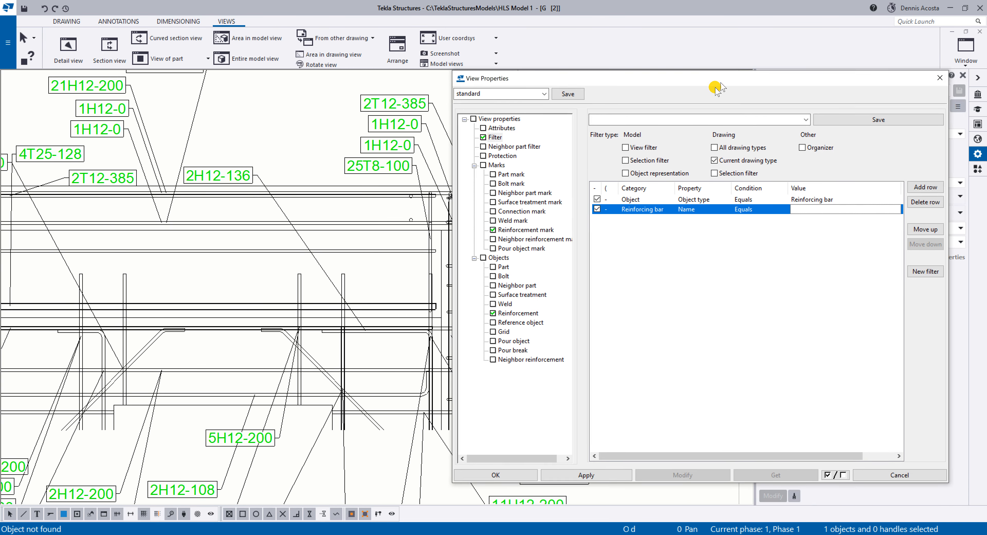
pyautogui.scroll(5, 267, 268)
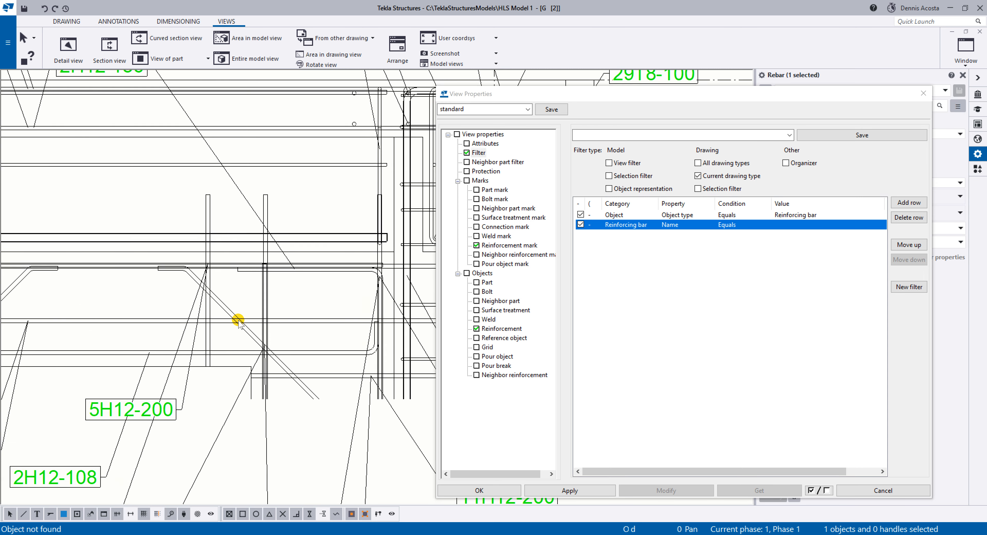
pyautogui.scroll(-2, 232, 314)
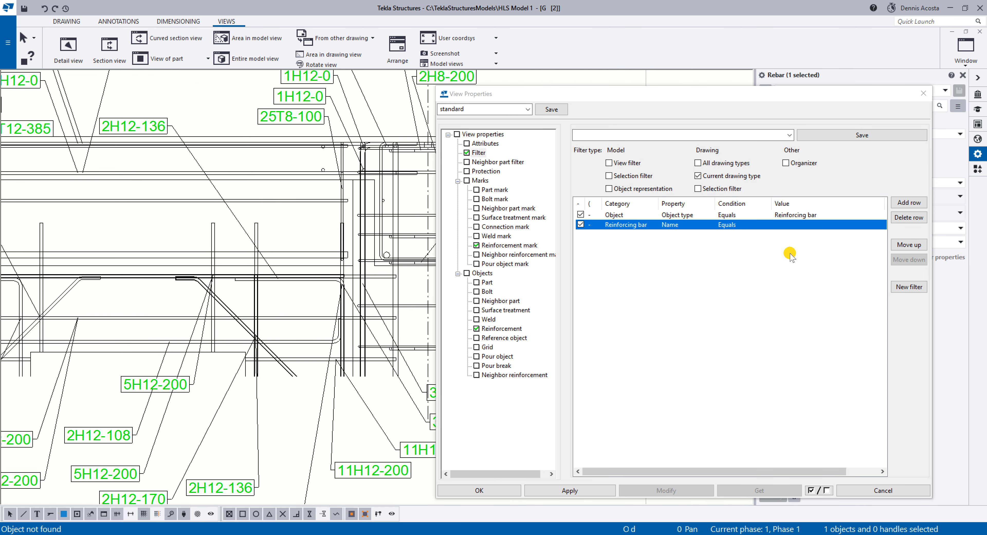
pyautogui.click(790, 226)
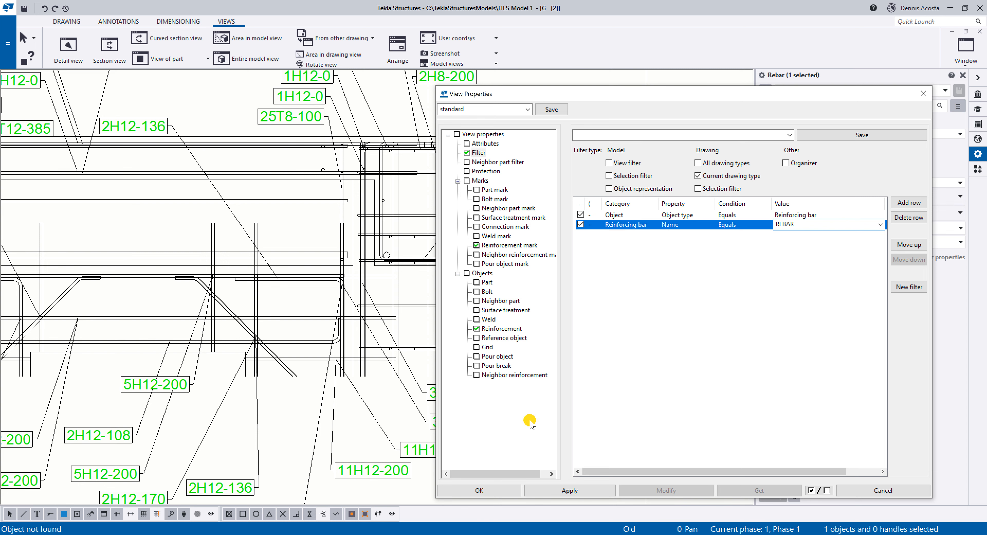
pyautogui.scroll(-3, 187, 293)
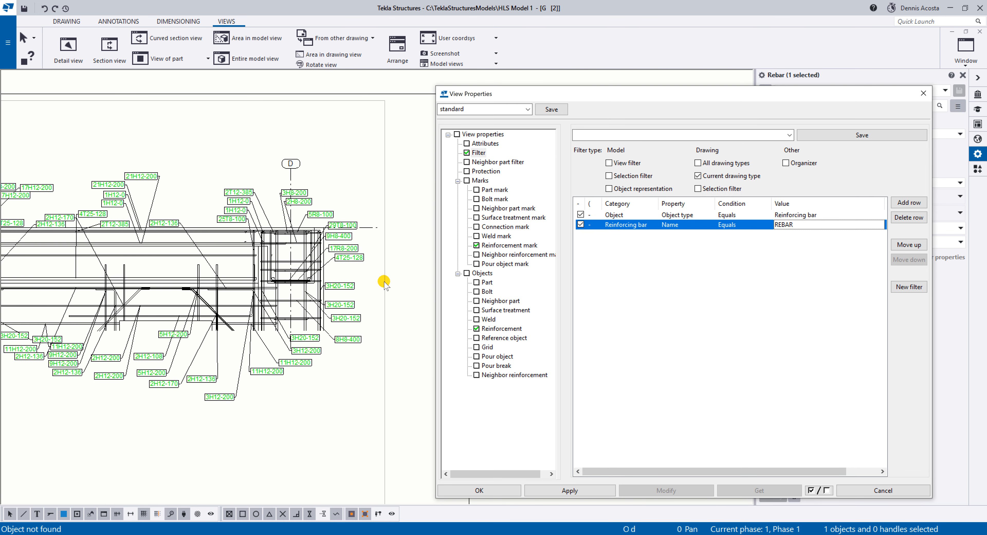
pyautogui.click(384, 282)
# Try to replace the Name rule's value by selecting a beam bar beside grid D from the drawing.
pyautogui.click(805, 225)
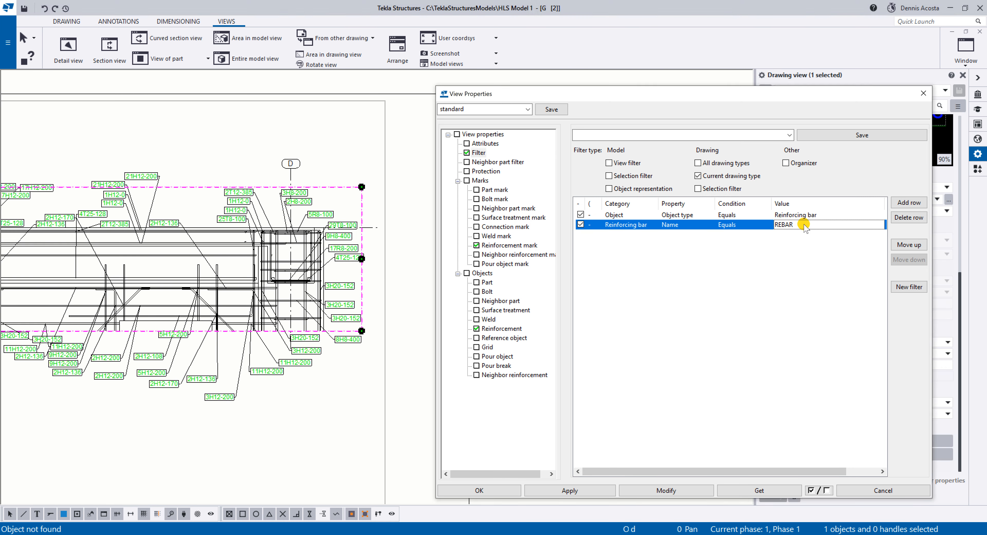
pyautogui.click(805, 225)
pyautogui.click(880, 226)
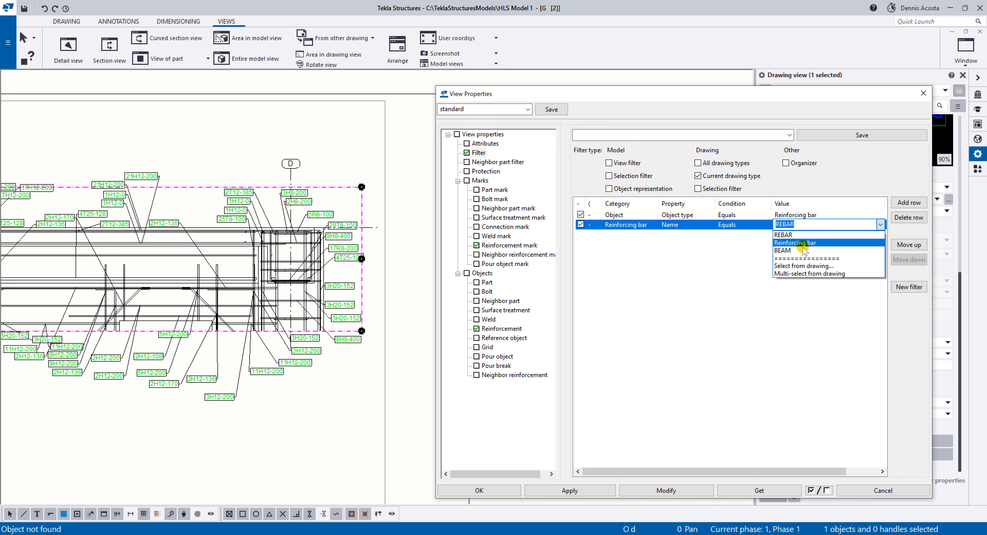
pyautogui.click(792, 267)
pyautogui.scroll(3, 239, 258)
pyautogui.scroll(2, 257, 251)
pyautogui.click(262, 248)
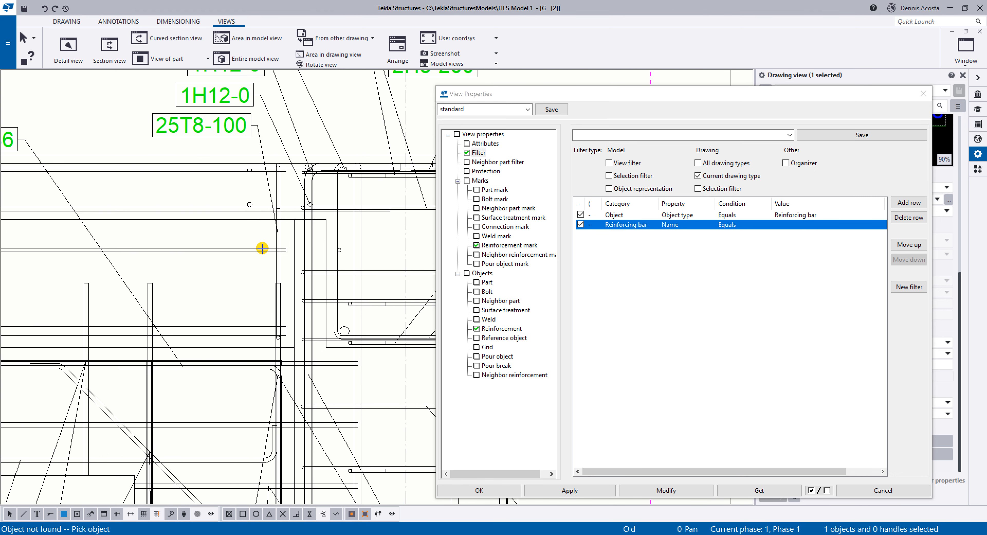
# Enter REBAR as the Name rule's value, interrupt the pending pick, and apply the filter to the detail view.
pyautogui.click(793, 226)
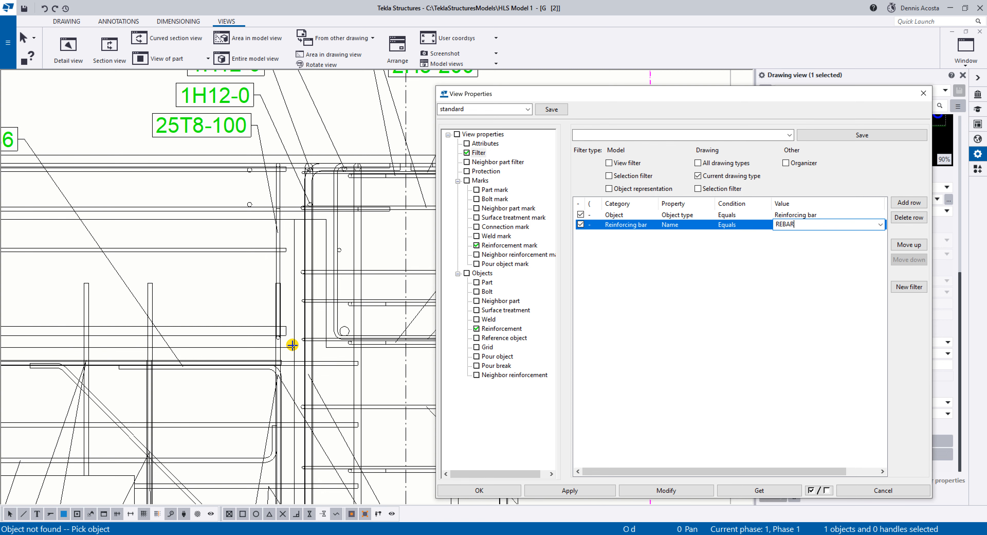
pyautogui.scroll(-5, 288, 344)
pyautogui.rightClick(338, 211)
pyautogui.click(340, 214)
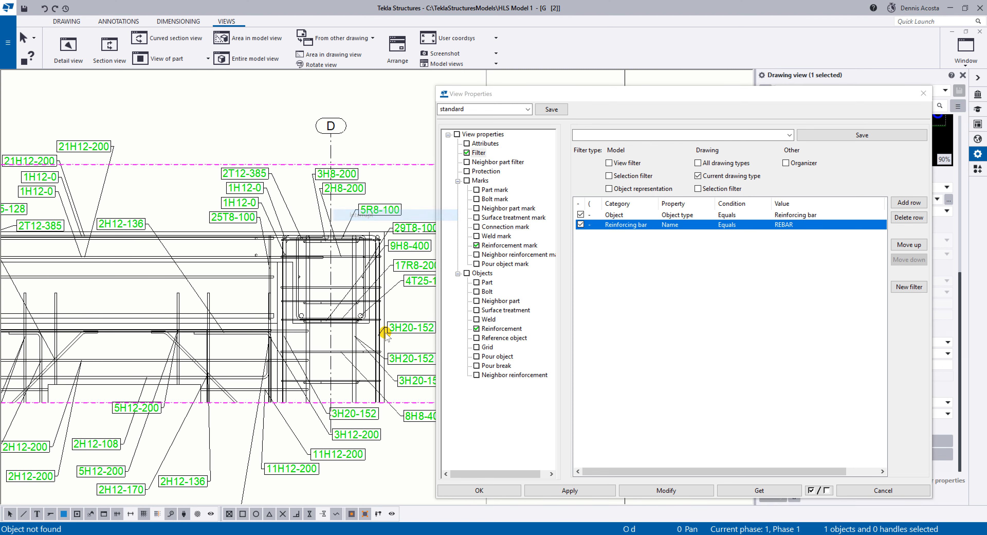
pyautogui.scroll(-2, 368, 333)
pyautogui.click(663, 490)
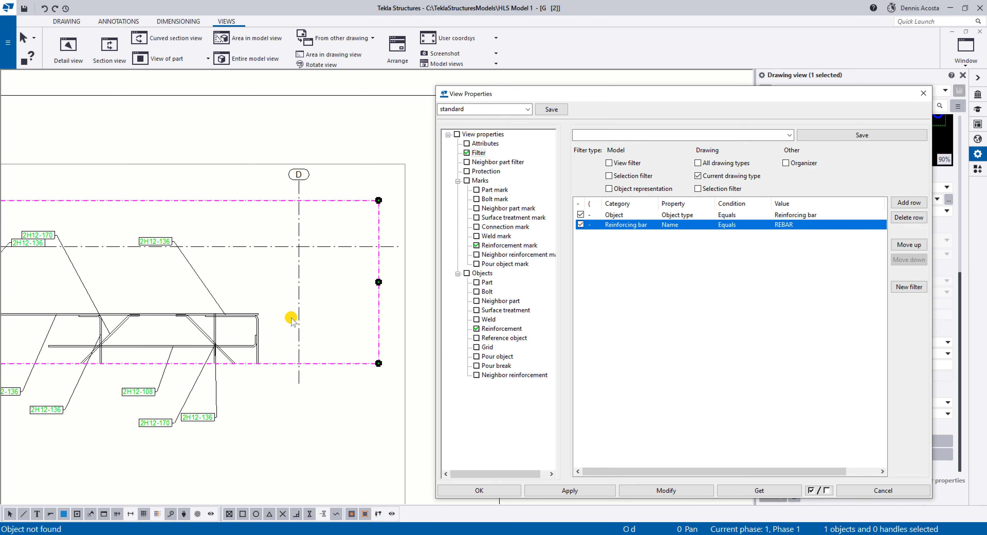
pyautogui.scroll(-2, 277, 330)
pyautogui.moveTo(203, 341); pyautogui.dragTo(293, 307, button='middle')
pyautogui.scroll(4, 337, 300)
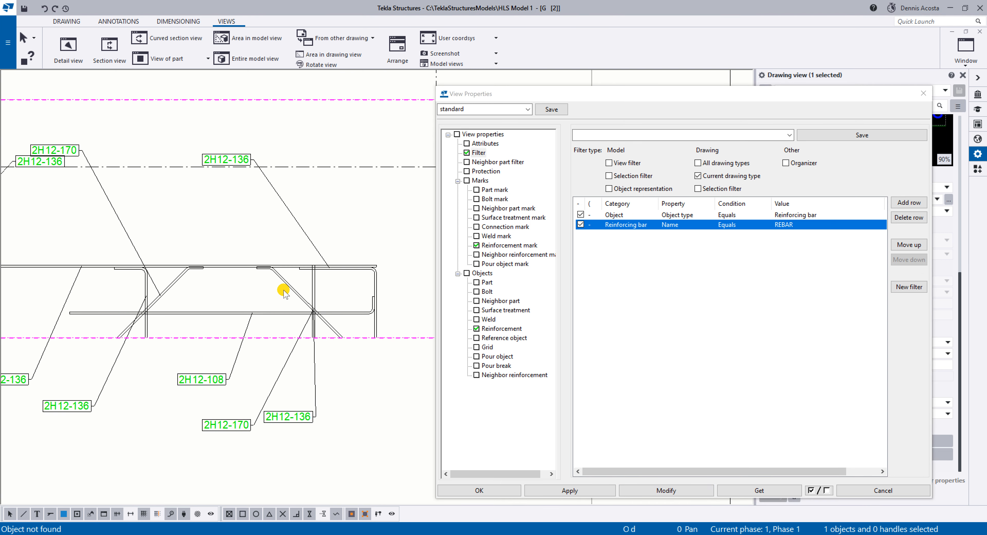
pyautogui.scroll(-2, 284, 292)
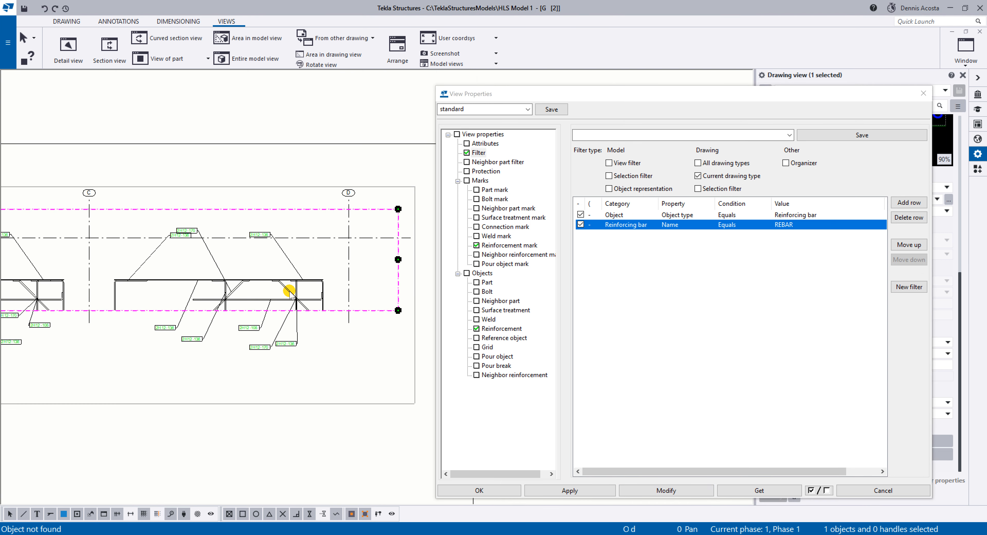
# Change the Name rule's condition to Does not equal and apply the filter to the detail view.
pyautogui.click(731, 225)
pyautogui.click(732, 224)
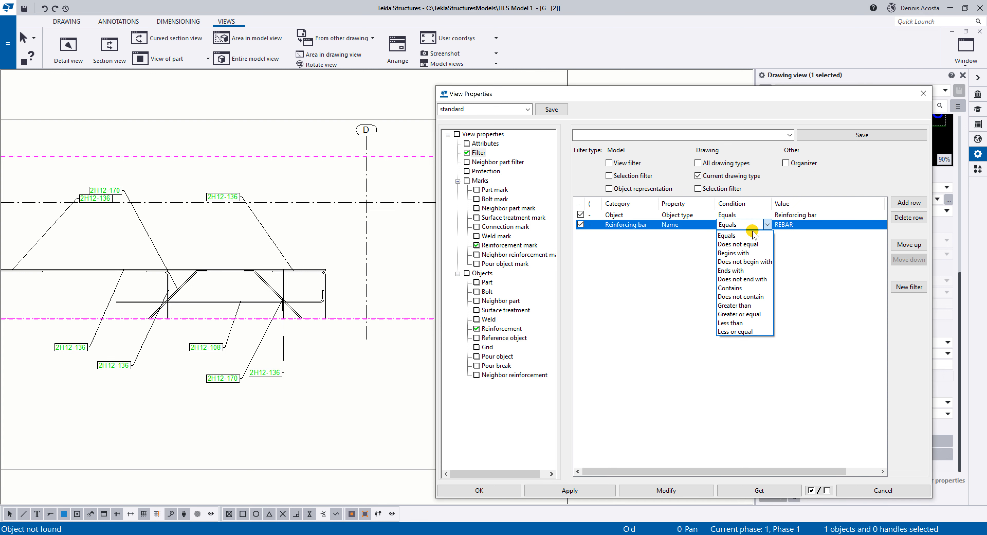
pyautogui.click(749, 245)
pyautogui.click(689, 491)
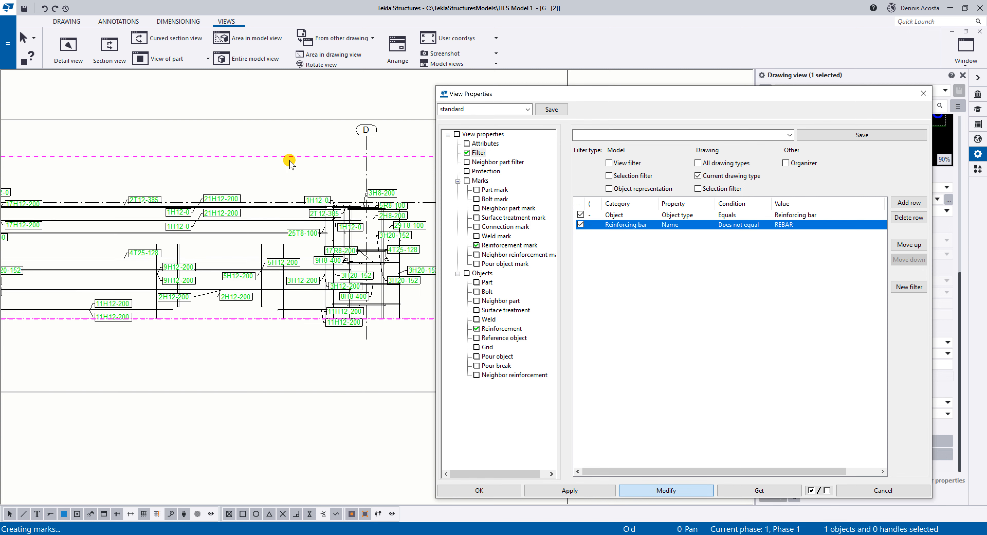
pyautogui.scroll(4, 350, 259)
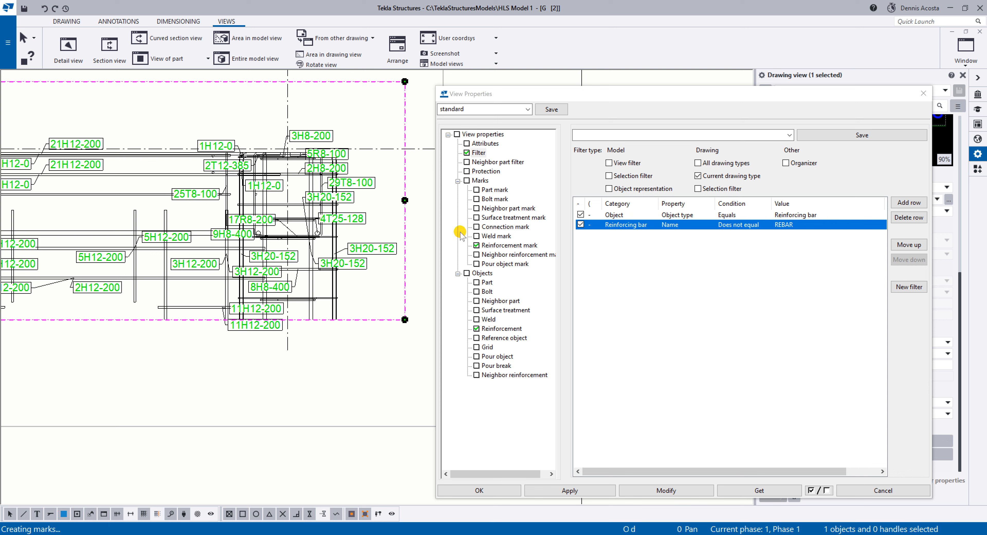
# Disable the Object type filter rule, apply the change to the detail view, and check the part outline beneath the beam bars.
pyautogui.click(580, 215)
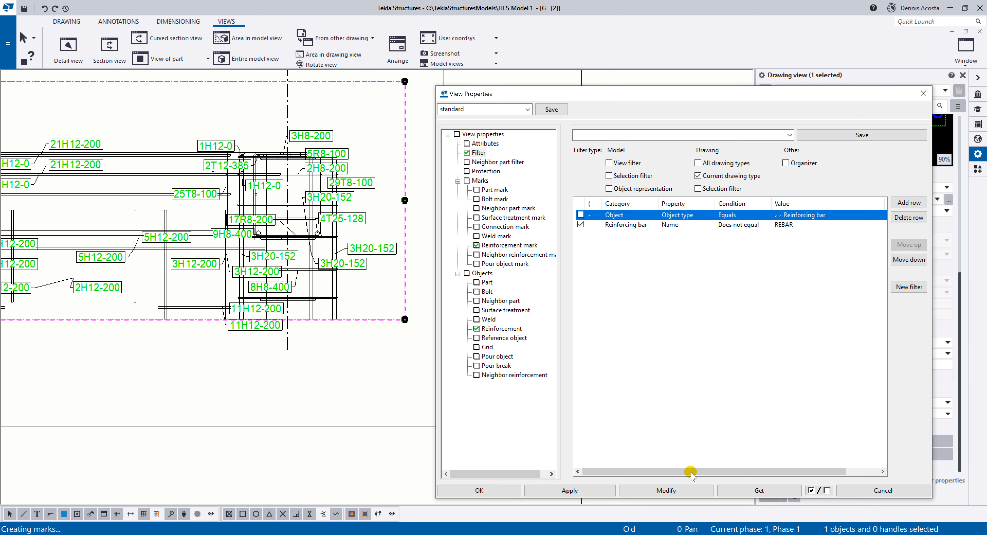
pyautogui.click(666, 490)
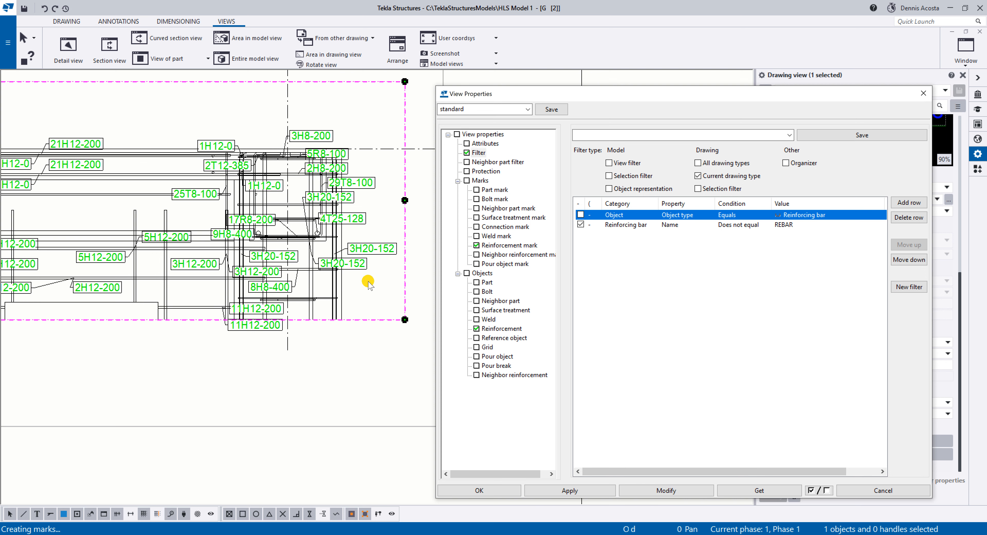
pyautogui.scroll(3, 153, 317)
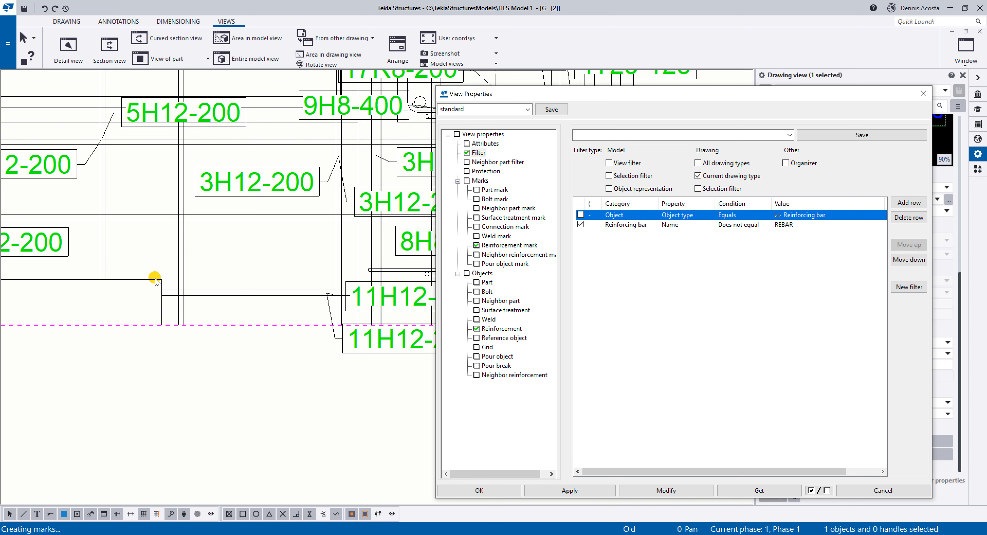
pyautogui.click(149, 280)
pyautogui.scroll(-3, 154, 282)
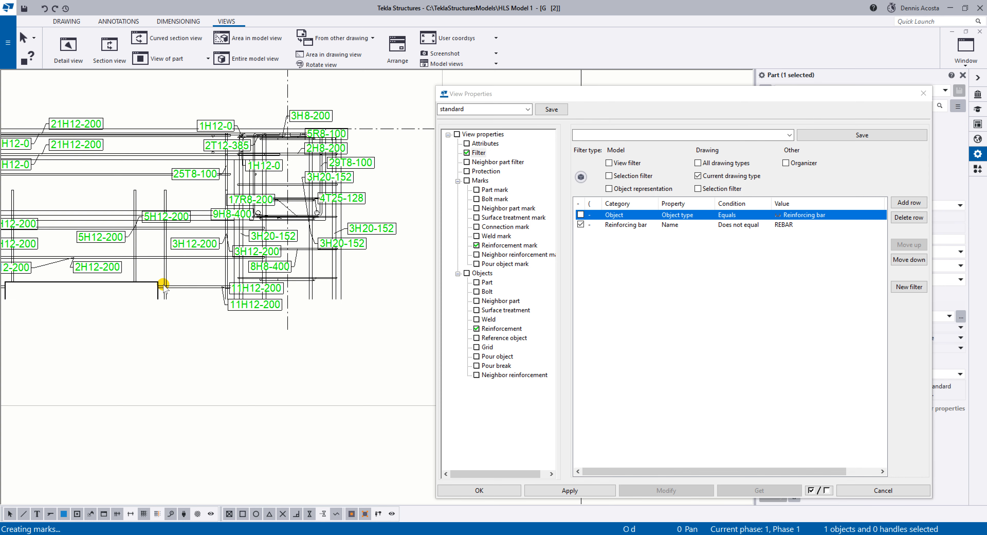
# Examine the filtered bars, part outlines and reinforcement marks around grid D and along the detail view.
pyautogui.scroll(-8, 171, 286)
pyautogui.scroll(6, 211, 272)
pyautogui.moveTo(223, 257)
pyautogui.mouseDown(button='middle')
pyautogui.moveTo(308, 239)
pyautogui.moveTo(265, 233)
pyautogui.mouseUp(button='middle')
pyautogui.scroll(3, 309, 237)
pyautogui.moveTo(332, 215); pyautogui.dragTo(220, 239, button='middle')
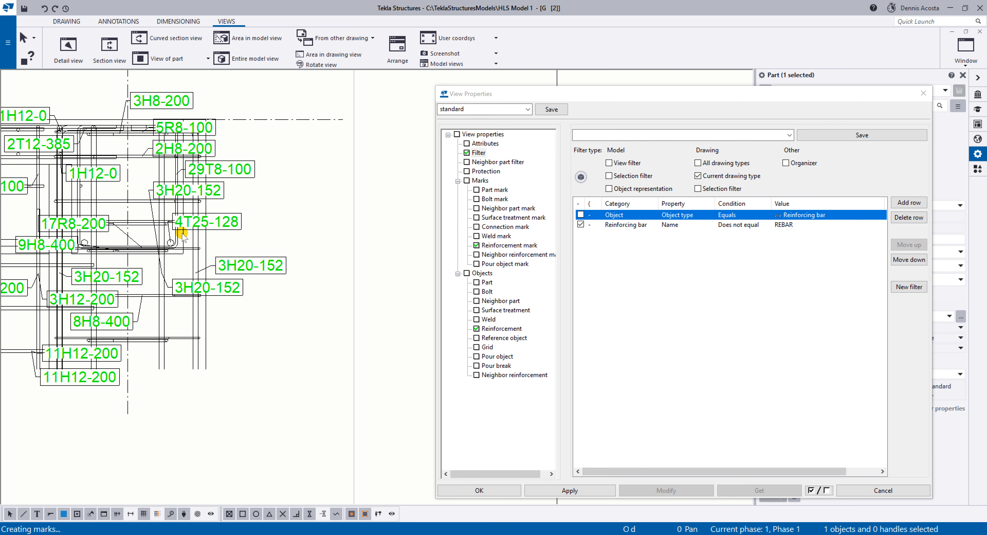
pyautogui.moveTo(245, 129)
pyautogui.mouseDown()
pyautogui.moveTo(208, 316)
pyautogui.moveTo(263, 249)
pyautogui.mouseUp()
pyautogui.scroll(-5, 266, 246)
pyautogui.scroll(-5, 151, 261)
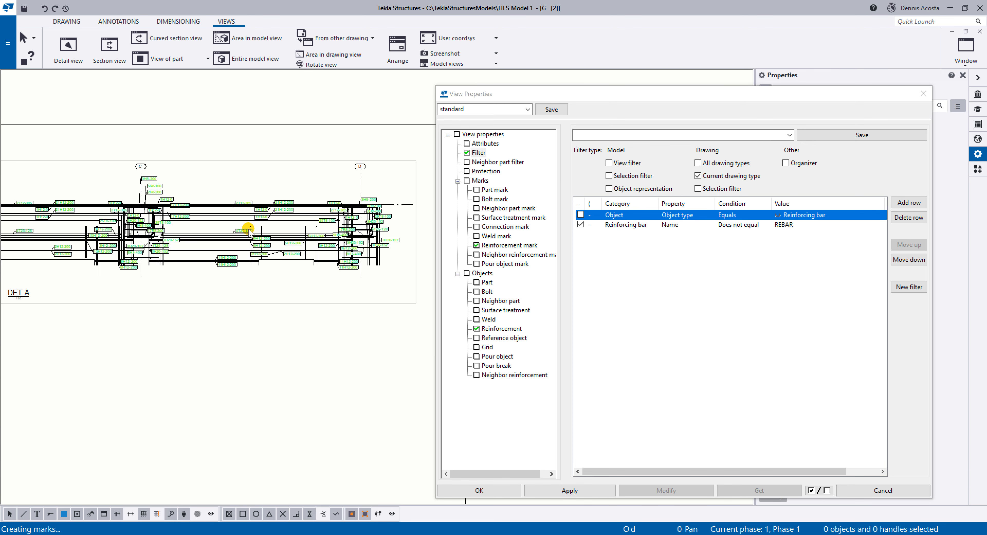
# Apply the filter settings and reopen the view properties of detail DET A.
pyautogui.click(555, 489)
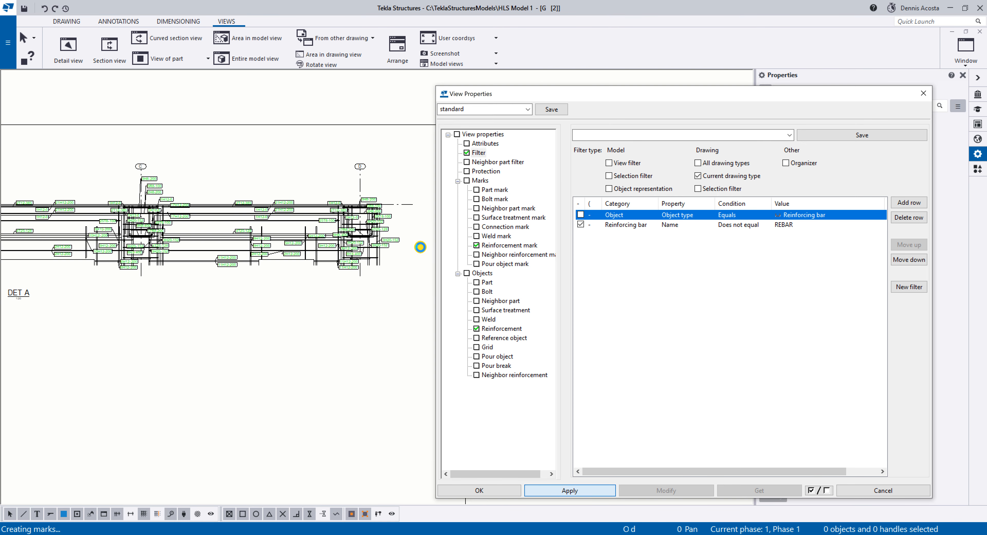
pyautogui.click(404, 220)
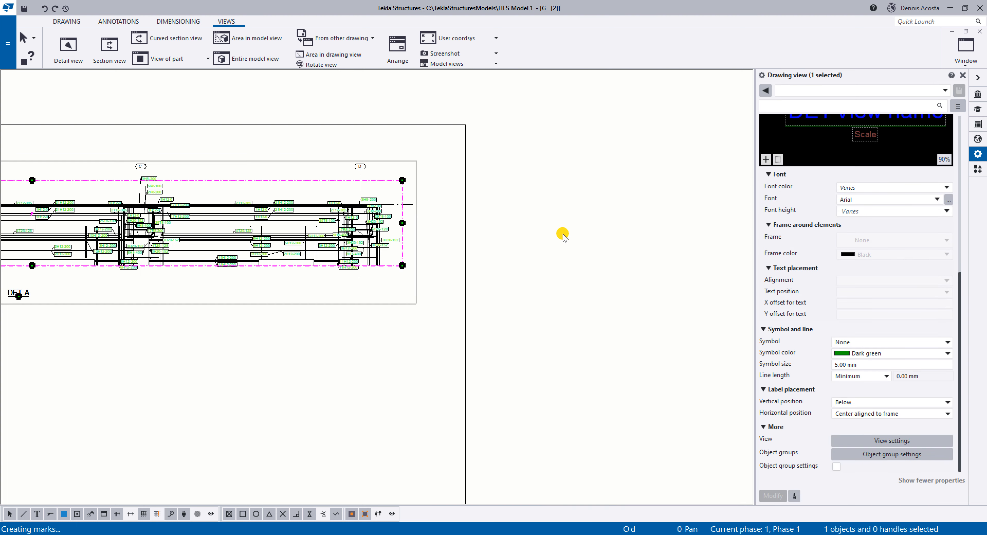
pyautogui.doubleClick(323, 238)
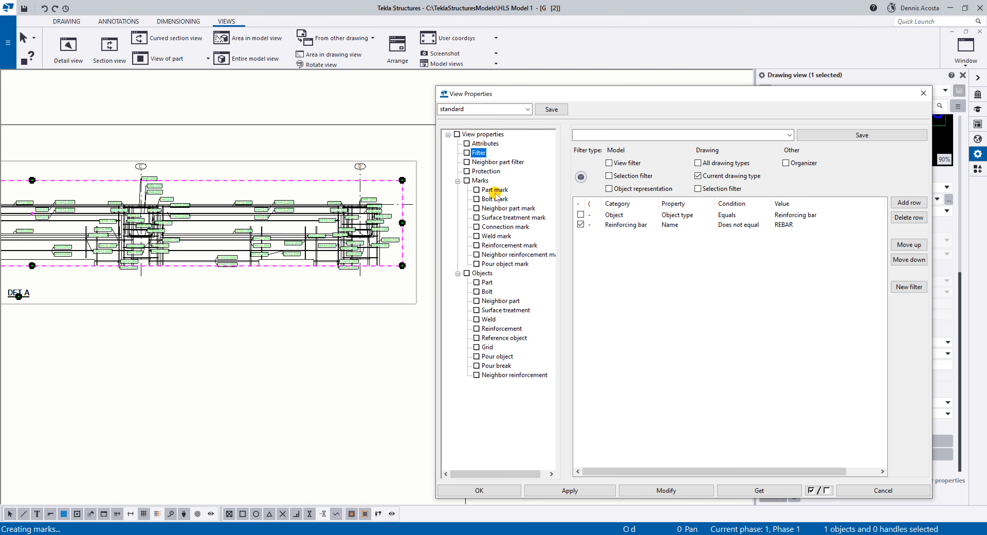
# Save the reinforcement mark settings, with the Group content shown, under the name REBARMARK.
pyautogui.click(510, 246)
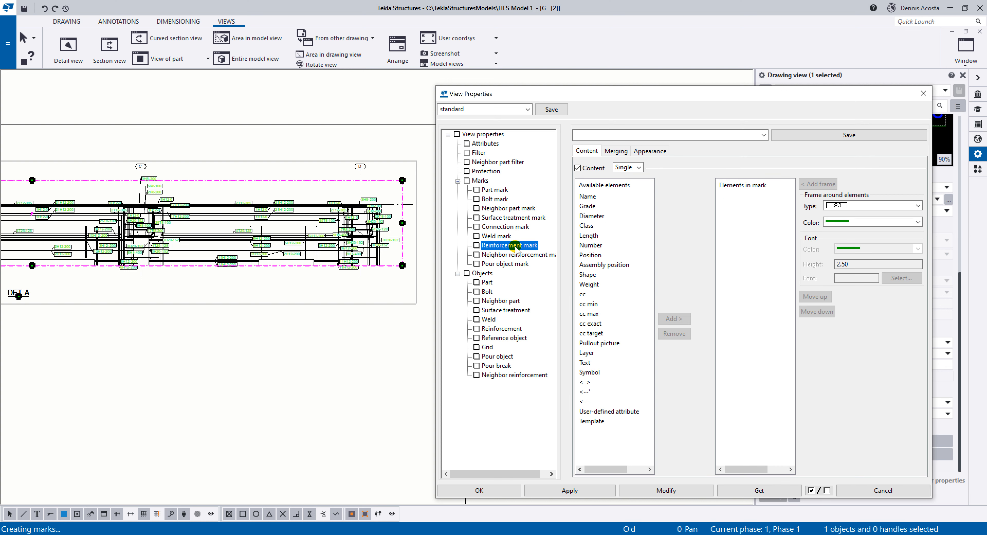
pyautogui.click(628, 168)
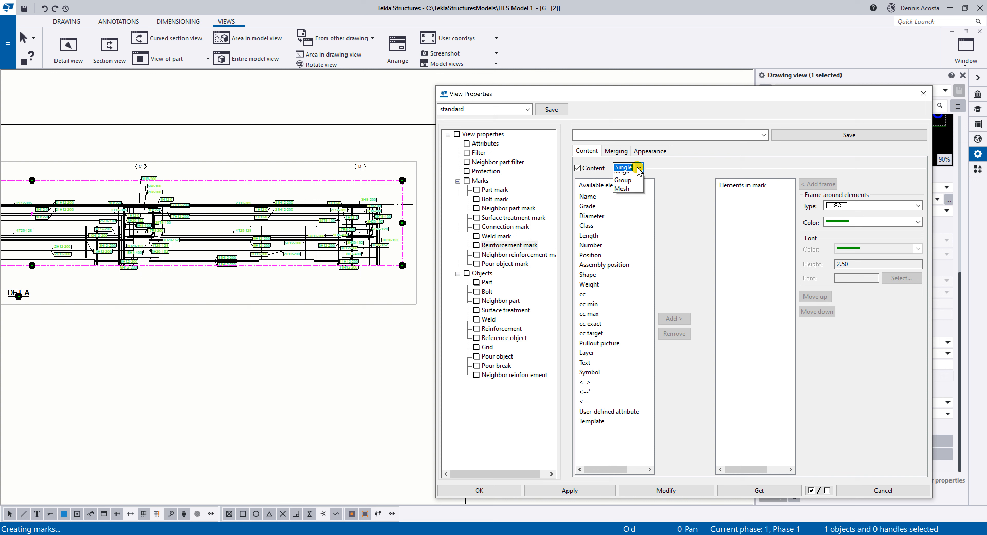
pyautogui.click(625, 183)
pyautogui.click(767, 303)
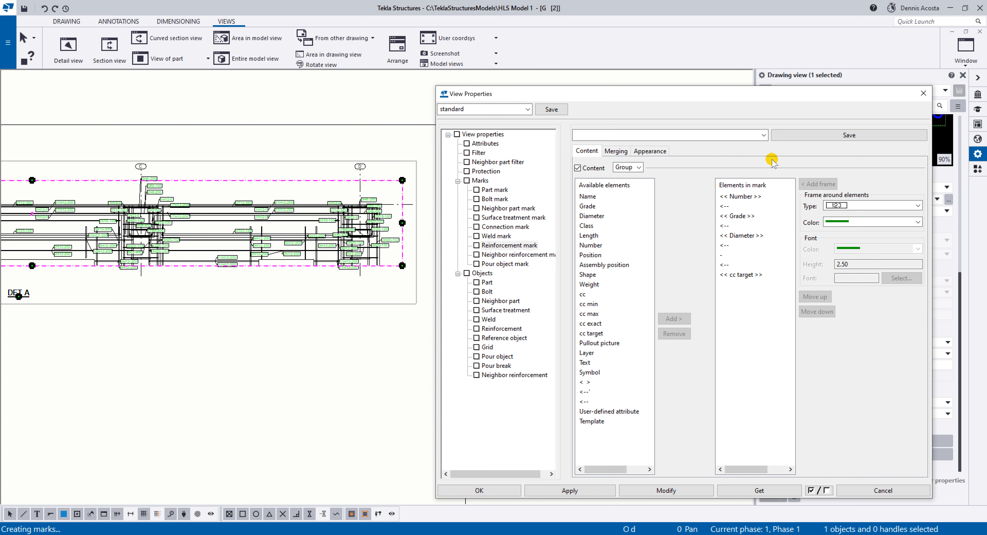
pyautogui.click(750, 136)
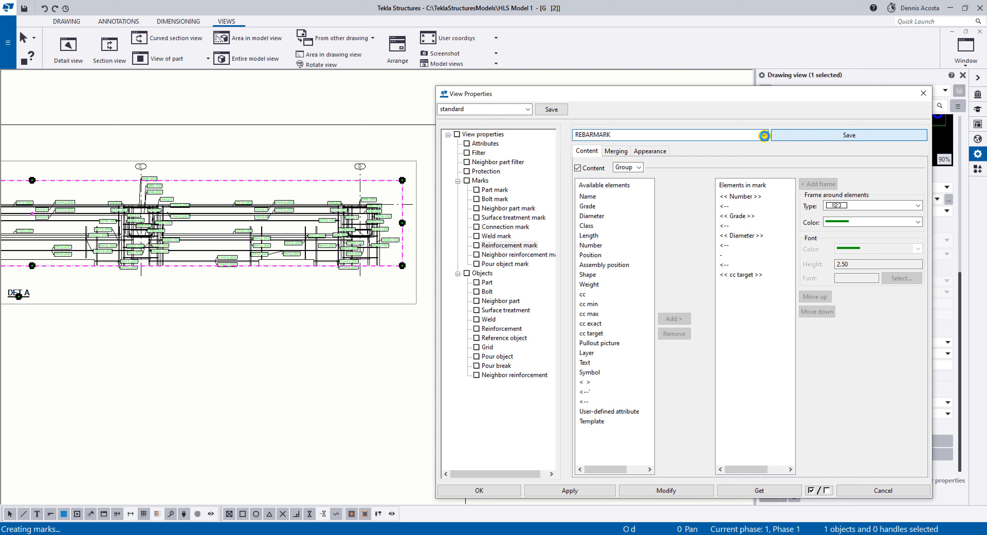
# Remove all elements from the Group reinforcement mark content, apply it to the detail view, and close the view properties.
pyautogui.click(767, 135)
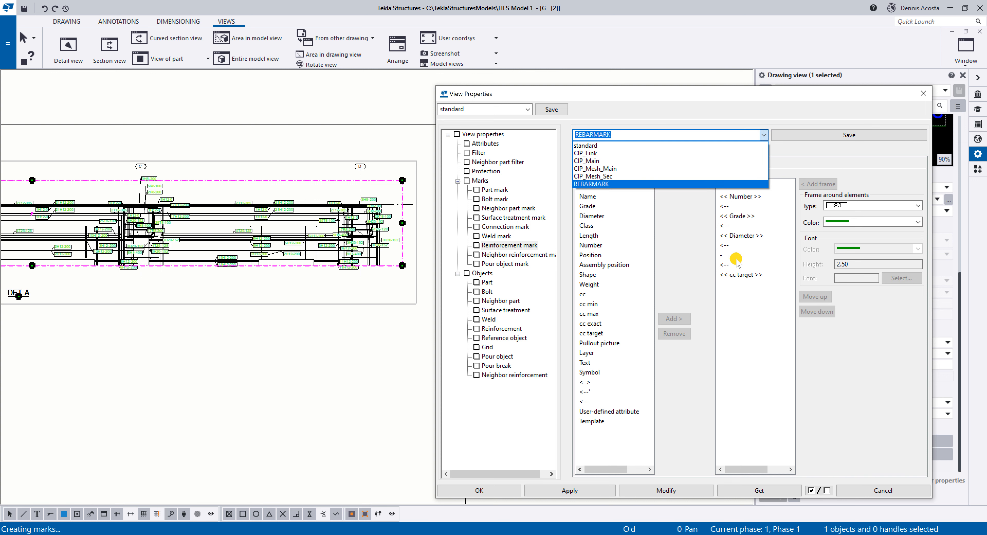
pyautogui.click(751, 301)
pyautogui.moveTo(759, 313); pyautogui.dragTo(718, 195)
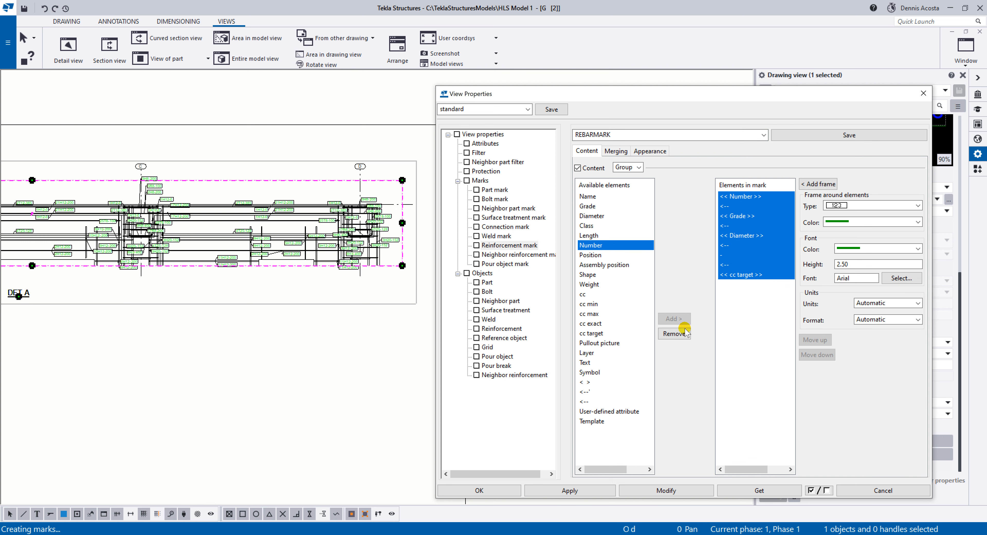
pyautogui.click(675, 332)
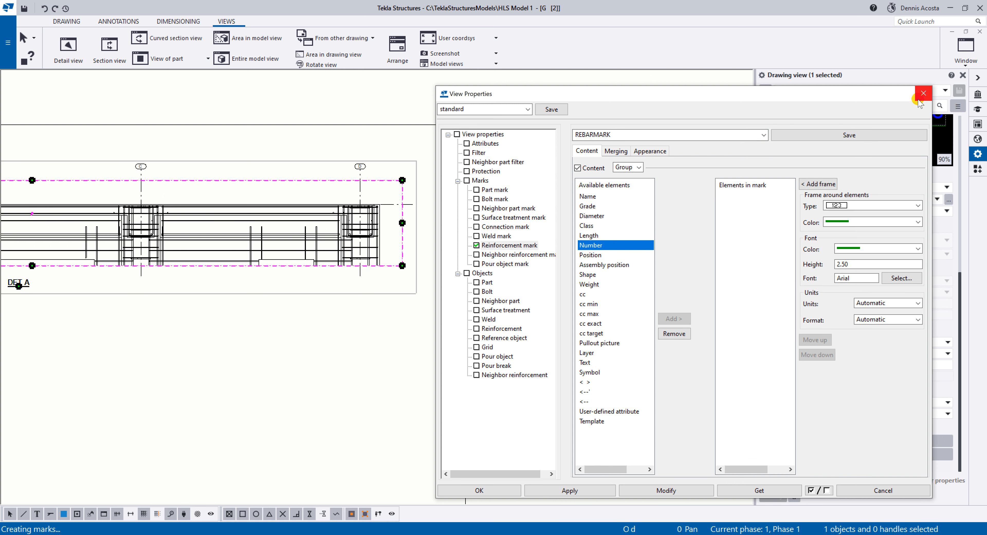
pyautogui.click(923, 94)
# Inspect the rebar of the column at grid D in the detail view and clear the selection.
pyautogui.scroll(5, 392, 221)
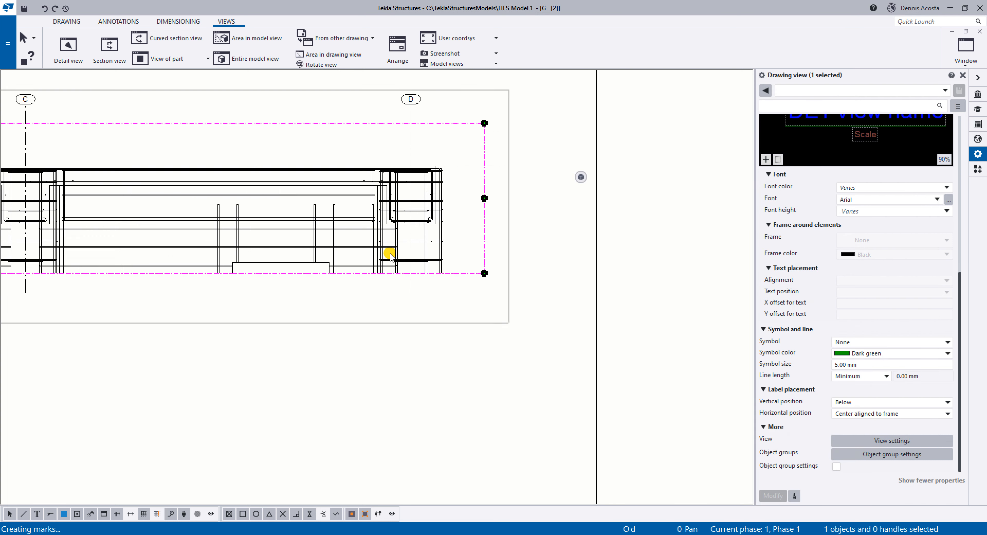
pyautogui.moveTo(447, 241); pyautogui.dragTo(399, 239, button='middle')
pyautogui.click(398, 237)
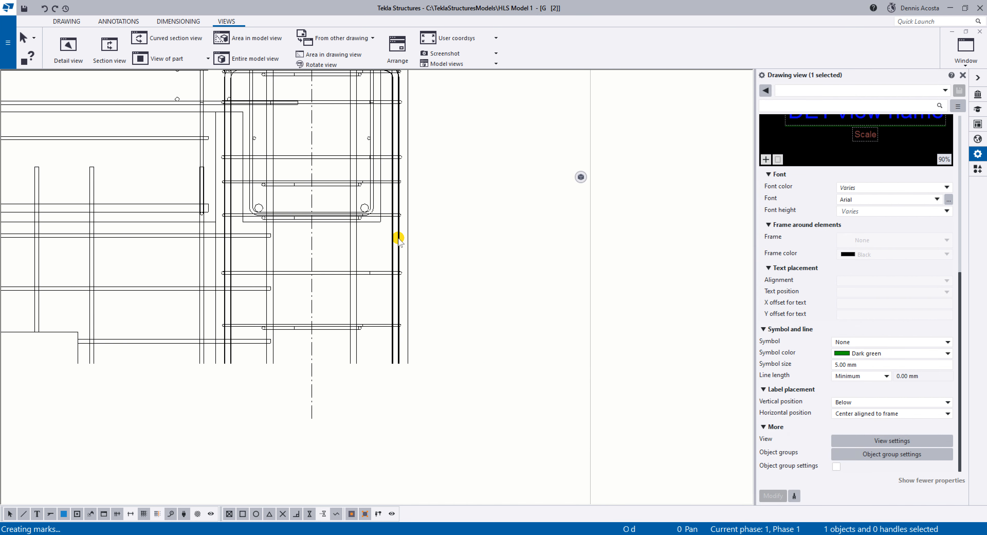
pyautogui.keyDown('ctrl'); pyautogui.click(386, 182); pyautogui.keyUp('ctrl')
pyautogui.click(468, 193)
pyautogui.scroll(-3, 466, 196)
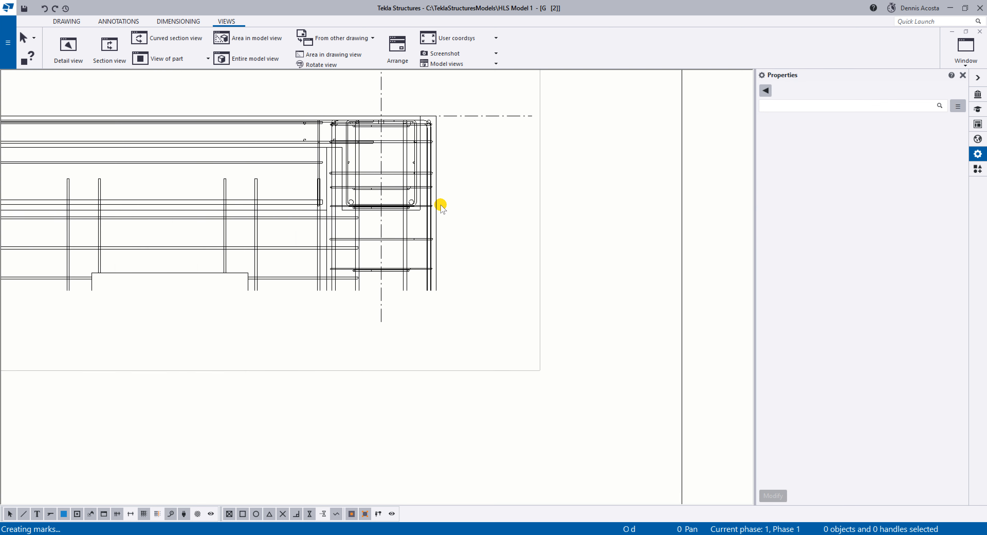
# List the contents of the DET A view in the Drawing content manager and expand its Reinforcement category.
pyautogui.click(978, 124)
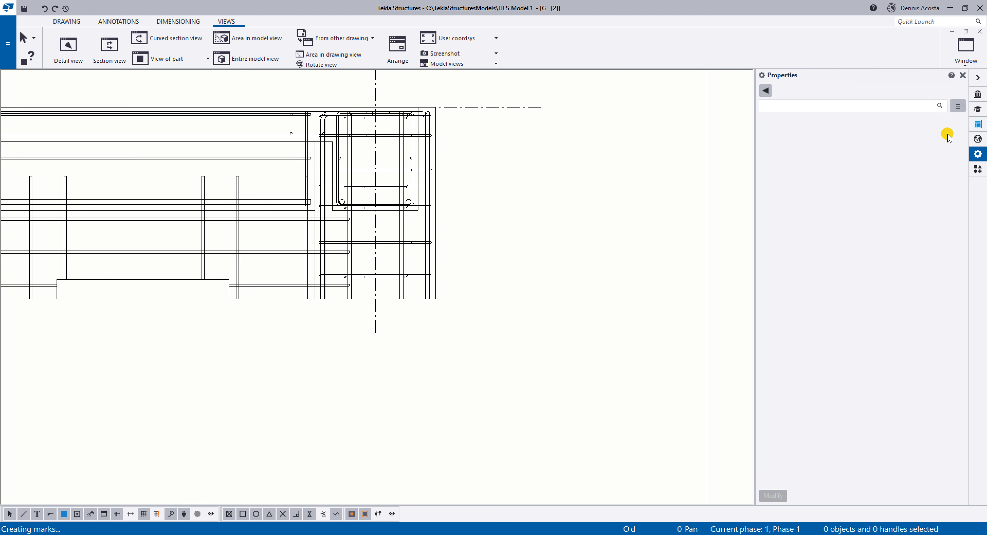
pyautogui.scroll(-3, 548, 183)
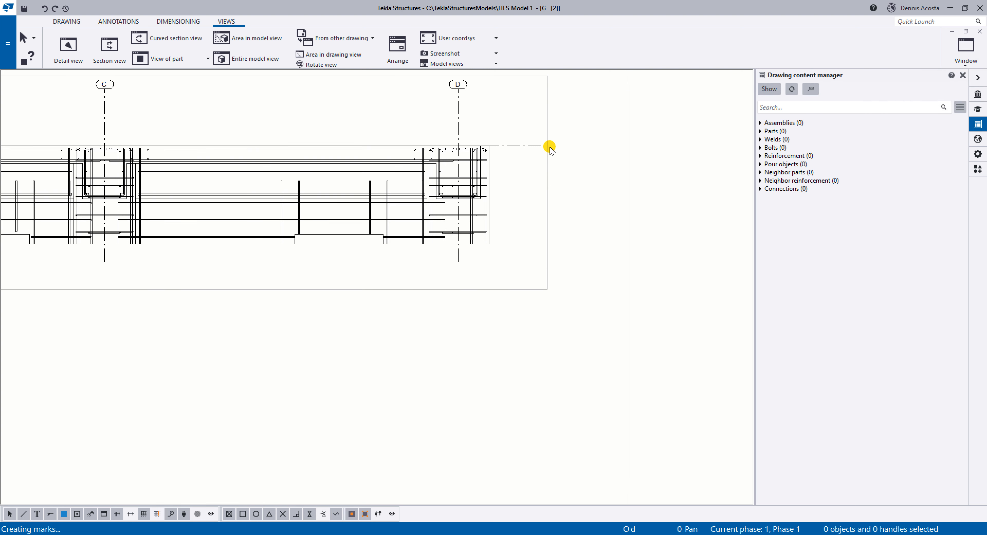
pyautogui.moveTo(549, 146); pyautogui.dragTo(526, 170, button='middle')
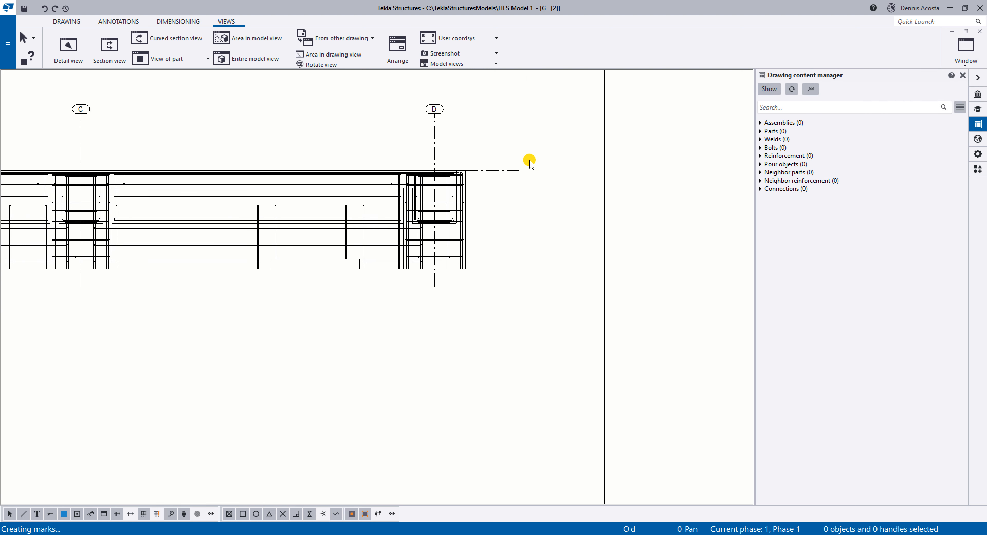
pyautogui.click(523, 147)
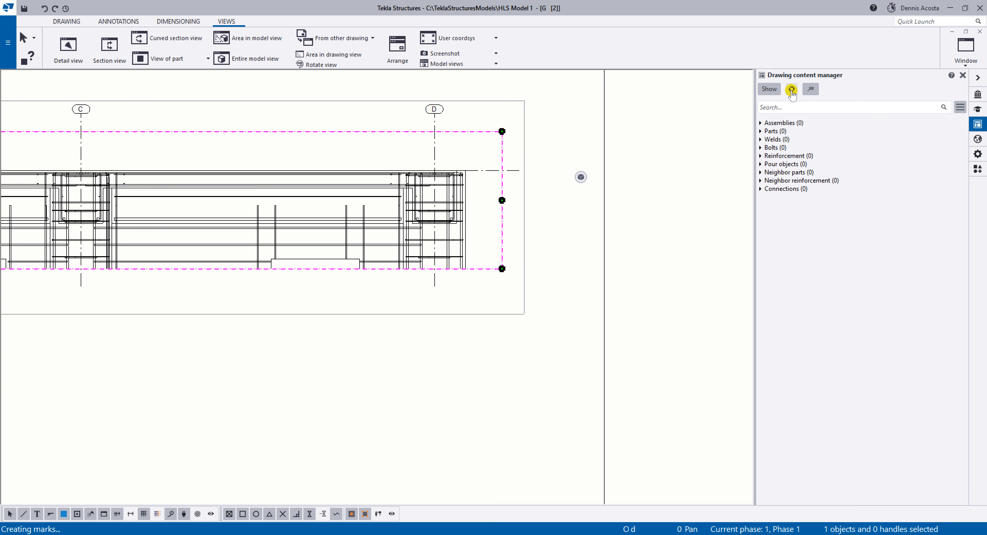
pyautogui.click(793, 90)
pyautogui.click(770, 90)
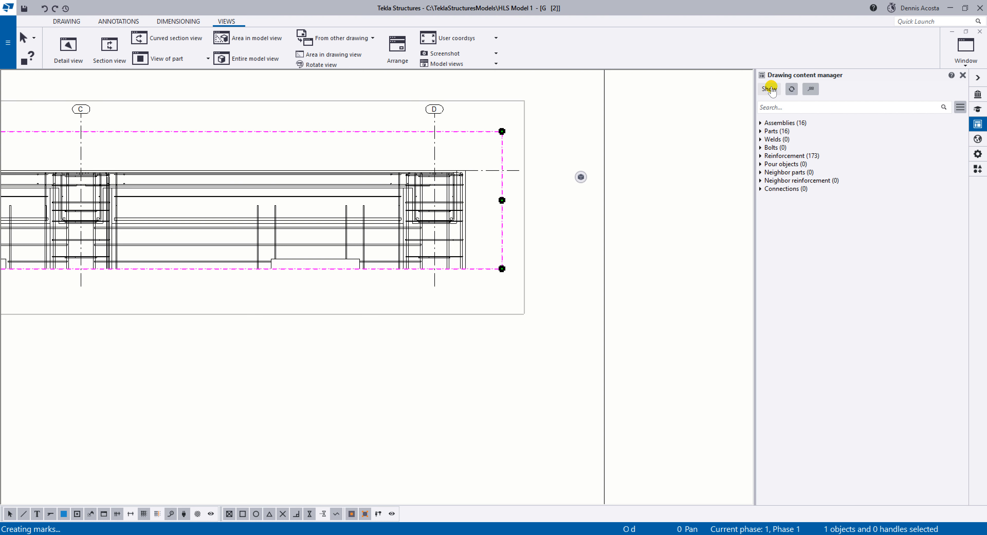
pyautogui.click(786, 108)
pyautogui.click(761, 155)
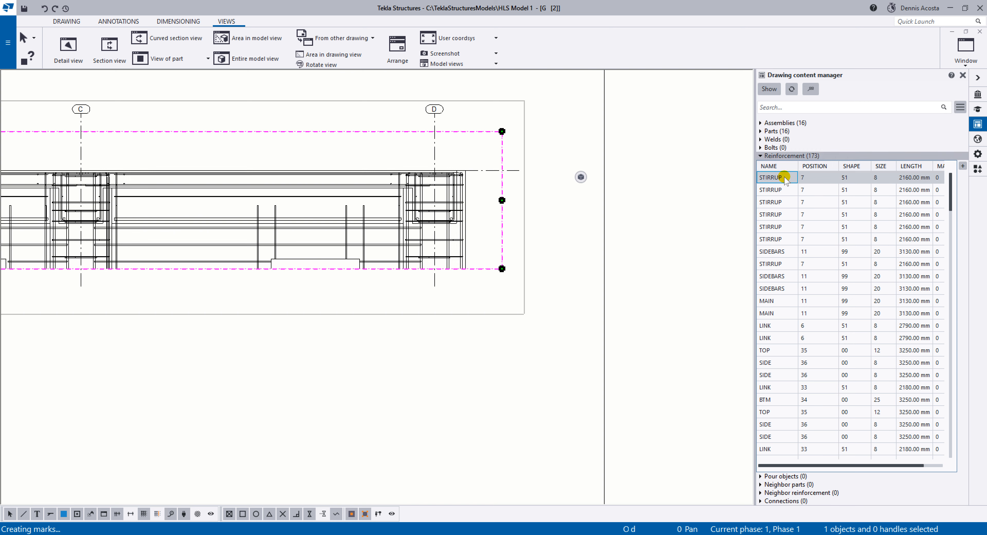
# Add marks to the first six STIRRUP entries in the reinforcement list using the applied mark properties.
pyautogui.click(774, 177)
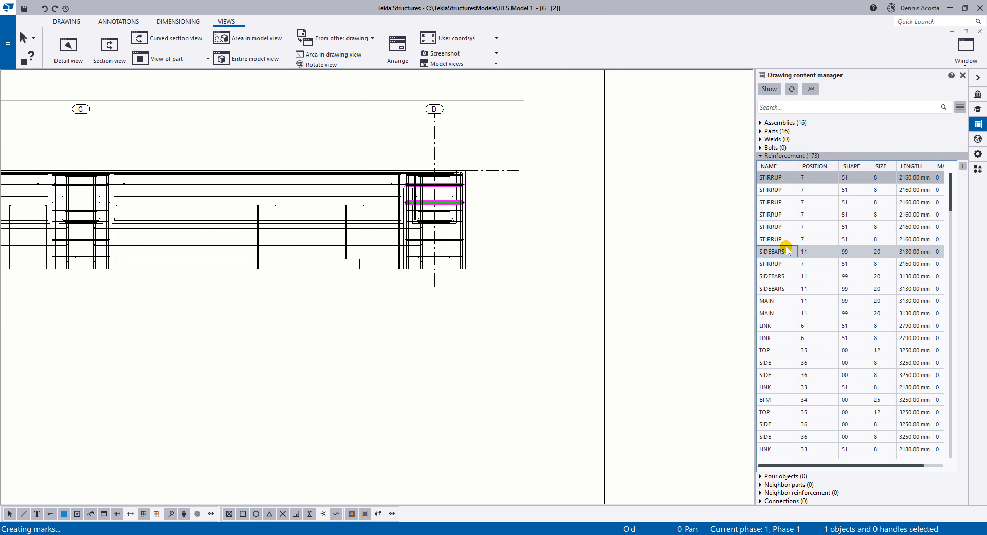
pyautogui.keyDown('shift'); pyautogui.click(782, 239); pyautogui.keyUp('shift')
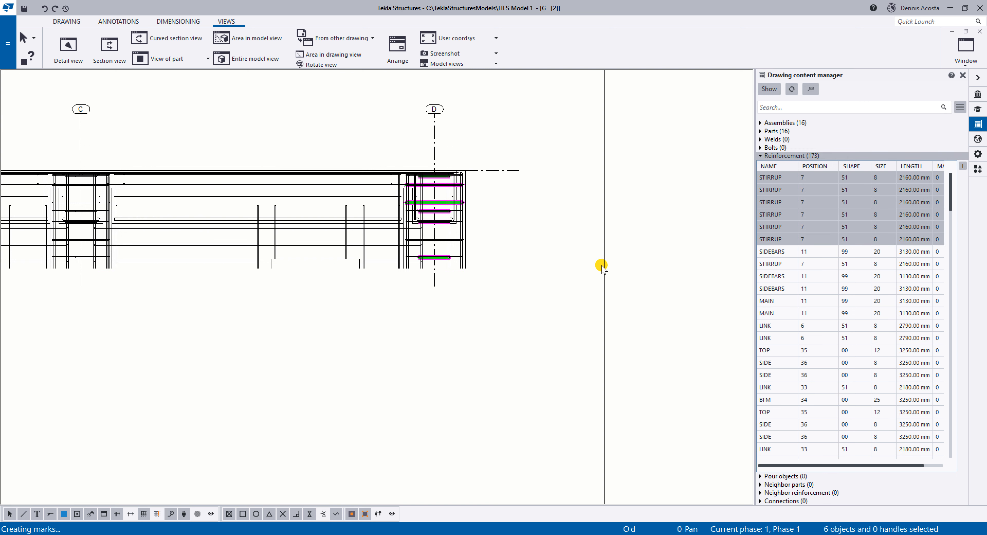
pyautogui.scroll(-3, 341, 246)
pyautogui.scroll(-2, 457, 252)
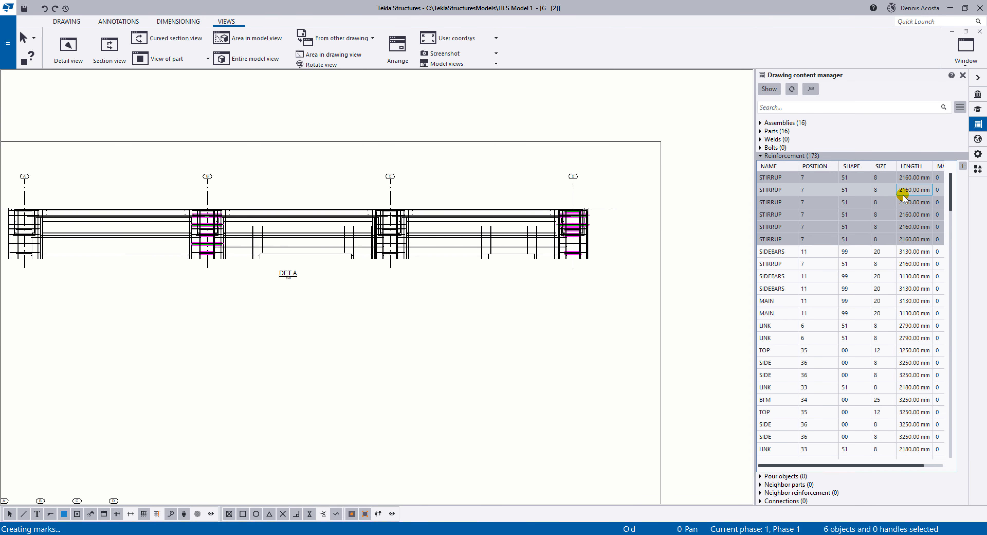
pyautogui.rightClick(817, 189)
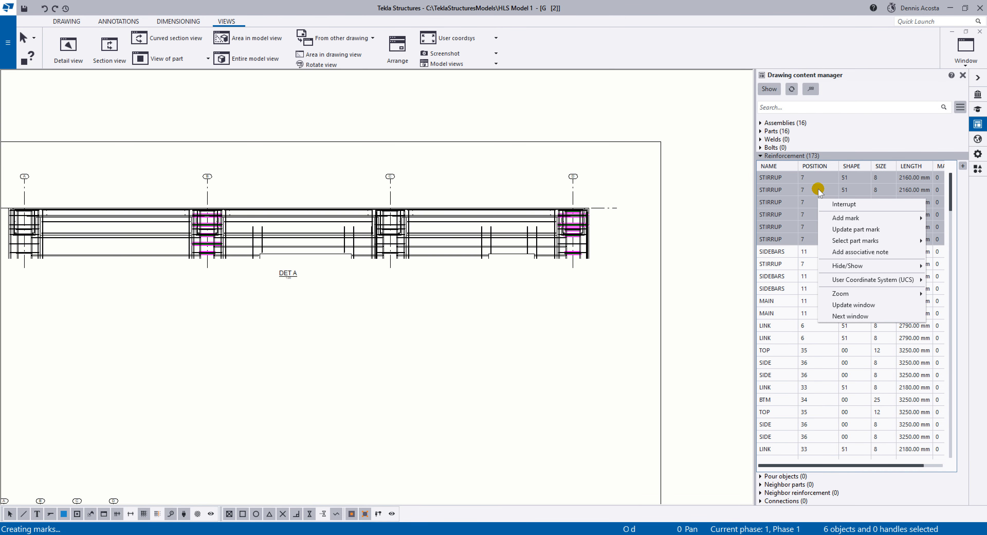
pyautogui.moveTo(856, 219)
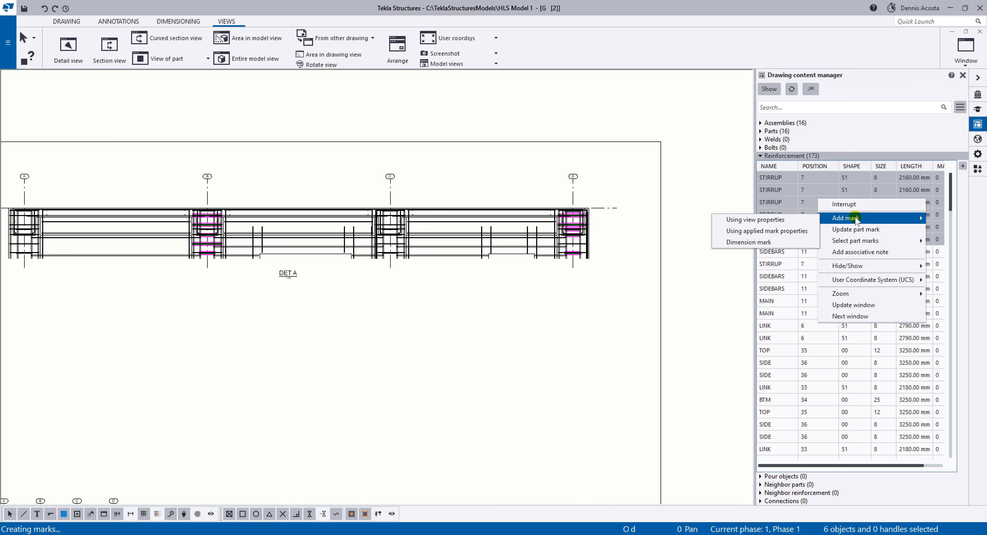
pyautogui.click(770, 231)
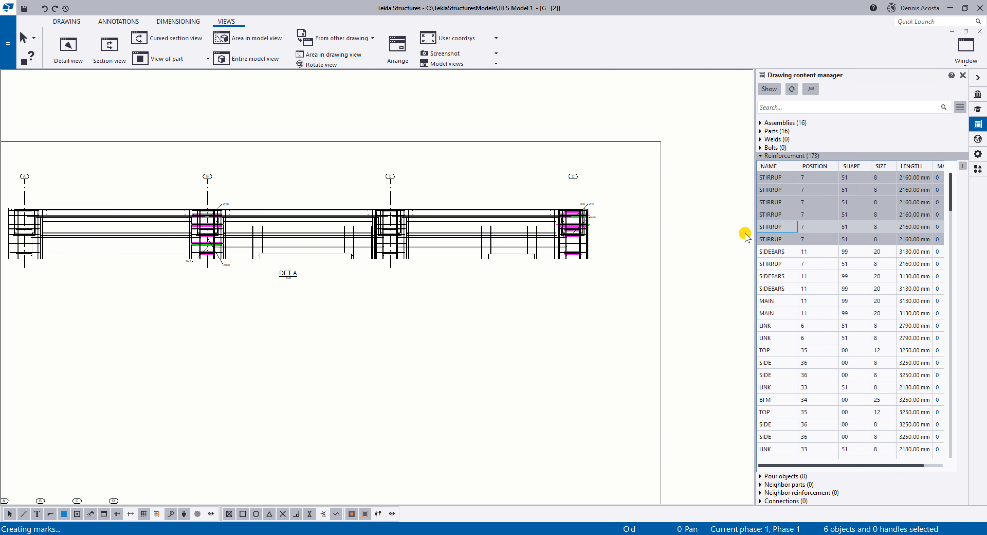
pyautogui.scroll(10, 632, 280)
pyautogui.scroll(-10, 548, 224)
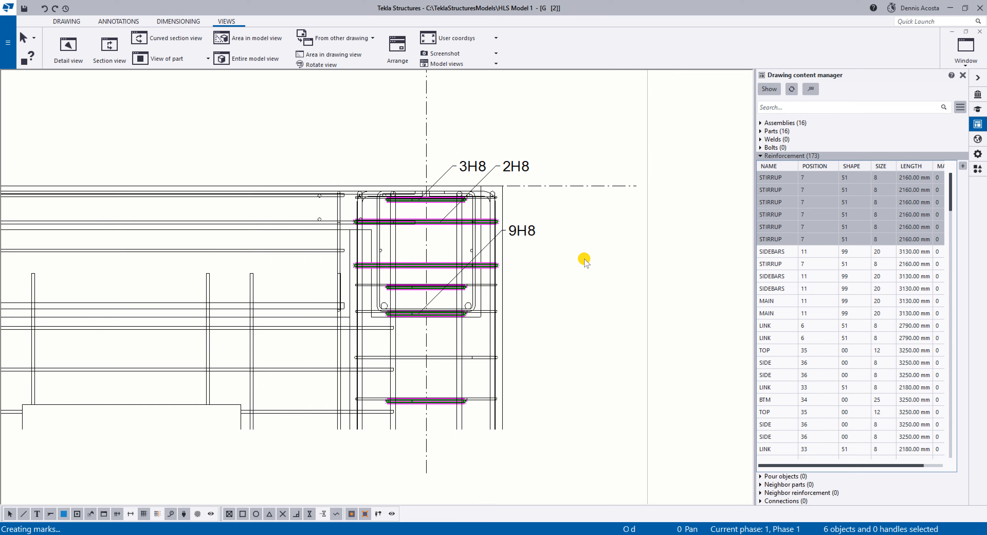
pyautogui.scroll(5, 307, 228)
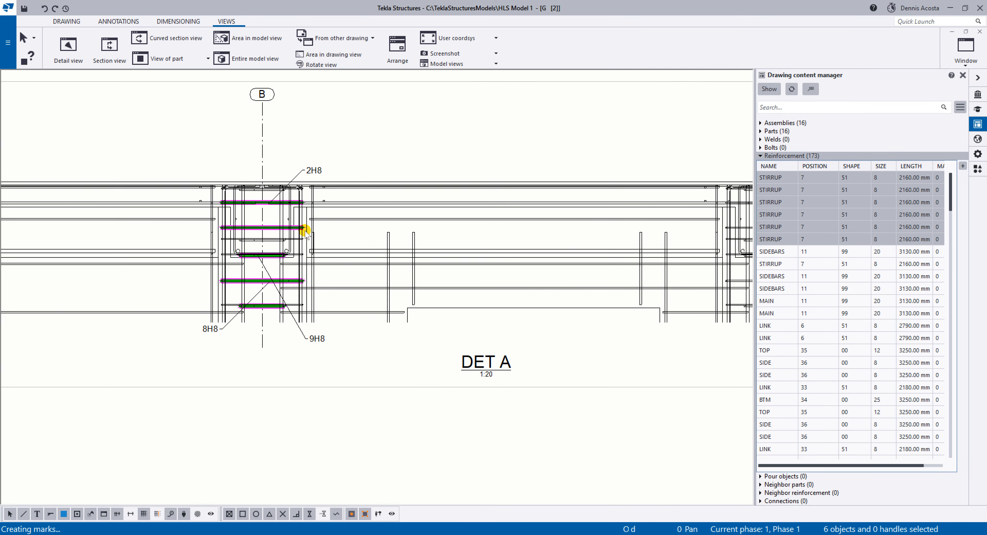
pyautogui.scroll(-6, 308, 225)
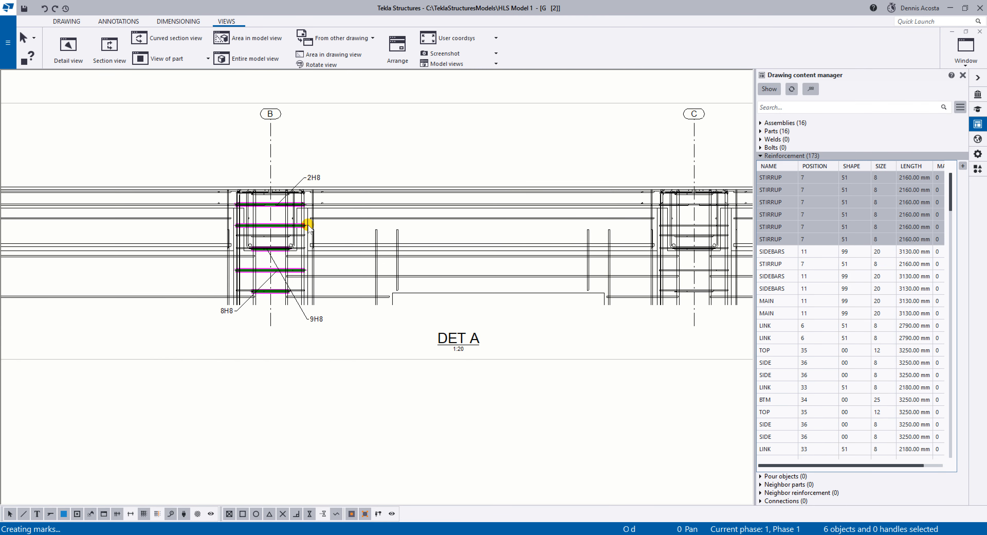
pyautogui.moveTo(448, 218); pyautogui.dragTo(418, 207, button='middle')
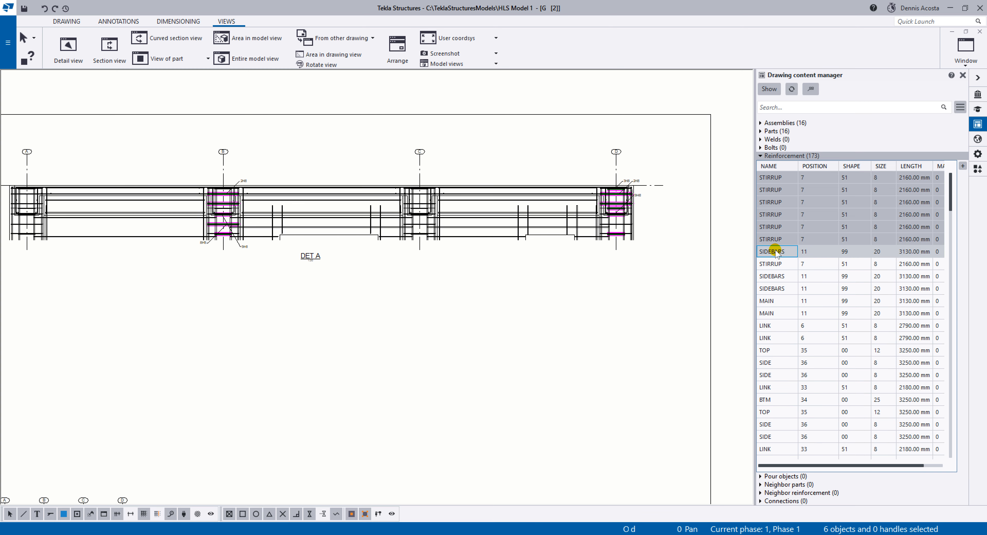
# Highlight individual MAIN bars in the detail view and sort the reinforcement list by name.
pyautogui.click(774, 301)
pyautogui.click(699, 284)
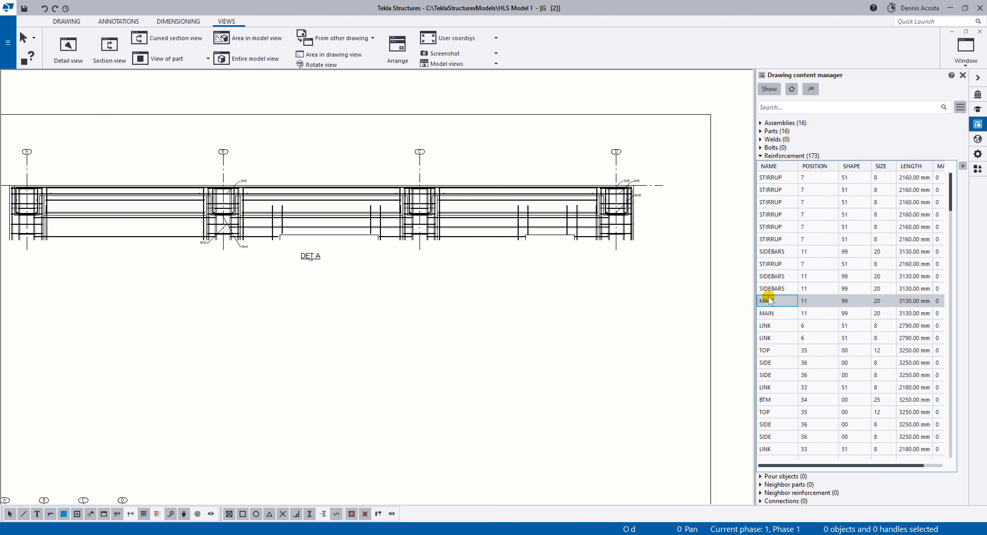
pyautogui.click(771, 298)
pyautogui.click(773, 312)
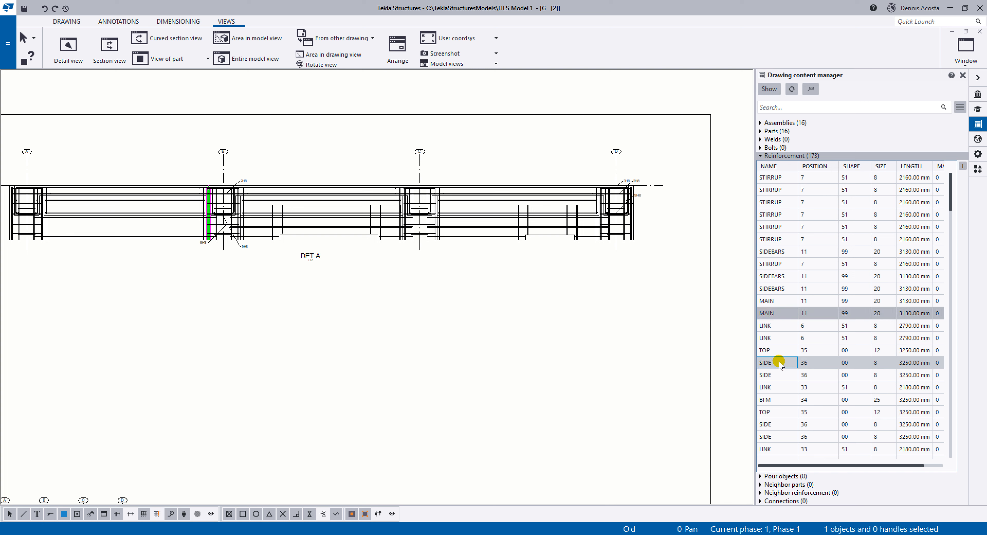
pyautogui.scroll(-10, 778, 391)
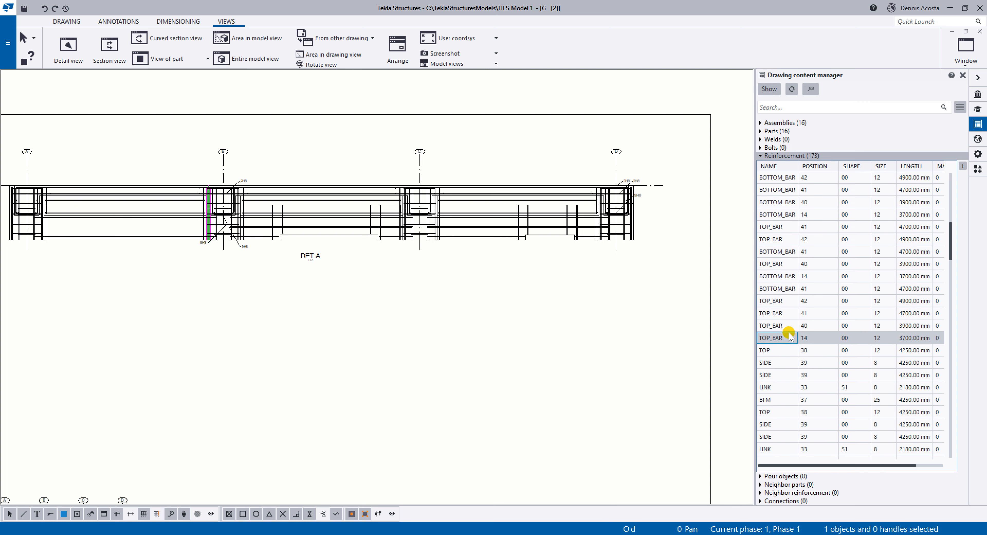
pyautogui.scroll(-15, 783, 388)
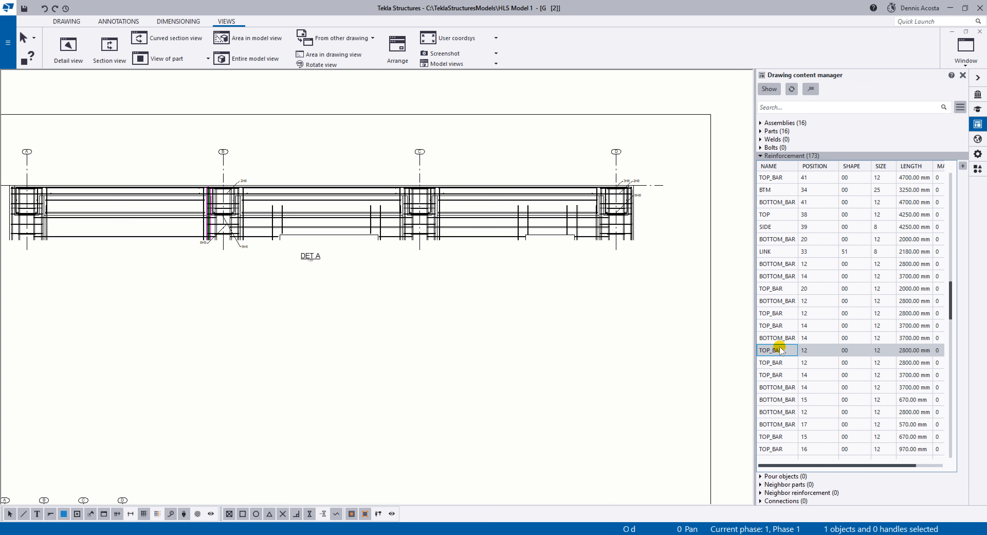
pyautogui.click(774, 412)
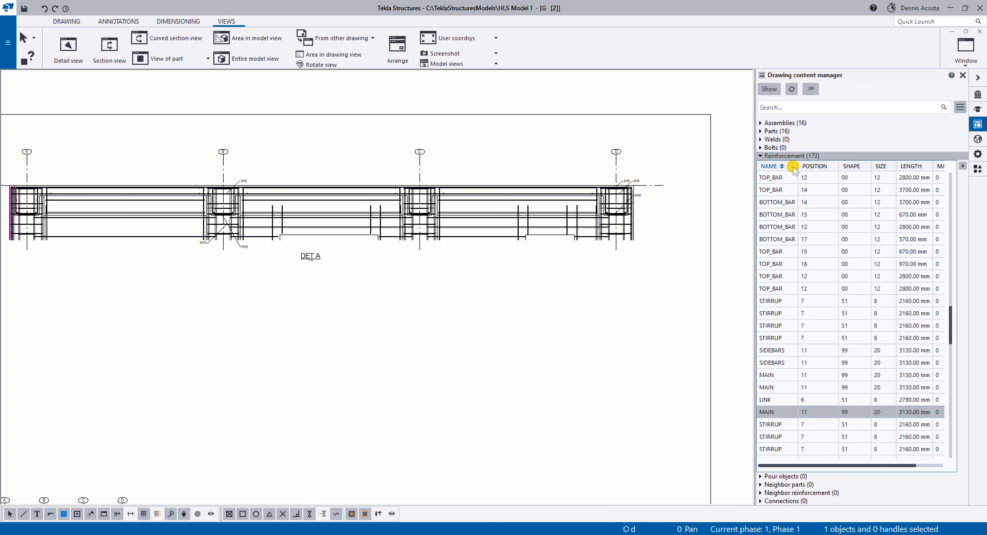
pyautogui.click(769, 167)
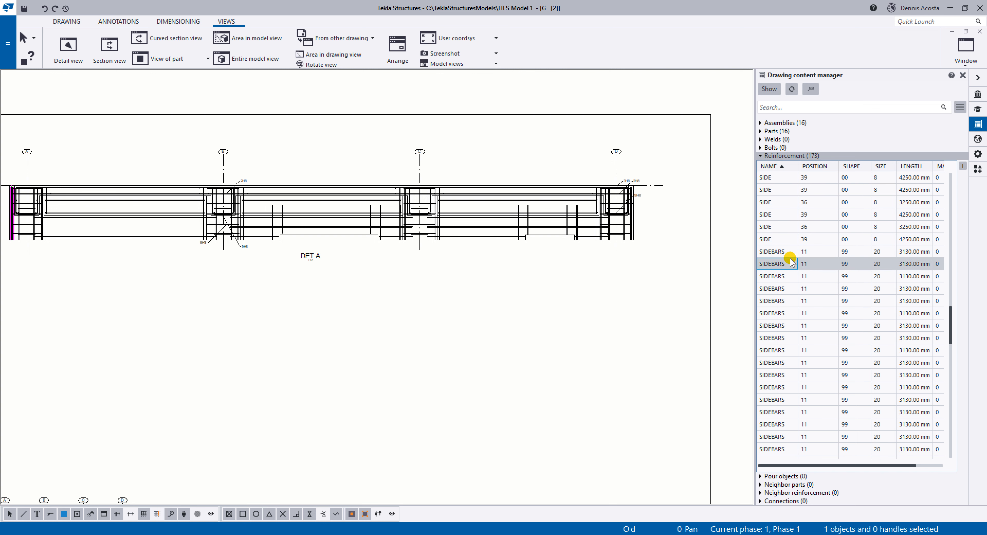
# Browse the SIDEBARS and STIRRUP entries in the sorted list and locate their bars in the detail view.
pyautogui.click(780, 251)
pyautogui.scroll(-9, 781, 387)
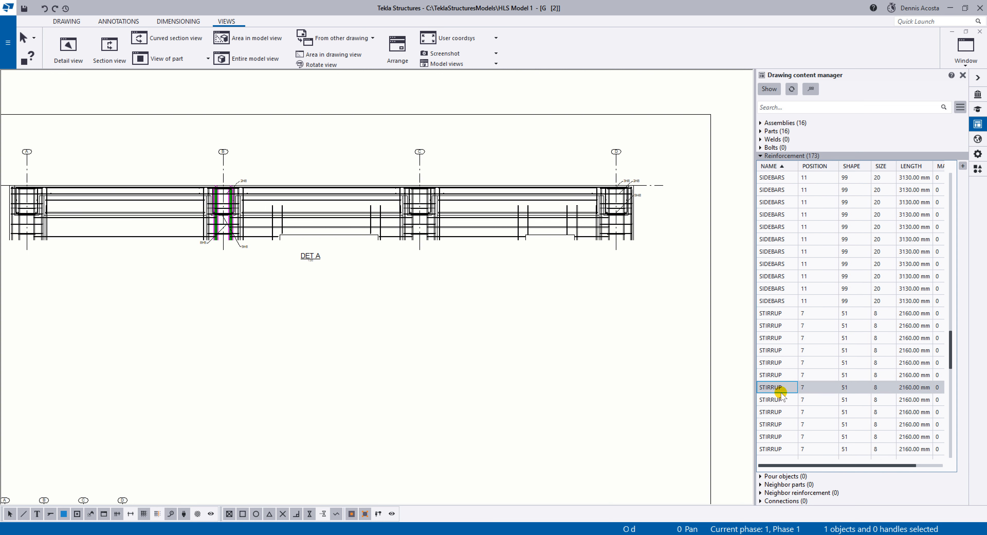
pyautogui.scroll(3, 780, 348)
pyautogui.click(776, 278)
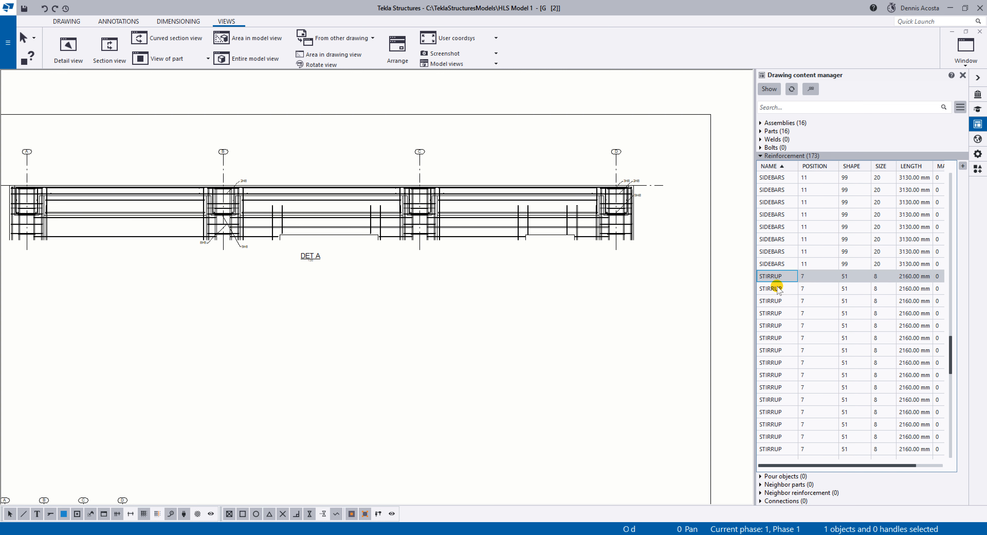
pyautogui.scroll(-8, 781, 400)
pyautogui.scroll(-2, 775, 379)
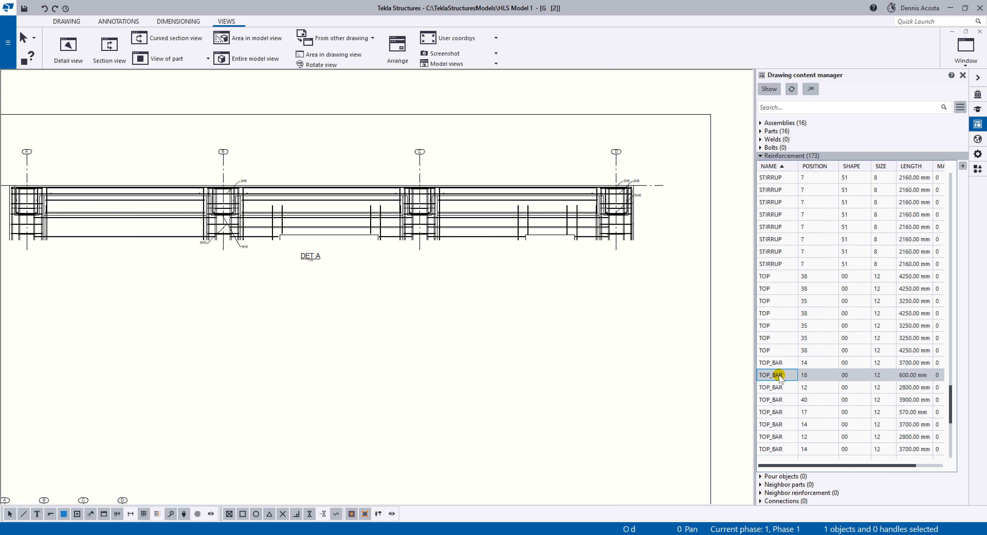
# Add marks to all TOP and TOP_BAR entries in the reinforcement list using the applied mark properties.
pyautogui.click(775, 363)
pyautogui.click(771, 278)
pyautogui.scroll(-5, 773, 351)
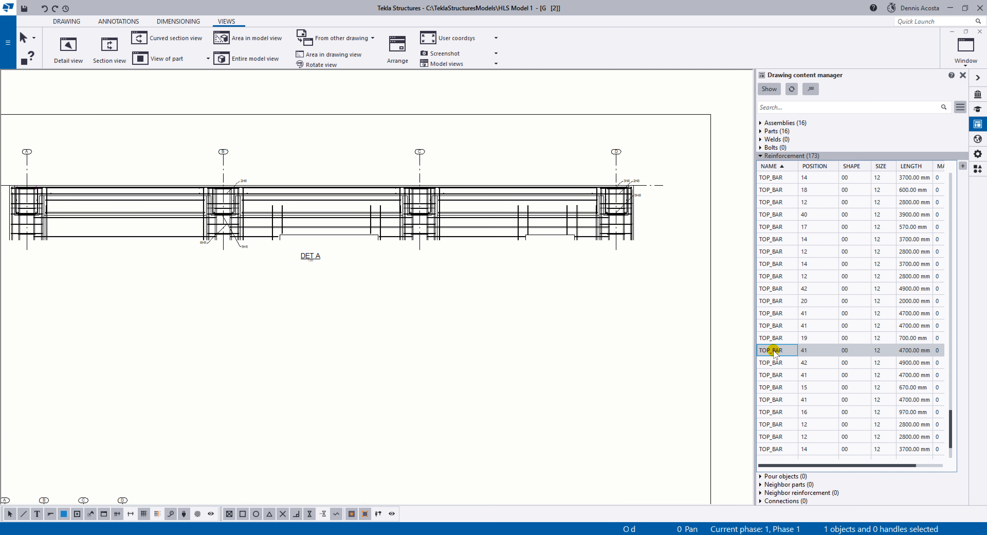
pyautogui.scroll(-2, 779, 351)
pyautogui.click(779, 363)
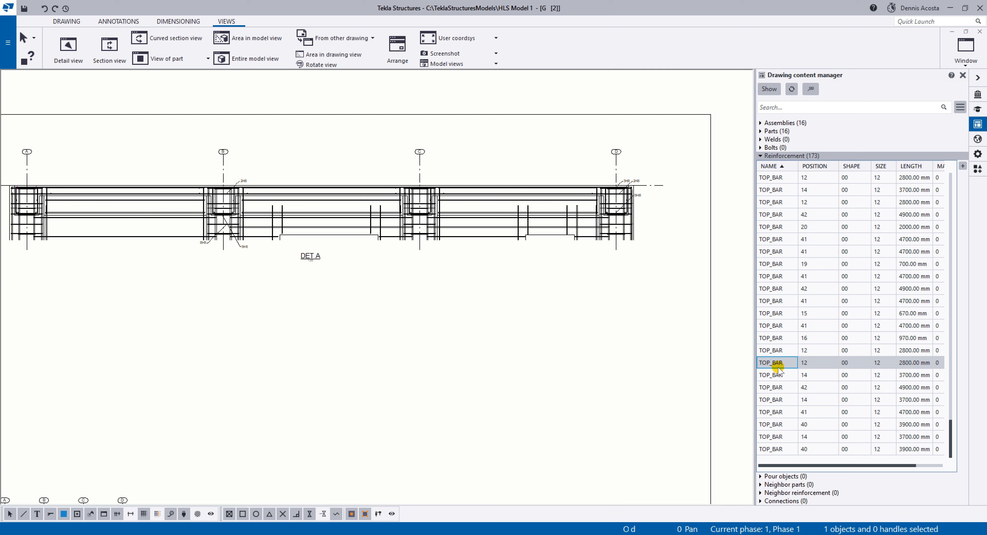
pyautogui.keyDown('shift'); pyautogui.click(778, 448); pyautogui.keyUp('shift')
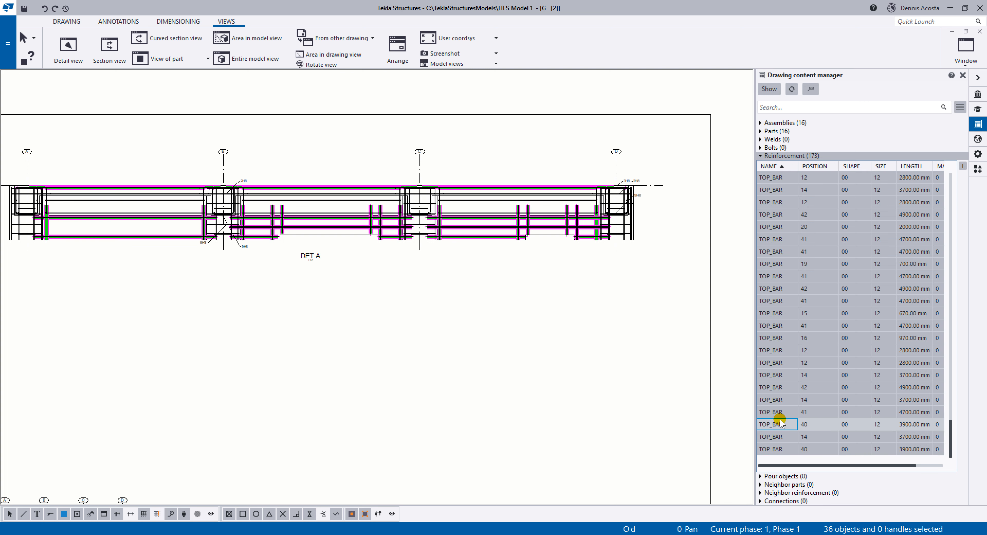
pyautogui.rightClick(774, 254)
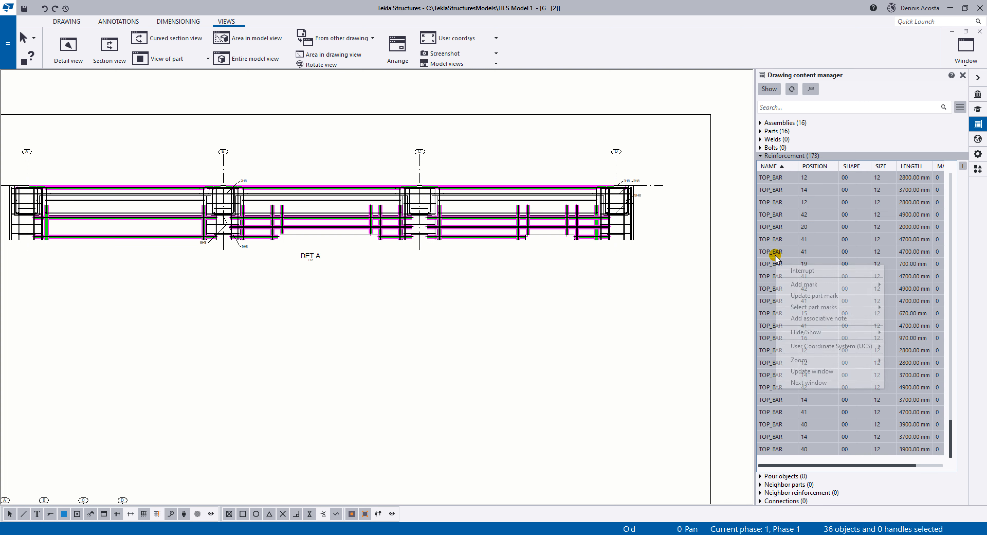
pyautogui.moveTo(815, 284)
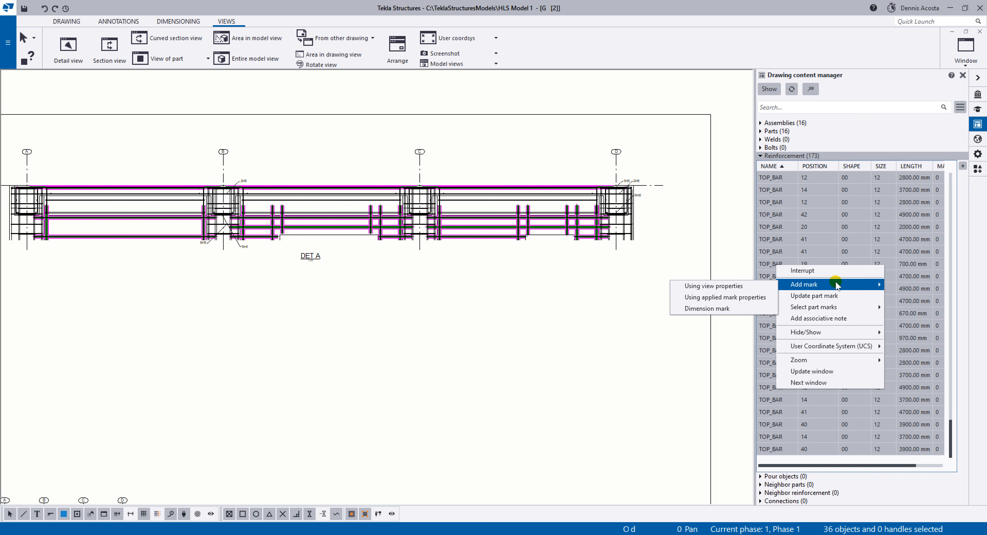
pyautogui.click(752, 298)
# Raise the 2T12 mark above the beam between grids B and C, and shift the 4H12 and 6H12 marks below it to the left.
pyautogui.scroll(2, 315, 172)
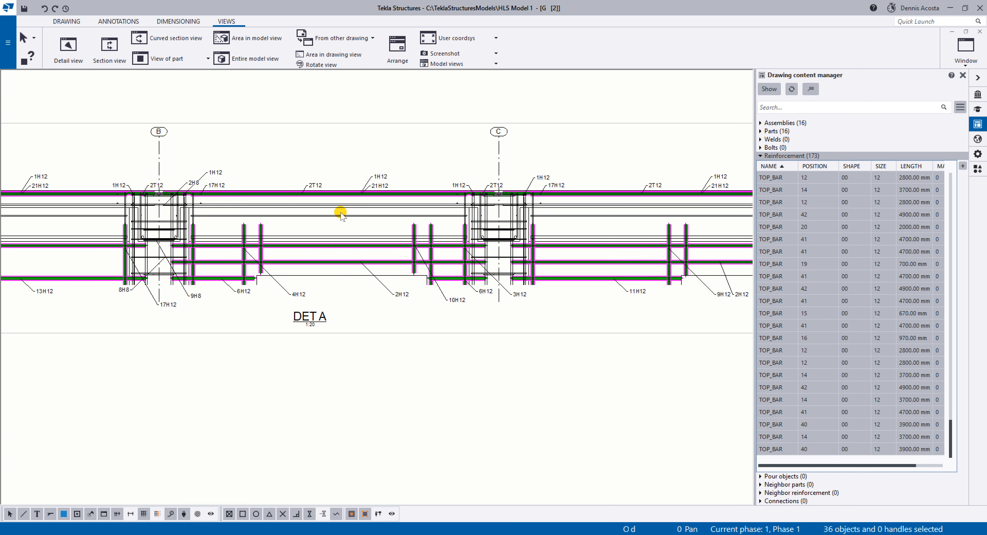
pyautogui.scroll(3, 340, 213)
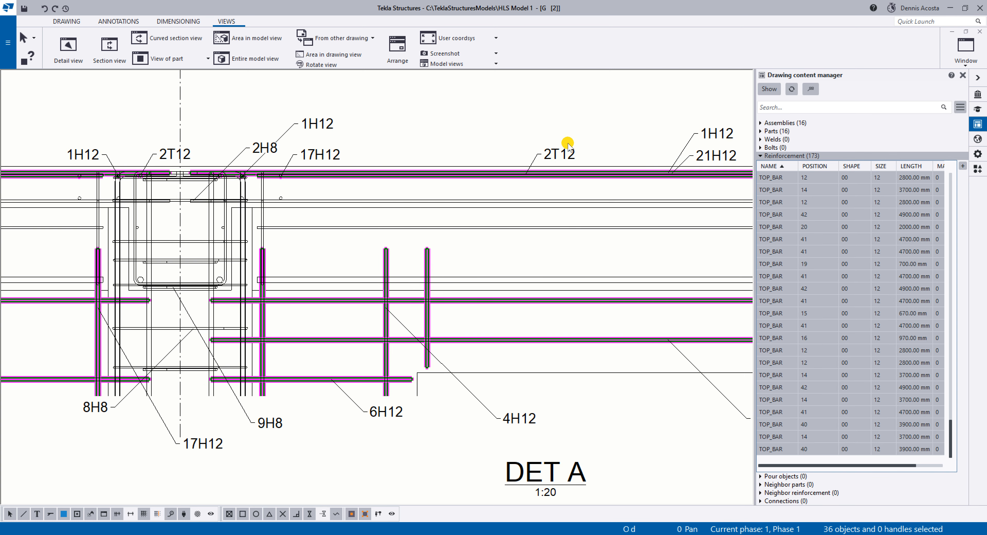
pyautogui.click(567, 149)
pyautogui.moveTo(563, 157); pyautogui.dragTo(553, 132)
pyautogui.moveTo(528, 417); pyautogui.dragTo(486, 429)
pyautogui.click(388, 416)
pyautogui.moveTo(388, 416); pyautogui.dragTo(370, 430)
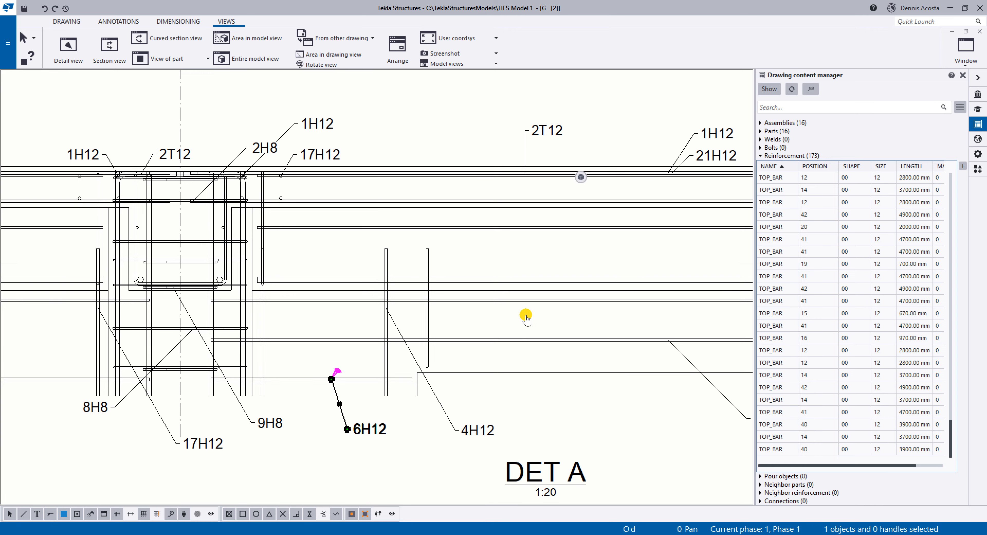
# Delete the existing DET A detail view above the Grid 2 elevation.
pyautogui.scroll(-2, 714, 174)
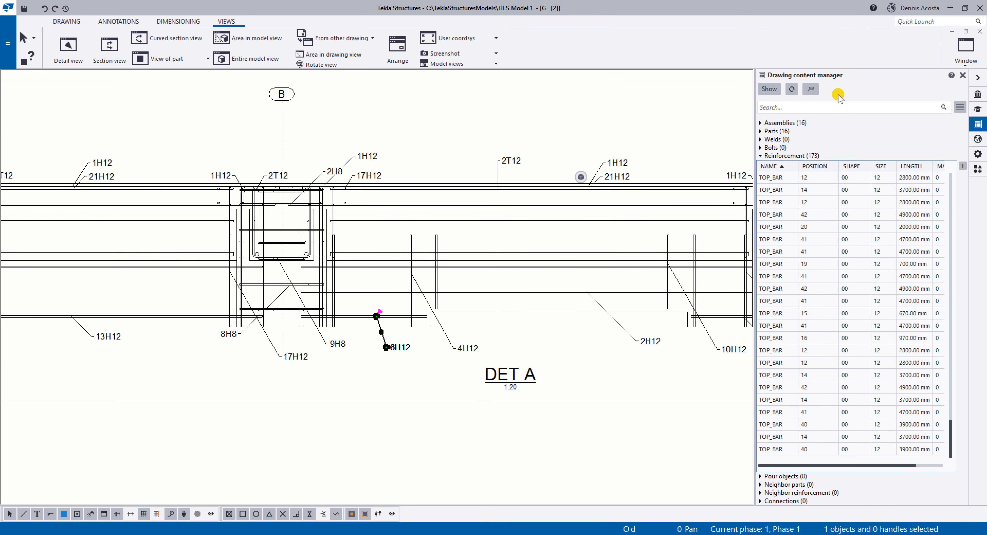
pyautogui.scroll(-2, 493, 289)
pyautogui.moveTo(260, 271); pyautogui.dragTo(308, 266, button='middle')
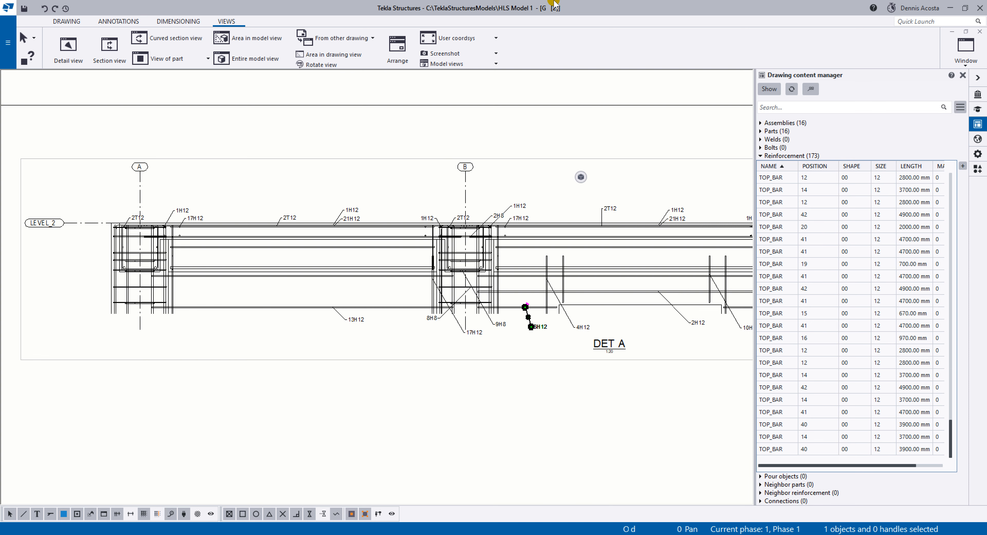
pyautogui.scroll(-5, 645, 233)
pyautogui.moveTo(667, 254); pyautogui.dragTo(537, 234, button='middle')
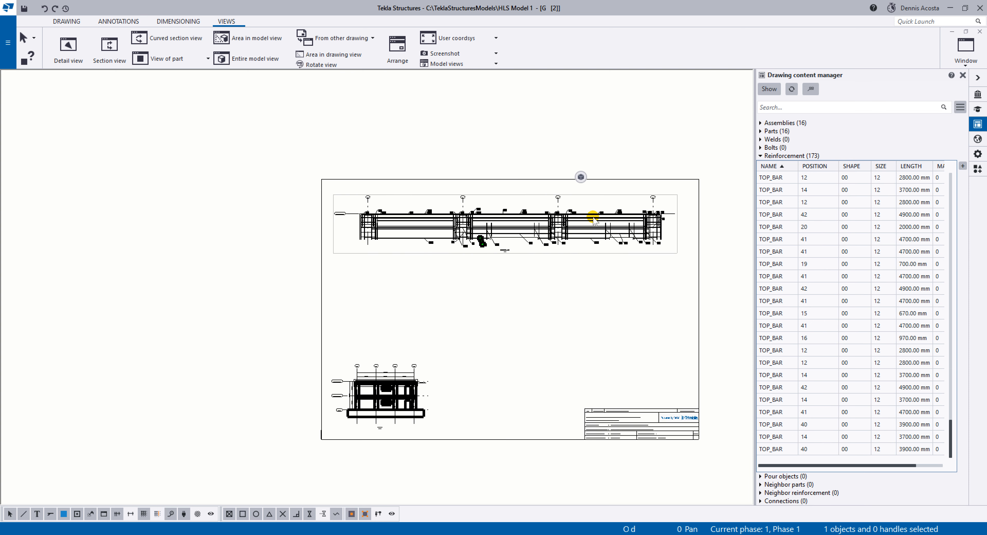
pyautogui.click(678, 208)
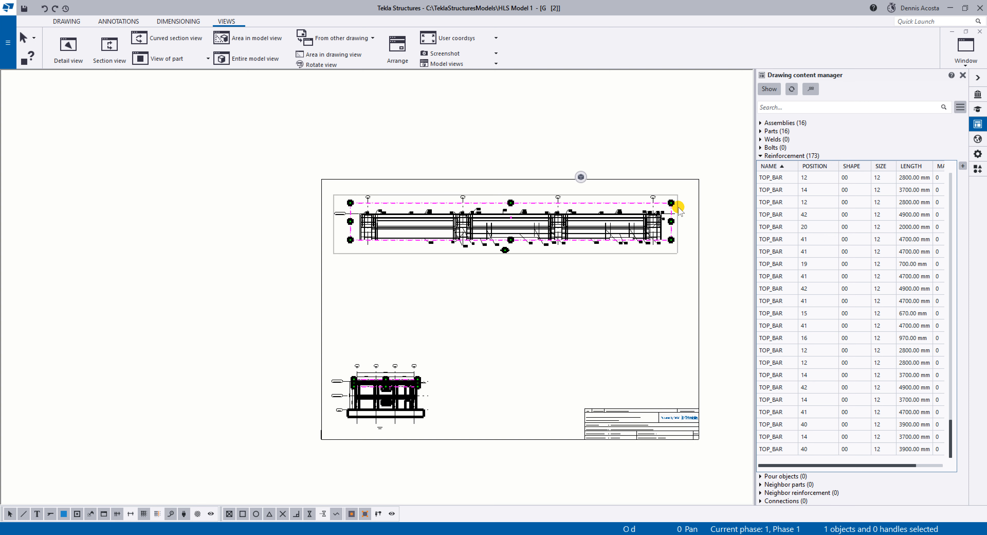
pyautogui.press('Delete')
# Create a new detail view around the full Level 2 beam in the Grid 2 elevation, labelled beside grid D and placed above the elevation.
pyautogui.scroll(6, 355, 421)
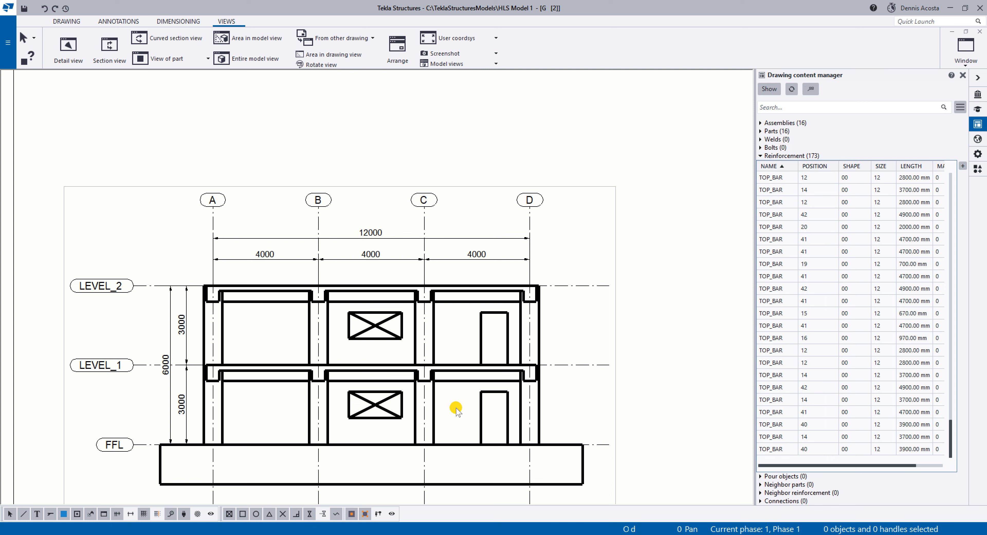
pyautogui.scroll(2, 454, 409)
pyautogui.scroll(-2, 456, 398)
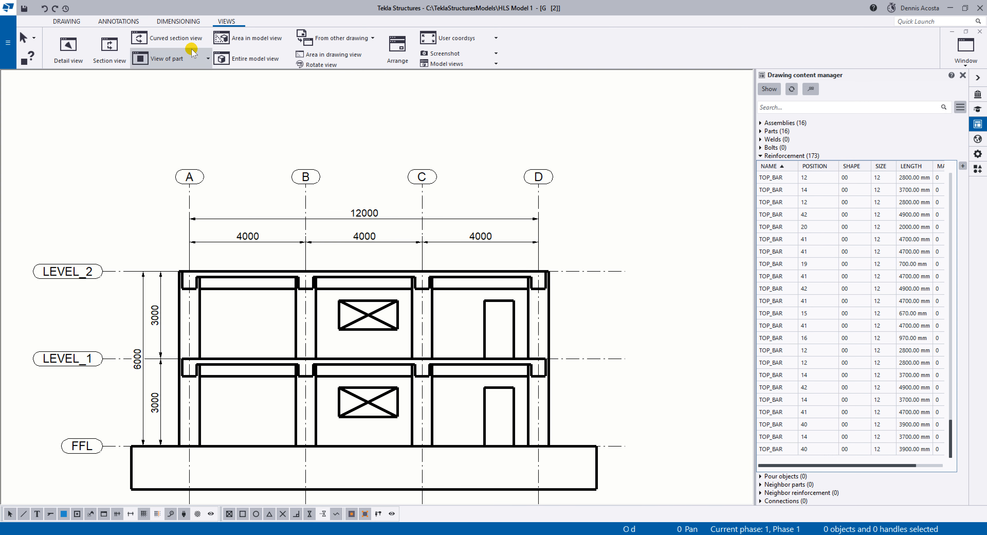
pyautogui.click(69, 49)
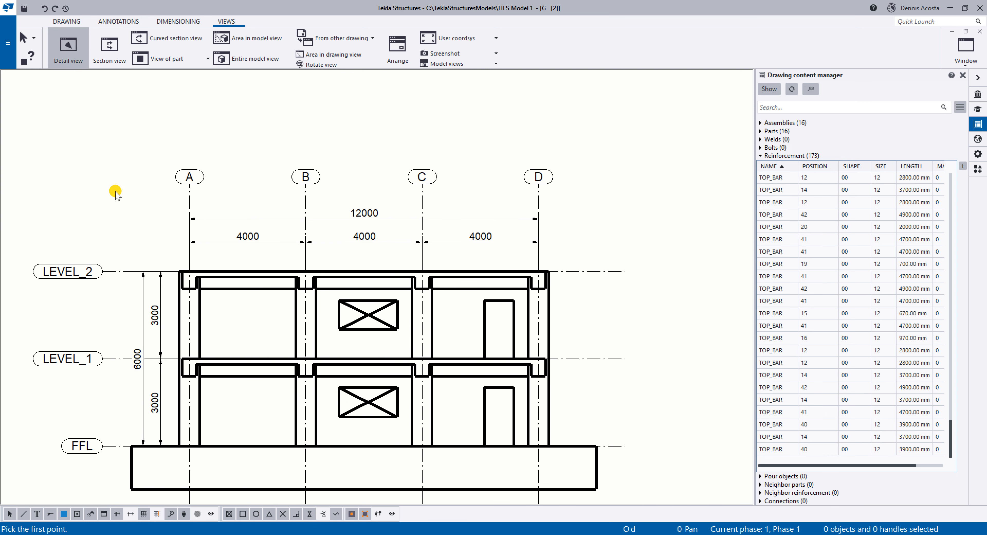
pyautogui.click(239, 293)
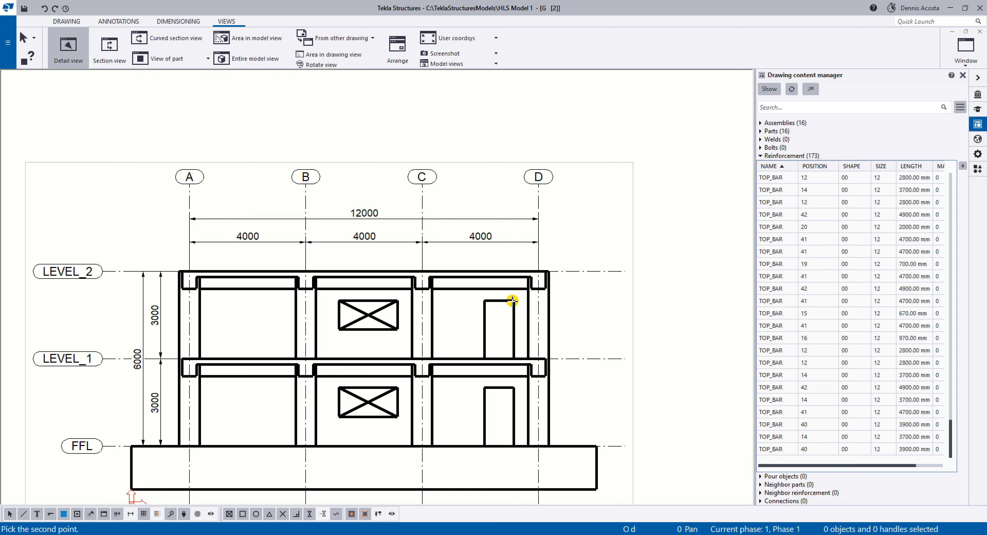
pyautogui.click(557, 297)
pyautogui.scroll(-2, 587, 299)
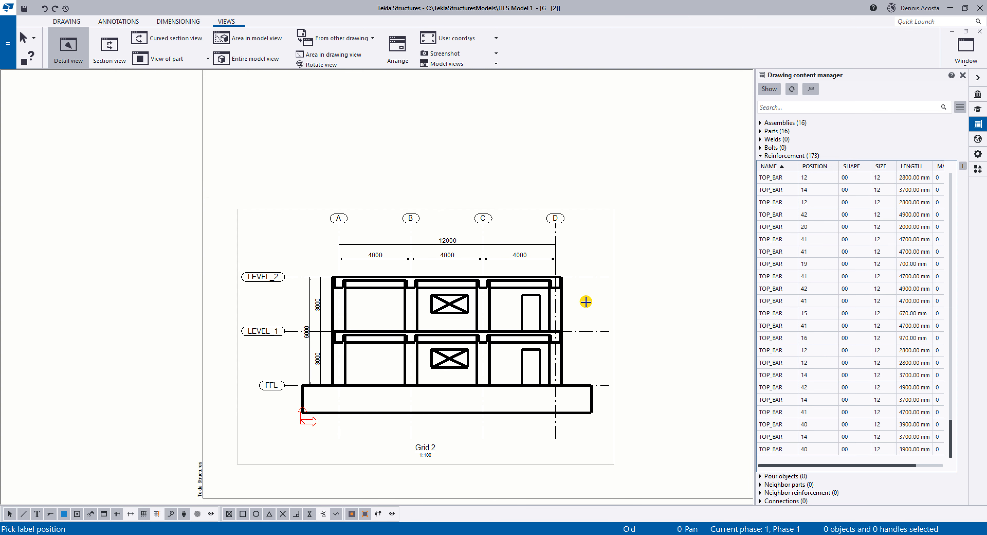
pyautogui.click(586, 300)
pyautogui.scroll(-2, 651, 239)
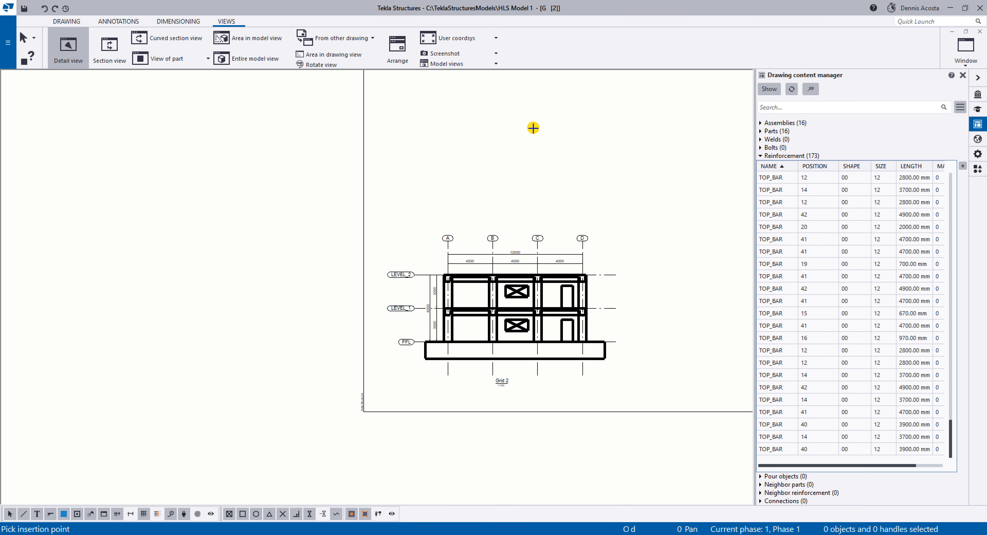
pyautogui.click(647, 155)
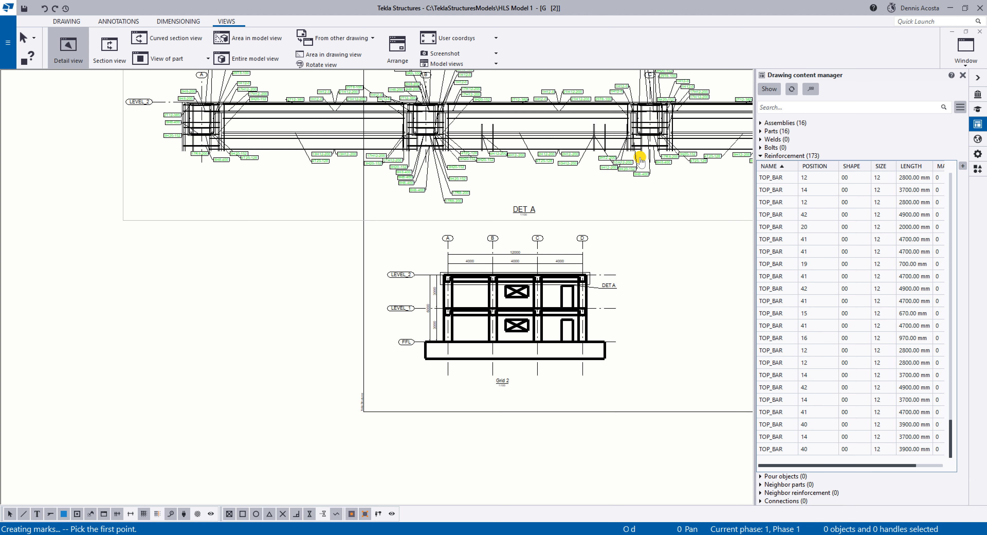
pyautogui.scroll(-2, 424, 204)
pyautogui.rightClick(404, 219)
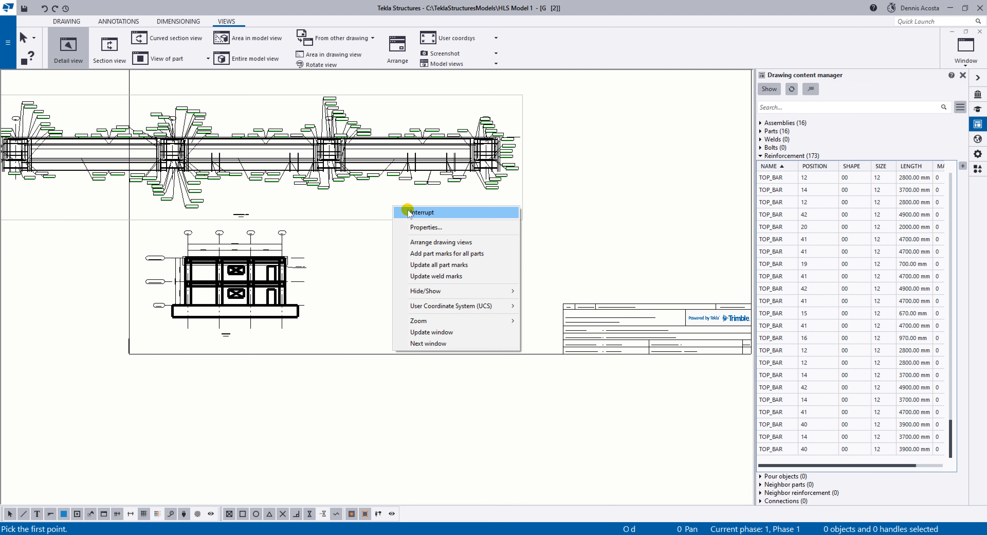
pyautogui.click(409, 223)
# Move the new DET A view inside the sheet frame, near its upper edge above the Grid 2 elevation.
pyautogui.click(396, 217)
pyautogui.scroll(3, 396, 217)
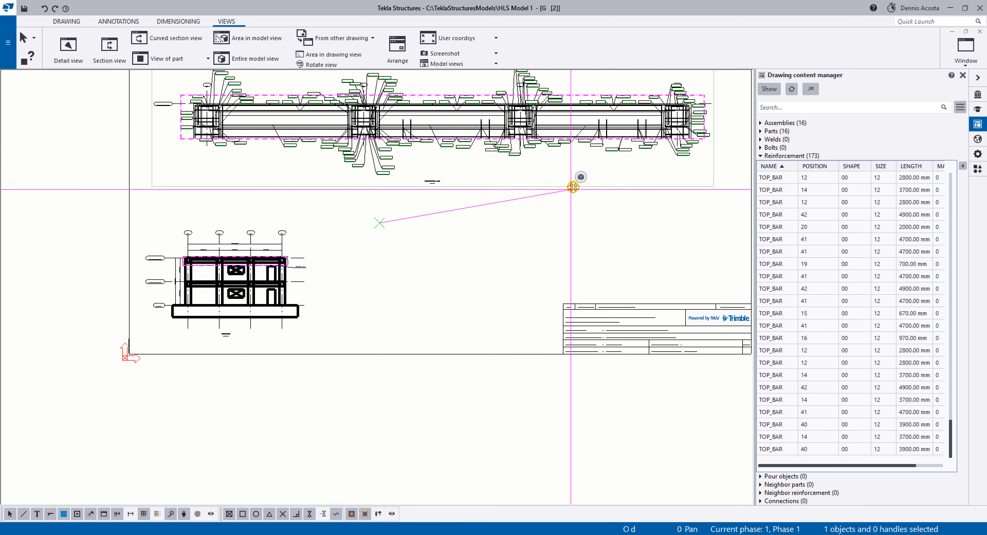
pyautogui.scroll(-2, 444, 260)
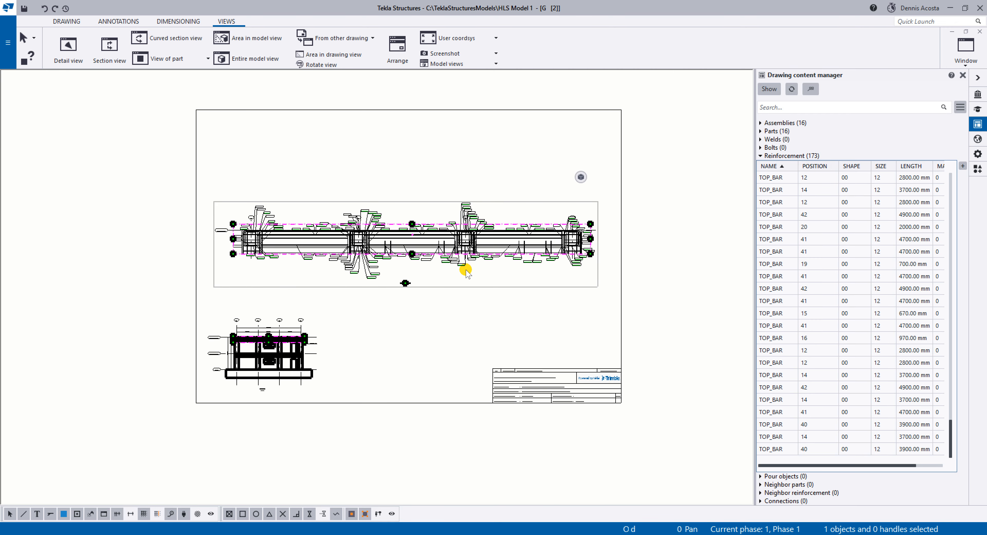
pyautogui.moveTo(470, 286); pyautogui.dragTo(470, 210)
pyautogui.scroll(3, 438, 187)
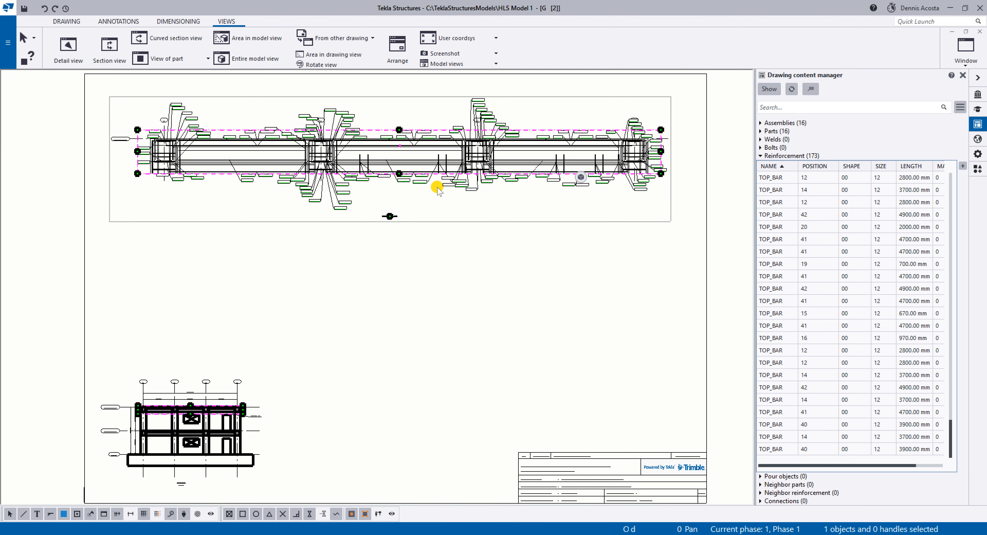
pyautogui.moveTo(449, 210); pyautogui.dragTo(446, 210, button='middle')
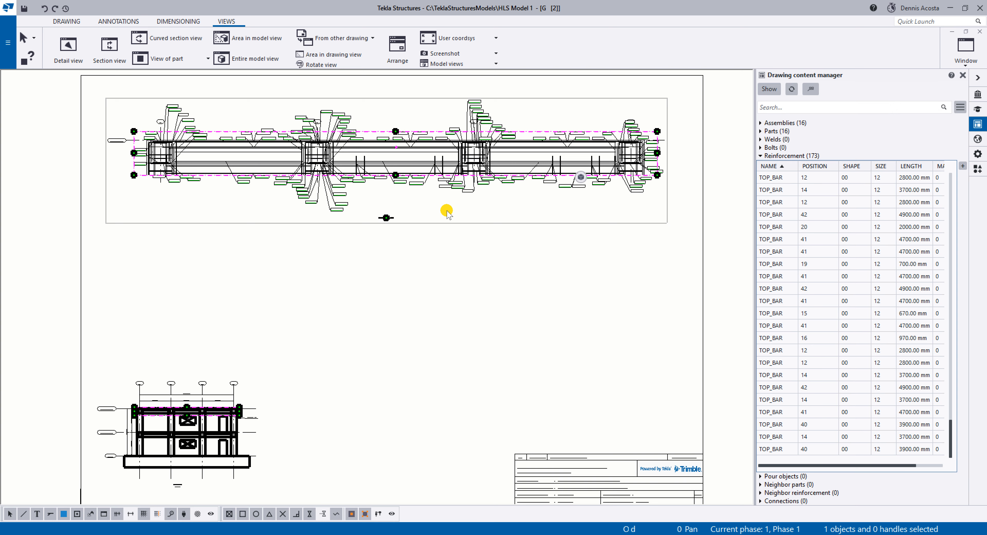
pyautogui.scroll(5, 340, 166)
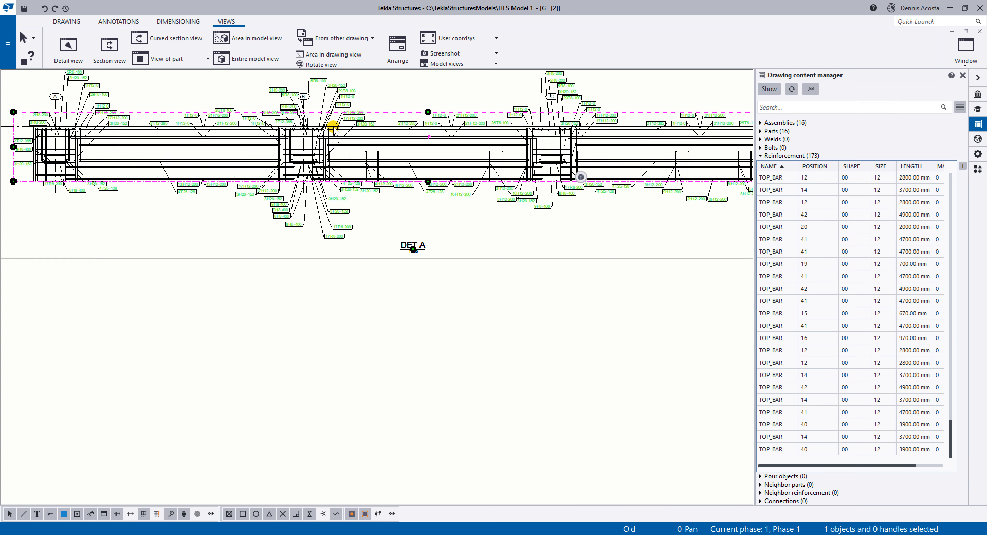
# Enable the view filter row Reinforcing bar Name Does not equal BOTTOM_BAR TOP_BAR, apply it to the selected view and close its properties.
pyautogui.scroll(-6, 352, 208)
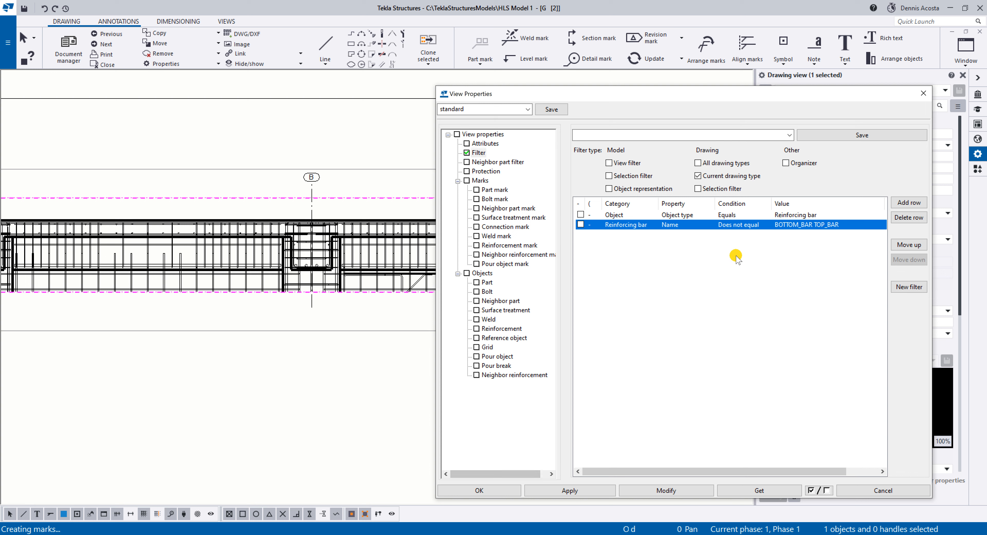
pyautogui.click(581, 224)
pyautogui.scroll(5, 268, 269)
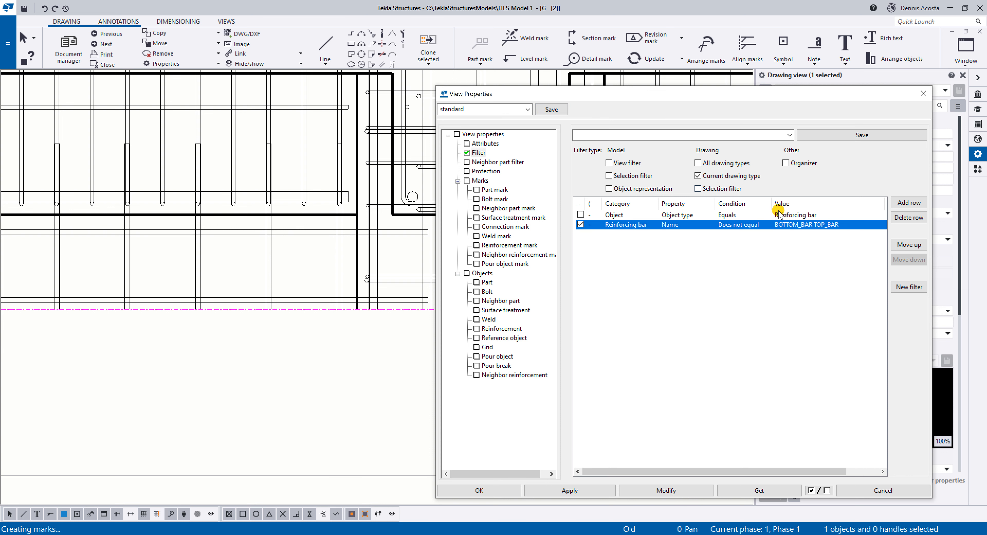
pyautogui.click(667, 491)
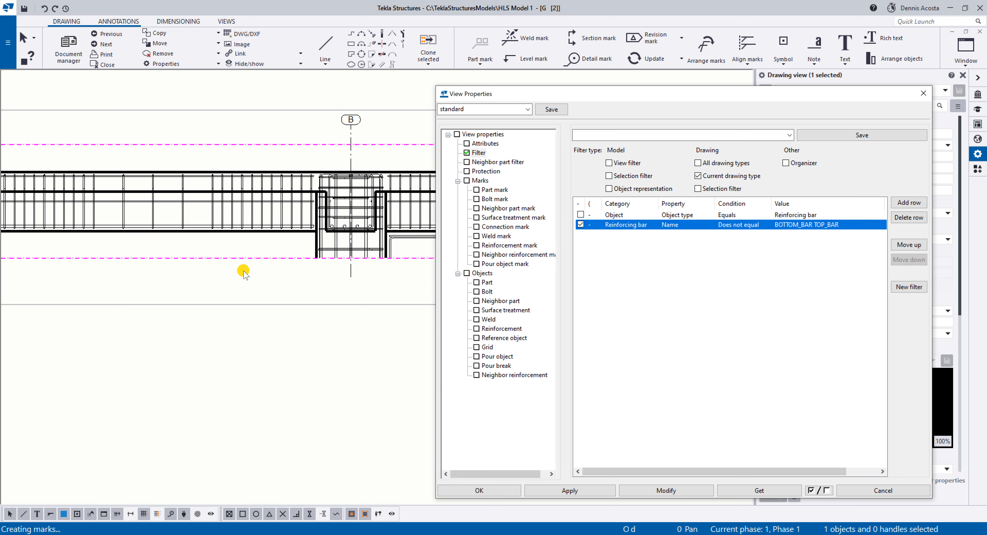
pyautogui.moveTo(244, 271); pyautogui.dragTo(321, 266, button='middle')
pyautogui.scroll(-2, 321, 266)
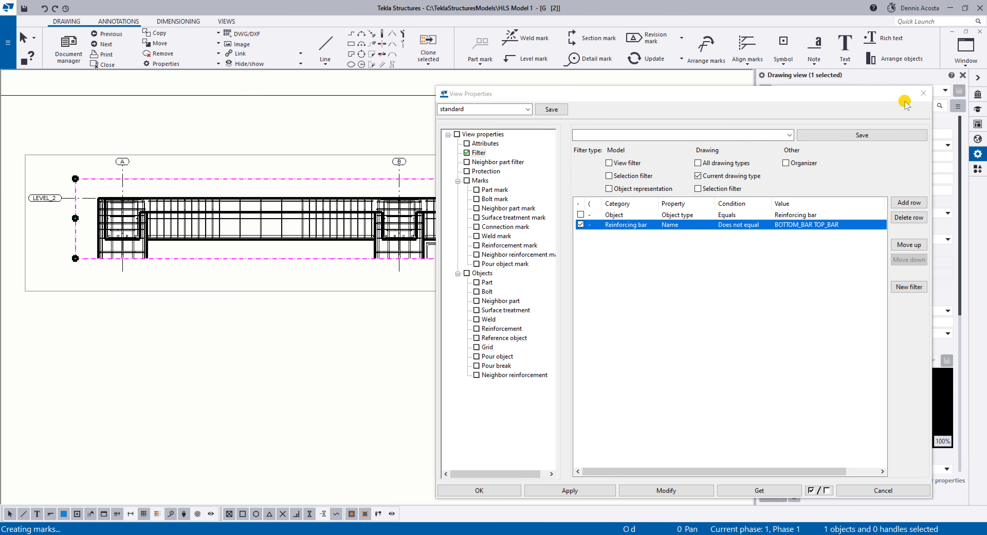
pyautogui.click(923, 93)
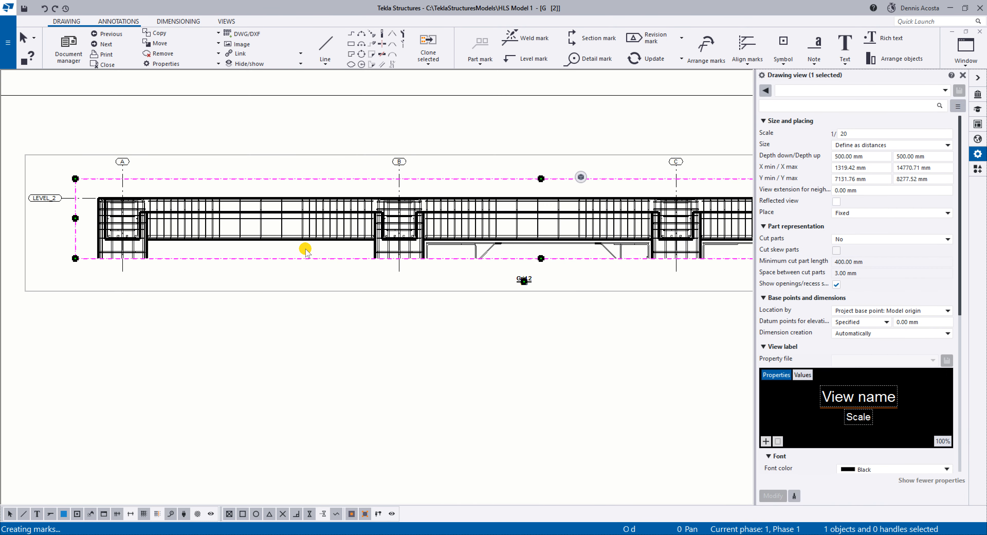
# Add a dimension mark to the beam stirrups between grids A and B in the detail view, placed above the beam.
pyautogui.scroll(6, 307, 238)
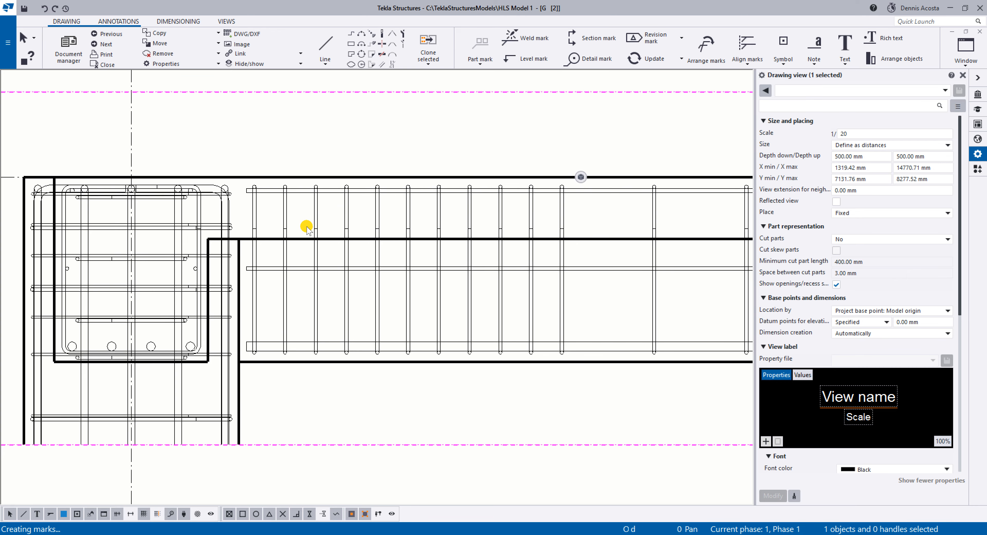
pyautogui.scroll(2, 308, 229)
pyautogui.click(281, 209)
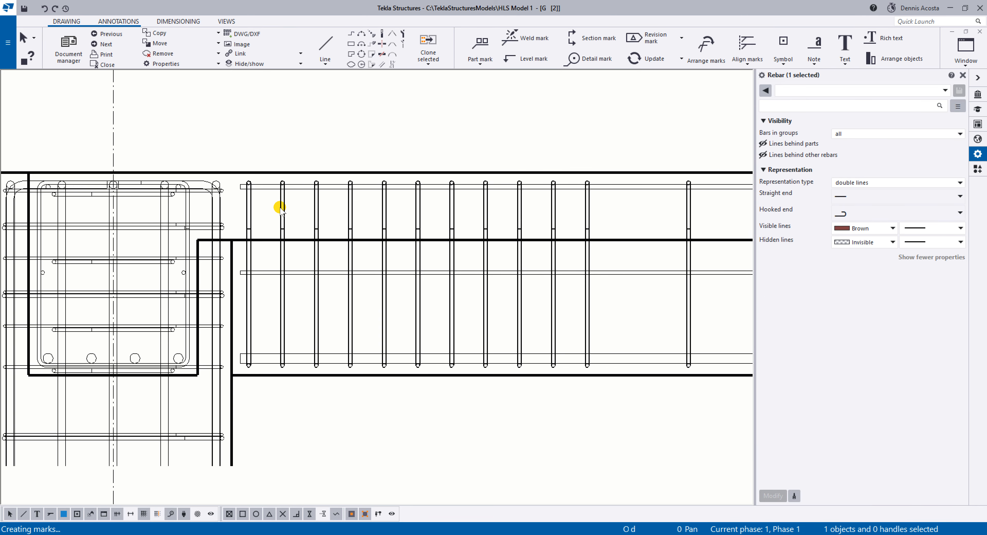
pyautogui.scroll(-2, 281, 210)
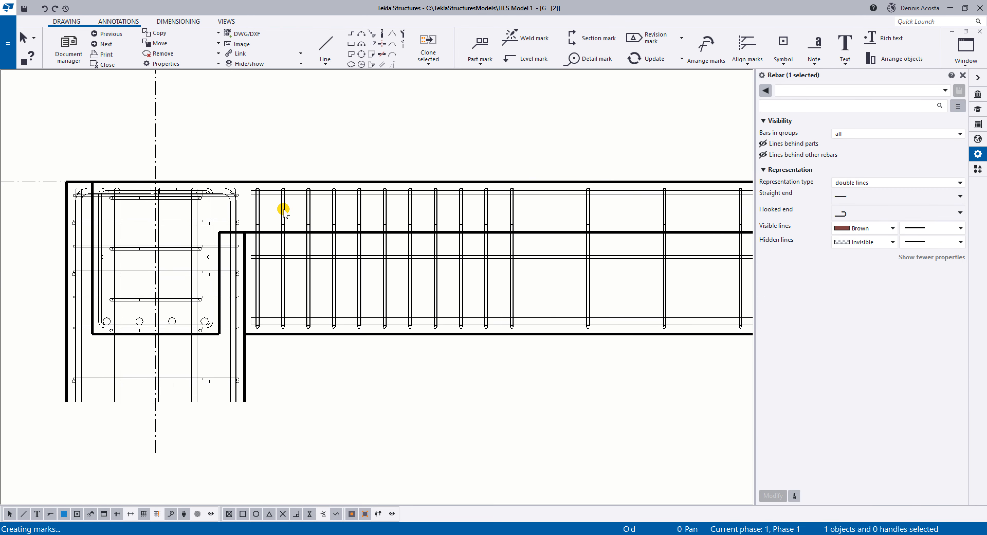
pyautogui.rightClick(283, 210)
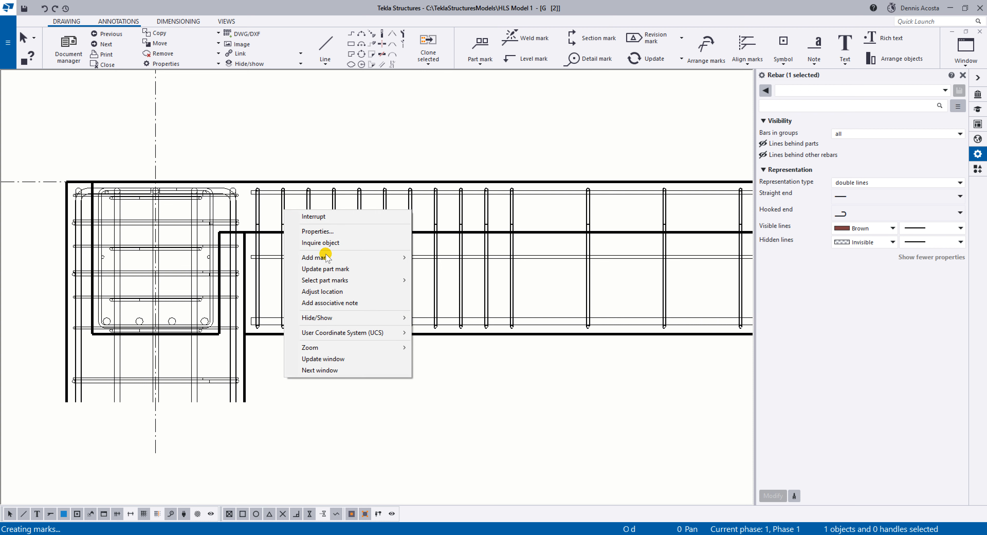
pyautogui.moveTo(329, 258)
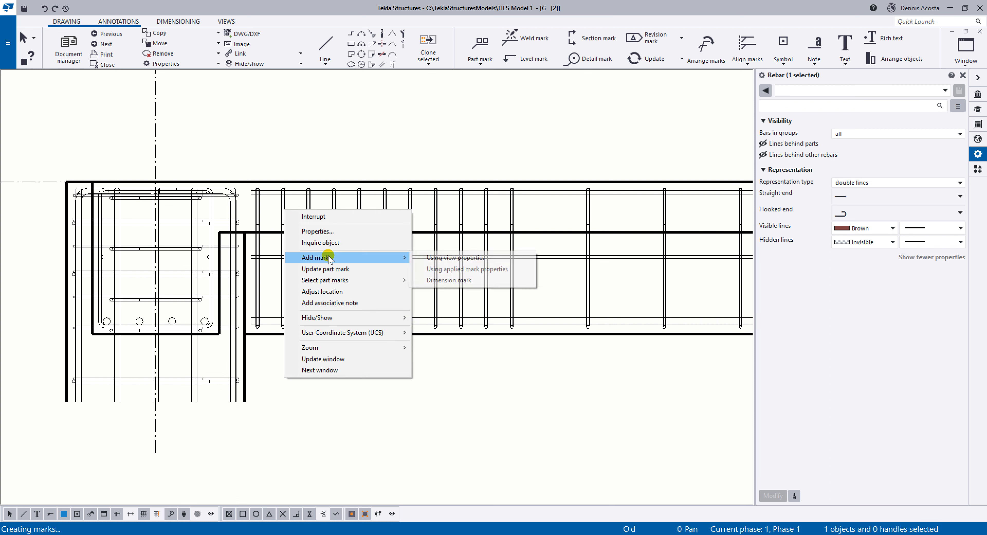
pyautogui.click(444, 280)
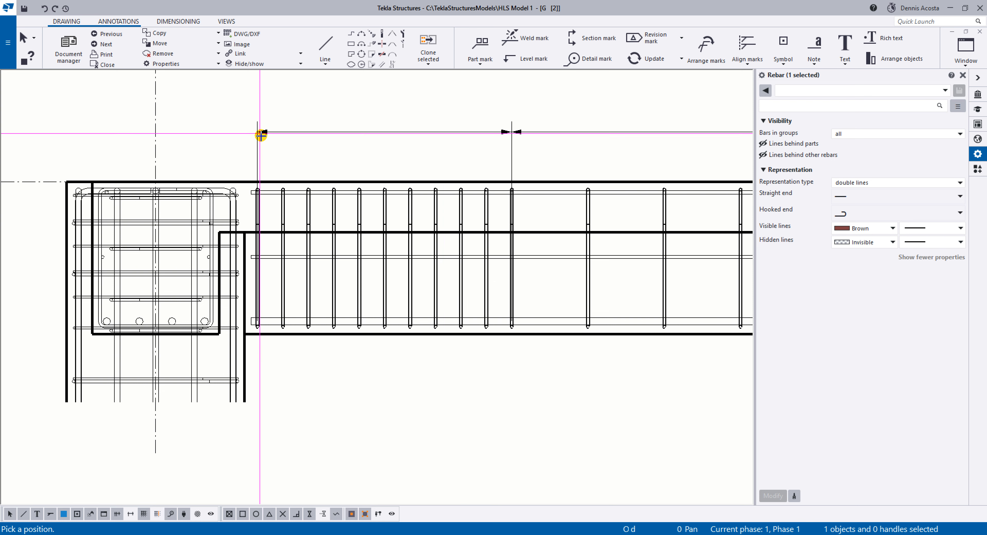
pyautogui.scroll(-3, 315, 167)
pyautogui.moveTo(428, 172); pyautogui.dragTo(311, 195, button='middle')
pyautogui.rightClick(441, 153)
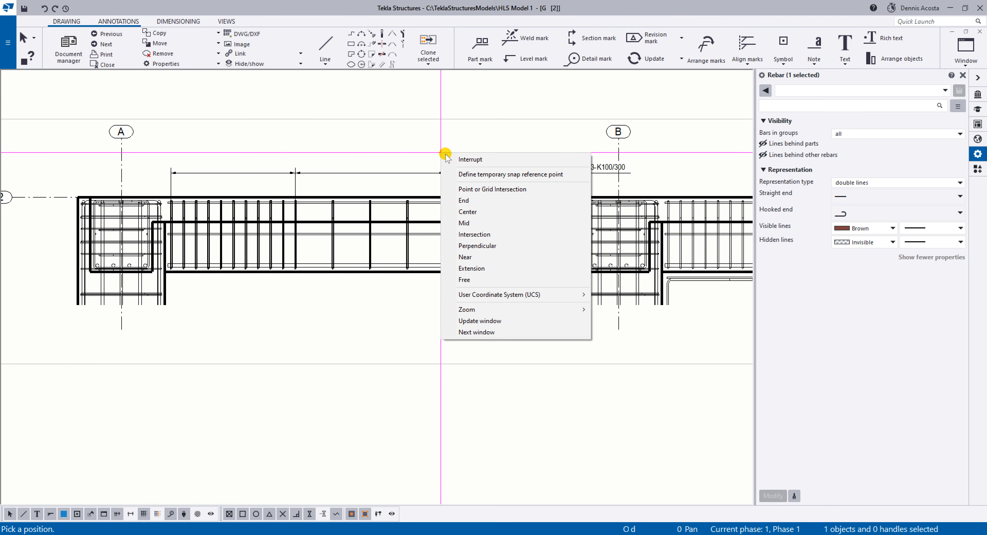
pyautogui.click(502, 160)
# Delete the stirrup dimension mark above the beam between grids A and B.
pyautogui.click(553, 172)
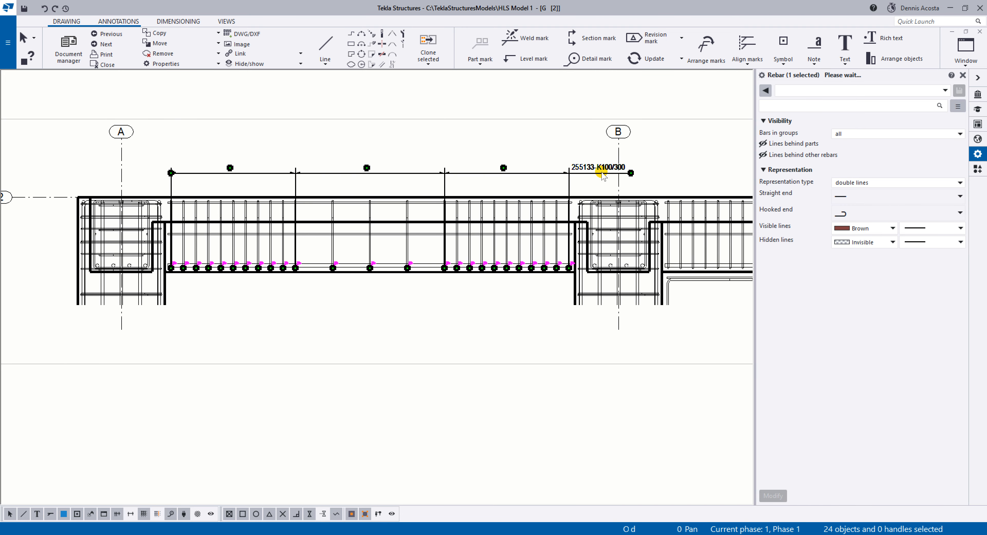
pyautogui.scroll(3, 596, 174)
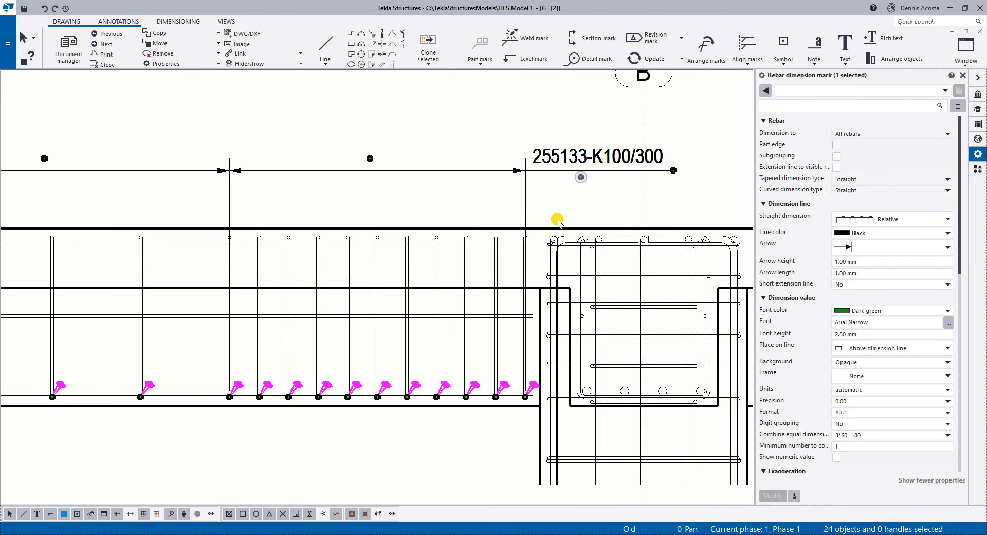
pyautogui.press('Delete')
pyautogui.scroll(-4, 552, 225)
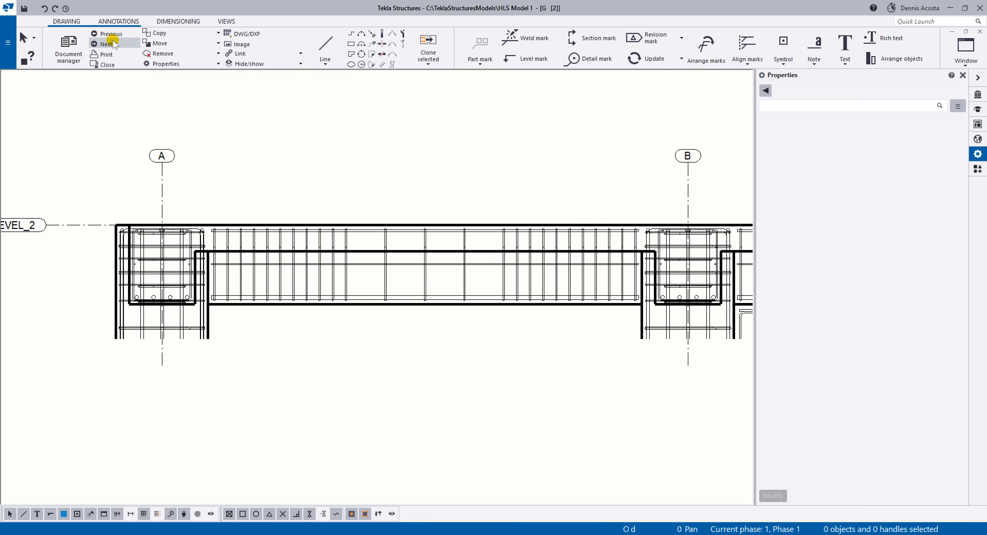
# Create a rebar dimension mark for the stirrup group between grids A and B and place its dimension line just above the beam.
pyautogui.click(177, 22)
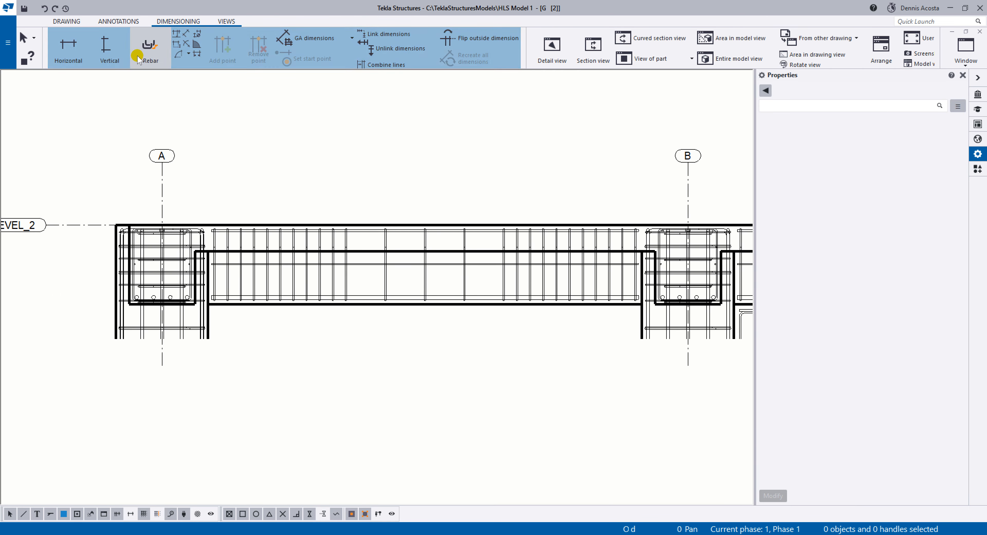
pyautogui.click(153, 48)
pyautogui.scroll(6, 198, 286)
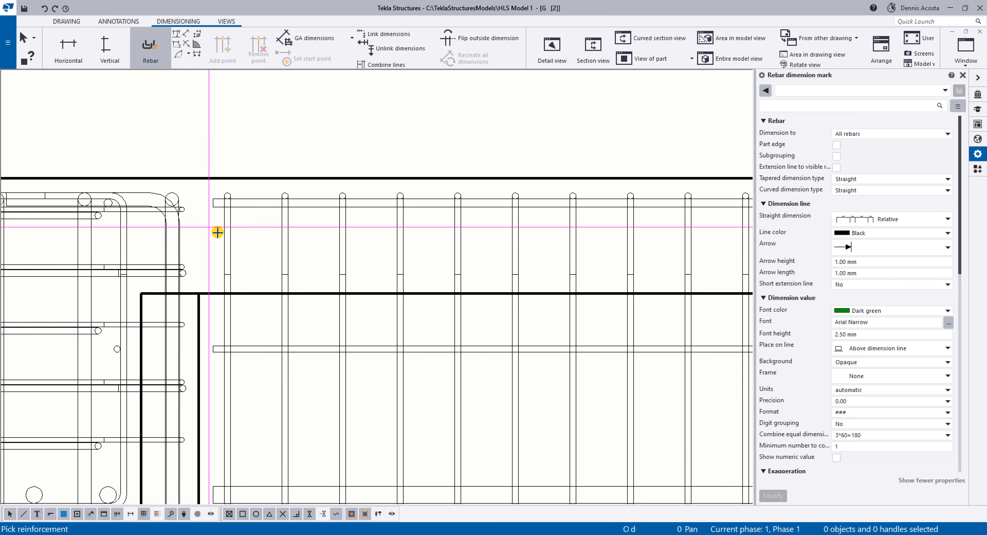
pyautogui.click(227, 234)
pyautogui.click(228, 119)
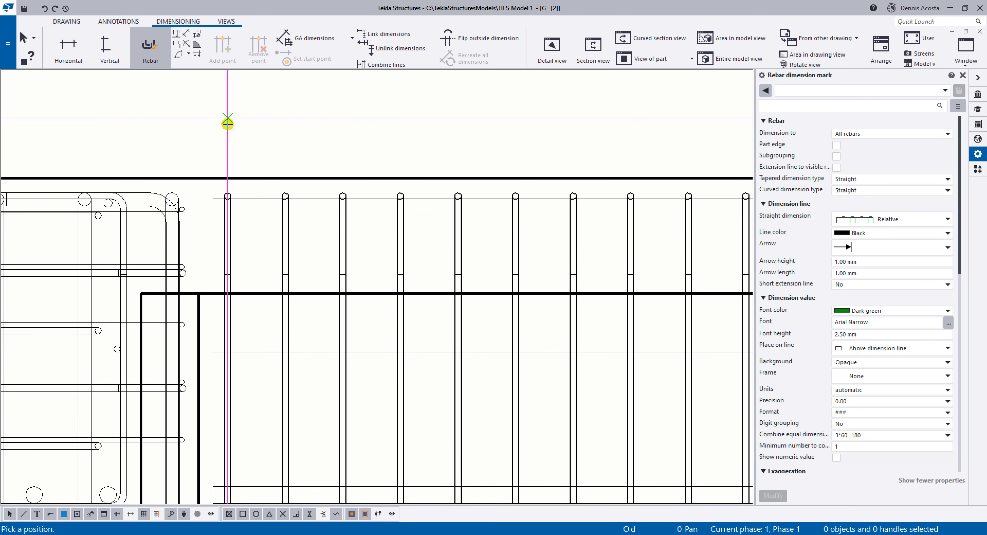
pyautogui.scroll(-4, 259, 206)
pyautogui.rightClick(369, 133)
pyautogui.click(399, 140)
pyautogui.moveTo(494, 167); pyautogui.dragTo(313, 172, button='middle')
pyautogui.scroll(-3, 313, 172)
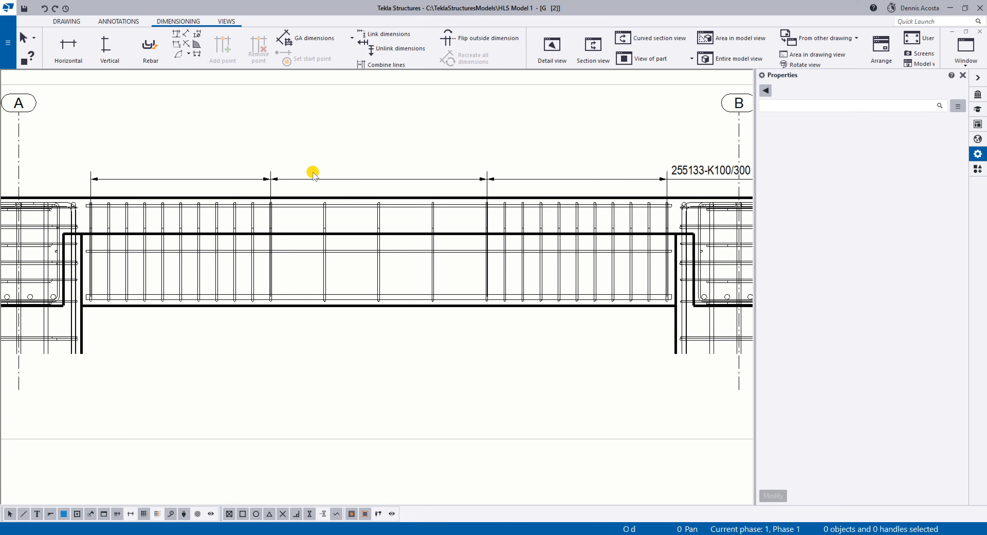
# Try clearing the tag beyond the end of the stirrup dimension line between grids A and B, applying the change to the mark.
pyautogui.click(353, 179)
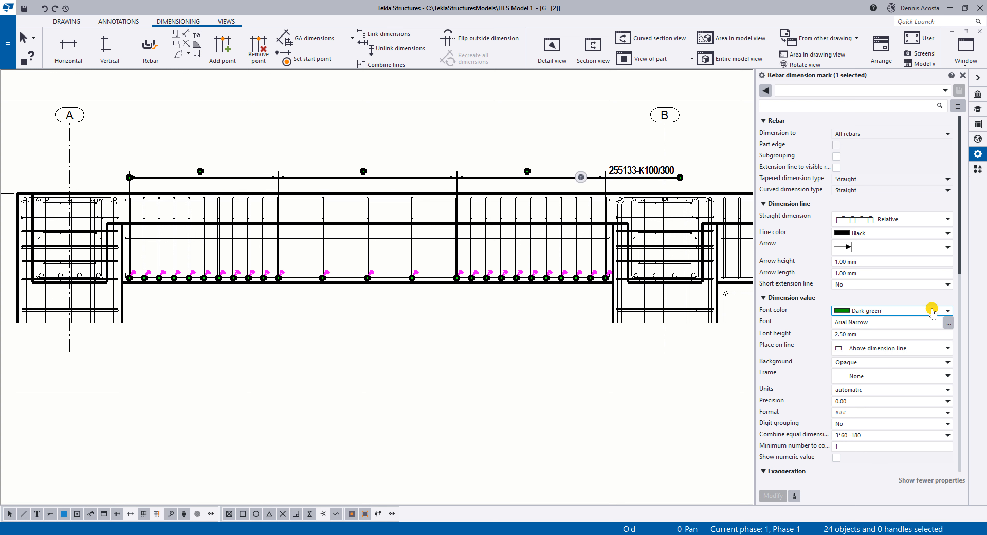
pyautogui.scroll(-10, 899, 379)
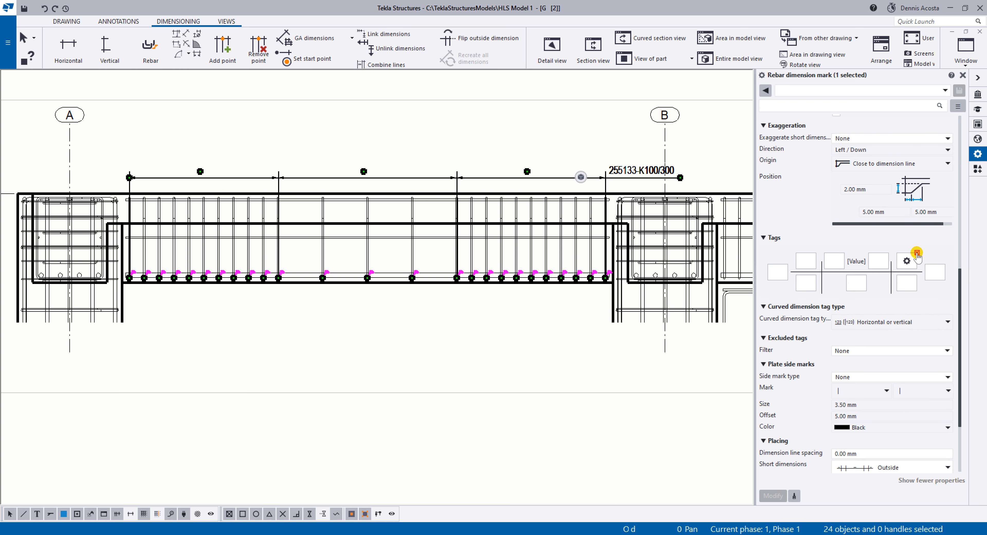
pyautogui.click(917, 253)
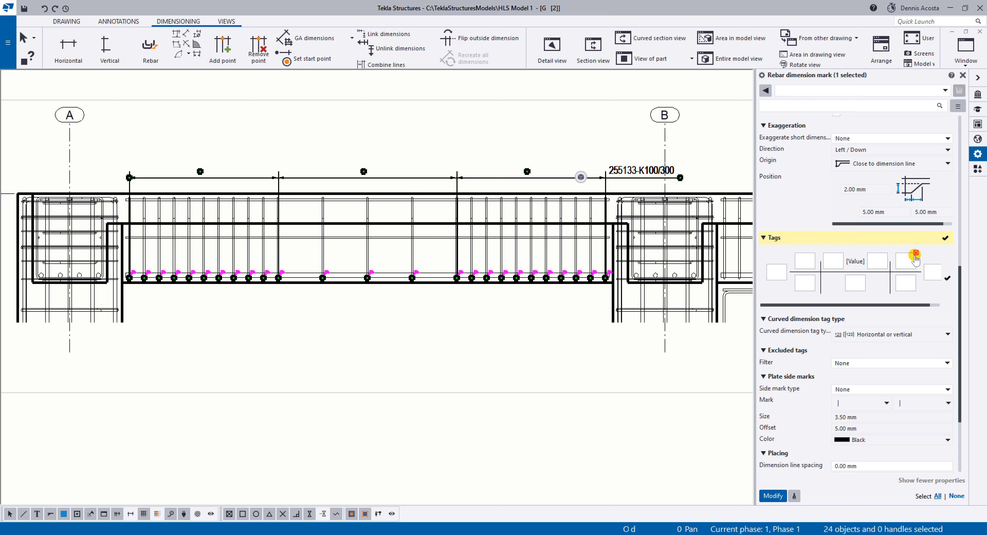
pyautogui.click(773, 495)
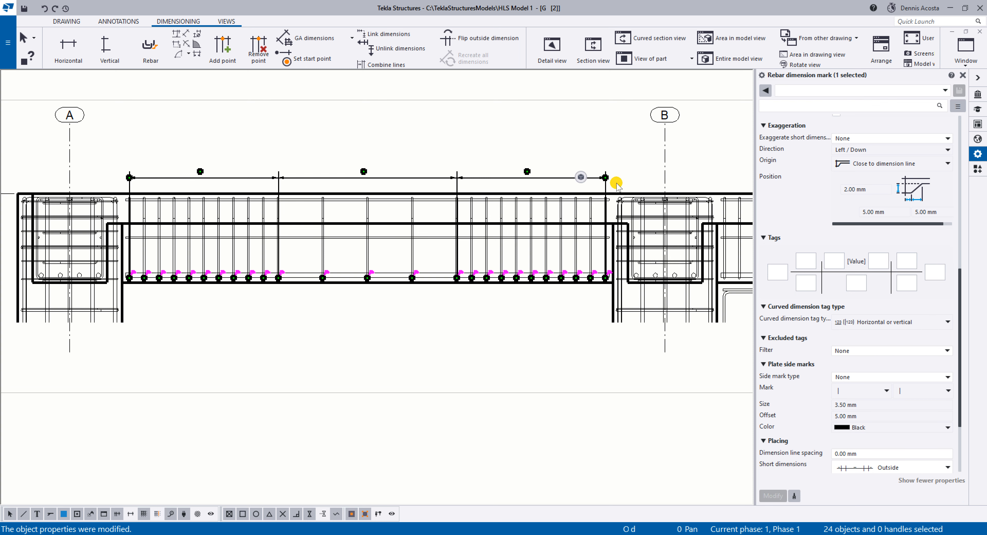
# Load the standard property file for the selected rebar dimension mark and apply it.
pyautogui.click(935, 90)
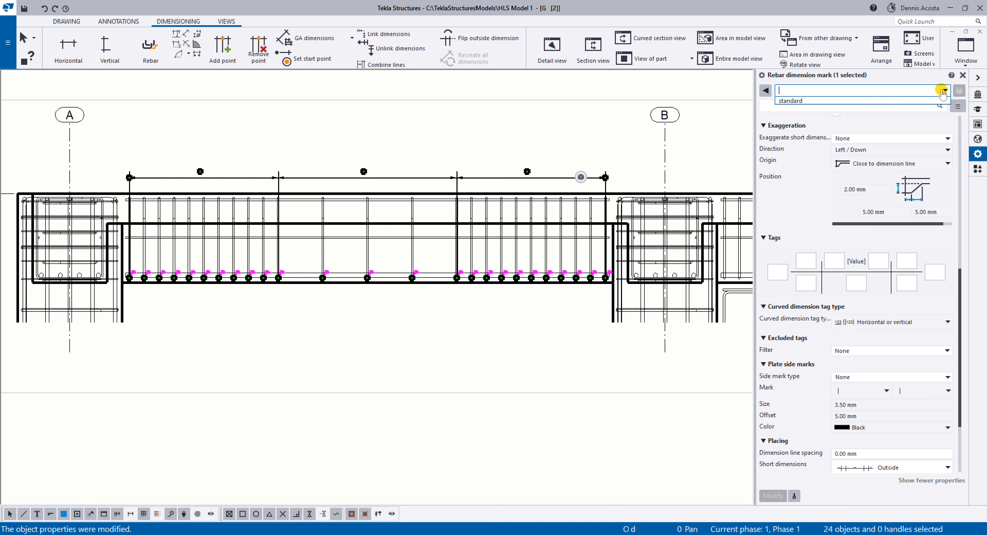
pyautogui.click(881, 100)
pyautogui.click(773, 495)
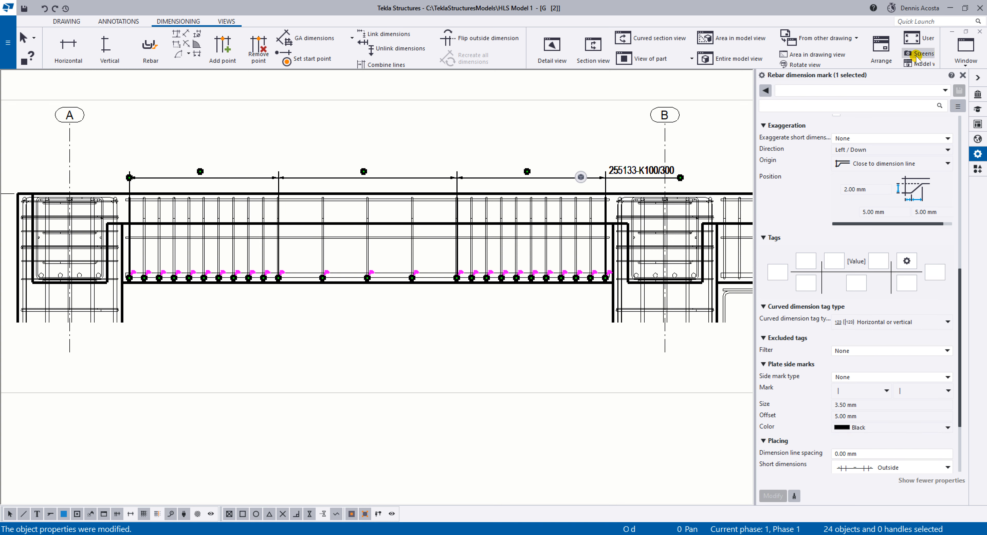
# Remove the Number, Shape, Position, K and cc content from the end tag of the selected rebar dimension mark and apply it.
pyautogui.click(911, 261)
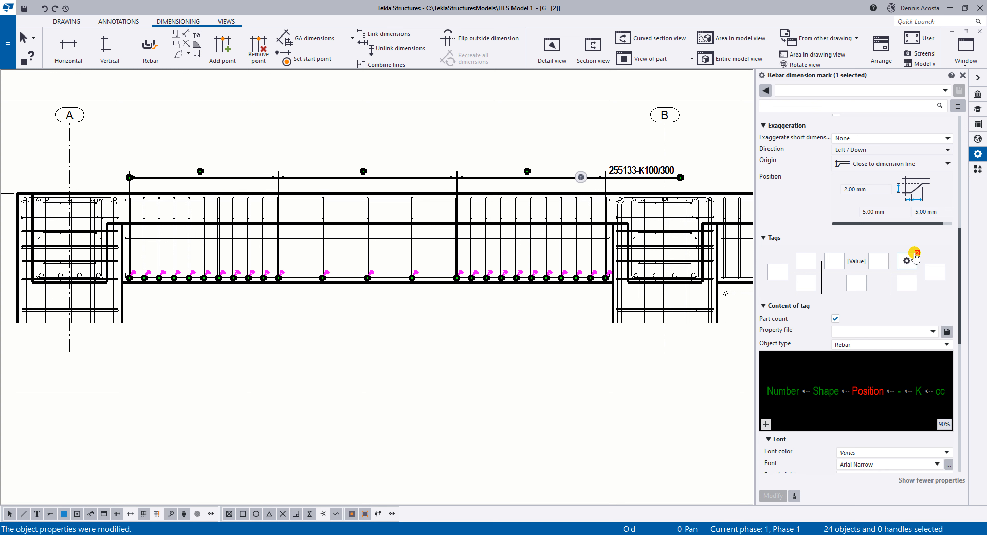
pyautogui.click(916, 252)
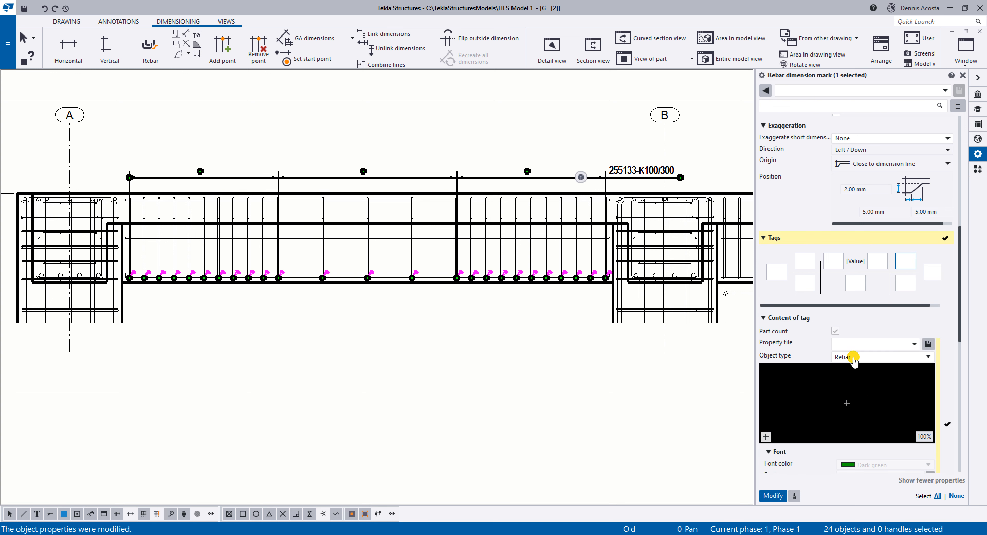
pyautogui.click(773, 496)
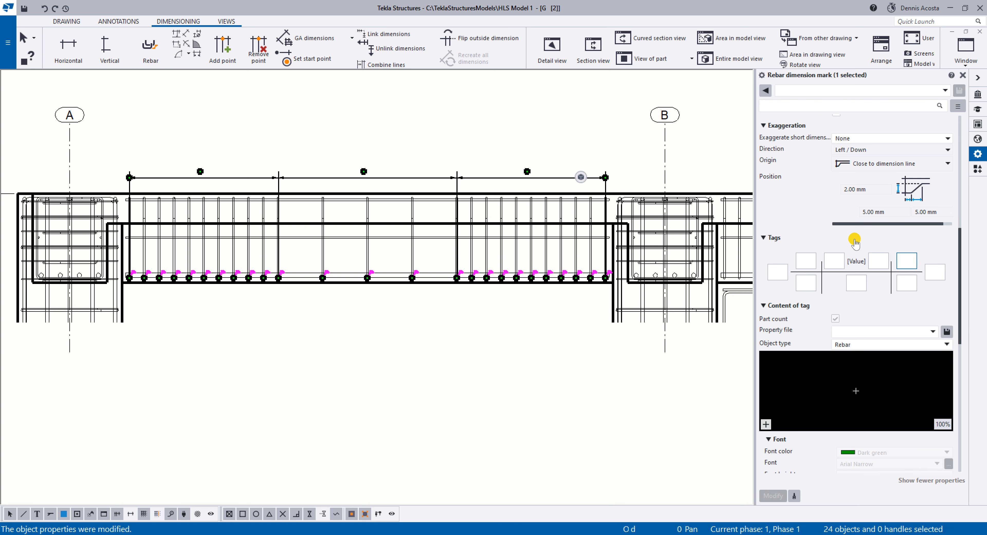
# Open the element choices for the empty tag directly before the dimension value of the selected rebar dimension mark.
pyautogui.click(839, 261)
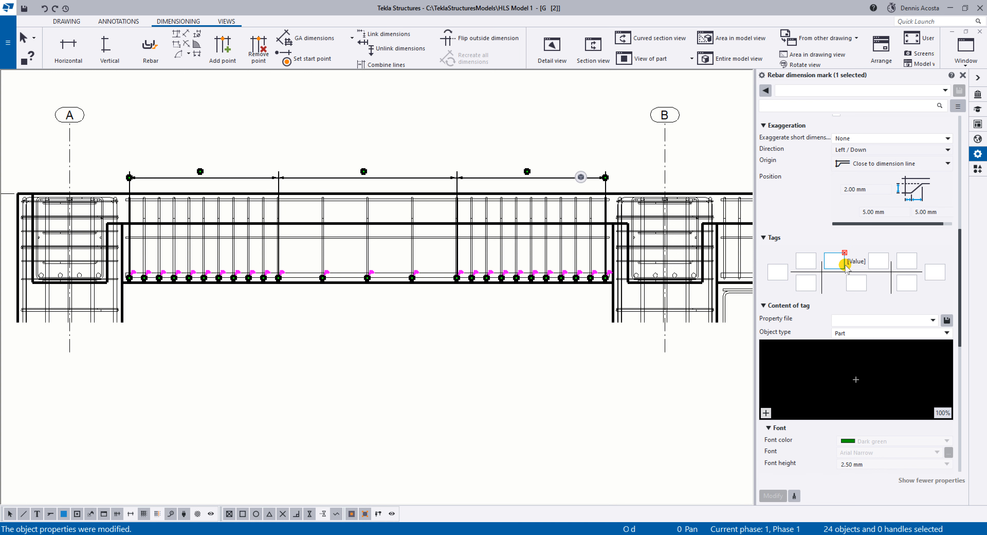
pyautogui.click(766, 412)
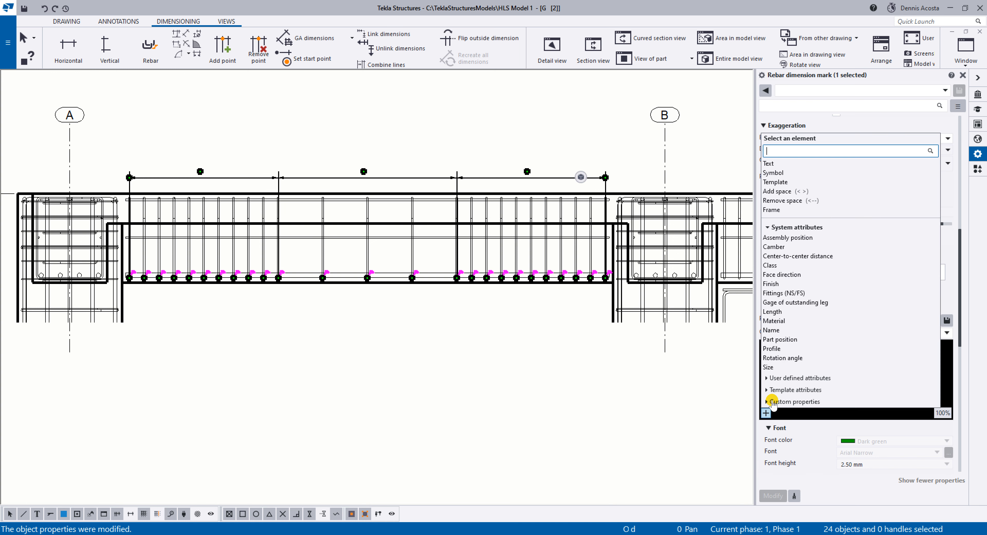
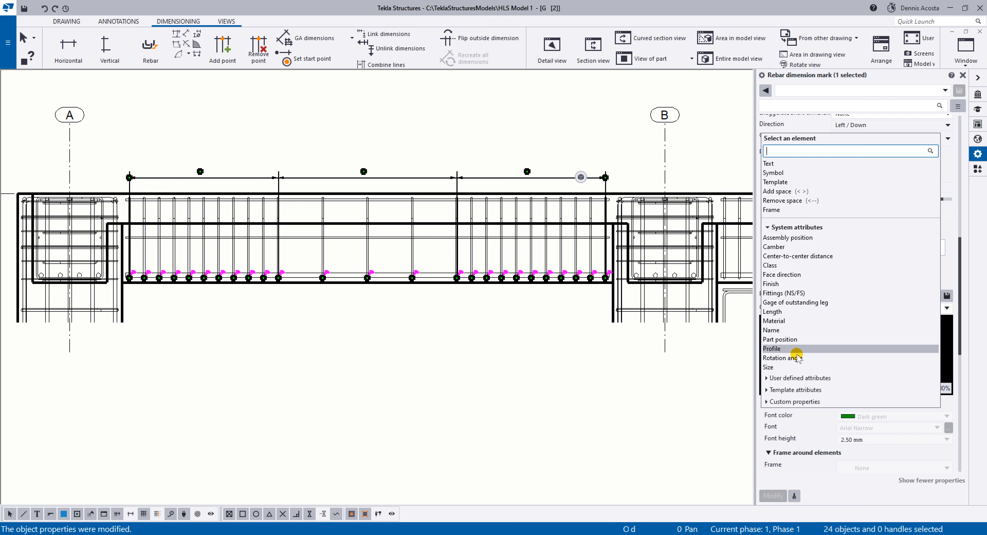
pyautogui.click(766, 377)
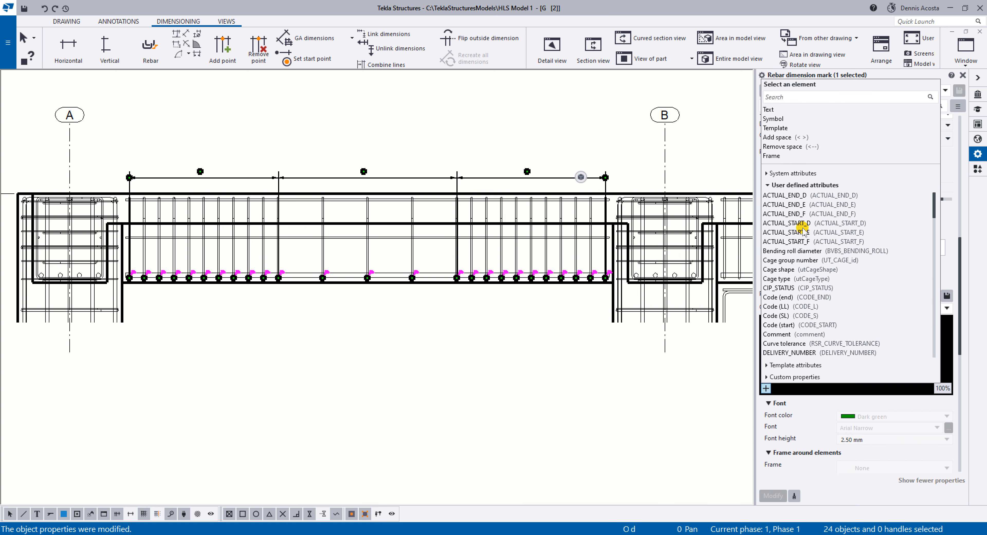
pyautogui.click(767, 173)
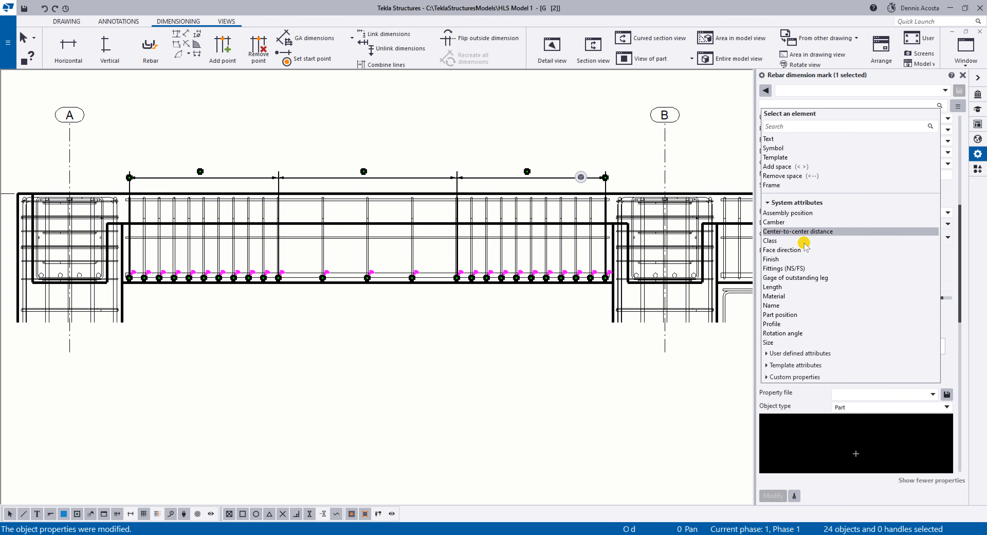
pyautogui.scroll(4, 857, 194)
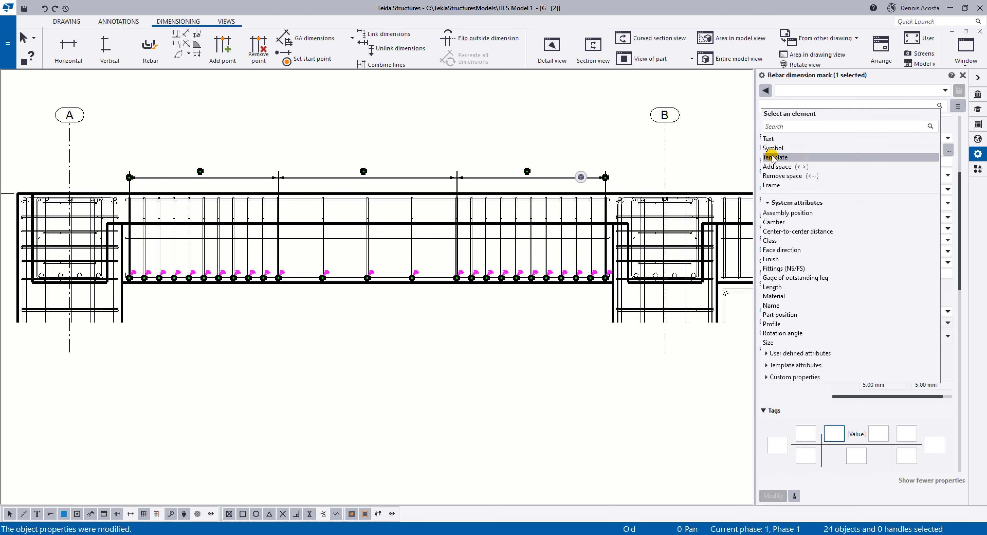
pyautogui.click(741, 147)
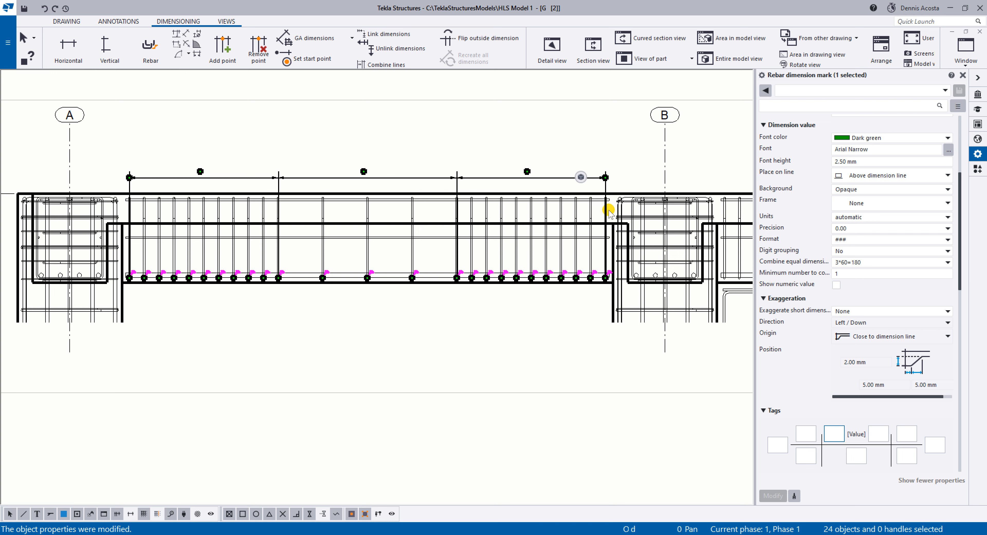
# Try the part Size element in the tag directly after the dimension value, applying it to the selected rebar dimension mark.
pyautogui.click(852, 437)
pyautogui.scroll(-3, 853, 435)
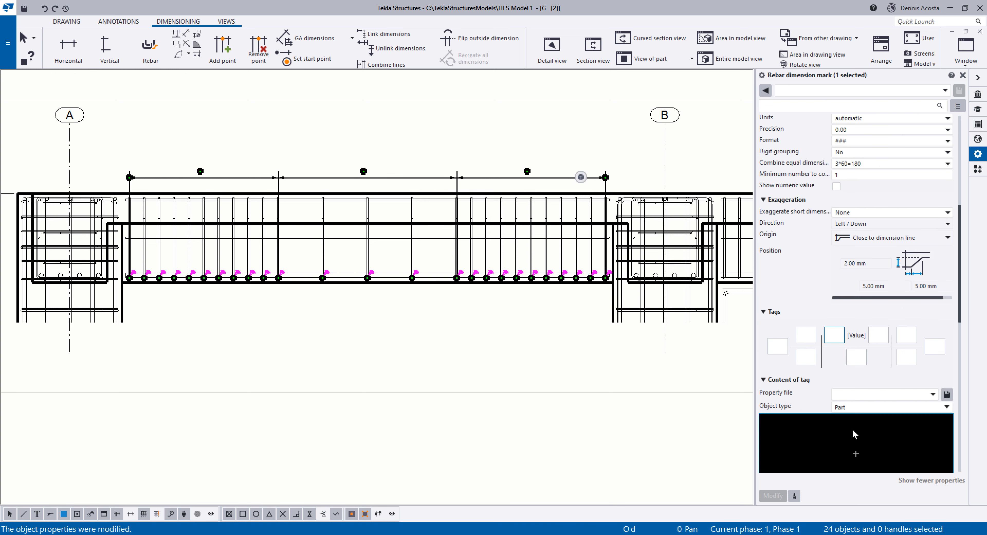
pyautogui.click(878, 337)
pyautogui.scroll(-3, 862, 364)
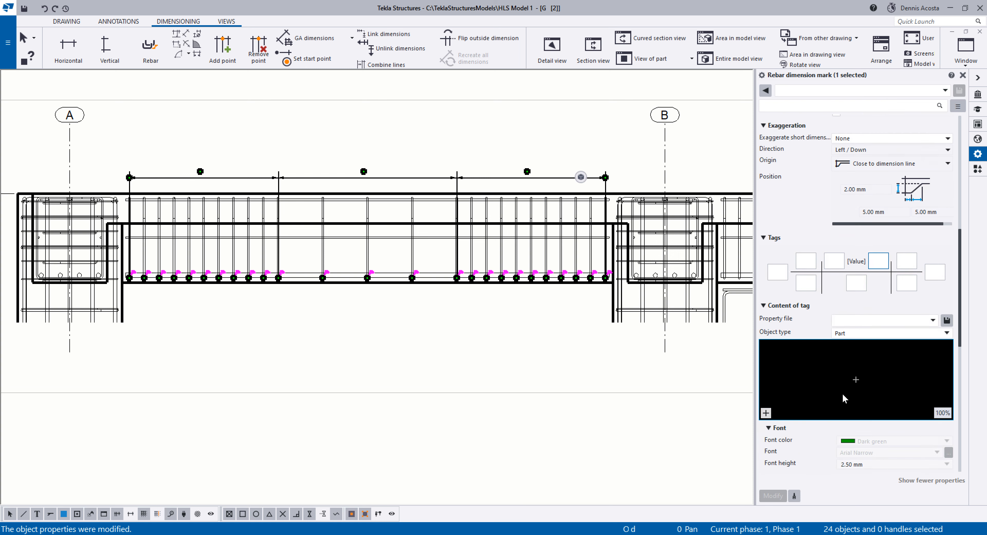
pyautogui.click(856, 360)
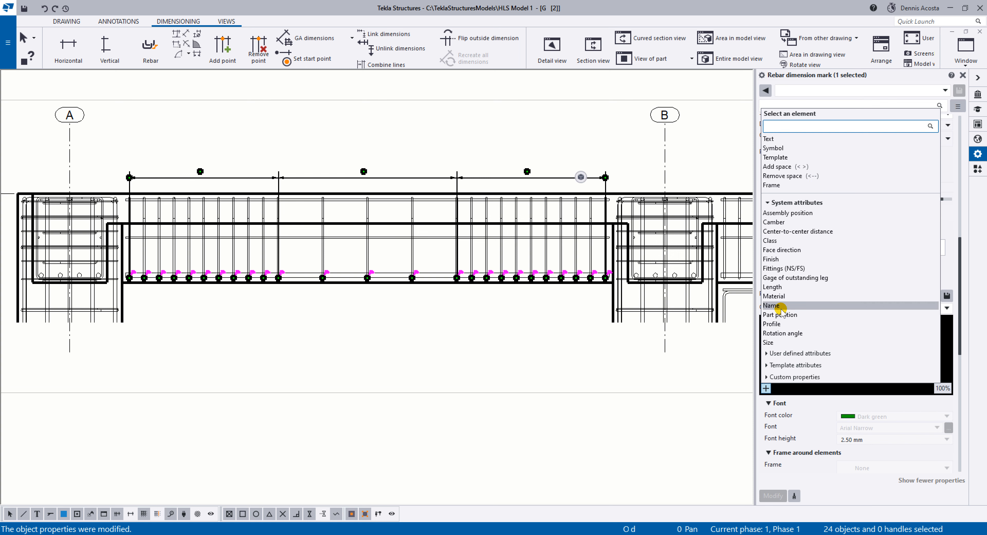
pyautogui.click(770, 342)
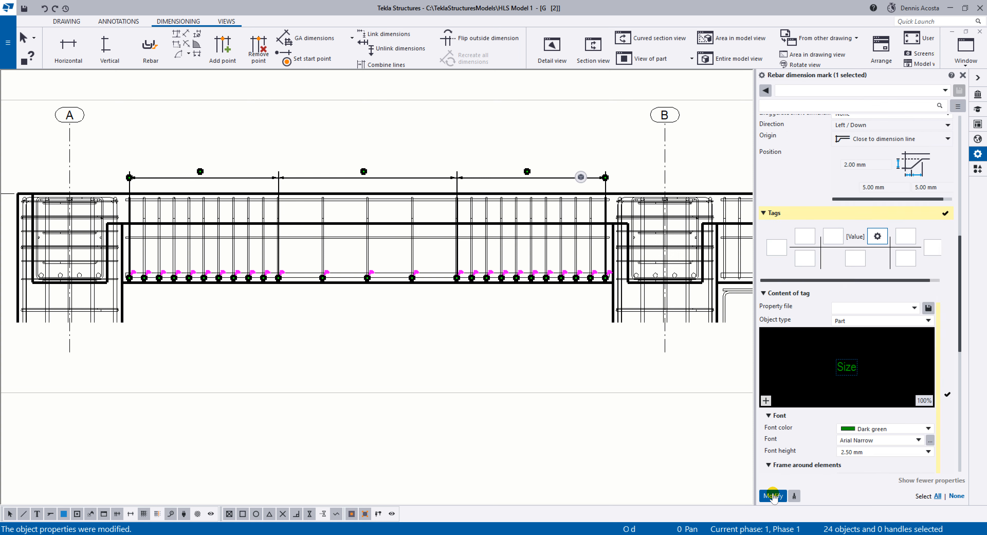
pyautogui.scroll(5, 382, 200)
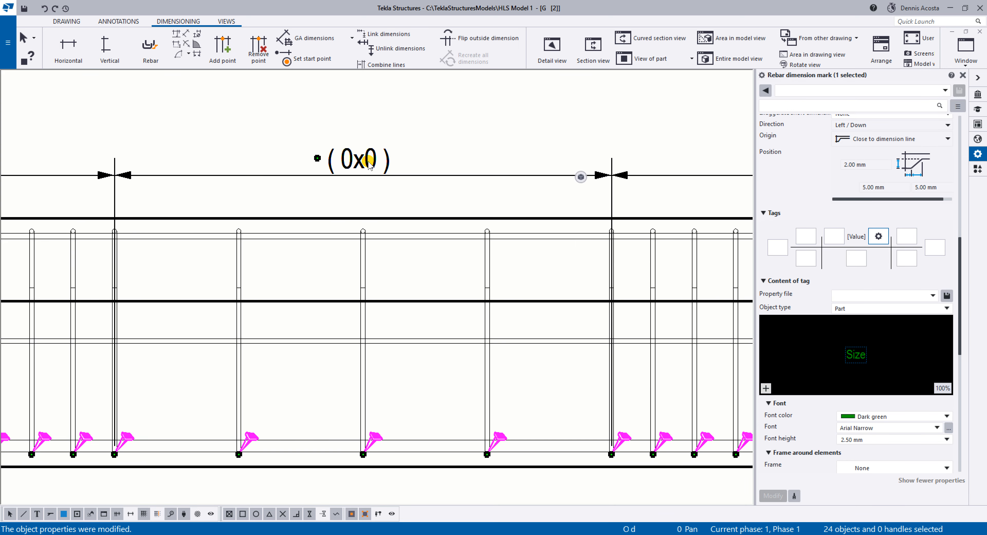
pyautogui.scroll(-4, 369, 164)
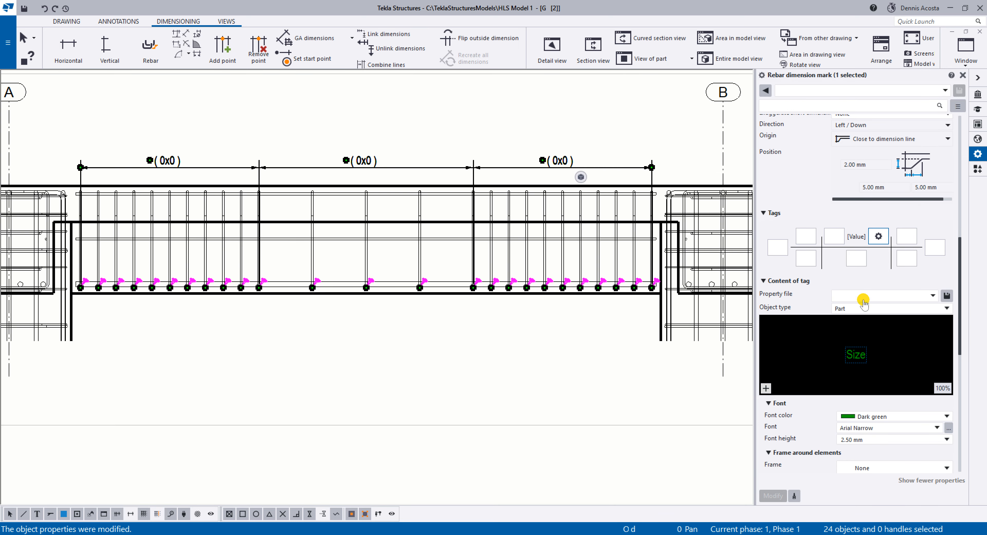
# Remove the Size element from the tag directly after the dimension value and set that tag's object type to Rebar.
pyautogui.click(865, 349)
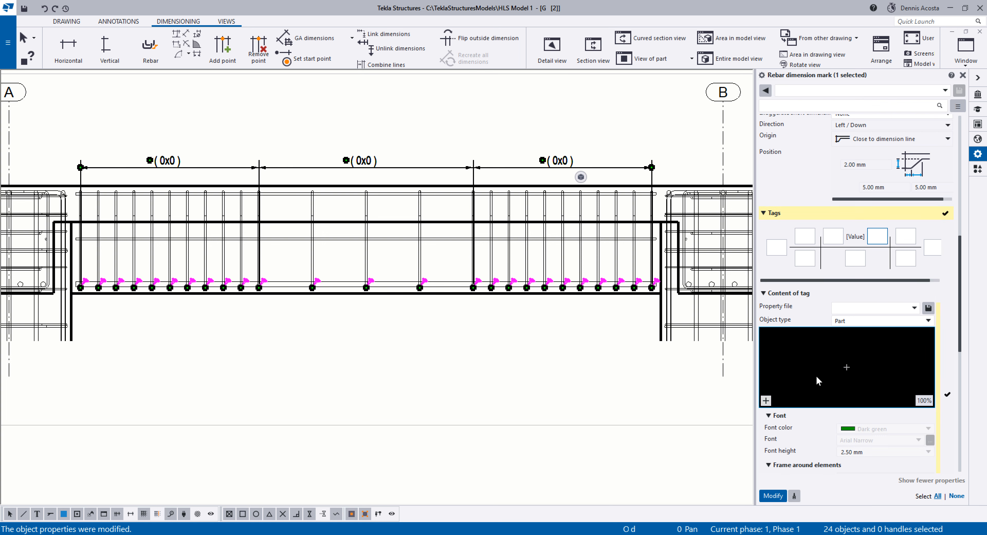
pyautogui.click(766, 400)
pyautogui.click(766, 401)
pyautogui.click(874, 307)
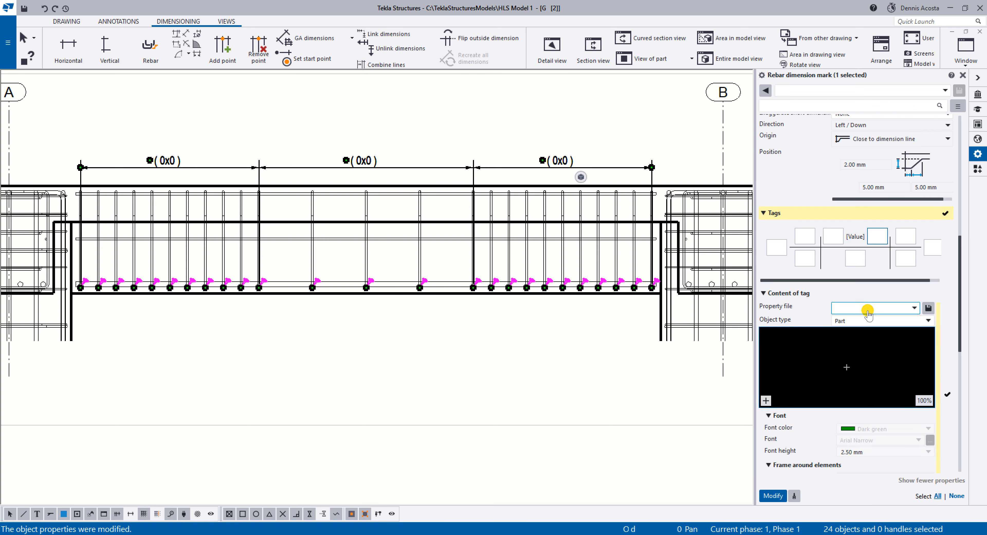
pyautogui.click(913, 309)
pyautogui.click(900, 321)
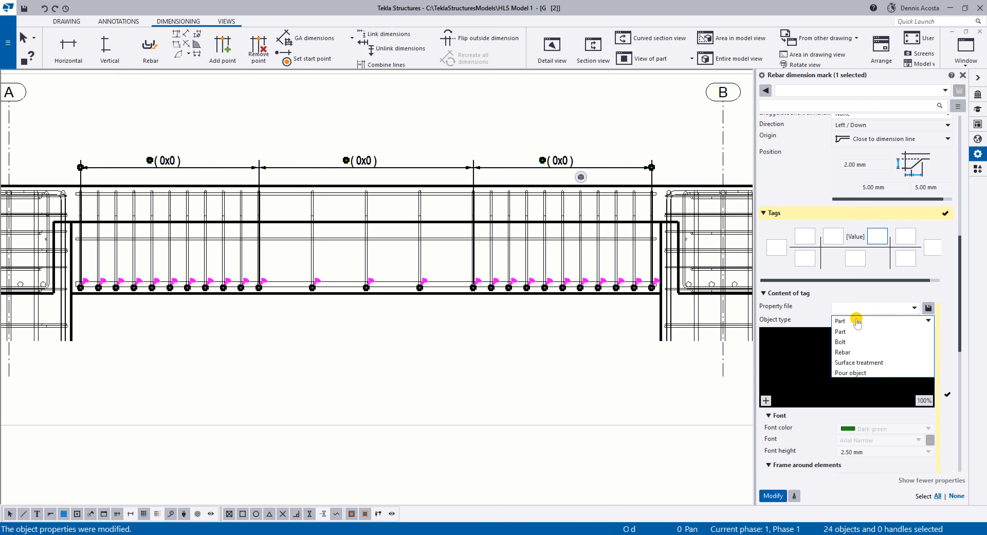
pyautogui.click(813, 324)
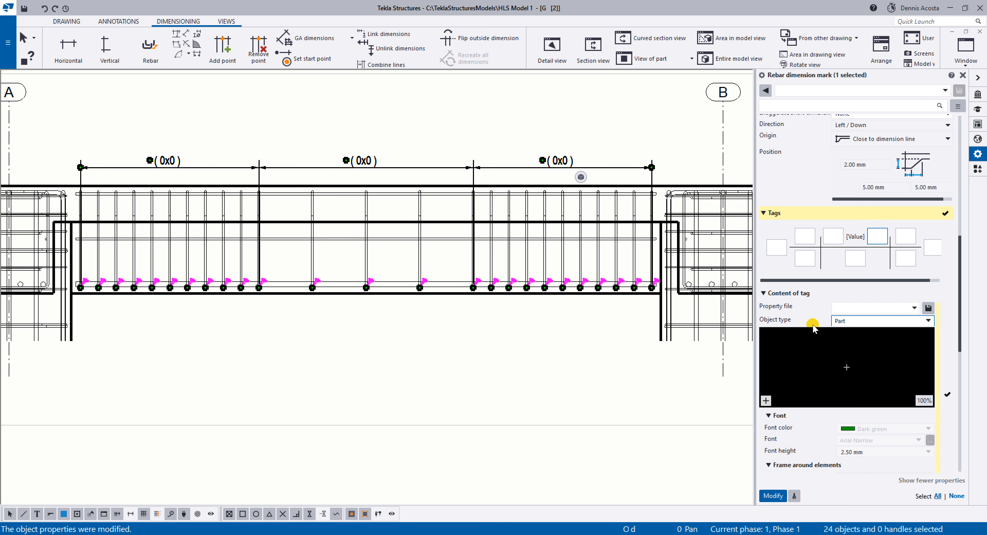
pyautogui.click(862, 321)
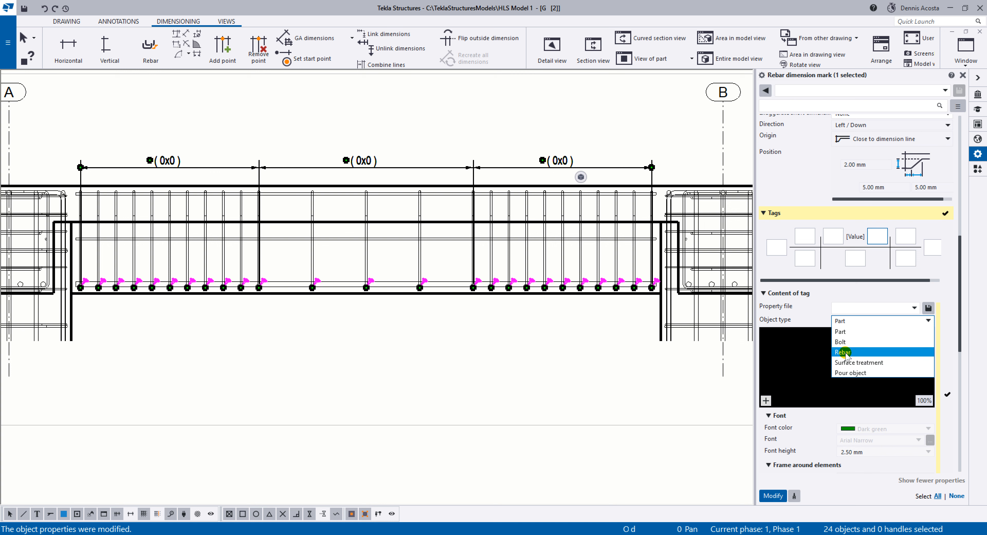
pyautogui.click(846, 354)
# Add Number, Grade, Position and cc target to the tag after the dimension value and apply it to the mark.
pyautogui.click(766, 401)
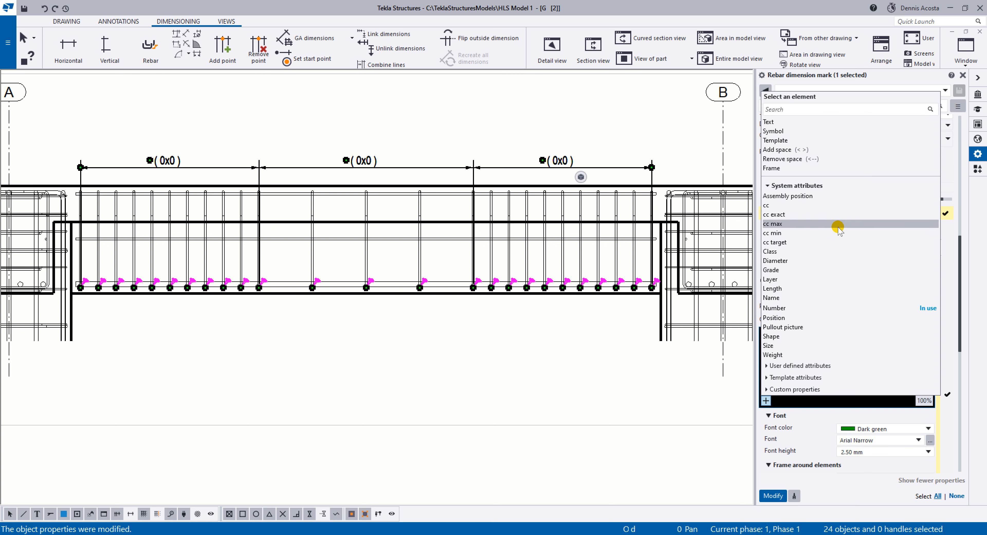
pyautogui.click(787, 271)
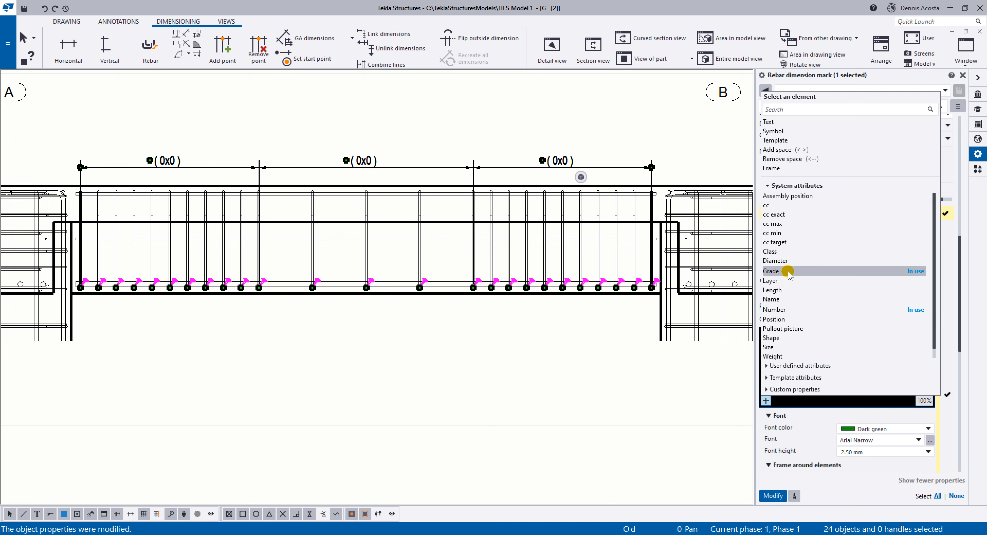
pyautogui.click(784, 320)
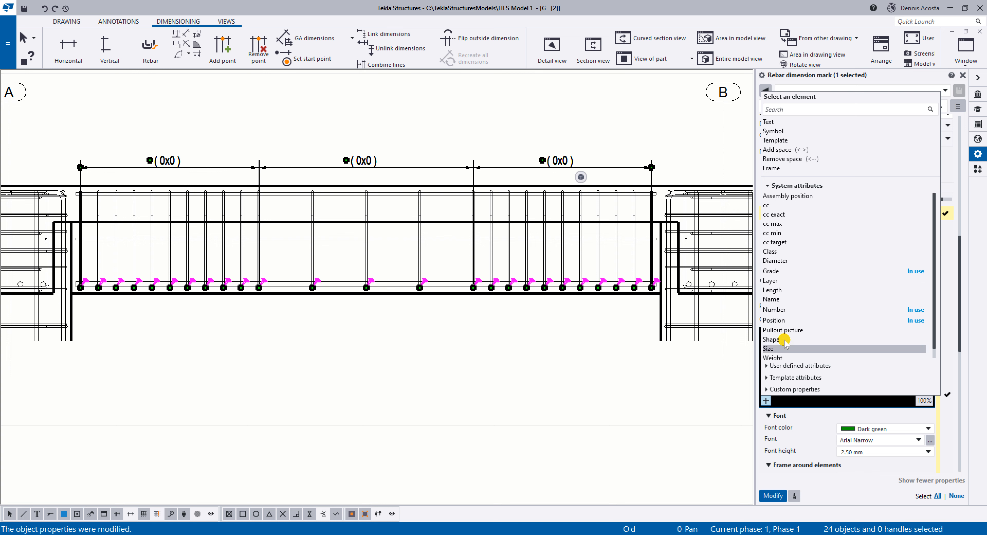
pyautogui.click(792, 243)
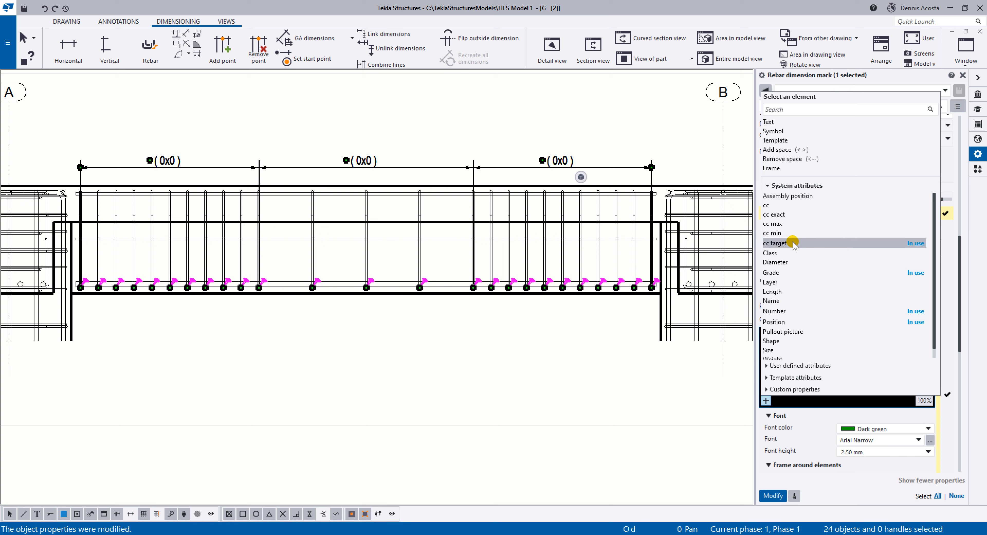
pyautogui.click(803, 404)
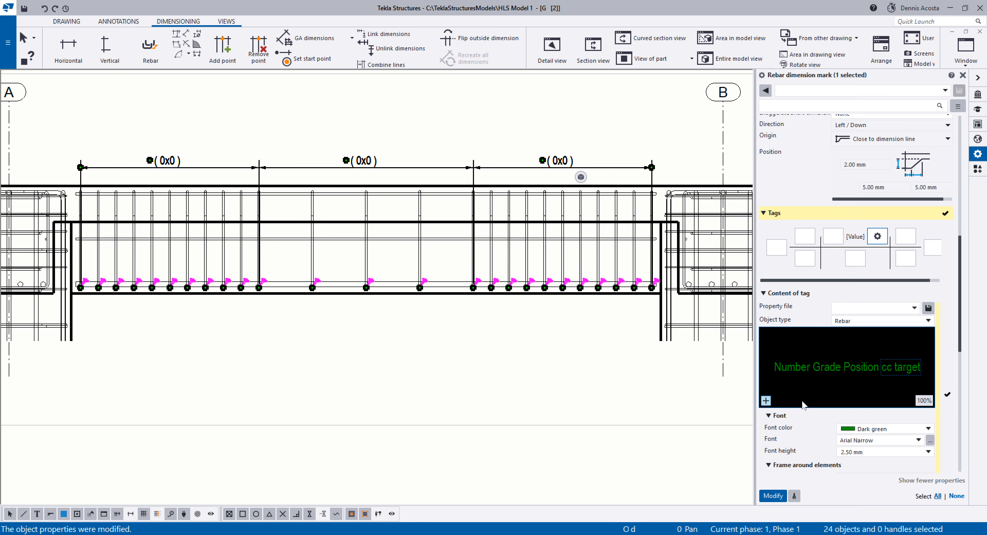
pyautogui.click(836, 387)
pyautogui.click(773, 495)
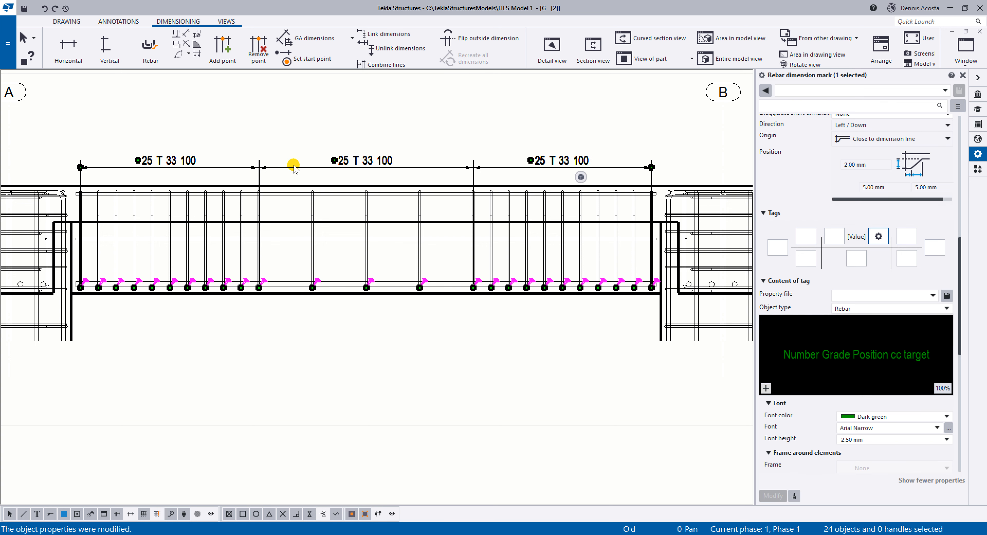
# Add three Remove space elements to the content of the tag after the dimension value.
pyautogui.scroll(2, 293, 165)
pyautogui.scroll(-2, 174, 166)
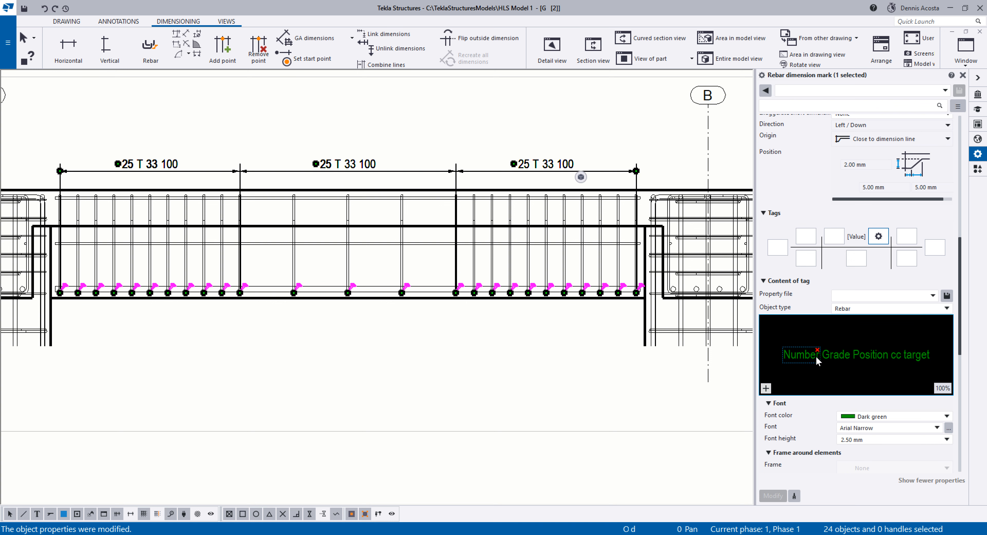
pyautogui.click(765, 388)
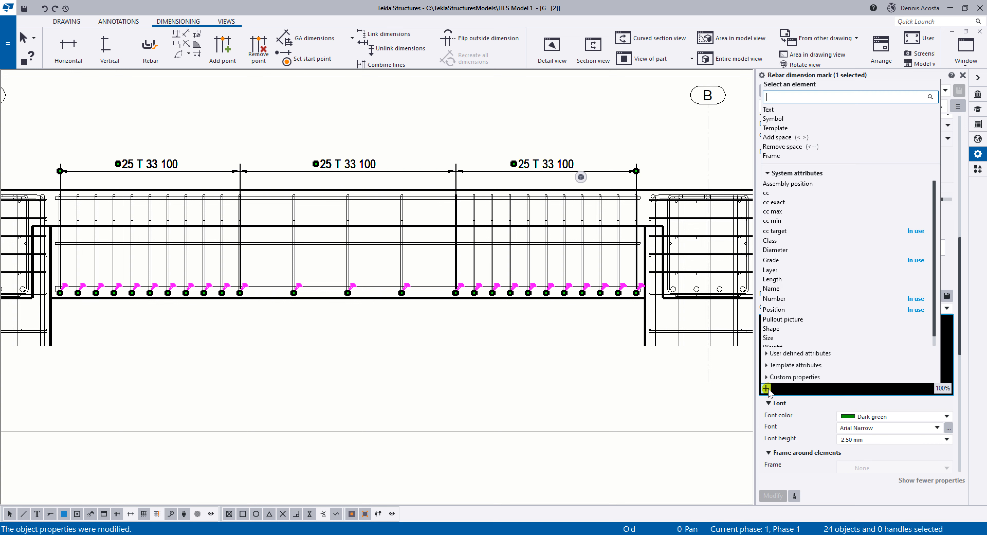
pyautogui.scroll(-1, 823, 308)
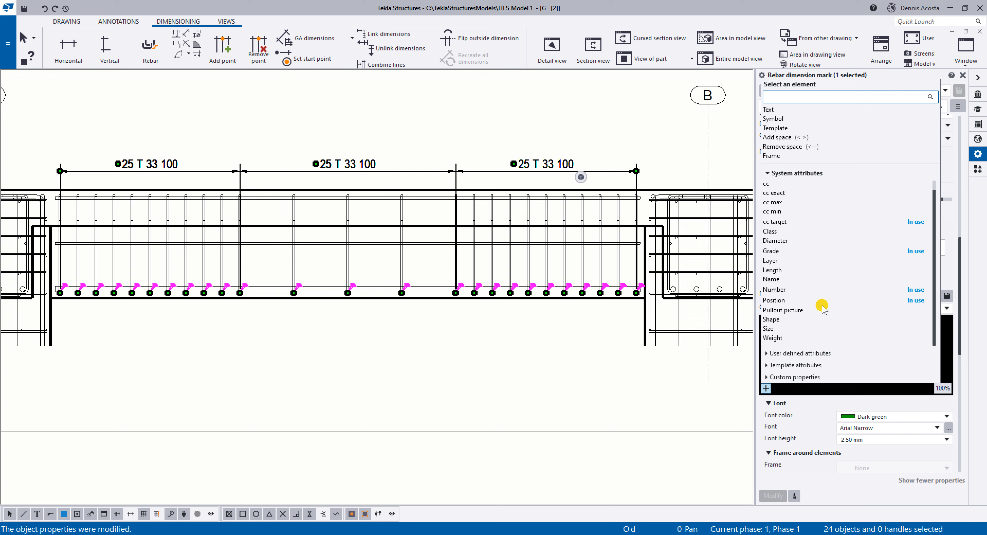
pyautogui.scroll(1, 822, 306)
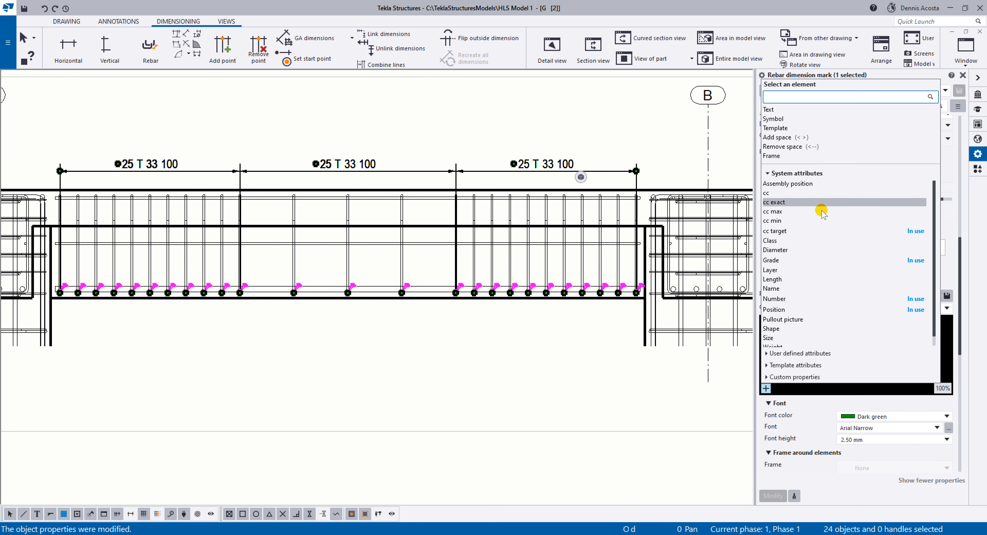
pyautogui.scroll(-1, 815, 222)
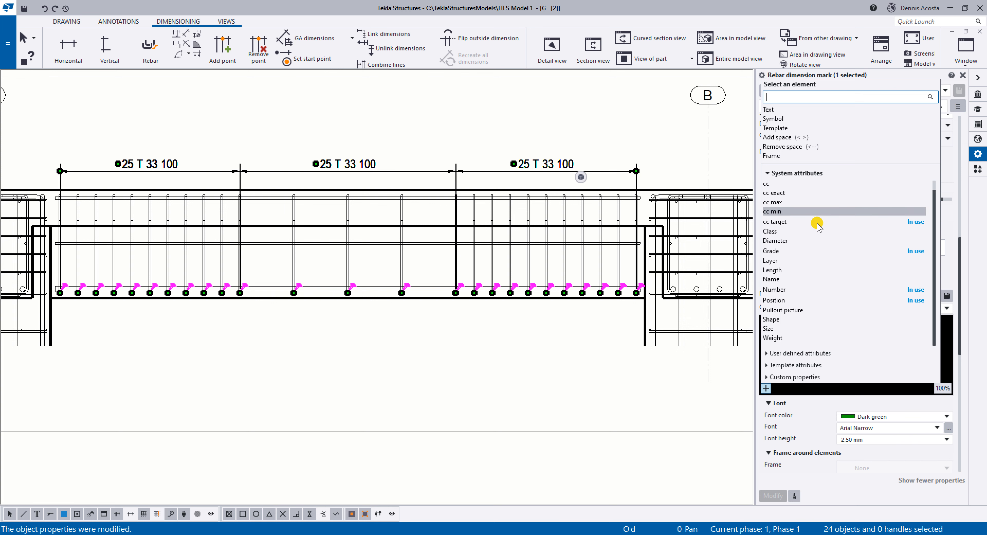
pyautogui.click(801, 147)
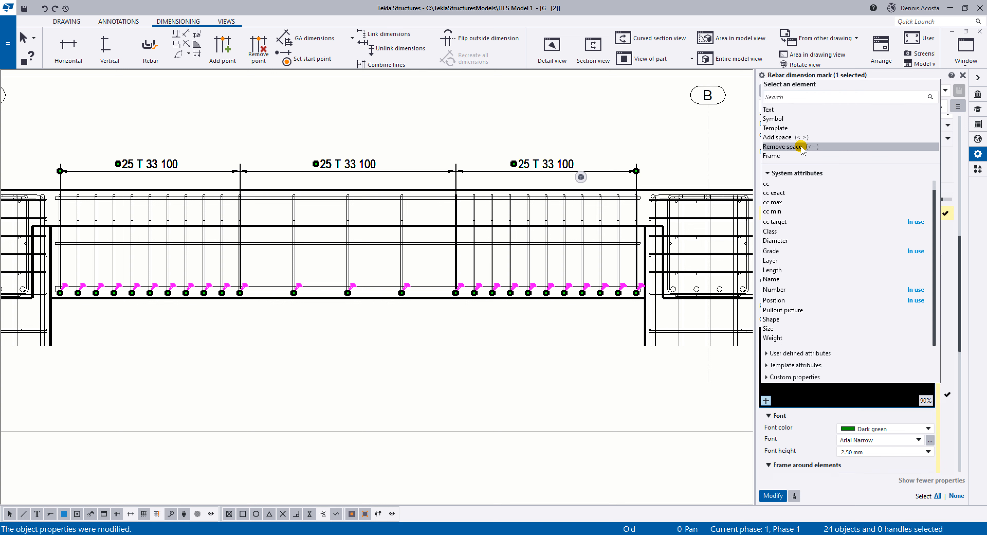
pyautogui.click(800, 402)
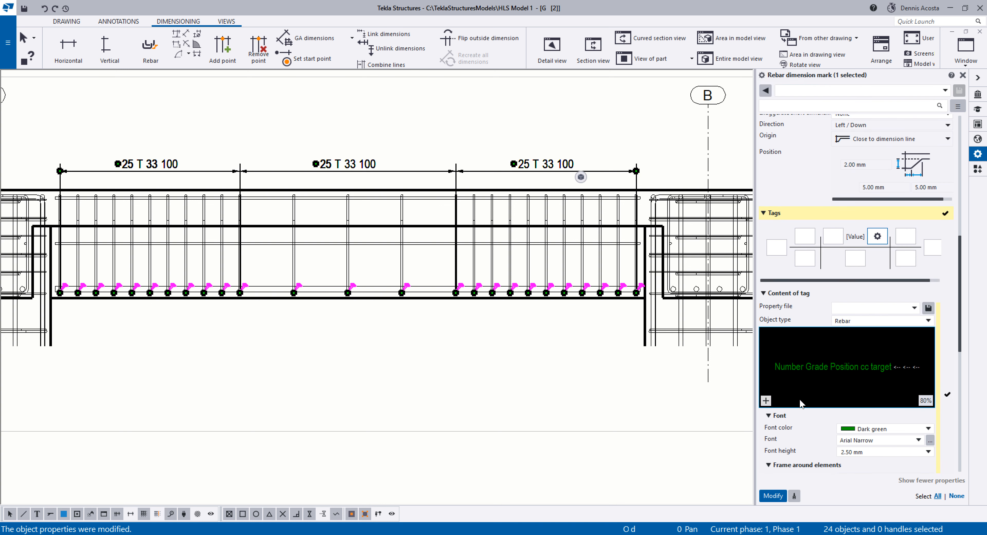
# Place one Remove space element between each pair of Number, Grade, Position and cc target, and apply the tag to the mark.
pyautogui.scroll(1, 889, 381)
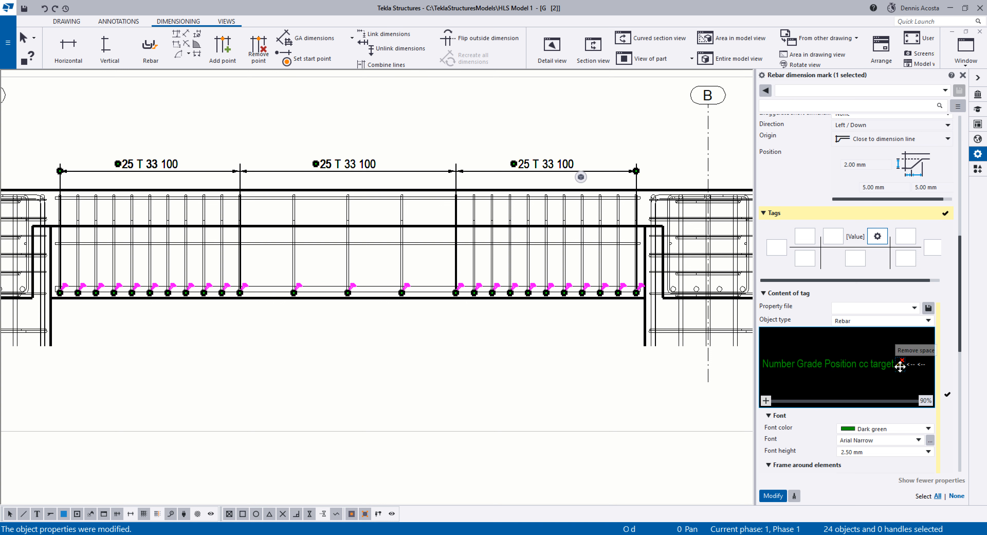
pyautogui.moveTo(796, 366); pyautogui.dragTo(837, 364)
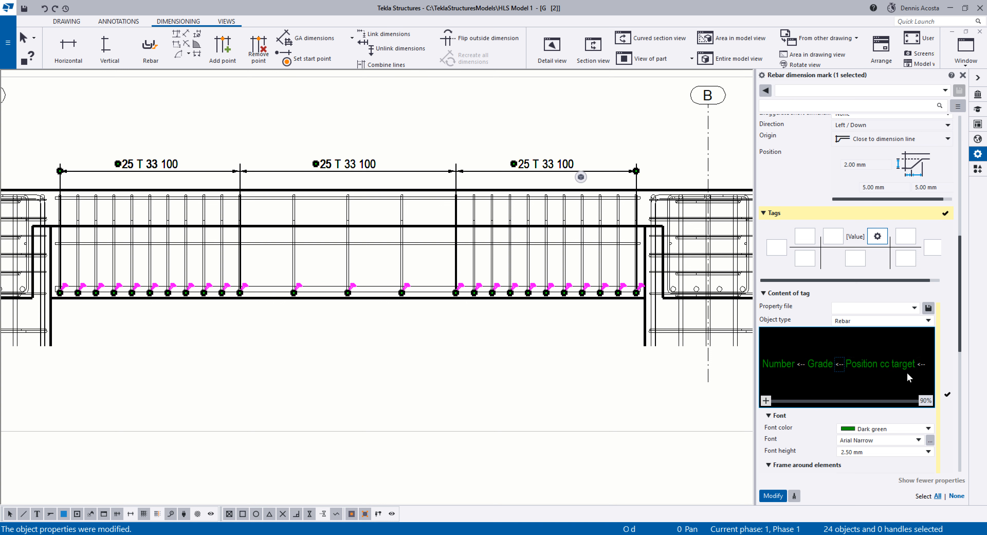
pyautogui.moveTo(925, 365); pyautogui.dragTo(879, 388)
pyautogui.moveTo(771, 370); pyautogui.dragTo(888, 368)
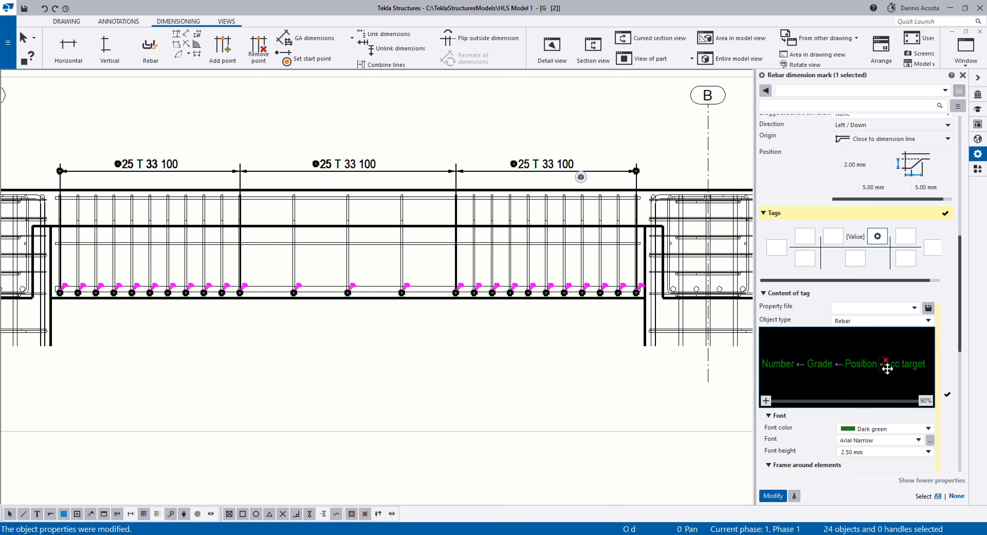
pyautogui.click(773, 495)
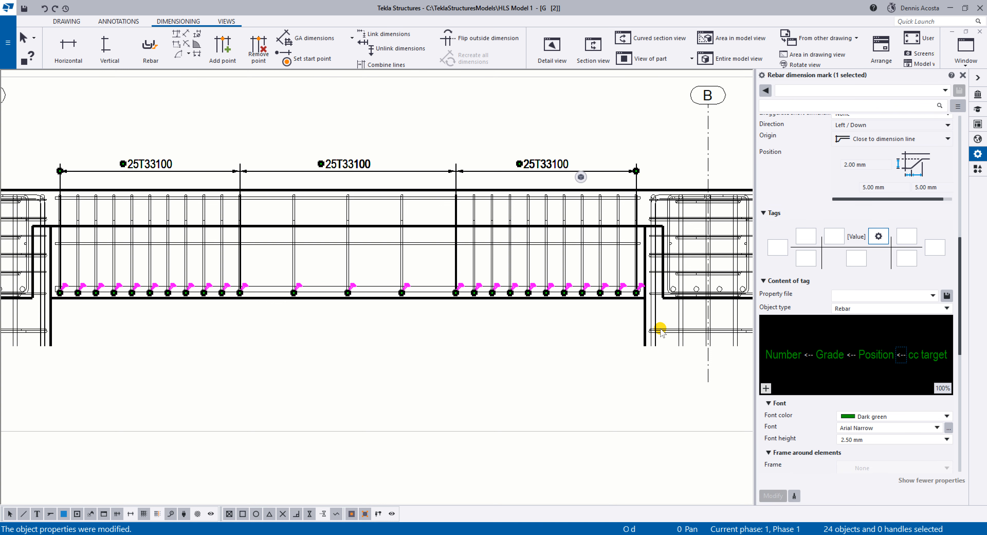
# Save the rebar dimension mark settings as the property file REBARMARK and deselect the mark.
pyautogui.click(797, 90)
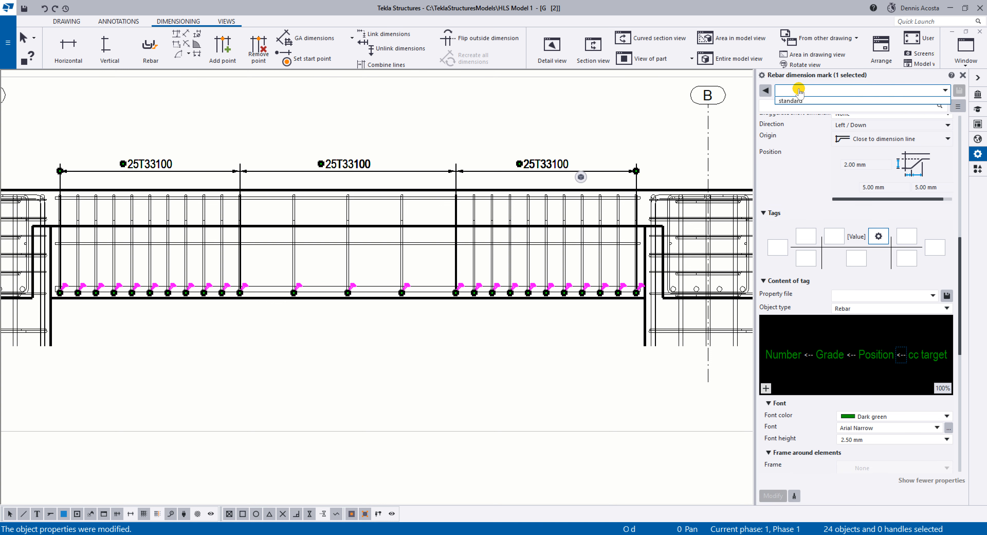
pyautogui.write('REBARMARK')
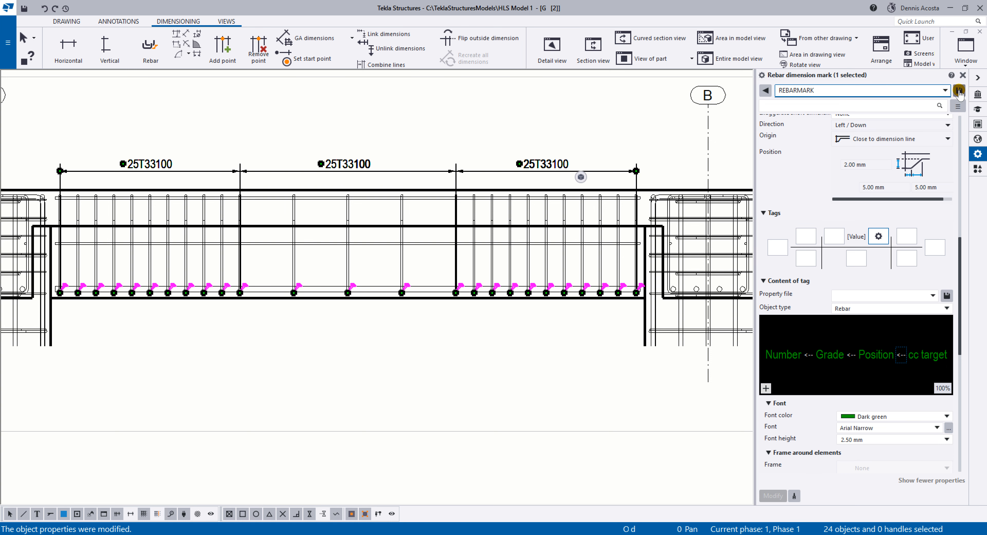
pyautogui.click(959, 92)
pyautogui.click(586, 136)
pyautogui.scroll(-2, 586, 137)
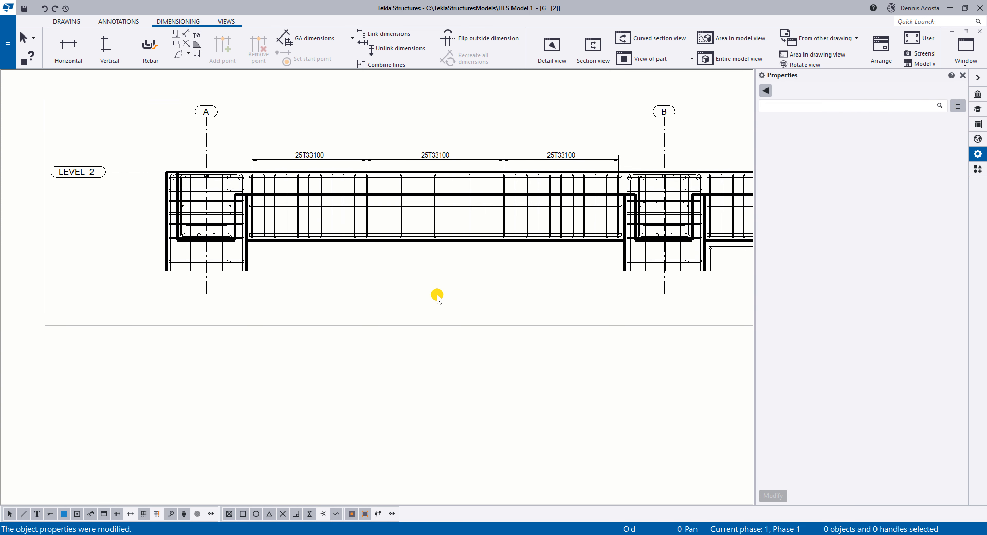
# Add a rebar dimension mark for the stirrups in the beam span between grids B and C, above the beam.
pyautogui.scroll(2, 342, 216)
pyautogui.scroll(-2, 342, 216)
pyautogui.moveTo(642, 210); pyautogui.dragTo(323, 213, button='middle')
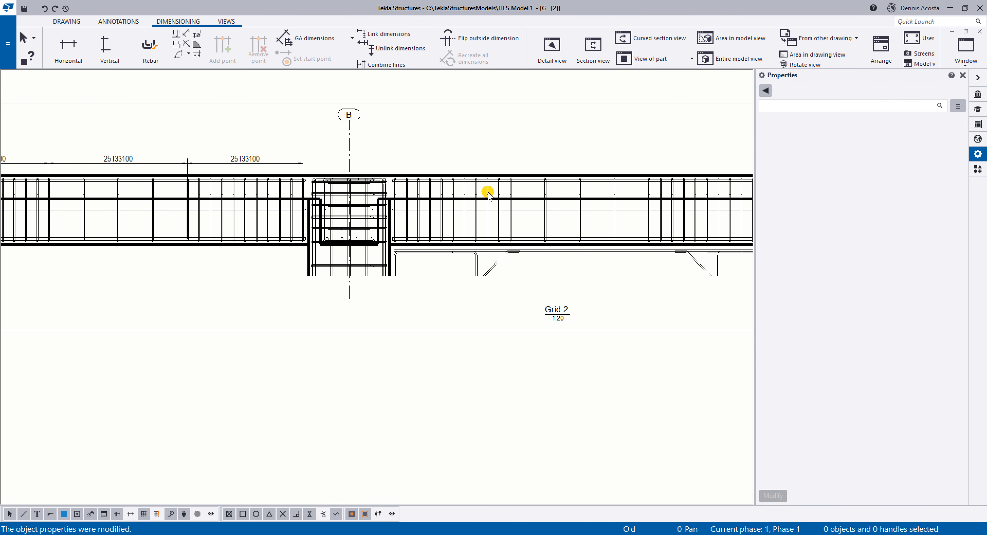
pyautogui.scroll(2, 486, 190)
pyautogui.click(151, 46)
pyautogui.scroll(2, 352, 161)
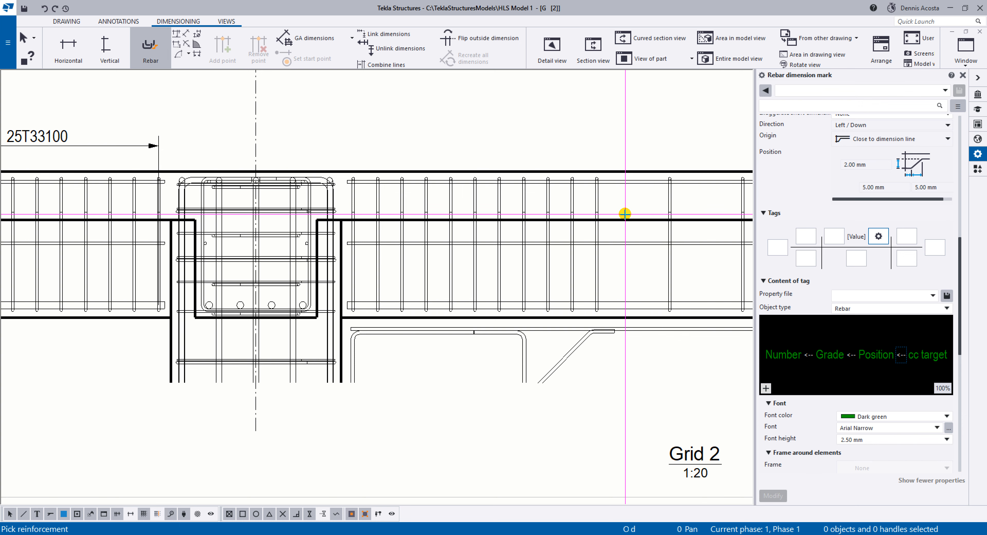
pyautogui.click(352, 191)
pyautogui.click(353, 128)
pyautogui.scroll(-2, 388, 205)
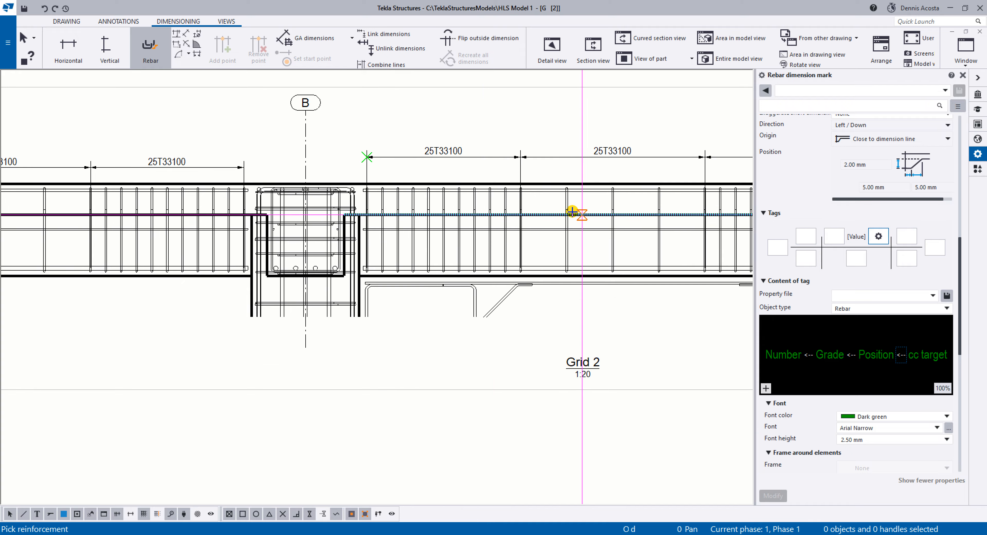
# Add a rebar dimension mark above the beam for the stirrups in the span beyond grid C.
pyautogui.moveTo(572, 212); pyautogui.dragTo(204, 212, button='middle')
pyautogui.moveTo(559, 194); pyautogui.dragTo(374, 189, button='middle')
pyautogui.scroll(2, 377, 191)
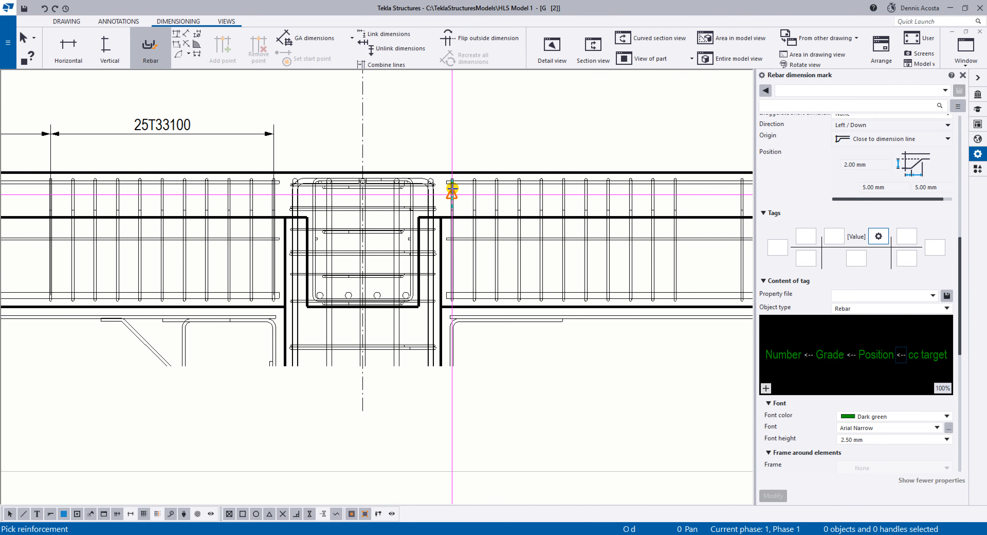
pyautogui.click(452, 190)
pyautogui.click(456, 138)
# Review the stirrup dimension marks from the span beyond grid C back to grid A and end the rebar dimension command.
pyautogui.scroll(-1, 563, 275)
pyautogui.moveTo(564, 275); pyautogui.dragTo(304, 279, button='middle')
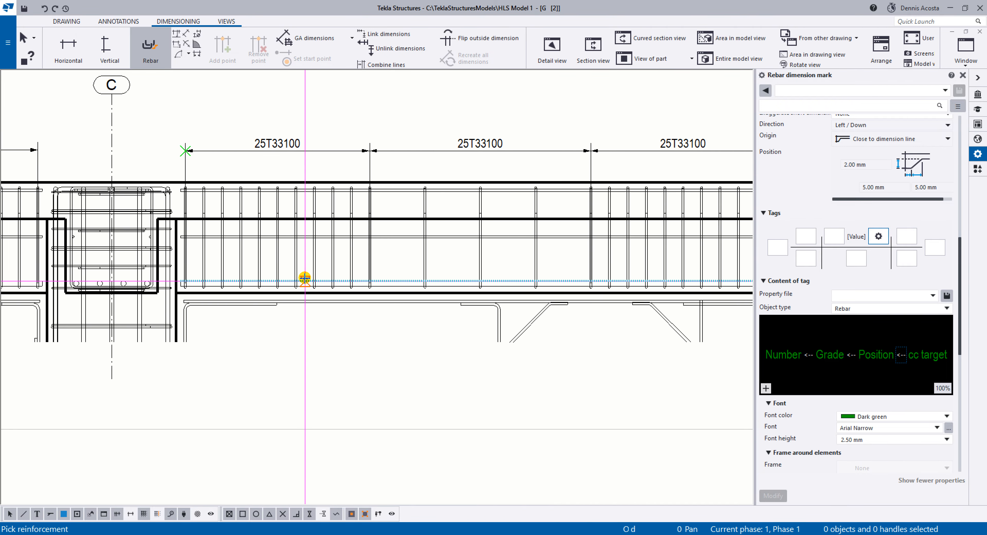
pyautogui.scroll(-3, 306, 279)
pyautogui.scroll(1, 332, 278)
pyautogui.moveTo(104, 279); pyautogui.dragTo(422, 273, button='middle')
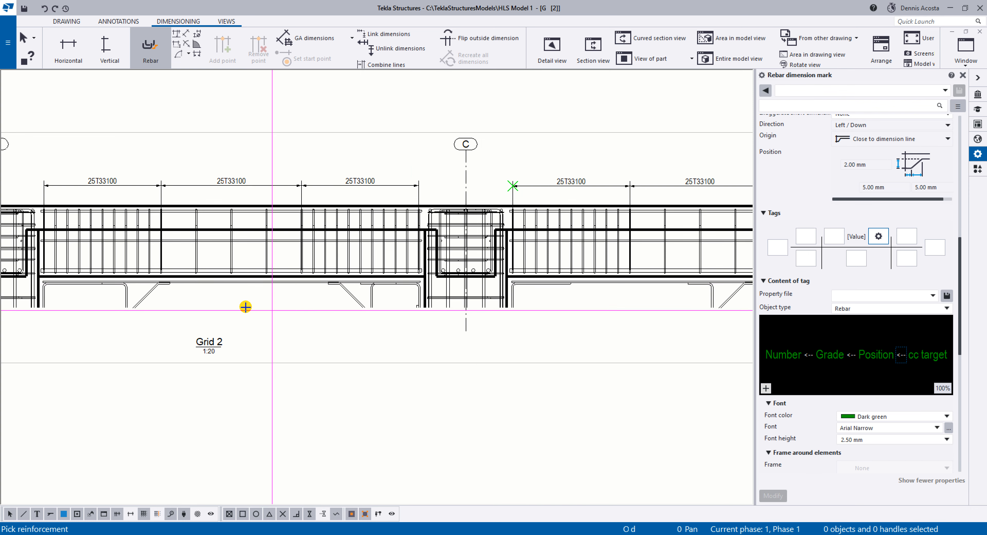
pyautogui.moveTo(143, 286); pyautogui.dragTo(422, 275, button='middle')
pyautogui.moveTo(241, 272); pyautogui.dragTo(595, 273, button='middle')
pyautogui.moveTo(430, 264); pyautogui.dragTo(525, 259)
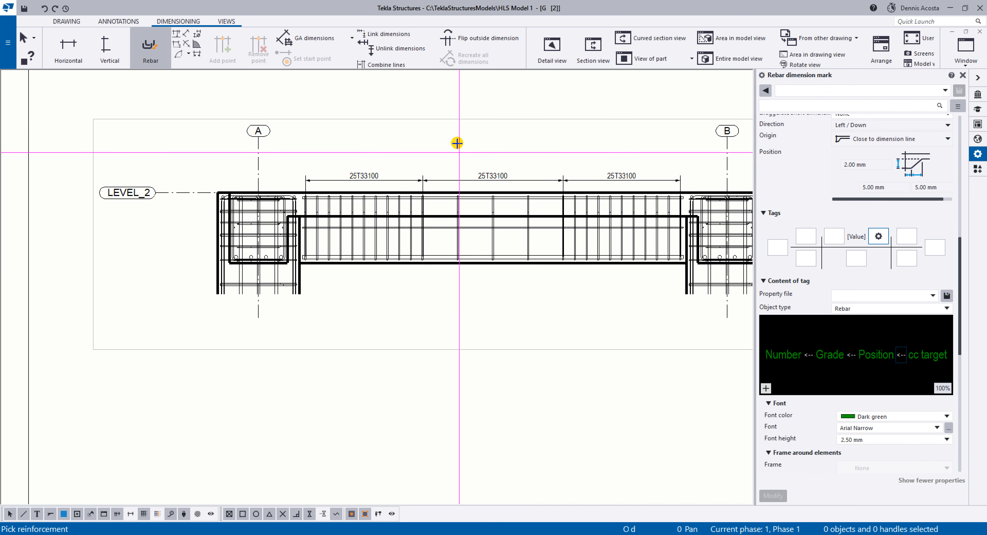
pyautogui.rightClick(452, 131)
pyautogui.click(464, 135)
# Add marks using the applied mark properties to the upper, middle and lower longitudinal bars in the span between grids A and B.
pyautogui.scroll(2, 448, 197)
pyautogui.click(431, 241)
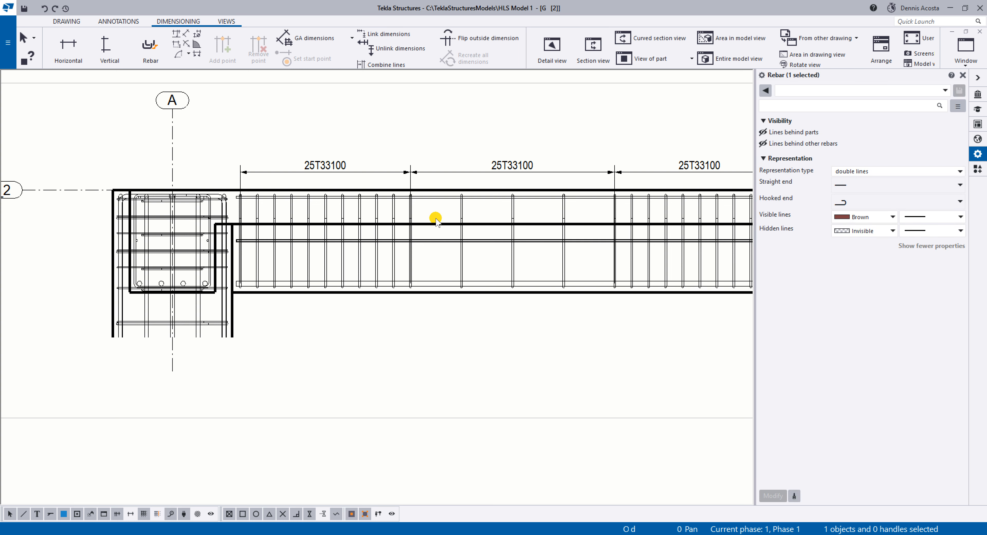
pyautogui.click(438, 198)
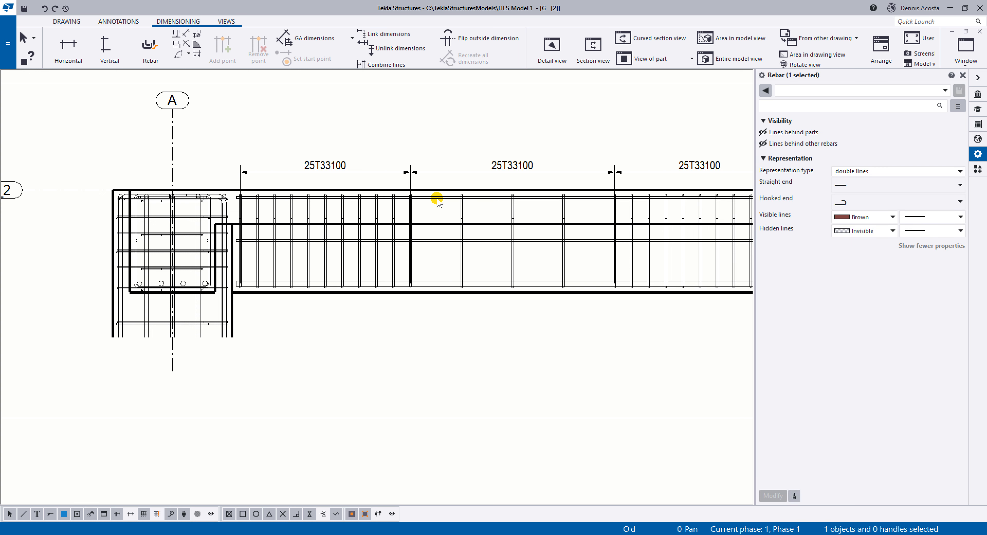
pyautogui.keyDown('ctrl'); pyautogui.click(439, 241); pyautogui.keyUp('ctrl')
pyautogui.keyDown('ctrl'); pyautogui.click(443, 284); pyautogui.keyUp('ctrl')
pyautogui.rightClick(443, 283)
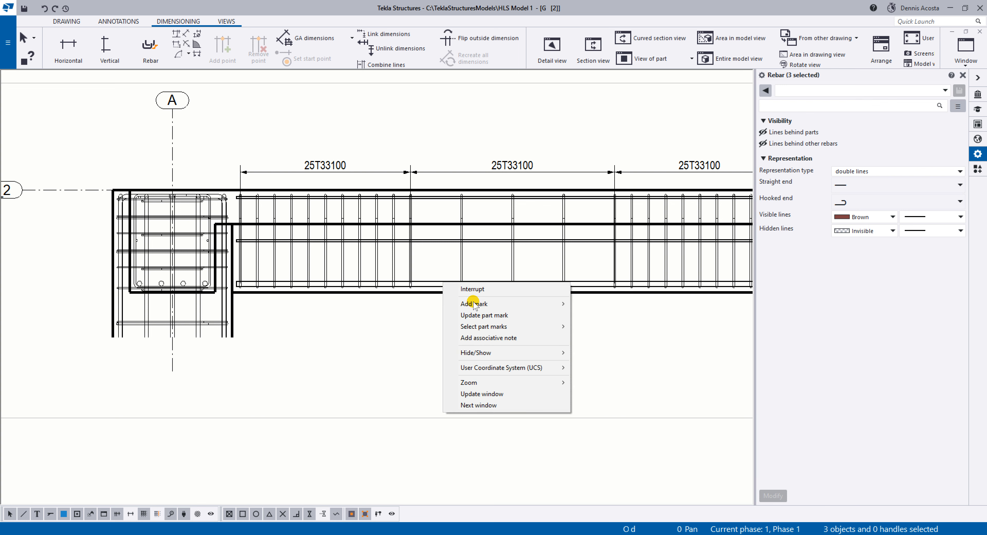
pyautogui.moveTo(494, 304)
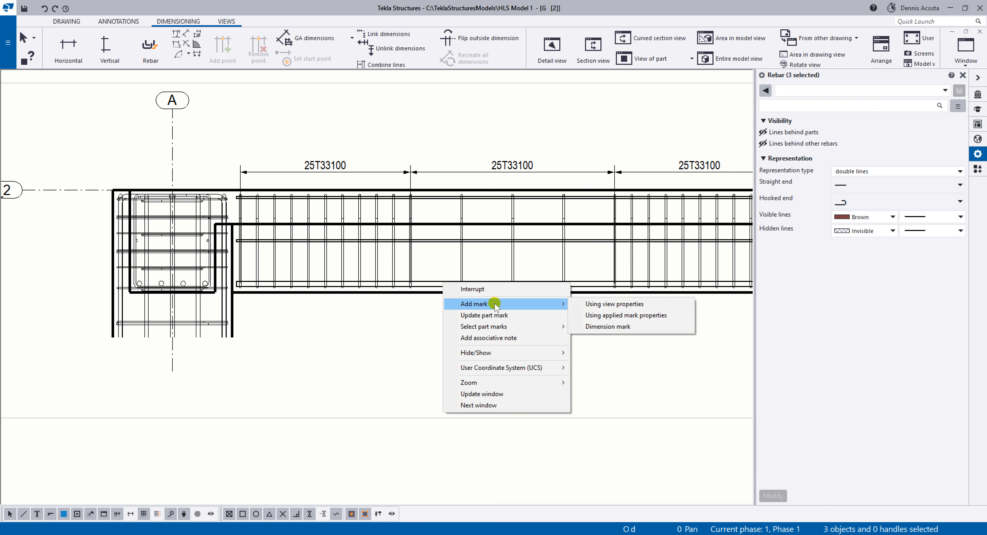
pyautogui.click(608, 316)
# Place the 1T8 and 4T25 marks below the beam with vertical leaders, moving the 1T8 leader point along its bar towards grid A.
pyautogui.click(563, 149)
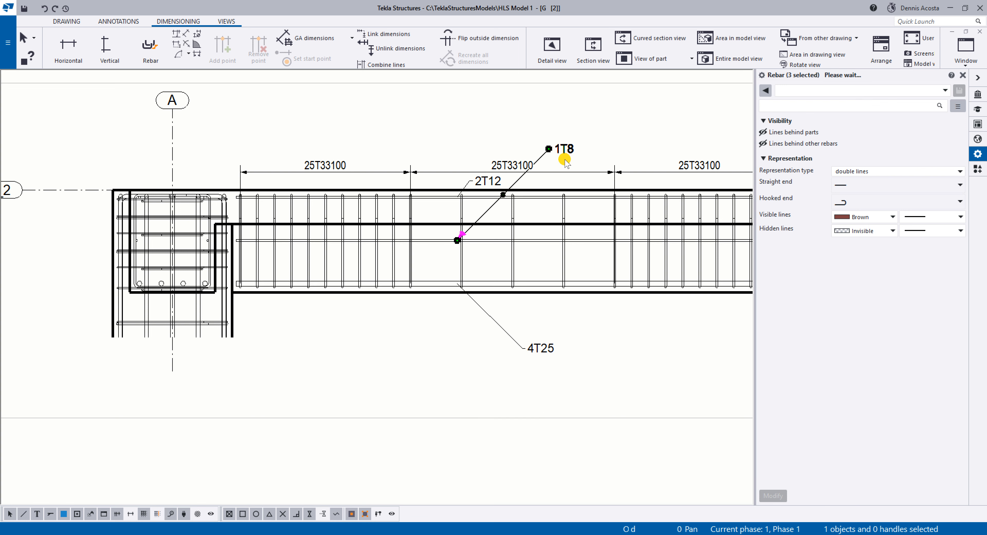
pyautogui.moveTo(501, 262); pyautogui.dragTo(468, 349)
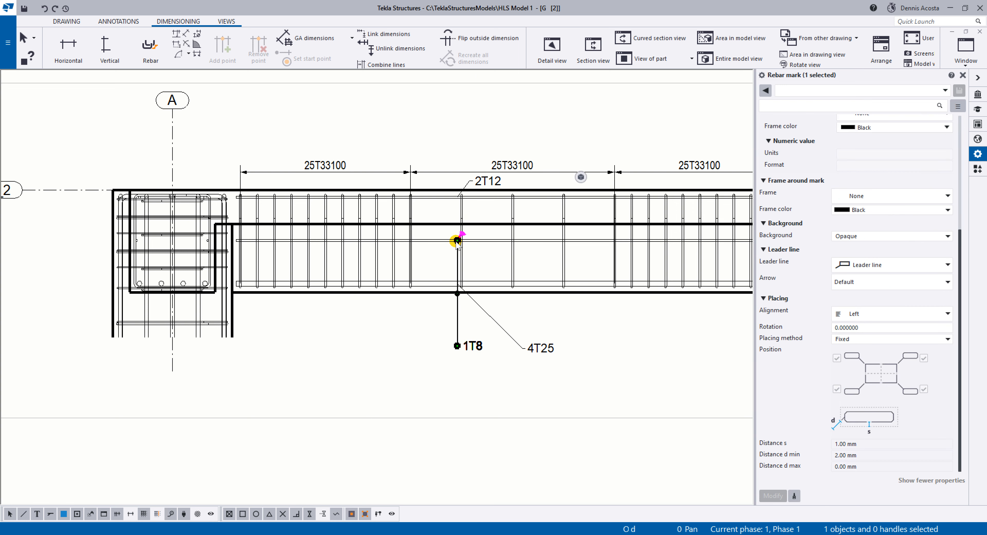
pyautogui.moveTo(457, 240); pyautogui.dragTo(428, 241)
pyautogui.click(537, 348)
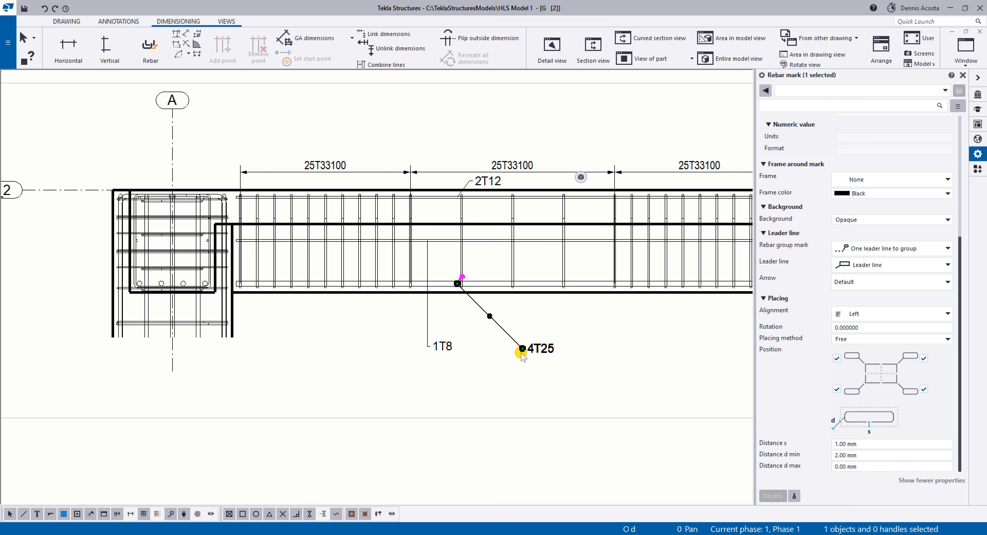
pyautogui.moveTo(537, 349); pyautogui.dragTo(476, 326)
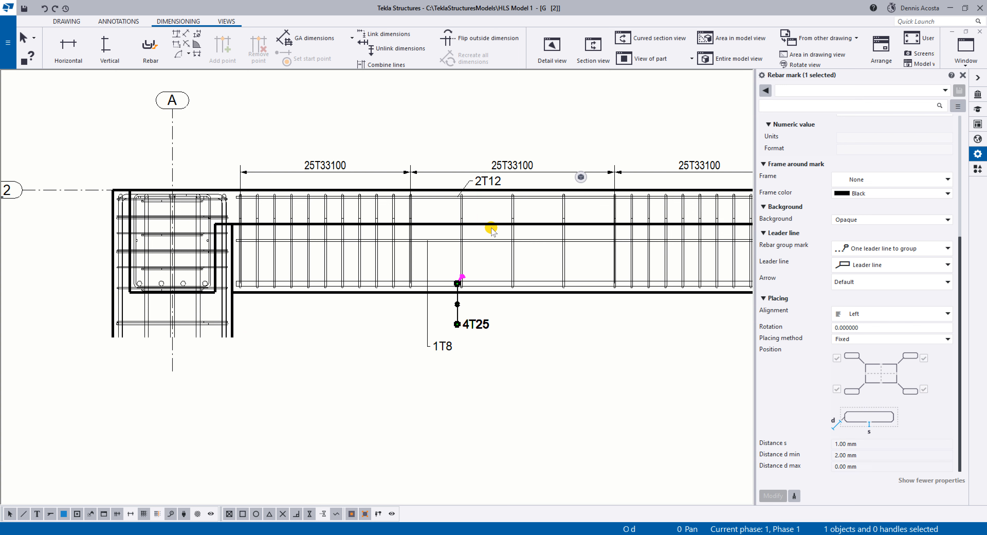
# Raise the stirrup dimension line of the A–B span and place the 2T12 mark beneath it with a vertical leader.
pyautogui.click(516, 168)
pyautogui.moveTo(519, 168); pyautogui.dragTo(521, 131)
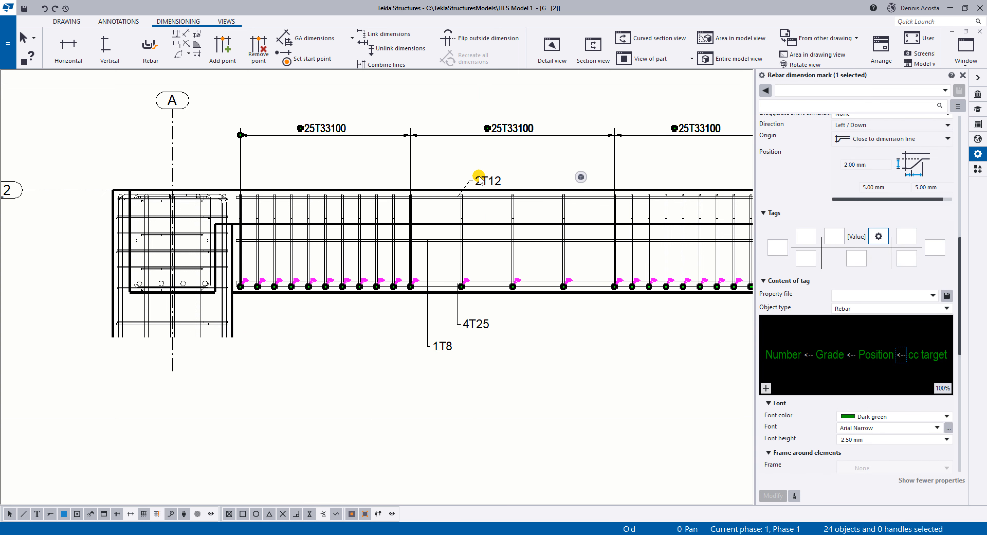
pyautogui.click(488, 181)
pyautogui.moveTo(488, 180); pyautogui.dragTo(475, 167)
pyautogui.scroll(4, 476, 170)
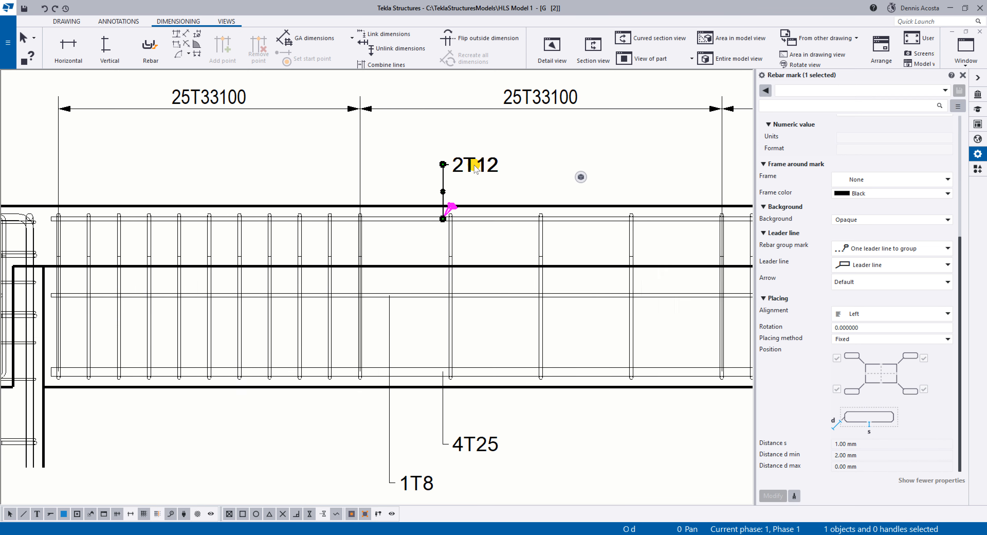
# Put a rectangular frame around the elements of the 1T8 mark and apply the change.
pyautogui.moveTo(464, 328); pyautogui.dragTo(465, 243, button='middle')
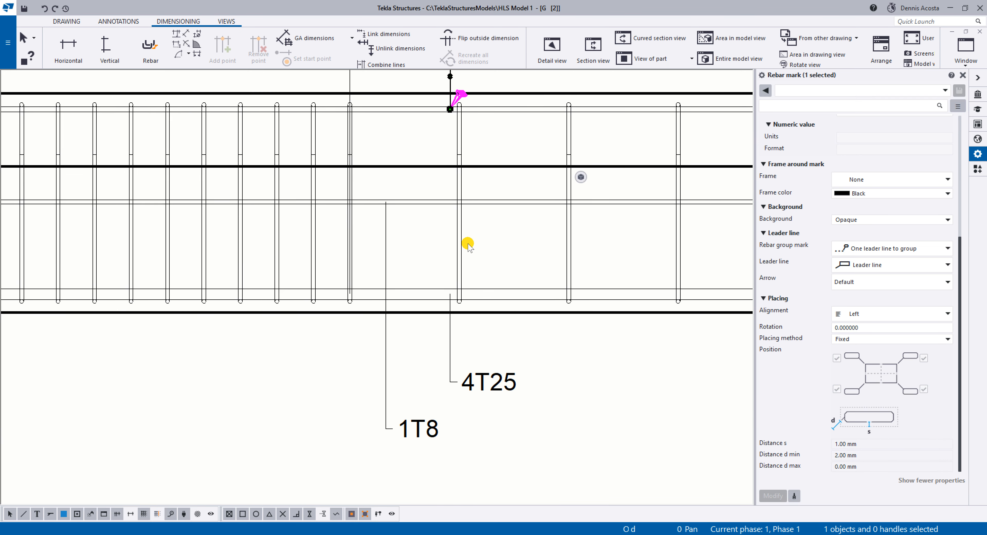
pyautogui.scroll(-2, 425, 425)
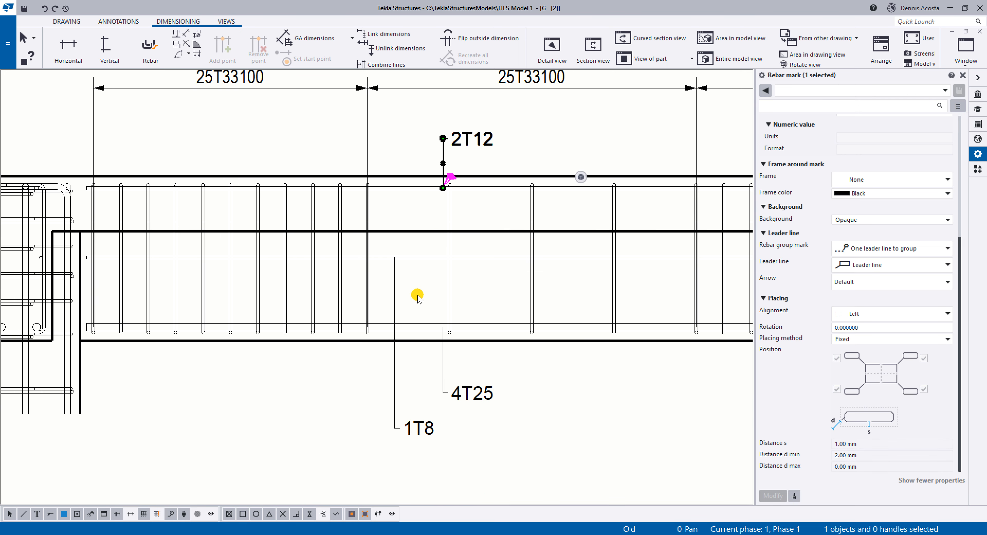
pyautogui.scroll(-2, 416, 297)
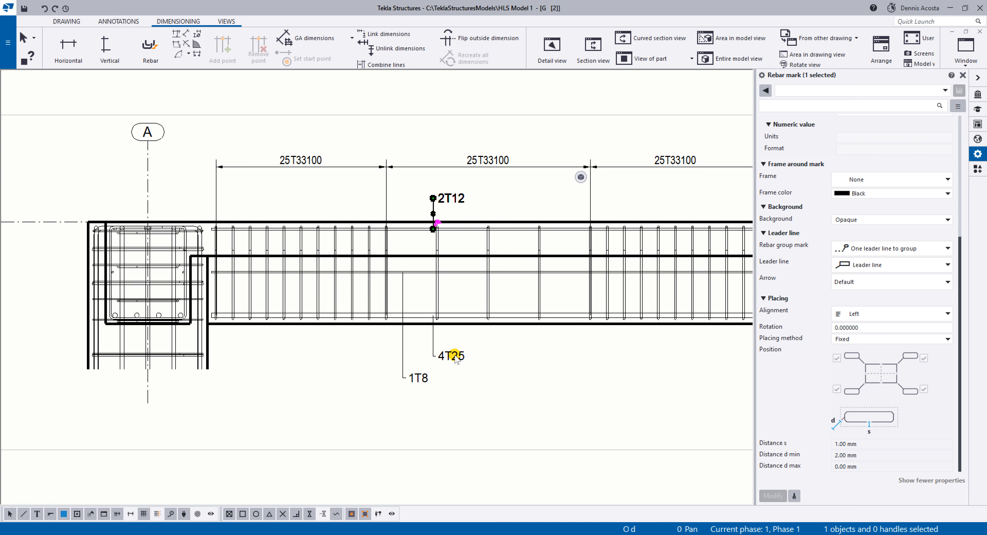
pyautogui.click(444, 356)
pyautogui.click(425, 379)
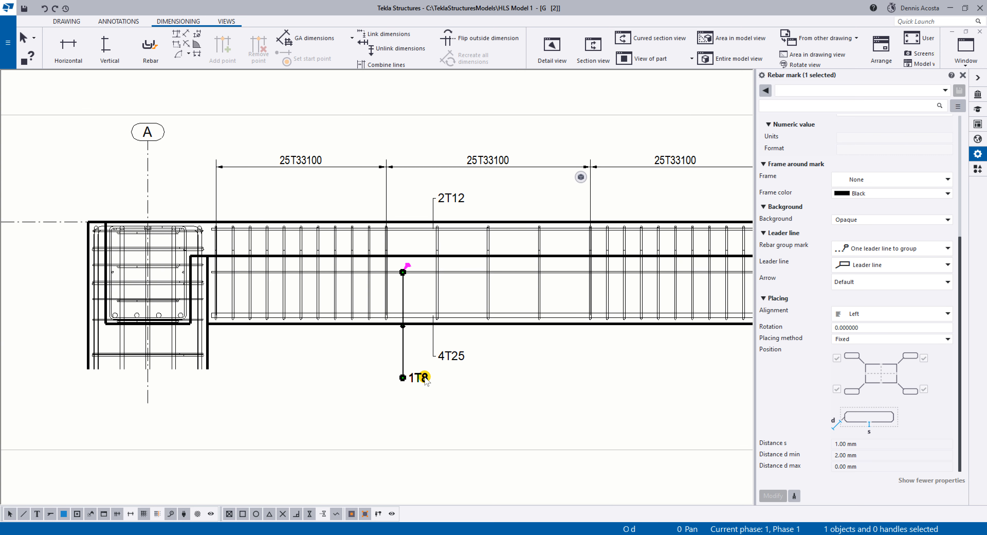
pyautogui.scroll(1, 421, 389)
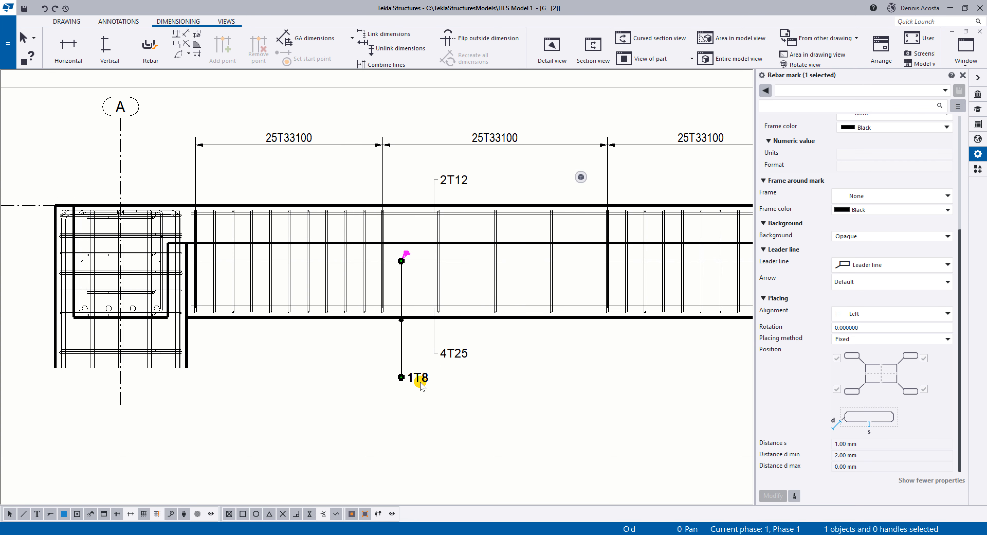
pyautogui.scroll(4, 843, 242)
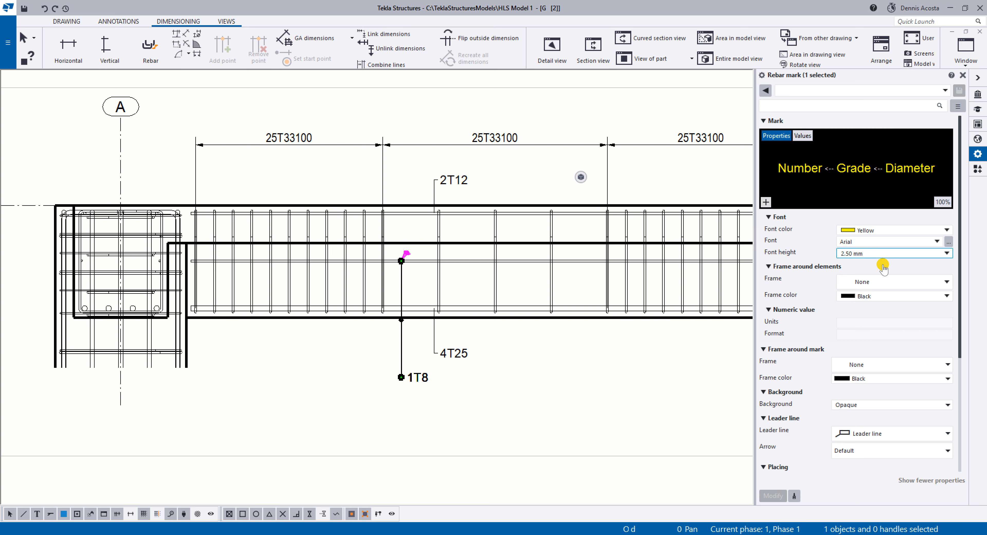
pyautogui.click(881, 282)
pyautogui.click(868, 315)
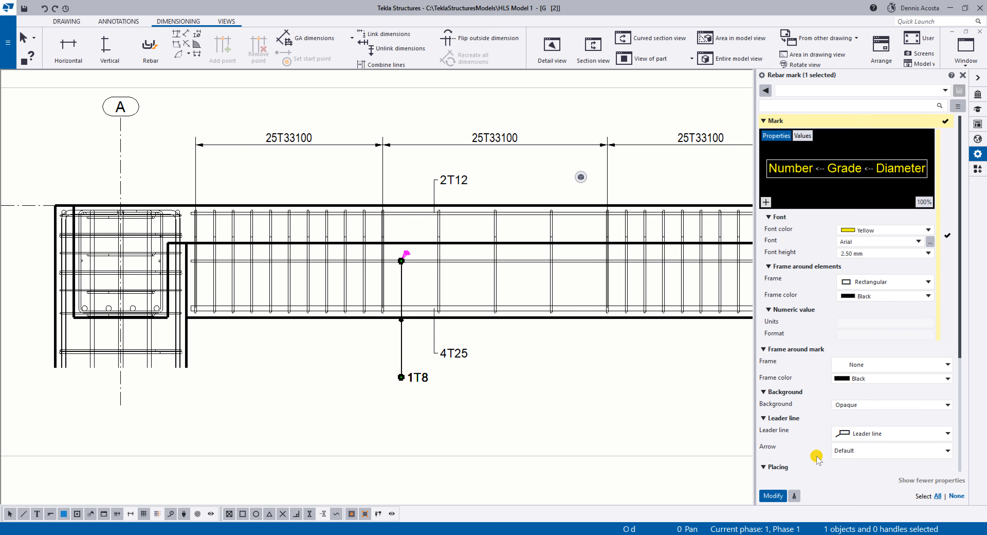
pyautogui.click(774, 497)
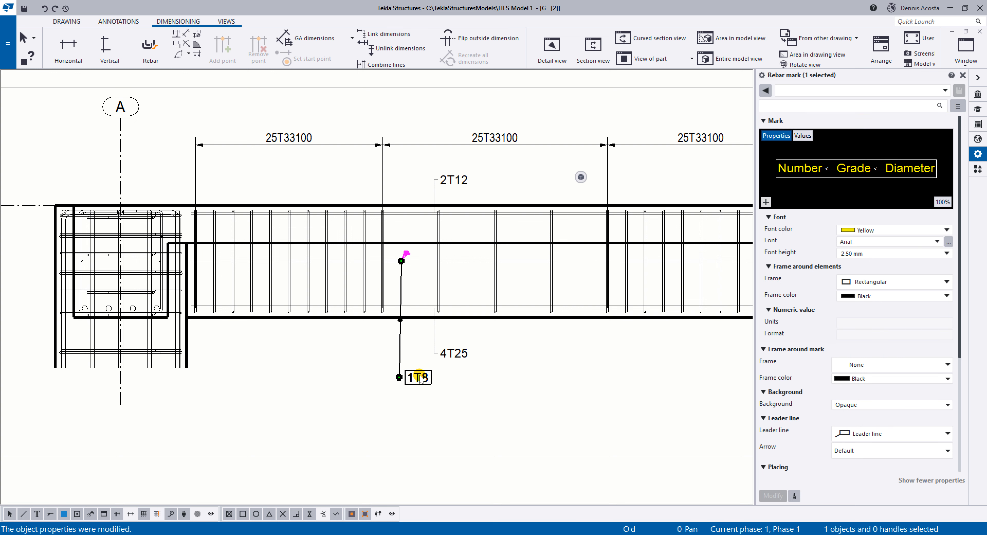
# Apply a rectangular frame around the elements of the 4T25 and 2T12 marks and nudge both marks to straighten their leaders.
pyautogui.click(456, 352)
pyautogui.keyDown('ctrl'); pyautogui.click(463, 179); pyautogui.keyUp('ctrl')
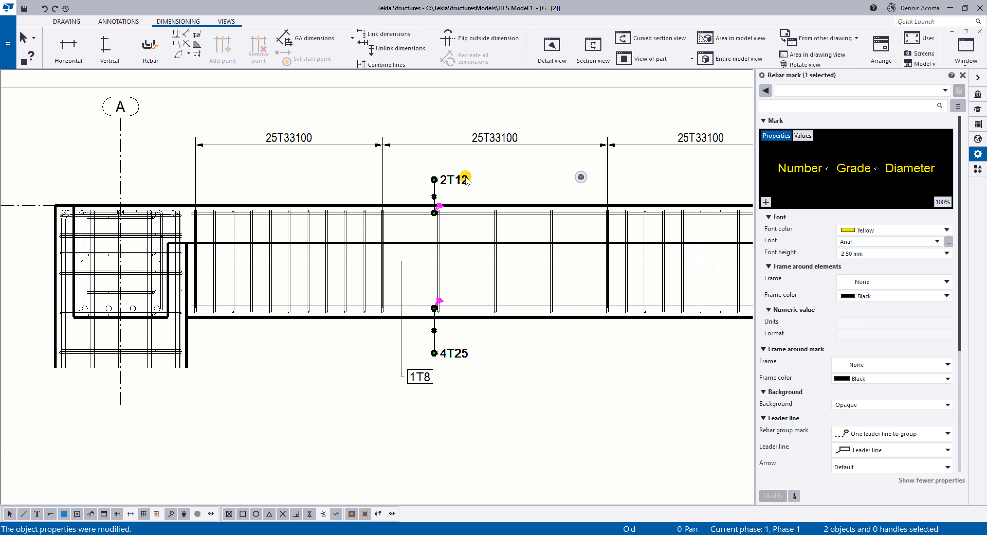
pyautogui.click(866, 281)
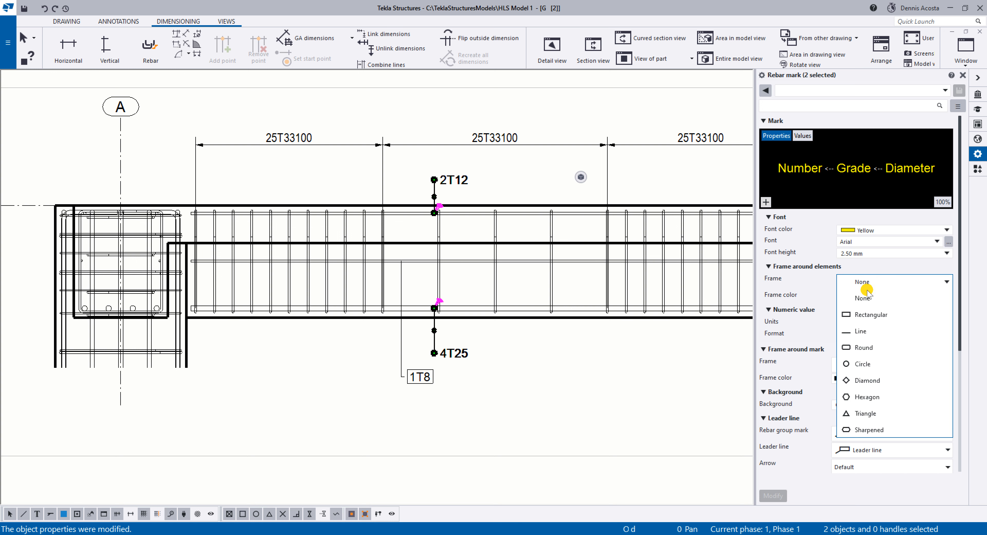
pyautogui.click(866, 314)
pyautogui.click(773, 496)
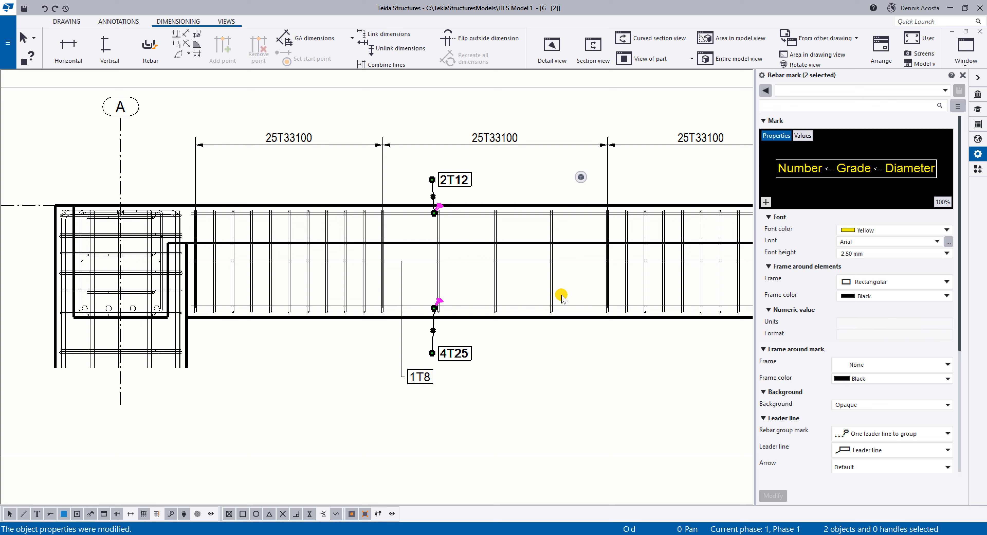
pyautogui.moveTo(471, 352); pyautogui.dragTo(465, 349)
pyautogui.click(446, 179)
pyautogui.moveTo(444, 178); pyautogui.dragTo(446, 179)
# Try to add marks using the applied mark properties to the three longitudinal bars in the span between grids B and C.
pyautogui.moveTo(722, 288); pyautogui.dragTo(412, 284, button='middle')
pyautogui.moveTo(694, 251); pyautogui.dragTo(383, 244, button='middle')
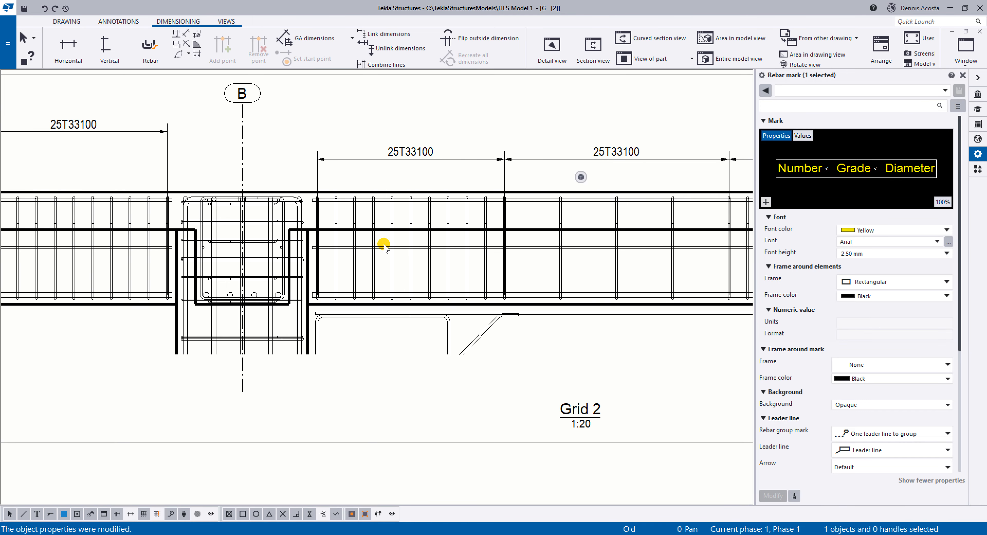
pyautogui.scroll(1, 384, 245)
pyautogui.click(590, 187)
pyautogui.keyDown('ctrl'); pyautogui.click(583, 249); pyautogui.keyUp('ctrl')
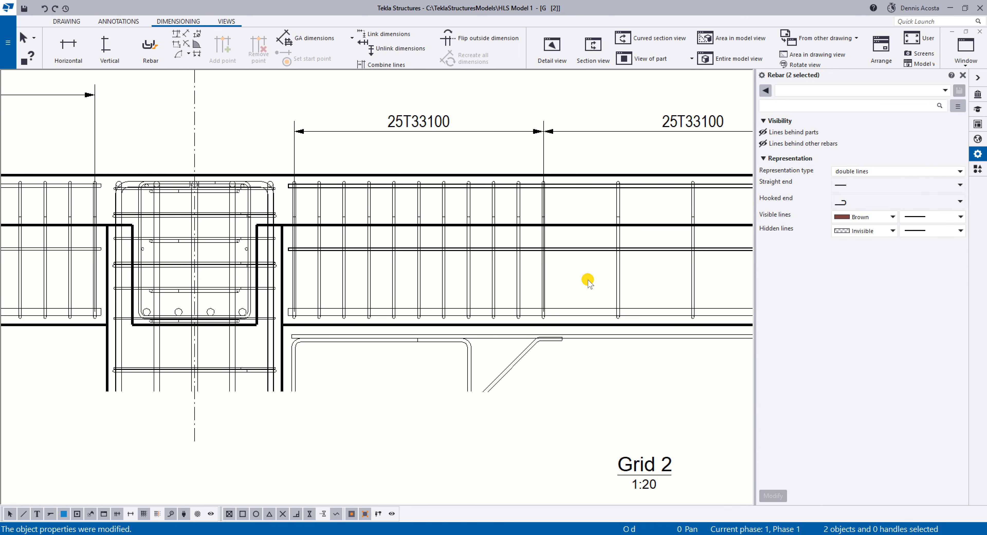
pyautogui.keyDown('ctrl'); pyautogui.click(585, 312); pyautogui.keyUp('ctrl')
pyautogui.rightClick(591, 311)
pyautogui.moveTo(696, 330)
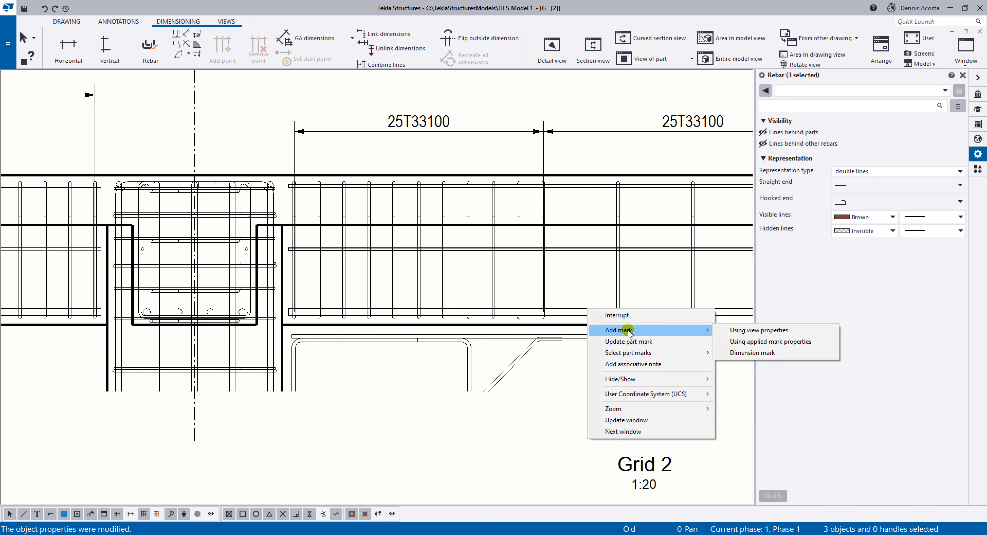
pyautogui.click(749, 342)
pyautogui.moveTo(630, 330); pyautogui.dragTo(300, 316, button='middle')
pyautogui.scroll(-2, 309, 317)
pyautogui.moveTo(382, 347); pyautogui.dragTo(403, 355, button='middle')
pyautogui.click(437, 363)
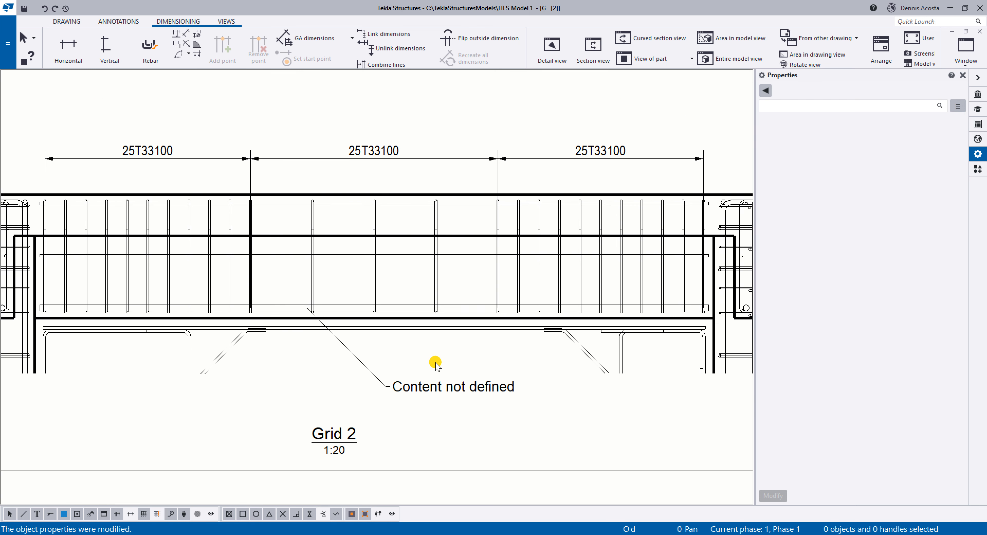
# Retry adding marks with the applied mark properties to the three longitudinal bars between grids B and C, and delete the resulting mark.
pyautogui.click(348, 307)
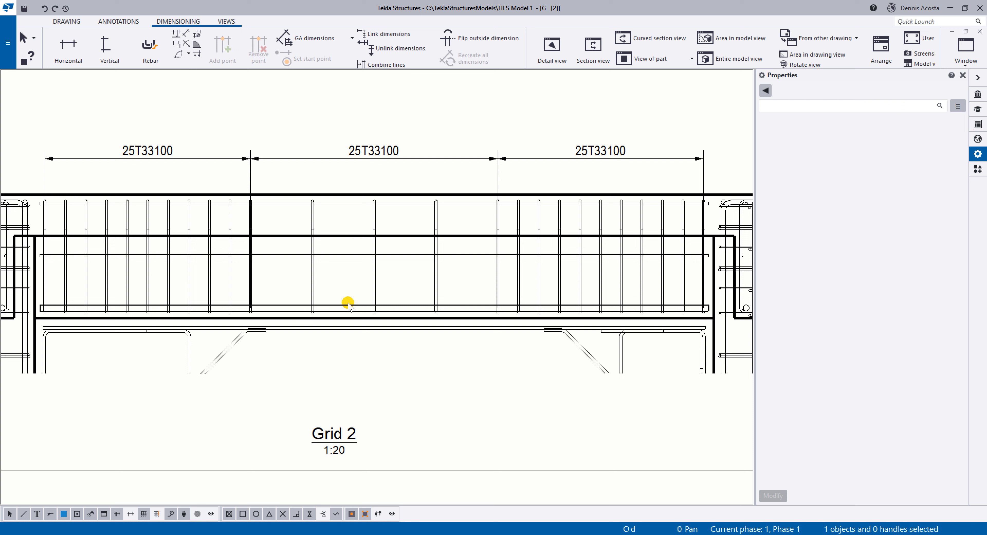
pyautogui.keyDown('ctrl'); pyautogui.click(350, 256); pyautogui.keyUp('ctrl')
pyautogui.keyDown('ctrl'); pyautogui.click(351, 206); pyautogui.keyUp('ctrl')
pyautogui.rightClick(352, 203)
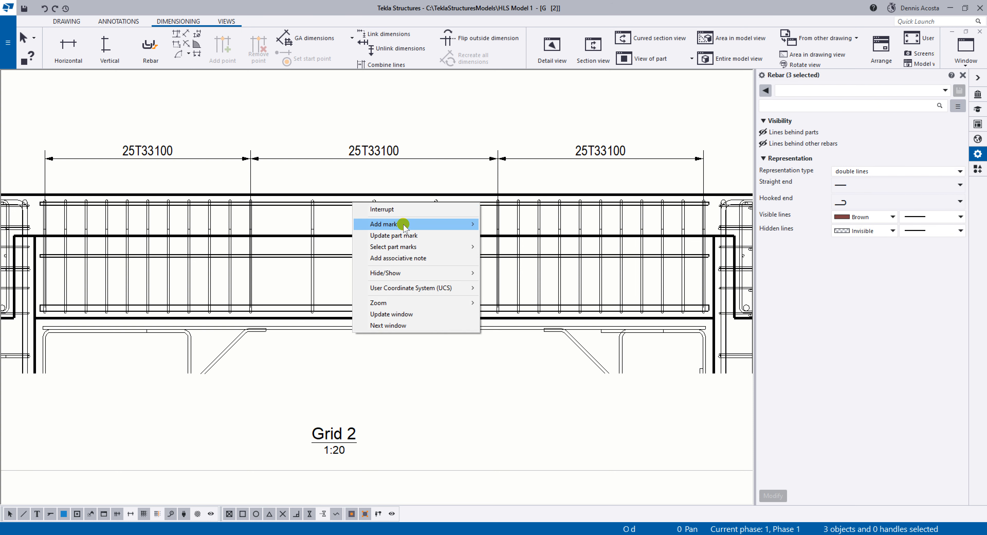
pyautogui.moveTo(405, 225)
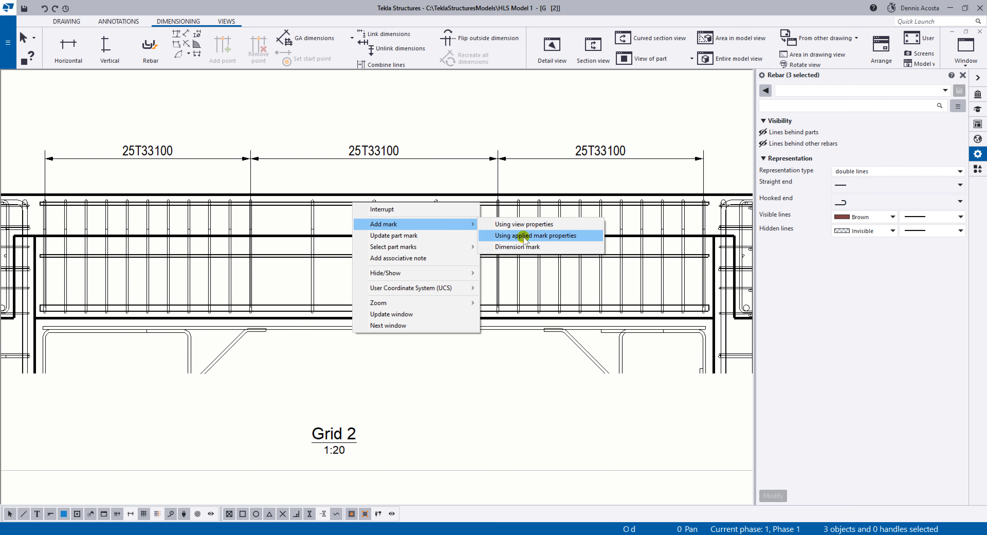
pyautogui.click(528, 235)
pyautogui.click(441, 388)
pyautogui.moveTo(440, 389); pyautogui.dragTo(404, 378)
pyautogui.press('Delete')
# Add a mark using the applied mark properties to the top longitudinal bar in the span between grids C and D.
pyautogui.moveTo(392, 351)
pyautogui.mouseDown(button='middle')
pyautogui.moveTo(341, 369)
pyautogui.moveTo(310, 322)
pyautogui.moveTo(174, 307)
pyautogui.mouseUp(button='middle')
pyautogui.scroll(-2, 341, 368)
pyautogui.moveTo(621, 257)
pyautogui.mouseDown(button='middle')
pyautogui.moveTo(431, 318)
pyautogui.moveTo(491, 329)
pyautogui.moveTo(673, 323)
pyautogui.mouseUp(button='middle')
pyautogui.scroll(-4, 430, 324)
pyautogui.scroll(2, 195, 301)
pyautogui.moveTo(530, 335); pyautogui.dragTo(184, 289, button='middle')
pyautogui.scroll(4, 518, 283)
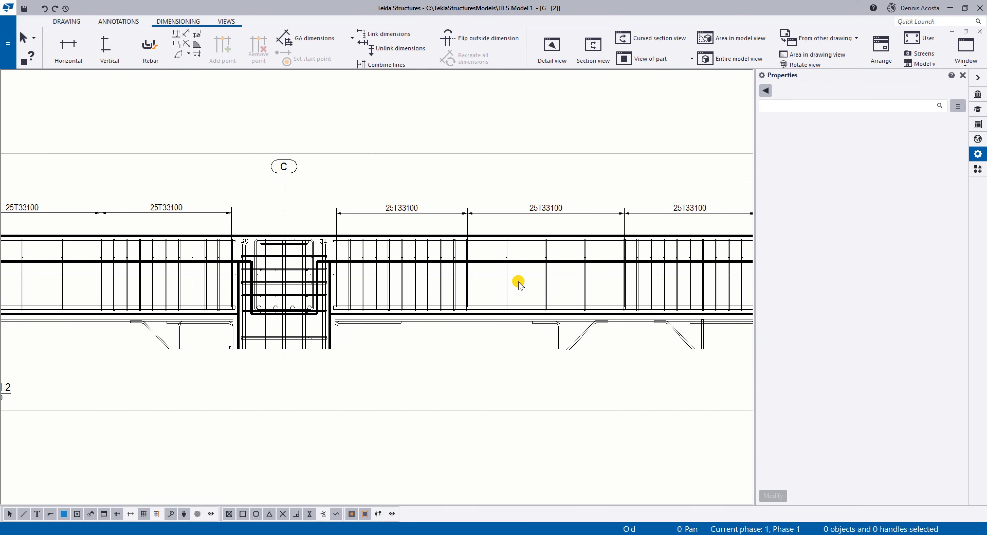
pyautogui.click(523, 223)
pyautogui.rightClick(524, 223)
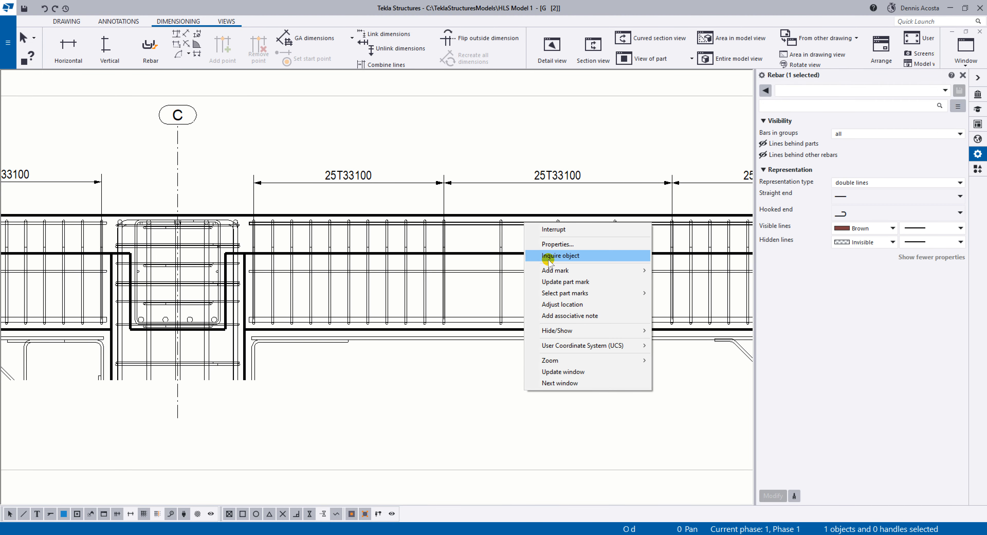
pyautogui.moveTo(554, 270)
pyautogui.click(678, 284)
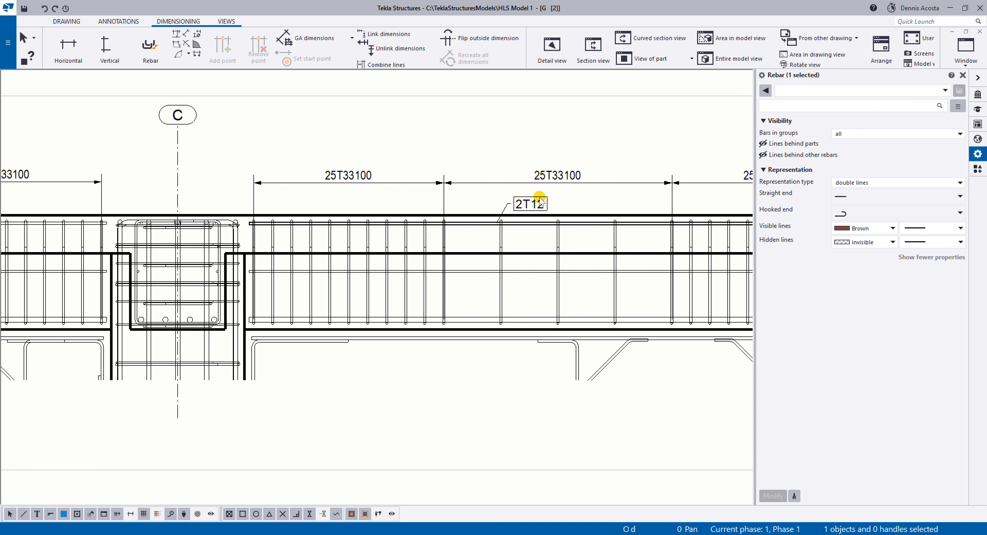
# Raise the stirrup dimension line of the C–D span and place the 2T12 mark beneath it with a vertical leader.
pyautogui.moveTo(550, 182); pyautogui.dragTo(555, 143)
pyautogui.click(533, 203)
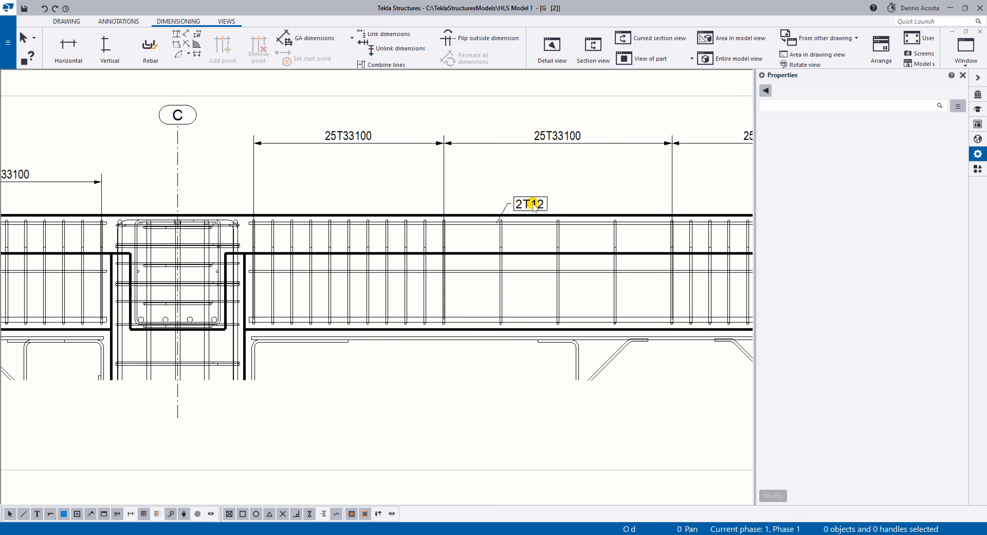
pyautogui.moveTo(532, 205); pyautogui.dragTo(524, 182)
pyautogui.click(575, 189)
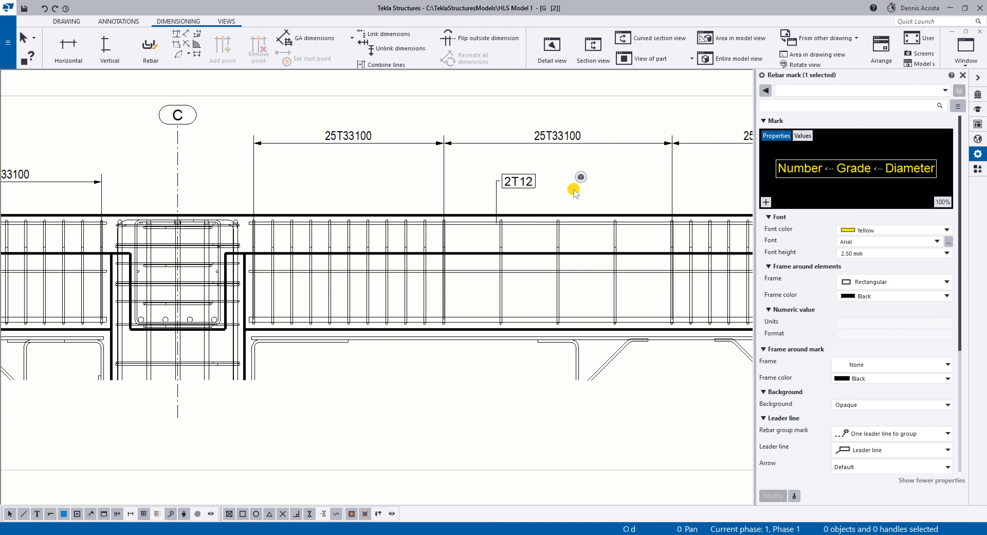
# List the contents of the Grid 2 view in the Drawing content manager and expand its Reinforcement category.
pyautogui.moveTo(548, 221); pyautogui.dragTo(519, 232, button='middle')
pyautogui.scroll(-5, 519, 234)
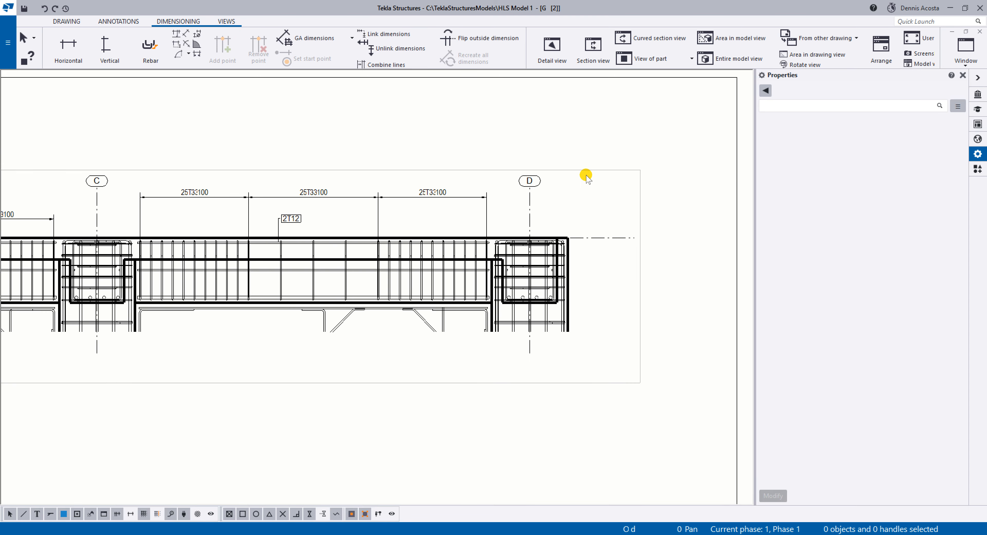
pyautogui.click(578, 170)
pyautogui.moveTo(249, 264); pyautogui.dragTo(364, 258, button='middle')
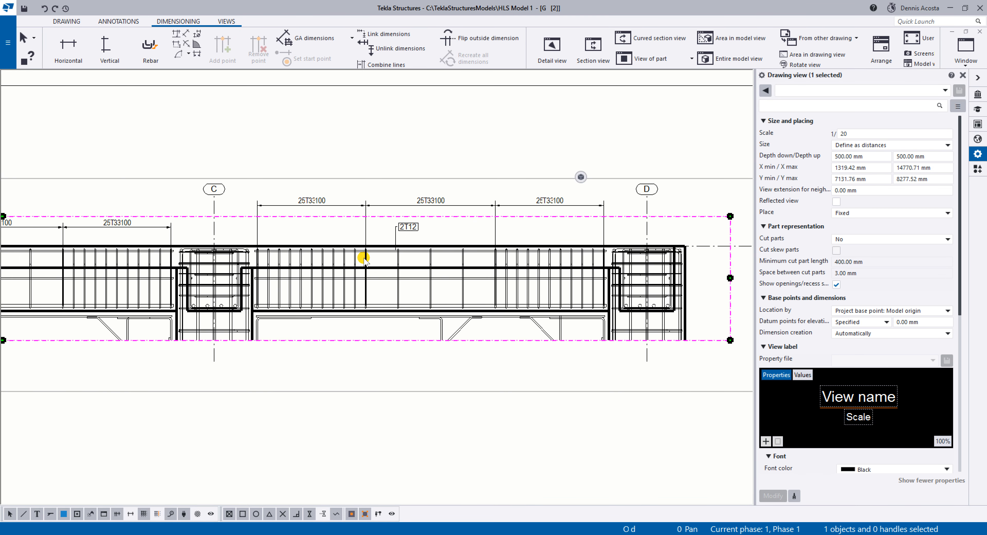
pyautogui.click(978, 123)
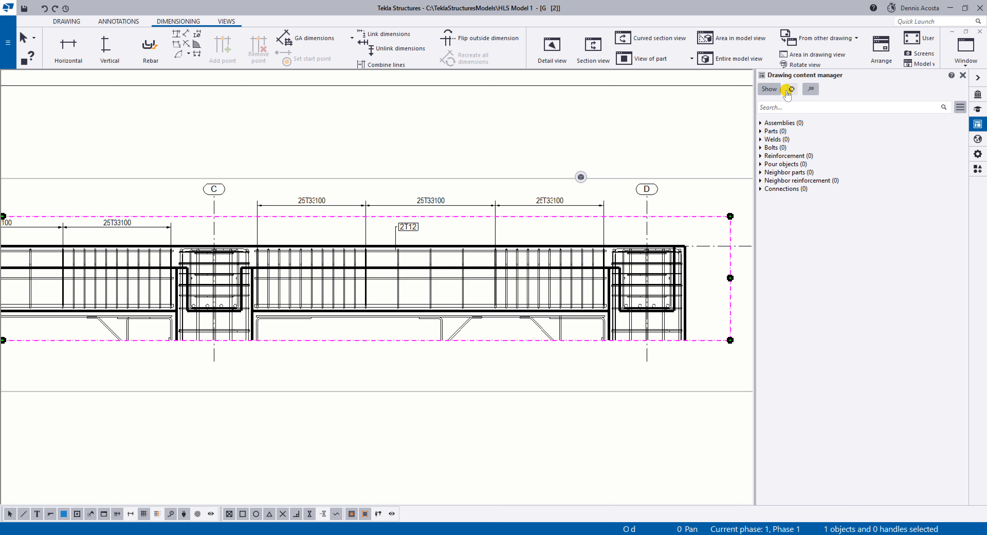
pyautogui.click(770, 89)
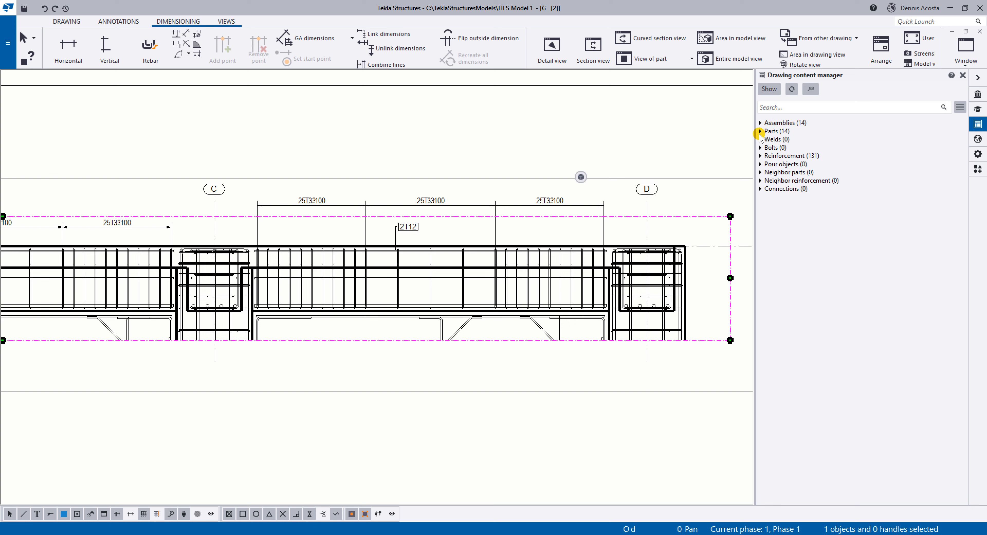
pyautogui.click(760, 156)
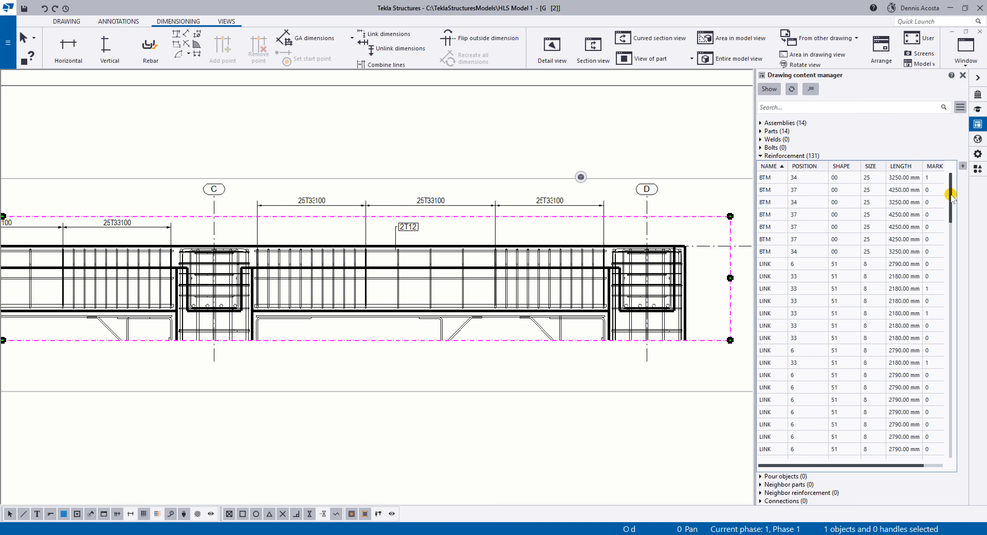
# Select all the TOP bars in the reinforcement list and add marks to them using the applied mark properties.
pyautogui.moveTo(951, 196); pyautogui.dragTo(952, 444)
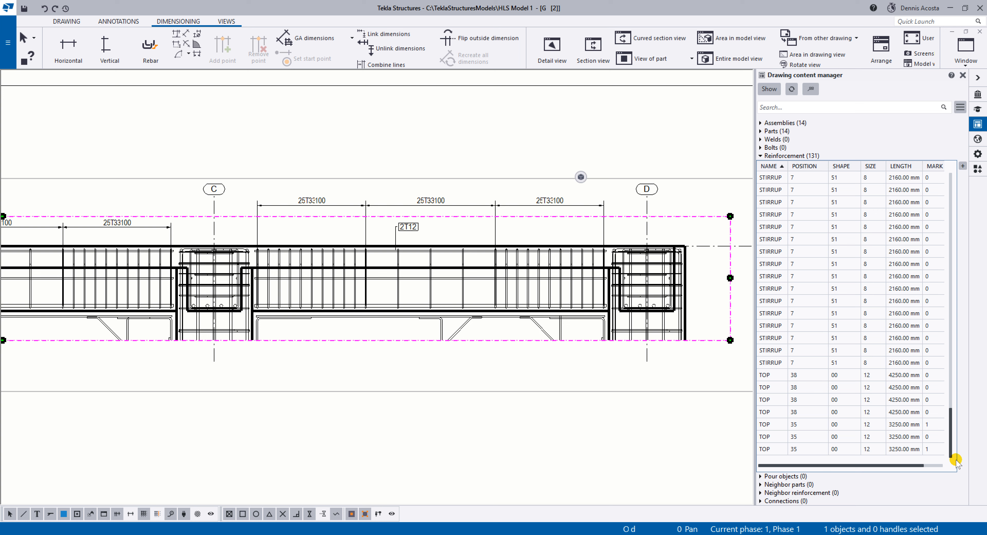
pyautogui.moveTo(957, 443)
pyautogui.mouseDown()
pyautogui.moveTo(951, 337)
pyautogui.moveTo(955, 453)
pyautogui.mouseUp()
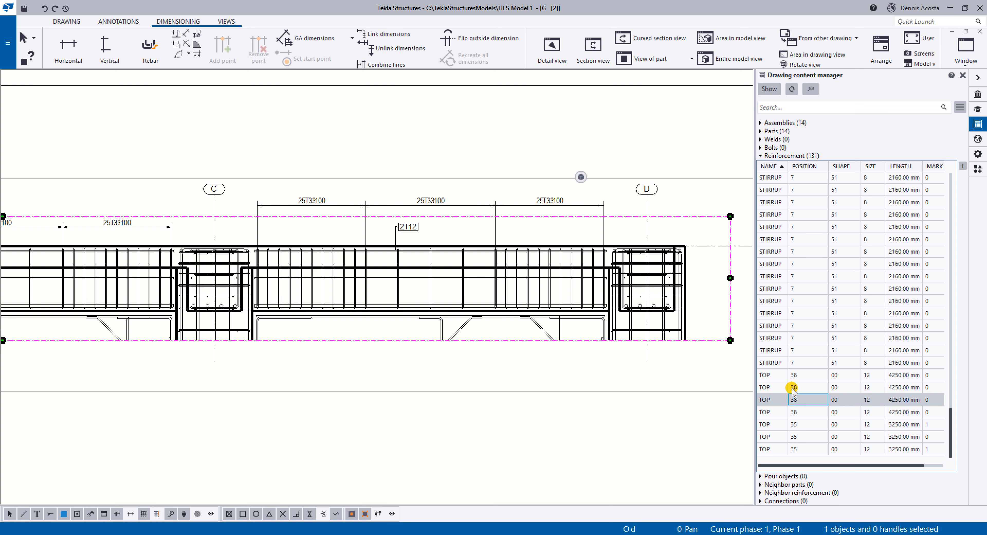
pyautogui.click(769, 376)
pyautogui.keyDown('shift'); pyautogui.click(768, 451); pyautogui.keyUp('shift')
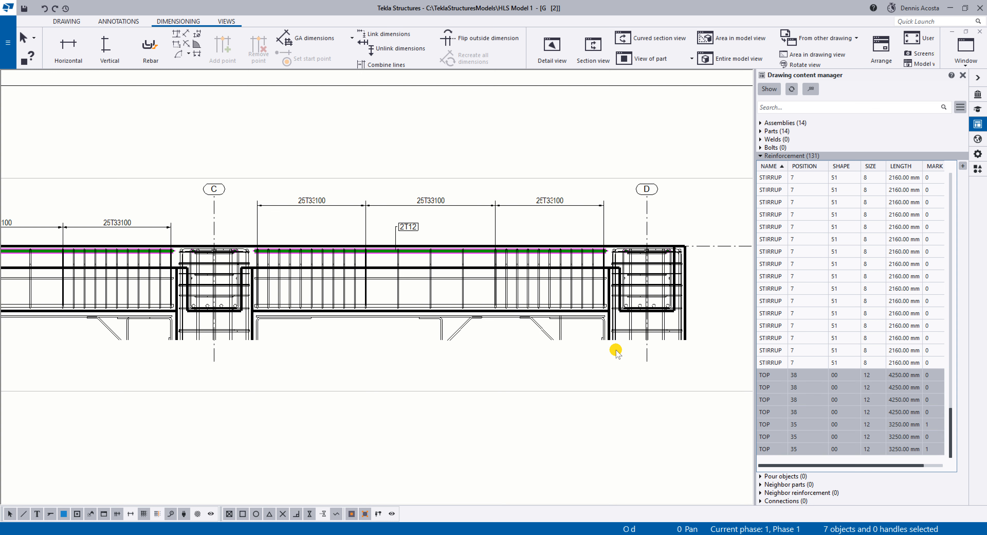
pyautogui.rightClick(780, 401)
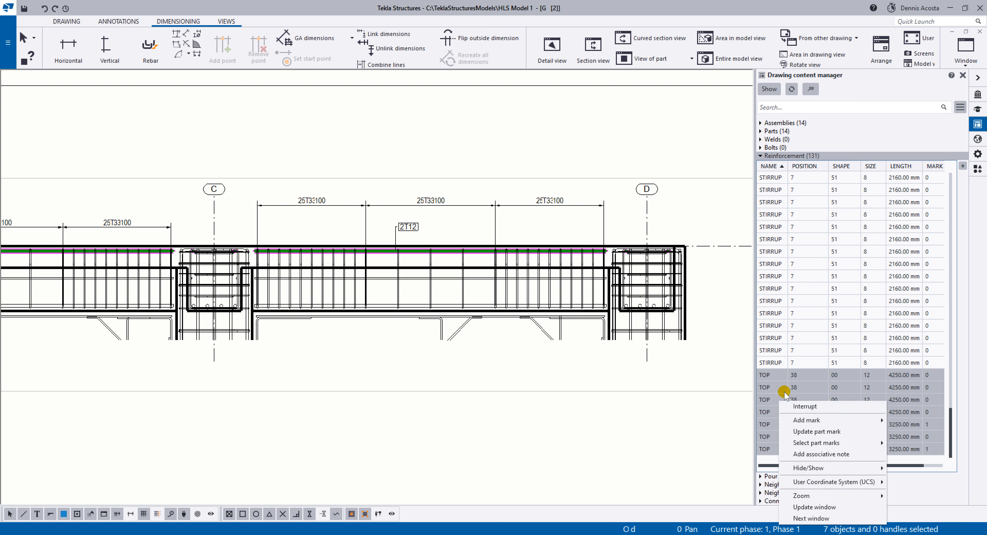
pyautogui.moveTo(881, 420)
pyautogui.click(728, 433)
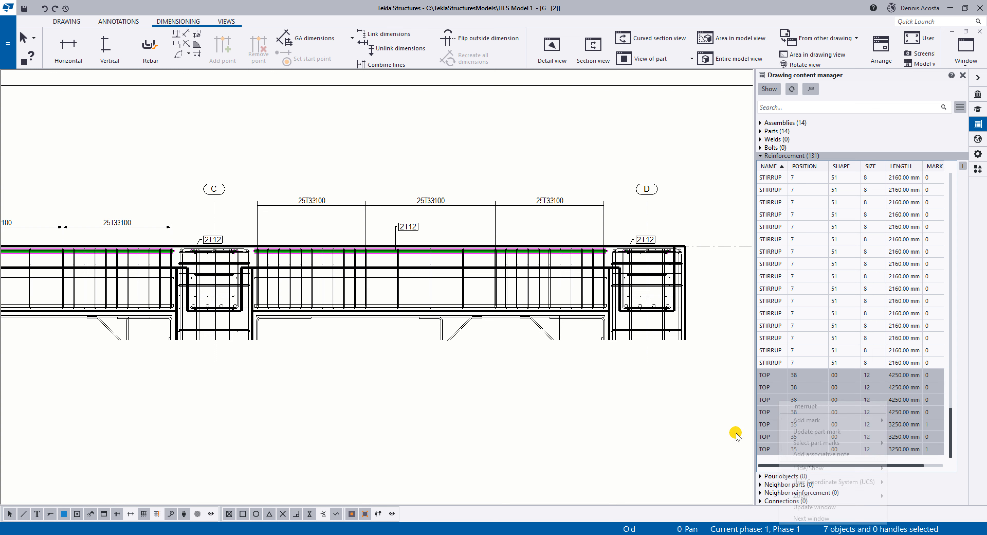
# Raise the 2T12 mark at grid C higher above the beam and select a position 38 TOP bar in the reinforcement list.
pyautogui.scroll(5, 211, 247)
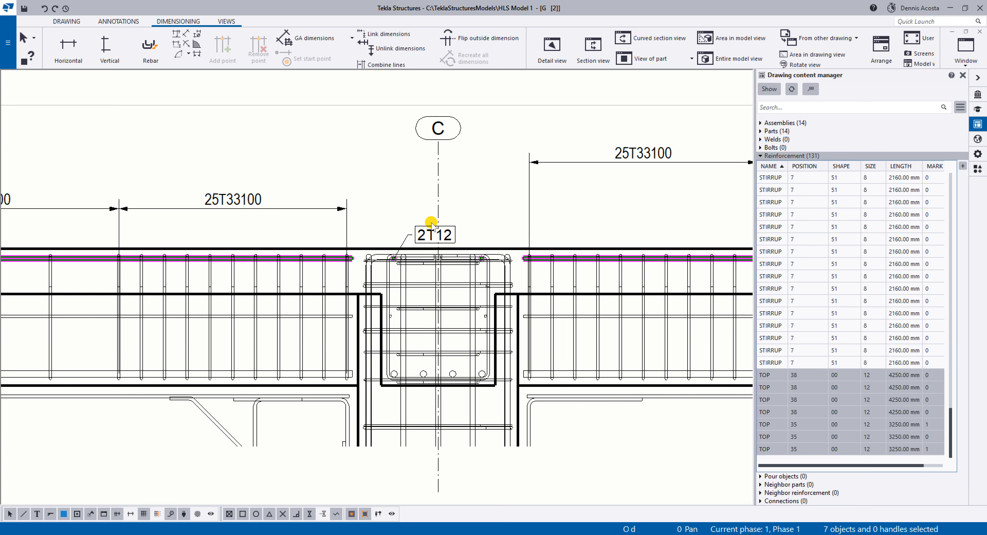
pyautogui.click(410, 198)
pyautogui.scroll(-2, 421, 220)
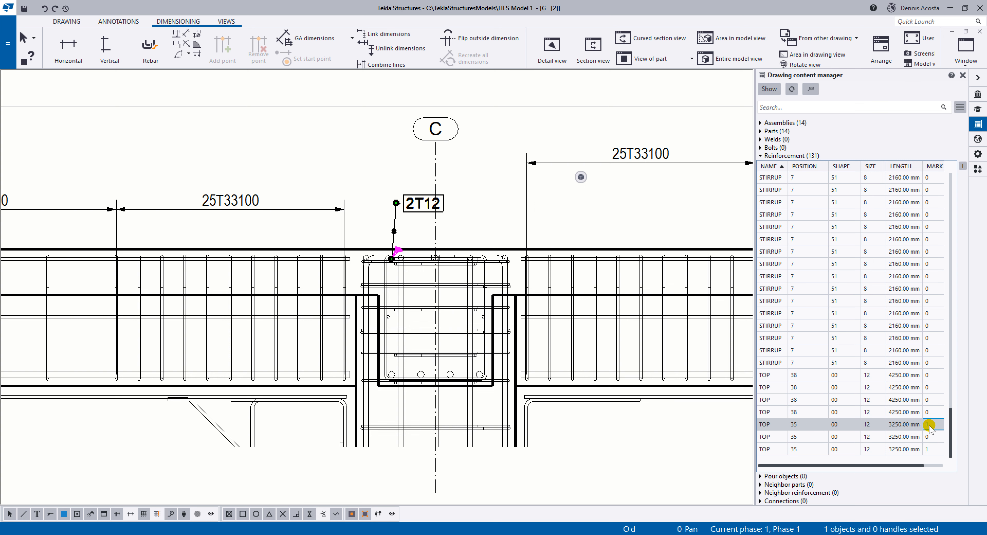
pyautogui.click(771, 400)
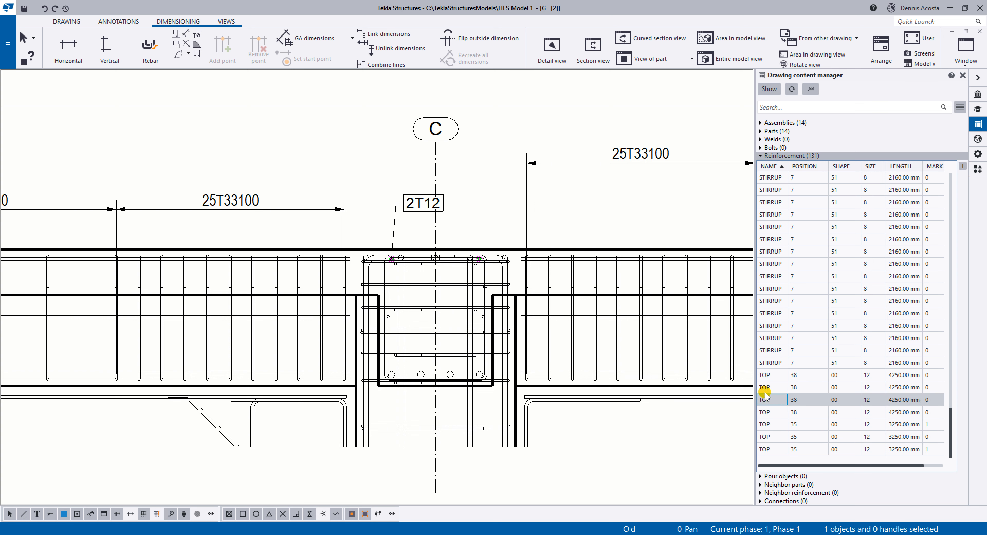
# Select all the BTM bars in the reinforcement list and add marks to them using the applied mark properties.
pyautogui.scroll(-5, 521, 303)
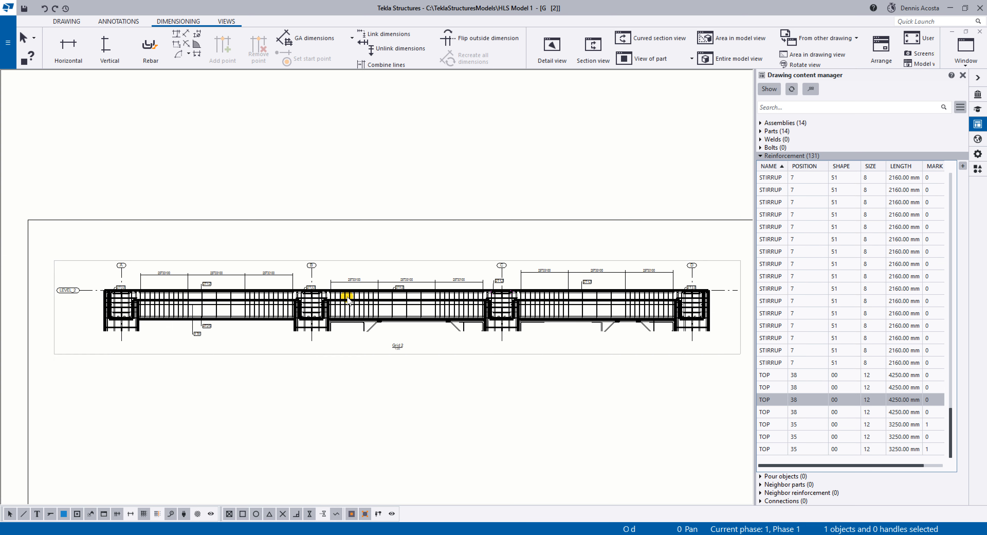
pyautogui.scroll(8, 348, 300)
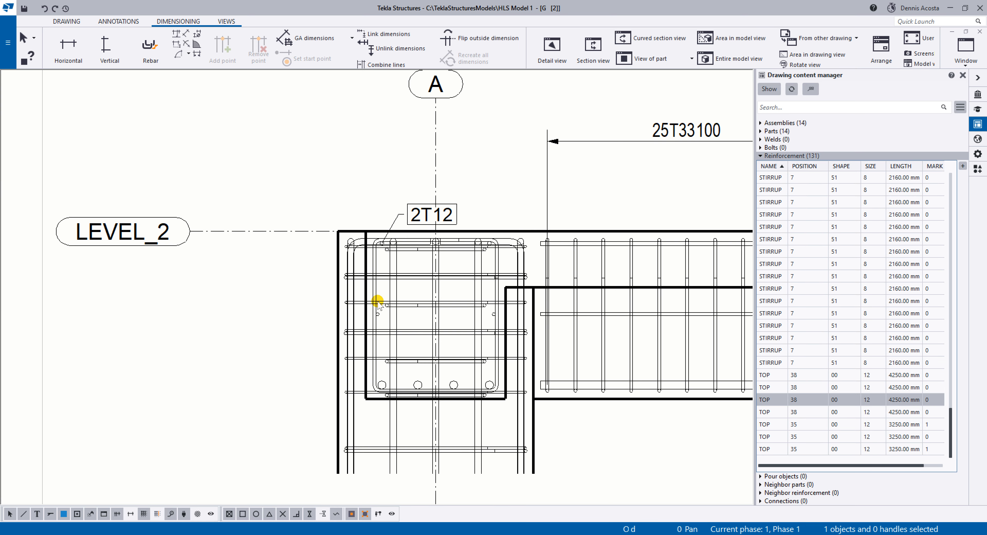
pyautogui.scroll(-3, 378, 303)
pyautogui.scroll(15, 843, 402)
pyautogui.click(794, 288)
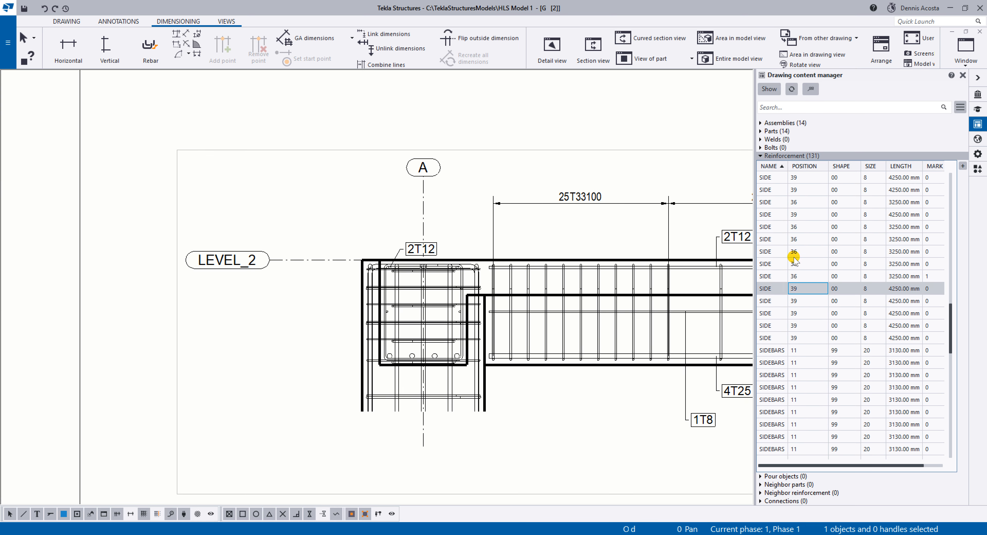
pyautogui.scroll(4, 794, 260)
pyautogui.click(796, 281)
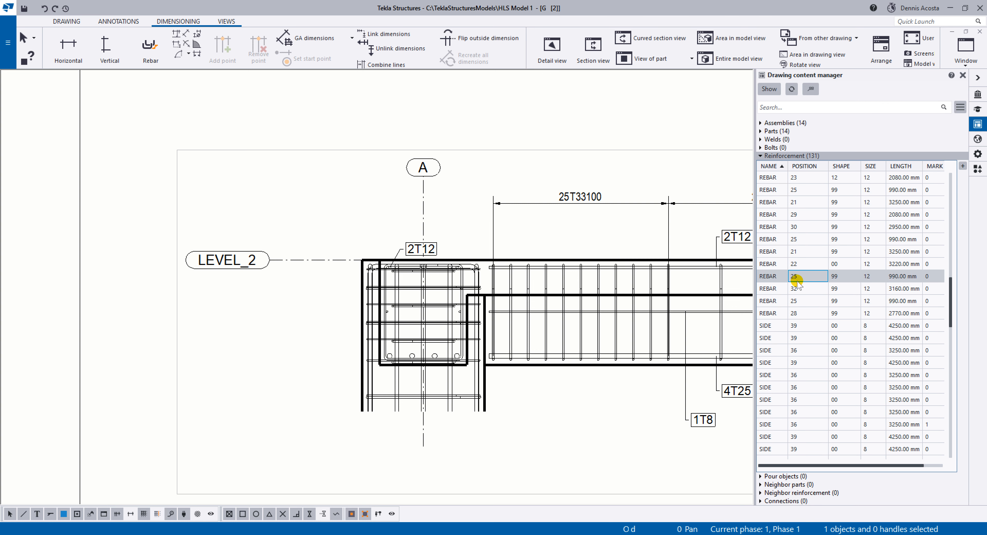
pyautogui.moveTo(954, 297); pyautogui.dragTo(958, 185)
pyautogui.click(767, 177)
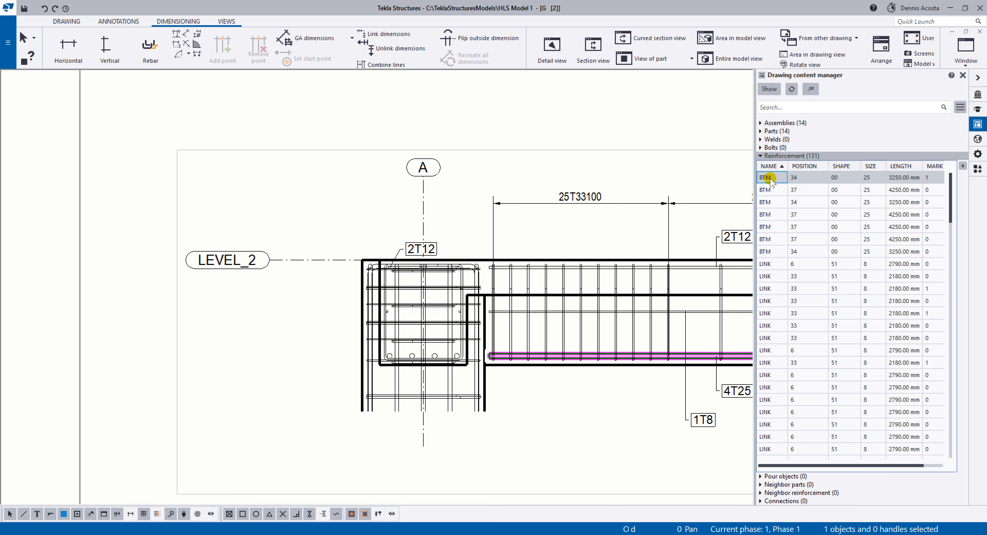
pyautogui.keyDown('shift'); pyautogui.click(770, 251); pyautogui.keyUp('shift')
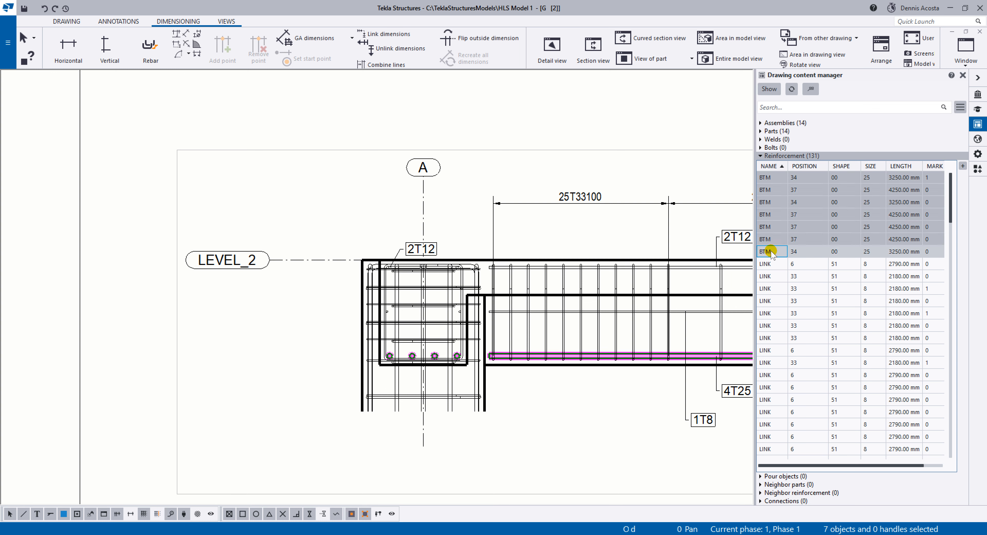
pyautogui.rightClick(767, 209)
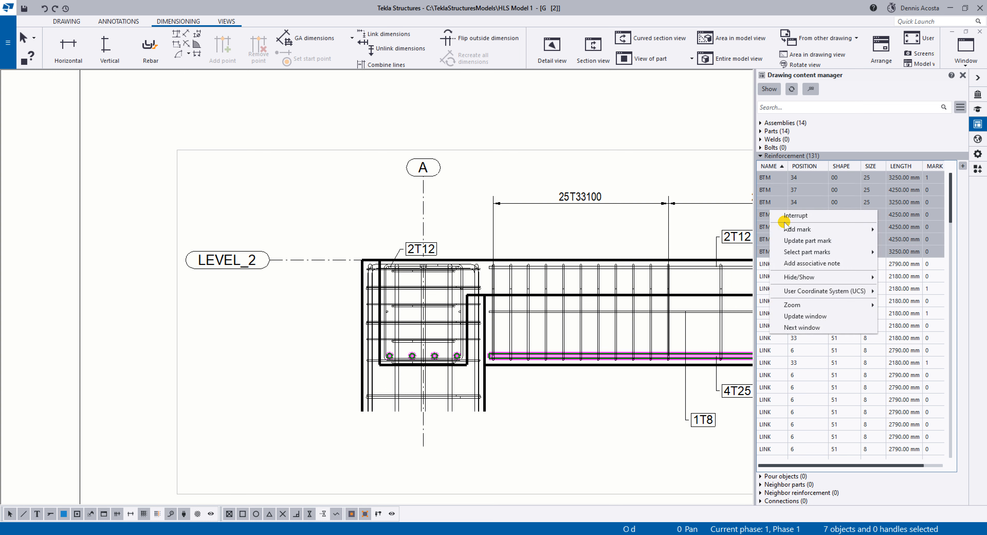
pyautogui.moveTo(806, 229)
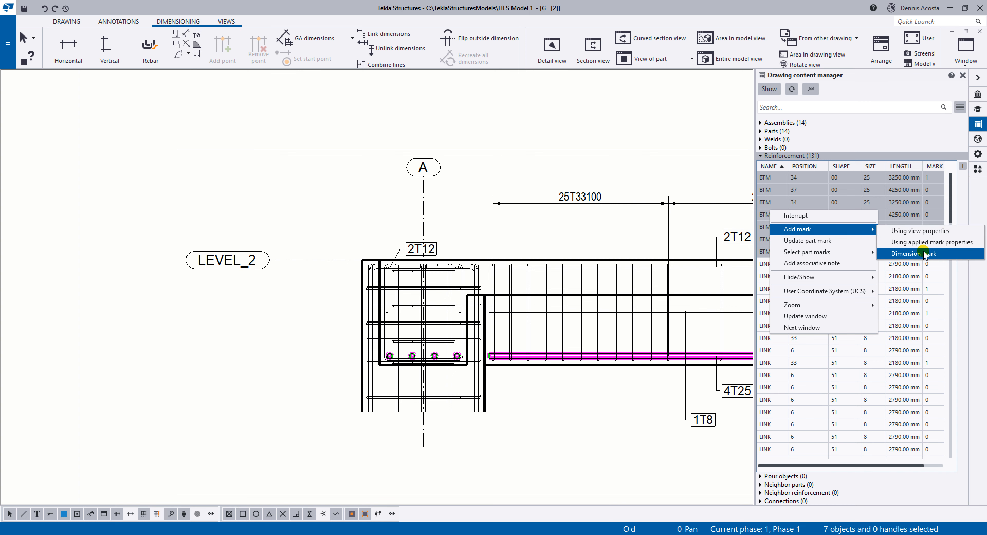
pyautogui.click(923, 243)
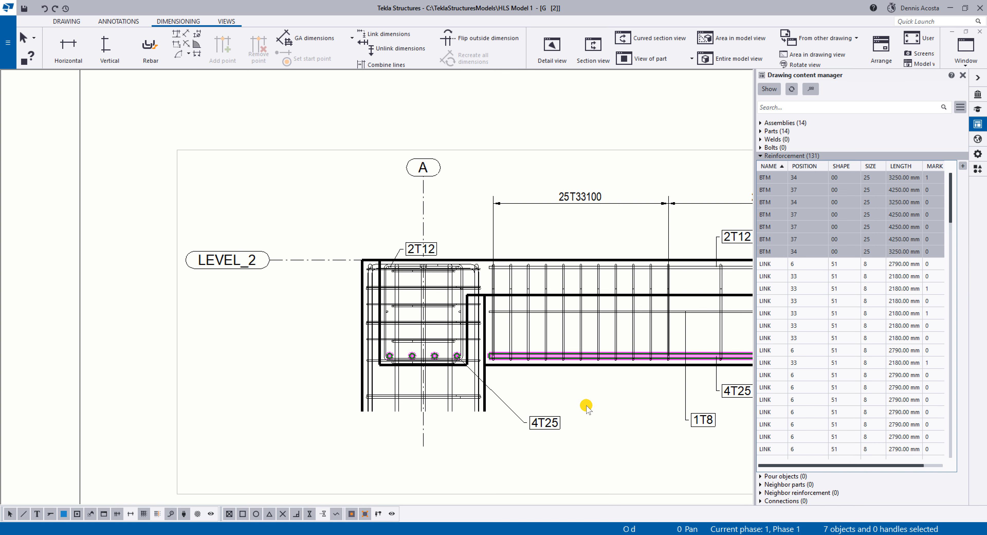
# Move the midspan 4T25 mark between grids B and C to make its leader vertical, and nudge the 4T25 mark near grid B upward.
pyautogui.moveTo(588, 402); pyautogui.dragTo(411, 367, button='middle')
pyautogui.scroll(-2, 411, 367)
pyautogui.scroll(-1, 293, 310)
pyautogui.scroll(1, 293, 311)
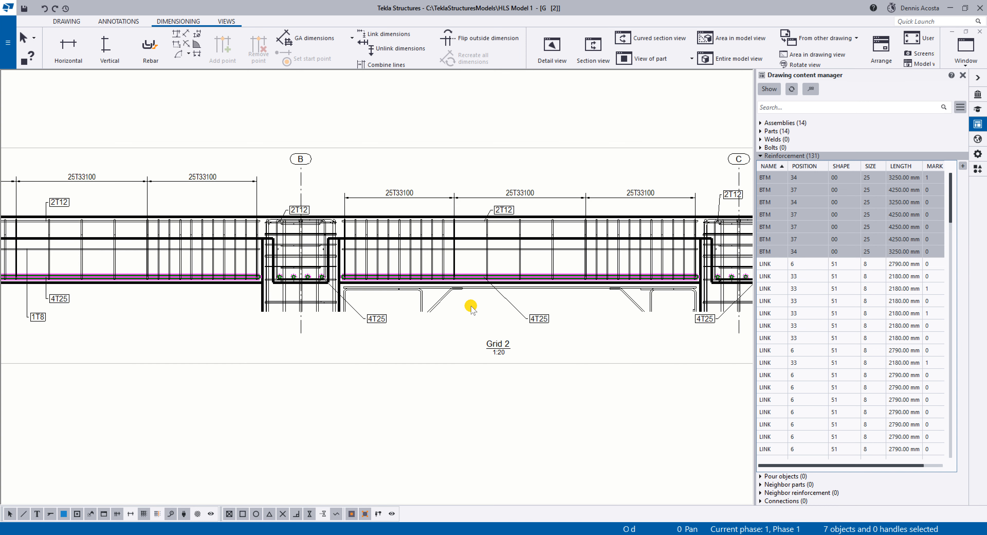
pyautogui.scroll(2, 470, 307)
pyautogui.click(565, 328)
pyautogui.moveTo(573, 326); pyautogui.dragTo(508, 311)
pyautogui.click(323, 327)
pyautogui.moveTo(320, 326); pyautogui.dragTo(321, 312)
# Review the placement of the bar marks along the beam as far as grid D and across the whole Grid 2 view.
pyautogui.scroll(-8, 374, 312)
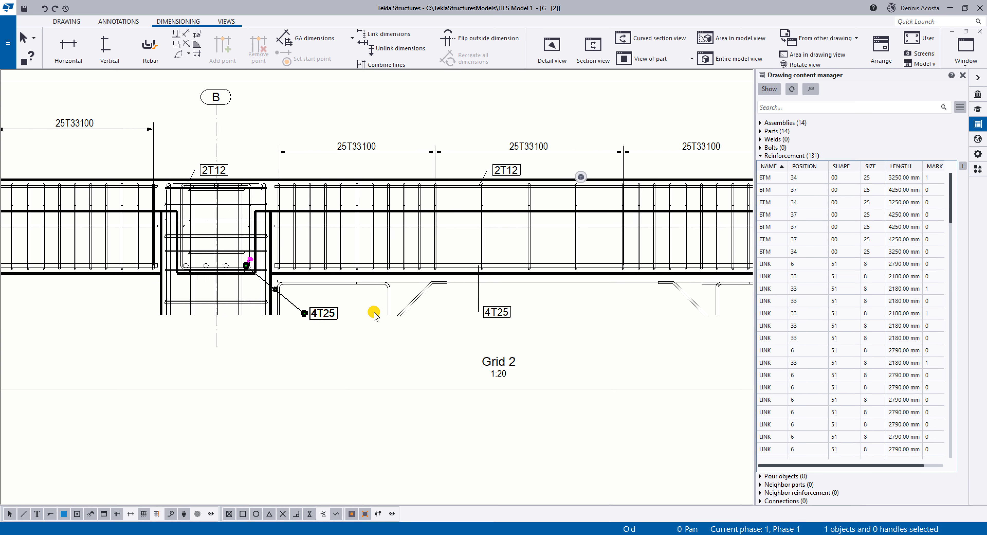
pyautogui.moveTo(520, 306); pyautogui.dragTo(492, 302, button='middle')
pyautogui.click(540, 325)
pyautogui.moveTo(530, 339); pyautogui.dragTo(609, 347, button='middle')
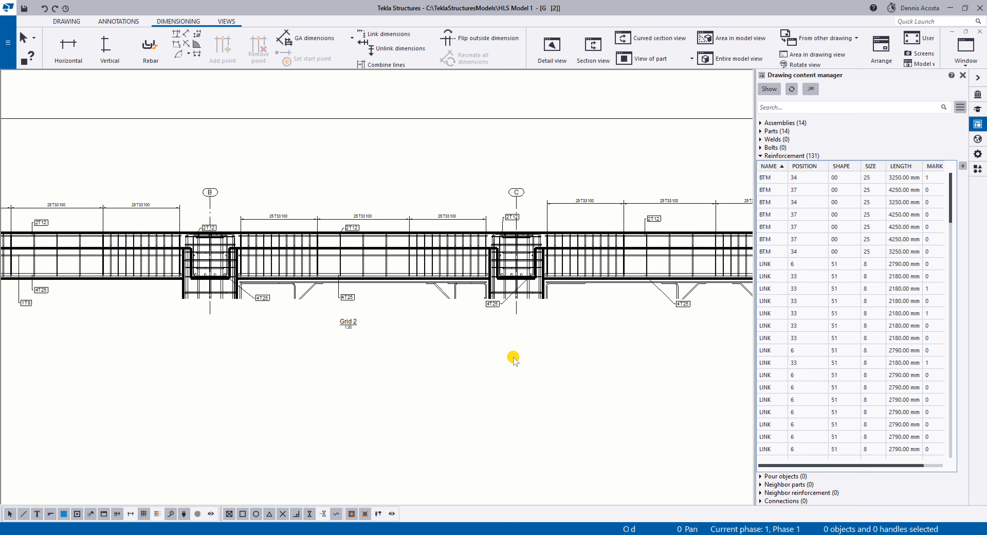
pyautogui.moveTo(526, 333); pyautogui.dragTo(444, 326, button='middle')
pyautogui.moveTo(690, 281); pyautogui.dragTo(347, 243, button='middle')
pyautogui.scroll(1, 347, 243)
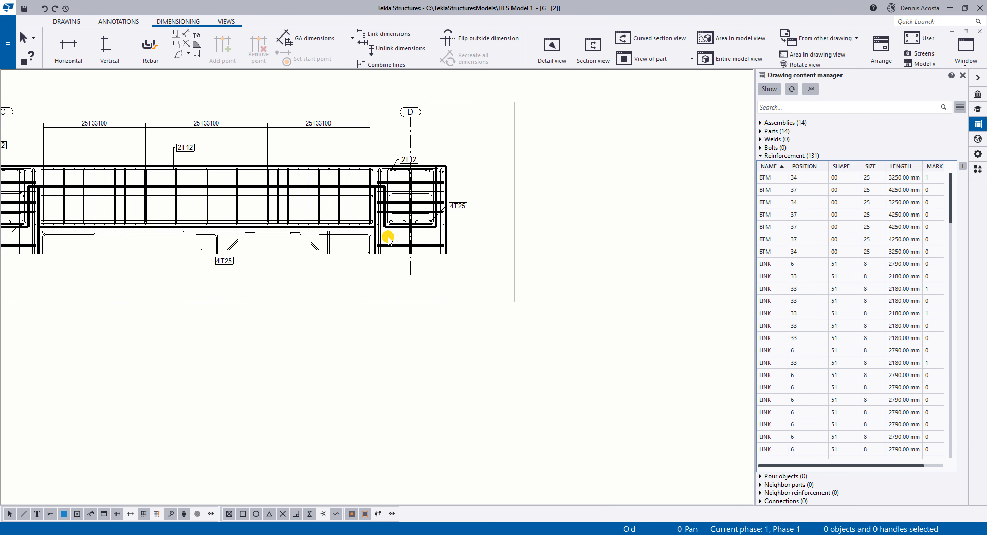
pyautogui.scroll(-4, 388, 237)
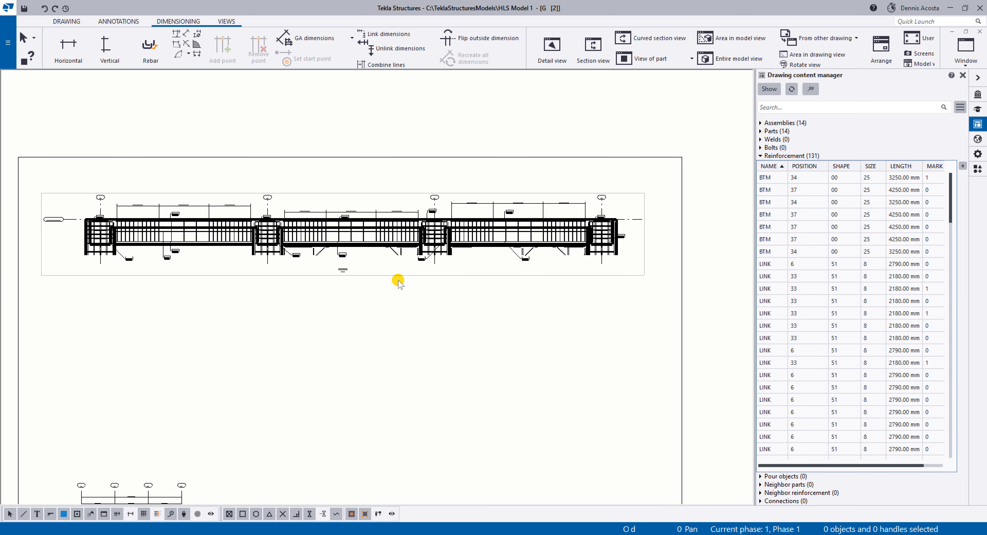
# Open the view properties of the Grid 2 view to check its filter settings.
pyautogui.click(399, 276)
pyautogui.moveTo(399, 276); pyautogui.dragTo(394, 267)
pyautogui.moveTo(313, 263); pyautogui.dragTo(494, 253, button='middle')
pyautogui.scroll(1, 348, 230)
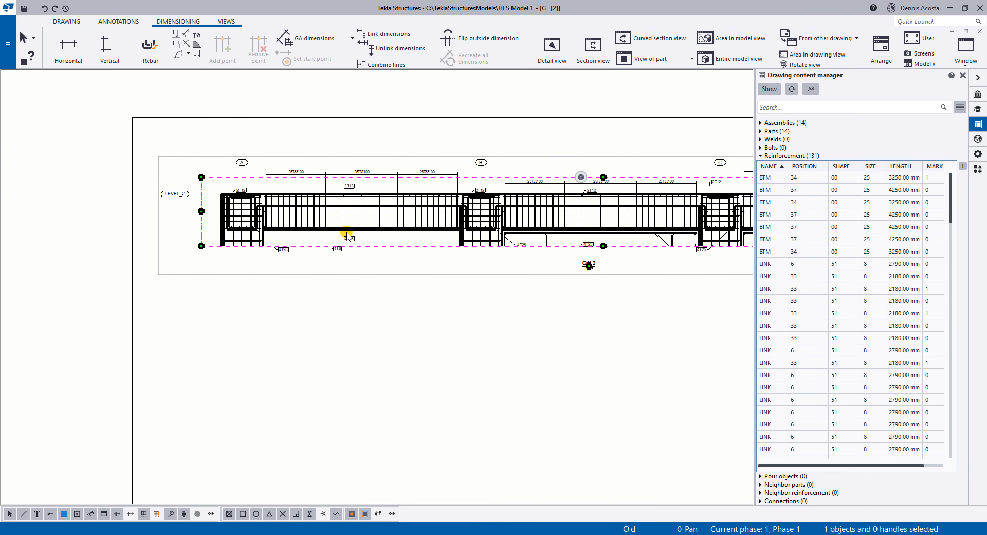
pyautogui.scroll(4, 346, 234)
pyautogui.moveTo(344, 332); pyautogui.dragTo(364, 373, button='middle')
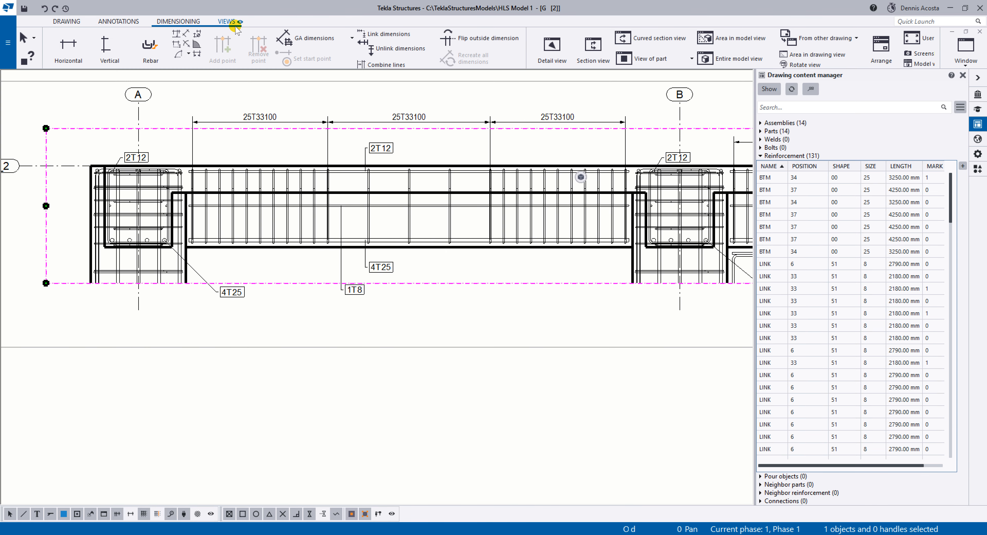
pyautogui.click(227, 22)
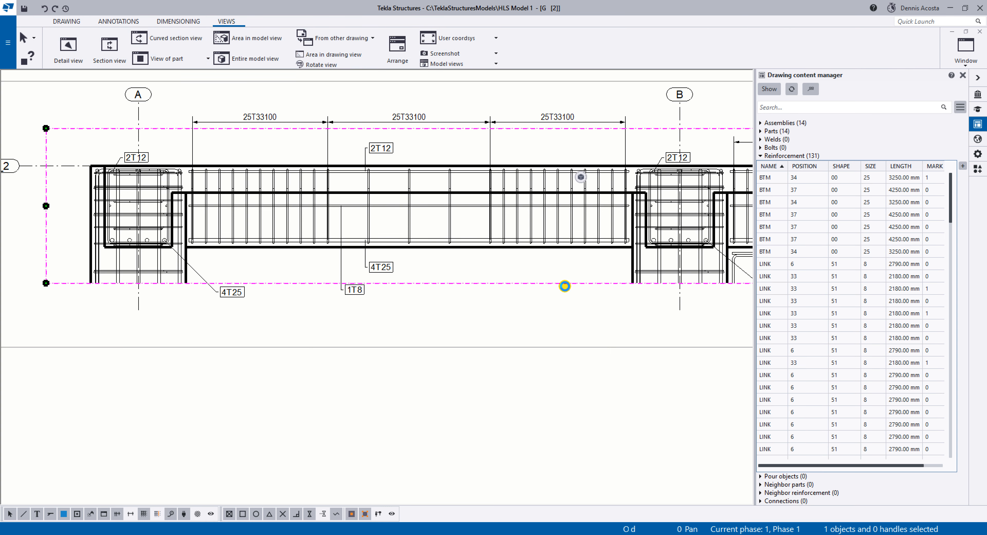
pyautogui.doubleClick(572, 273)
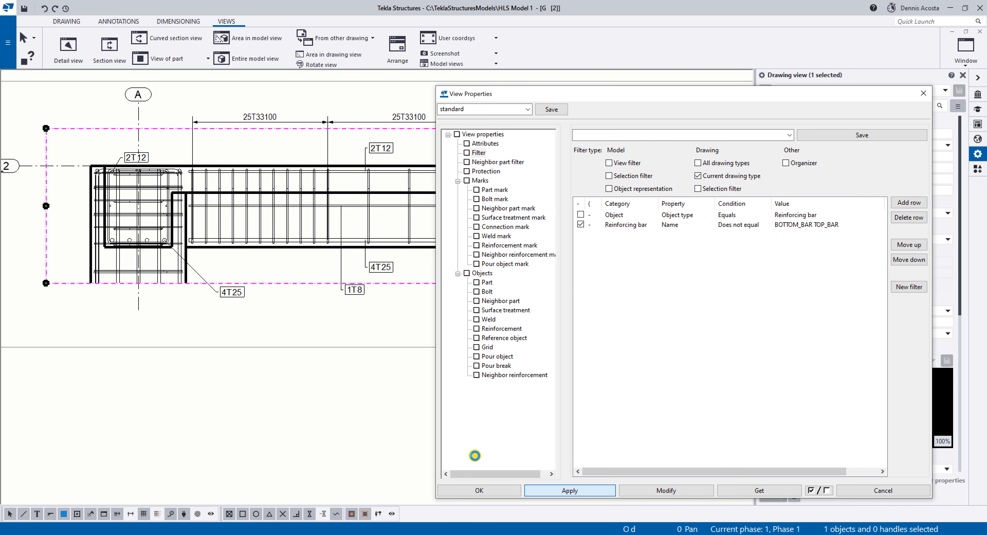
# Create section view A-A through the beam's stirrup zone near grid A and place it just below the Grid 2 view.
pyautogui.click(109, 56)
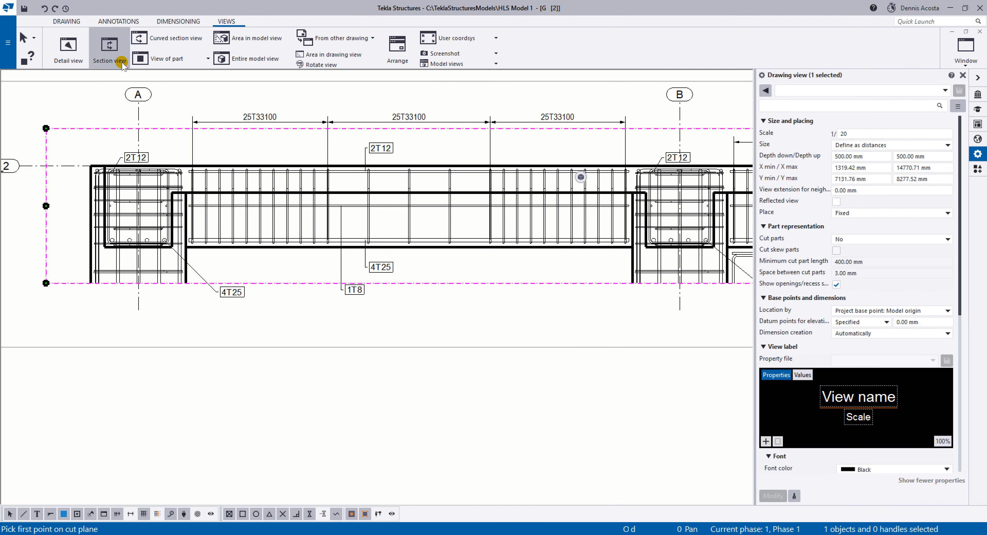
pyautogui.click(279, 246)
pyautogui.click(260, 145)
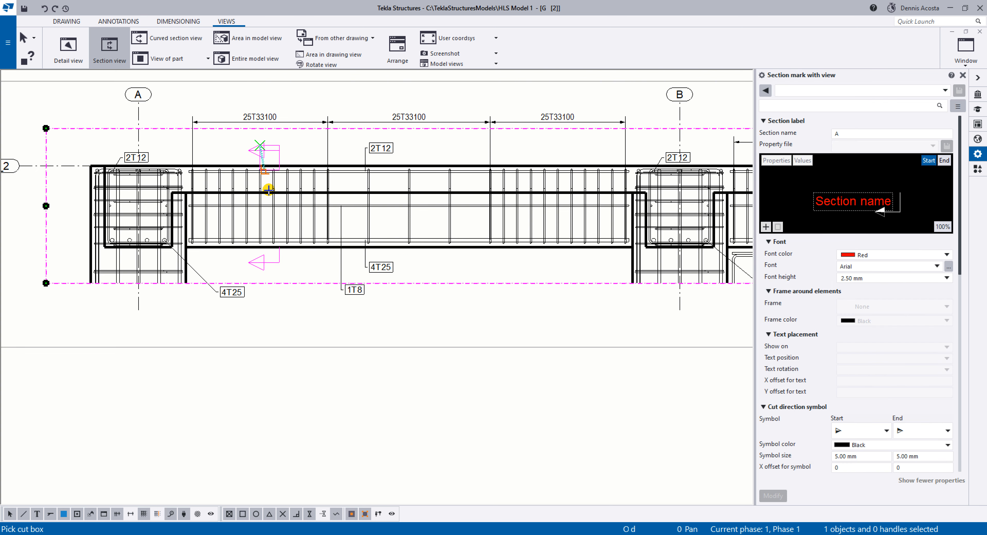
pyautogui.scroll(-2, 287, 318)
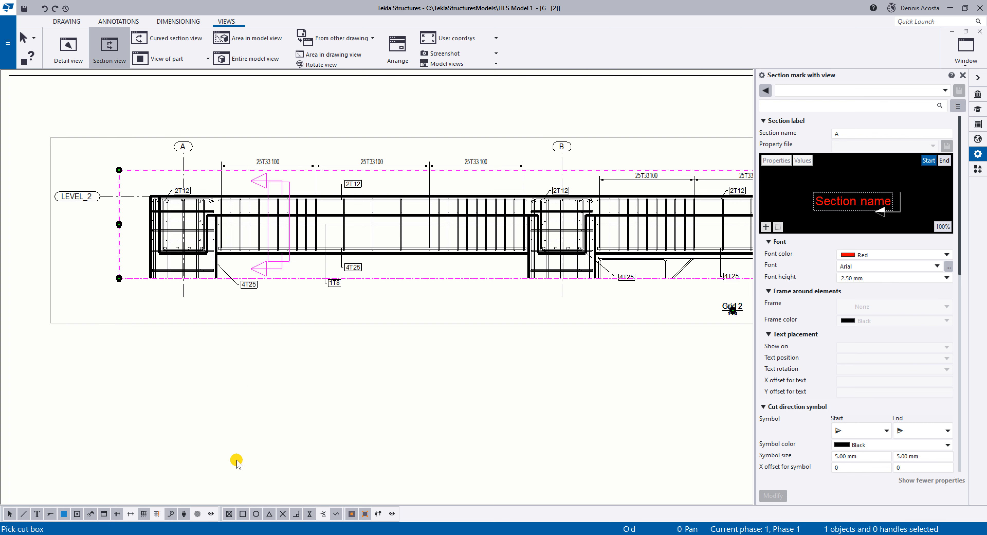
pyautogui.click(236, 460)
pyautogui.rightClick(326, 337)
pyautogui.click(347, 343)
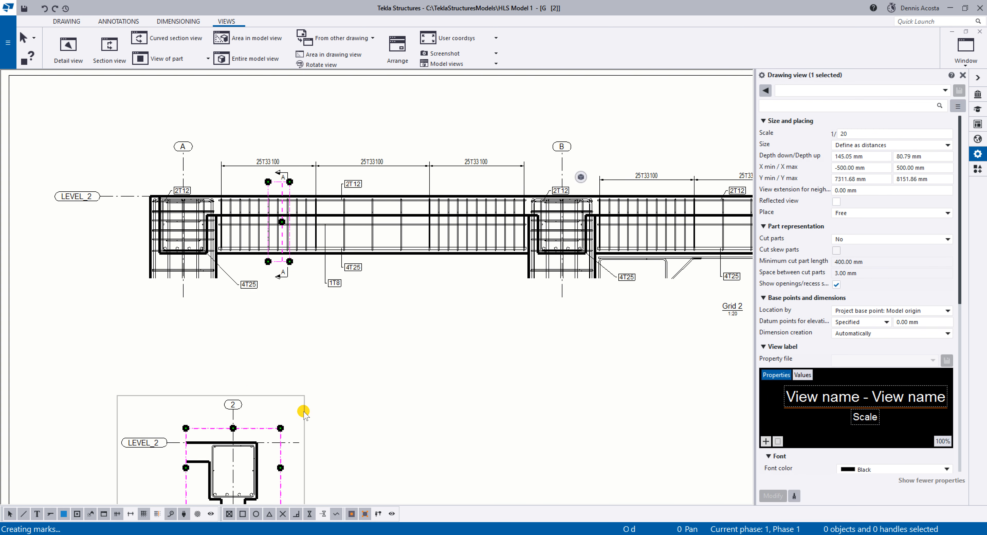
pyautogui.moveTo(302, 421); pyautogui.dragTo(298, 356)
# Update the drawing content list so that it shows only the objects of section view A-A.
pyautogui.scroll(4, 298, 357)
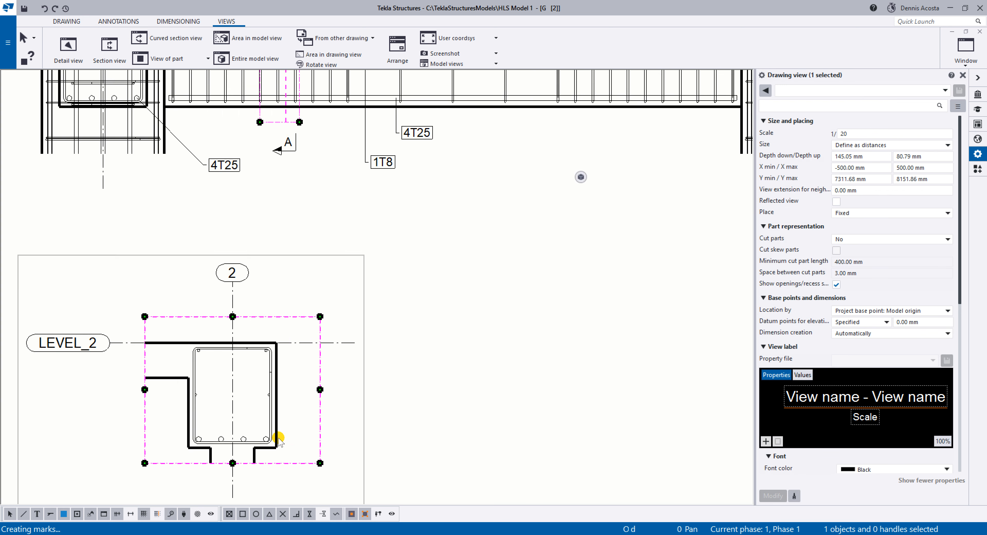
pyautogui.scroll(3, 409, 328)
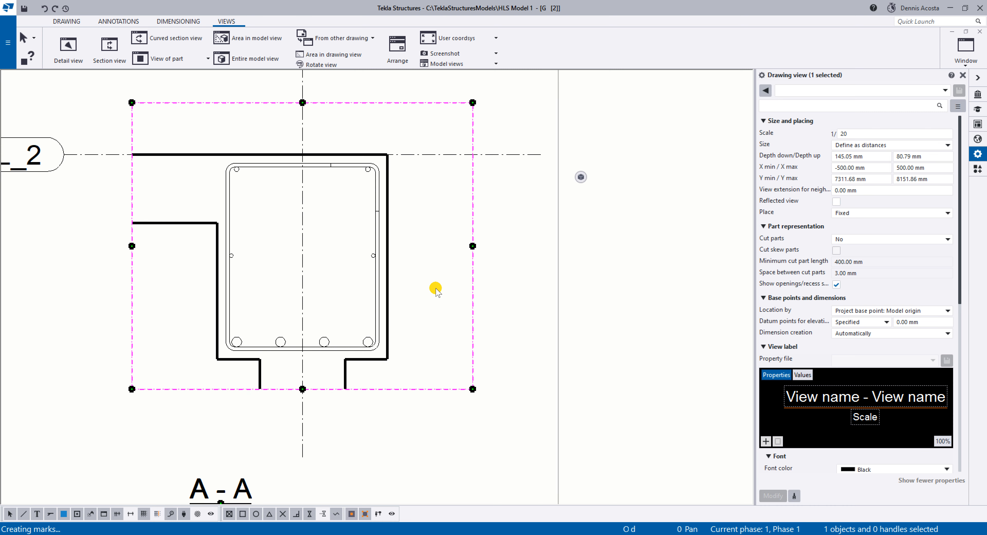
pyautogui.click(977, 124)
pyautogui.click(789, 89)
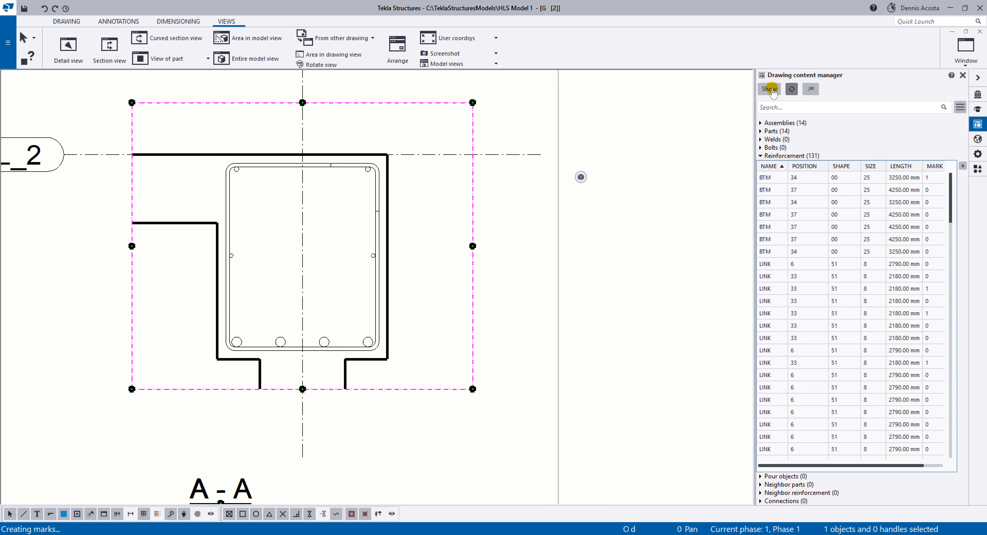
pyautogui.click(771, 91)
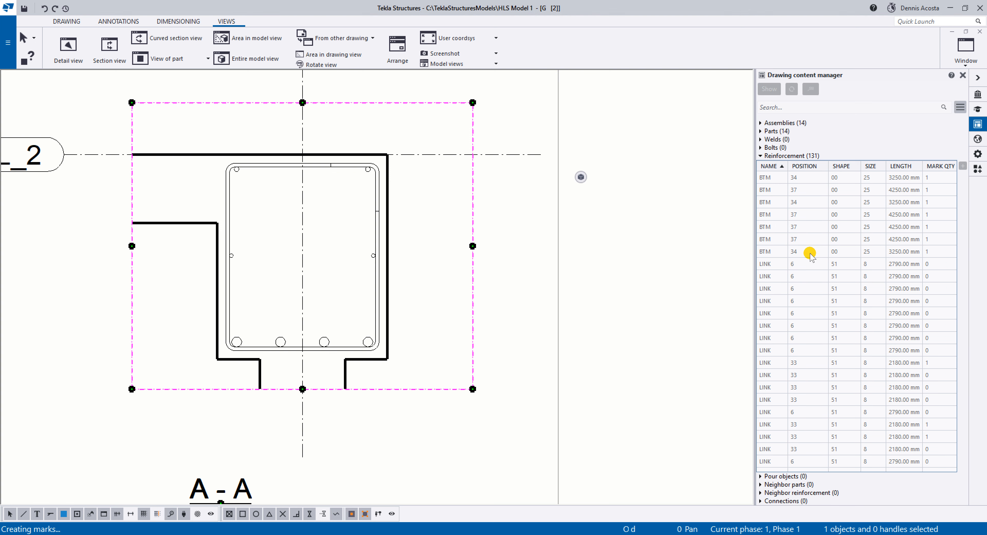
# Select all the BTM, LINK, SIDE and TOP bars of section A-A and add marks using the applied mark properties.
pyautogui.click(777, 201)
pyautogui.click(773, 180)
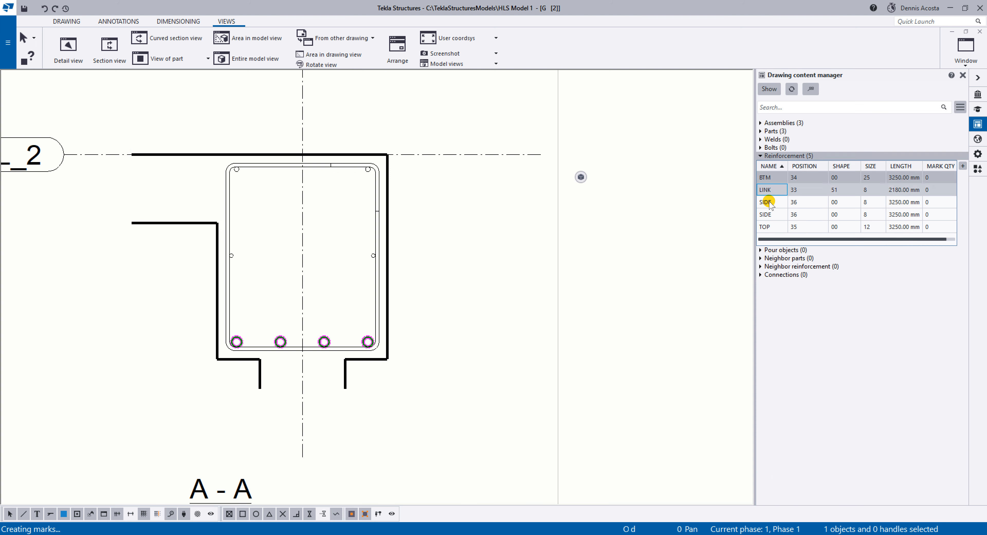
pyautogui.keyDown('shift'); pyautogui.click(767, 227); pyautogui.keyUp('shift')
pyautogui.rightClick(769, 203)
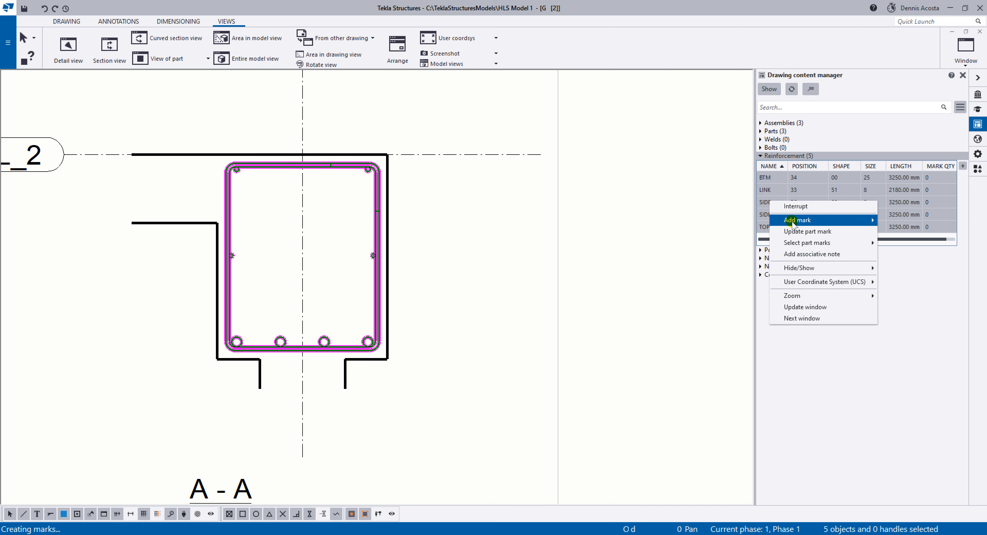
pyautogui.moveTo(843, 220)
pyautogui.click(917, 234)
pyautogui.click(533, 286)
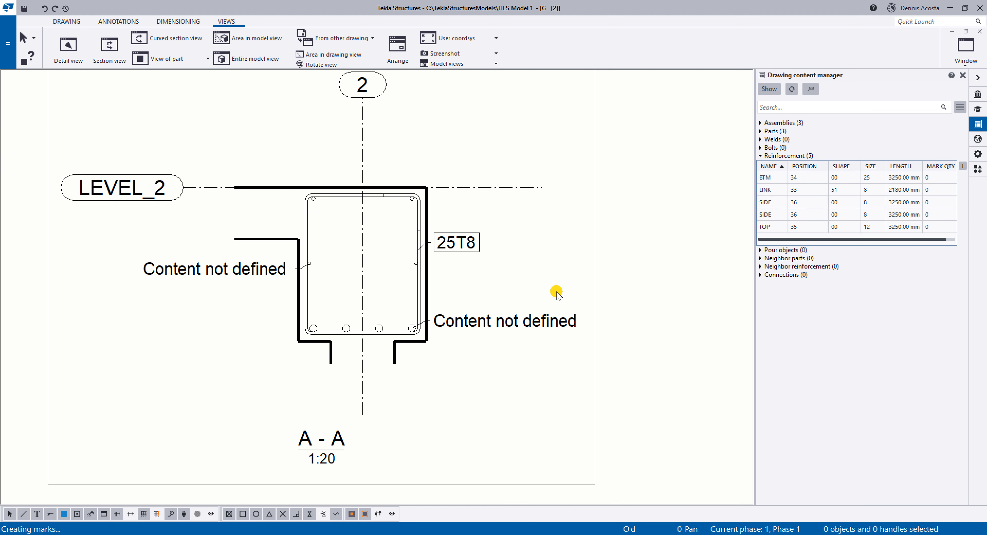
# Move the 25T8 link mark farther out with a horizontal leader and delete both "Content not defined" marks in section A-A.
pyautogui.click(502, 324)
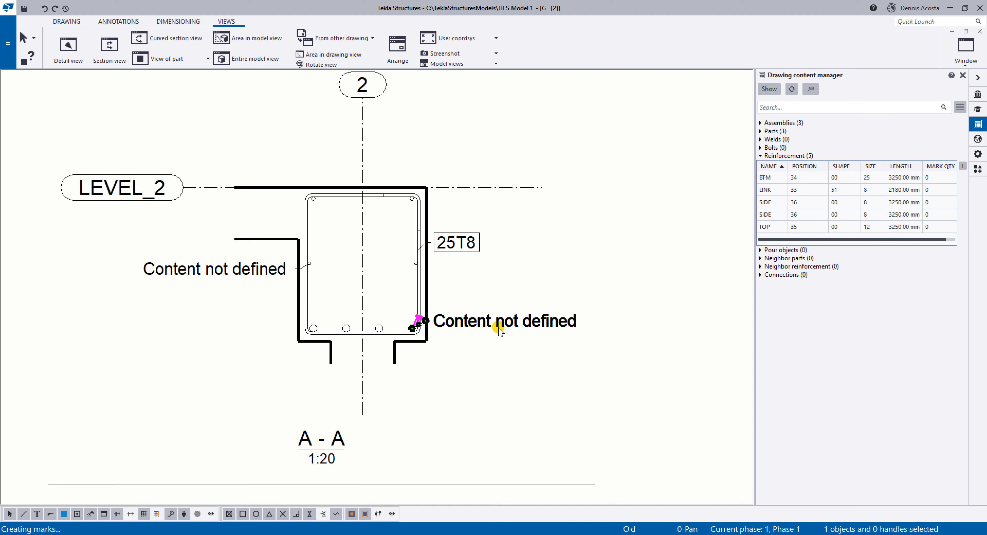
pyautogui.click(451, 246)
pyautogui.moveTo(450, 246); pyautogui.dragTo(488, 254)
pyautogui.click(521, 329)
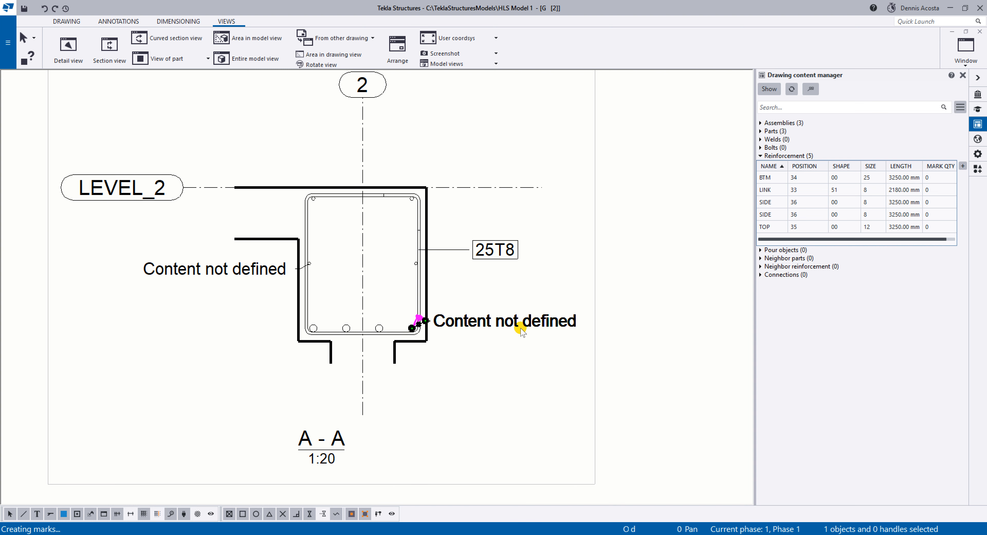
pyautogui.moveTo(486, 322); pyautogui.dragTo(503, 334)
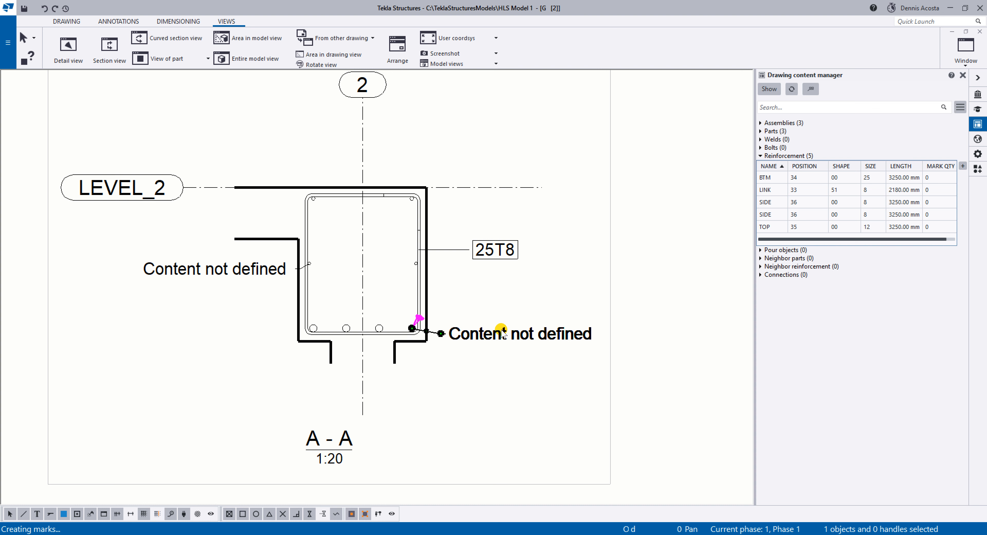
pyautogui.press('Delete')
pyautogui.click(243, 268)
pyautogui.press('Delete')
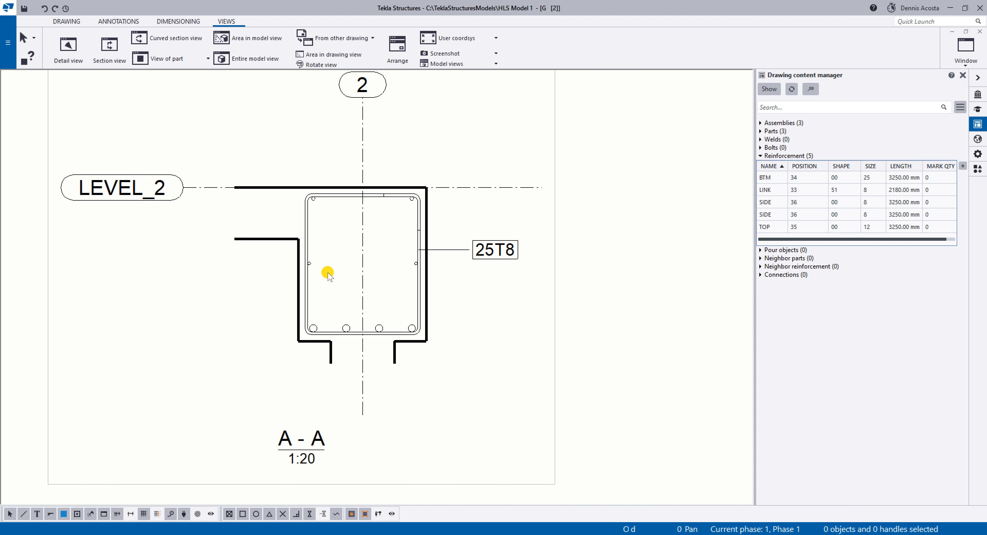
# Mark section A-A's TOP bars using the applied mark properties and move the 2T12 mark above the beam with a vertical leader.
pyautogui.click(317, 204)
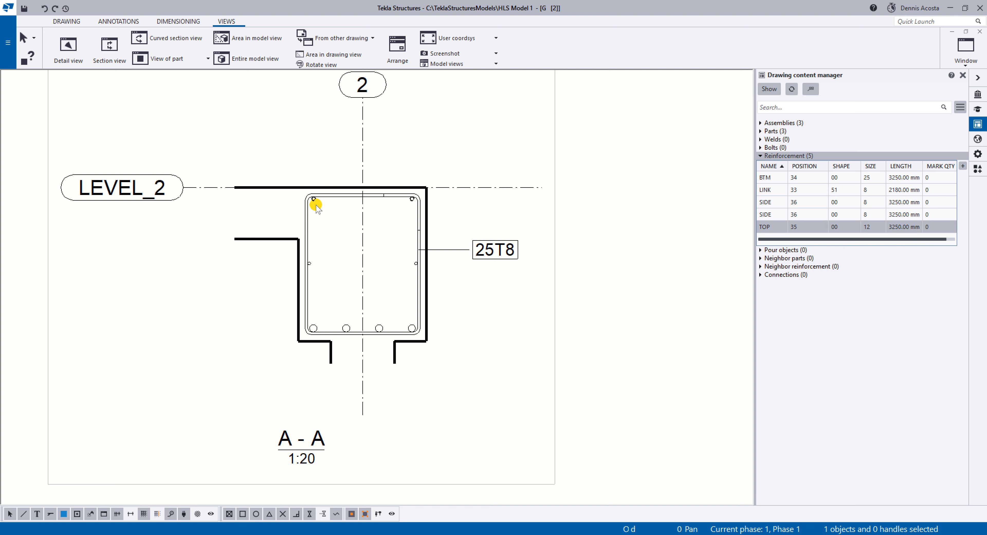
pyautogui.rightClick(866, 230)
pyautogui.moveTo(877, 278)
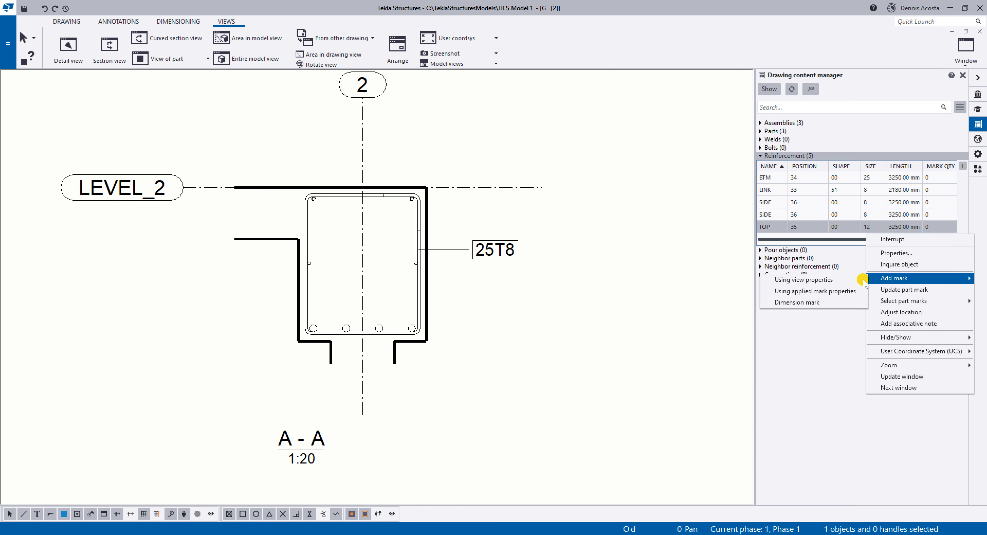
pyautogui.click(824, 291)
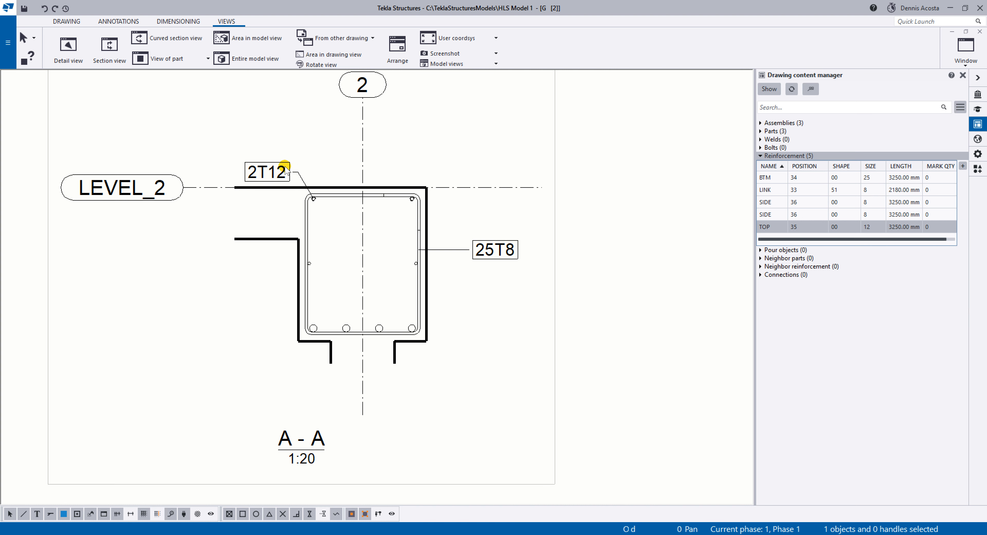
pyautogui.moveTo(285, 169); pyautogui.dragTo(301, 141)
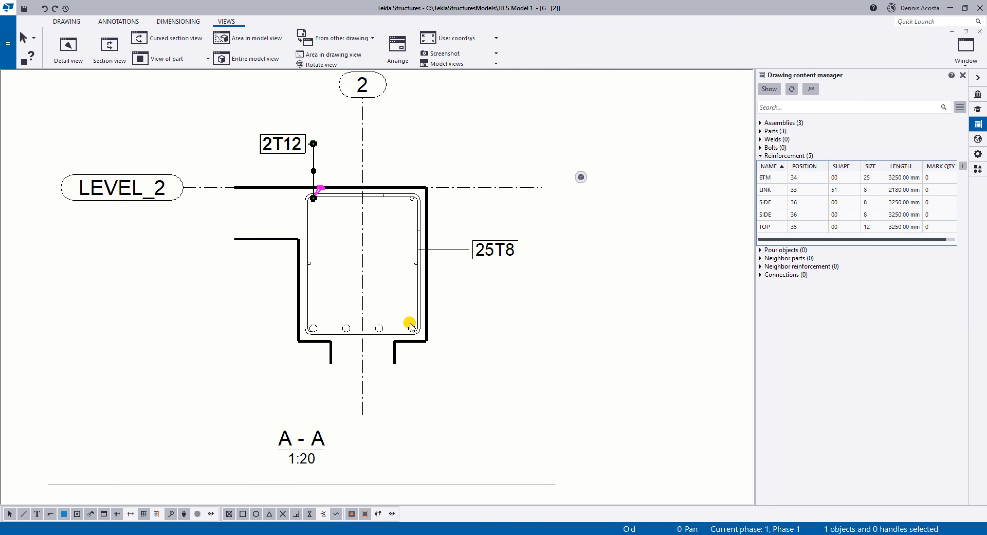
# Mark section A-A's bottom bars using the applied mark properties and place the 4T25 mark below the beam with a vertical leader.
pyautogui.rightClick(382, 328)
pyautogui.moveTo(441, 373)
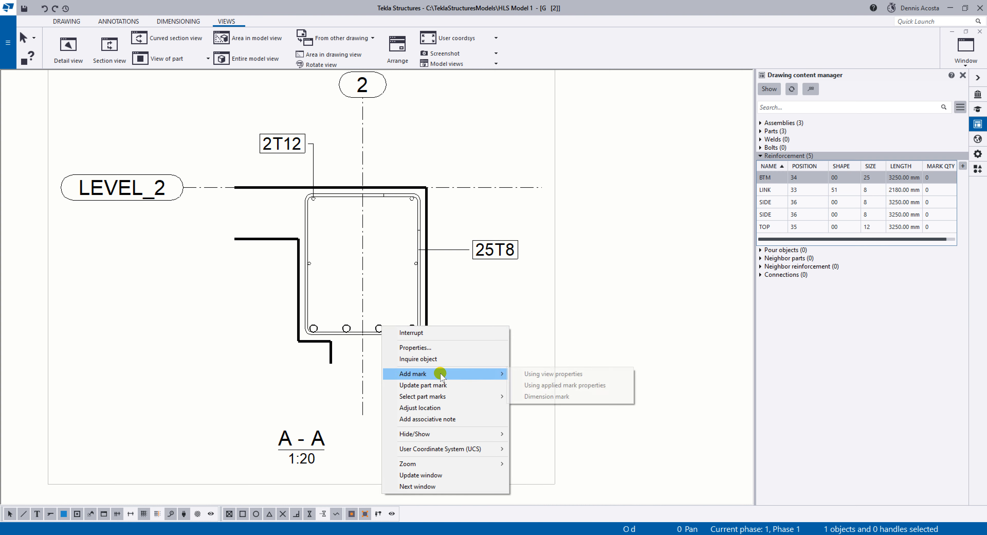
pyautogui.click(538, 385)
pyautogui.moveTo(453, 383); pyautogui.dragTo(448, 379)
# Create section view B-B through the first beam span near grid B and place it beside section A-A.
pyautogui.scroll(-5, 580, 359)
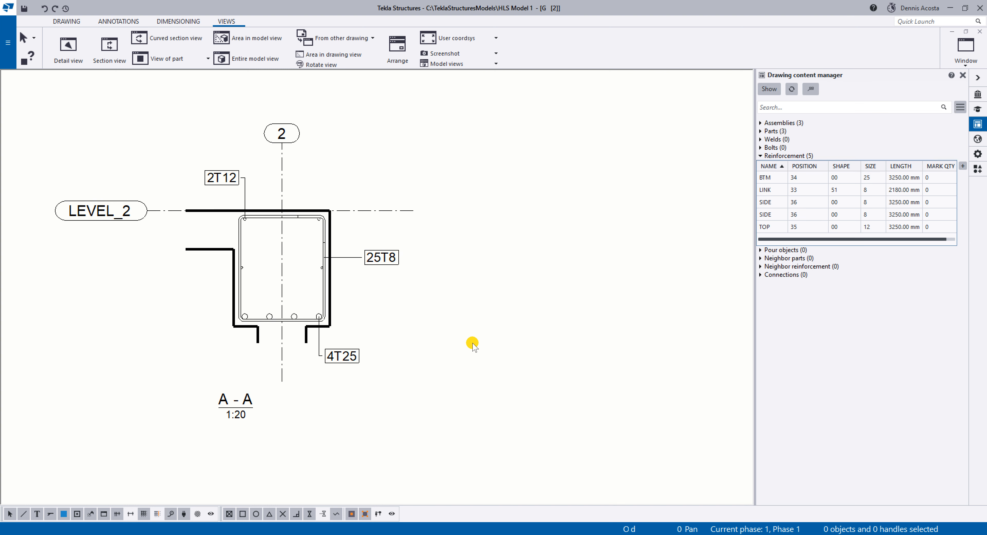
pyautogui.scroll(-2, 488, 321)
pyautogui.moveTo(484, 314)
pyautogui.mouseDown(button='middle')
pyautogui.moveTo(439, 337)
pyautogui.moveTo(390, 345)
pyautogui.mouseUp(button='middle')
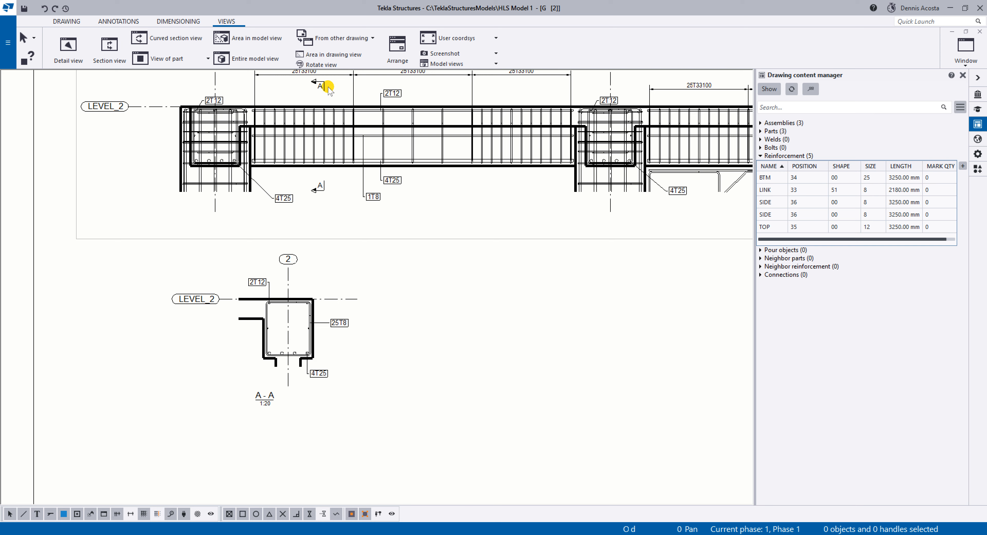
pyautogui.moveTo(486, 207); pyautogui.dragTo(388, 254, button='middle')
pyautogui.scroll(1, 473, 221)
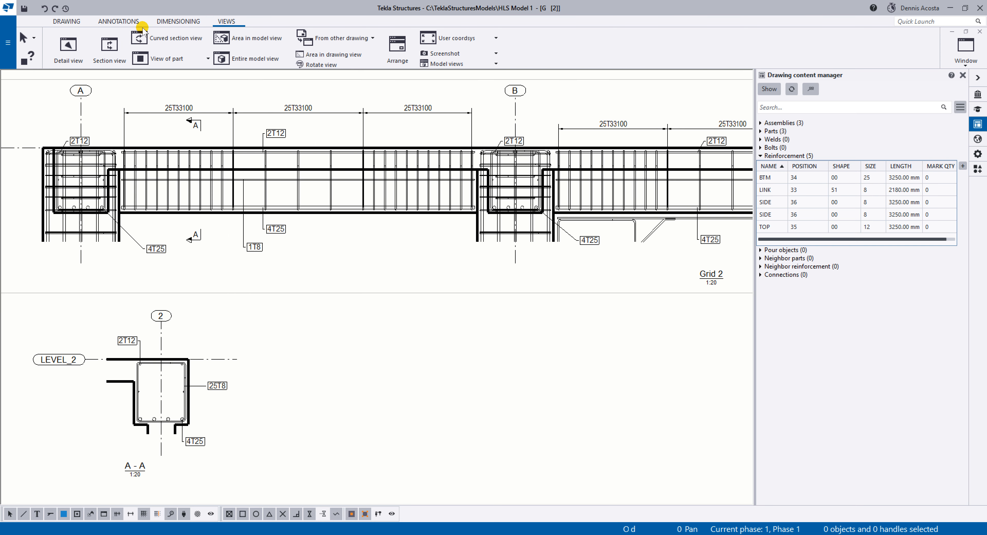
pyautogui.click(109, 47)
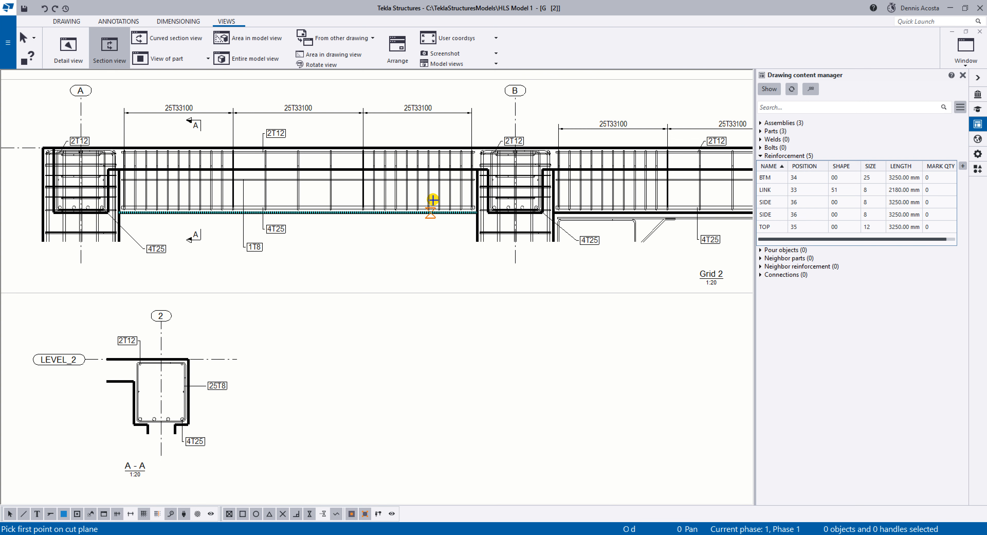
pyautogui.click(408, 226)
pyautogui.click(407, 134)
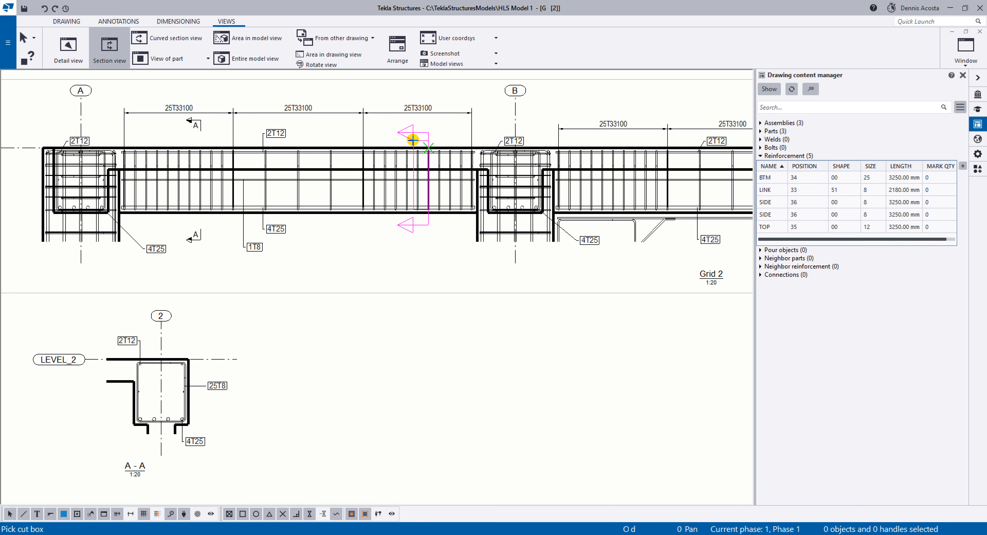
pyautogui.click(441, 232)
pyautogui.scroll(-2, 425, 274)
pyautogui.click(410, 304)
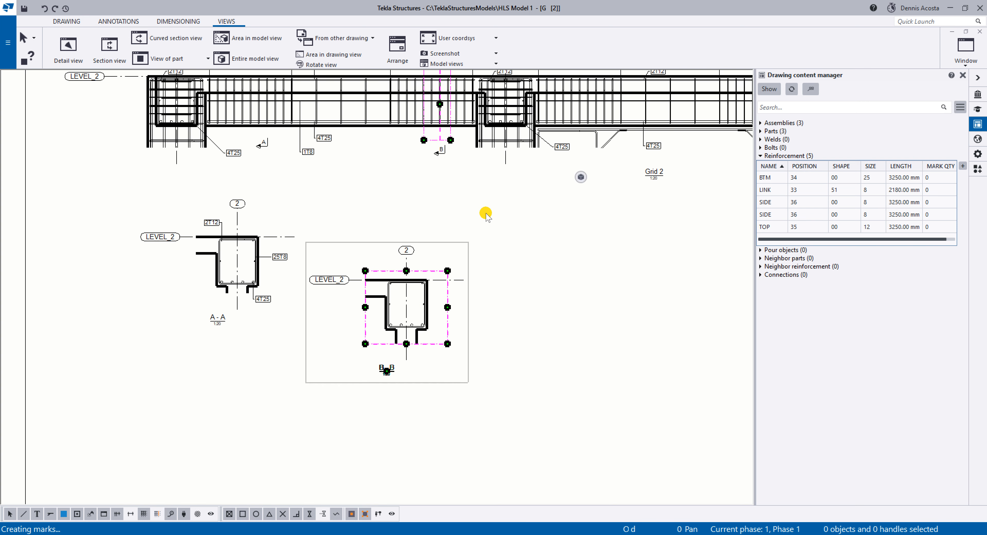
pyautogui.scroll(3, 469, 271)
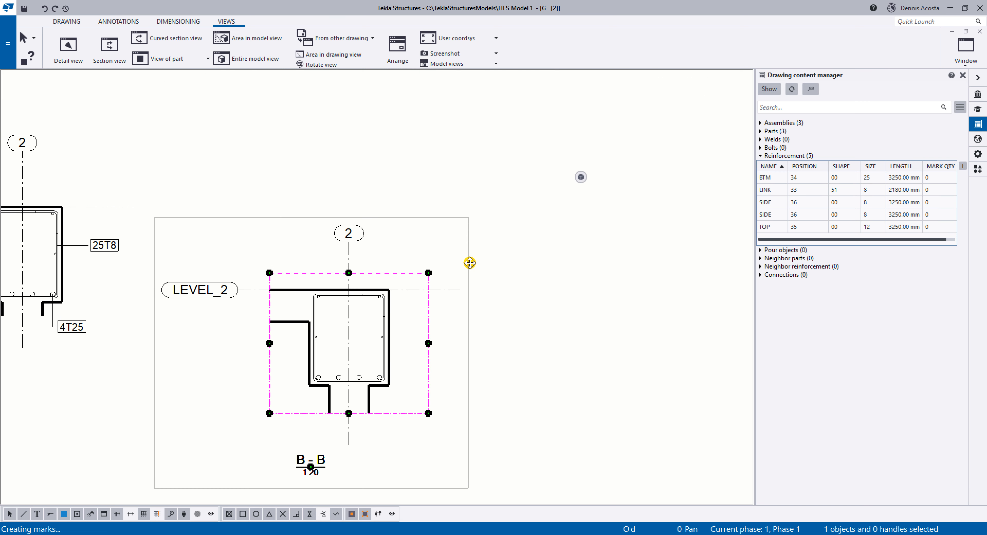
pyautogui.moveTo(469, 263); pyautogui.dragTo(470, 235, button='middle')
# Load the REBARMARK reinforcement mark settings into section B-B's view properties and modify the view.
pyautogui.scroll(5, 412, 271)
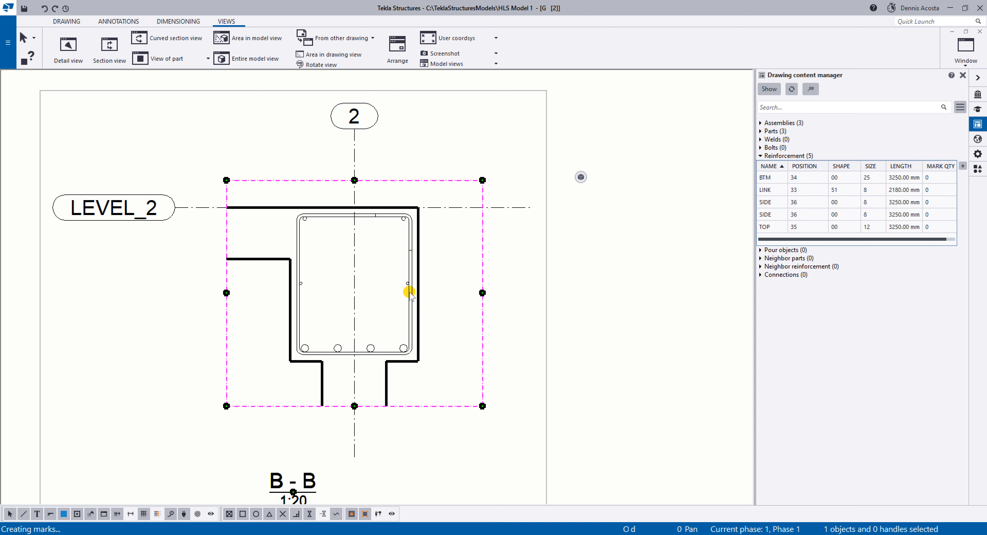
pyautogui.doubleClick(547, 294)
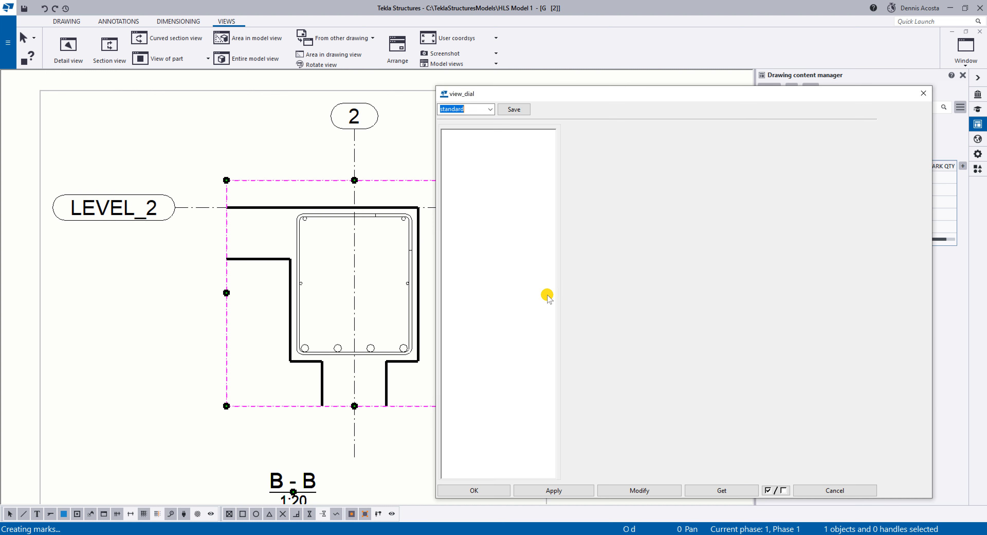
pyautogui.moveTo(357, 295); pyautogui.dragTo(281, 293, button='middle')
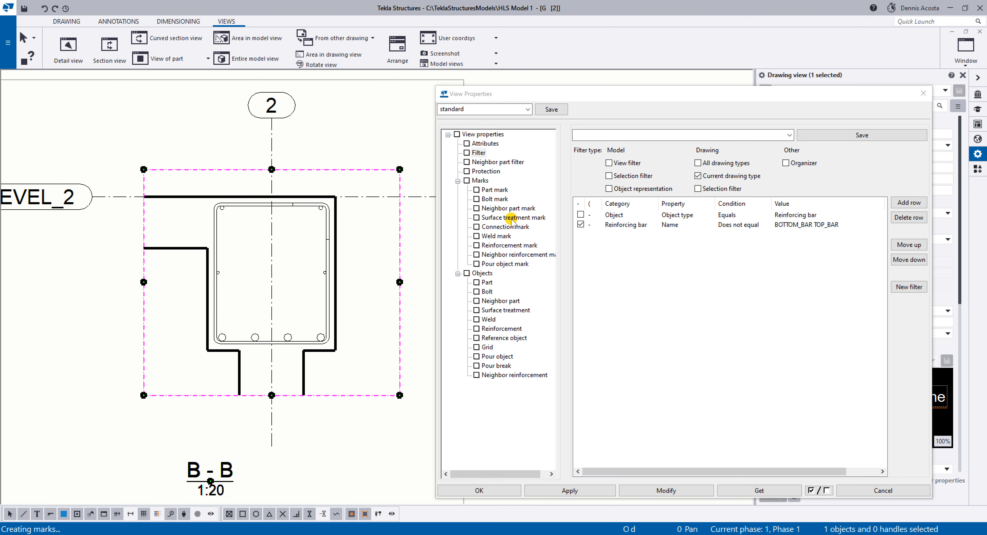
pyautogui.click(524, 247)
pyautogui.click(763, 134)
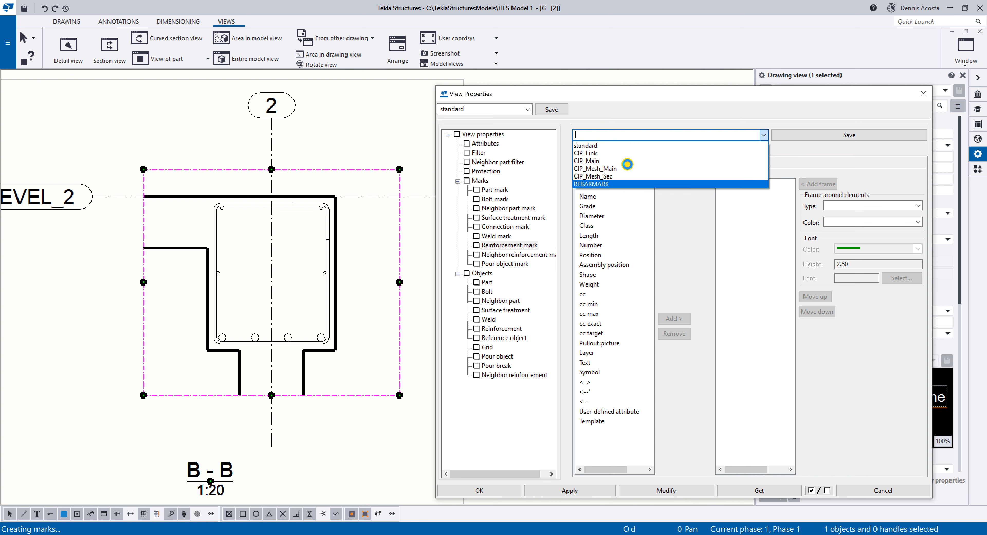
pyautogui.click(627, 164)
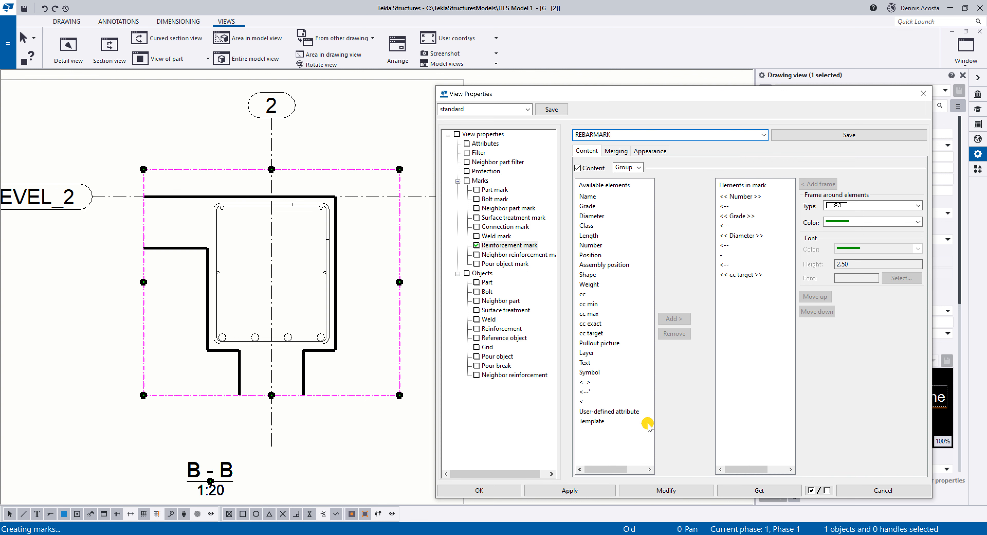
pyautogui.click(667, 490)
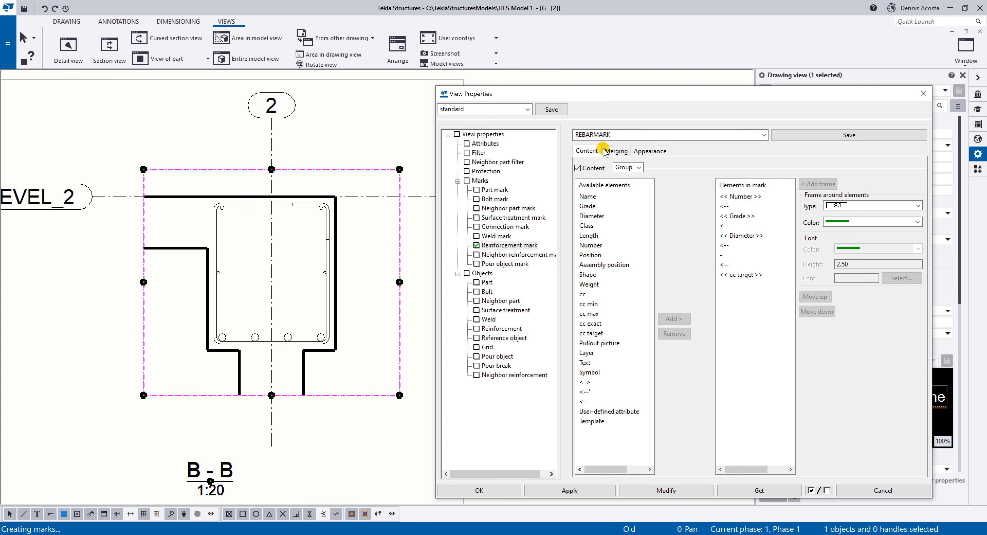
# View the Single mark content, then load the CIP_Main reinforcement mark settings for section B-B and apply them to the view.
pyautogui.click(623, 166)
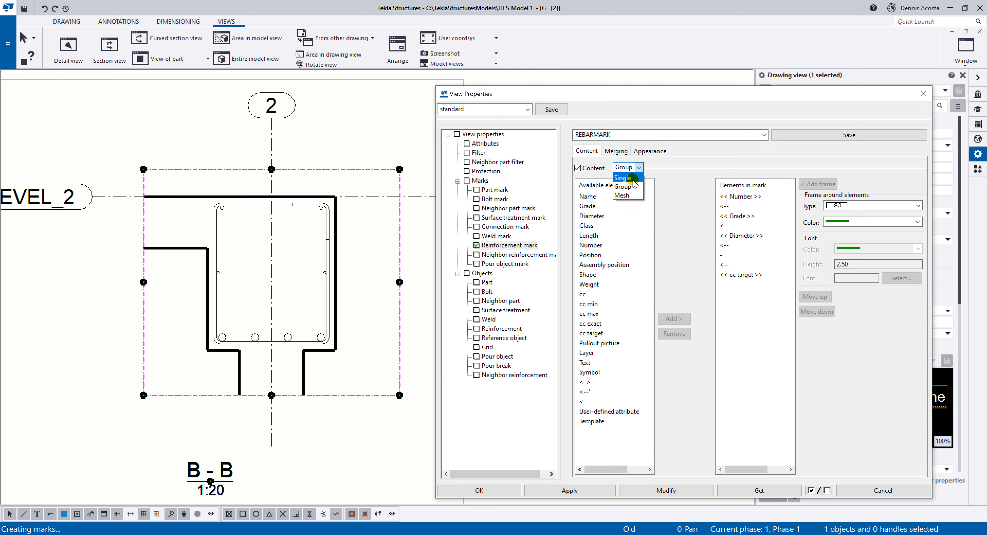
pyautogui.click(632, 179)
pyautogui.click(667, 135)
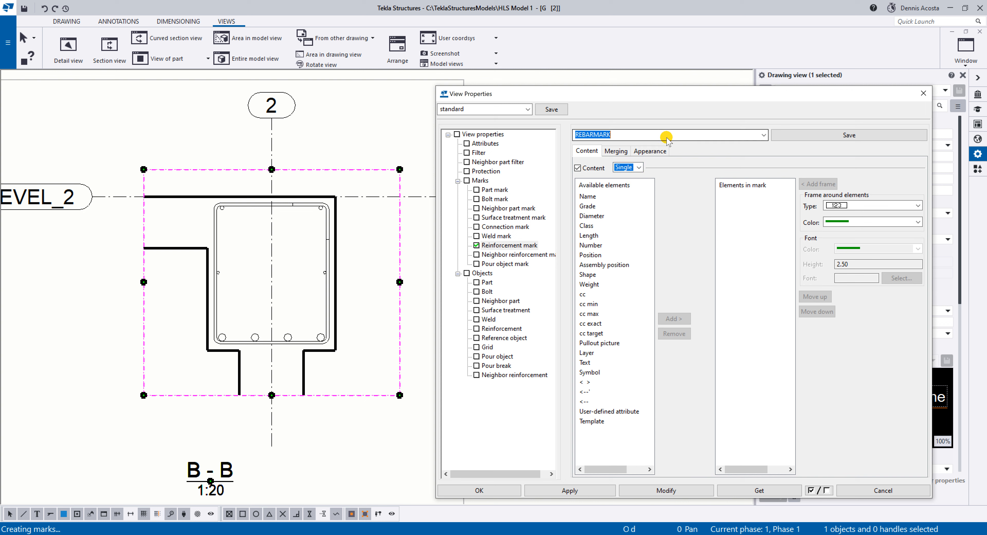
pyautogui.click(762, 135)
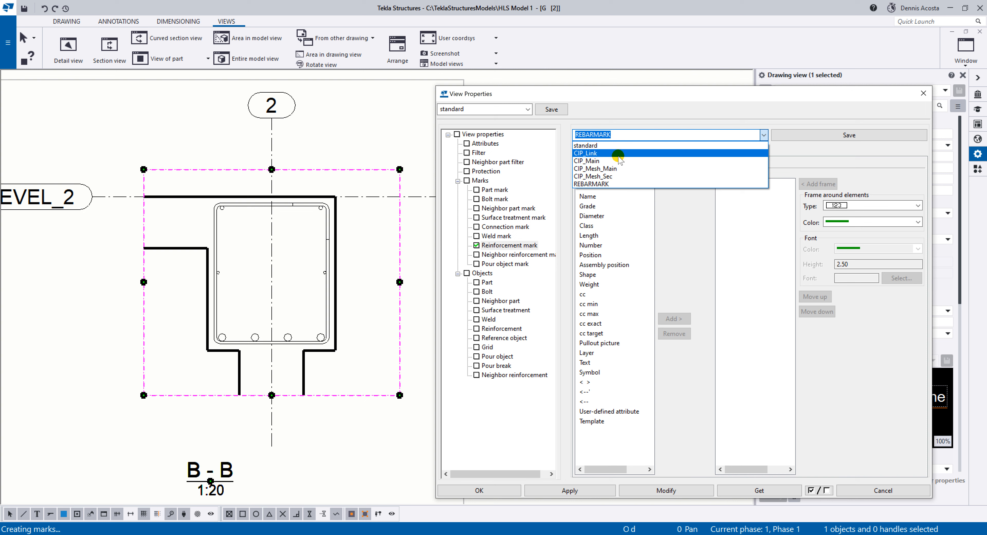
pyautogui.press('Return')
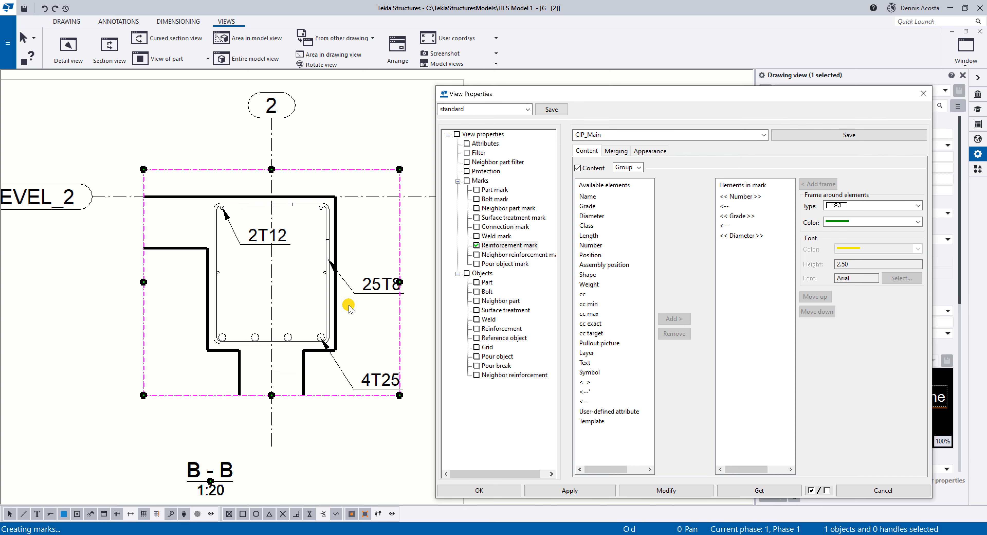
# Place section B-B's 2T12 mark above the beam, 25T8 beside it and 4T25 below with straight leaders, and finish with the view properties.
pyautogui.click(249, 240)
pyautogui.moveTo(238, 237); pyautogui.dragTo(218, 163)
pyautogui.moveTo(345, 285); pyautogui.dragTo(360, 252)
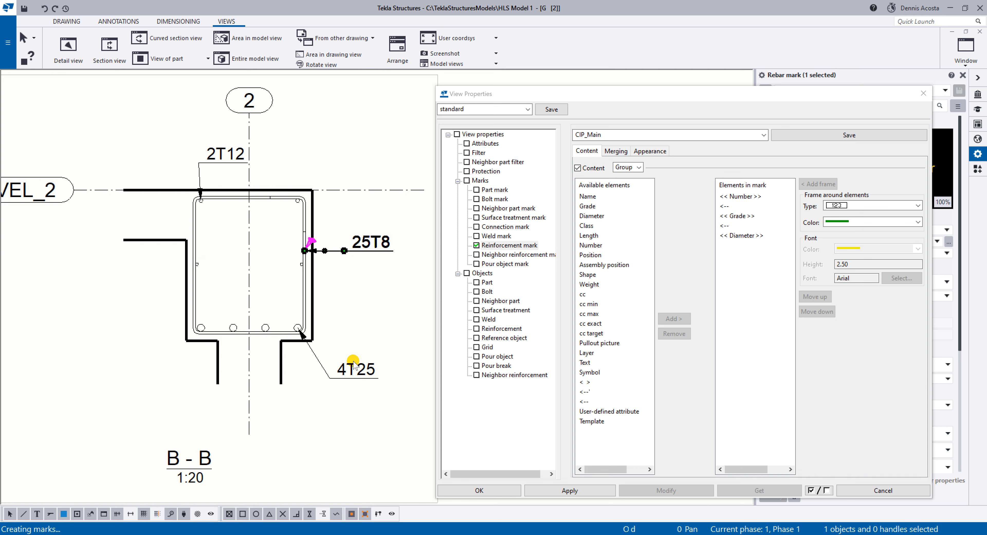
pyautogui.moveTo(354, 366); pyautogui.dragTo(334, 388)
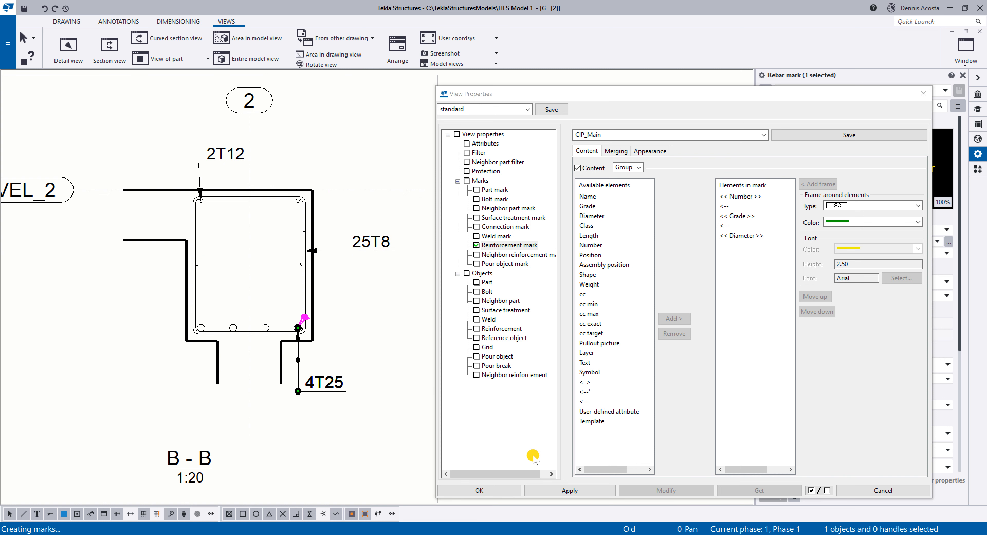
pyautogui.click(551, 490)
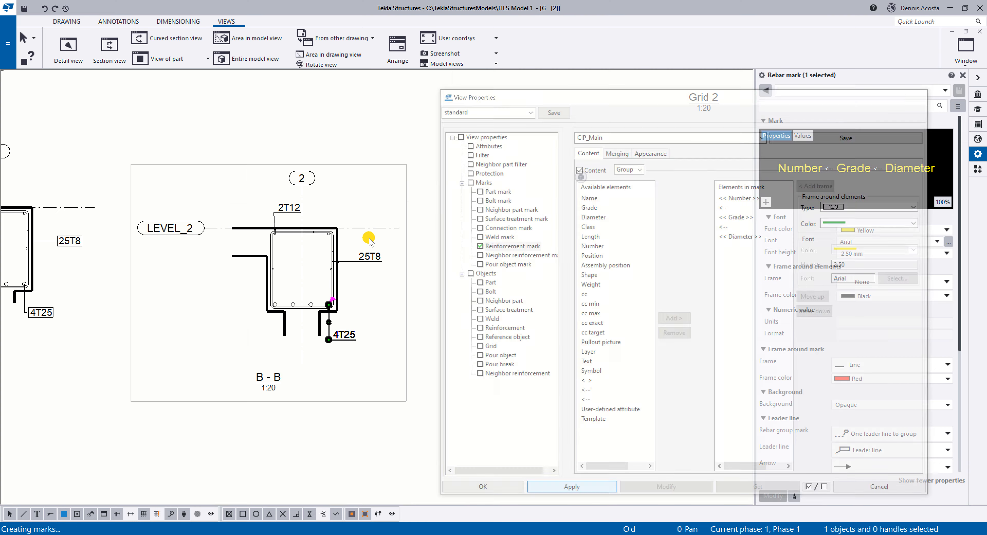
# Create section view C-C through the second beam span near grid C, looking toward grid B, and place it beside section B-B.
pyautogui.scroll(-3, 442, 218)
pyautogui.scroll(5, 442, 219)
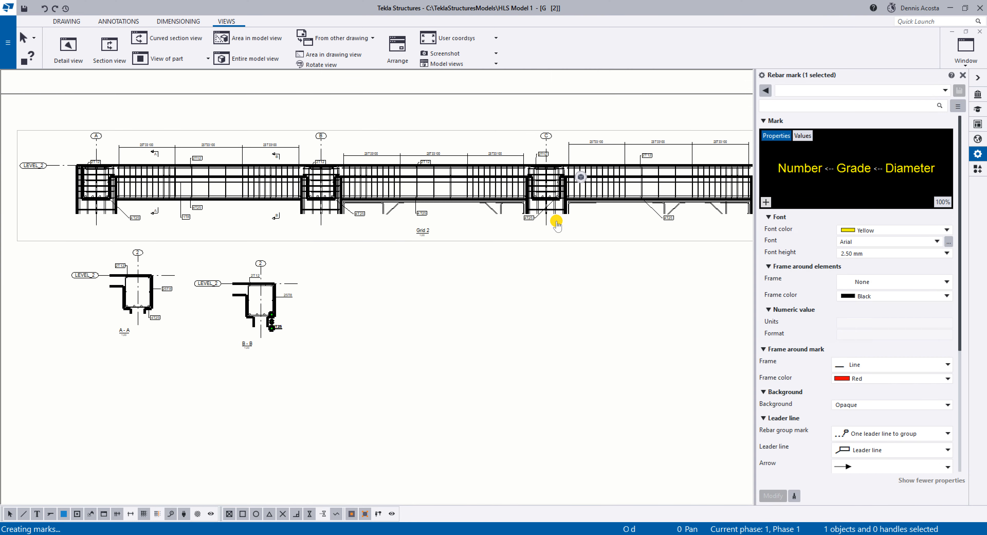
pyautogui.scroll(3, 397, 226)
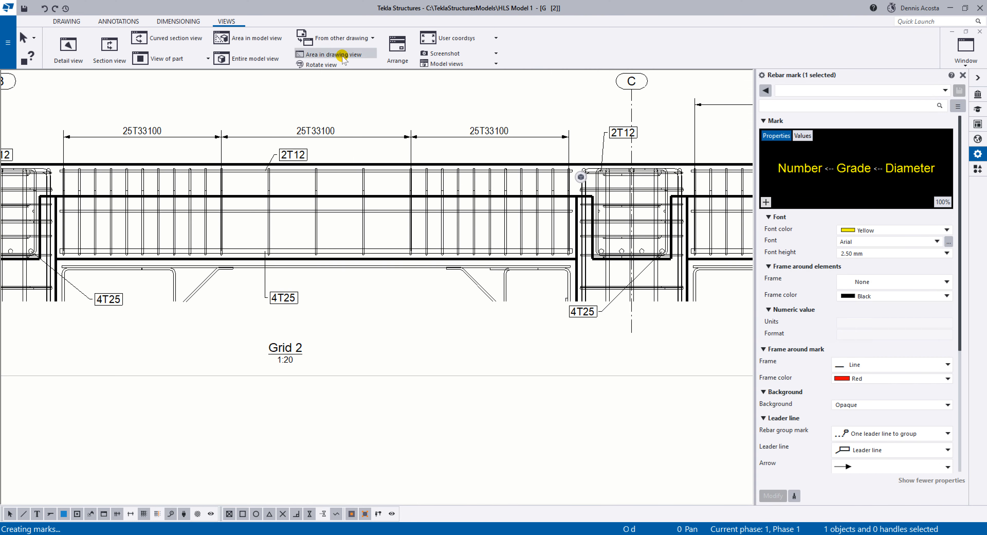
pyautogui.click(109, 48)
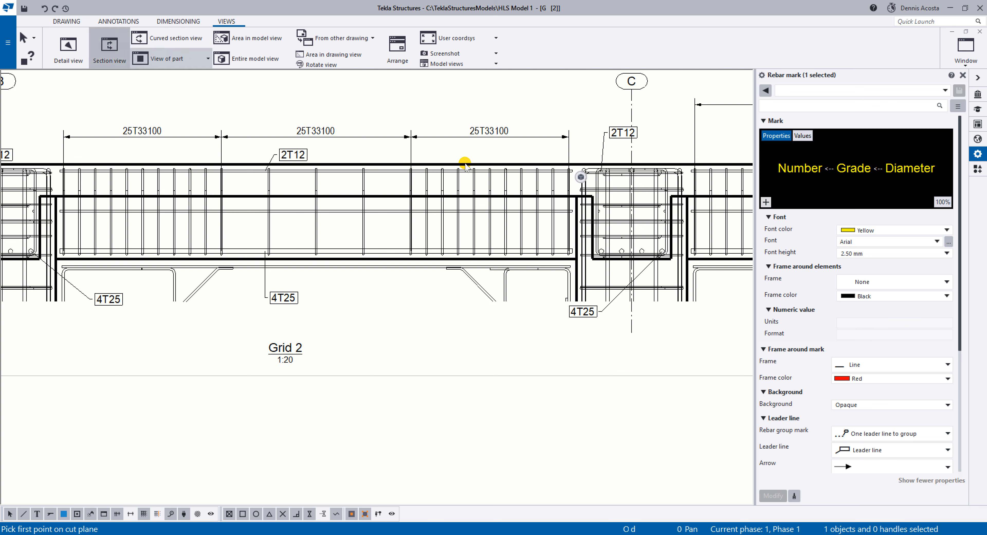
pyautogui.click(495, 164)
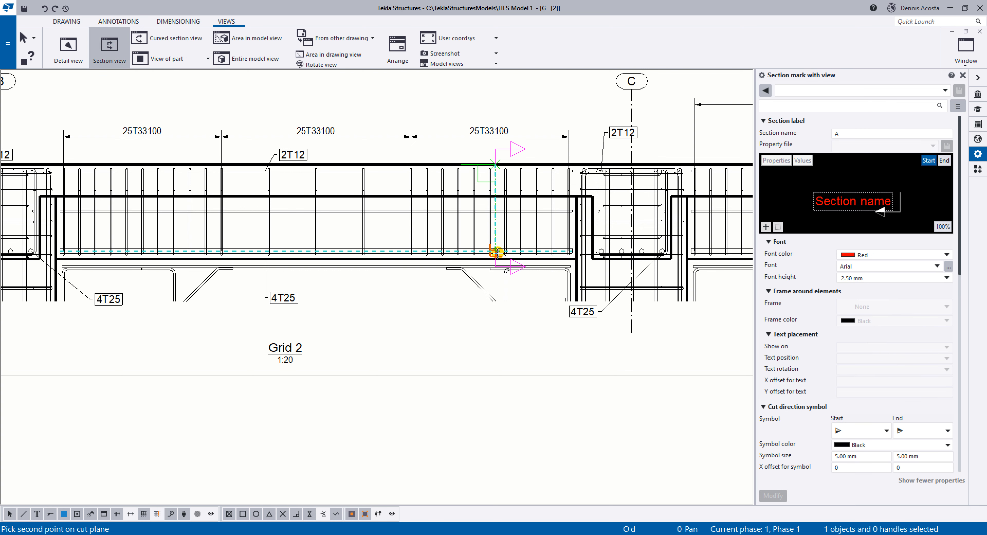
pyautogui.click(496, 265)
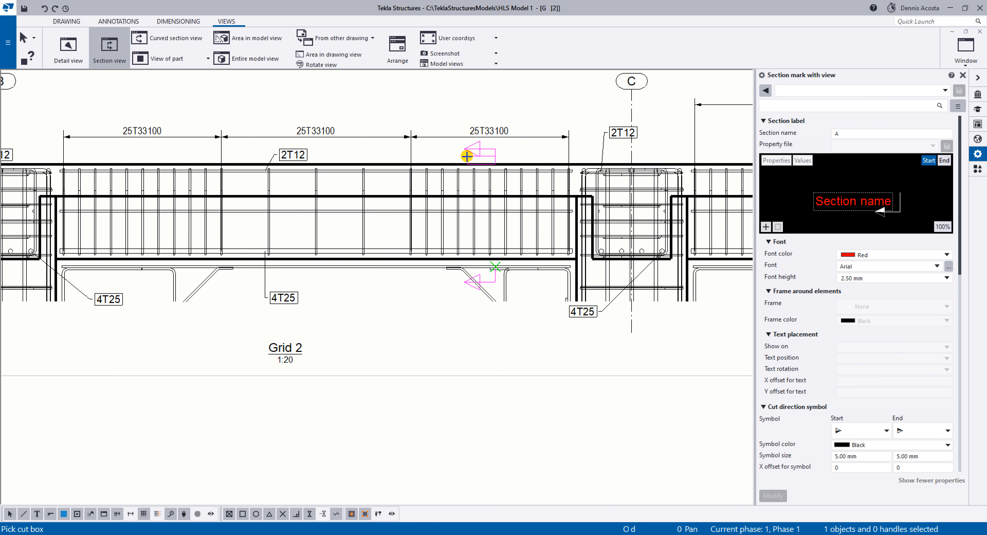
pyautogui.click(454, 151)
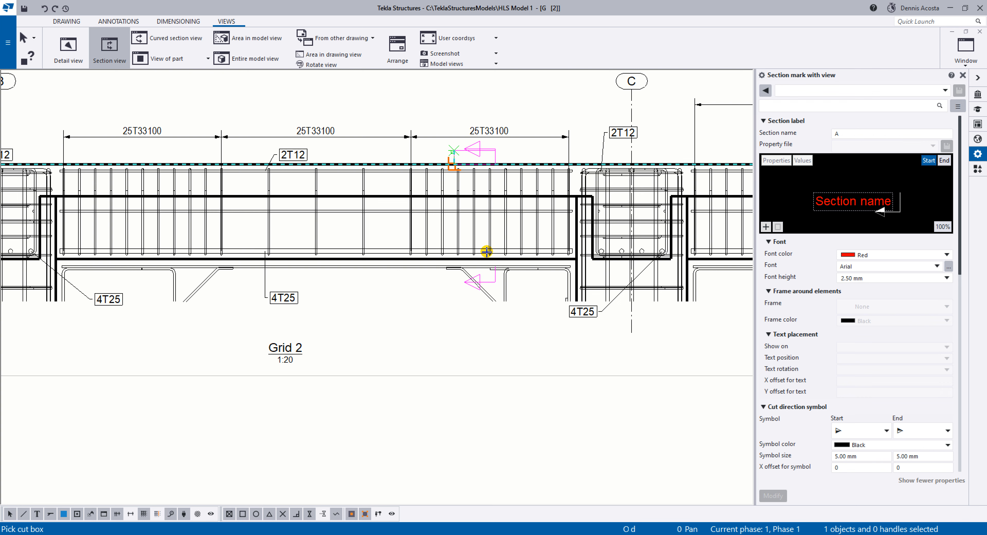
pyautogui.click(525, 344)
pyautogui.scroll(-2, 523, 344)
pyautogui.moveTo(478, 352); pyautogui.dragTo(510, 152, button='middle')
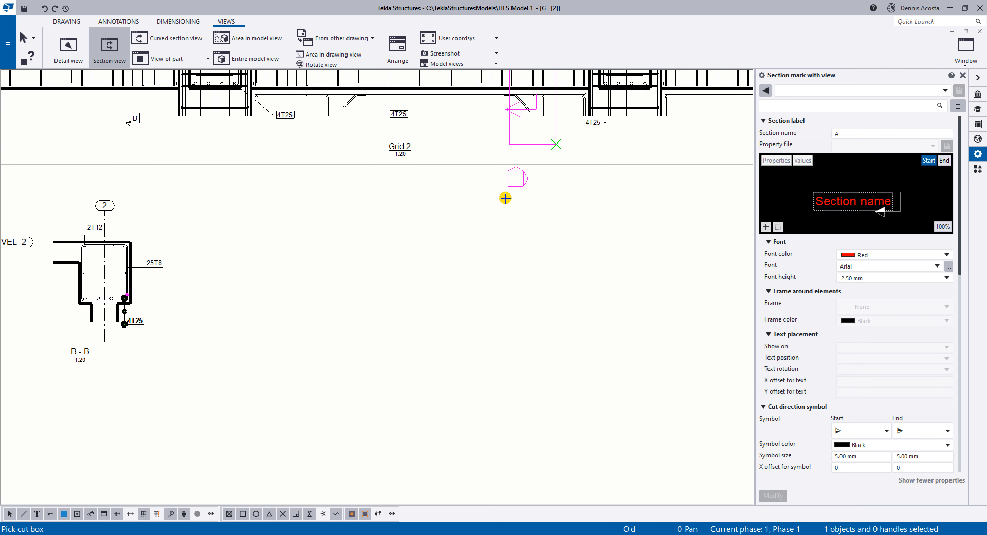
pyautogui.click(391, 321)
pyautogui.rightClick(513, 229)
pyautogui.click(521, 237)
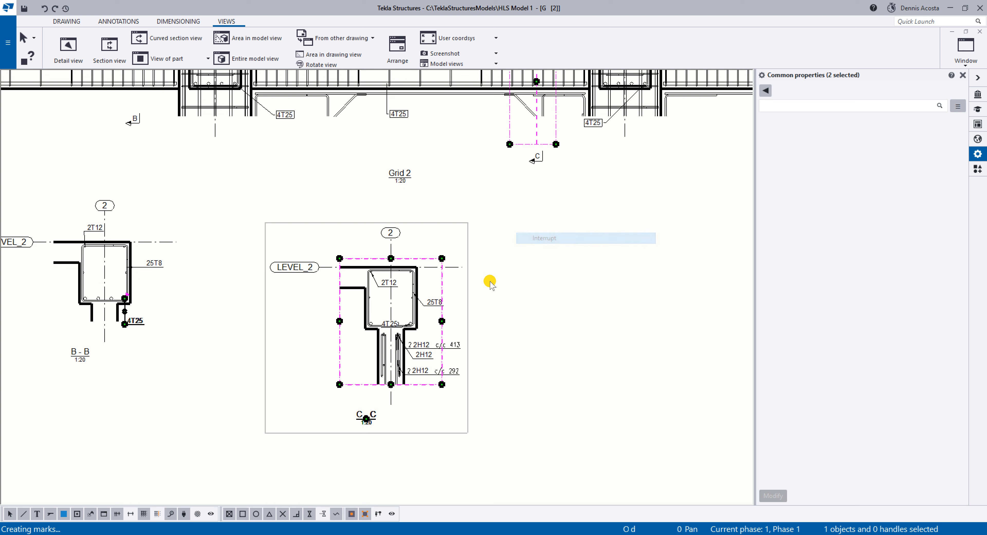
# Move section C-C up toward the beam detail and move section B-B level with section A-A.
pyautogui.moveTo(467, 336); pyautogui.dragTo(471, 284)
pyautogui.click(531, 274)
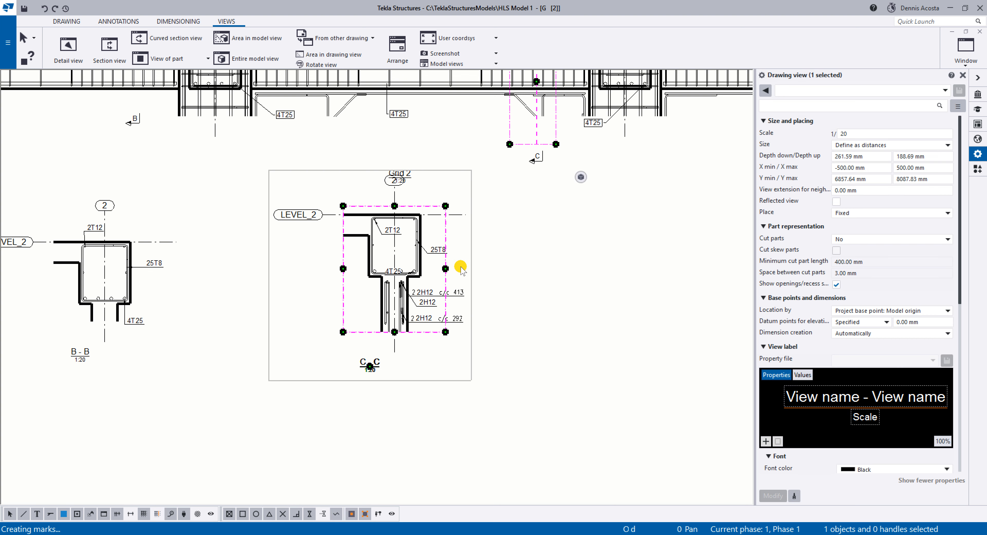
pyautogui.scroll(3, 461, 269)
pyautogui.moveTo(584, 336); pyautogui.dragTo(581, 347, button='middle')
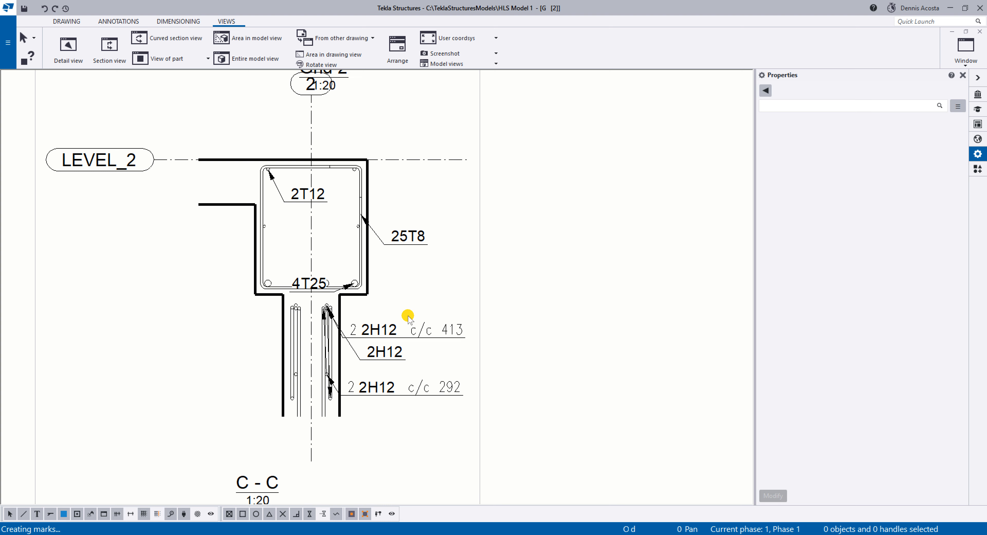
pyautogui.scroll(-8, 409, 316)
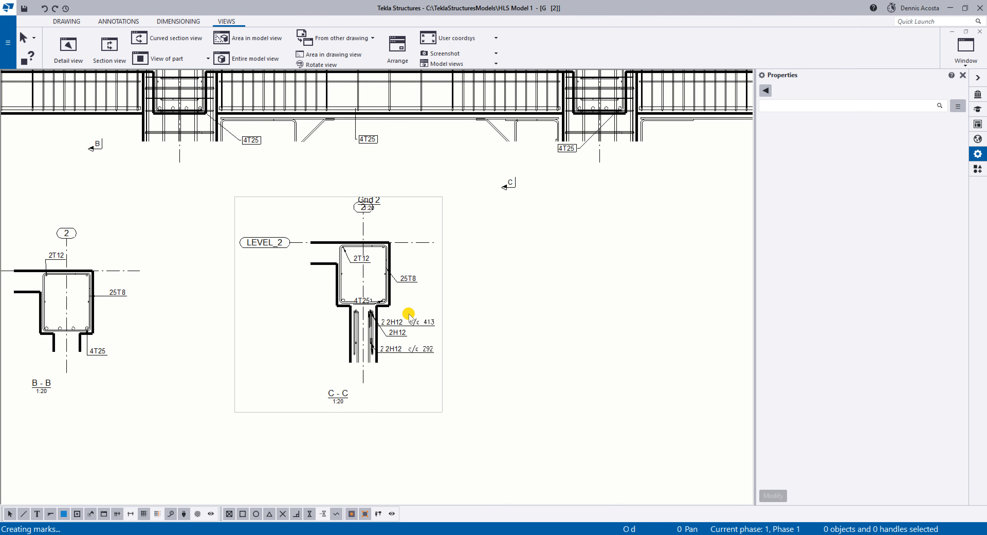
pyautogui.scroll(-3, 410, 312)
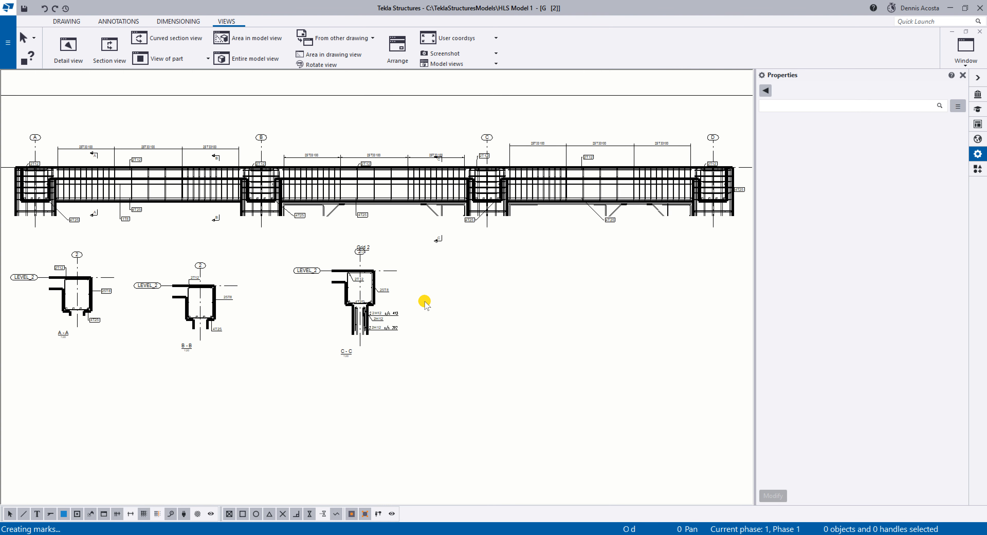
pyautogui.moveTo(445, 337); pyautogui.dragTo(410, 291, button='middle')
pyautogui.scroll(3, 437, 326)
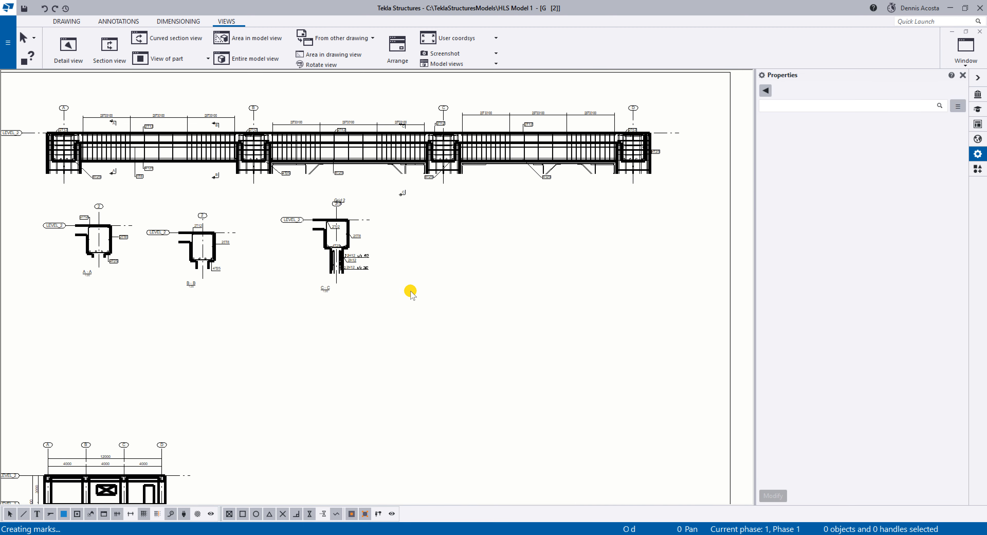
pyautogui.scroll(-3, 409, 291)
pyautogui.scroll(5, 394, 284)
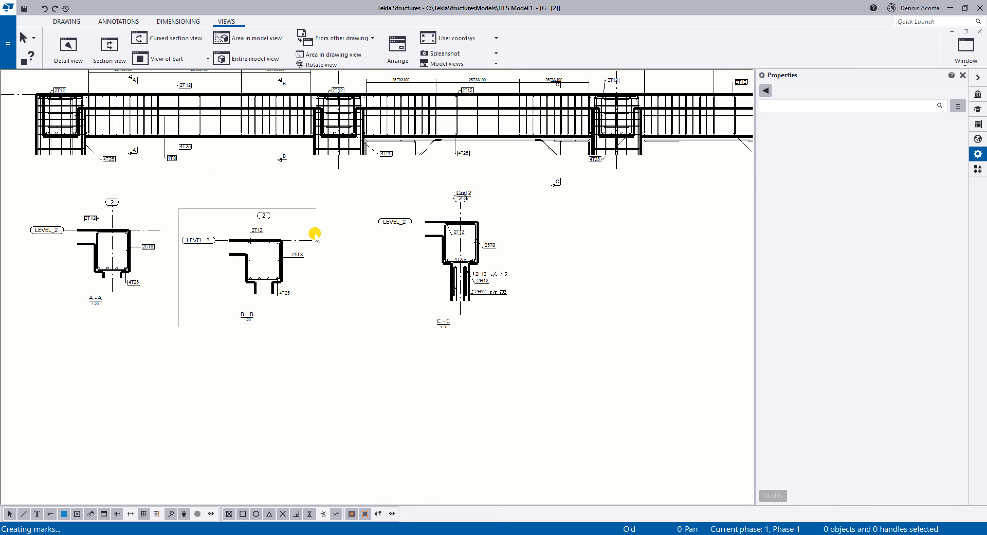
pyautogui.click(316, 229)
pyautogui.moveTo(323, 221); pyautogui.dragTo(330, 225)
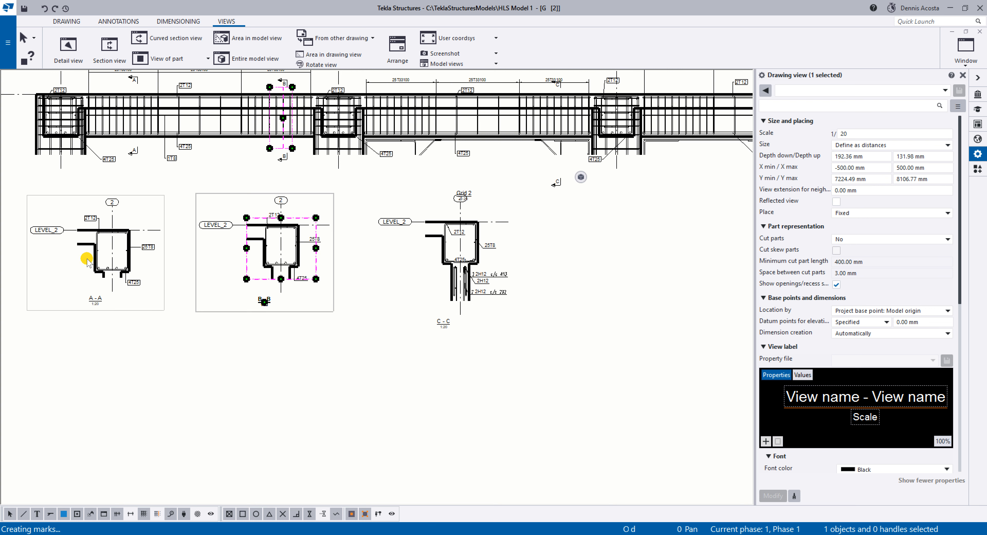
# Extend section B-B's view depth to the grid B centreline so the section includes the column reinforcement.
pyautogui.scroll(2, 288, 257)
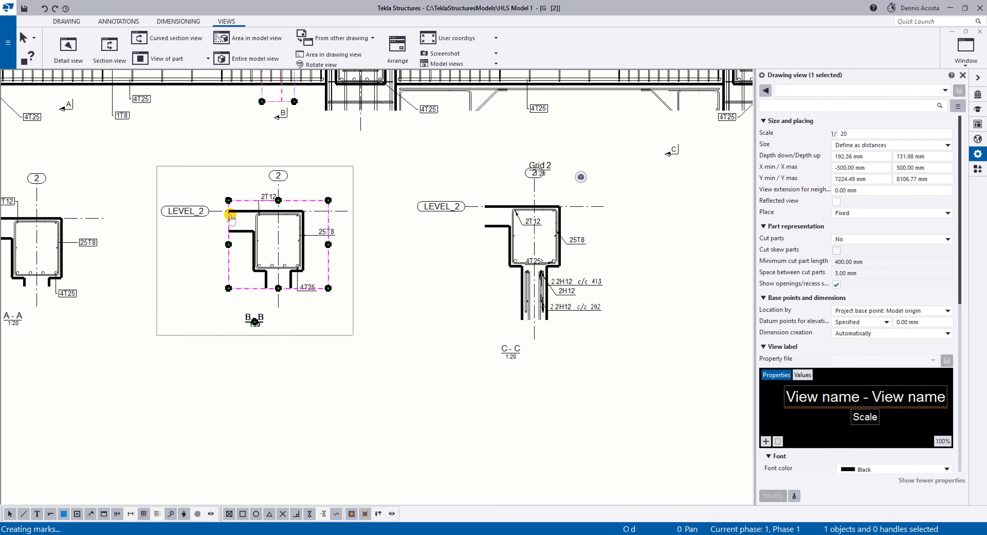
pyautogui.moveTo(231, 215); pyautogui.dragTo(264, 334, button='middle')
pyautogui.scroll(3, 325, 145)
pyautogui.click(328, 267)
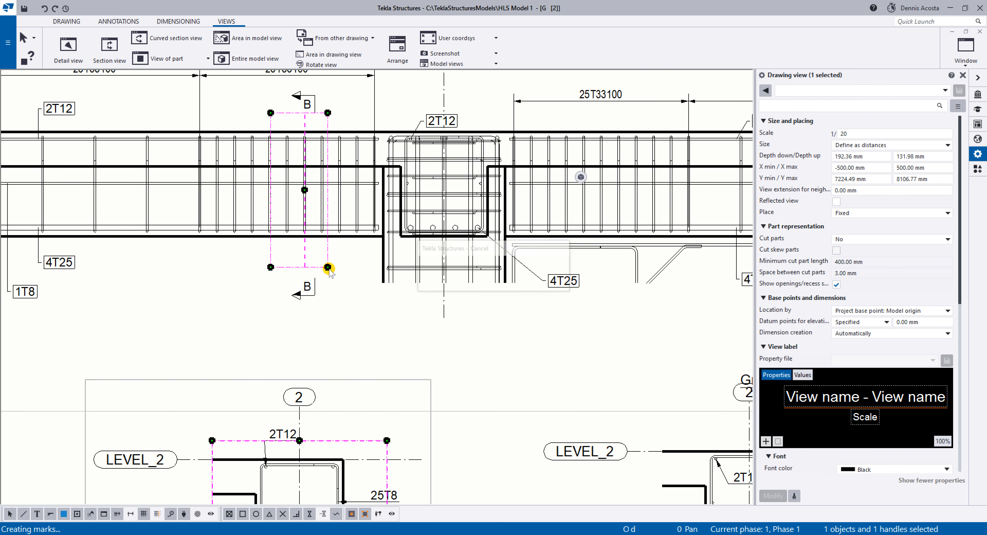
pyautogui.moveTo(327, 267); pyautogui.dragTo(445, 272)
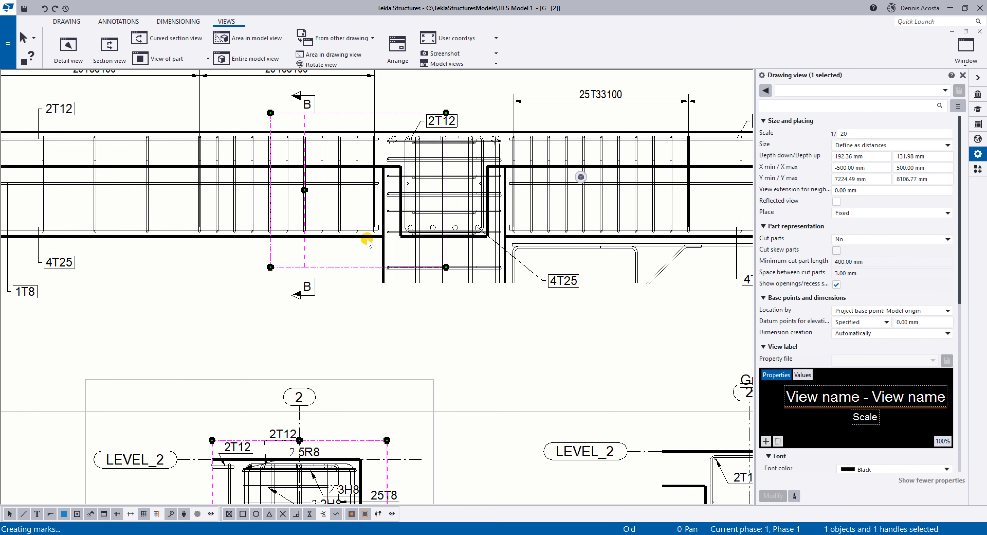
pyautogui.moveTo(326, 355); pyautogui.dragTo(328, 247, button='middle')
pyautogui.scroll(-1, 331, 249)
pyautogui.moveTo(344, 436); pyautogui.dragTo(343, 311, button='middle')
pyautogui.scroll(1, 343, 312)
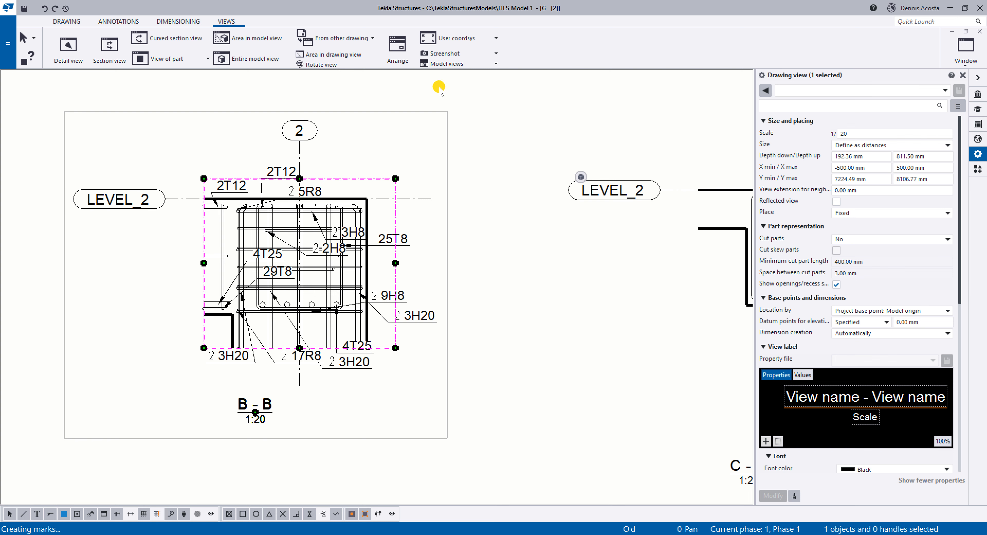
# Set the Grid 2 elevation view's scale to 1:60.
pyautogui.scroll(-4, 437, 180)
pyautogui.moveTo(393, 282); pyautogui.dragTo(422, 196, button='middle')
pyautogui.scroll(3, 371, 326)
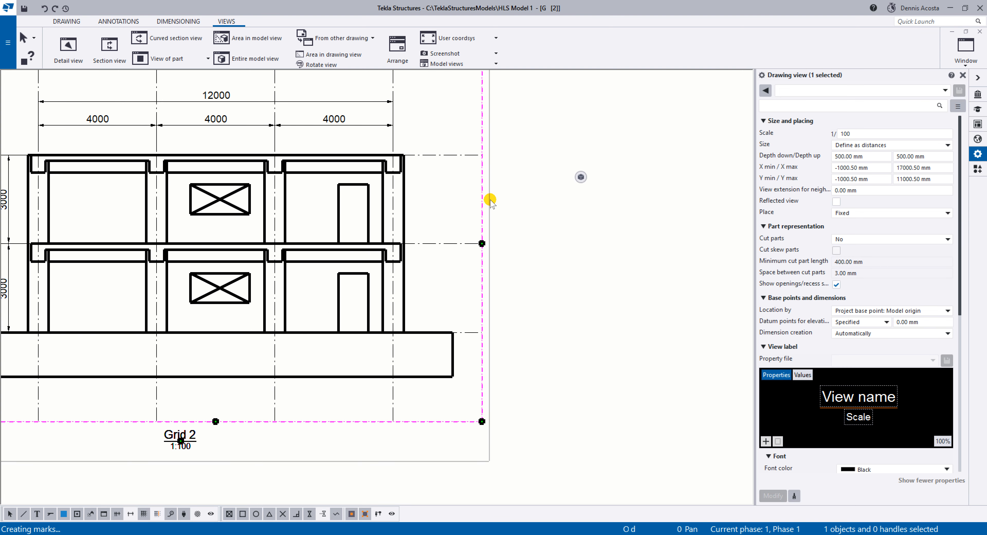
pyautogui.click(882, 155)
pyautogui.click(933, 154)
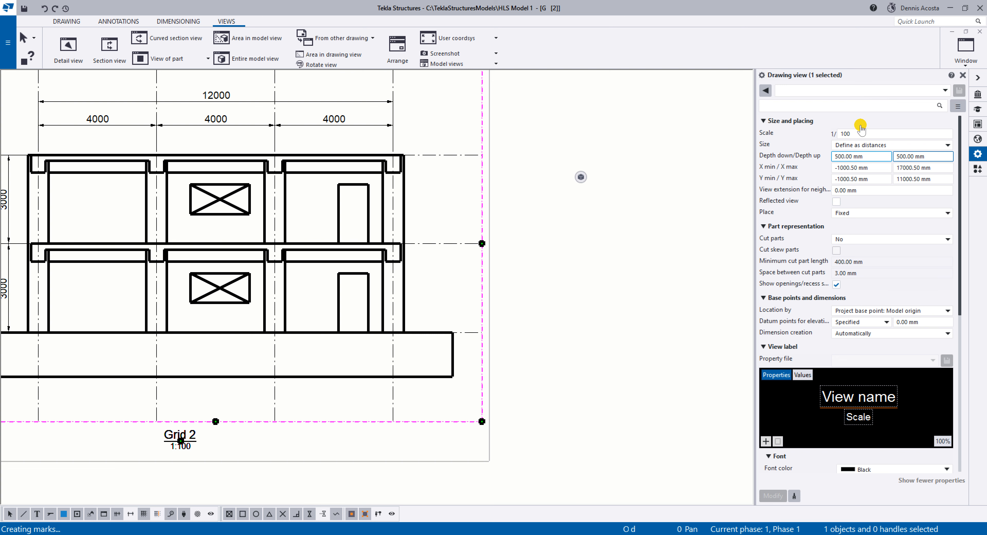
pyautogui.moveTo(385, 271); pyautogui.dragTo(492, 286, button='middle')
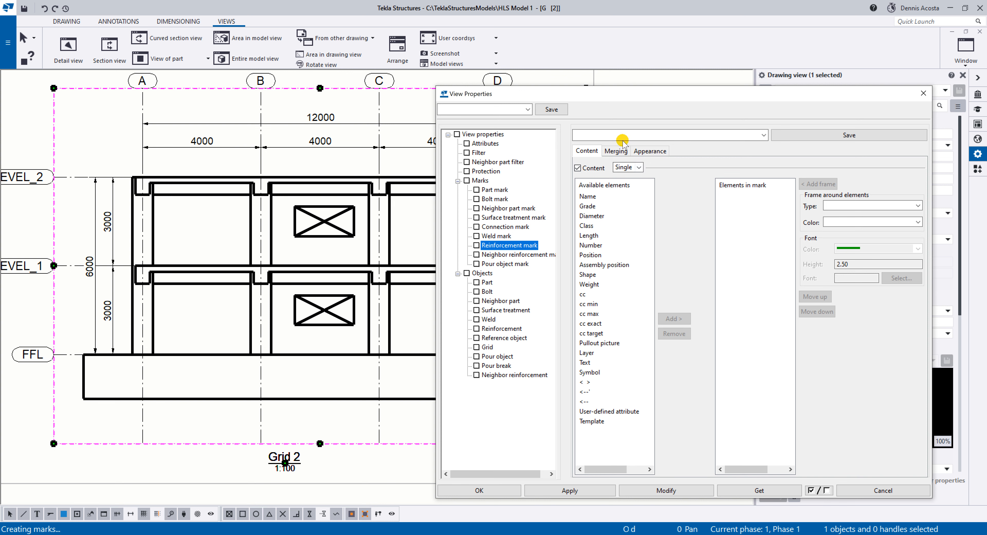
pyautogui.click(483, 143)
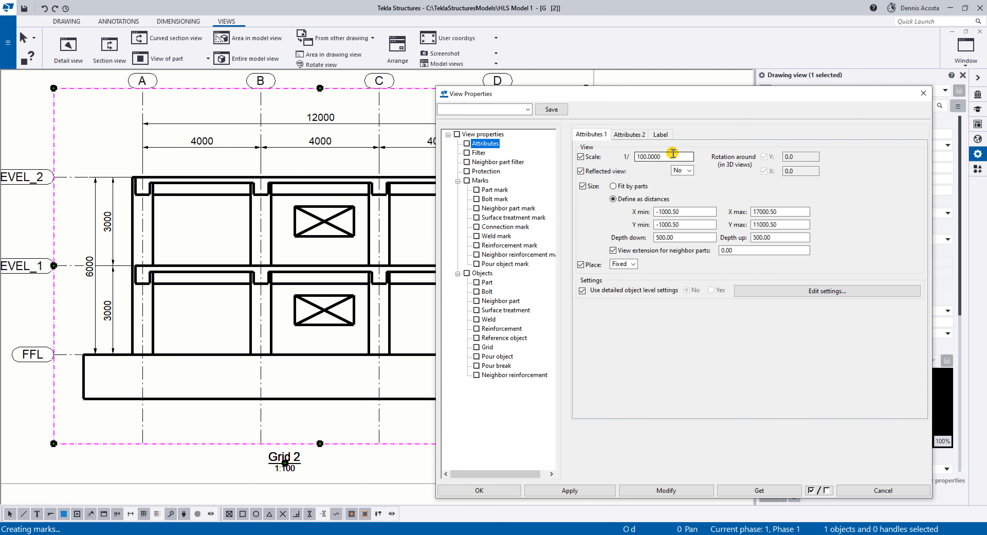
pyautogui.doubleClick(651, 156)
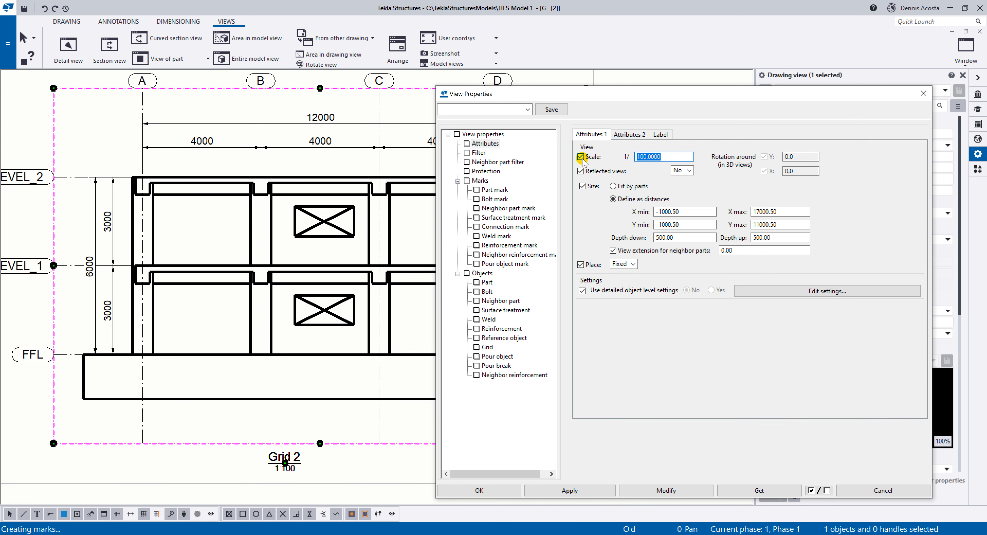
pyautogui.write('60')
pyautogui.click(666, 490)
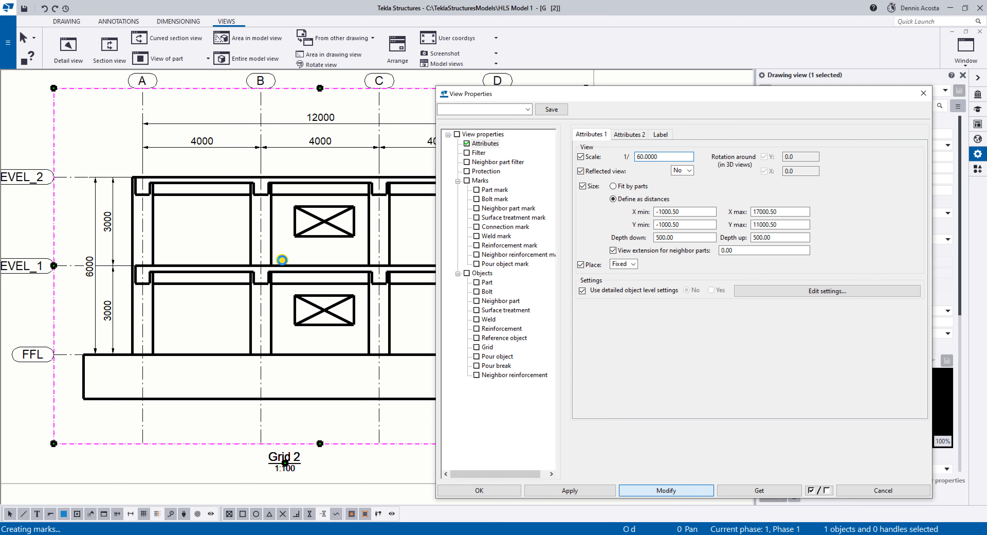
# Move the Grid 2 elevation fully inside the sheet border and set its scale to 1:50.
pyautogui.scroll(-5, 136, 259)
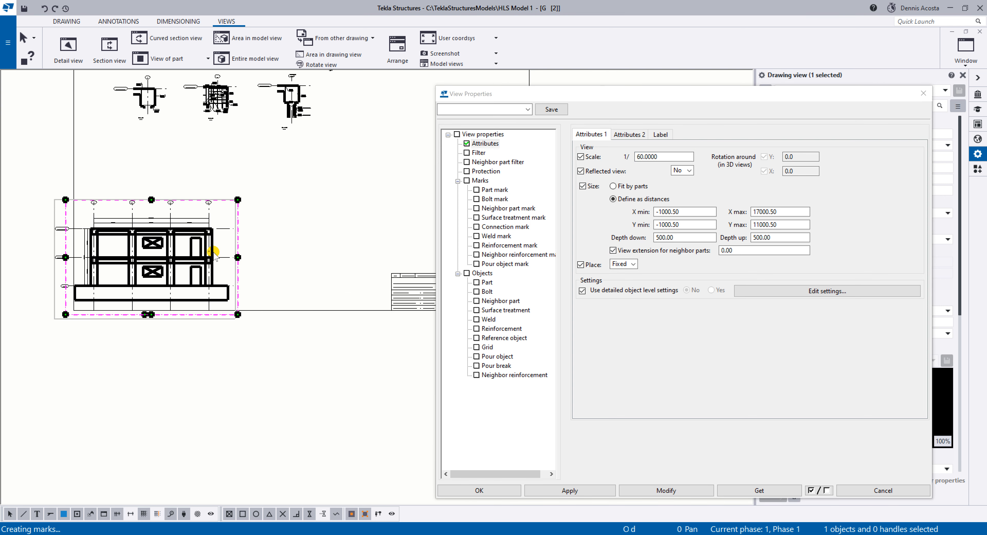
pyautogui.moveTo(213, 253); pyautogui.dragTo(320, 203)
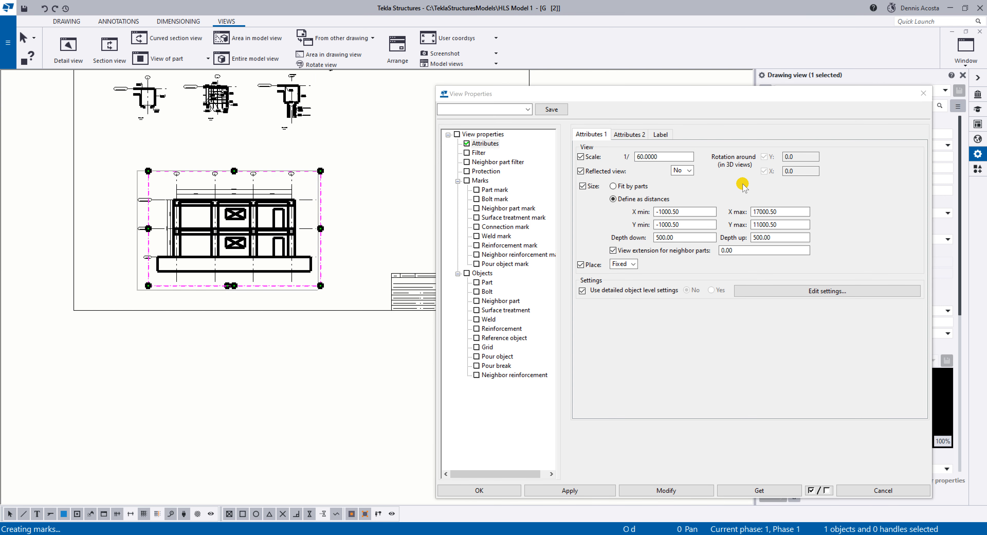
pyautogui.click(638, 156)
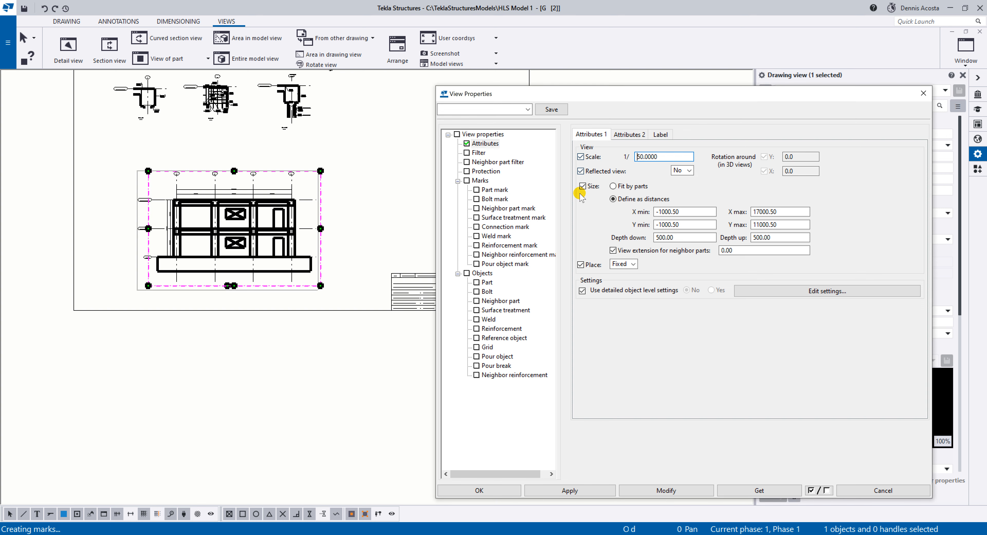
pyautogui.click(660, 488)
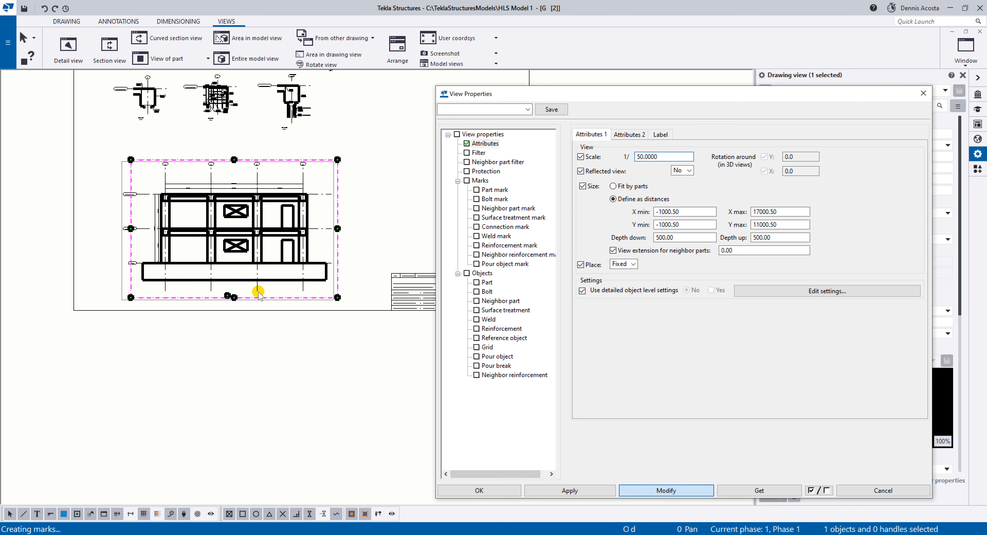
# Make all reinforcing bars visible in the Grid 2 elevation with the double lines representation, and close the view properties.
pyautogui.scroll(6, 258, 293)
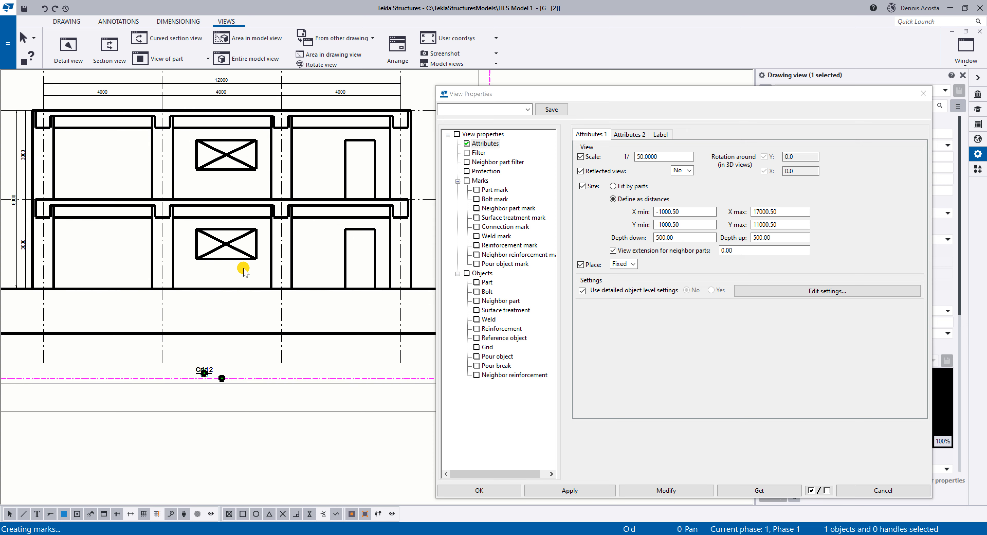
pyautogui.click(514, 330)
pyautogui.click(683, 174)
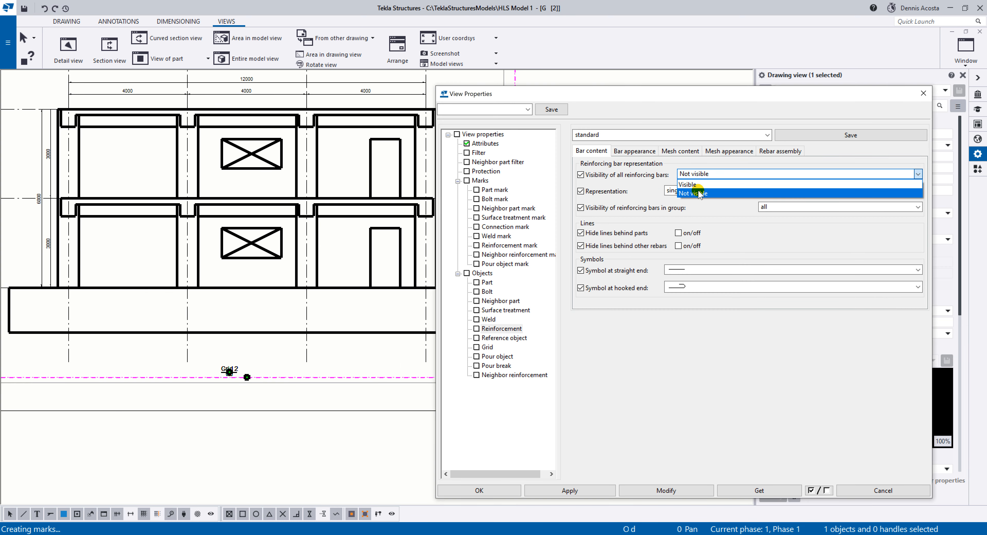
pyautogui.click(688, 184)
pyautogui.click(689, 190)
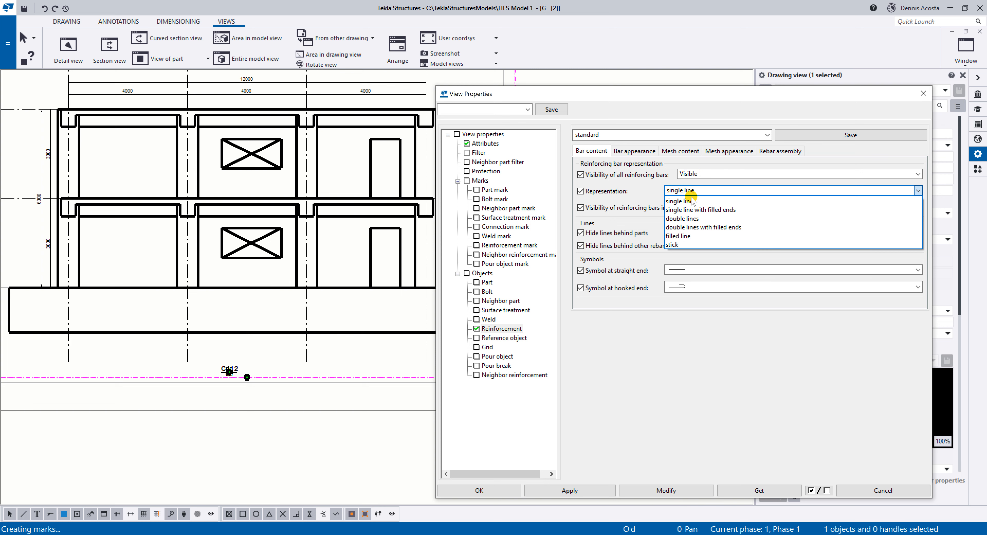
pyautogui.click(685, 219)
pyautogui.click(639, 490)
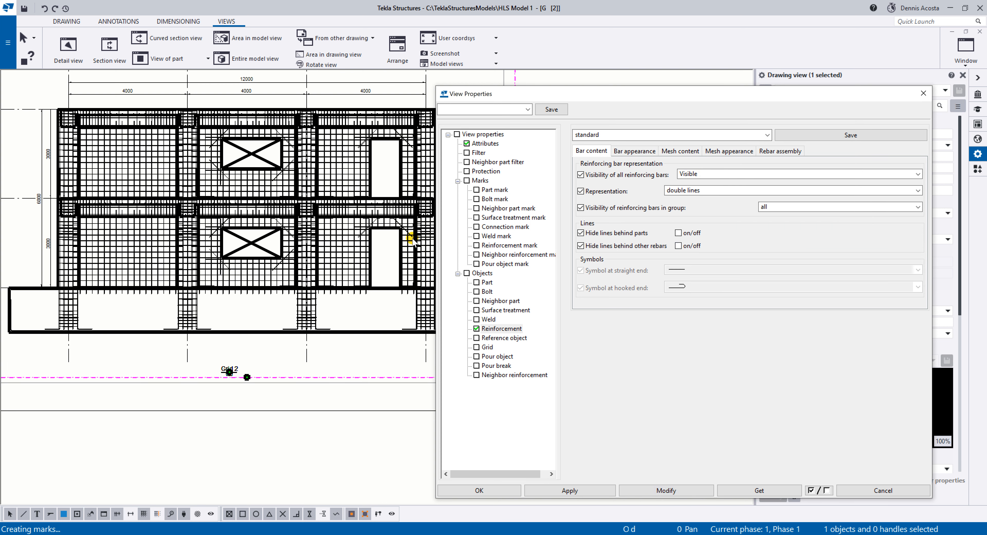
pyautogui.click(560, 489)
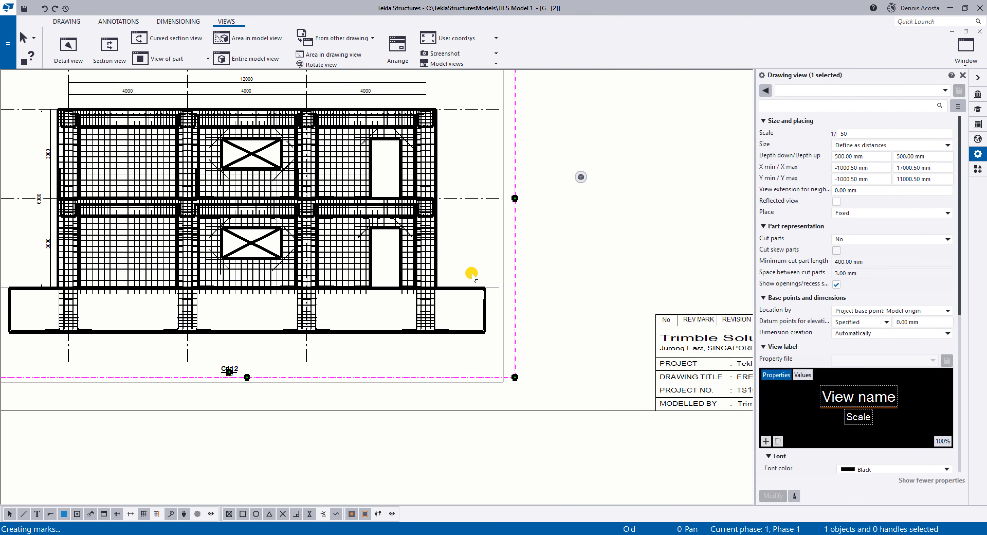
# Examine the wall, column, beam and footing reinforcement across the Grid 2 elevation.
pyautogui.moveTo(444, 316); pyautogui.dragTo(498, 304, button='middle')
pyautogui.scroll(8, 498, 303)
pyautogui.scroll(-8, 535, 301)
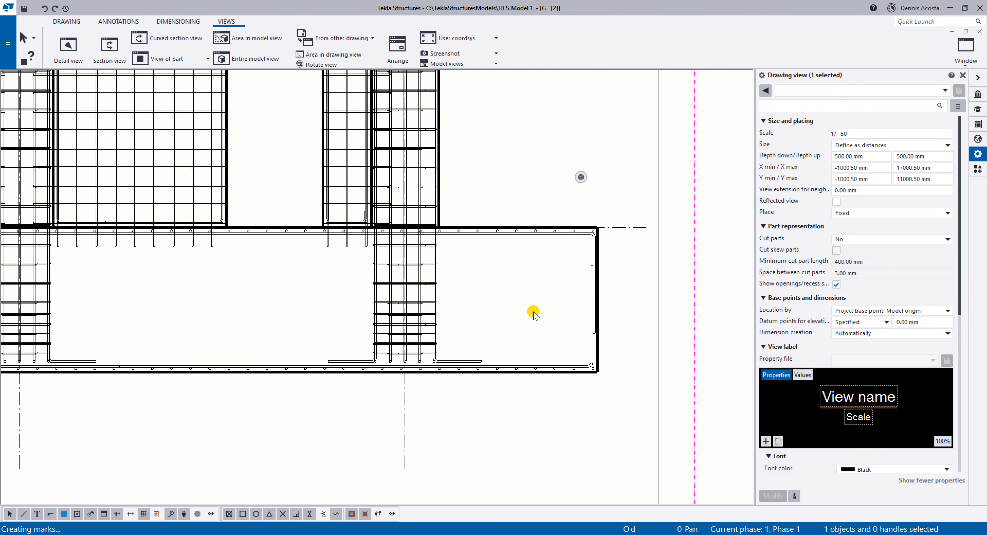
pyautogui.scroll(-3, 475, 315)
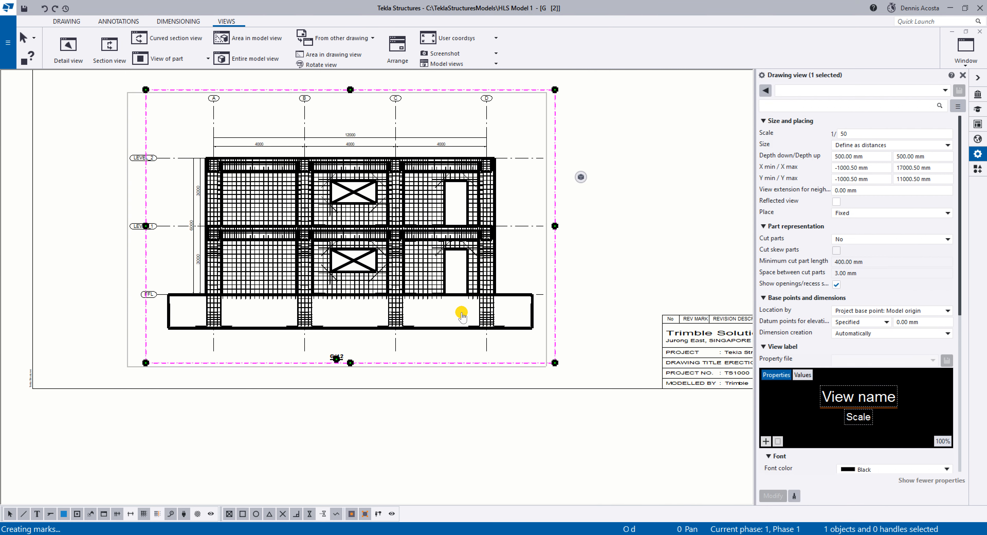
pyautogui.scroll(4, 473, 241)
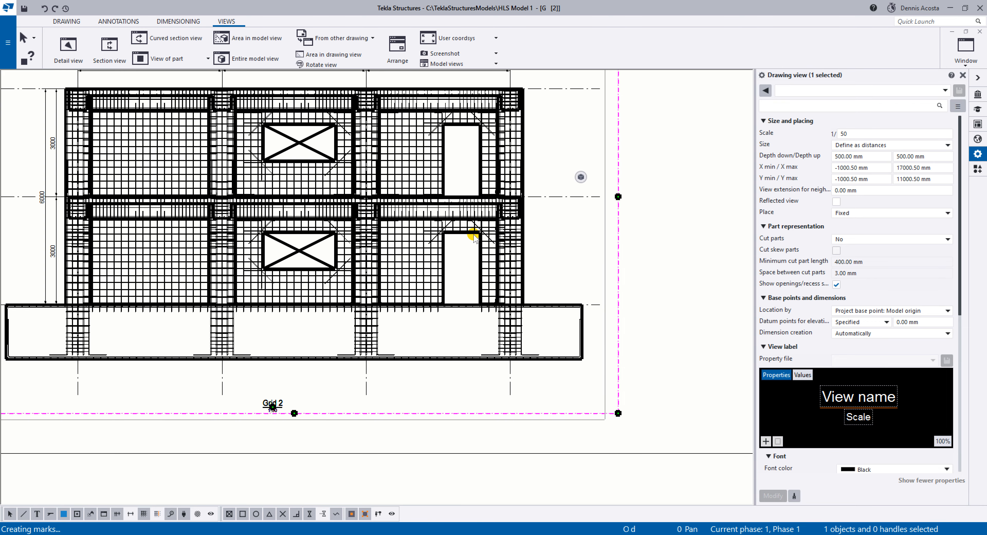
pyautogui.scroll(-5, 474, 237)
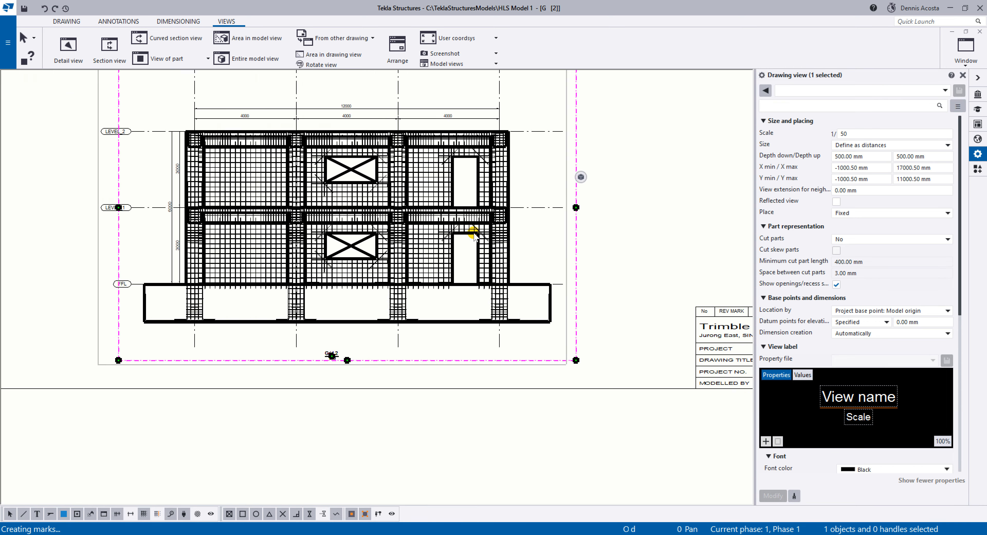
pyautogui.scroll(3, 466, 232)
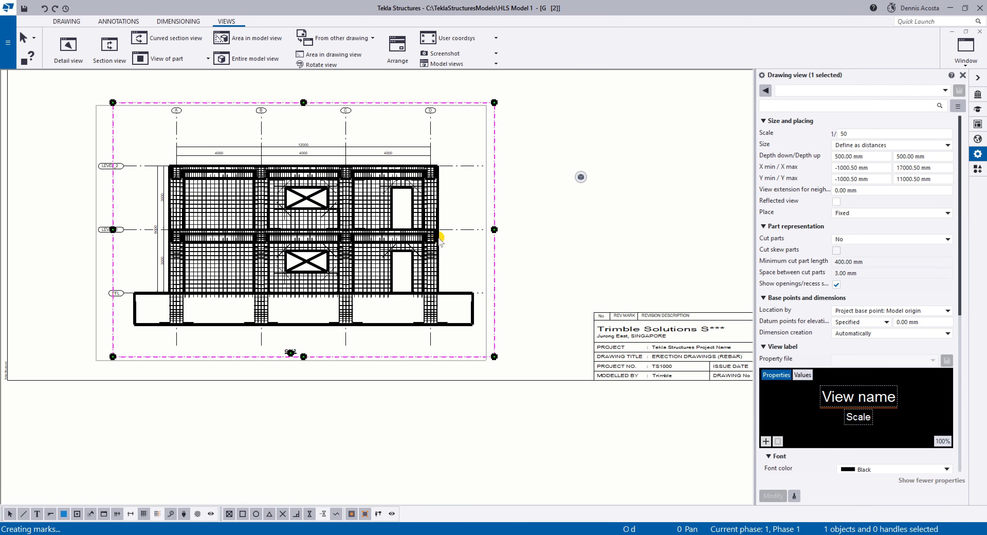
pyautogui.scroll(3, 461, 225)
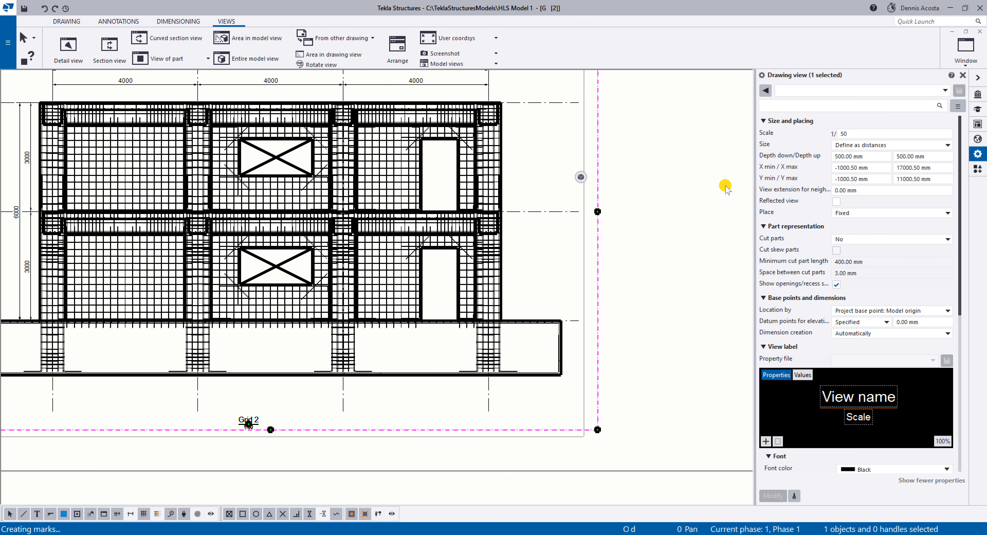
# Set the Grid 2 elevation's depth down to 0 mm.
pyautogui.click(835, 158)
pyautogui.tripleClick(835, 158)
pyautogui.write('0')
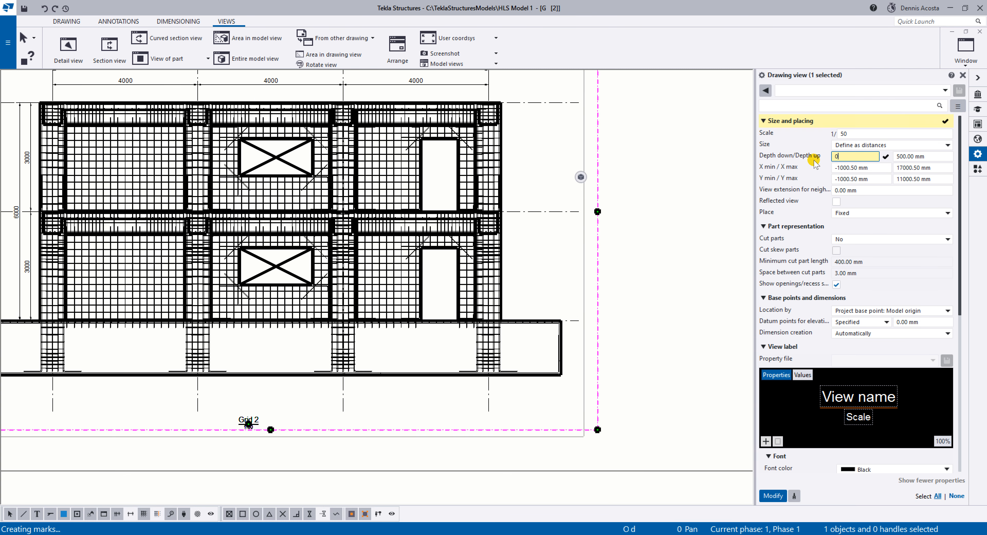
pyautogui.click(773, 495)
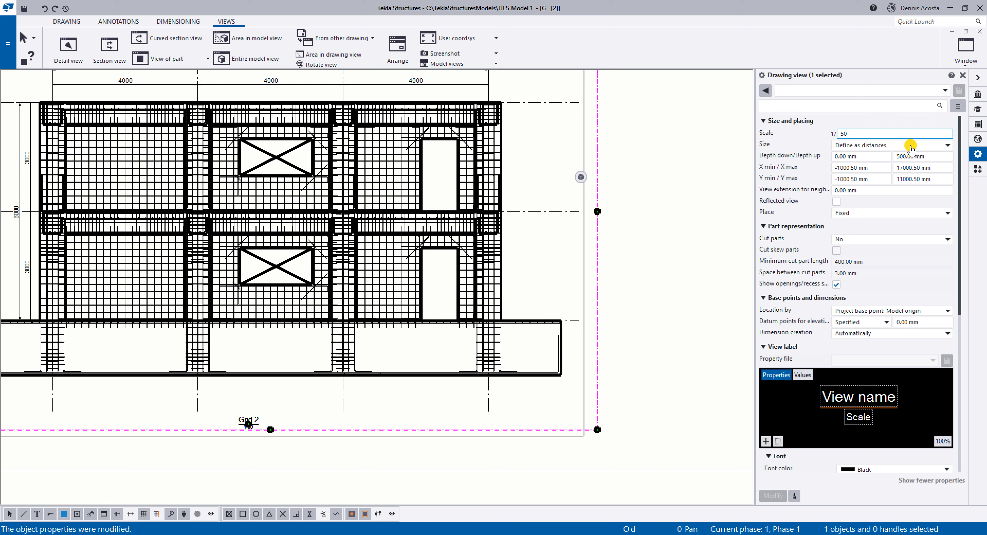
# Try a depth down of -200 mm for the Grid 2 elevation.
pyautogui.click(873, 157)
pyautogui.moveTo(872, 157); pyautogui.dragTo(801, 159)
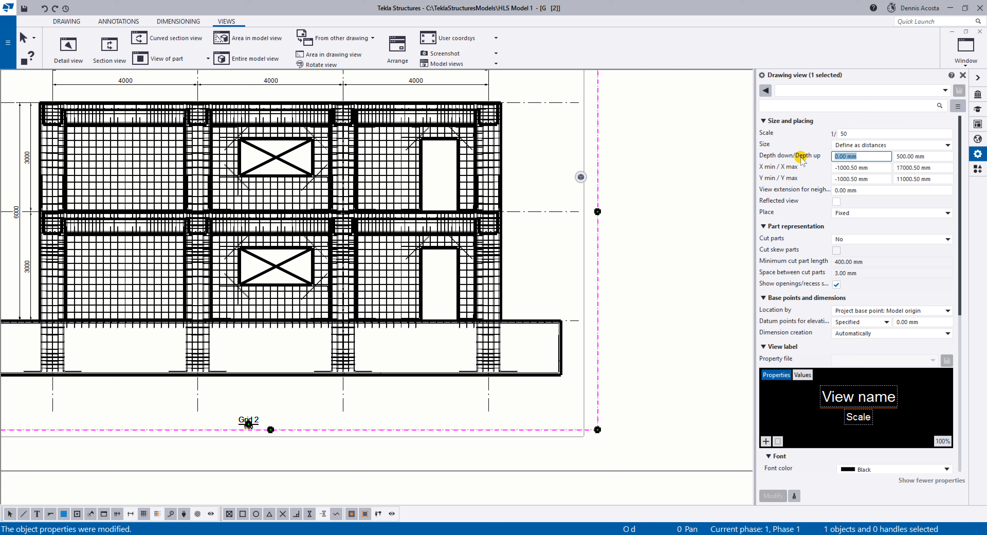
pyautogui.write('-200')
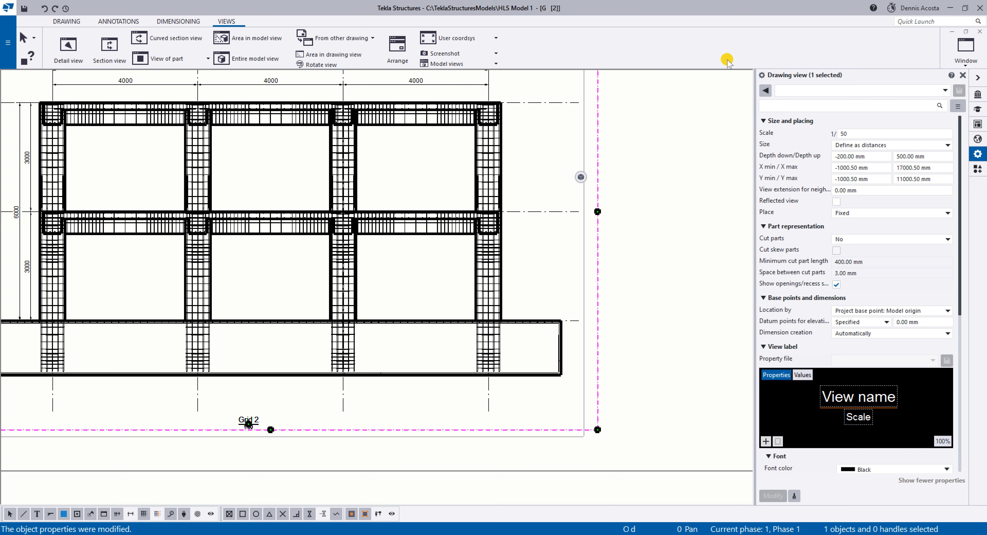
# Return the Grid 2 elevation's depth down to 0 mm.
pyautogui.moveTo(874, 156); pyautogui.dragTo(768, 157)
pyautogui.write('0')
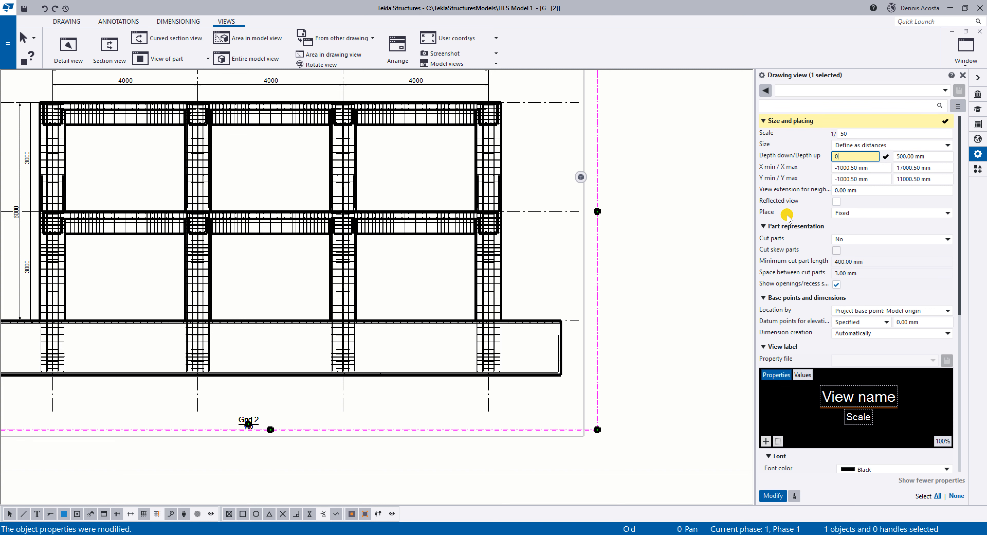
pyautogui.click(773, 496)
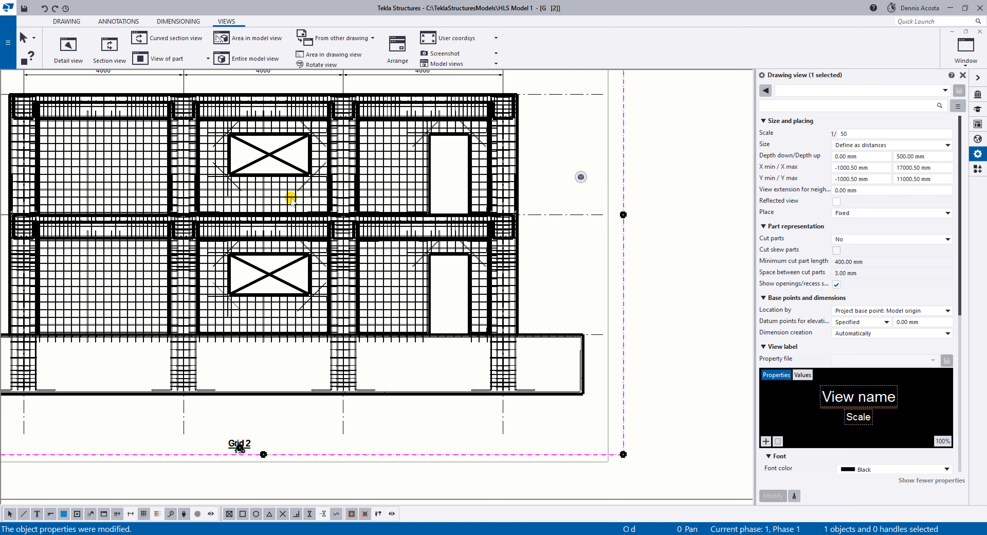
# Inquire the vertical bar group below the upper-storey window between grids B and C, and close the report.
pyautogui.scroll(8, 295, 190)
pyautogui.rightClick(289, 185)
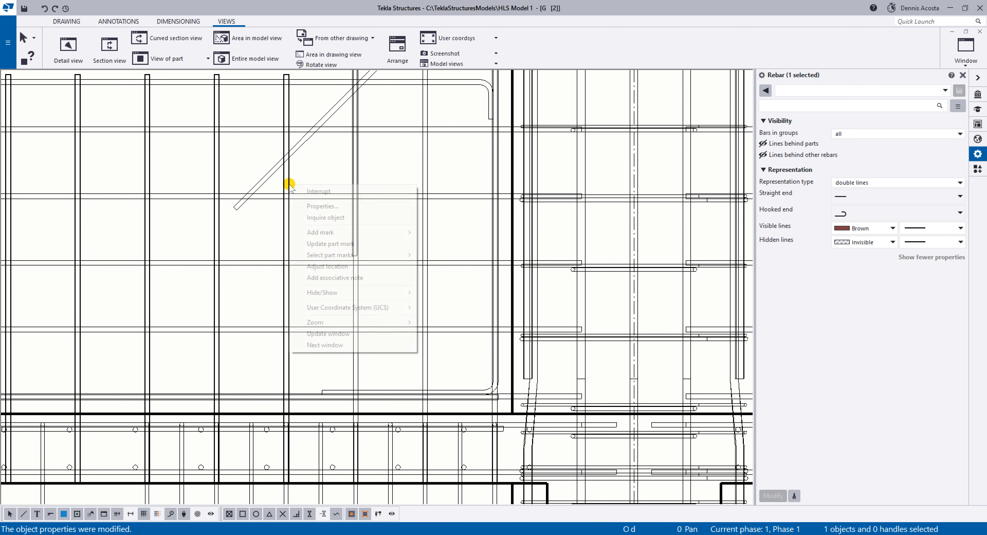
pyautogui.click(340, 216)
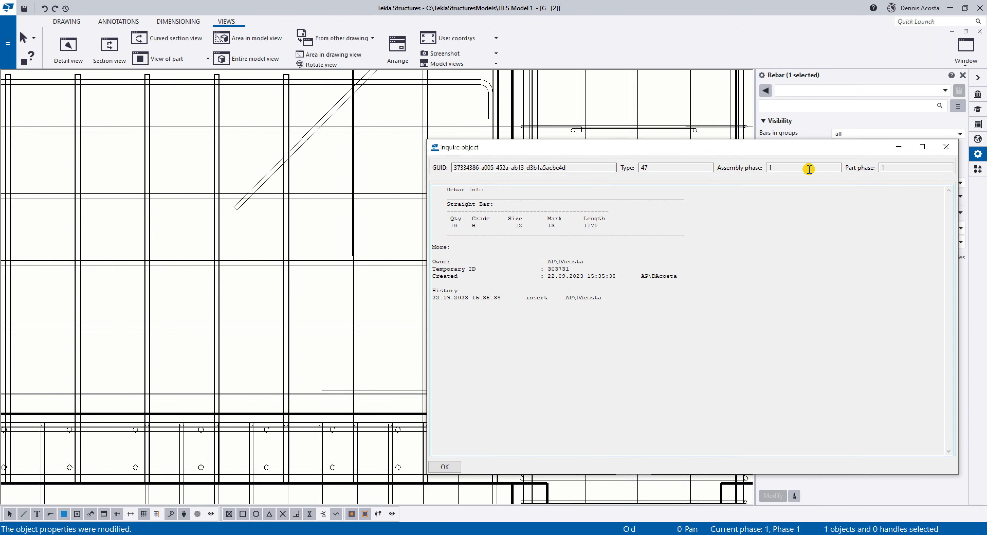
pyautogui.click(942, 147)
pyautogui.scroll(-2, 321, 212)
pyautogui.scroll(-4, 316, 273)
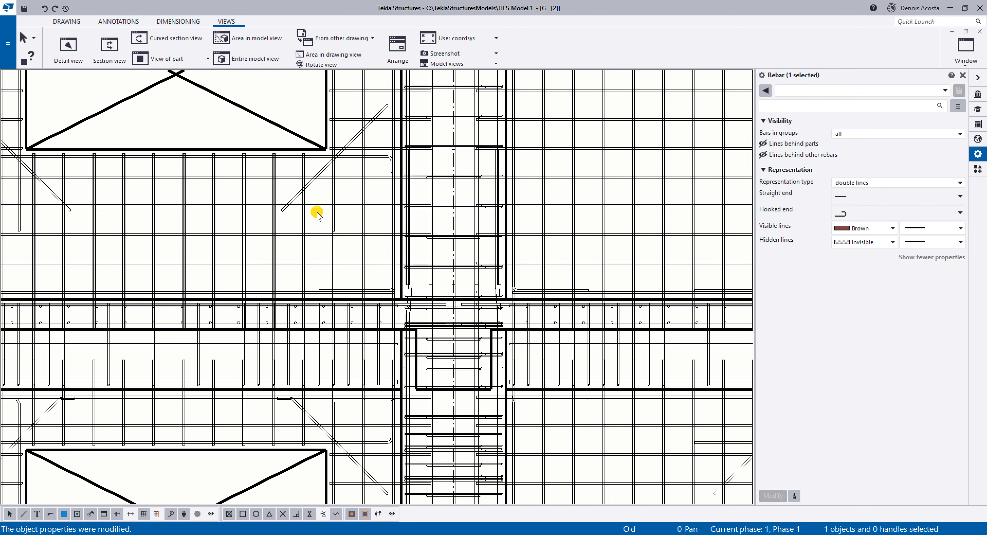
# Add a mark to the vertical bar group below the upper-storey window using the view properties.
pyautogui.scroll(3, 258, 200)
pyautogui.rightClick(262, 200)
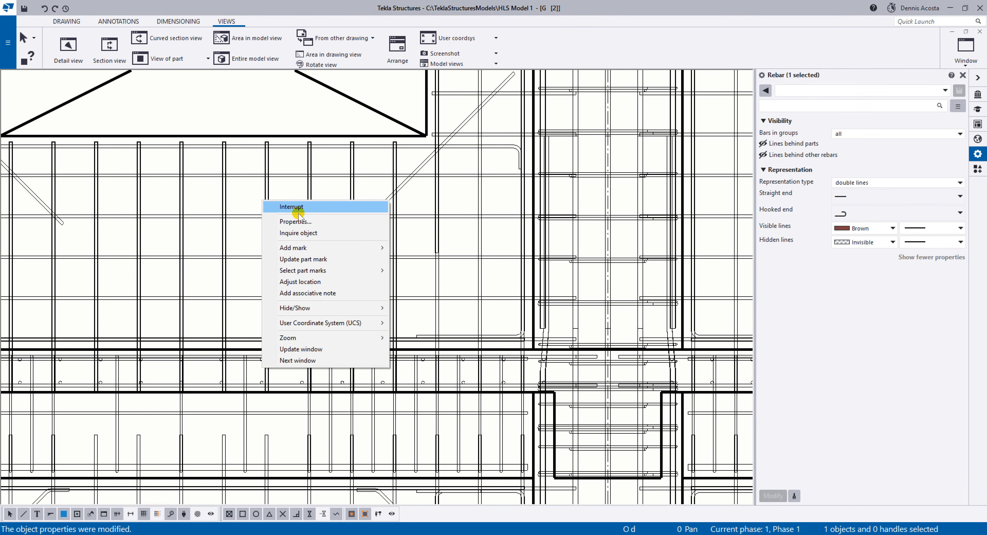
pyautogui.moveTo(313, 247)
pyautogui.click(406, 249)
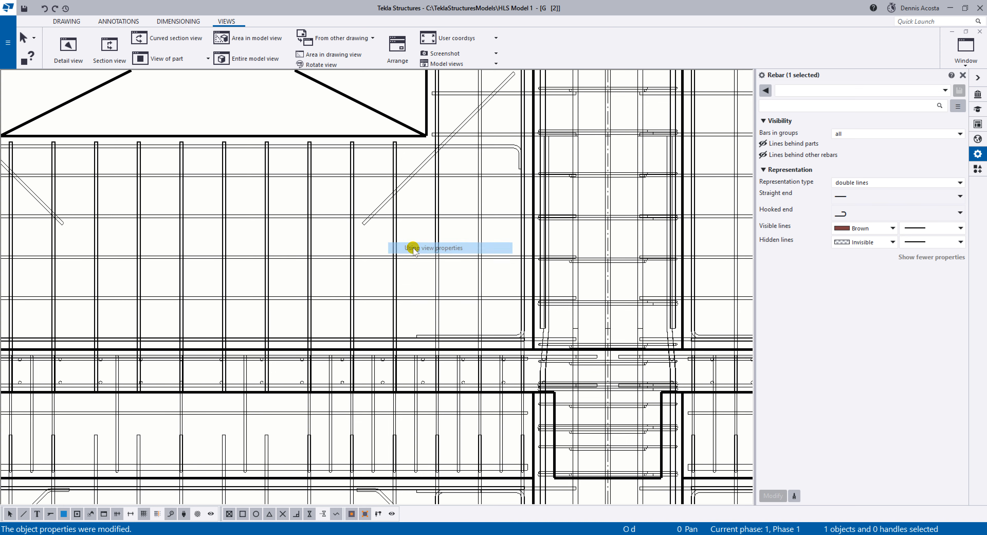
# Delete the new rebar mark without defined content above the Level 2 beam near grid C.
pyautogui.scroll(-1, 446, 256)
pyautogui.scroll(-4, 449, 246)
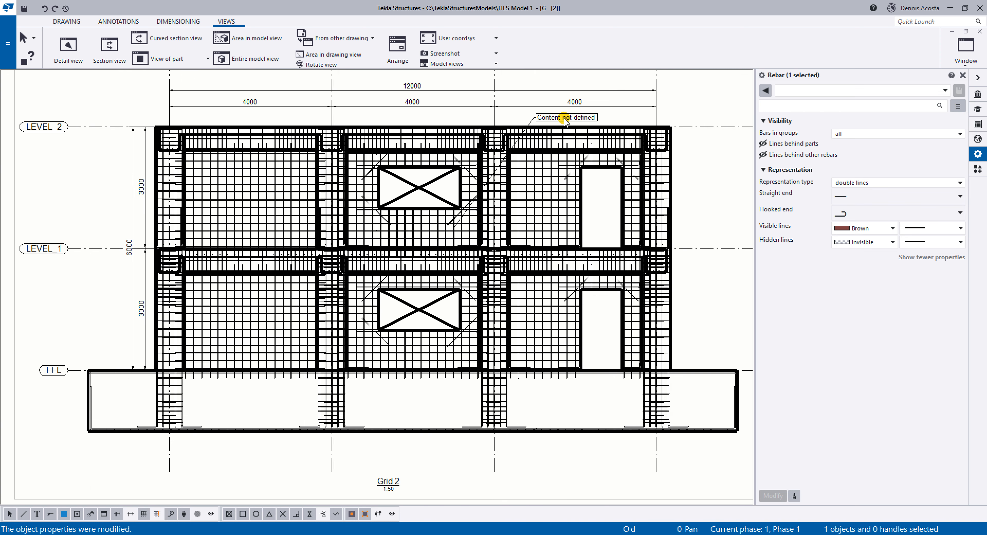
pyautogui.scroll(3, 563, 118)
pyautogui.click(551, 119)
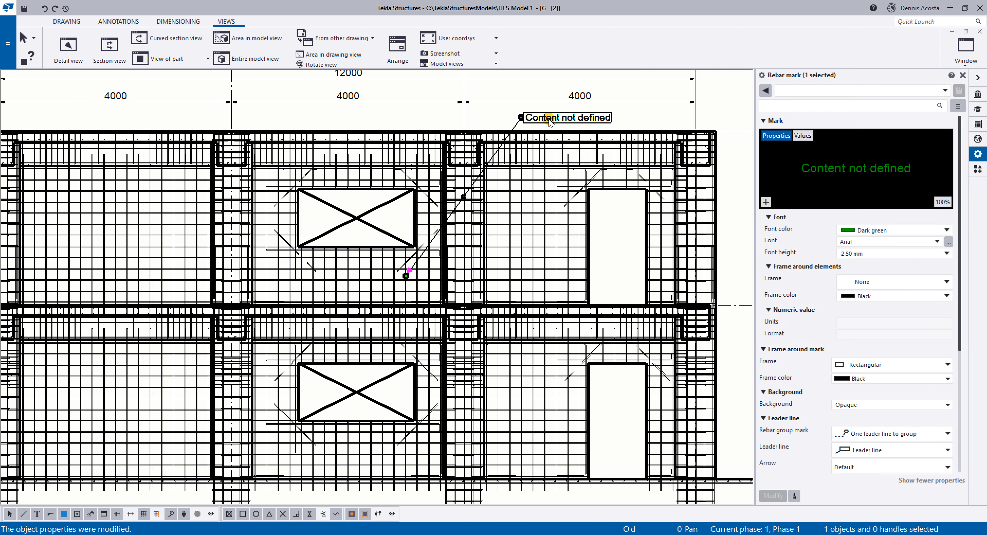
pyautogui.press('Delete')
pyautogui.scroll(5, 375, 265)
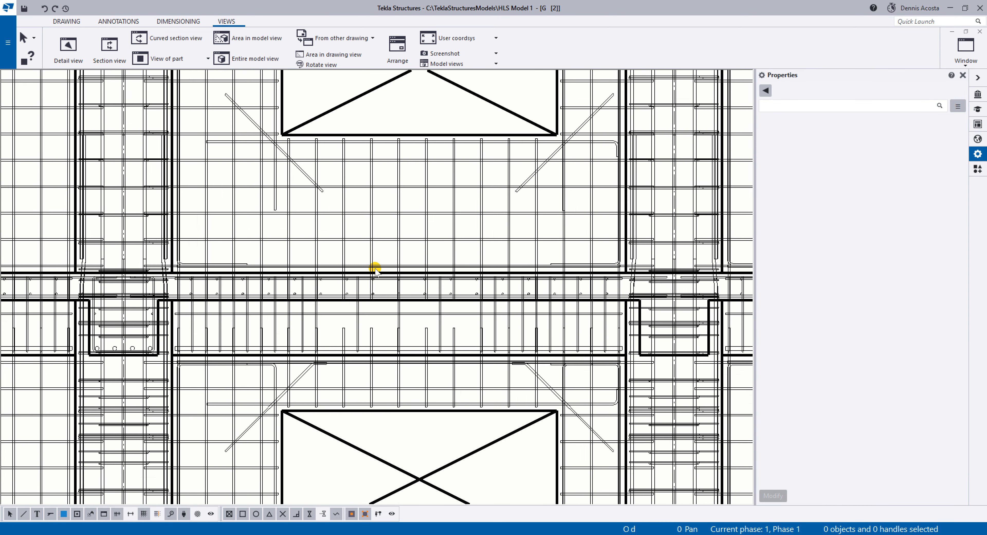
# Add another mark to the vertical bar group below the upper-storey window and place it above the elevation, just past grid C.
pyautogui.rightClick(369, 181)
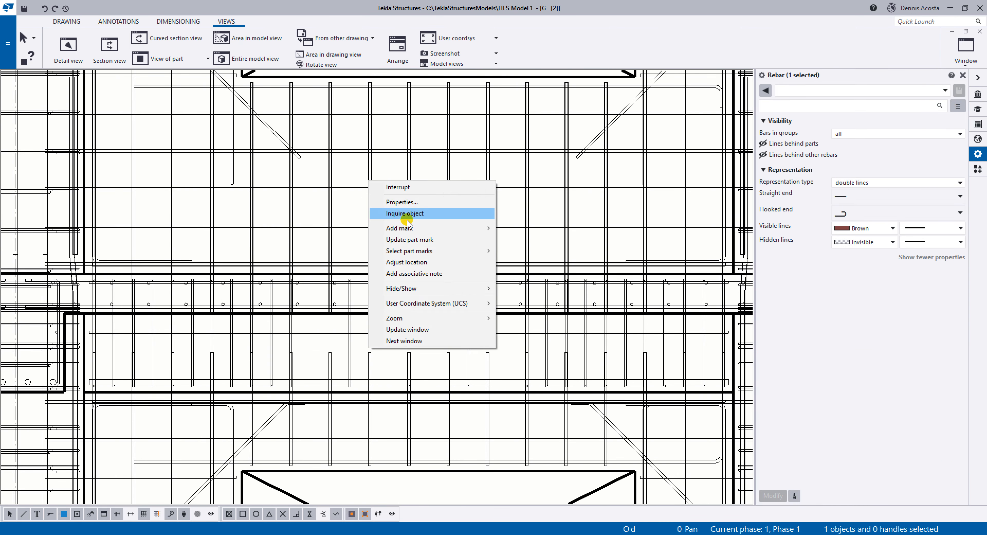
pyautogui.moveTo(398, 228)
pyautogui.click(544, 239)
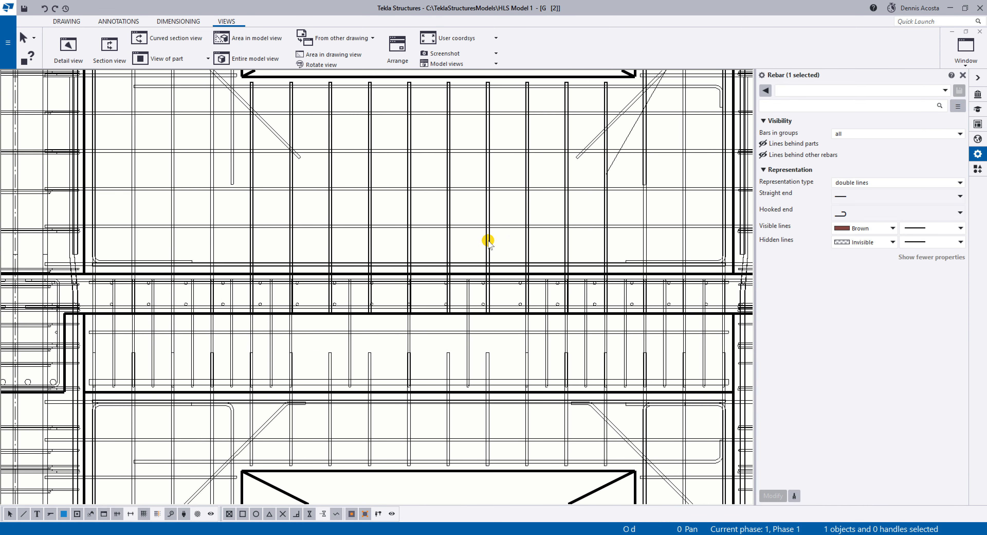
pyautogui.scroll(-5, 441, 268)
pyautogui.scroll(-2, 533, 213)
pyautogui.moveTo(595, 136); pyautogui.dragTo(559, 267, button='middle')
pyautogui.click(572, 162)
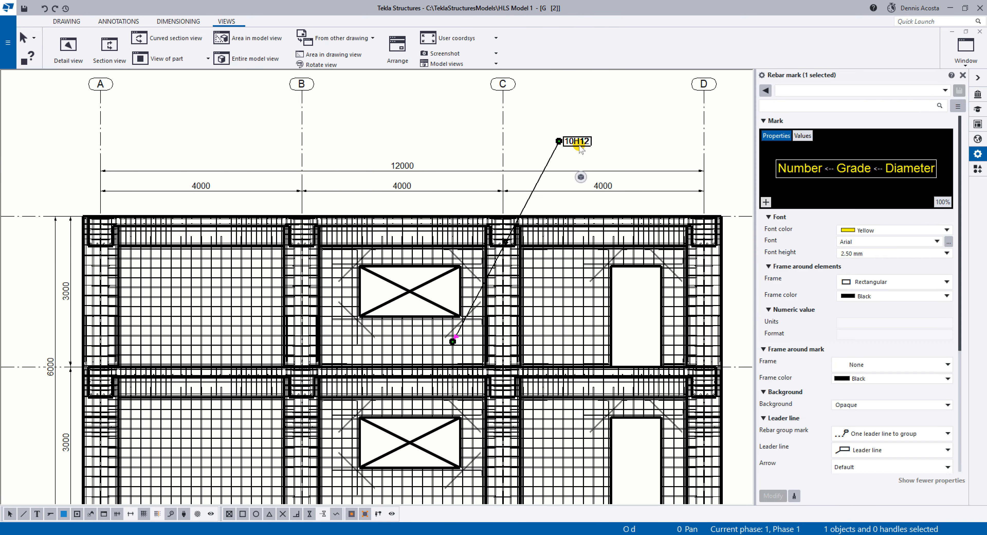
# Add the Name attribute to the rebar mark's content after the number, grade and diameter.
pyautogui.scroll(3, 575, 161)
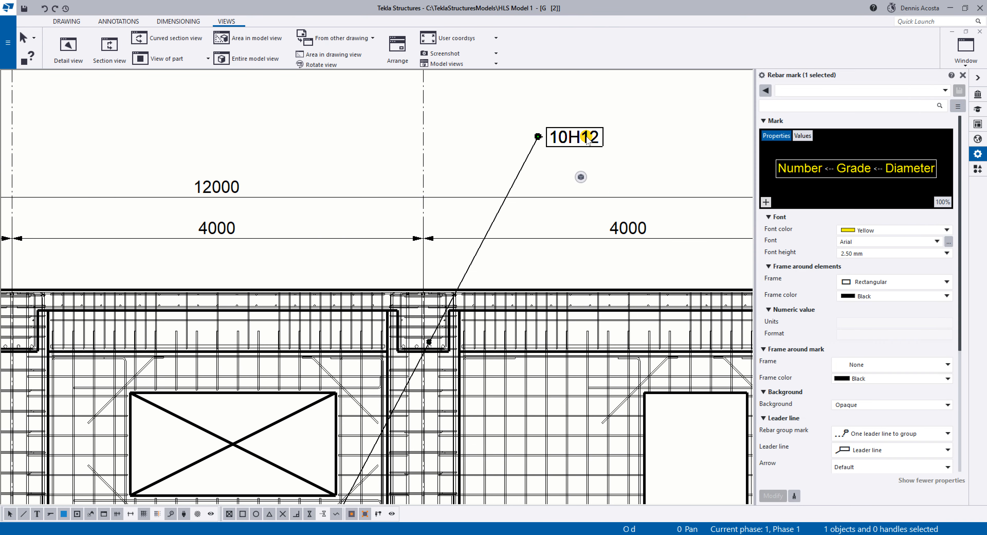
pyautogui.click(766, 202)
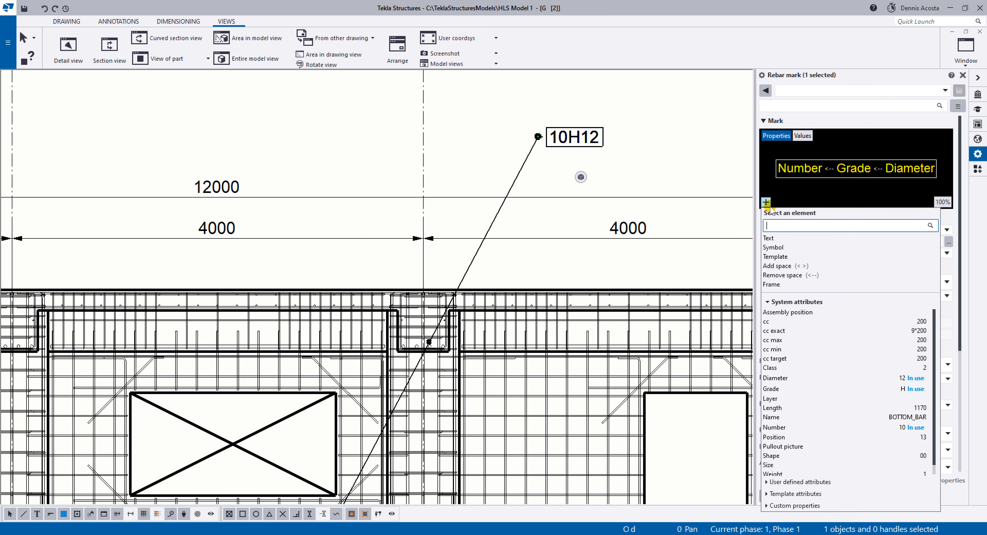
pyautogui.click(787, 418)
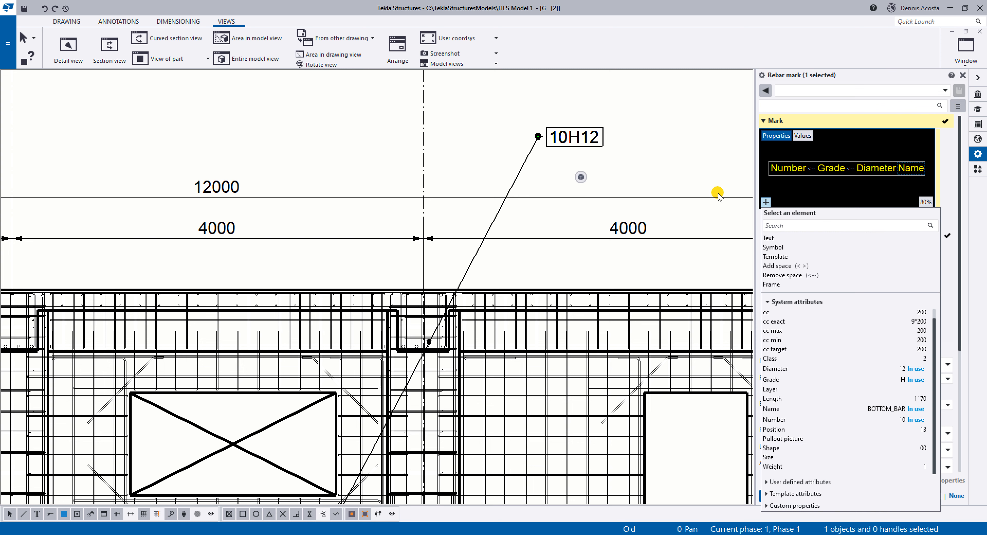
pyautogui.click(706, 173)
pyautogui.click(777, 492)
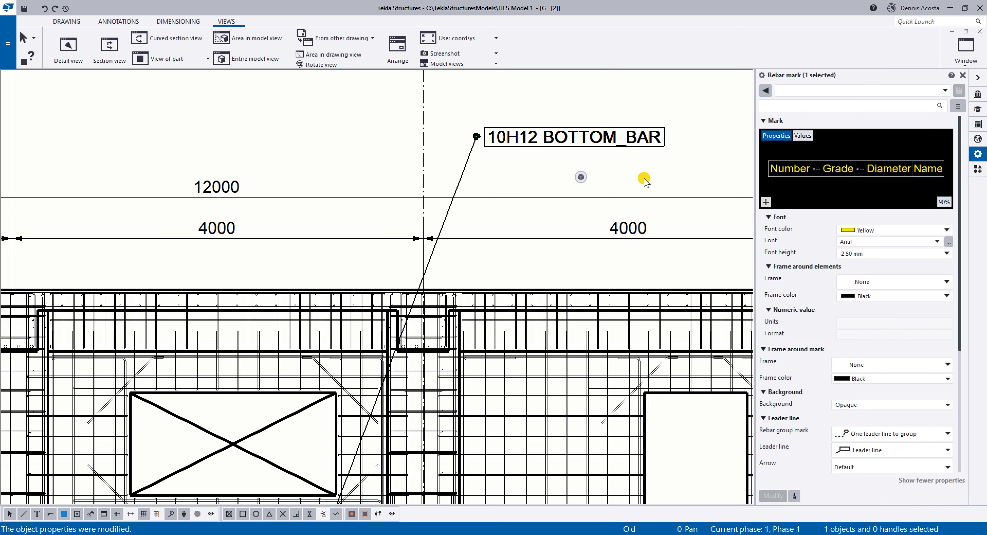
# Set the Grid 2 elevation view's depth down to 500 mm and depth up to 0 mm.
pyautogui.scroll(-3, 575, 142)
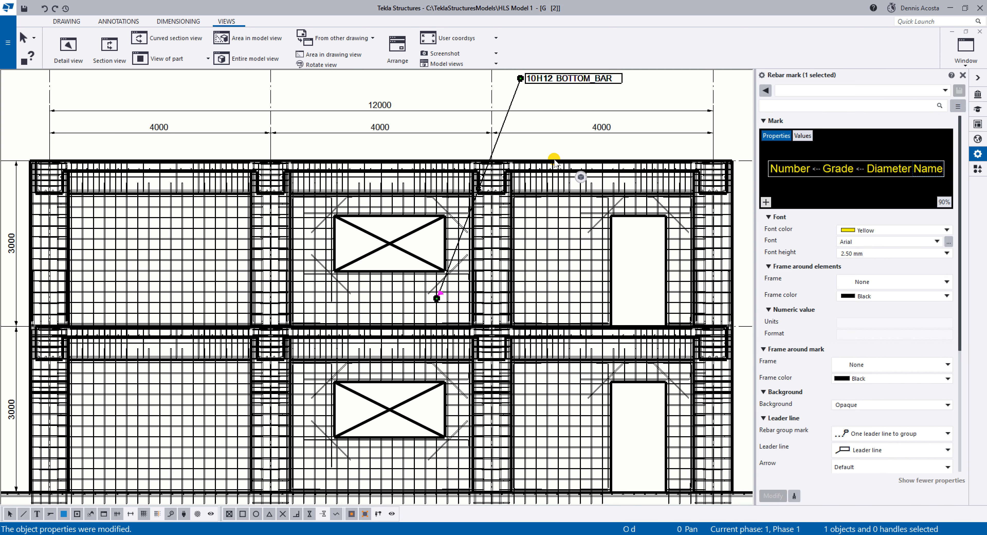
pyautogui.scroll(1, 496, 236)
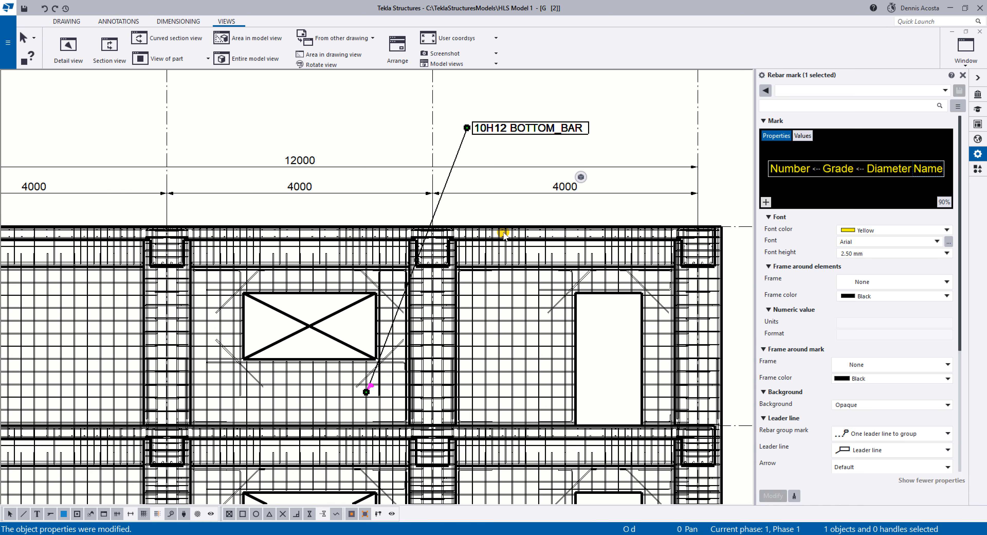
pyautogui.scroll(-2, 533, 214)
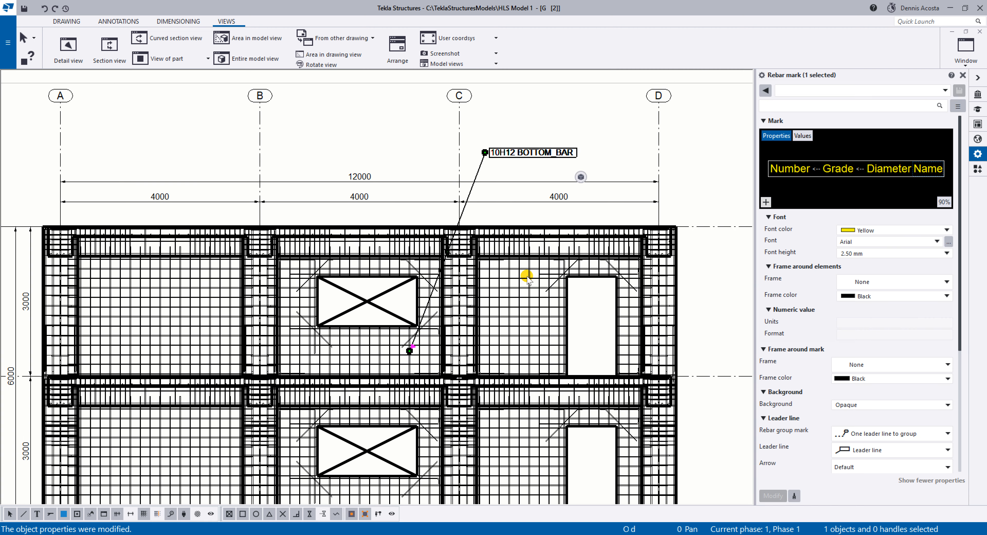
pyautogui.click(686, 174)
pyautogui.moveTo(688, 130); pyautogui.dragTo(606, 165, button='middle')
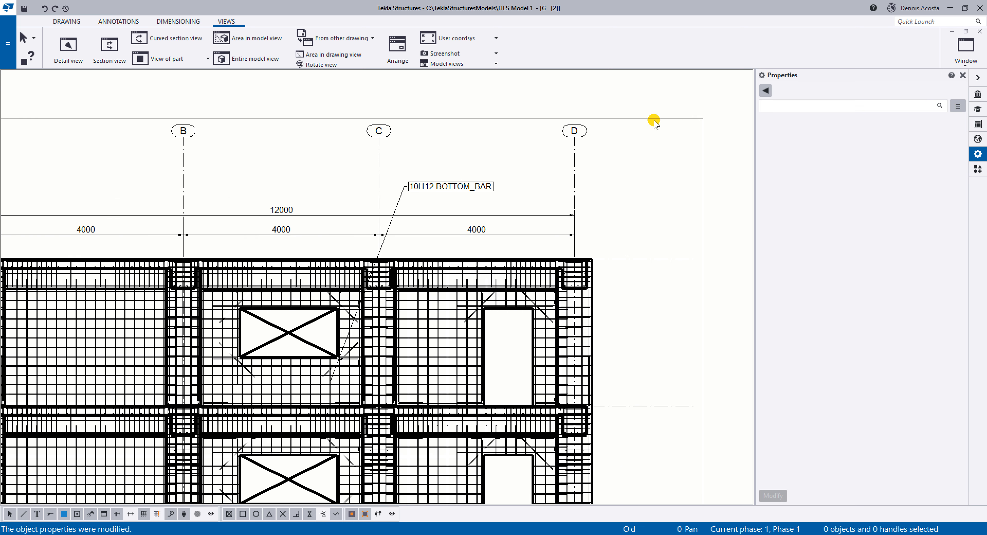
pyautogui.click(655, 120)
pyautogui.click(857, 156)
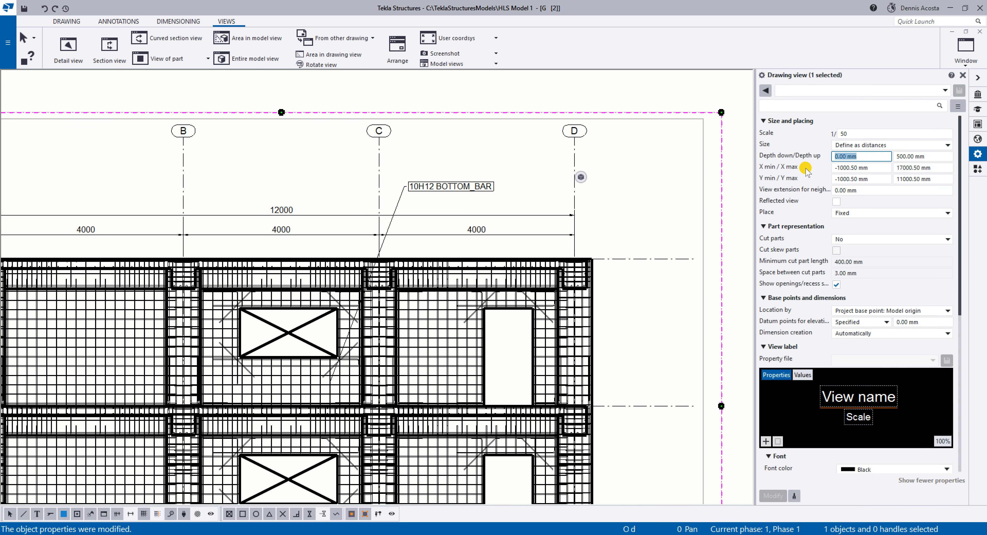
pyautogui.write('500')
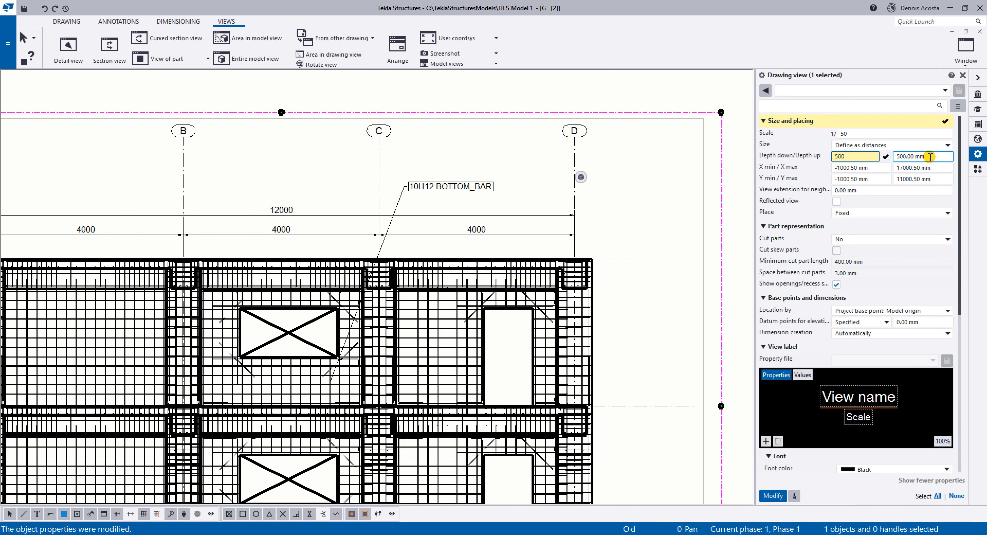
pyautogui.click(937, 155)
pyautogui.write('0')
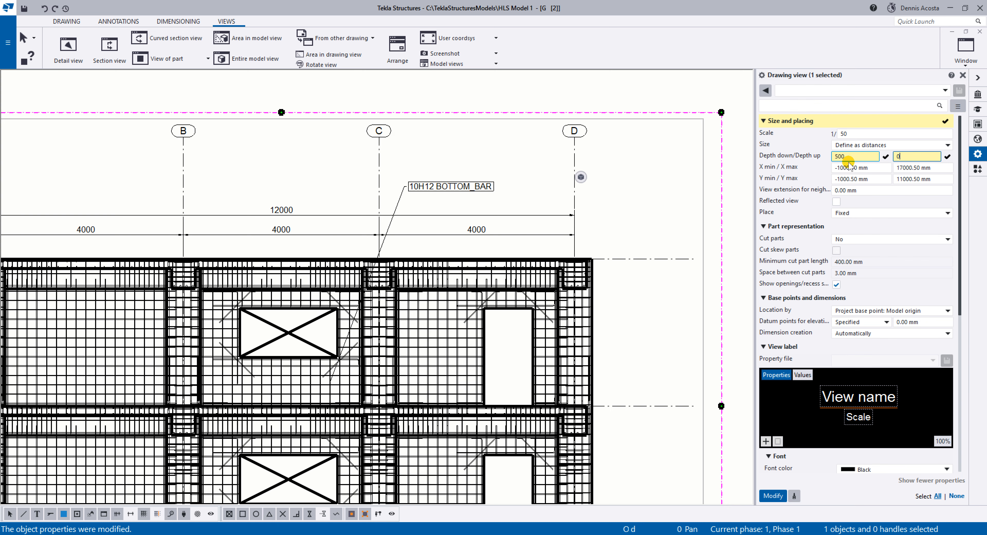
pyautogui.click(775, 496)
# Add a mark to the vertical bars between the upper-storey window and grid C, placed above the elevation between grids C and D.
pyautogui.scroll(5, 351, 335)
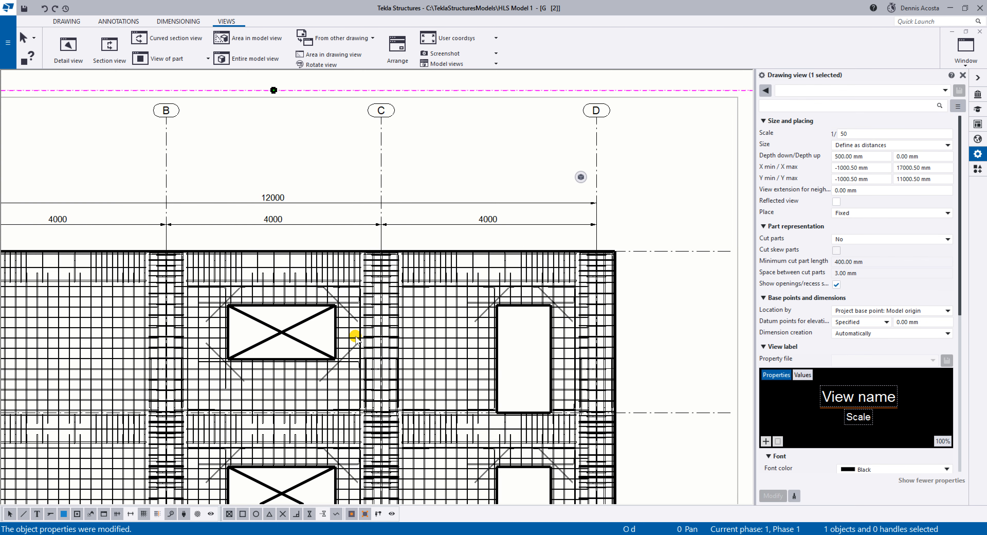
pyautogui.scroll(2, 340, 333)
pyautogui.rightClick(342, 330)
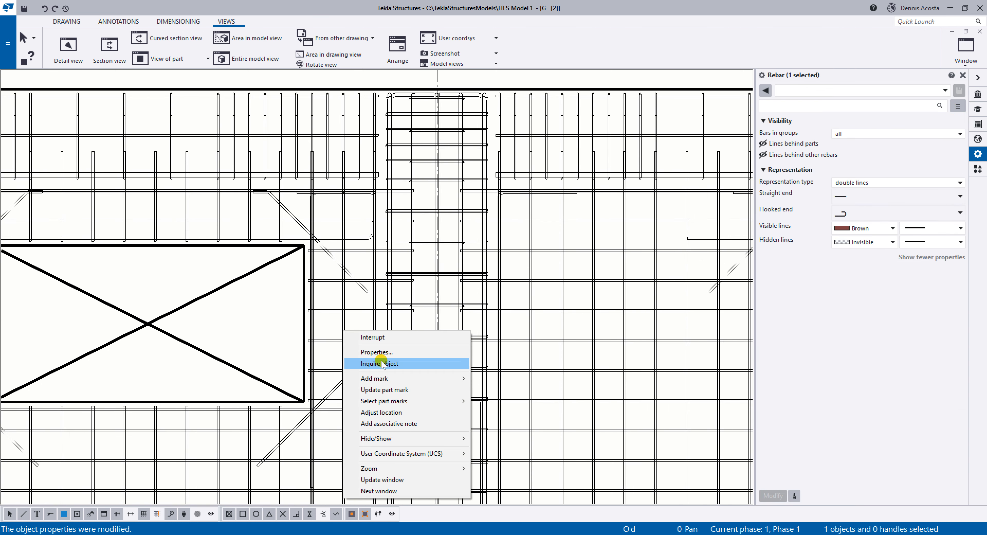
pyautogui.moveTo(395, 379)
pyautogui.click(510, 390)
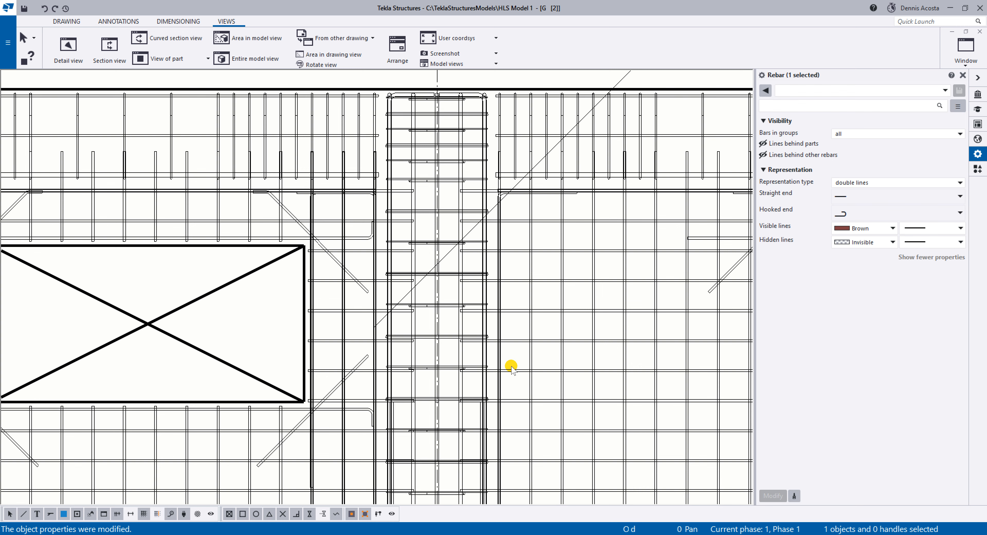
pyautogui.scroll(-3, 511, 368)
pyautogui.click(690, 188)
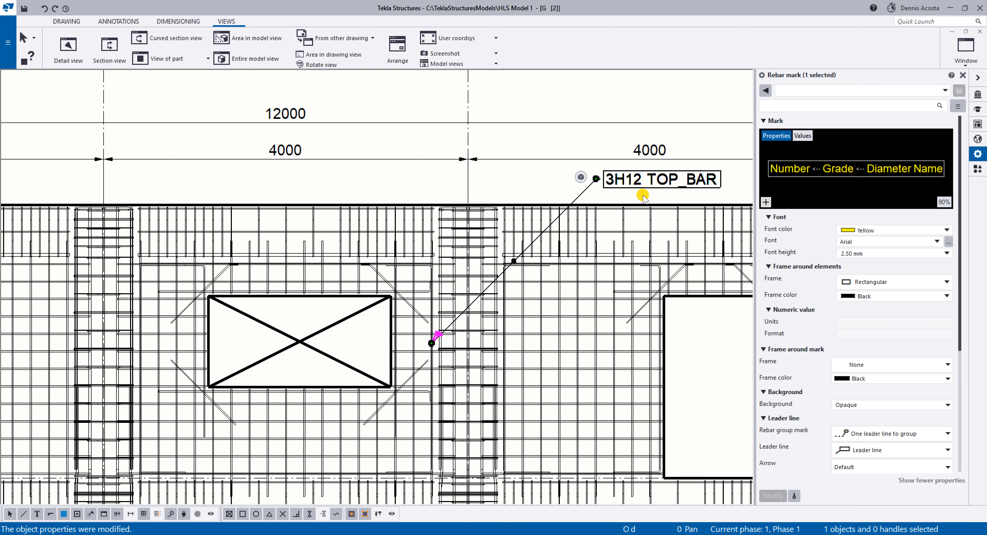
# Close the Grid 2 drawing and keep its changes.
pyautogui.scroll(-4, 529, 203)
pyautogui.scroll(-2, 526, 203)
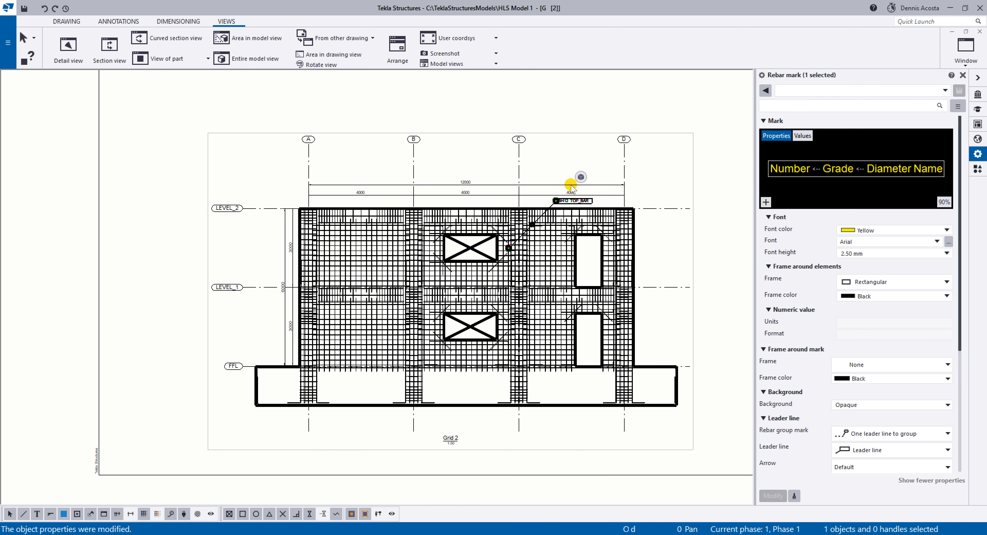
pyautogui.click(679, 111)
pyautogui.click(979, 31)
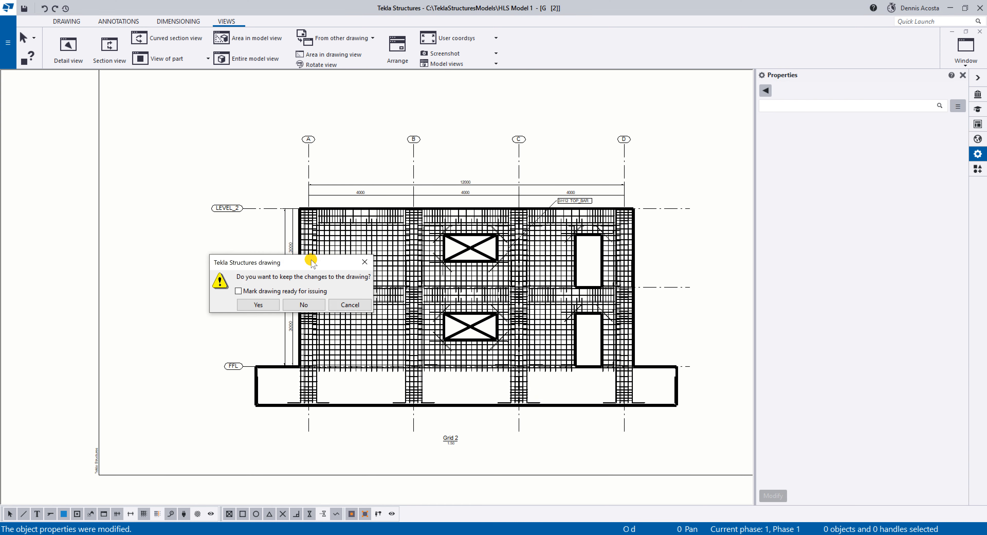
pyautogui.click(258, 305)
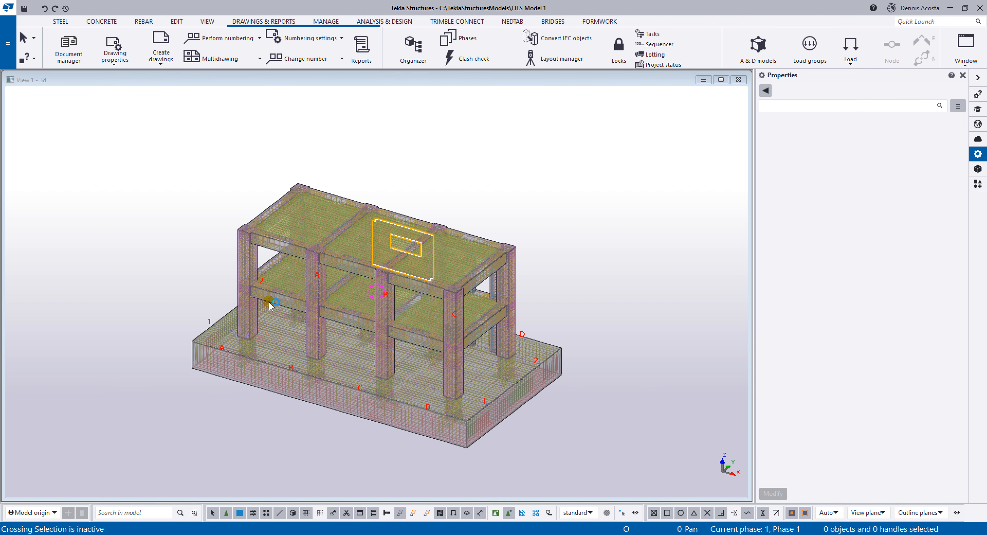
pyautogui.scroll(-2, 260, 297)
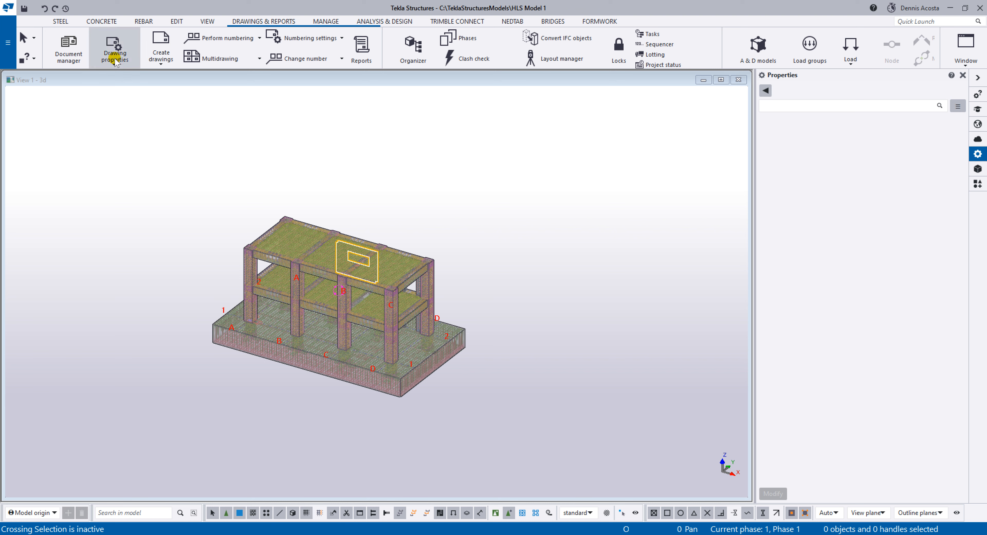
pyautogui.click(115, 50)
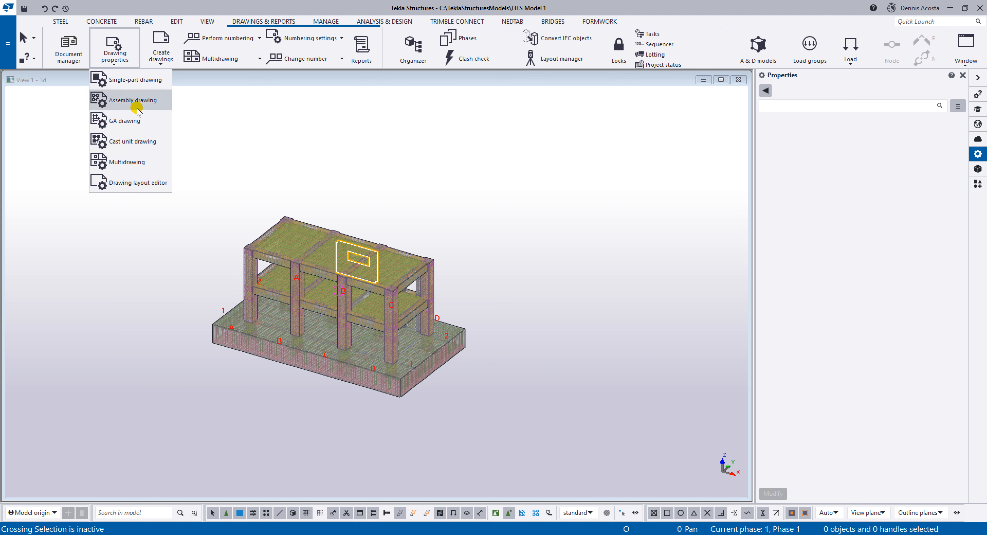
pyautogui.click(134, 121)
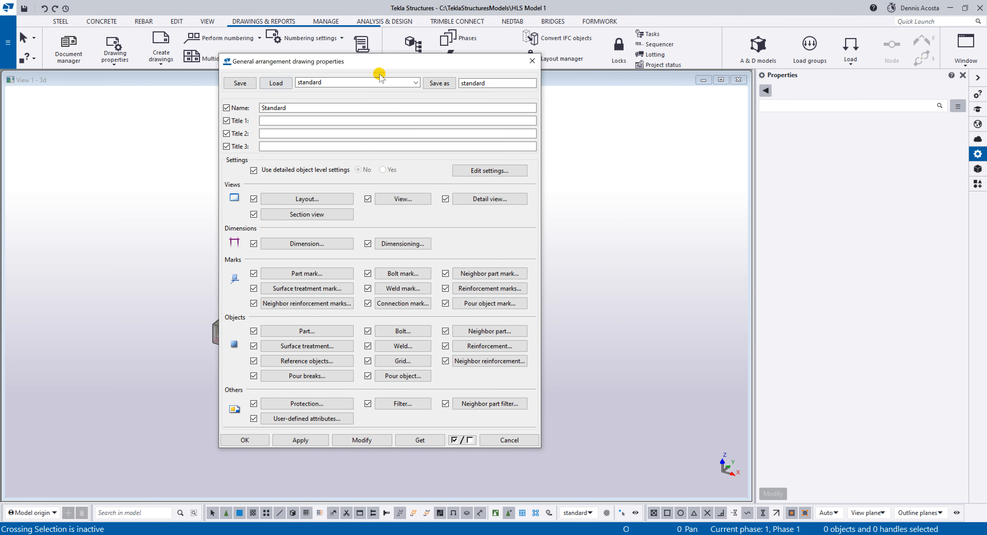
pyautogui.click(531, 61)
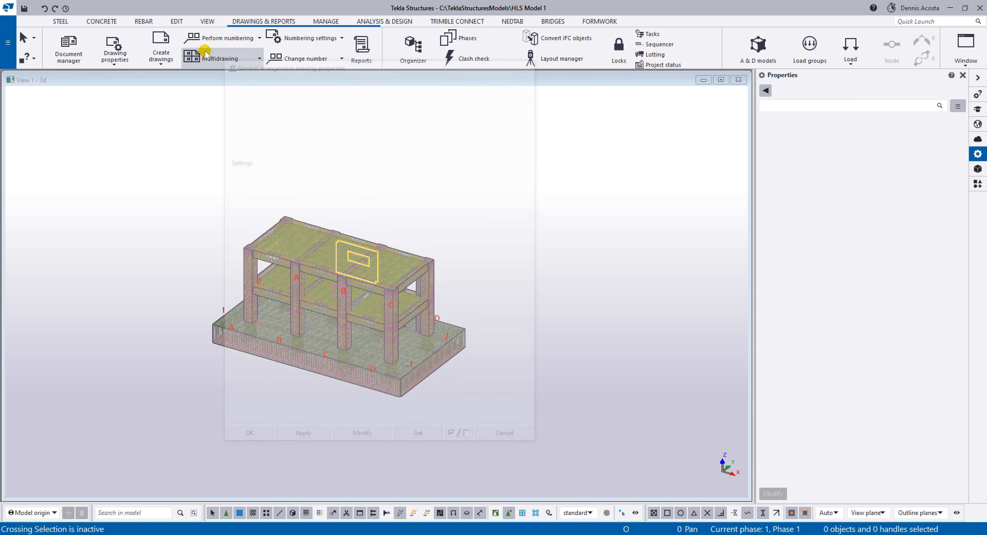
# Create a general arrangement drawing from the Plan FFL view and show it maximized.
pyautogui.click(172, 65)
pyautogui.click(188, 160)
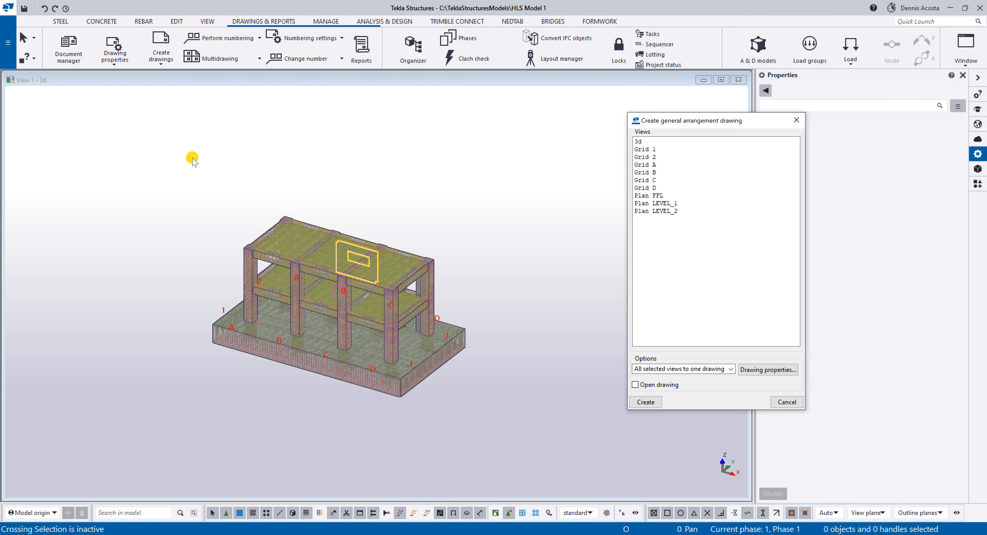
pyautogui.click(662, 196)
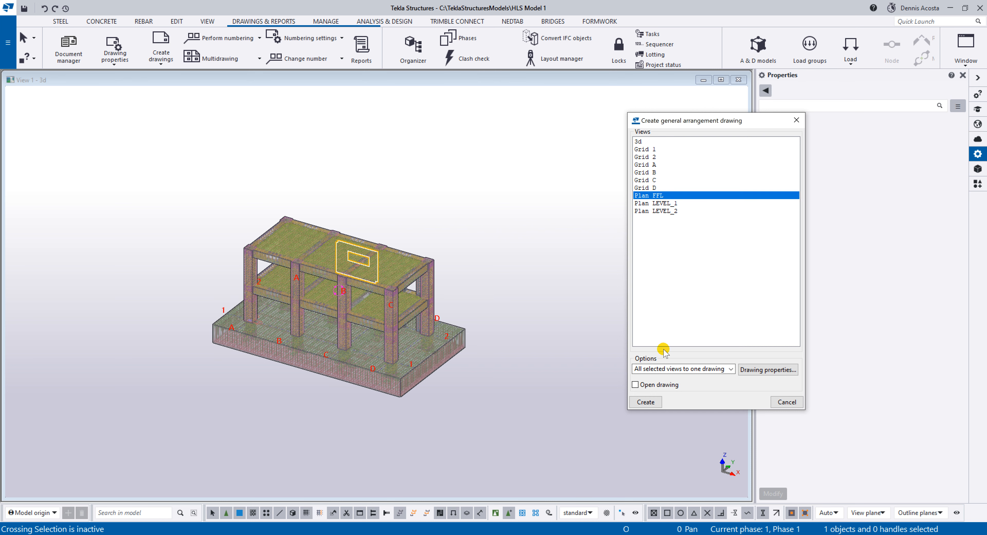
pyautogui.click(645, 401)
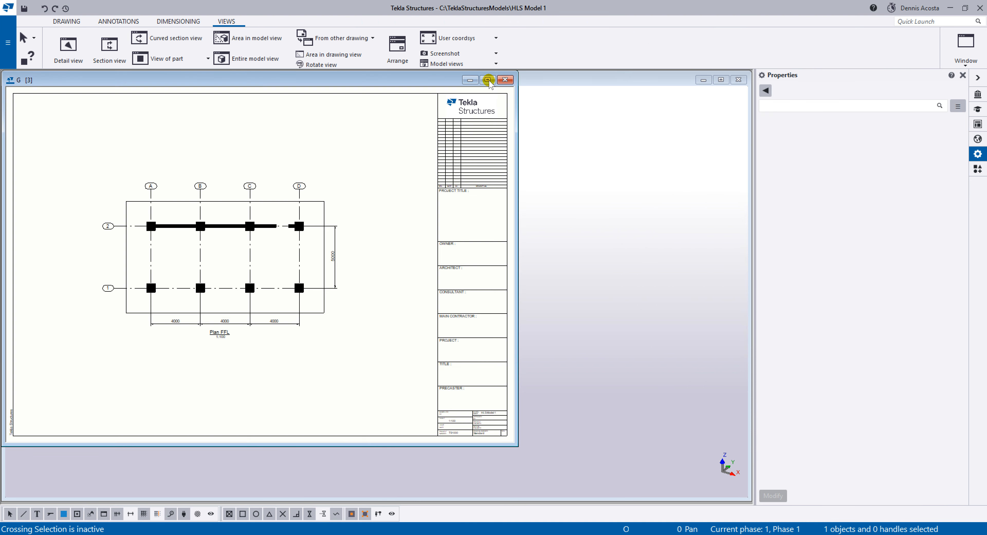
pyautogui.click(488, 80)
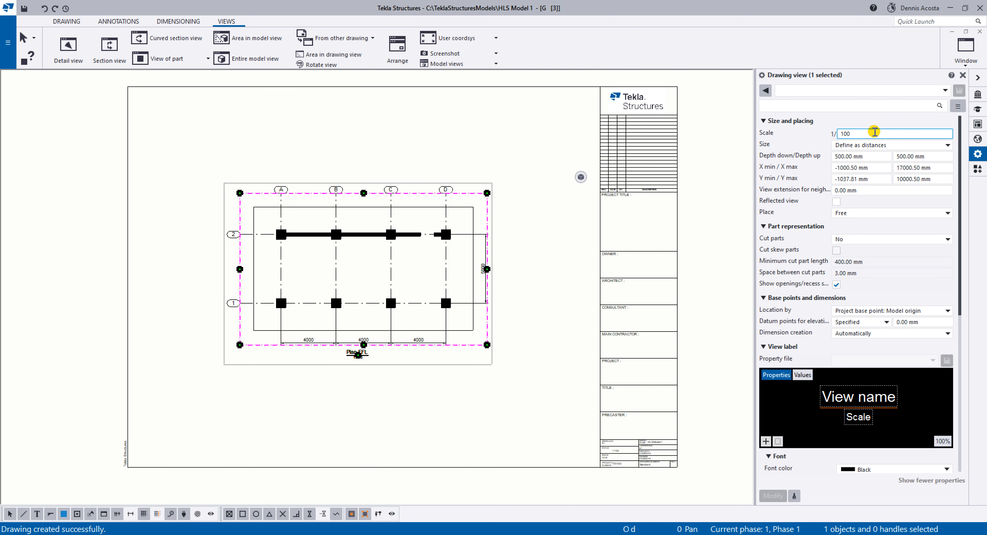
# Try scales of 1:20, 1:40 and 1:50 on the Plan FFL drawing view.
pyautogui.moveTo(869, 132); pyautogui.dragTo(815, 138)
pyautogui.write('20')
pyautogui.press('Return')
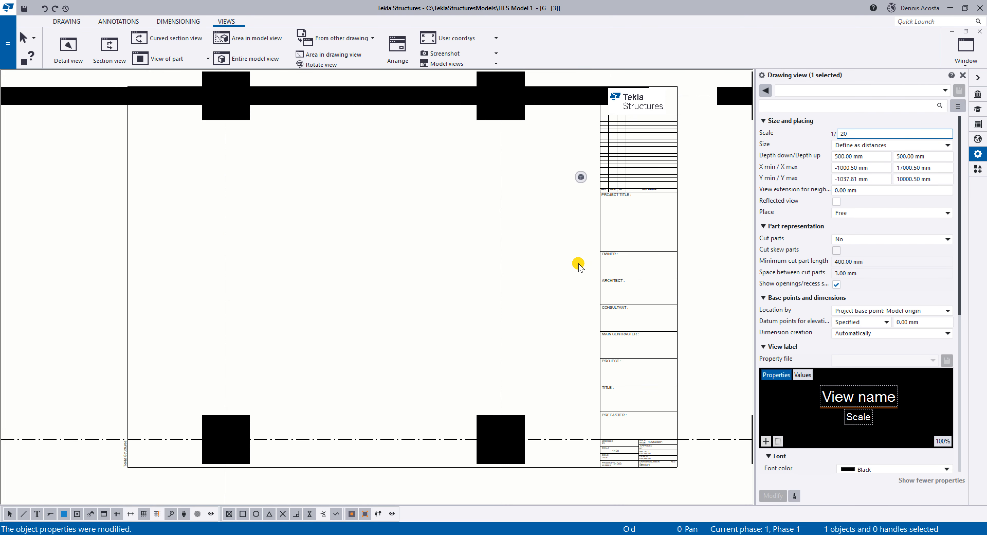
pyautogui.moveTo(860, 135); pyautogui.dragTo(791, 142)
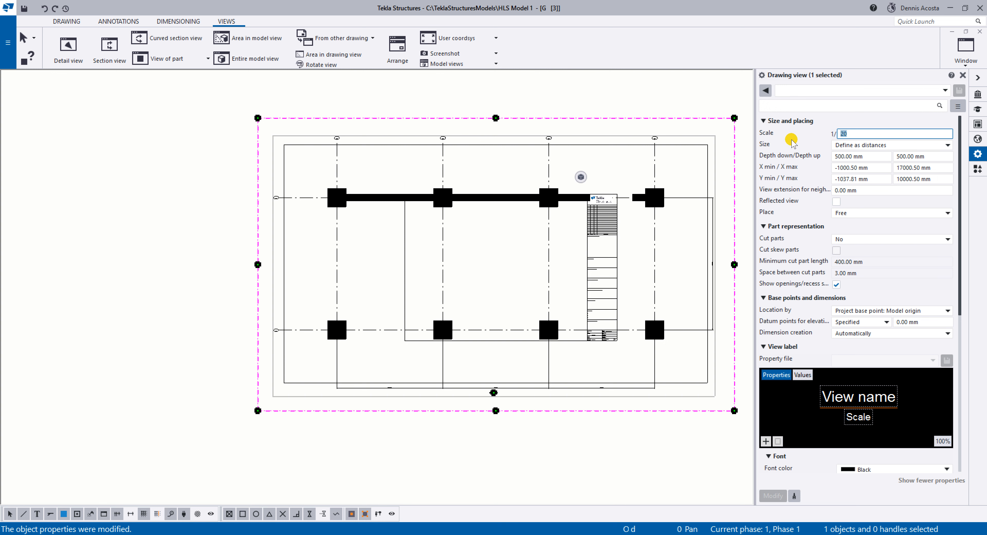
pyautogui.write('40')
pyautogui.press('Return')
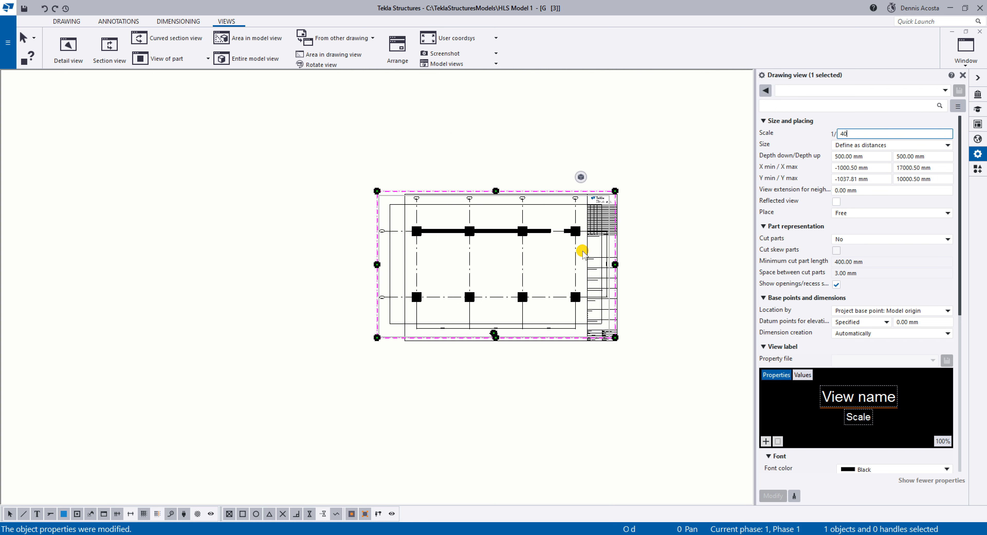
pyautogui.moveTo(851, 132); pyautogui.dragTo(796, 138)
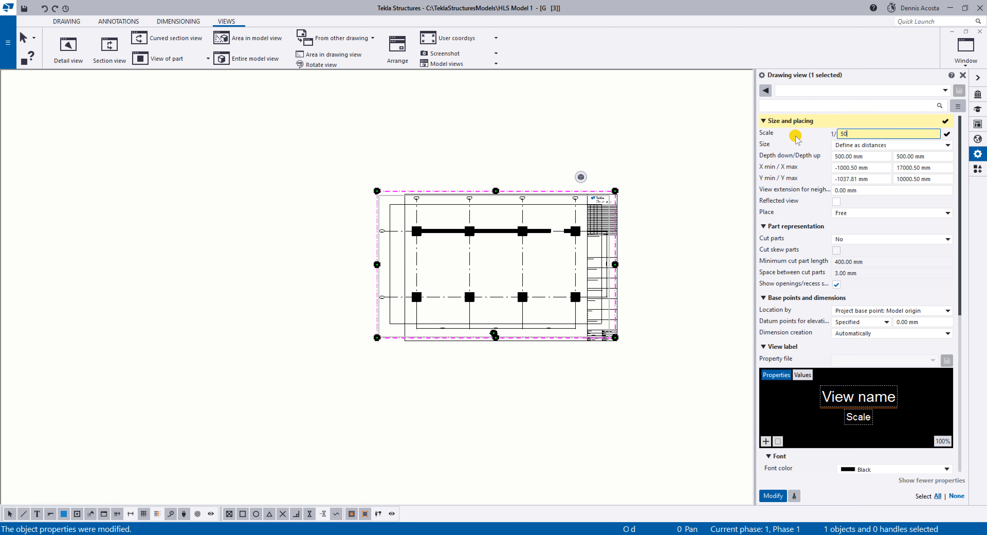
pyautogui.write('50')
pyautogui.press('Return')
pyautogui.scroll(3, 547, 264)
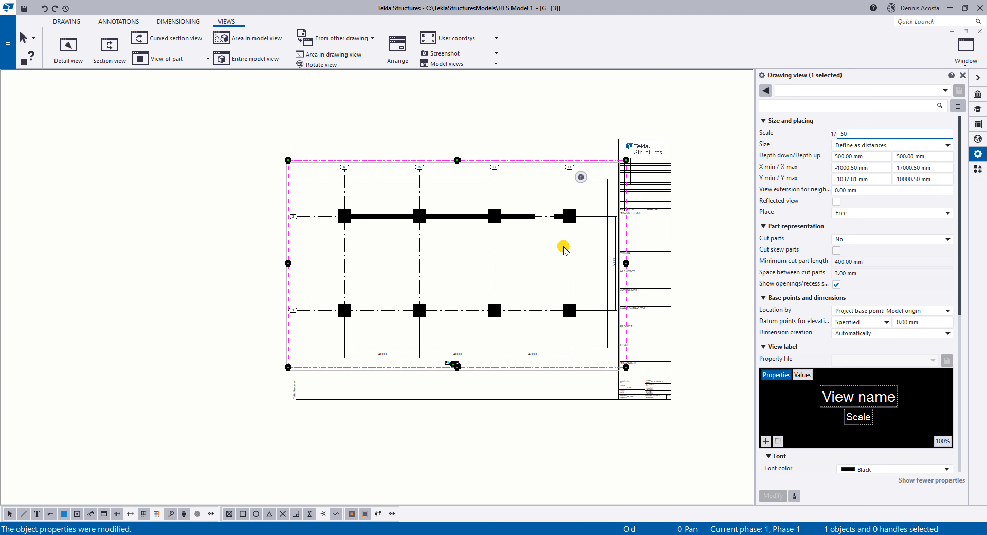
# Set the Plan FFL drawing view's scale to 1:60.
pyautogui.moveTo(843, 132); pyautogui.dragTo(794, 138)
pyautogui.write('60')
pyautogui.press('Return')
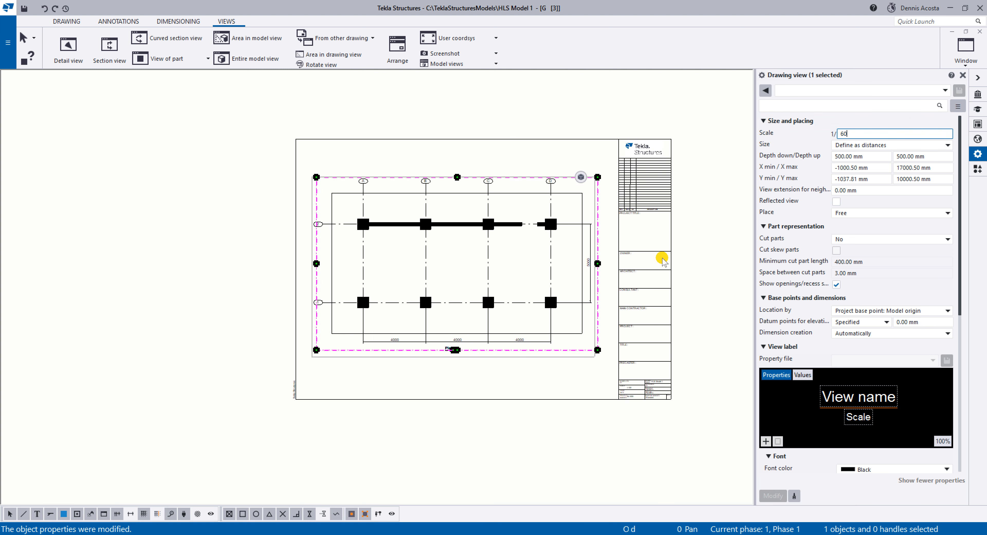
# Delete the vertical dimension between grids 1 and 2 and the horizontal dimensions between grids A to D in the Plan FFL view.
pyautogui.click(498, 150)
pyautogui.scroll(5, 559, 284)
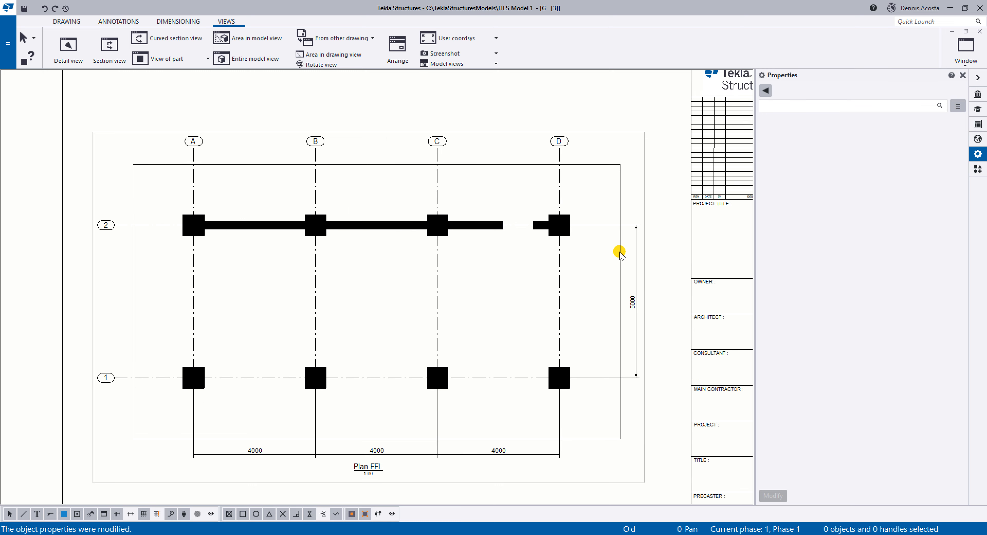
pyautogui.click(622, 246)
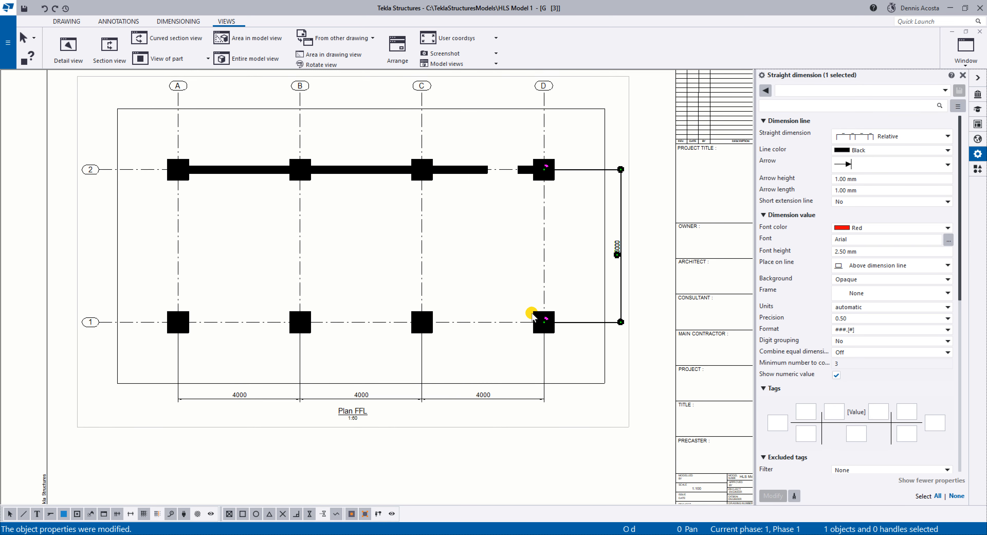
pyautogui.press('Delete')
pyautogui.click(469, 399)
pyautogui.scroll(-2, 470, 395)
pyautogui.press('Delete')
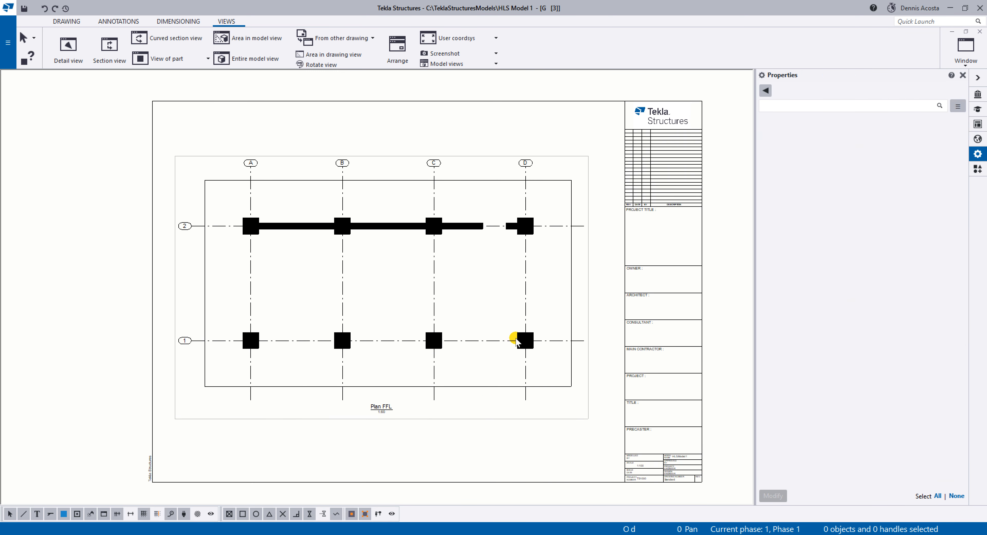
# Open the full view properties of the Plan FFL drawing view.
pyautogui.click(589, 271)
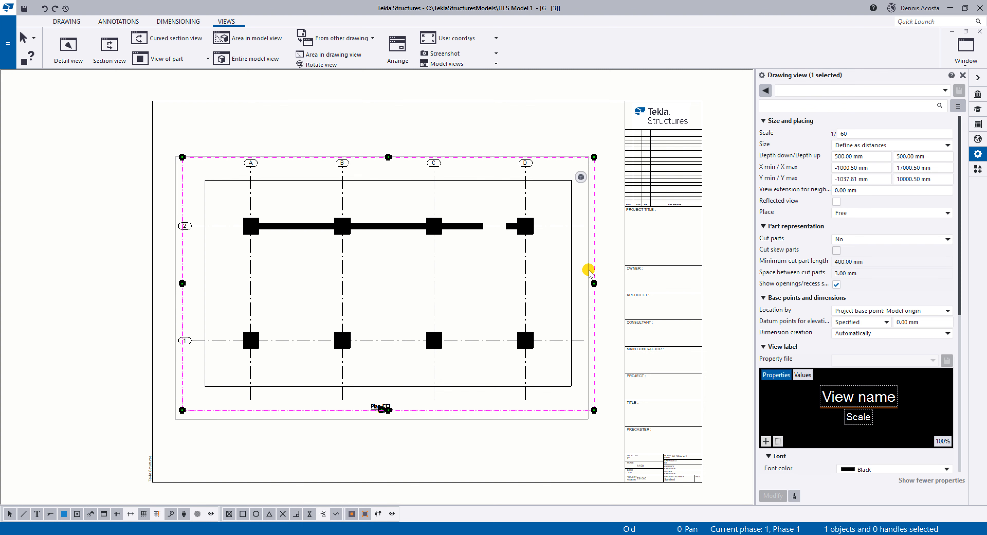
pyautogui.doubleClick(452, 231)
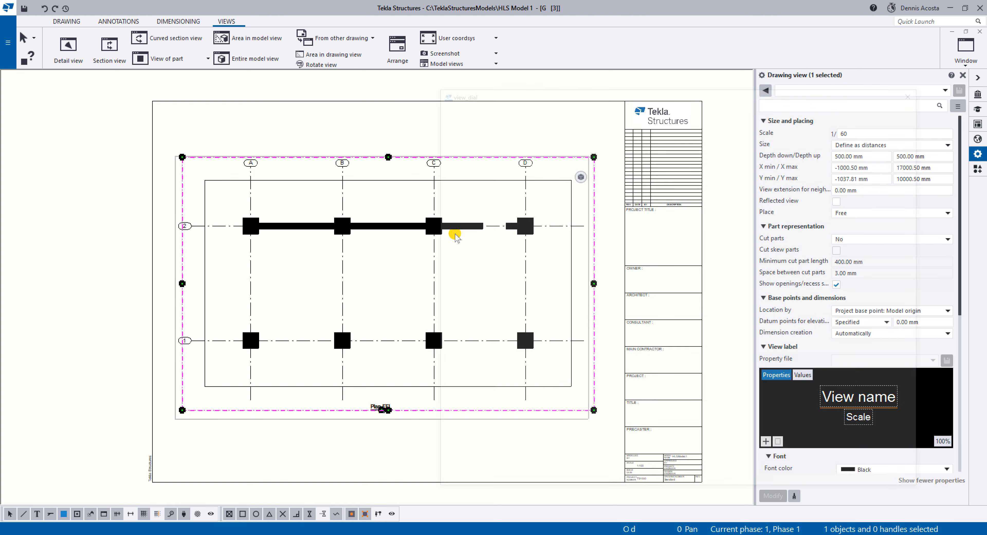
pyautogui.moveTo(386, 273); pyautogui.dragTo(298, 264, button='middle')
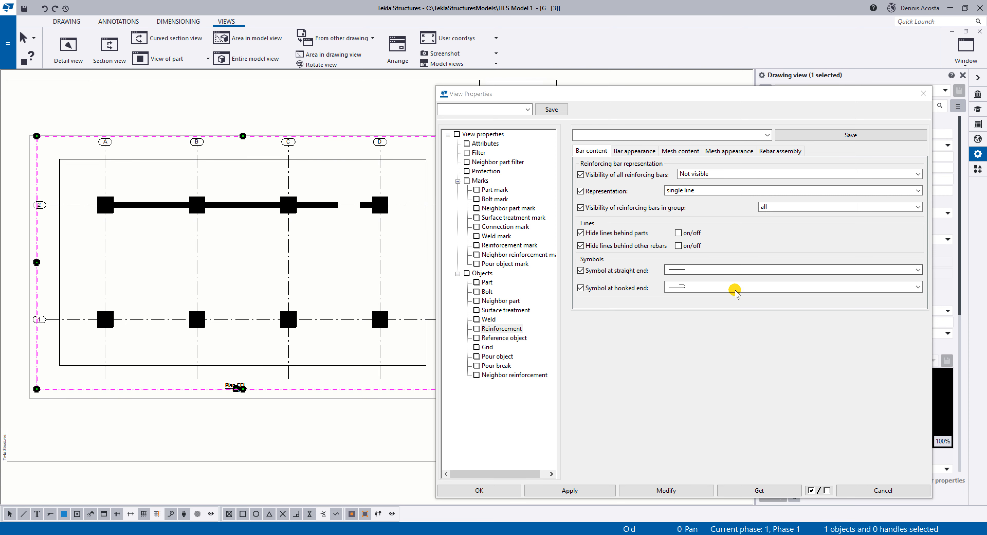
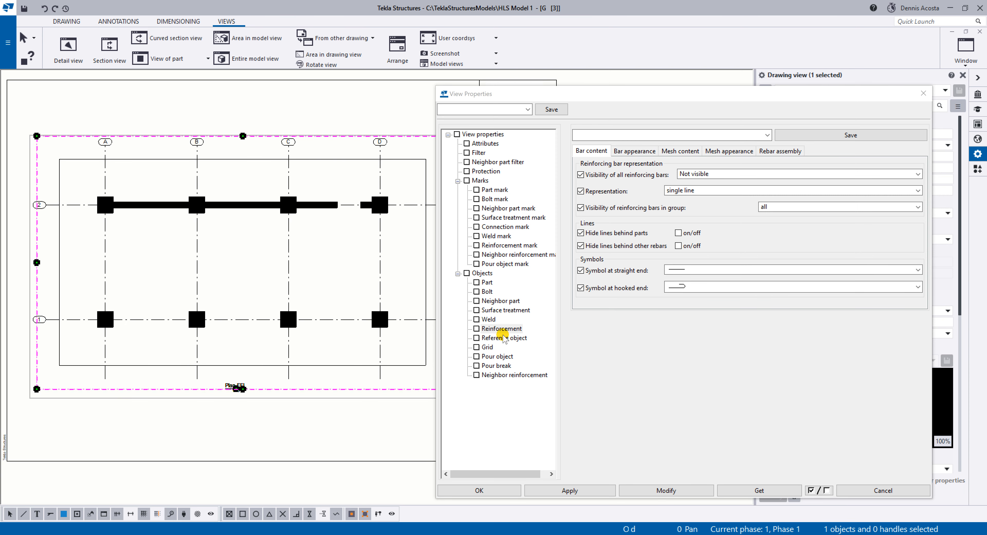
# Set the part section fill type to None in the plan view's properties and apply it to the view.
pyautogui.click(486, 282)
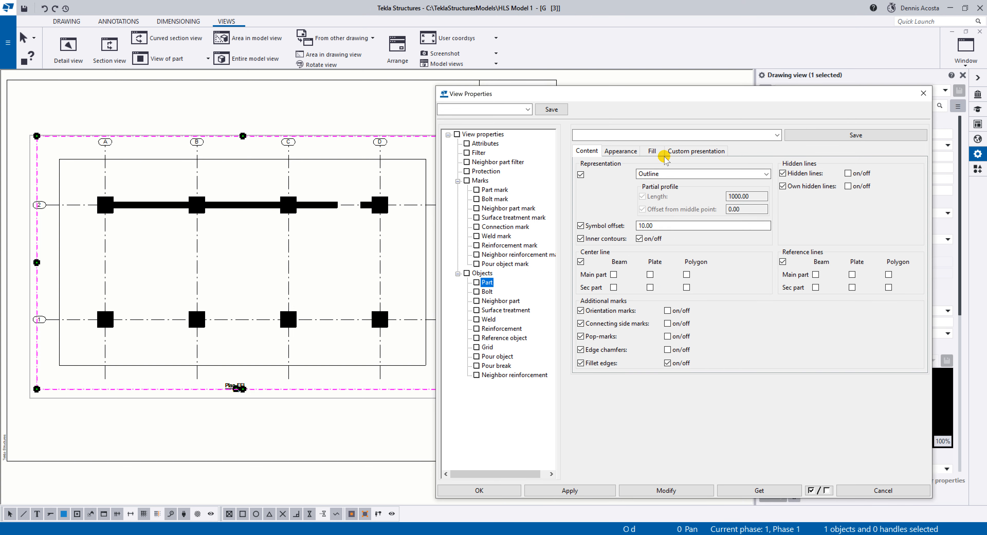
pyautogui.click(652, 151)
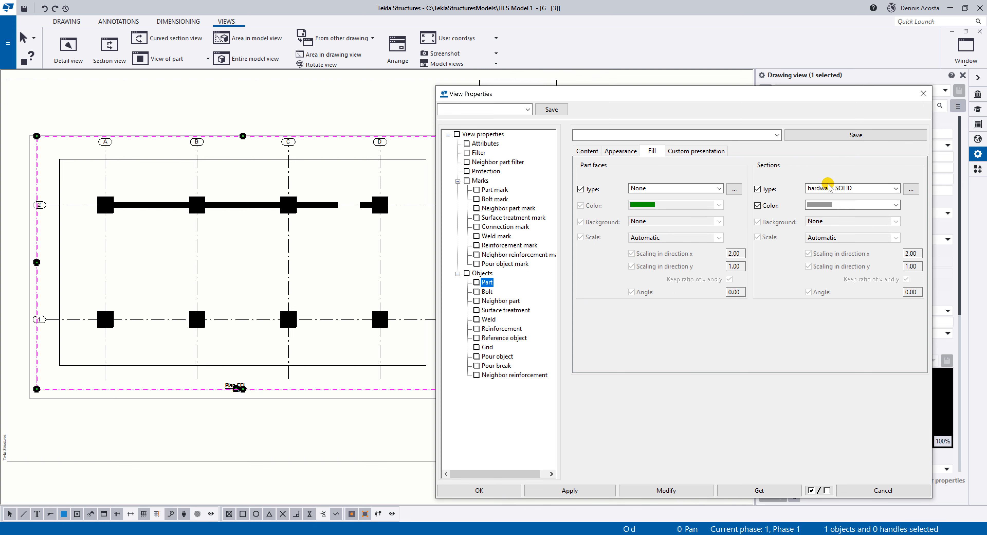
pyautogui.click(824, 188)
pyautogui.scroll(1, 828, 216)
pyautogui.click(827, 199)
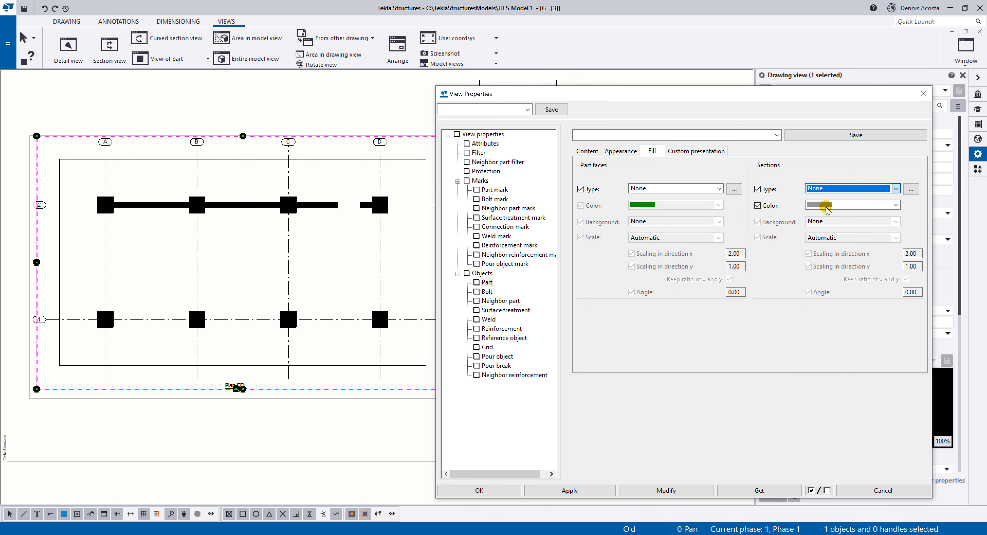
pyautogui.click(661, 490)
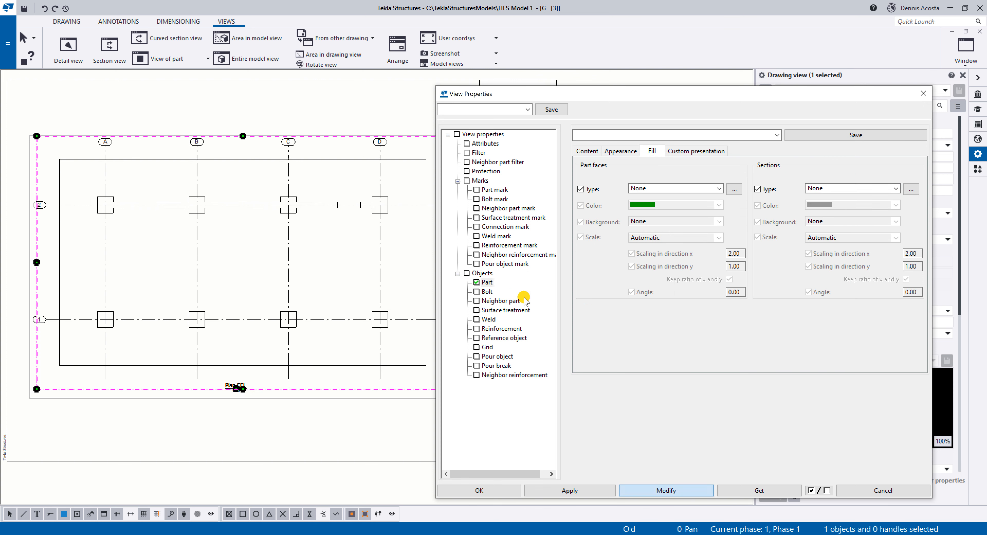
# Make all reinforcing bars visible as double lines, showing only the bar in the middle of each group, and apply it to the view.
pyautogui.click(502, 328)
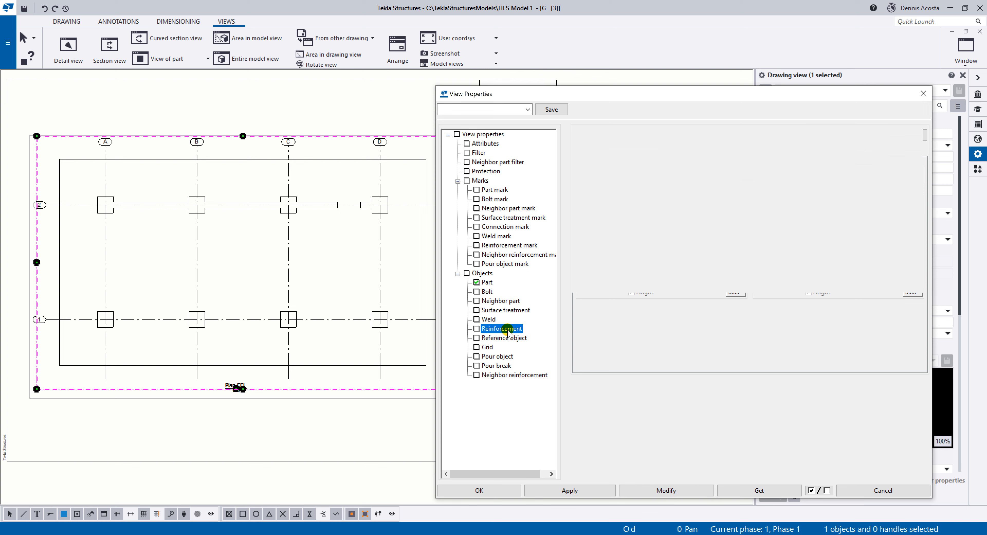
pyautogui.click(688, 174)
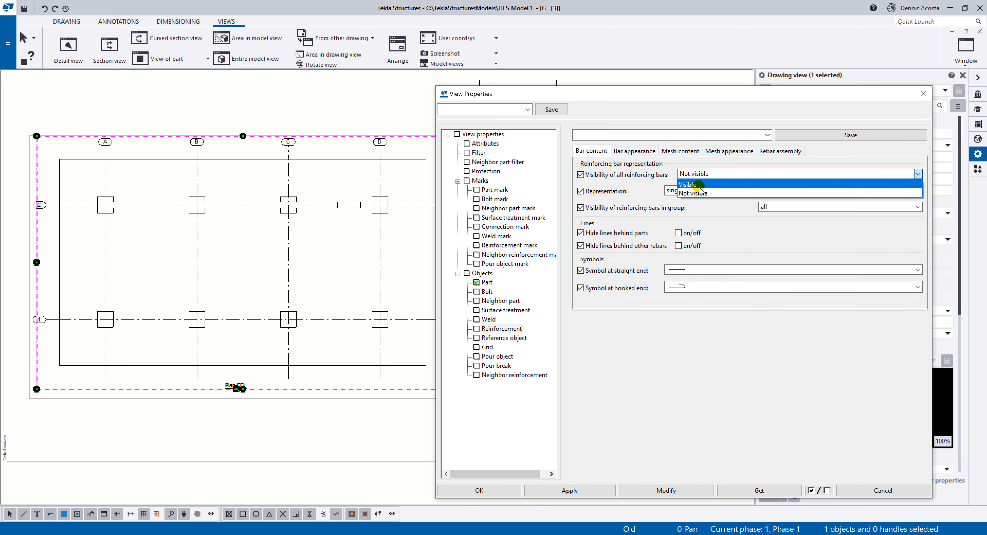
pyautogui.click(690, 184)
pyautogui.click(690, 191)
pyautogui.click(692, 218)
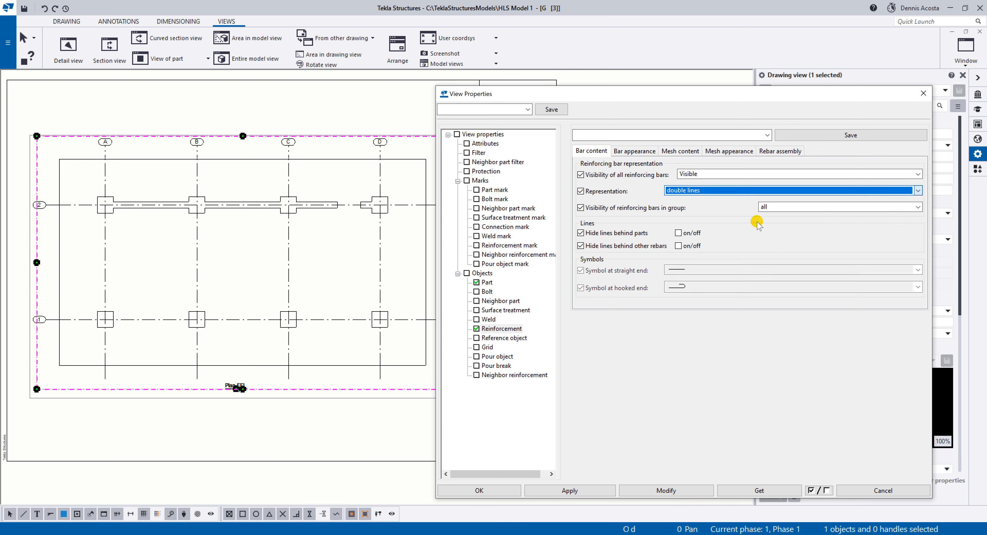
pyautogui.click(776, 207)
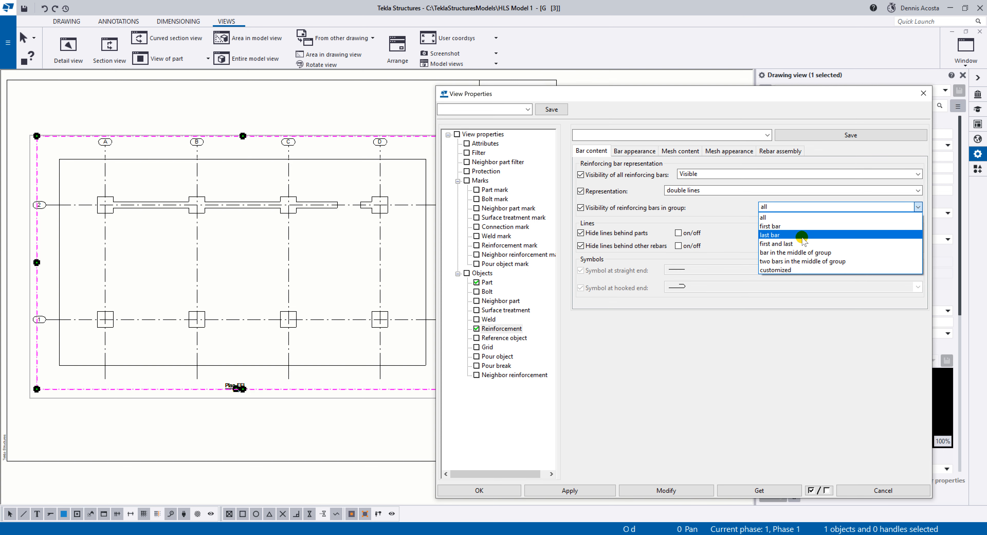
pyautogui.click(803, 253)
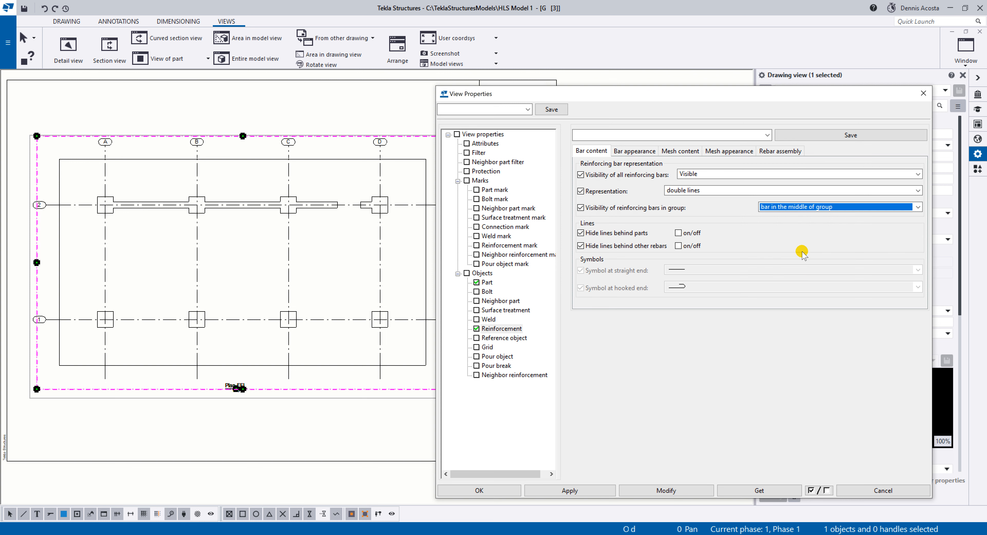
pyautogui.click(654, 492)
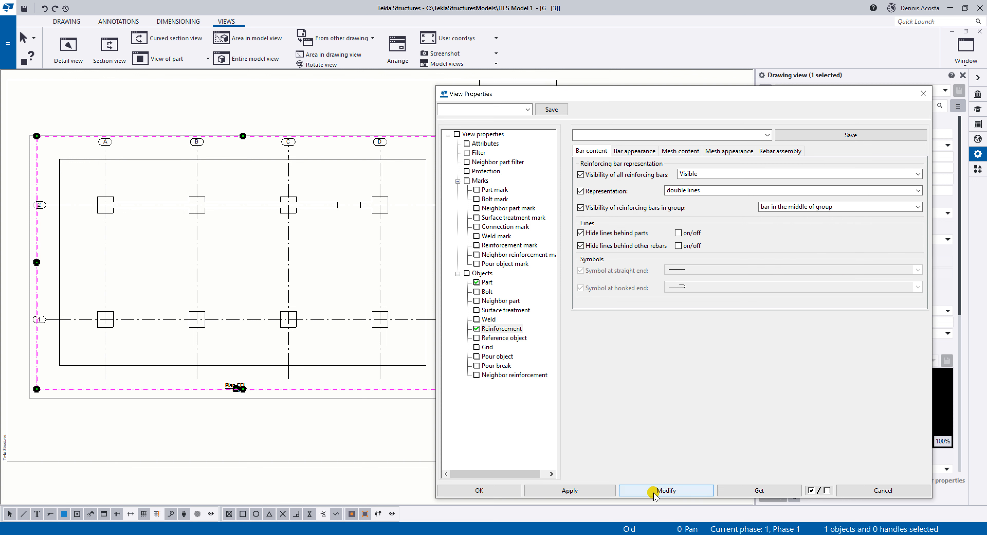
pyautogui.click(551, 490)
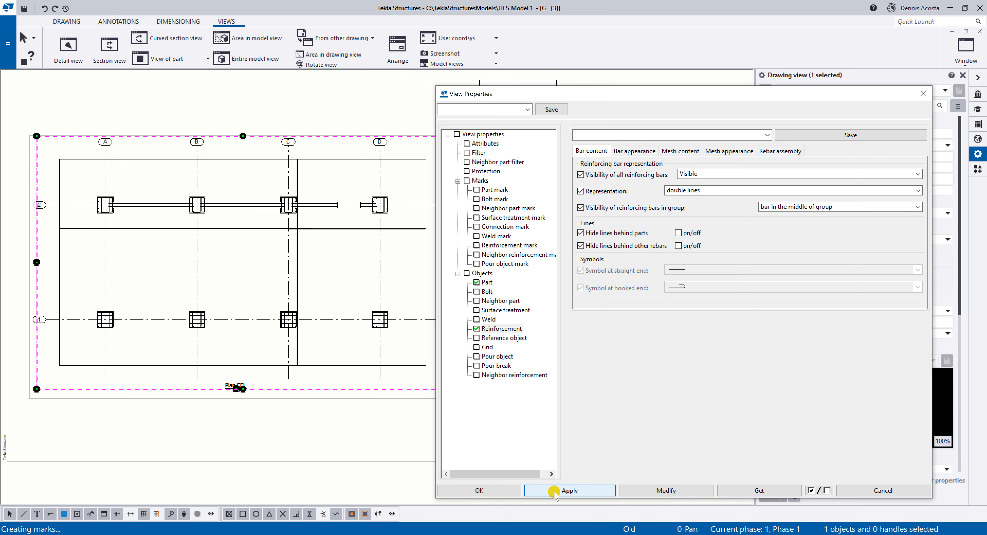
# Examine the slab reinforcing bars in the plan view around grid C.
pyautogui.scroll(2, 293, 278)
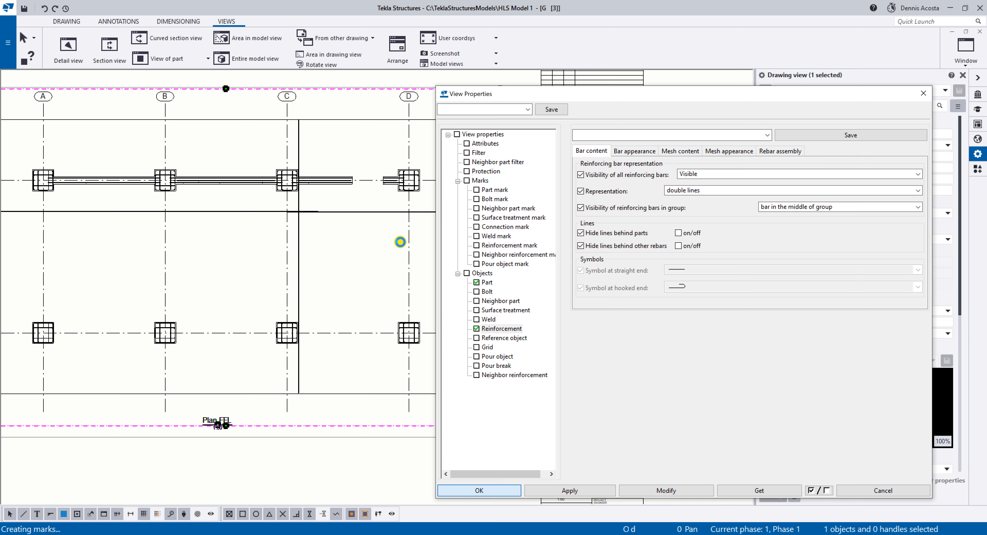
pyautogui.scroll(5, 474, 268)
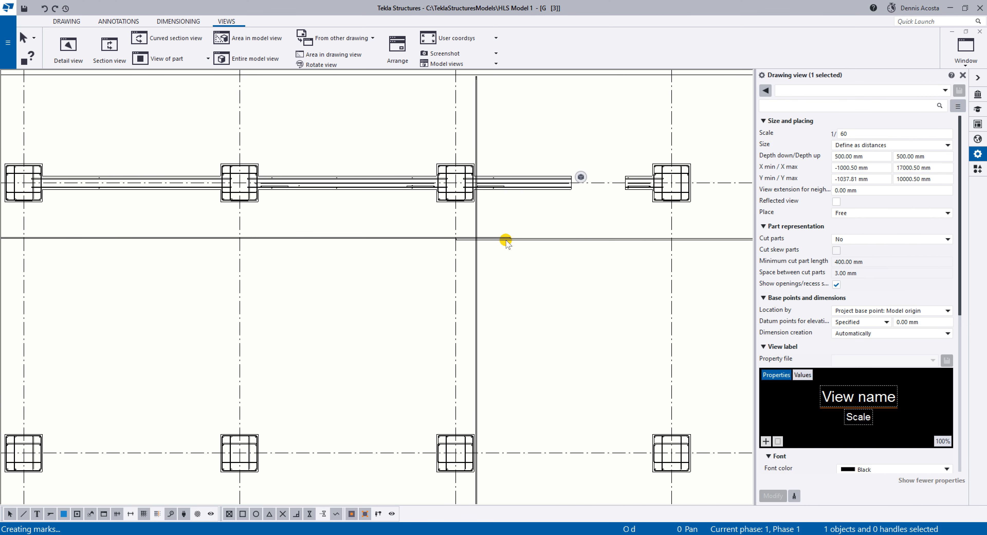
pyautogui.click(505, 240)
pyautogui.scroll(-4, 499, 242)
pyautogui.scroll(1, 499, 244)
pyautogui.scroll(-1, 499, 243)
pyautogui.scroll(1, 498, 244)
pyautogui.click(481, 227)
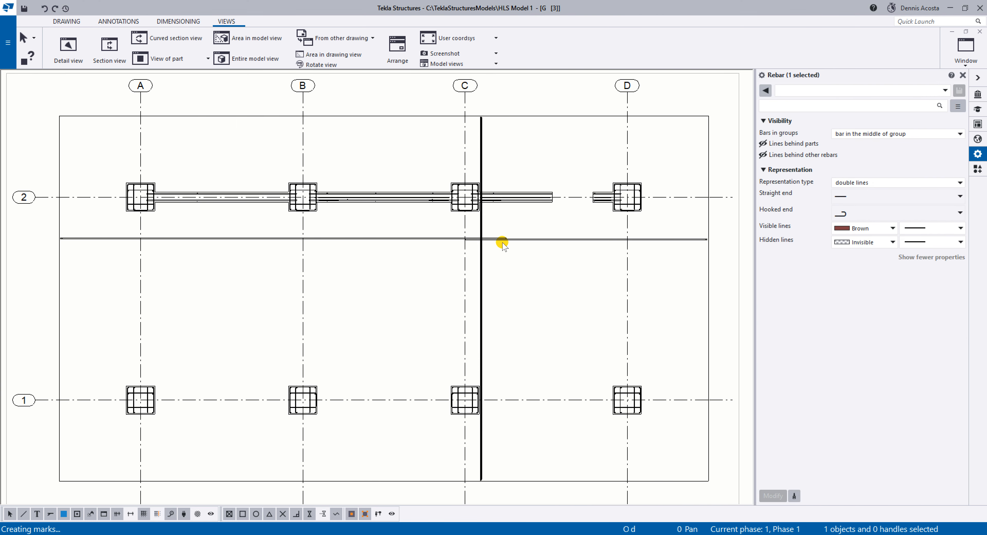
pyautogui.scroll(2, 502, 245)
pyautogui.scroll(-1, 502, 246)
pyautogui.scroll(-1, 502, 245)
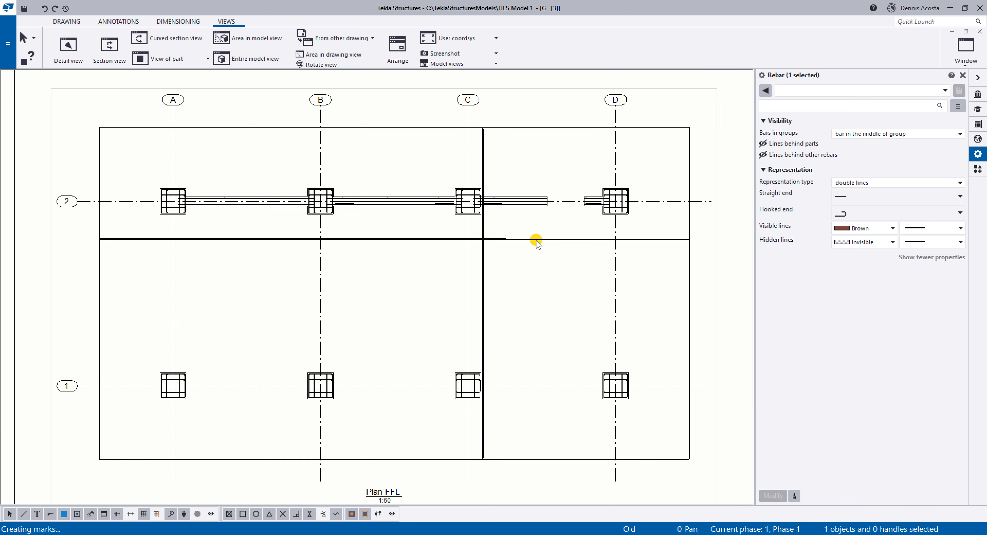
# Adjust the location of the horizontal bar spanning from grid C past grid D, placing it roughly two-thirds of the way from grid 2 to grid 1.
pyautogui.scroll(1, 544, 238)
pyautogui.click(544, 239)
pyautogui.rightClick(543, 239)
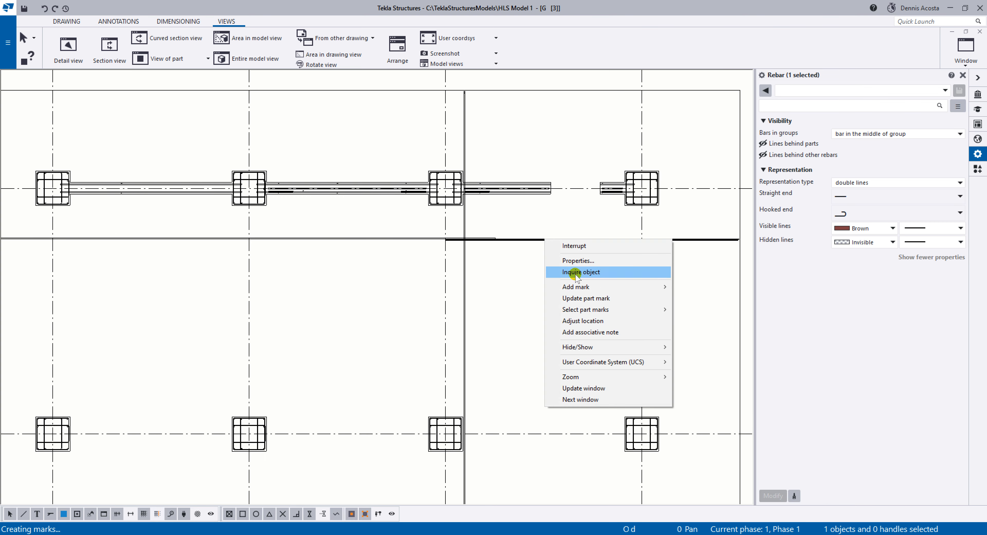
pyautogui.click(598, 320)
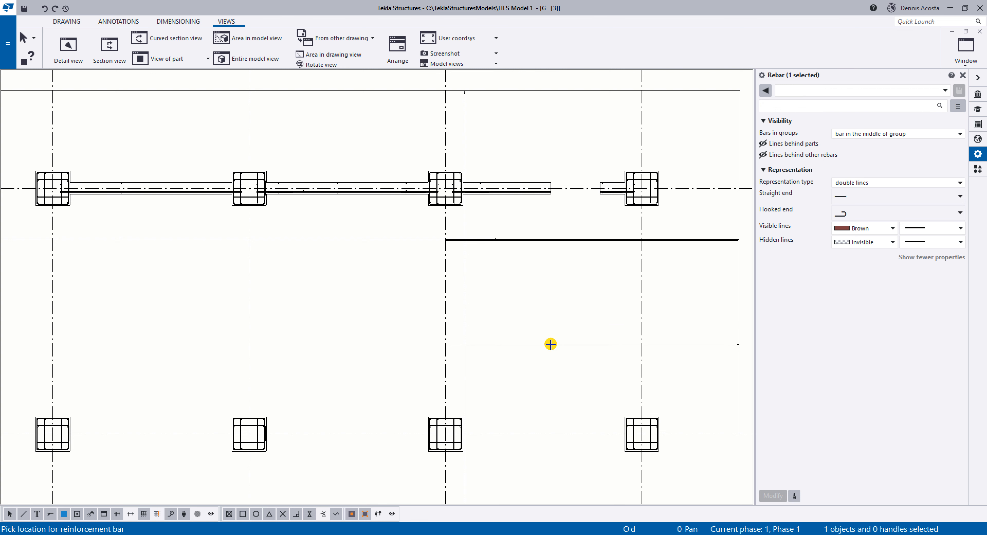
pyautogui.click(551, 344)
pyautogui.click(428, 238)
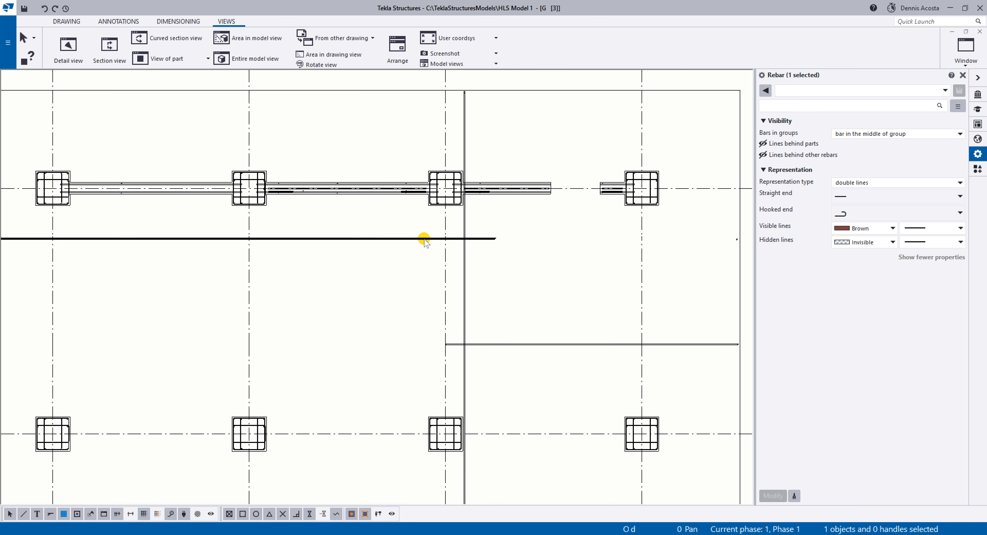
pyautogui.click(562, 284)
# Set the plan view's depth up and depth down both to 2000 mm and apply the changes.
pyautogui.scroll(-7, 562, 284)
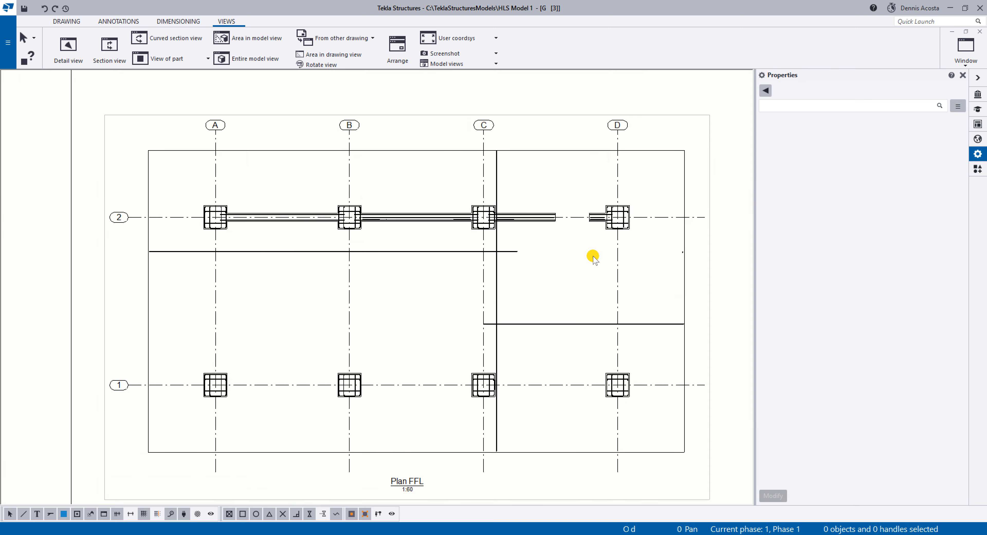
pyautogui.click(667, 204)
pyautogui.scroll(2, 595, 287)
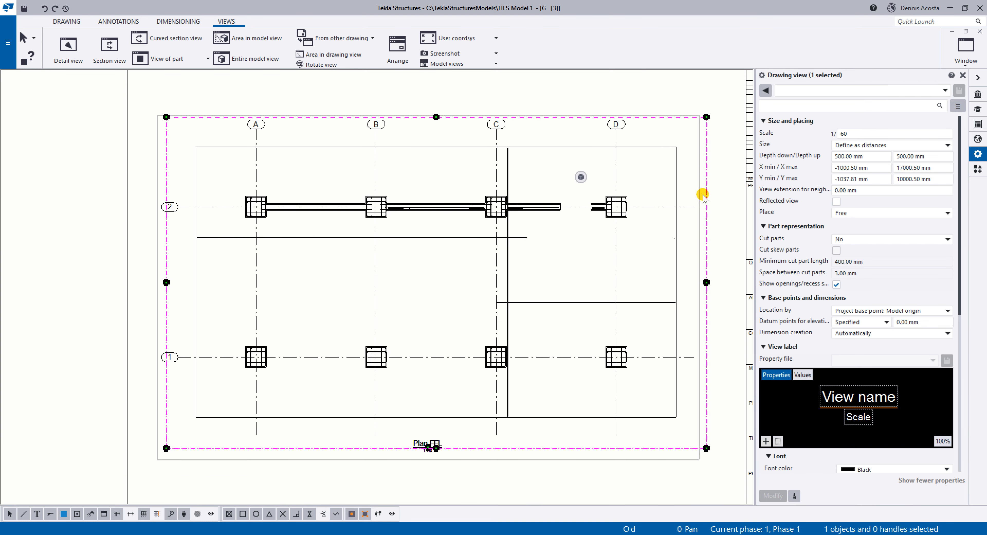
pyautogui.moveTo(935, 156); pyautogui.dragTo(863, 159)
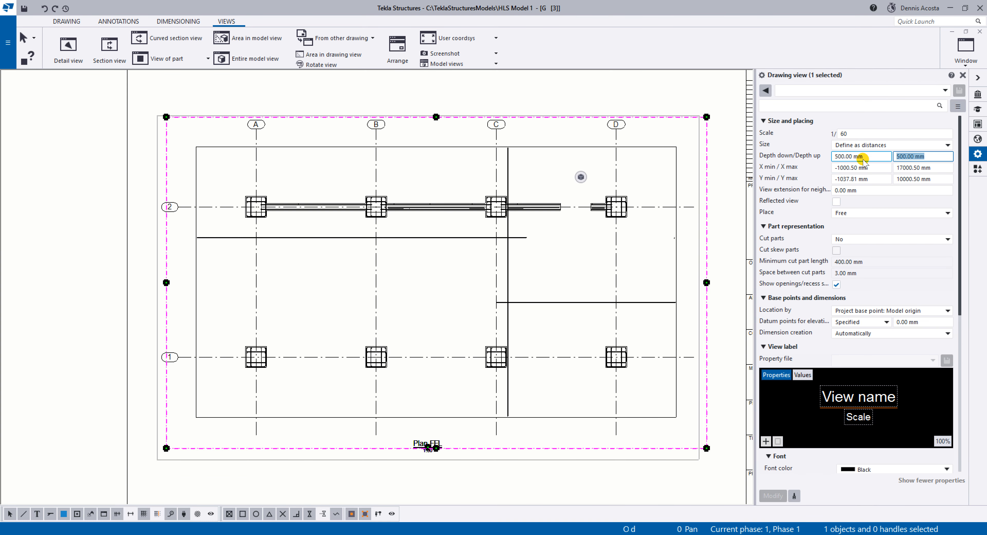
pyautogui.write('2000')
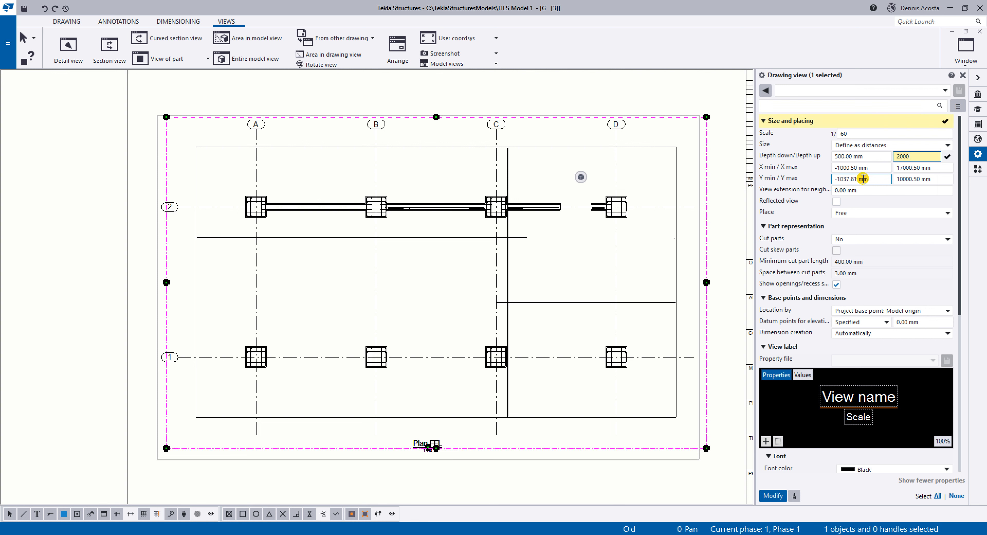
pyautogui.click(777, 493)
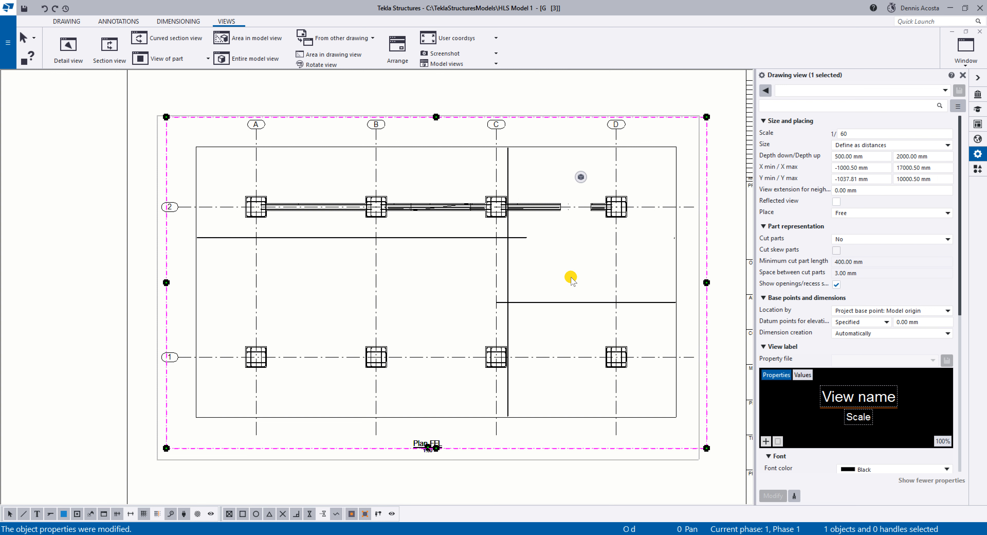
pyautogui.moveTo(873, 157); pyautogui.dragTo(749, 165)
pyautogui.write('2000')
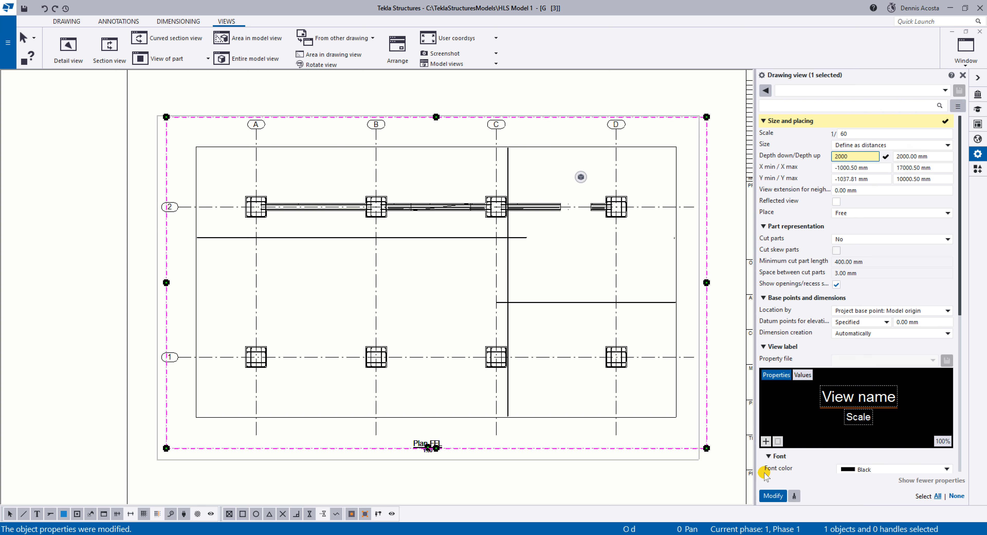
pyautogui.click(773, 496)
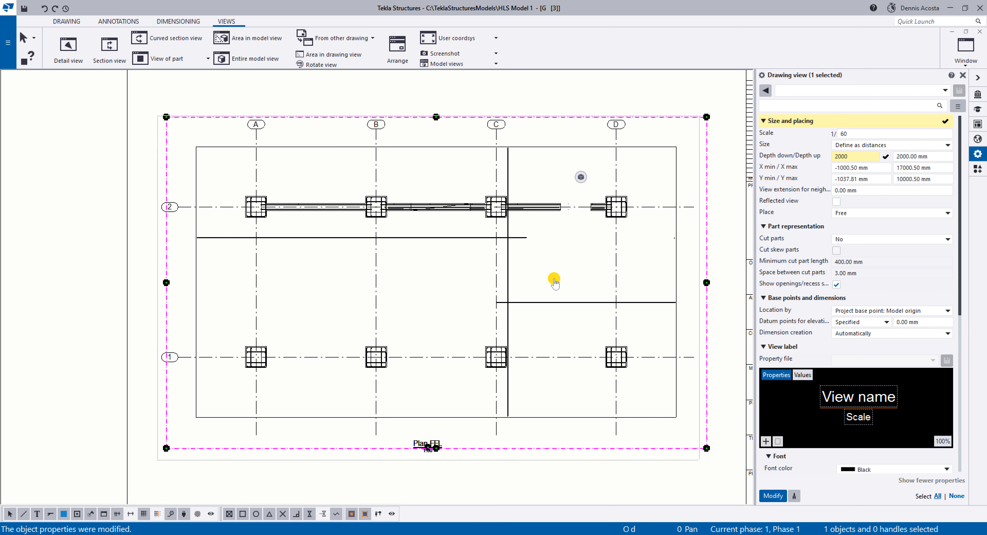
# Adjust the location of the remaining horizontal bar from grid C past D, placing it between grid 2 and the previously moved bar.
pyautogui.scroll(2, 494, 288)
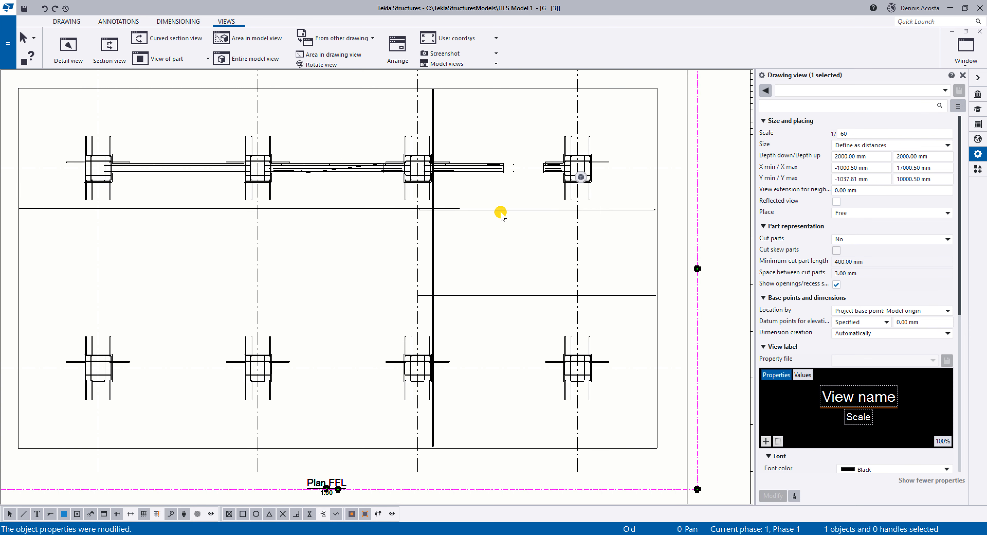
pyautogui.rightClick(513, 213)
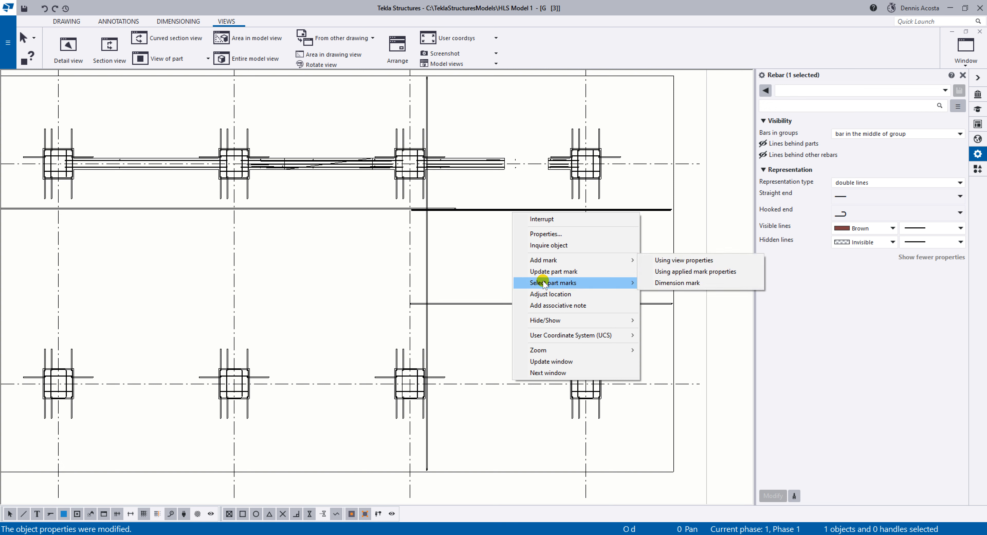
pyautogui.click(550, 294)
pyautogui.click(505, 251)
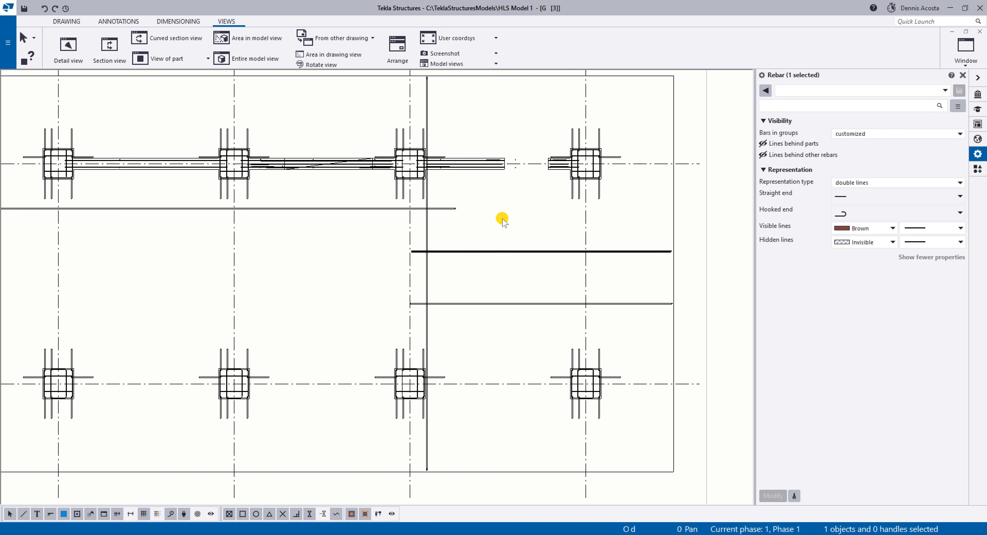
pyautogui.hotkey('ctrl', 'z')
# Adjust the locations of the two overlapping horizontal bars spanning from grid A past C, roughly aligning them with the two relocated bars near grid D.
pyautogui.rightClick(371, 210)
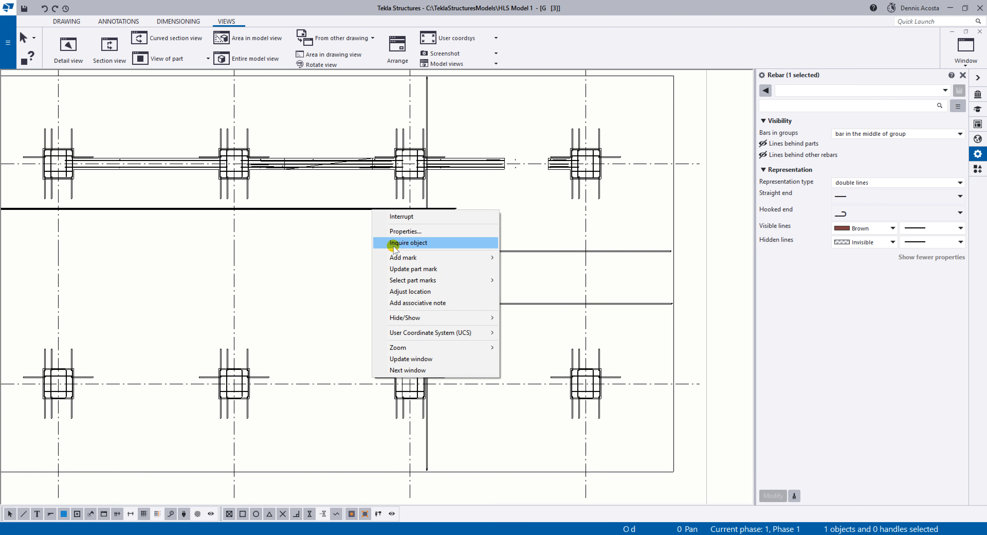
pyautogui.click(411, 291)
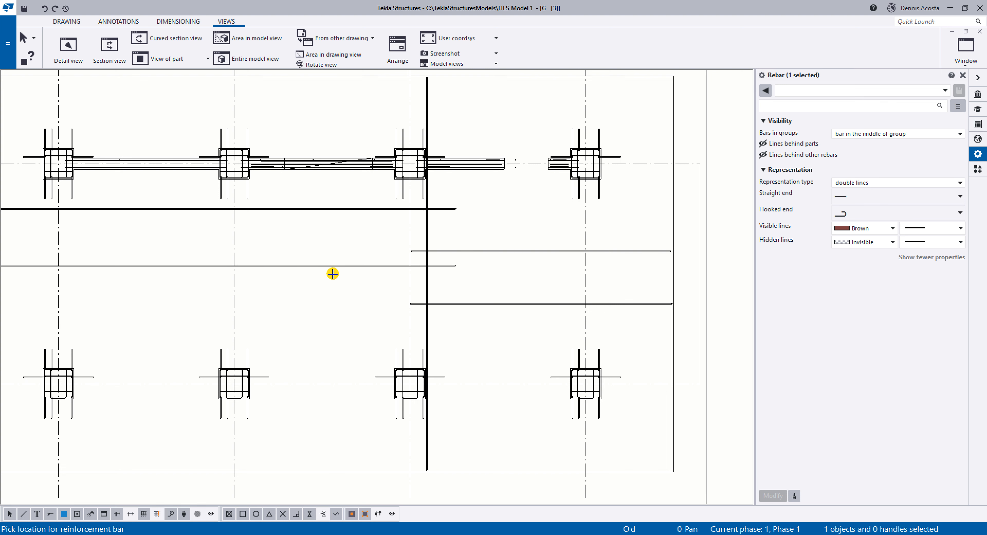
pyautogui.click(331, 298)
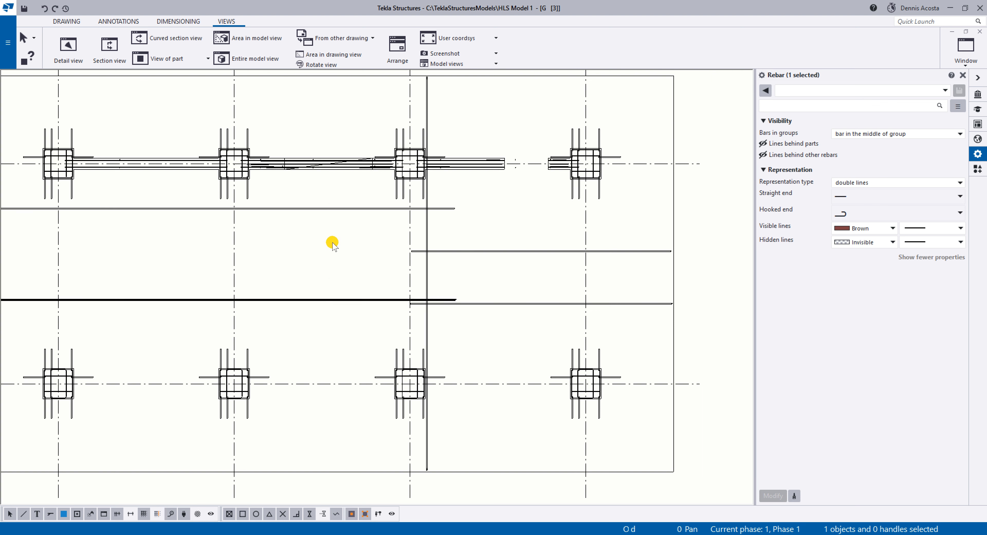
pyautogui.hotkey('ctrl', 'z')
pyautogui.rightClick(347, 210)
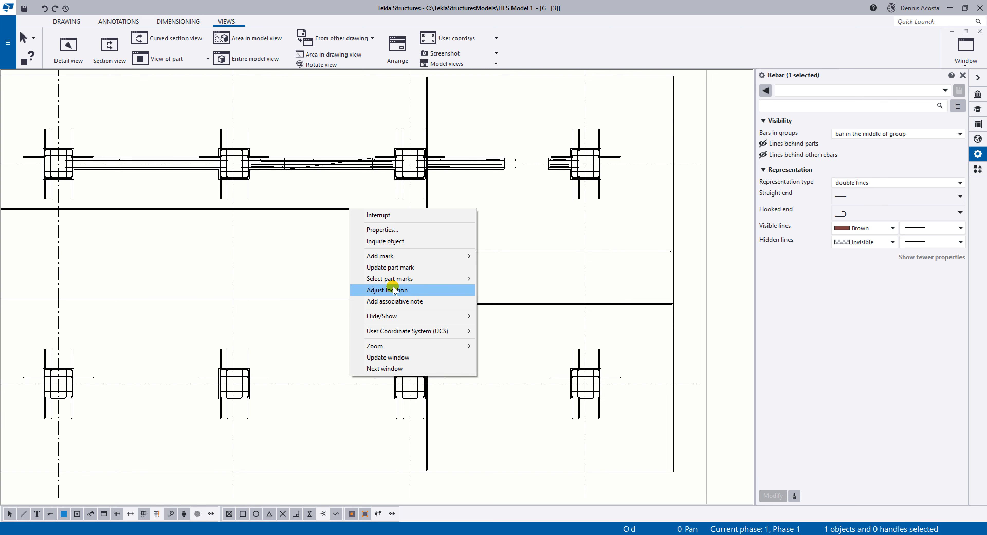
pyautogui.click(383, 290)
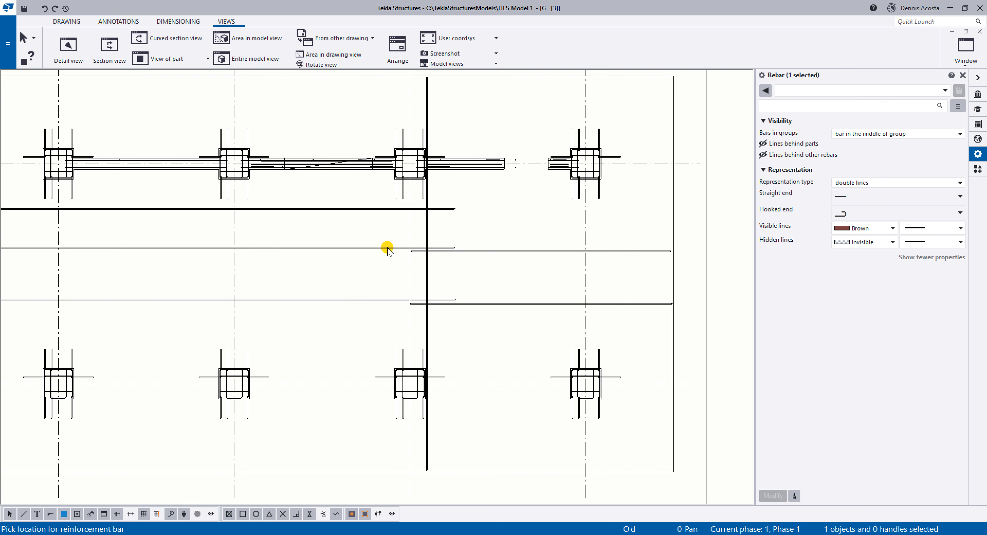
# Adjust the locations of the two overlapping vertical bars just past grid C, placing them side by side roughly two-thirds of the way to grid D.
pyautogui.rightClick(429, 275)
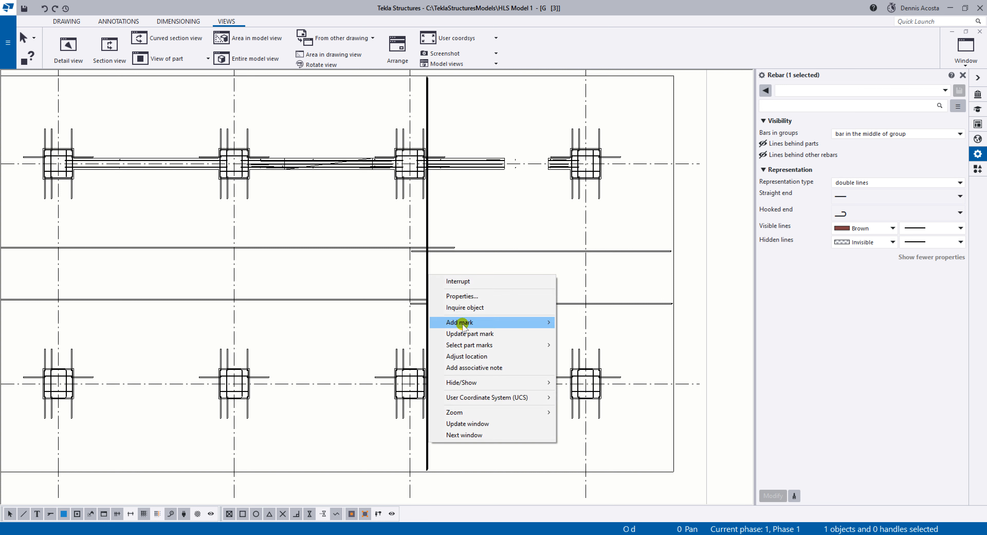
pyautogui.click(465, 356)
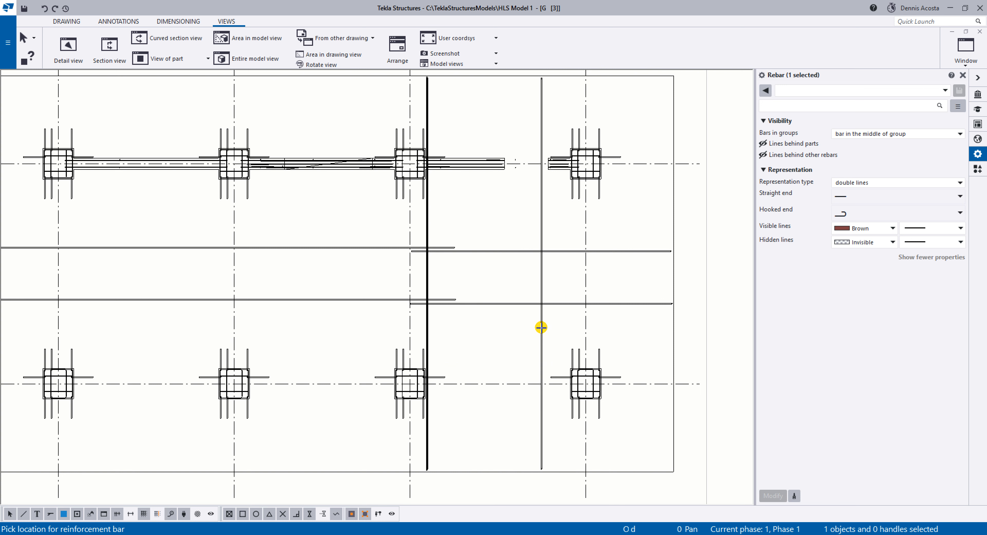
pyautogui.click(541, 326)
pyautogui.rightClick(429, 277)
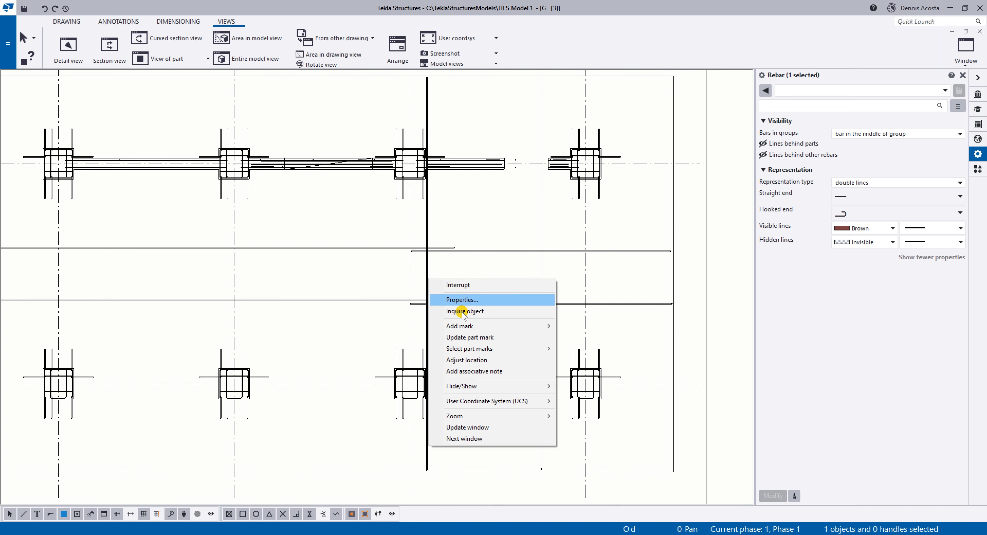
pyautogui.click(467, 360)
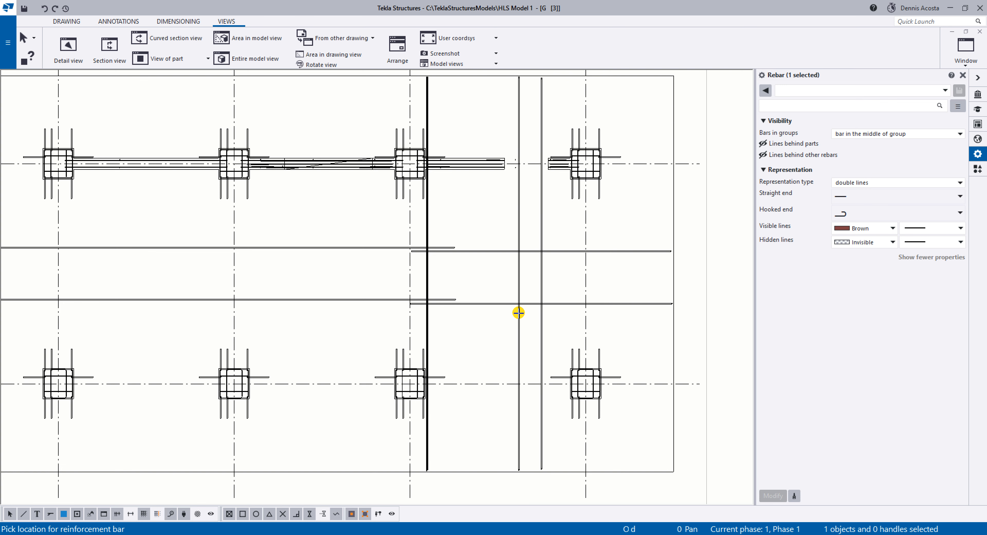
pyautogui.click(520, 309)
pyautogui.press('Escape')
pyautogui.scroll(-3, 500, 268)
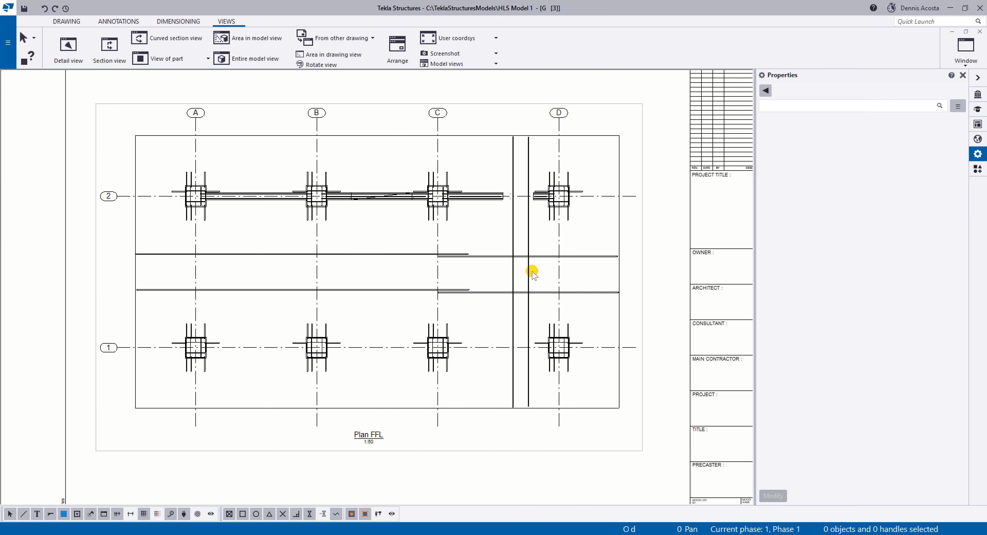
# Set the visible bars in groups to all for the four side bar groups of the column at grid intersection D-2.
pyautogui.scroll(6, 531, 273)
pyautogui.scroll(2, 633, 117)
pyautogui.moveTo(628, 129)
pyautogui.mouseDown(button='middle')
pyautogui.moveTo(621, 199)
pyautogui.moveTo(500, 211)
pyautogui.mouseUp(button='middle')
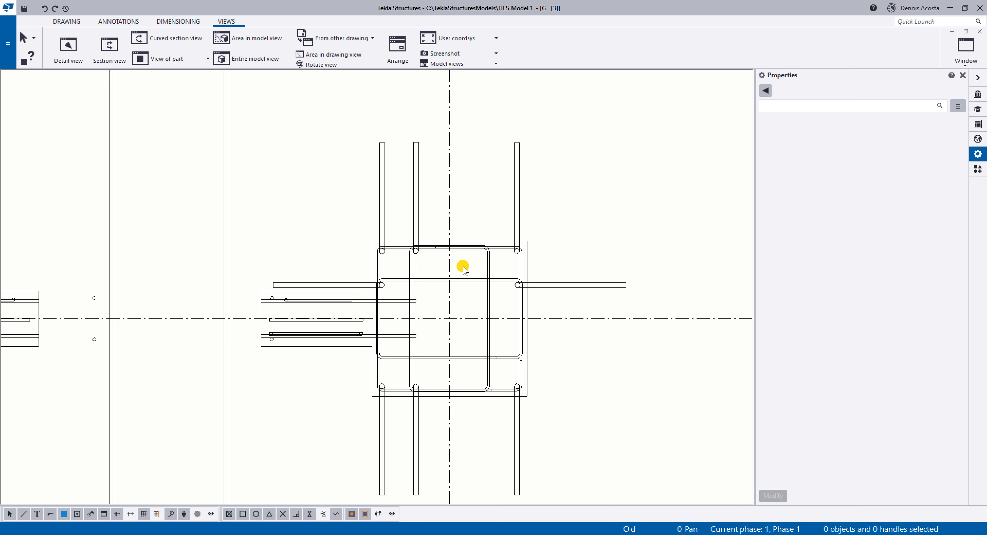
pyautogui.scroll(-6, 461, 274)
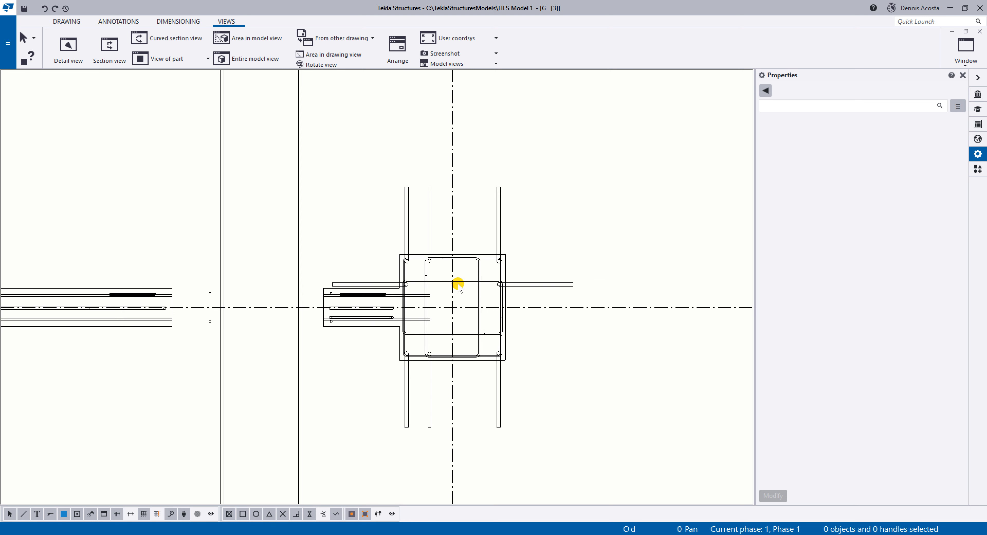
pyautogui.scroll(6, 496, 272)
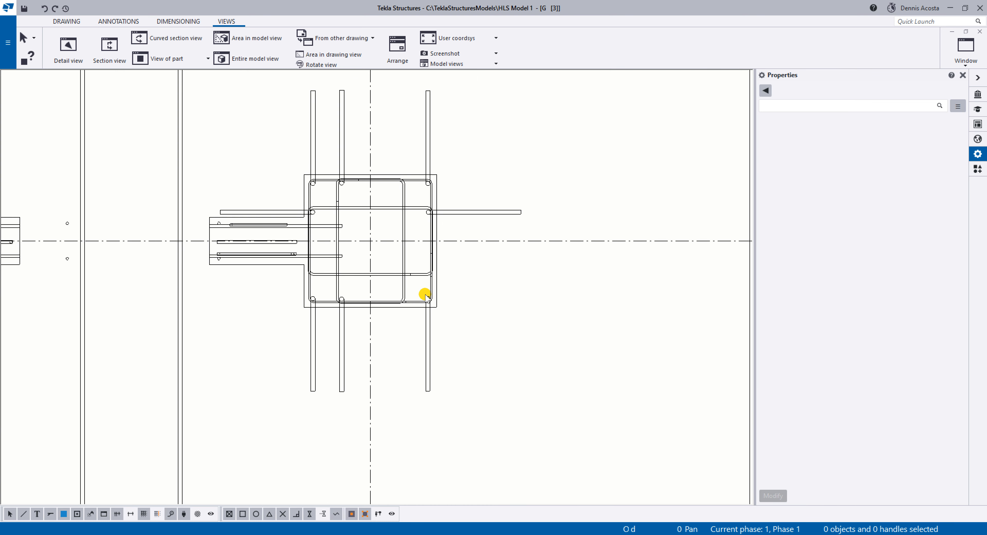
pyautogui.scroll(-5, 425, 294)
pyautogui.scroll(10, 432, 214)
pyautogui.moveTo(417, 266); pyautogui.dragTo(477, 218, button='middle')
pyautogui.scroll(-4, 478, 218)
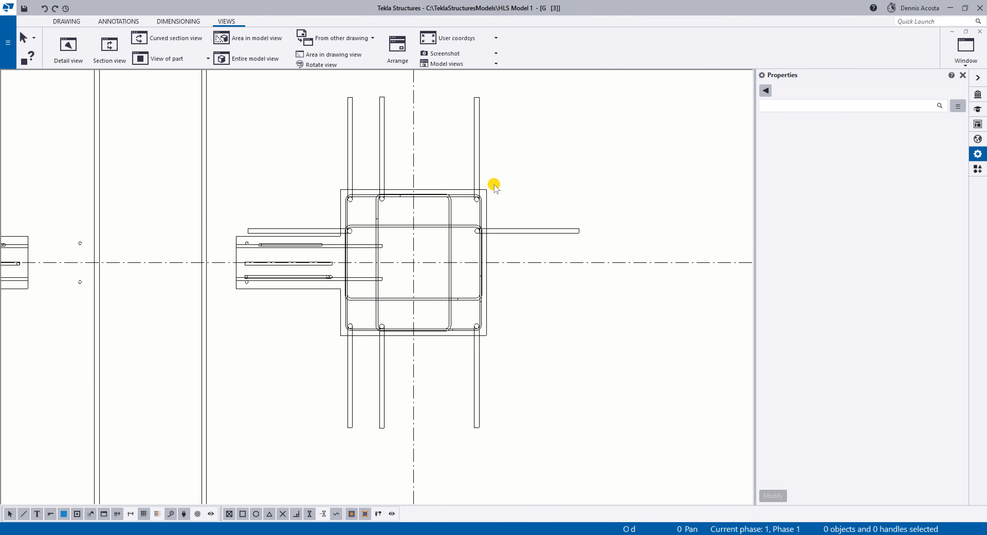
pyautogui.click(519, 234)
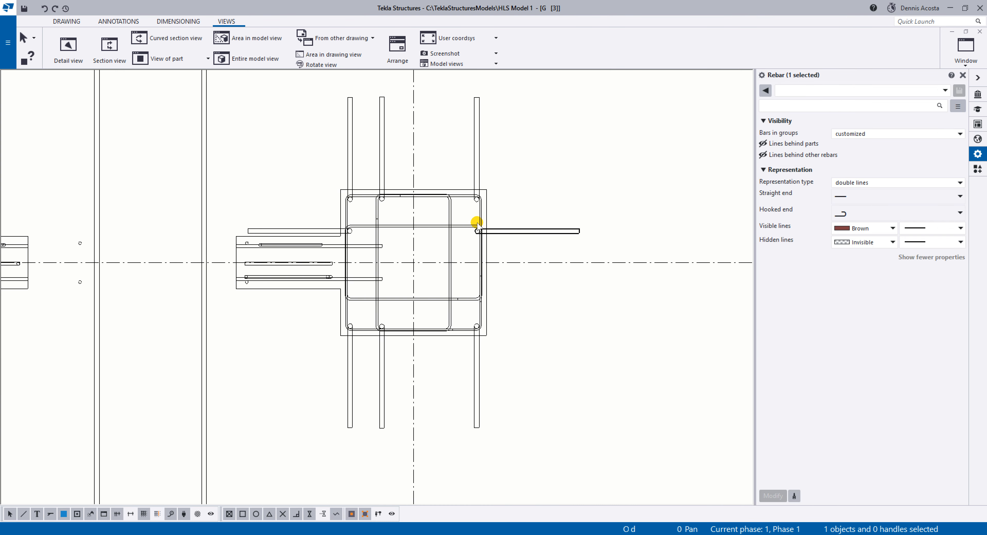
pyautogui.keyDown('ctrl'); pyautogui.click(379, 166); pyautogui.keyUp('ctrl')
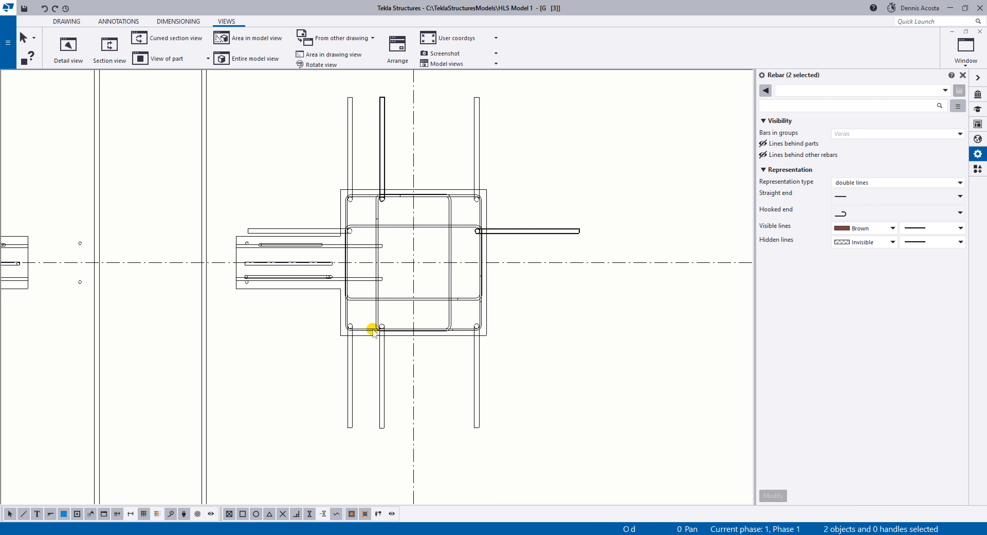
pyautogui.keyDown('ctrl'); pyautogui.click(382, 346); pyautogui.keyUp('ctrl')
pyautogui.scroll(4, 328, 259)
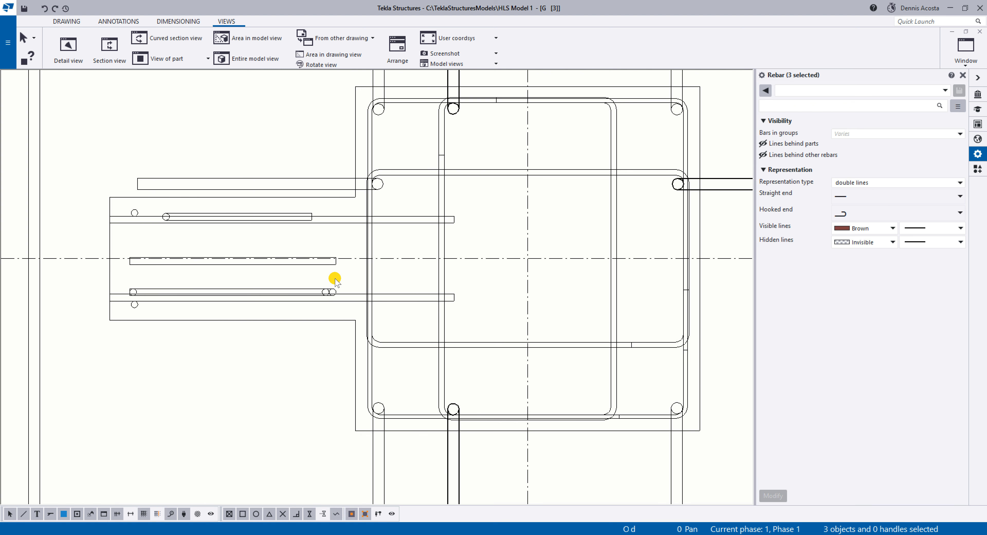
pyautogui.keyDown('ctrl'); pyautogui.click(326, 178); pyautogui.keyUp('ctrl')
pyautogui.rightClick(329, 177)
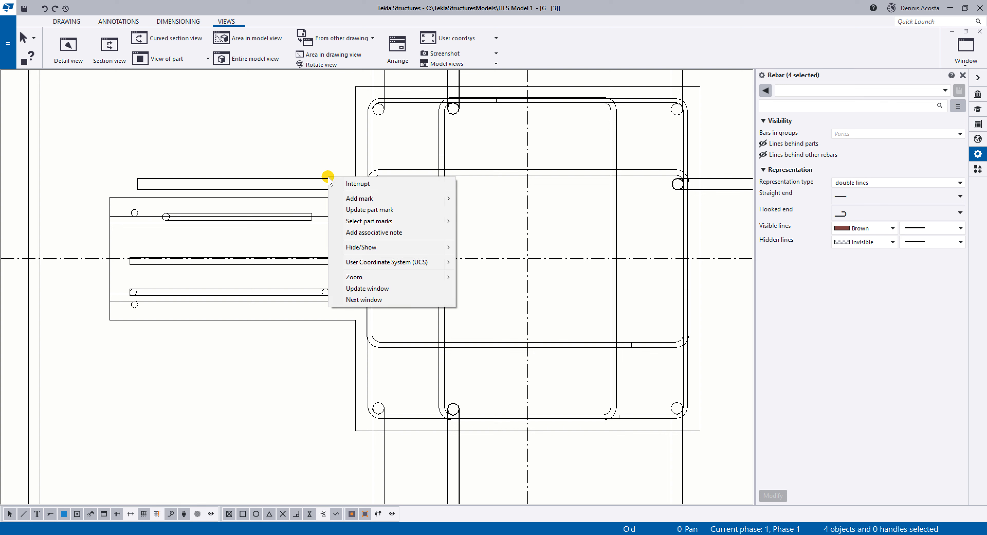
pyautogui.click(857, 134)
pyautogui.click(851, 143)
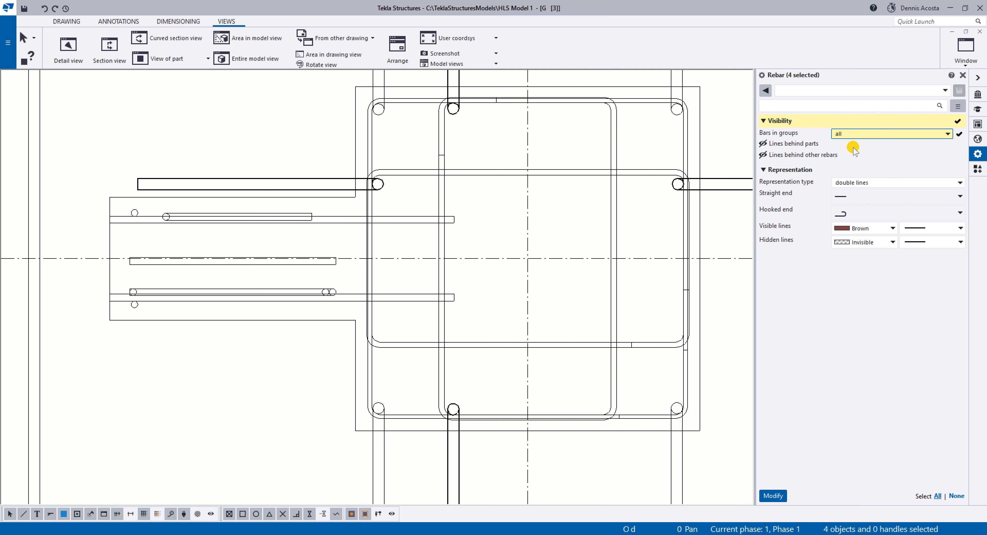
pyautogui.click(773, 495)
pyautogui.scroll(-4, 628, 412)
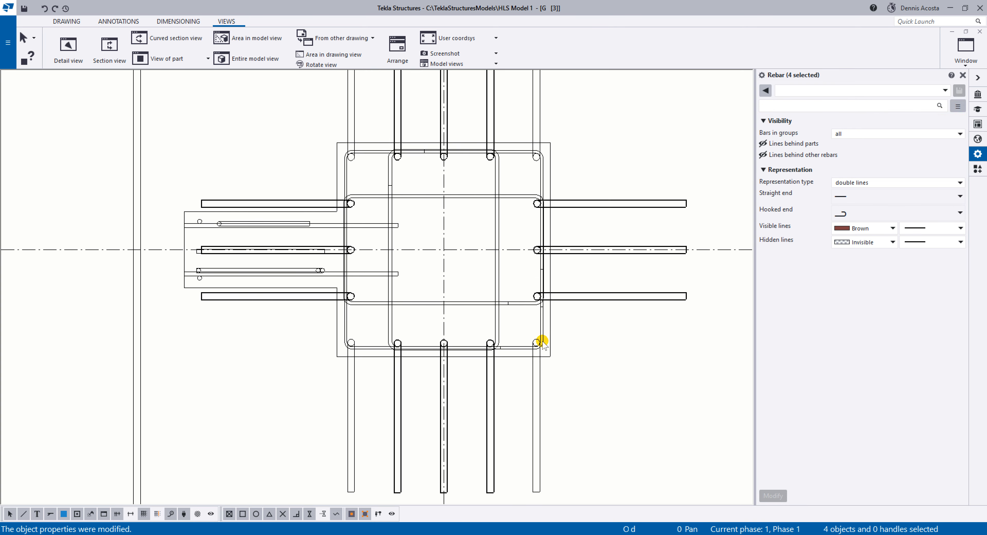
pyautogui.click(621, 270)
# Add dimension marks to the six slab bar groups, four horizontal and two vertical, in the Plan FFL view.
pyautogui.scroll(-5, 617, 268)
pyautogui.scroll(1, 562, 198)
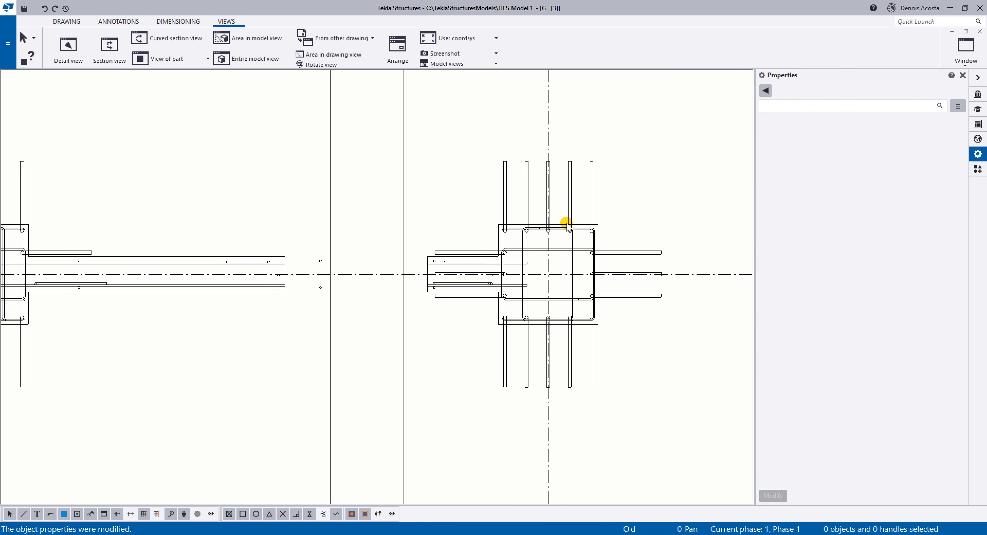
pyautogui.scroll(-1, 567, 223)
pyautogui.scroll(-2, 567, 225)
pyautogui.scroll(-2, 582, 342)
pyautogui.scroll(-1, 524, 297)
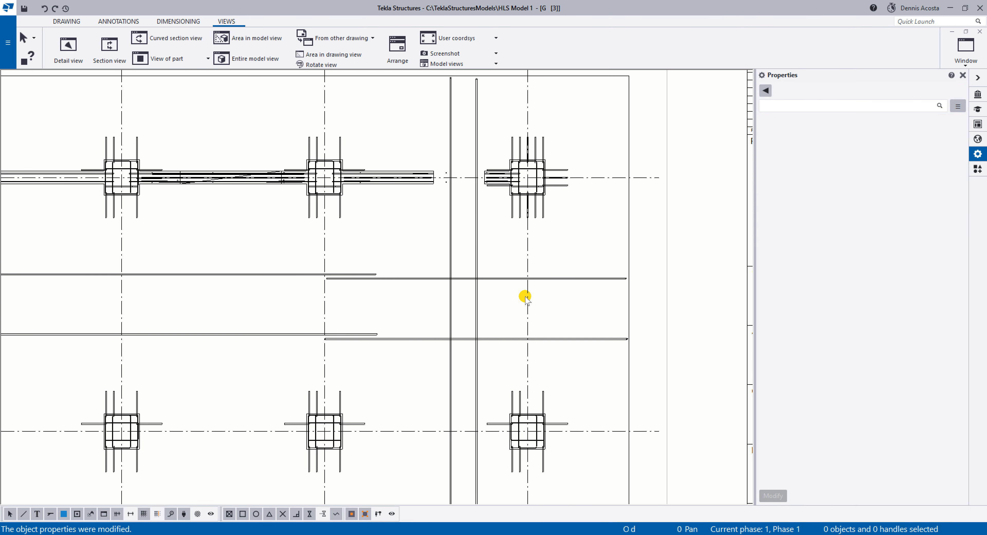
pyautogui.scroll(-1, 524, 295)
pyautogui.scroll(-1, 524, 295)
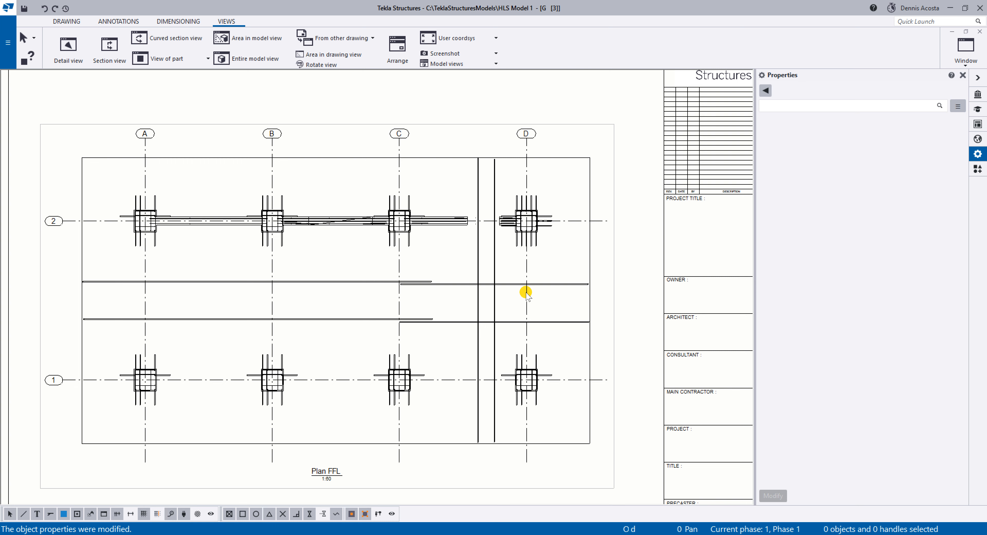
pyautogui.scroll(1, 535, 358)
pyautogui.scroll(1, 489, 235)
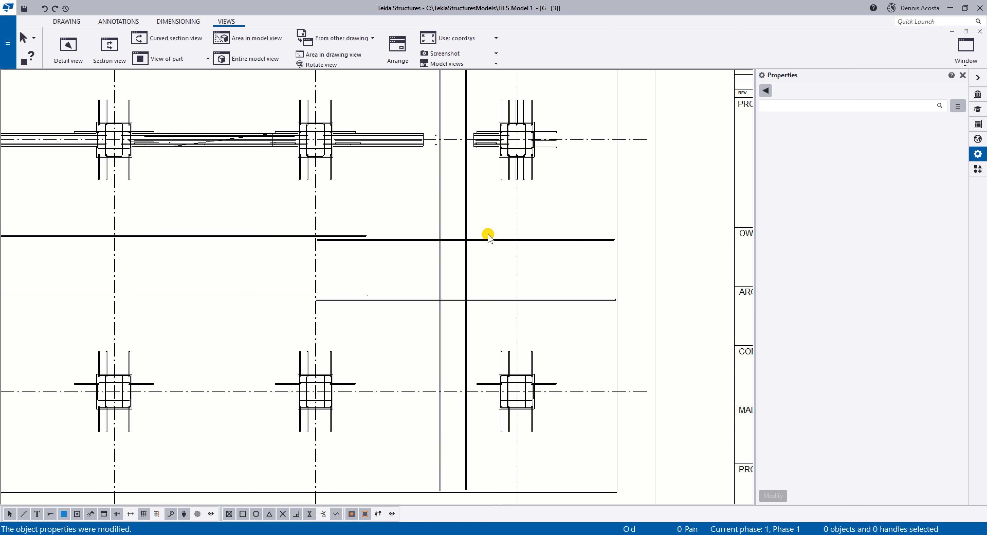
pyautogui.rightClick(355, 266)
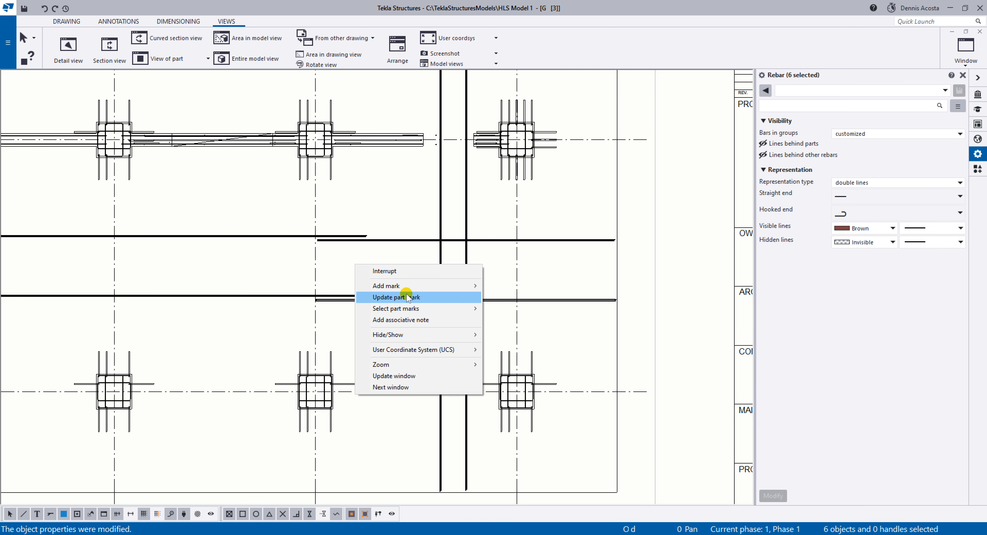
pyautogui.moveTo(410, 285)
pyautogui.click(552, 309)
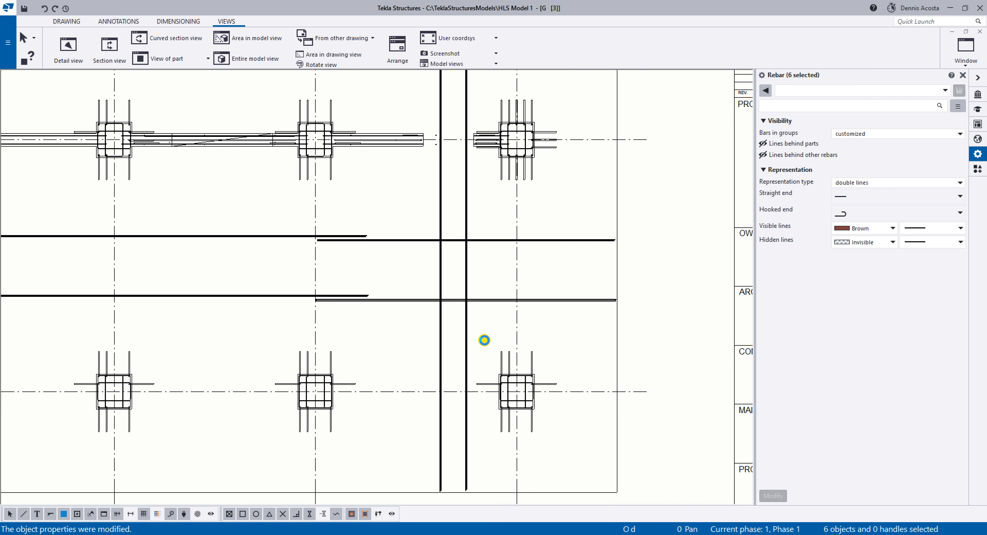
pyautogui.scroll(-2, 487, 336)
pyautogui.scroll(1, 557, 264)
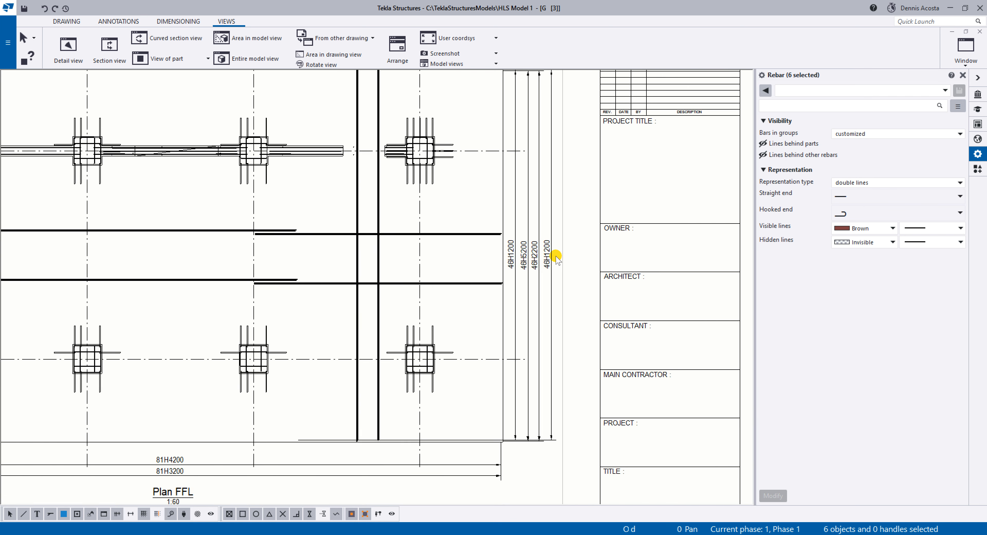
# Move the four vertical dimension marks beside grid D together slightly farther outward from the slab edge.
pyautogui.scroll(1, 559, 253)
pyautogui.moveTo(563, 247); pyautogui.dragTo(483, 303)
pyautogui.scroll(2, 486, 253)
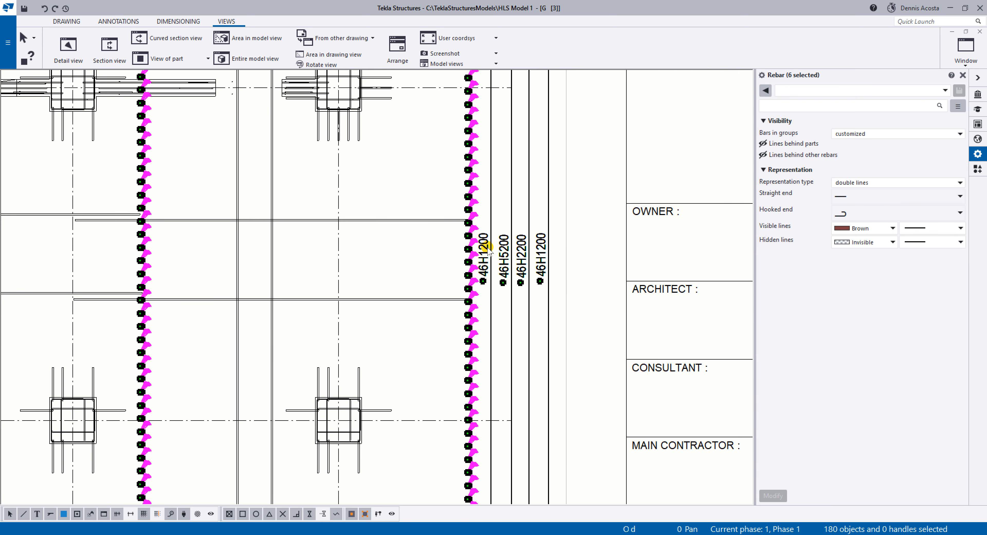
pyautogui.click(487, 249)
pyautogui.click(579, 228)
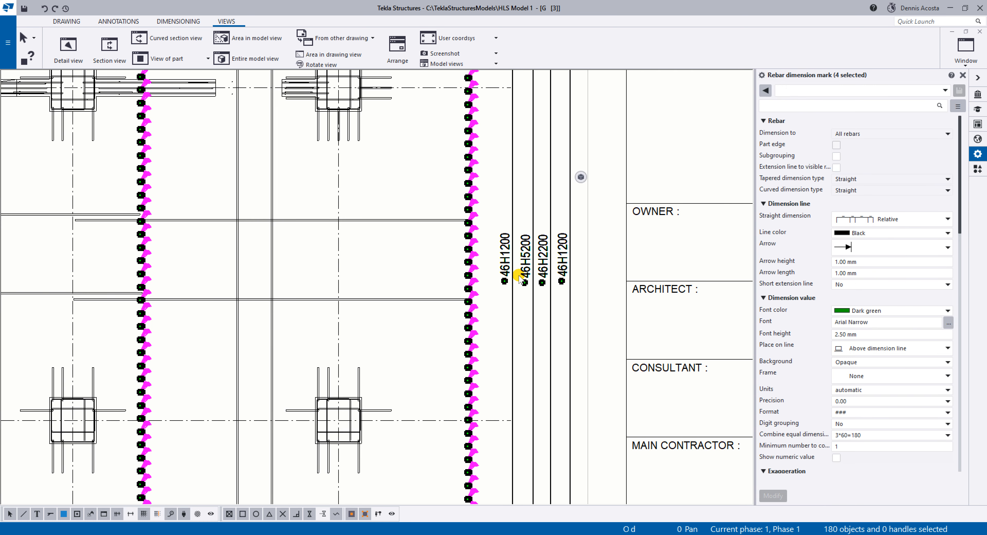
# Examine the rebar dimension marks beside the slab edge and the two marks above the Plan FFL title.
pyautogui.scroll(2, 516, 277)
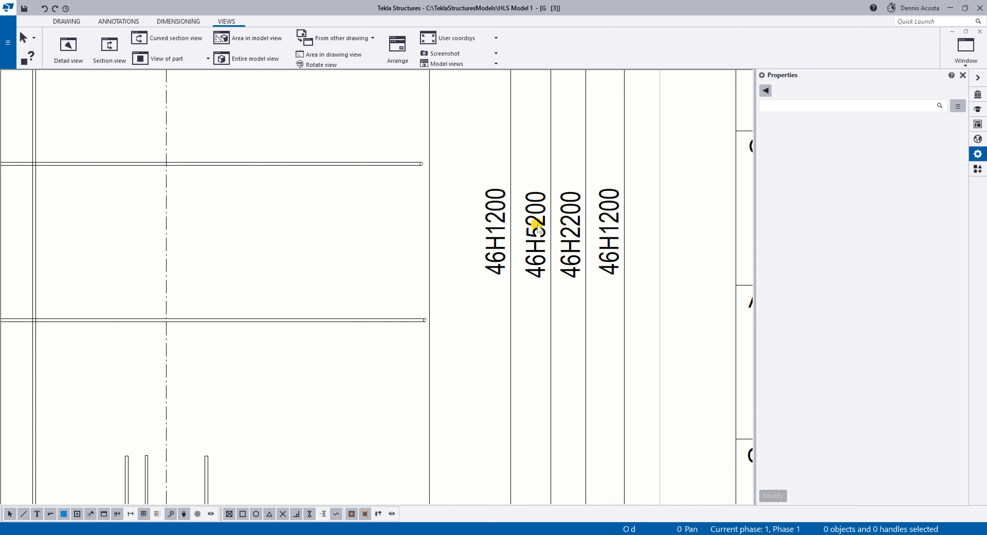
pyautogui.scroll(-1, 541, 293)
pyautogui.scroll(-4, 651, 277)
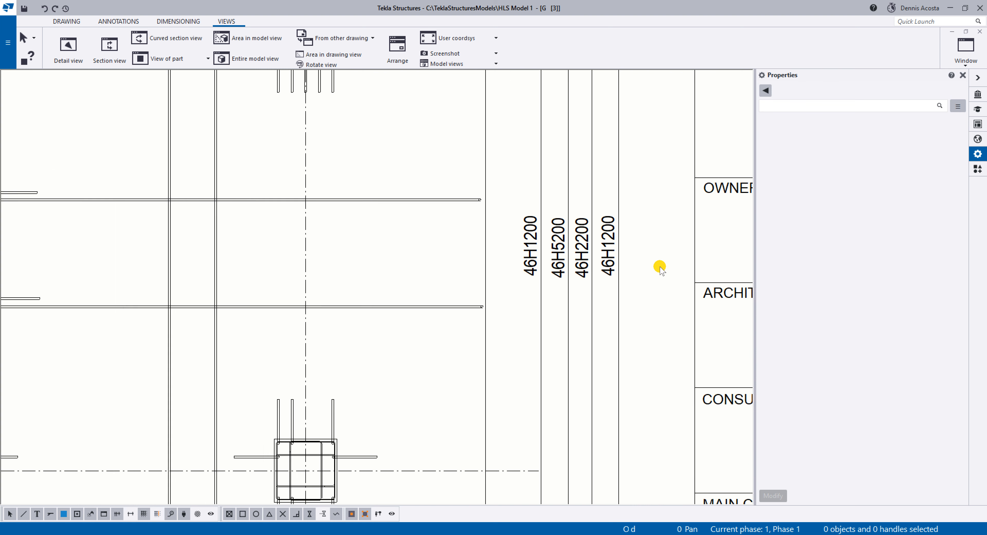
pyautogui.scroll(3, 344, 436)
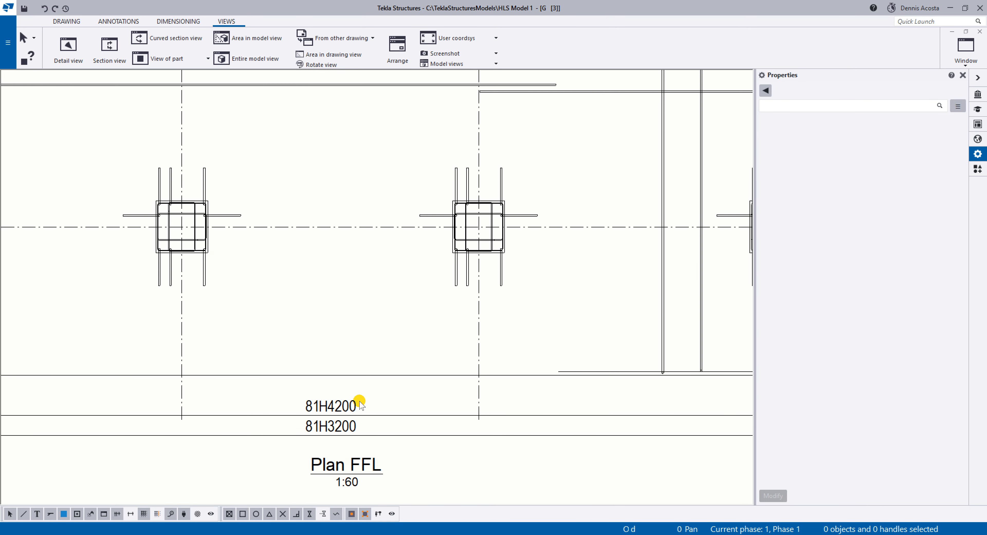
pyautogui.click(341, 406)
pyautogui.scroll(1, 341, 406)
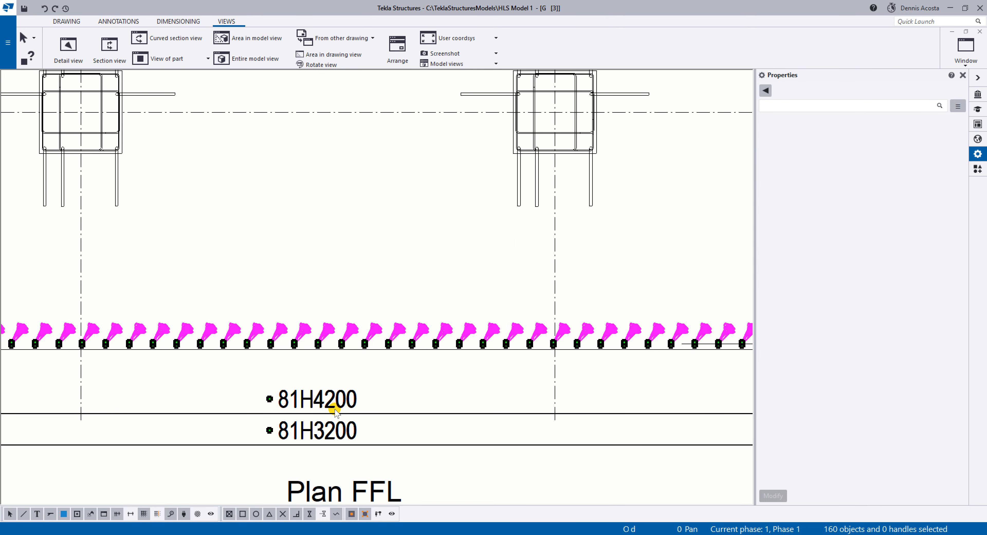
pyautogui.scroll(-3, 392, 379)
pyautogui.click(393, 381)
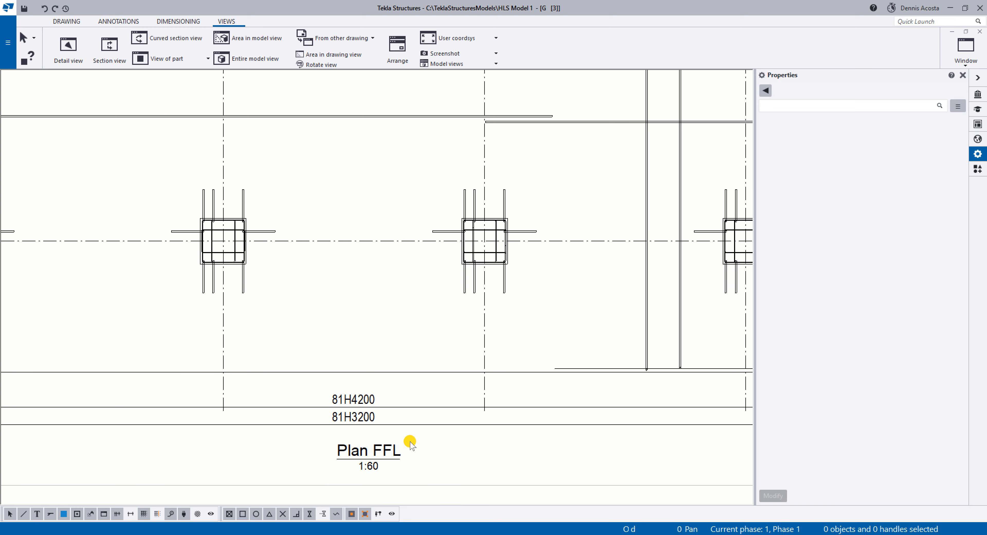
pyautogui.scroll(3, 364, 427)
# Inspect the properties of the 81H4200 dimension mark, including the Position element in its tag content.
pyautogui.click(362, 380)
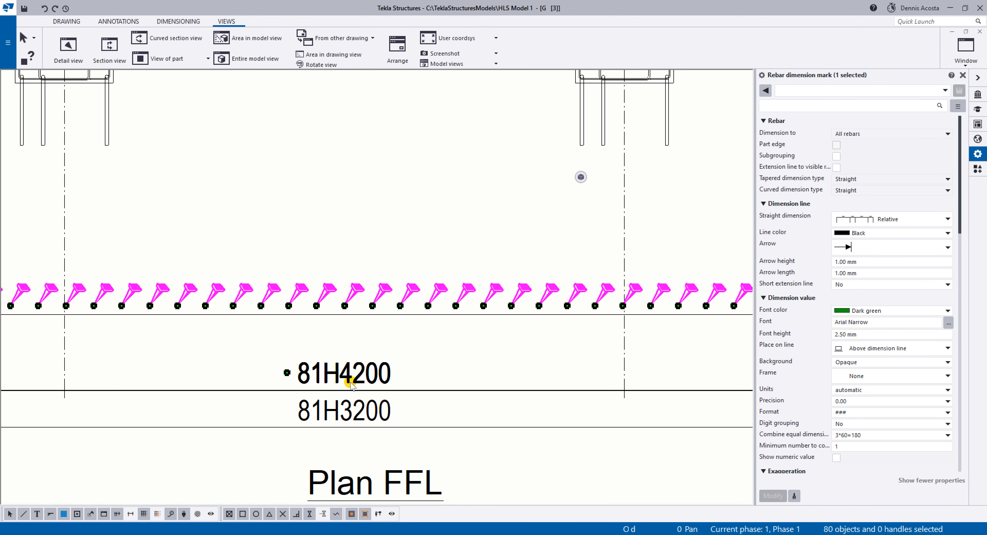
pyautogui.click(479, 373)
pyautogui.click(360, 376)
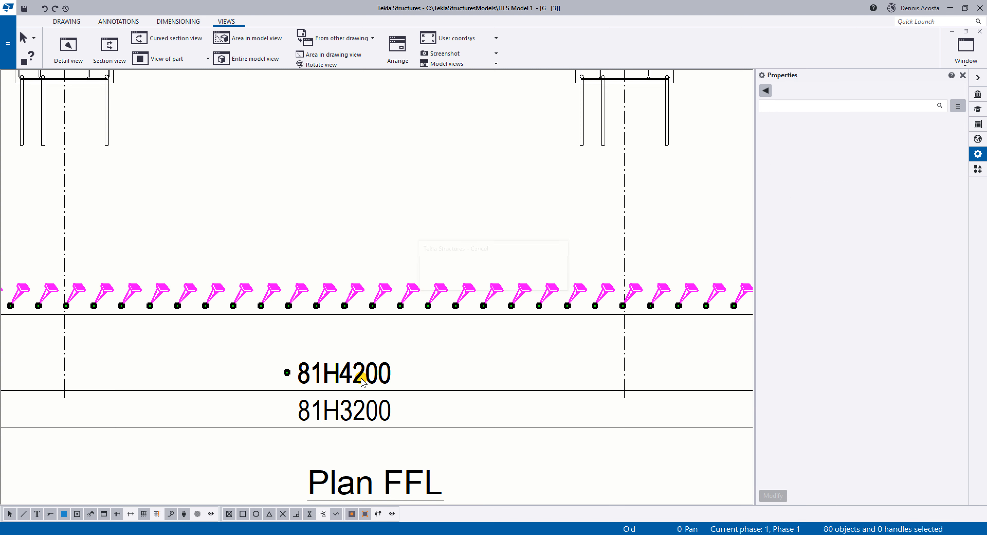
pyautogui.scroll(-5, 890, 383)
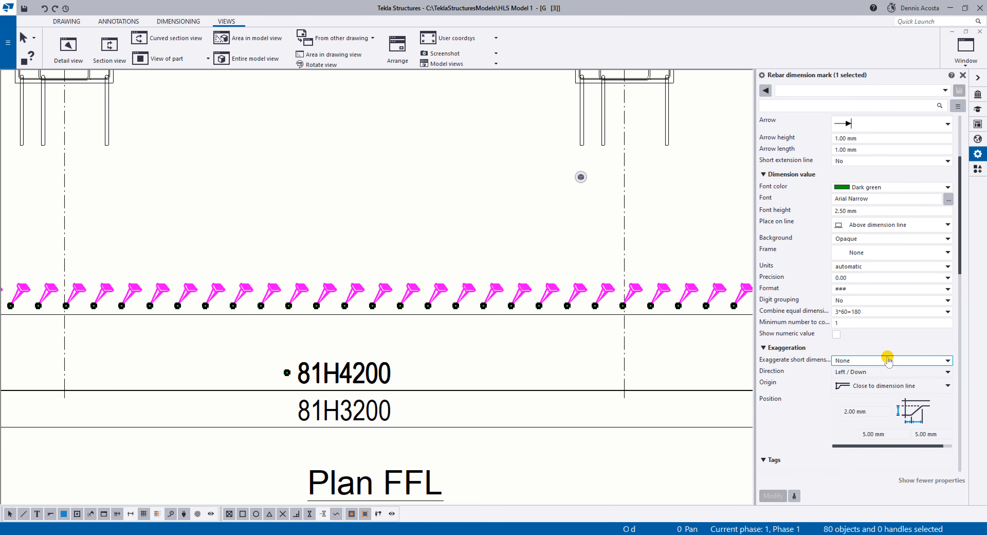
pyautogui.scroll(5, 887, 383)
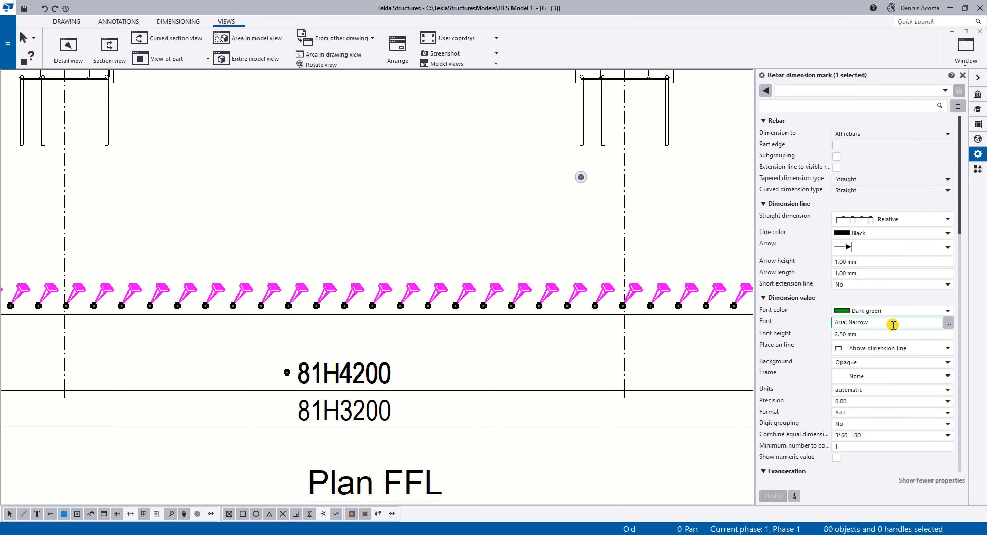
pyautogui.scroll(-8, 889, 348)
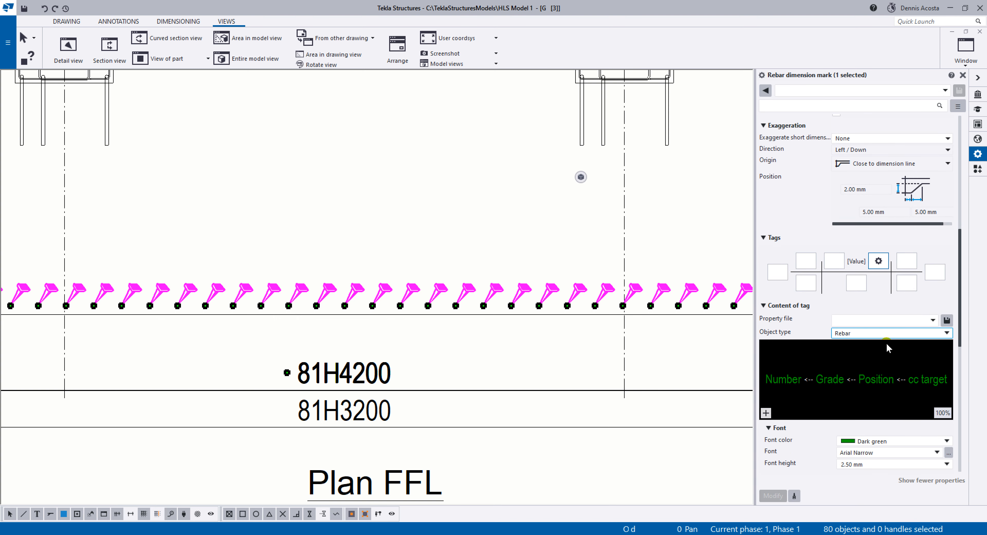
pyautogui.click(879, 387)
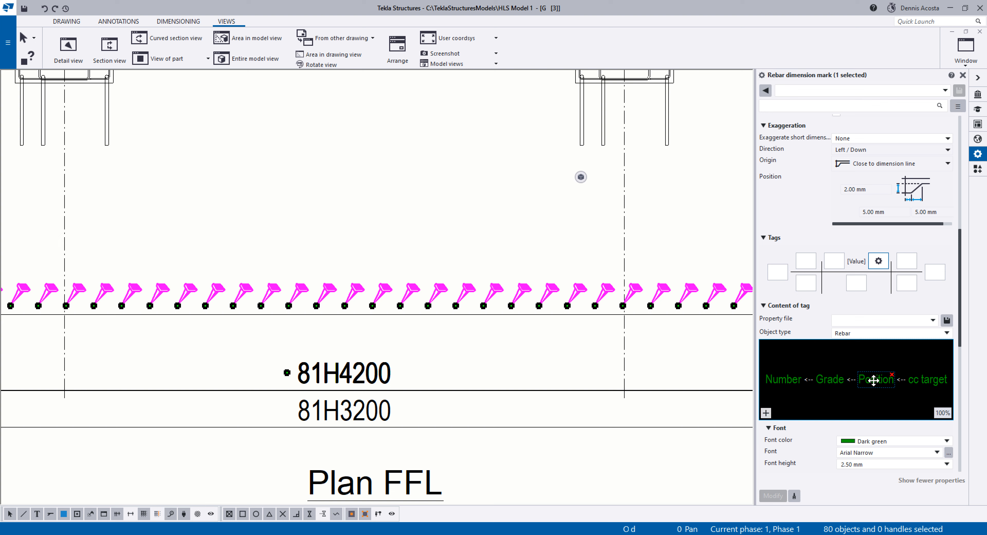
# Replace the Position element with Size between Grade and cc target in the 81H4200 dimension mark and apply the change.
pyautogui.click(892, 373)
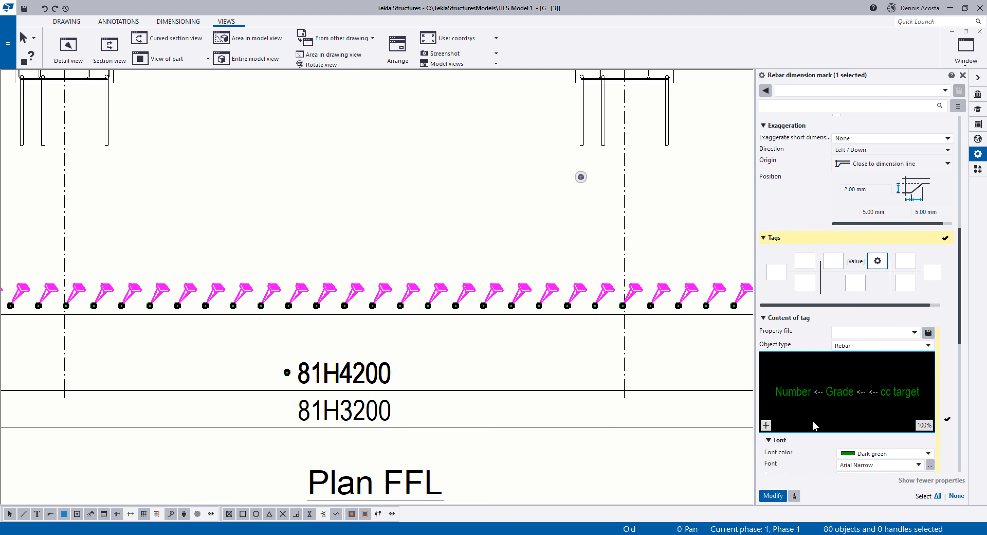
pyautogui.click(766, 424)
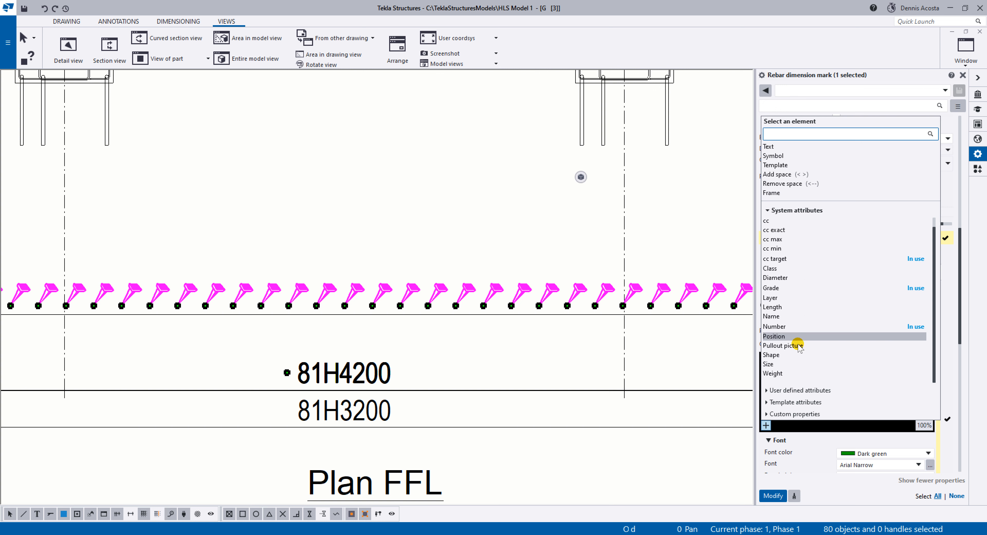
pyautogui.click(788, 362)
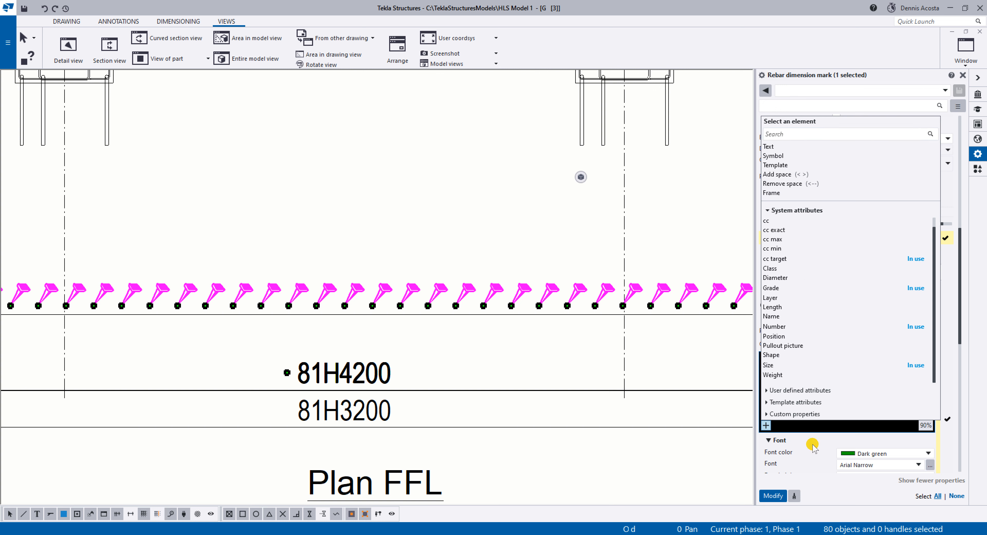
pyautogui.click(825, 460)
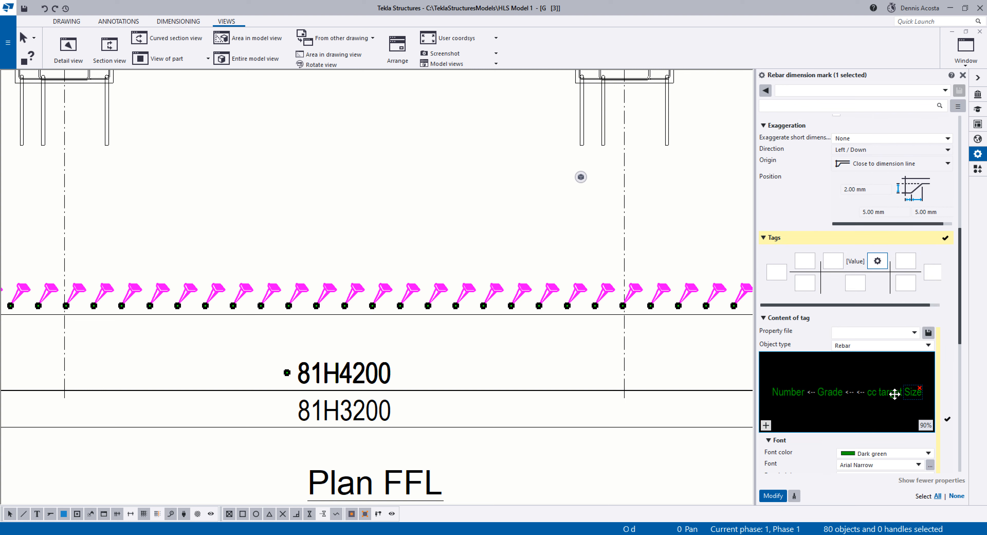
pyautogui.moveTo(894, 394); pyautogui.dragTo(856, 391)
pyautogui.moveTo(847, 424); pyautogui.dragTo(845, 426)
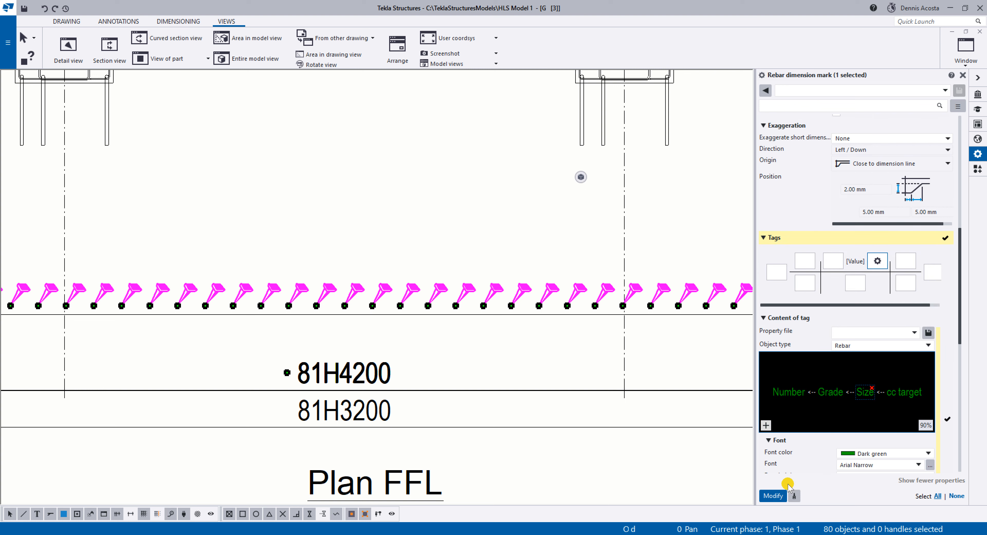
pyautogui.click(773, 495)
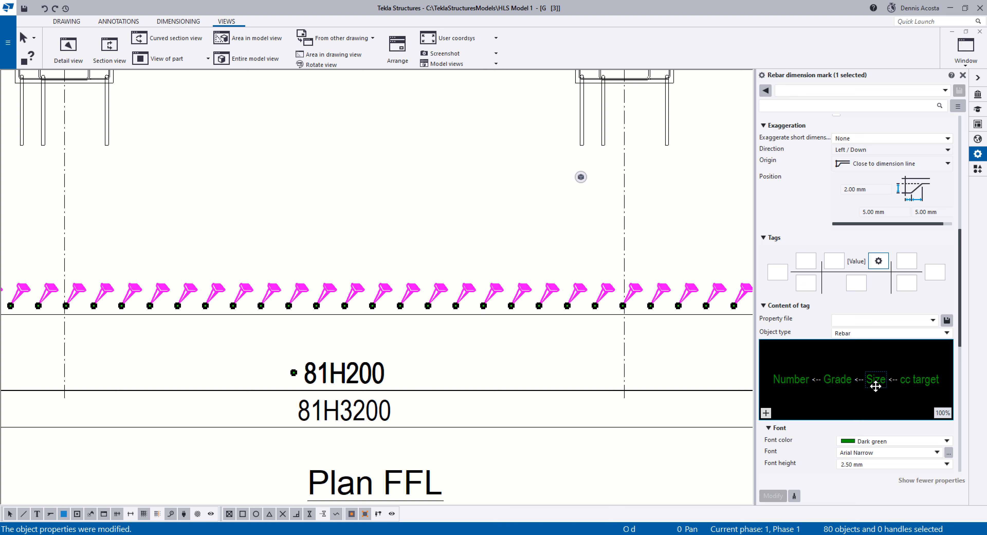
# Replace the Size element with Diameter between Grade and cc target in the upper horizontal dimension mark and apply the change.
pyautogui.click(884, 374)
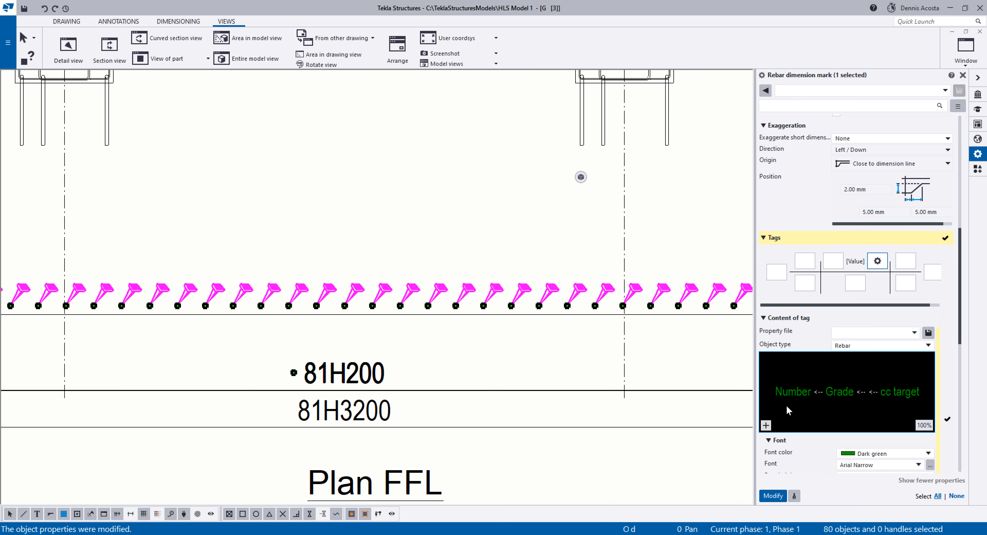
pyautogui.click(766, 425)
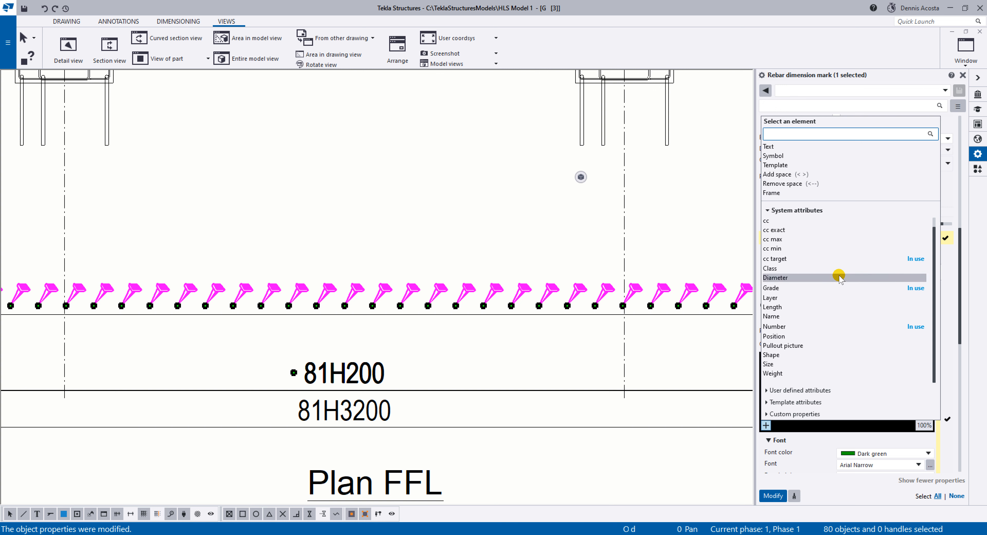
pyautogui.moveTo(839, 276)
pyautogui.mouseDown()
pyautogui.moveTo(849, 412)
pyautogui.moveTo(903, 392)
pyautogui.moveTo(847, 392)
pyautogui.moveTo(840, 410)
pyautogui.mouseUp()
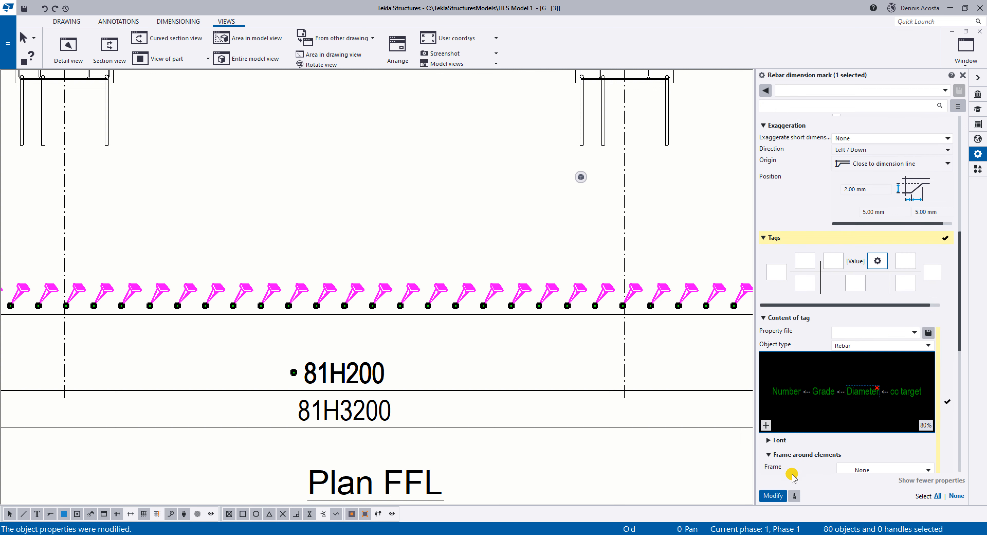
pyautogui.click(773, 496)
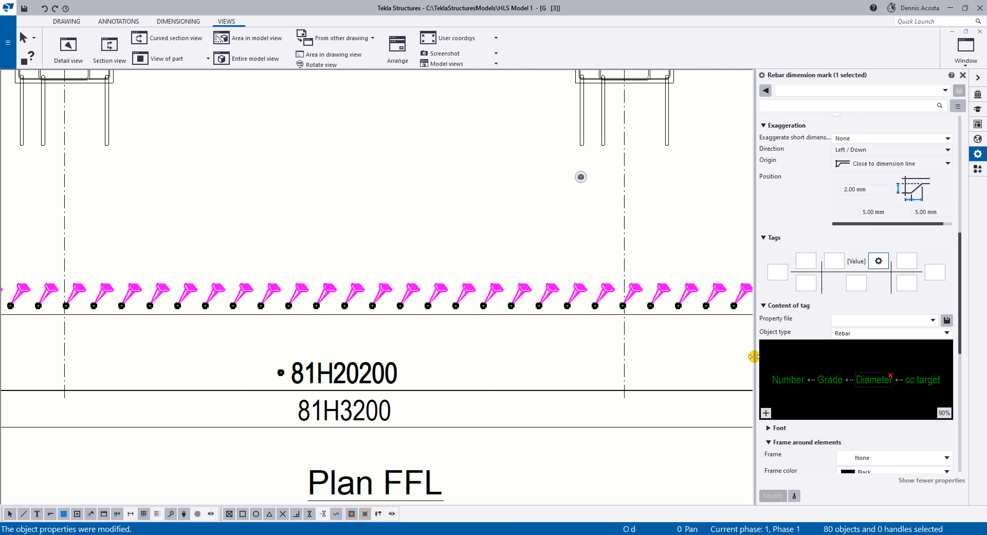
# Insert a text element "-" after Diameter in the upper horizontal mark's tag content and apply the change.
pyautogui.click(766, 412)
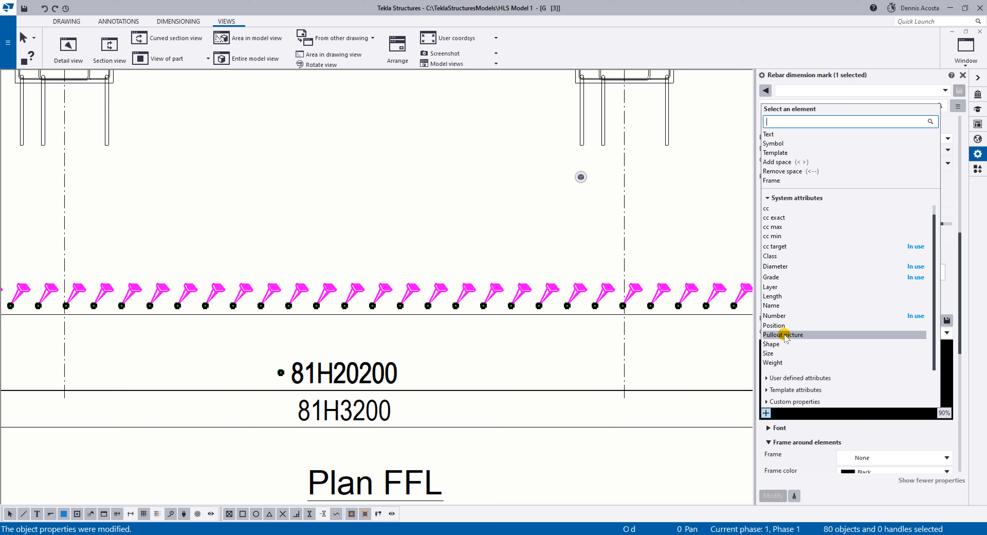
pyautogui.scroll(1, 798, 338)
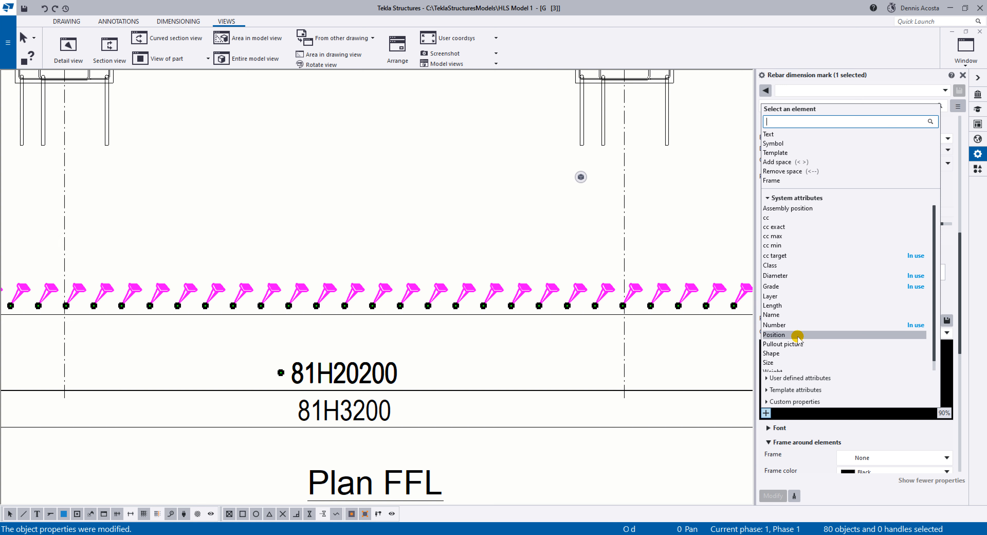
pyautogui.click(772, 134)
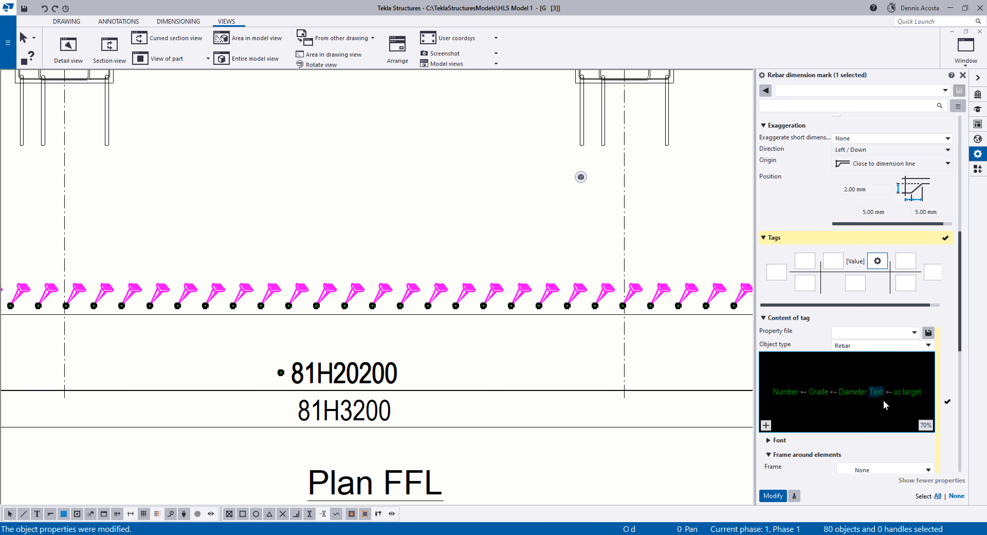
pyautogui.click(881, 389)
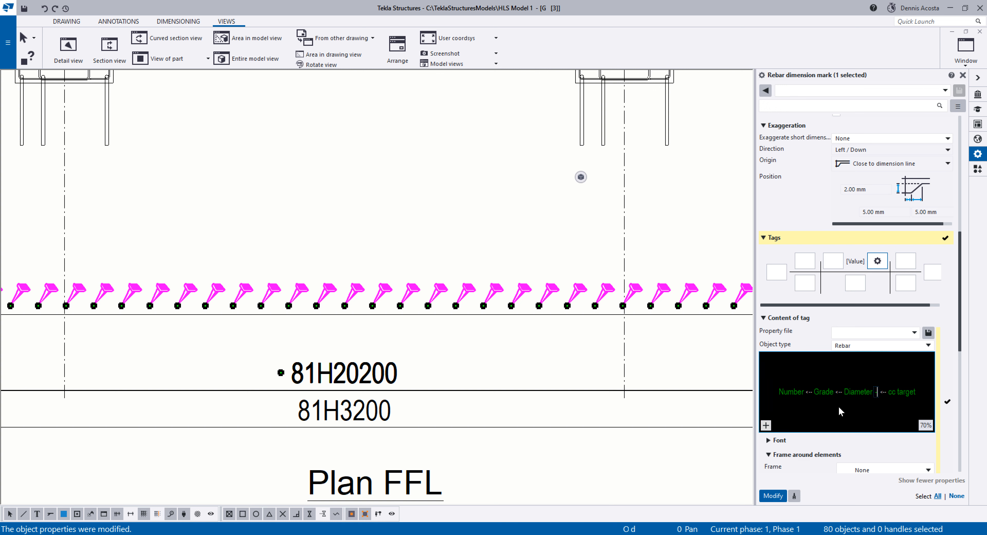
pyautogui.click(770, 493)
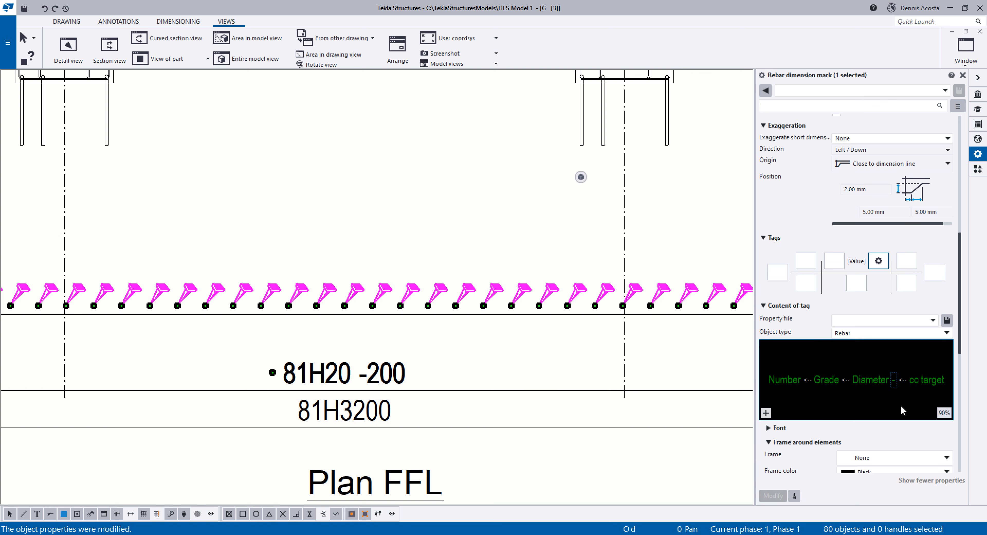
pyautogui.click(722, 368)
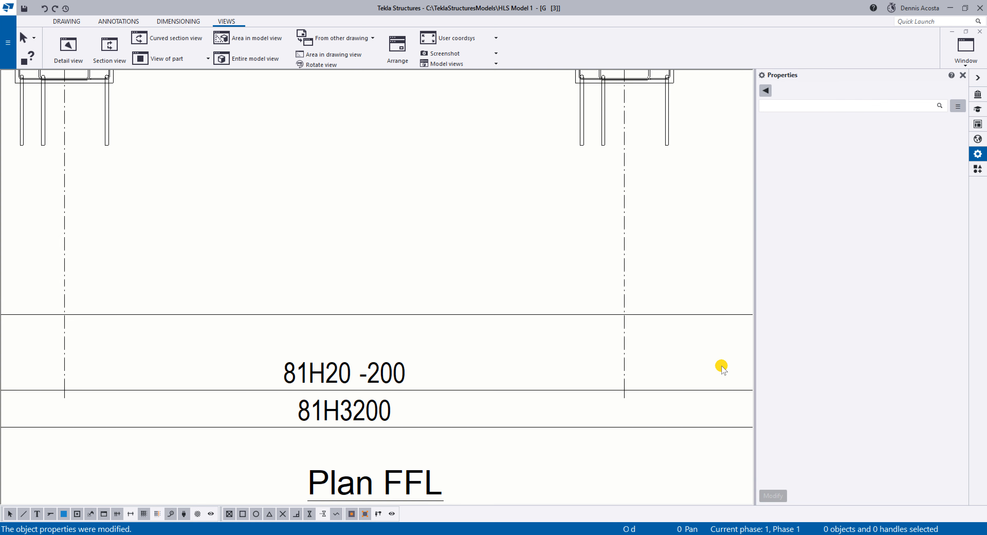
# Save the upper horizontal dimension mark's properties as the preset DIMBAR.
pyautogui.click(373, 372)
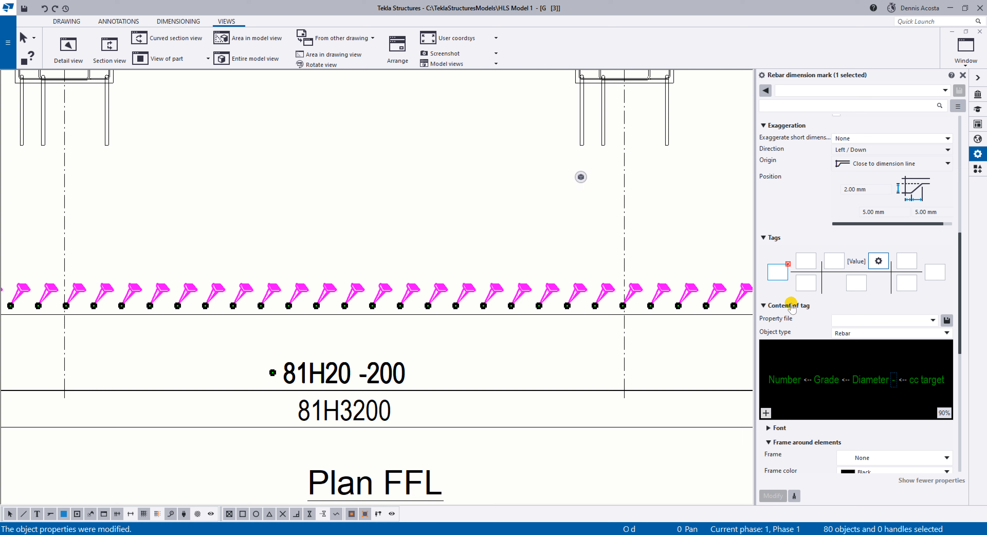
pyautogui.click(834, 90)
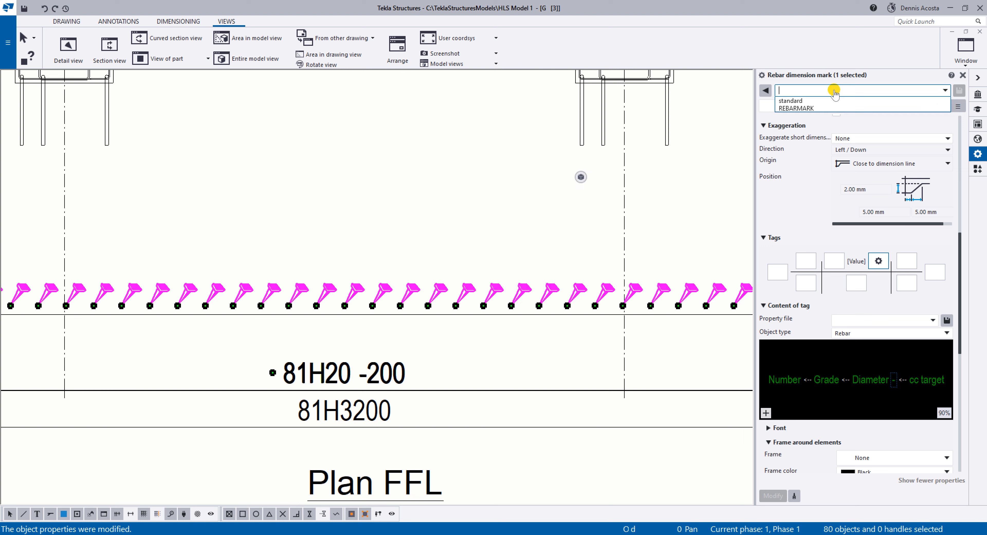
pyautogui.click(813, 91)
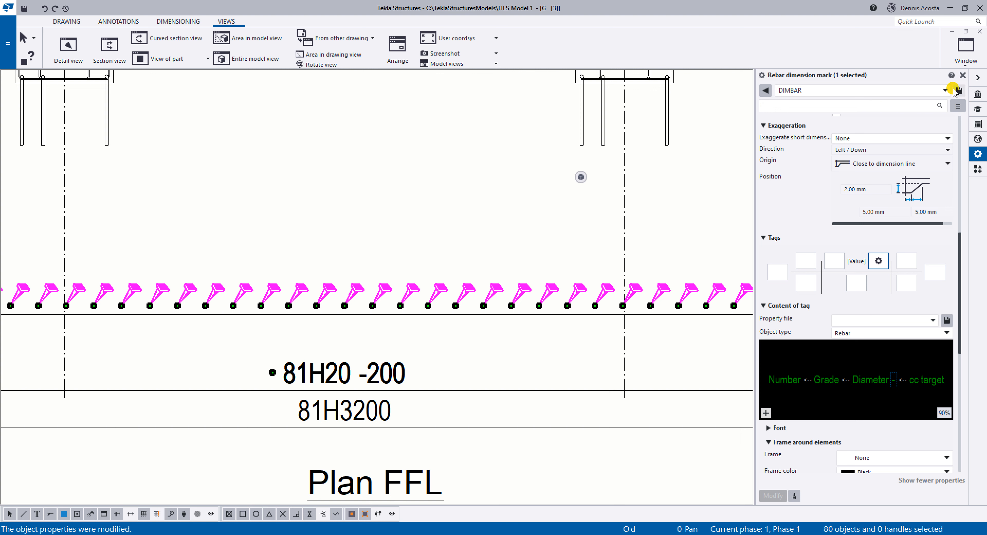
pyautogui.keyDown('ctrl'); pyautogui.click(371, 412); pyautogui.keyUp('ctrl')
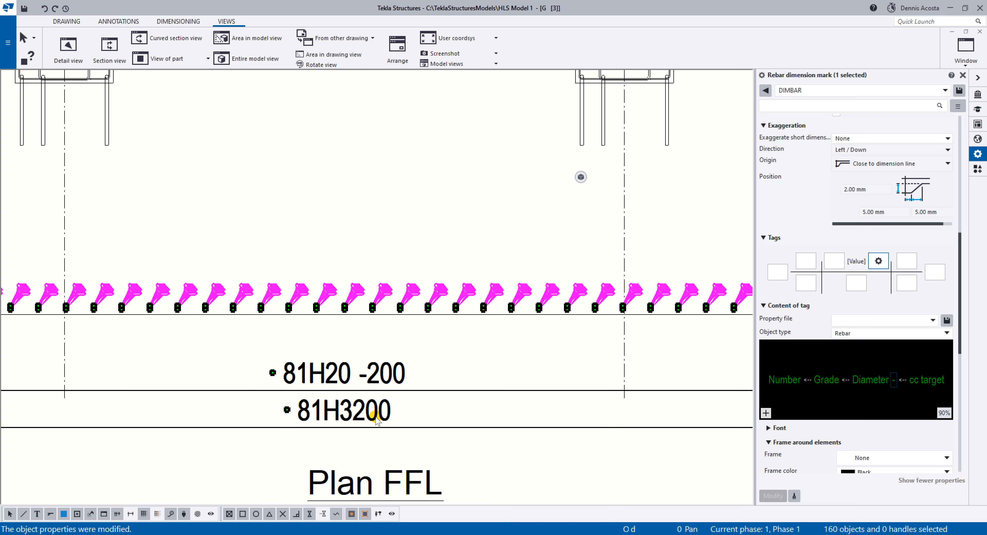
pyautogui.scroll(-2, 493, 391)
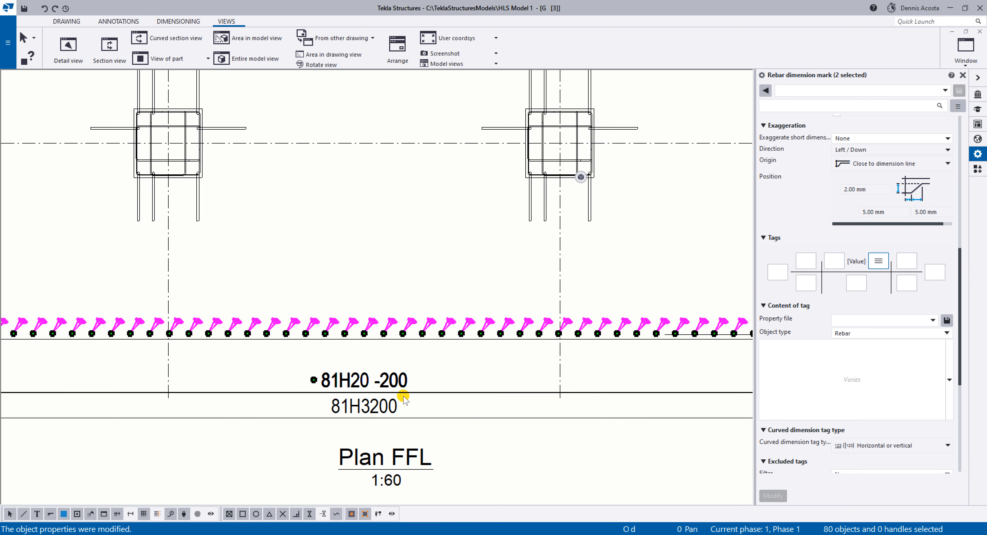
pyautogui.keyDown('ctrl'); pyautogui.click(385, 400); pyautogui.keyUp('ctrl')
pyautogui.click(396, 393)
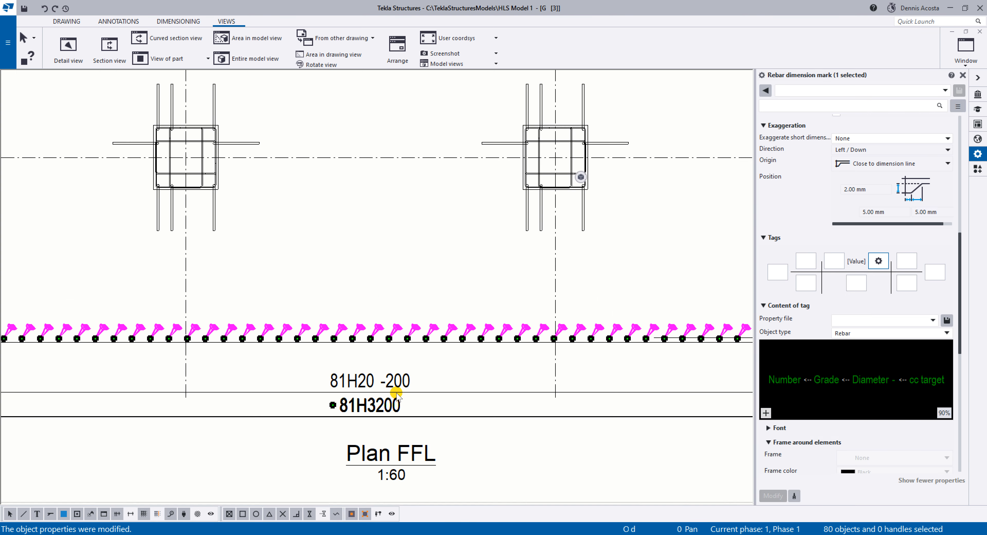
pyautogui.scroll(-3, 405, 393)
# Apply the DIMBAR preset to the four vertical rebar dimension marks beside the slab edge.
pyautogui.moveTo(591, 337); pyautogui.dragTo(399, 346, button='middle')
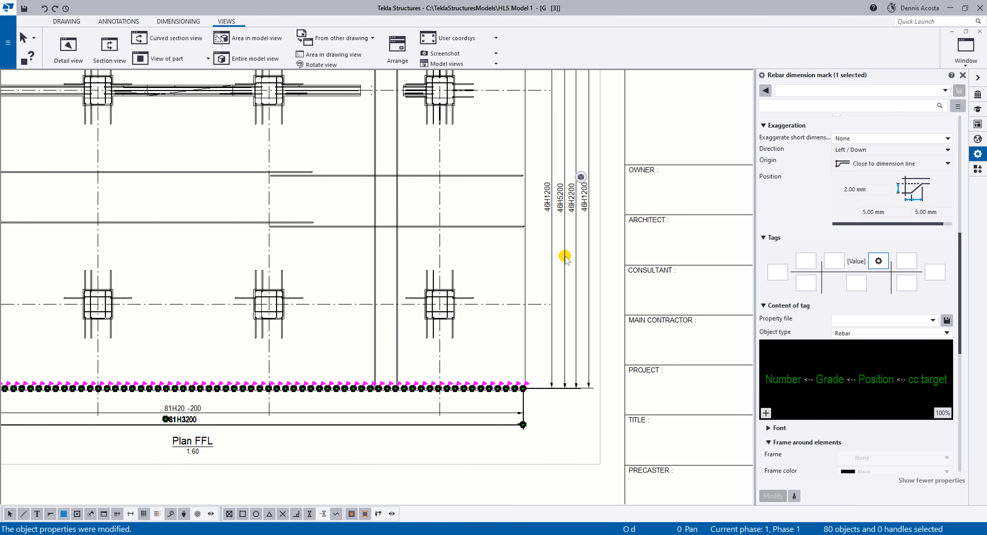
pyautogui.click(565, 254)
pyautogui.scroll(2, 583, 212)
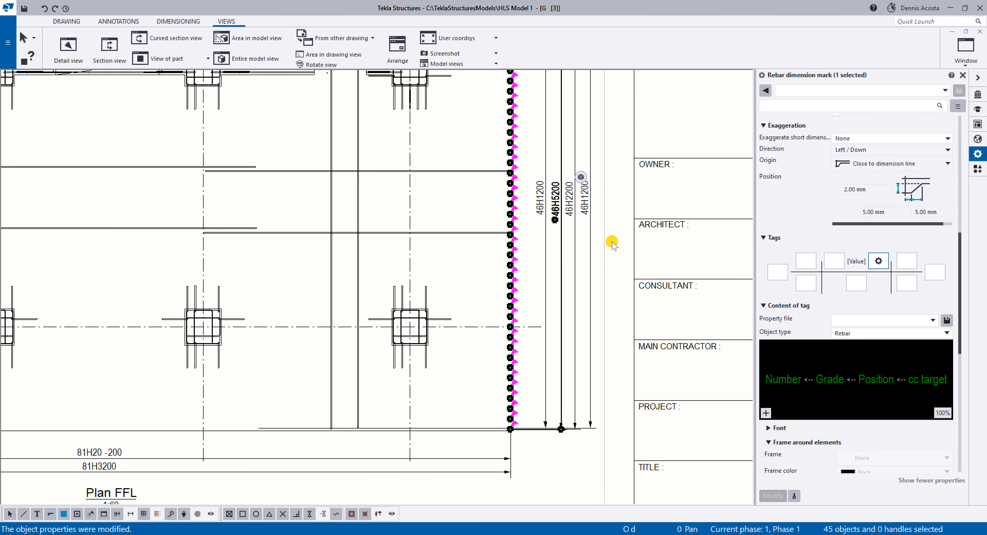
pyautogui.moveTo(599, 262); pyautogui.dragTo(545, 300)
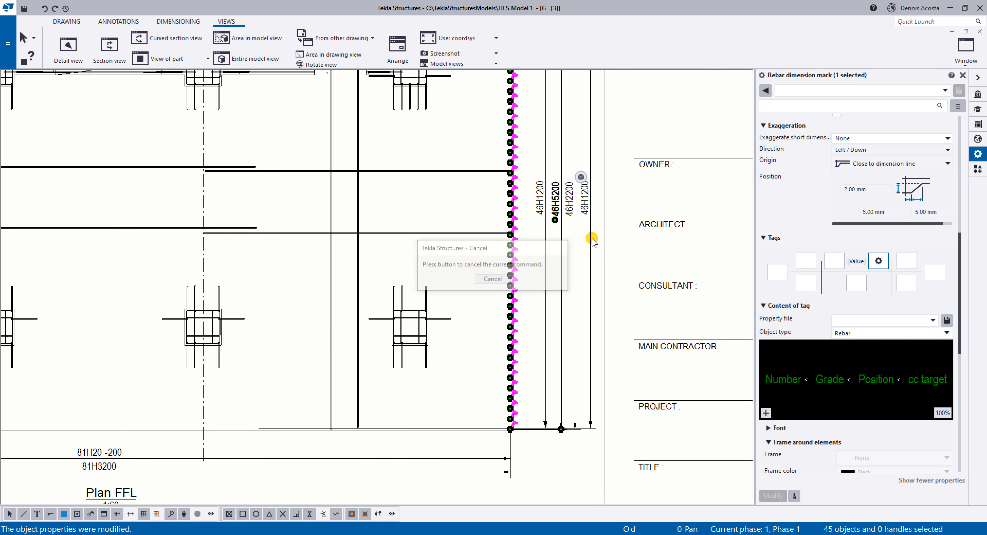
pyautogui.click(828, 88)
pyautogui.click(812, 102)
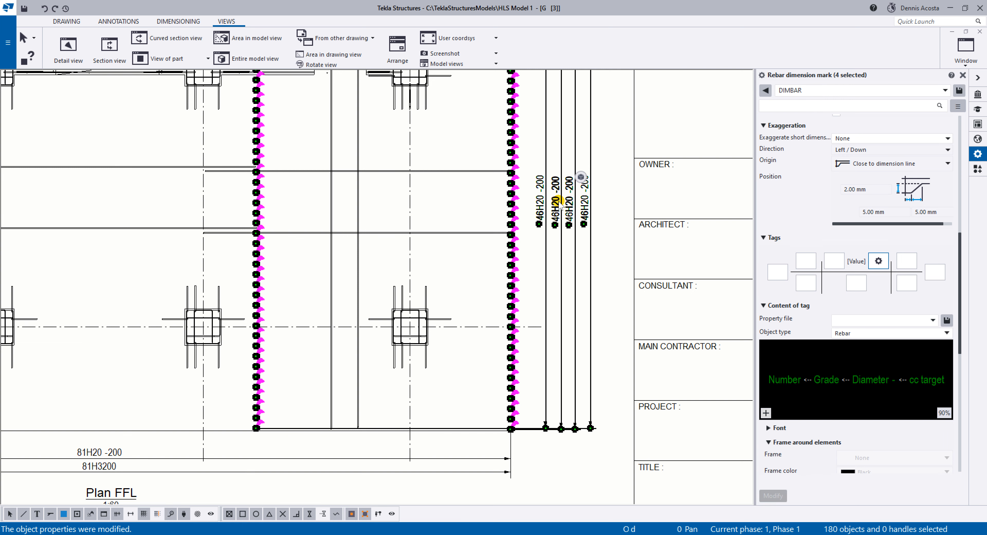
pyautogui.scroll(5, 557, 203)
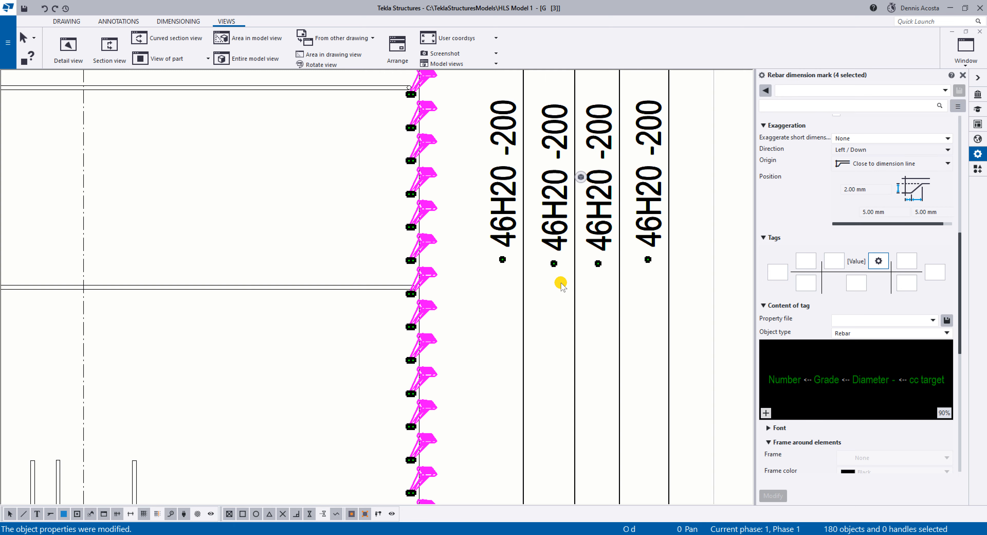
# Apply the DIMBAR preset to the 81H3200 dimension mark above the Plan FFL title.
pyautogui.scroll(-3, 560, 282)
pyautogui.moveTo(349, 397); pyautogui.dragTo(496, 213, button='middle')
pyautogui.moveTo(247, 358); pyautogui.dragTo(474, 205, button='middle')
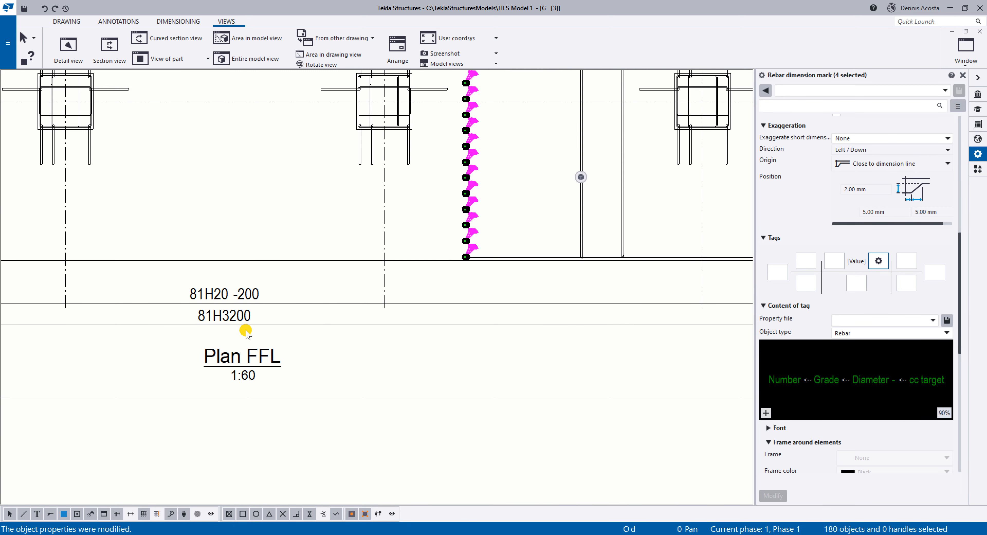
pyautogui.click(242, 316)
pyautogui.click(882, 90)
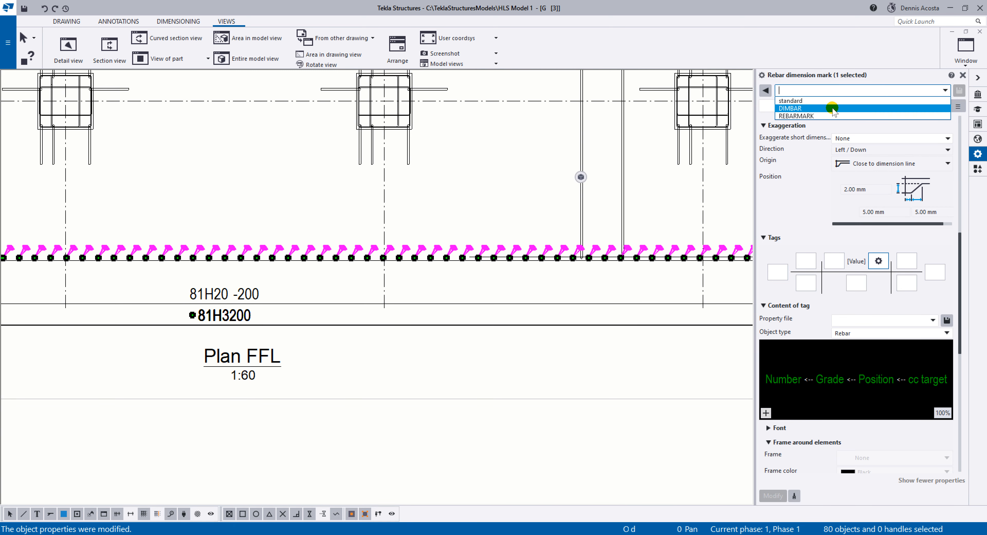
pyautogui.click(822, 108)
pyautogui.scroll(-1, 822, 88)
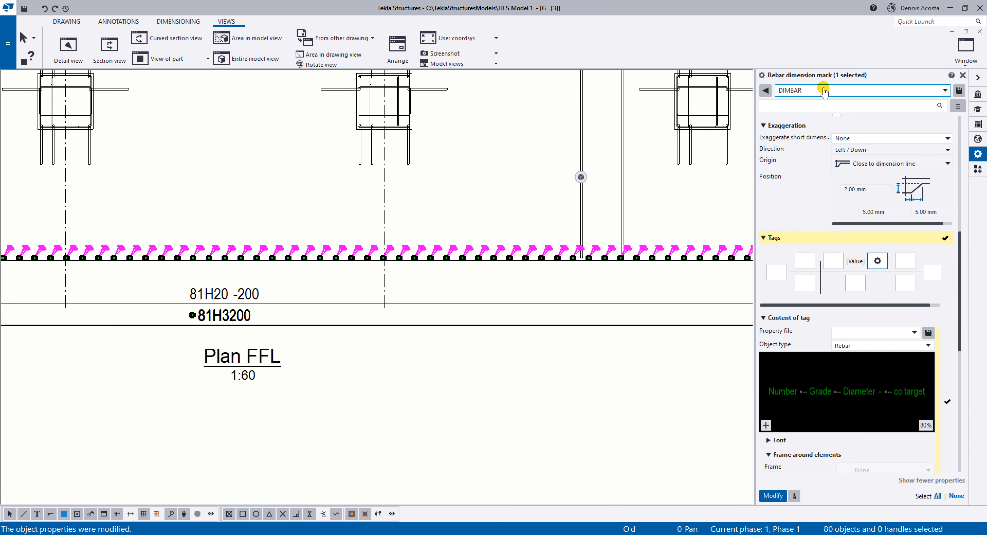
pyautogui.click(771, 494)
pyautogui.click(357, 356)
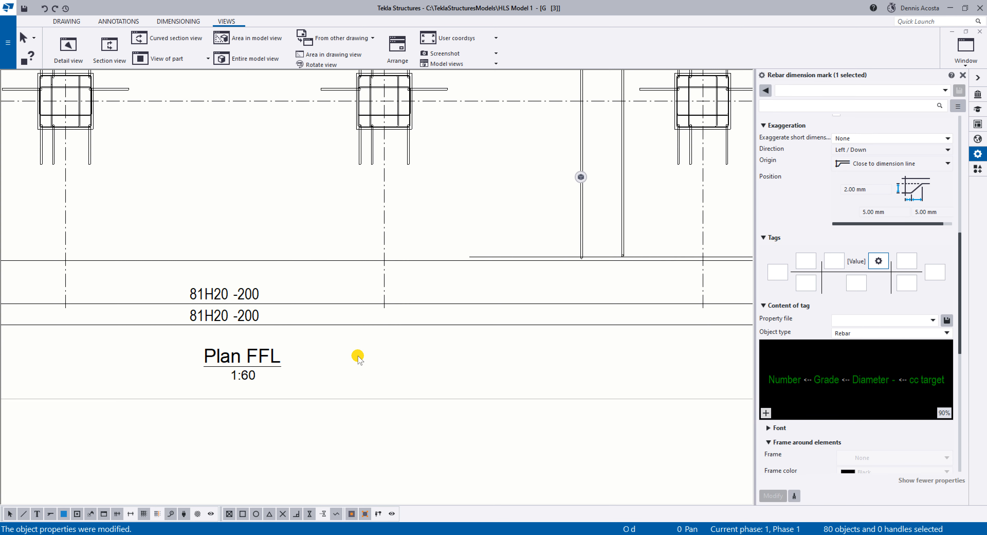
# Add marks to the horizontal and vertical slab bars using the applied mark properties.
pyautogui.scroll(-5, 359, 352)
pyautogui.moveTo(528, 189); pyautogui.dragTo(315, 280, button='middle')
pyautogui.scroll(3, 297, 281)
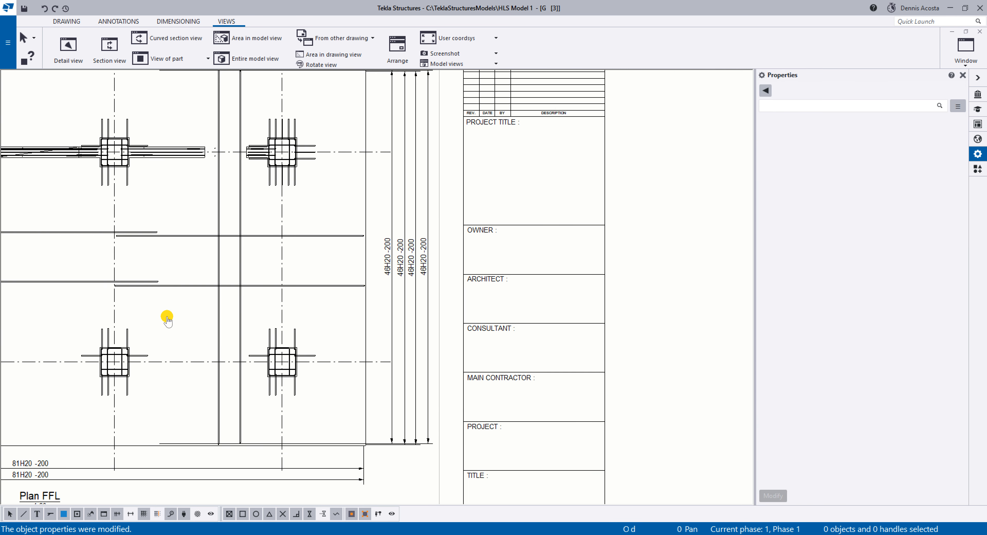
pyautogui.moveTo(147, 317); pyautogui.dragTo(359, 319, button='middle')
pyautogui.scroll(-7, 426, 298)
pyautogui.scroll(6, 444, 275)
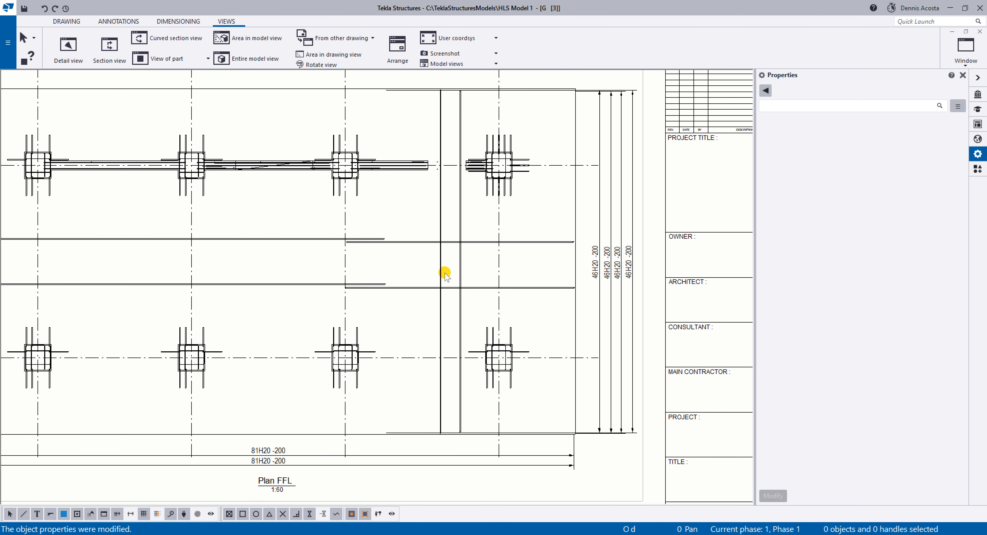
pyautogui.scroll(2, 512, 276)
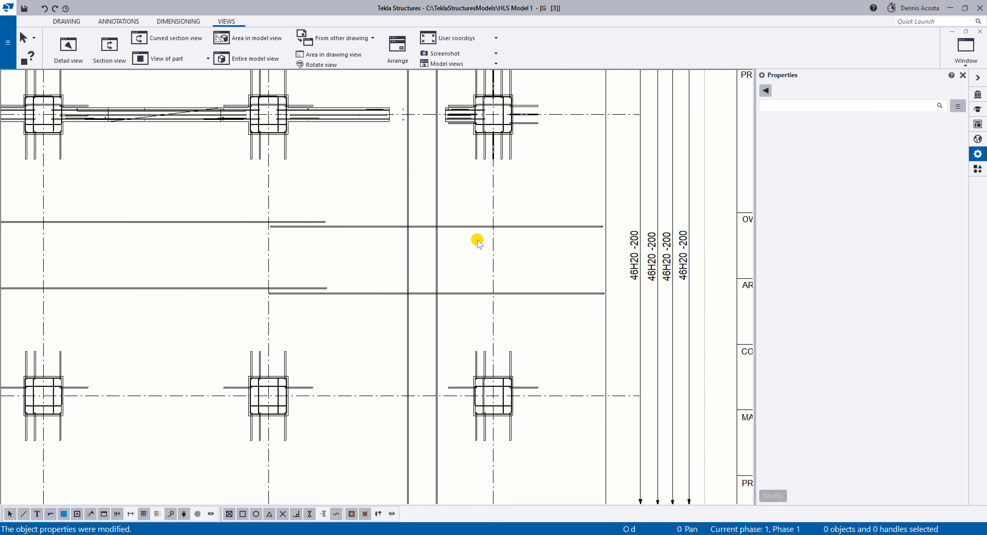
pyautogui.moveTo(471, 198); pyautogui.dragTo(274, 329)
pyautogui.rightClick(320, 239)
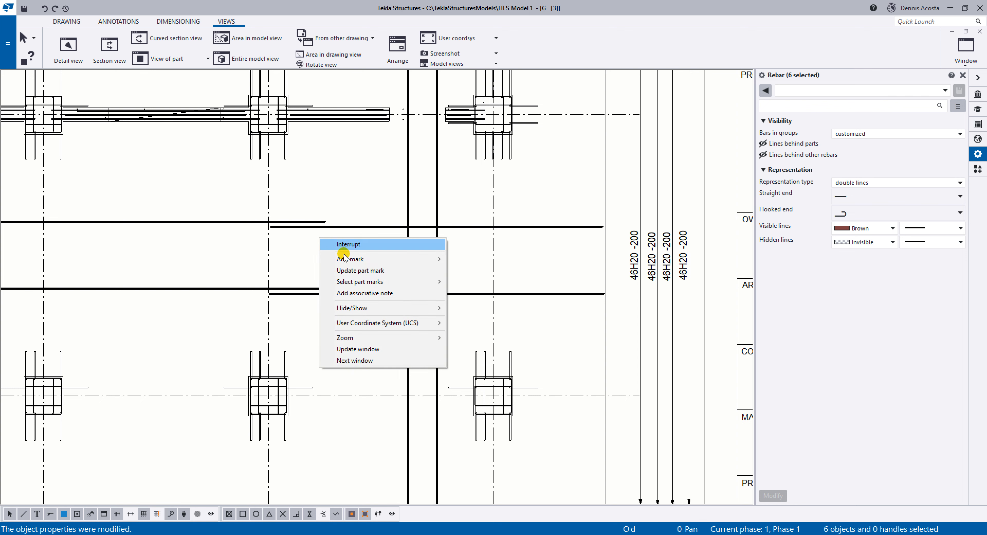
pyautogui.moveTo(349, 261)
pyautogui.click(478, 272)
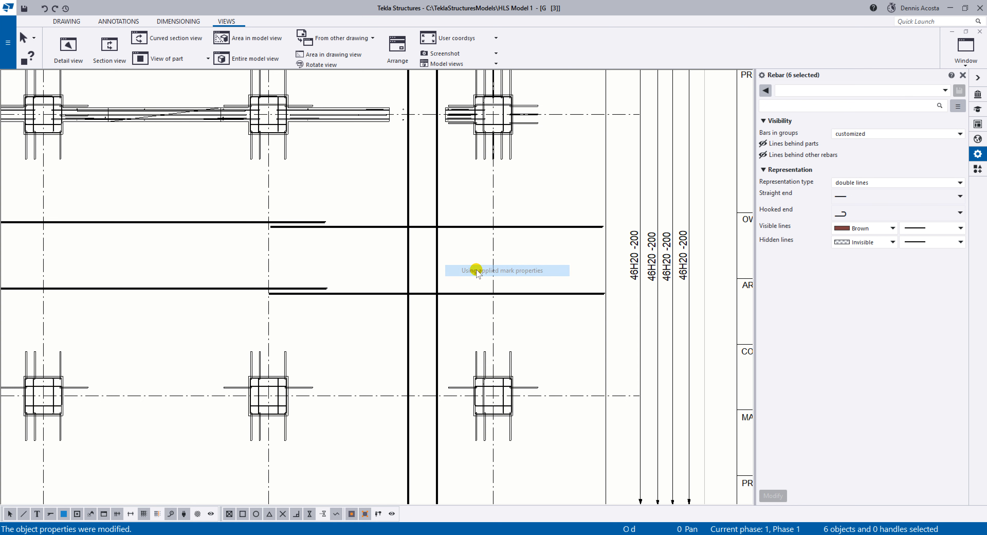
# Move the upper 46H20 BOTTOM_BAR mark down to just above its bar near grid C.
pyautogui.press('Home')
pyautogui.scroll(3, 505, 198)
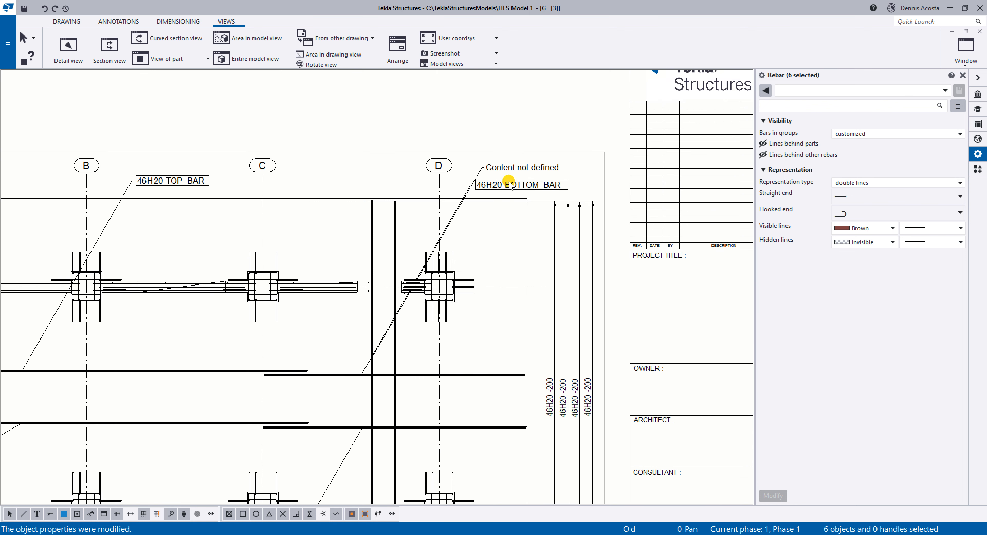
pyautogui.click(516, 180)
pyautogui.moveTo(516, 179); pyautogui.dragTo(302, 337)
pyautogui.scroll(3, 307, 336)
pyautogui.scroll(-3, 321, 350)
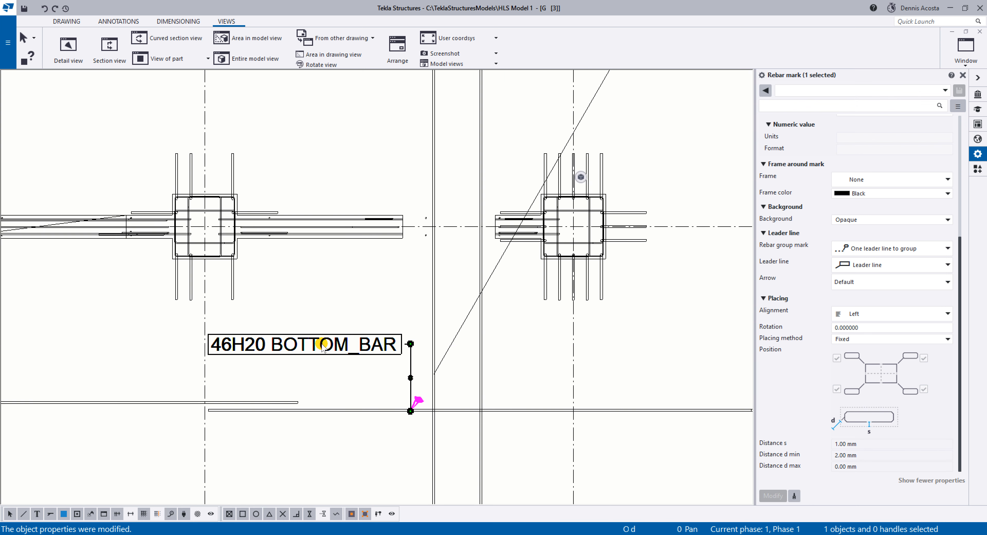
pyautogui.scroll(-2, 335, 361)
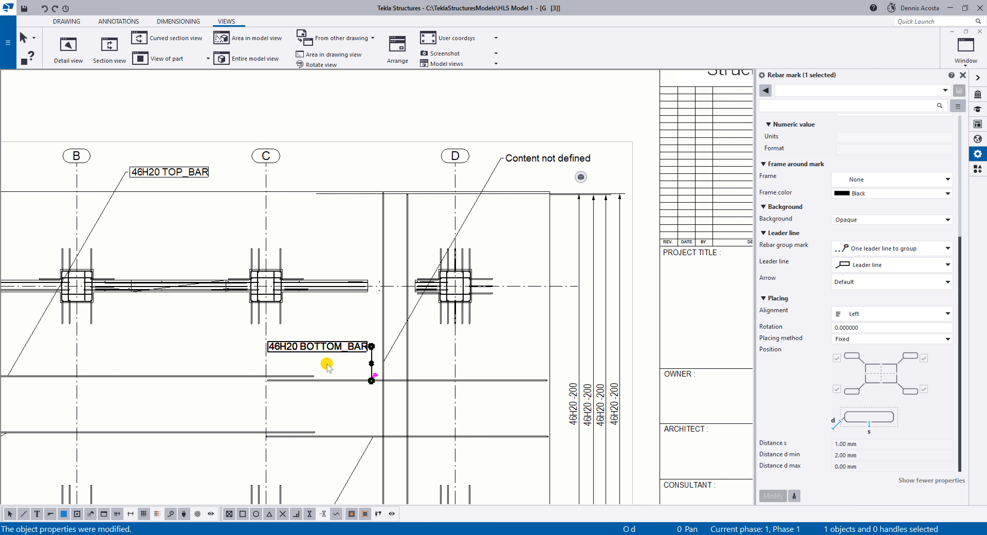
# Move the upper 46H20 TOP_BAR mark down to just above its bar between grids A and B.
pyautogui.moveTo(283, 279); pyautogui.dragTo(457, 253, button='middle')
pyautogui.scroll(1, 340, 136)
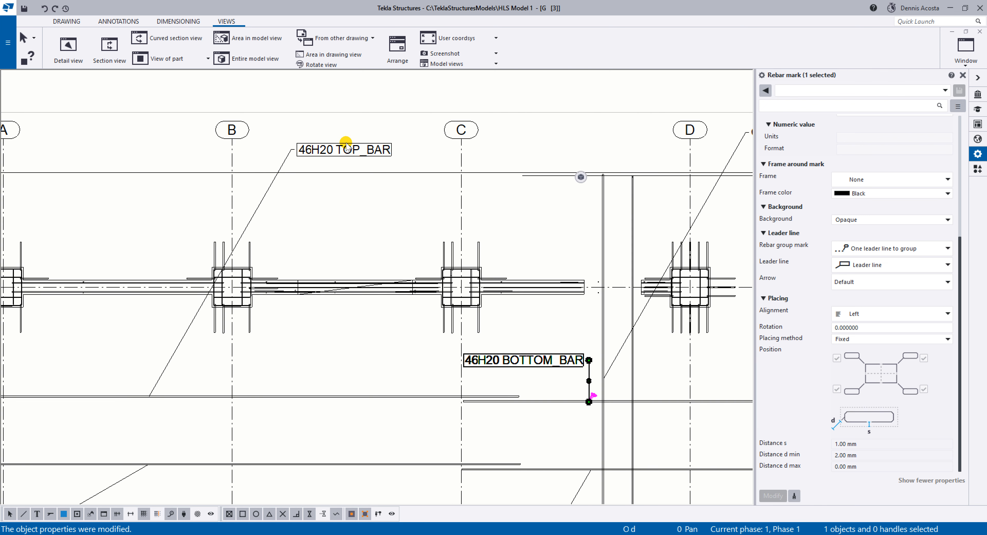
pyautogui.moveTo(346, 145)
pyautogui.mouseDown()
pyautogui.moveTo(198, 374)
pyautogui.moveTo(207, 351)
pyautogui.moveTo(216, 359)
pyautogui.moveTo(199, 359)
pyautogui.mouseUp()
pyautogui.click(211, 362)
# Move the "Content not defined" mark from above the slab to beside the vertical slab bars, below grid line 2.
pyautogui.moveTo(541, 442); pyautogui.dragTo(363, 257, button='middle')
pyautogui.scroll(-1, 363, 257)
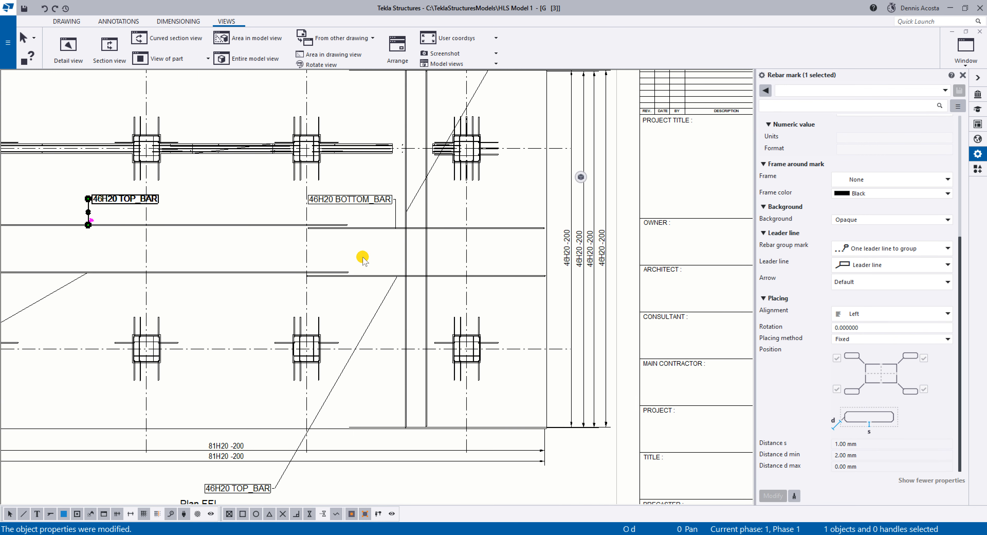
pyautogui.scroll(-1, 502, 273)
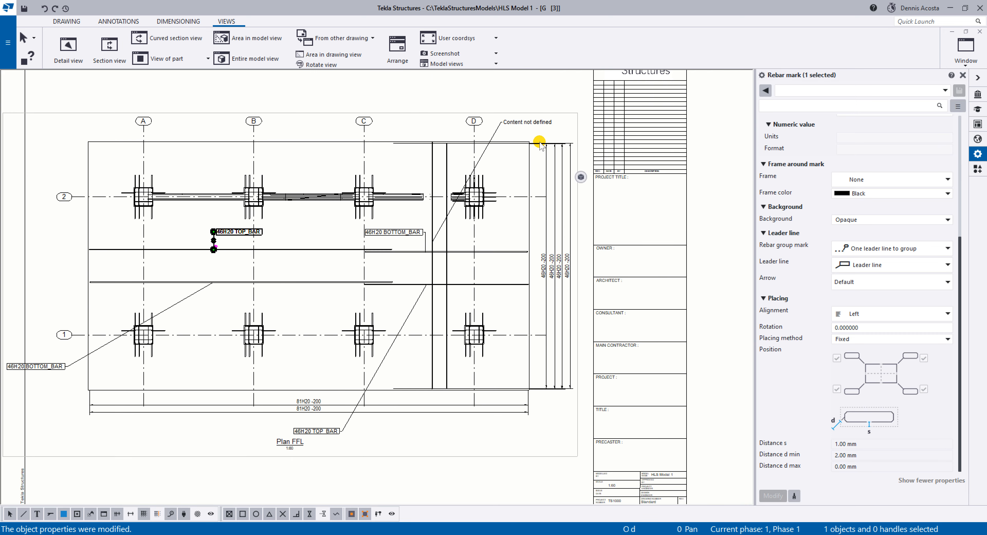
pyautogui.click(528, 125)
pyautogui.moveTo(489, 176); pyautogui.dragTo(475, 232)
# Move the lower 46H20 TOP_BAR and 46H20 BOTTOM_BAR marks inside the slab, just below their bars.
pyautogui.click(320, 428)
pyautogui.moveTo(320, 427); pyautogui.dragTo(385, 311)
pyautogui.click(39, 367)
pyautogui.moveTo(38, 366); pyautogui.dragTo(176, 300)
pyautogui.click(306, 310)
# Add a horizontal dimension from the slab edge beside grid A to the end of the upper slab bar.
pyautogui.moveTo(318, 372); pyautogui.dragTo(396, 380, button='middle')
pyautogui.scroll(5, 308, 397)
pyautogui.moveTo(384, 441); pyautogui.dragTo(387, 456, button='middle')
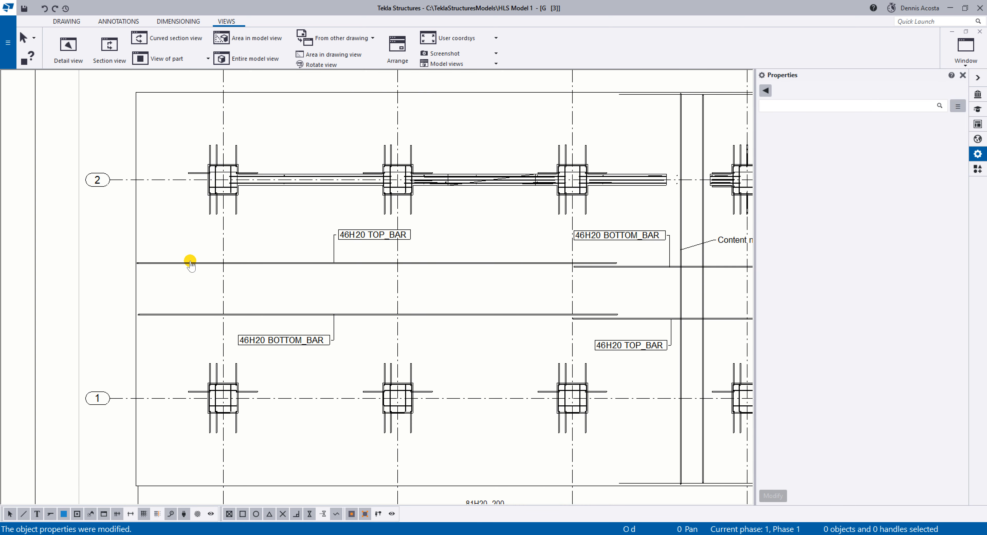
pyautogui.moveTo(190, 262); pyautogui.dragTo(253, 286, button='middle')
pyautogui.scroll(3, 264, 339)
pyautogui.scroll(3, 177, 268)
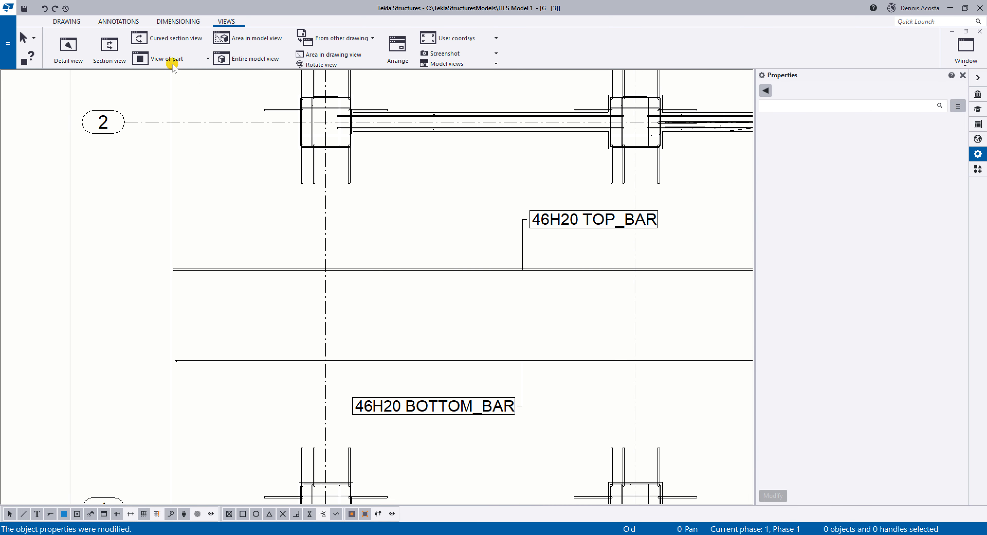
pyautogui.click(186, 22)
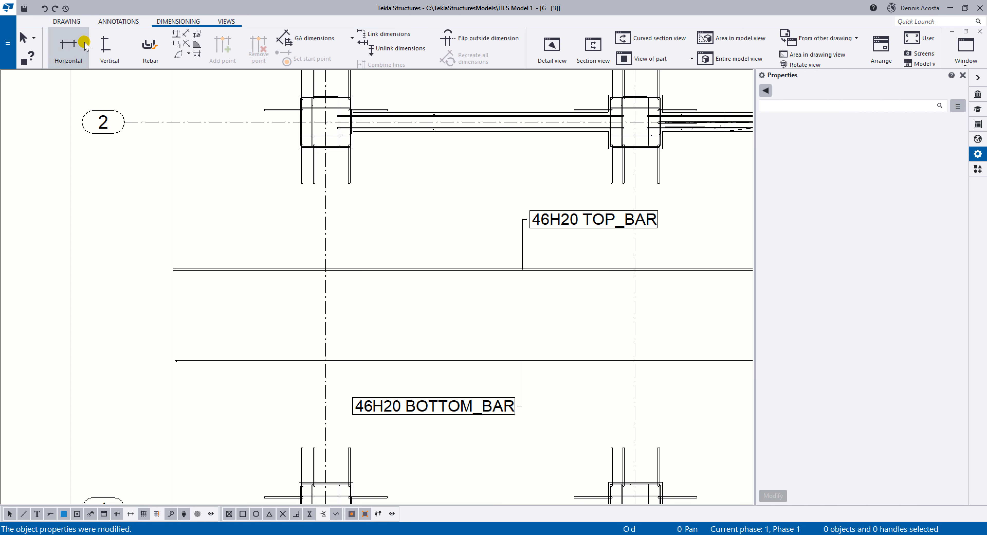
pyautogui.click(91, 60)
pyautogui.click(171, 268)
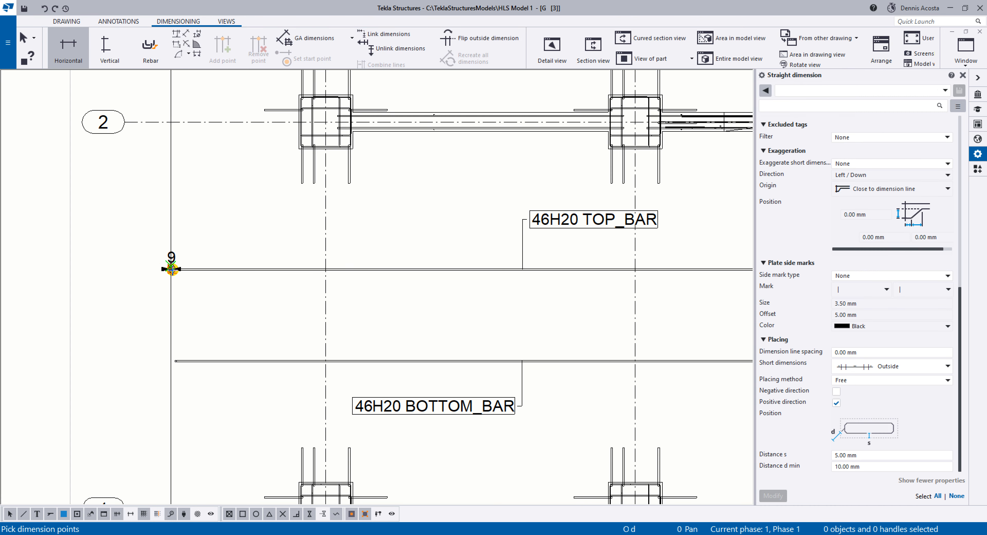
pyautogui.scroll(10, 175, 270)
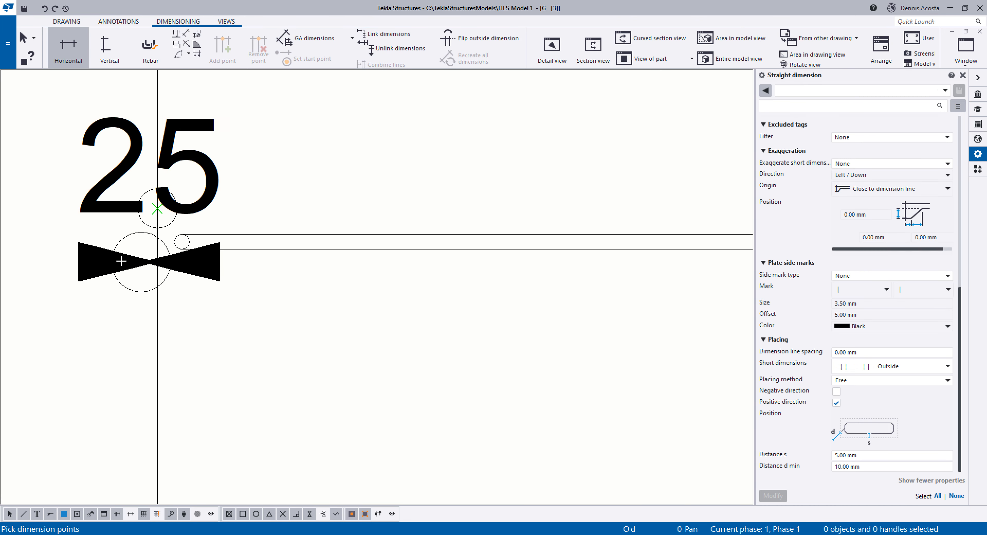
pyautogui.scroll(5, 157, 262)
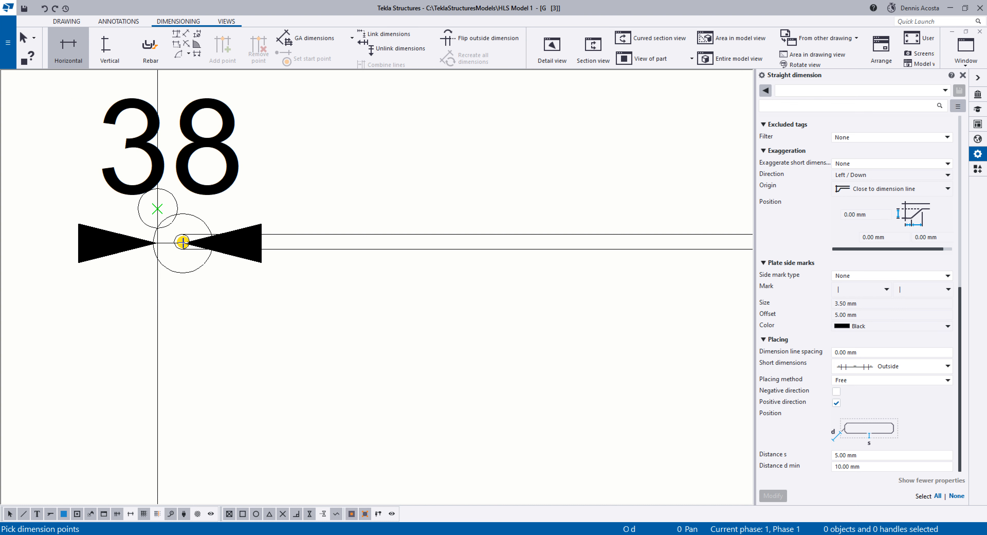
pyautogui.scroll(-3, 188, 239)
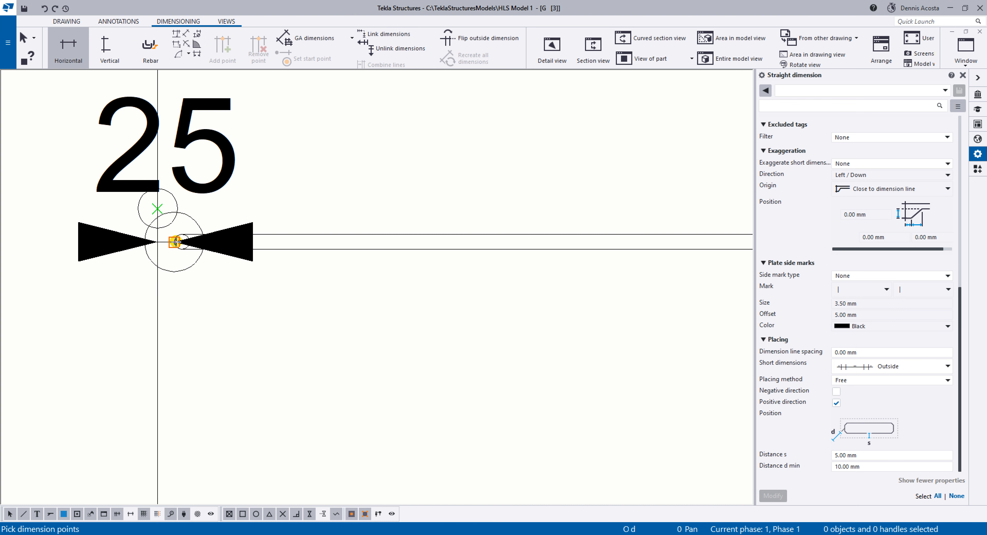
pyautogui.scroll(-10, 174, 241)
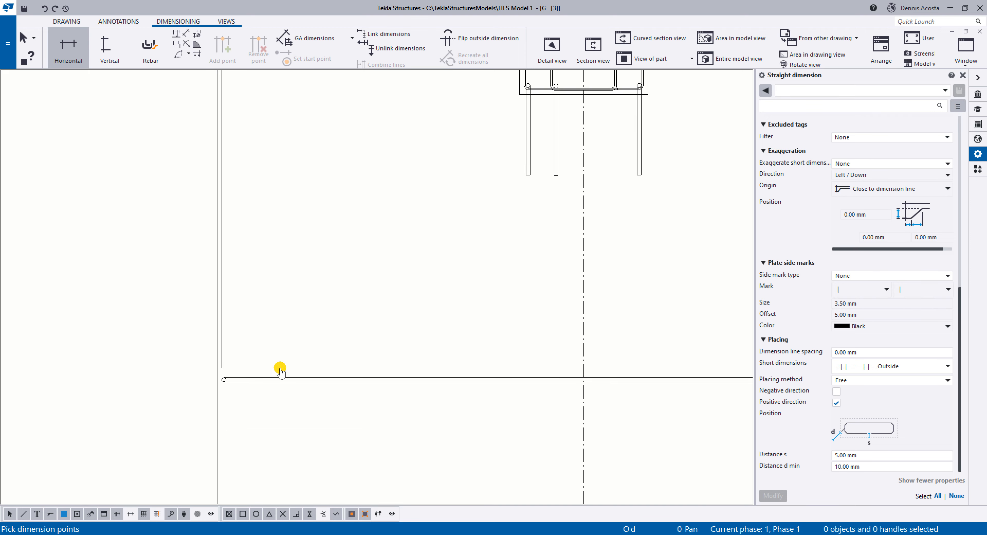
pyautogui.scroll(-6, 278, 383)
pyautogui.rightClick(298, 191)
pyautogui.click(310, 198)
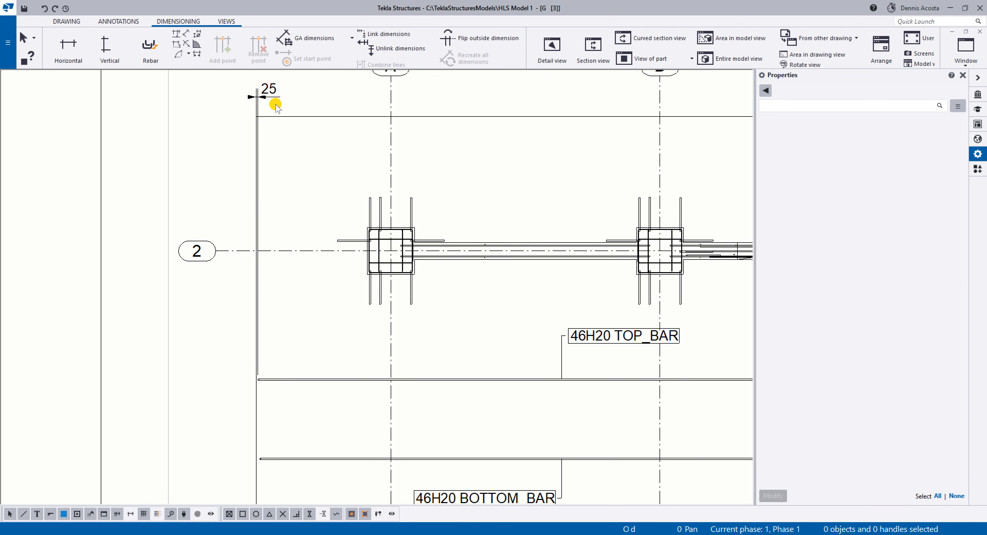
# Move the bar-end cover dimension down to just above the upper slab bar.
pyautogui.click(276, 105)
pyautogui.moveTo(276, 106); pyautogui.dragTo(286, 339)
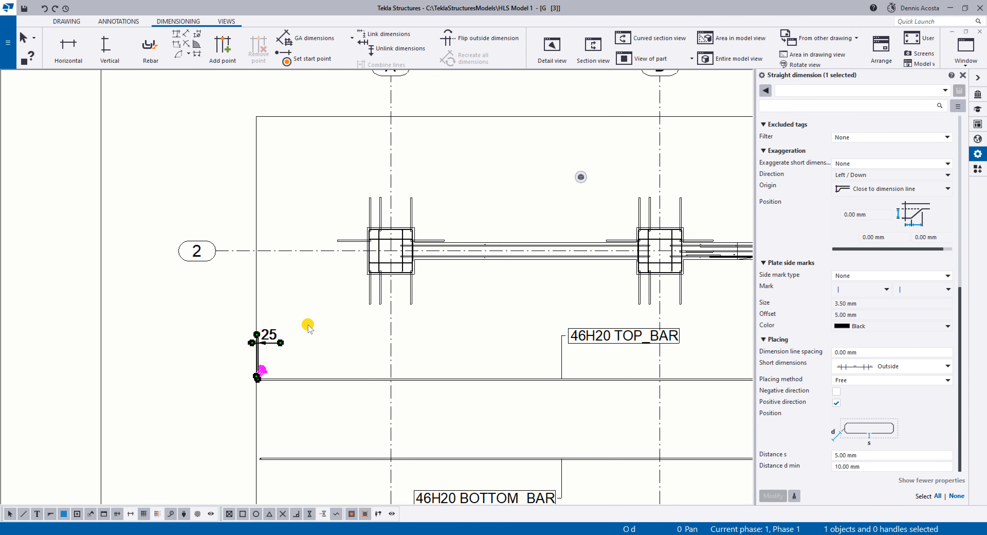
pyautogui.click(308, 326)
# Begin a horizontal dimension chain at the slab's outer corner beside grid A, above grid line 2.
pyautogui.scroll(3, 417, 245)
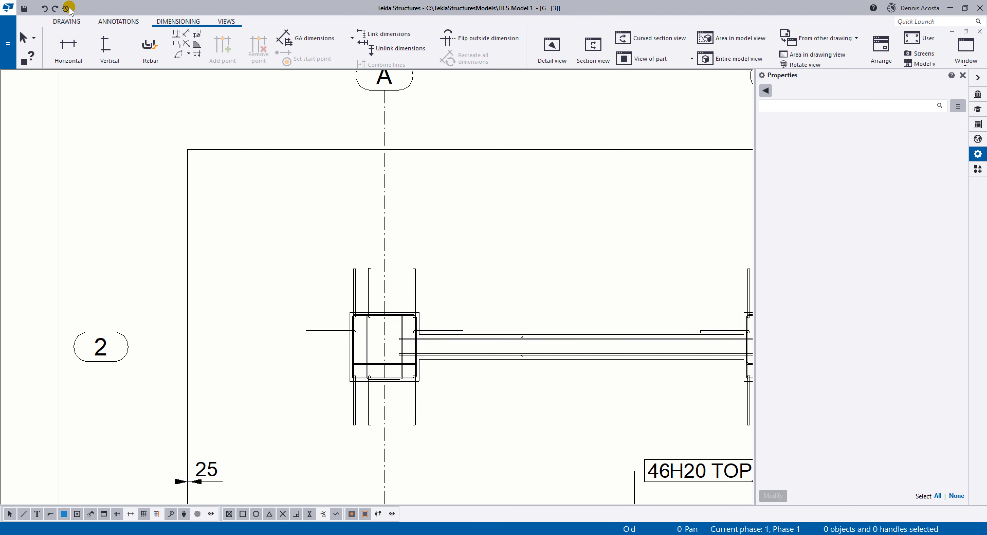
pyautogui.click(120, 28)
pyautogui.click(130, 48)
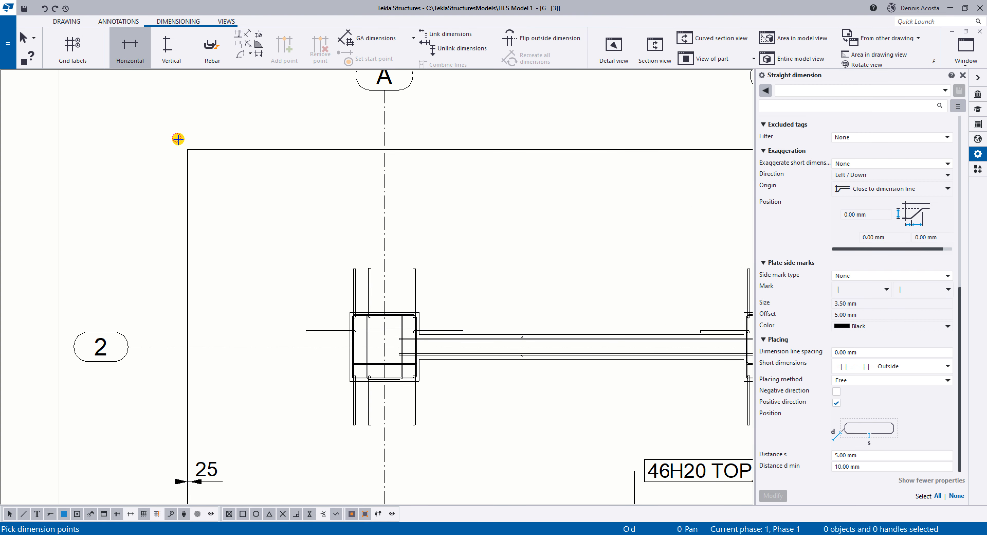
pyautogui.click(187, 149)
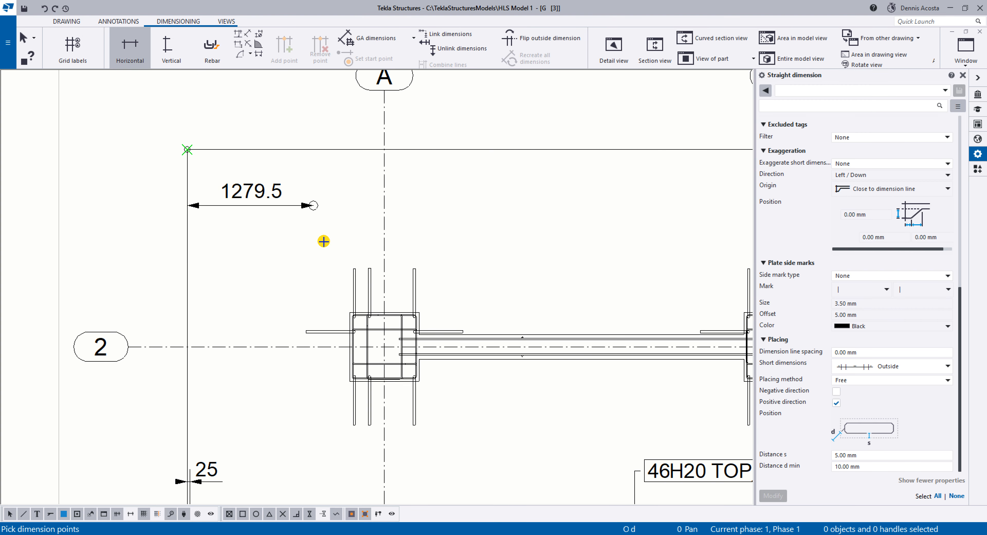
pyautogui.click(350, 312)
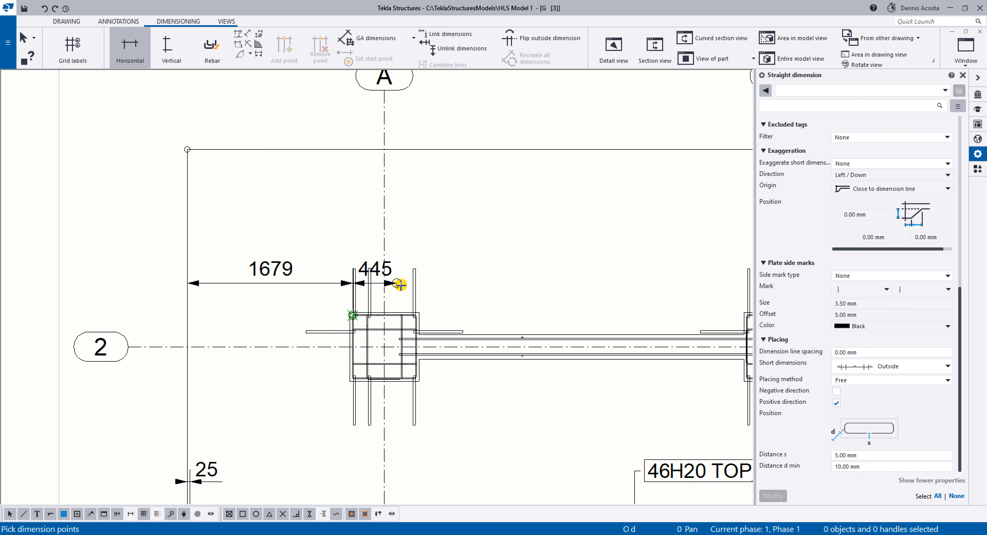
pyautogui.click(424, 304)
pyautogui.moveTo(587, 283); pyautogui.dragTo(266, 238, button='middle')
pyautogui.scroll(1, 223, 263)
pyautogui.moveTo(142, 267); pyautogui.dragTo(517, 274, button='middle')
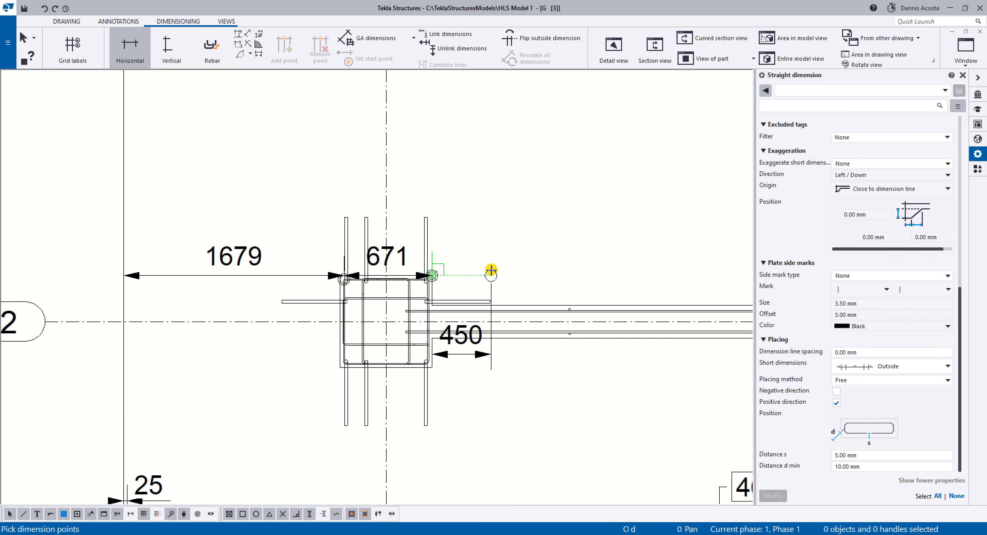
pyautogui.press('BackSpace')
pyautogui.scroll(4, 450, 262)
pyautogui.scroll(2, 324, 261)
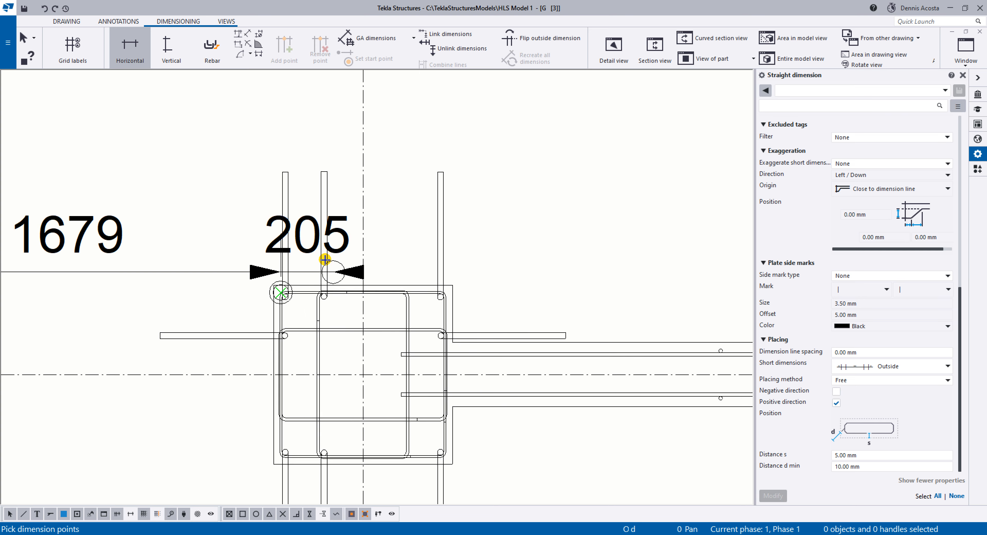
pyautogui.press('BackSpace')
# Add both outer corners of the columns at A/2 and B/2 to the horizontal dimension chain.
pyautogui.click(261, 288)
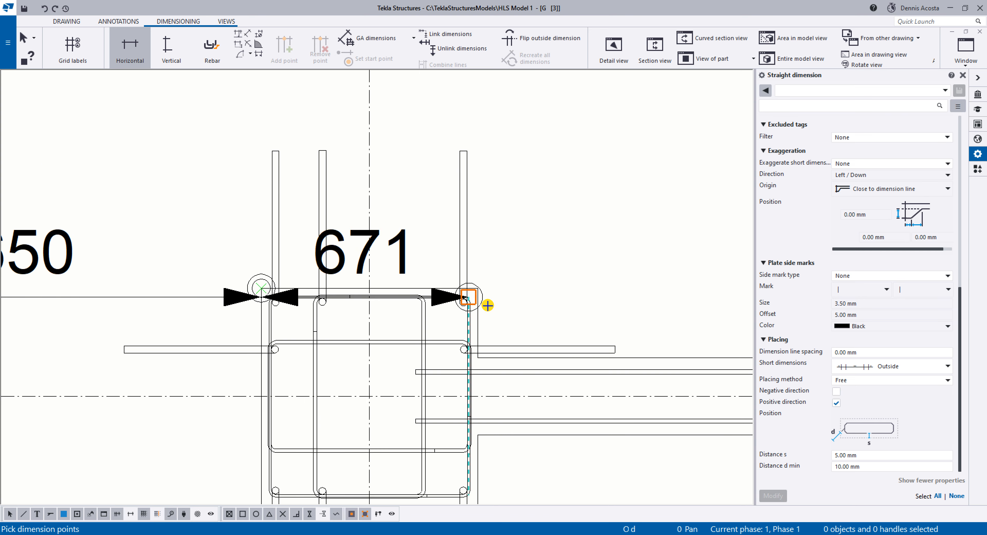
pyautogui.click(477, 288)
pyautogui.scroll(-2, 484, 287)
pyautogui.scroll(-3, 504, 289)
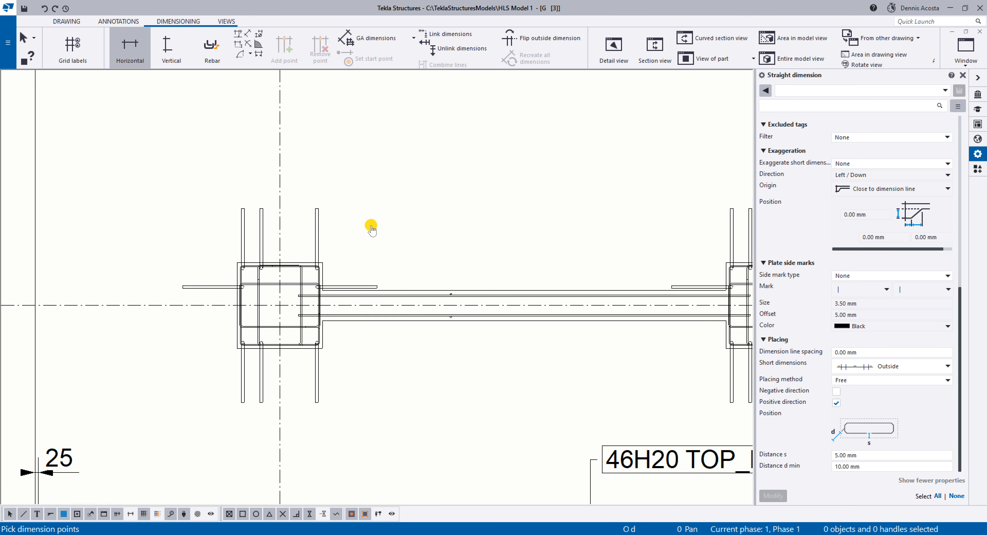
pyautogui.scroll(5, 606, 247)
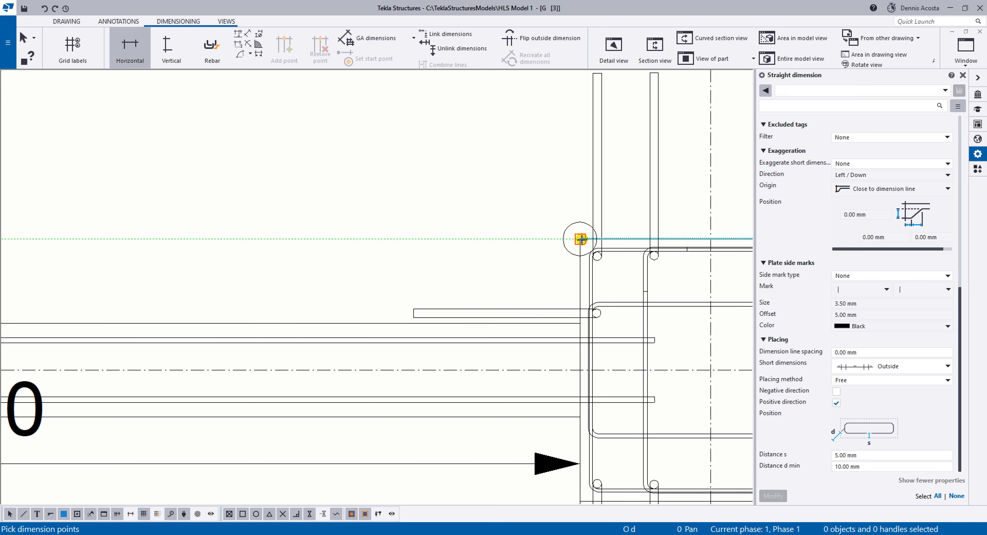
pyautogui.click(582, 240)
pyautogui.moveTo(617, 193); pyautogui.dragTo(249, 193, button='middle')
pyautogui.click(474, 239)
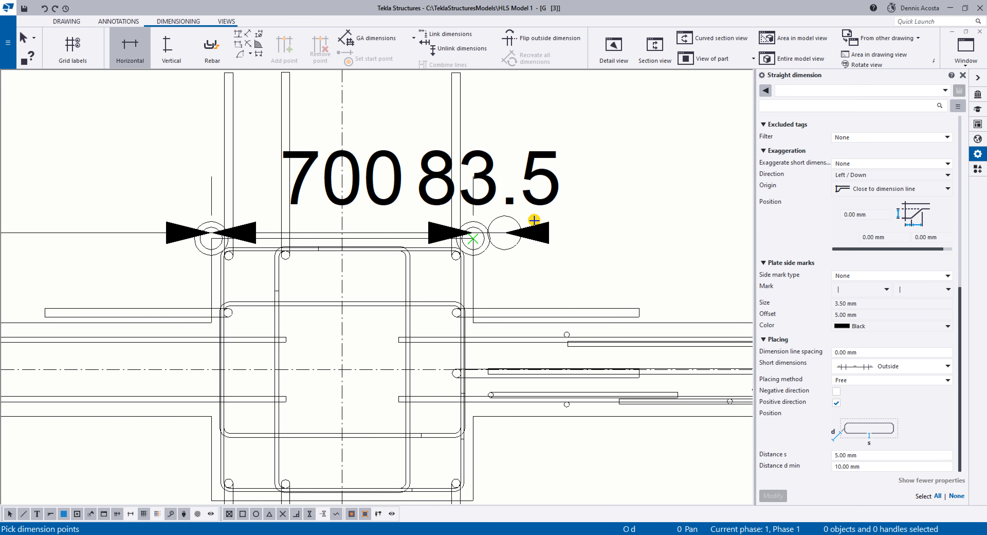
# Place the column dimension chain above the slab edge and end the dimensioning command.
pyautogui.scroll(-3, 535, 221)
pyautogui.moveTo(540, 164); pyautogui.dragTo(529, 332, button='middle')
pyautogui.moveTo(500, 176); pyautogui.dragTo(540, 218, button='middle')
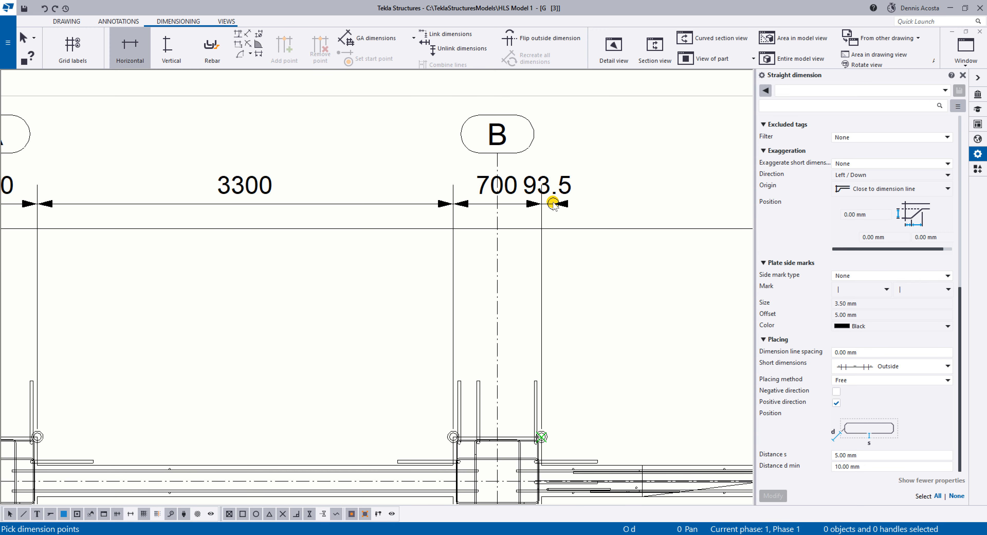
pyautogui.middleClick(553, 204)
pyautogui.rightClick(361, 158)
pyautogui.click(372, 163)
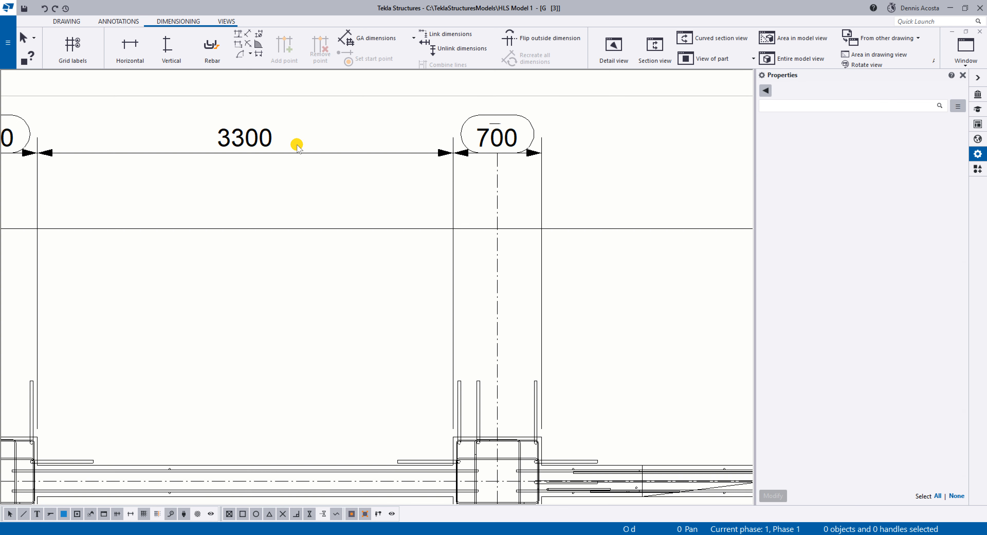
# Move the column dimension line down between the grid labels and the slab edge.
pyautogui.click(253, 140)
pyautogui.moveTo(262, 138); pyautogui.dragTo(262, 197, button='middle')
pyautogui.scroll(-2, 455, 194)
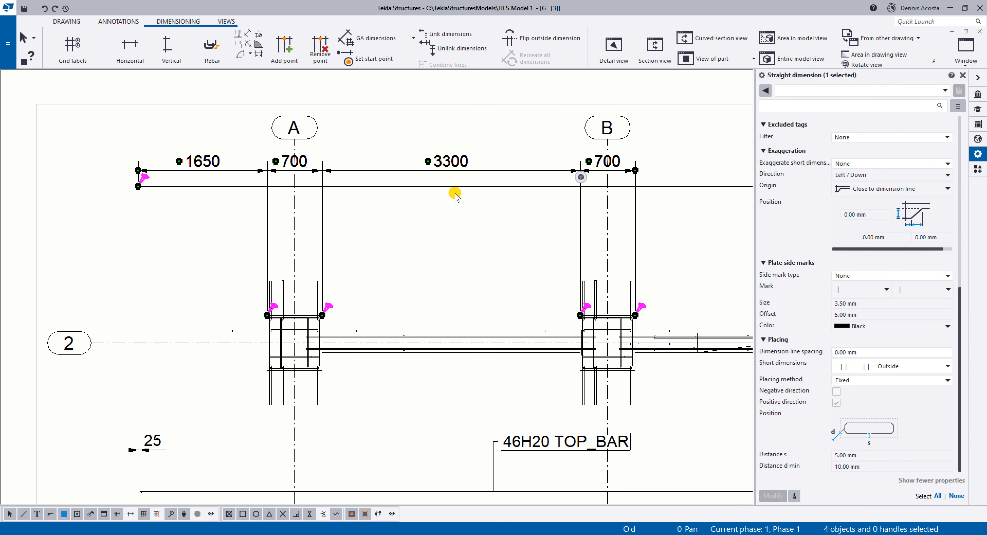
pyautogui.click(386, 213)
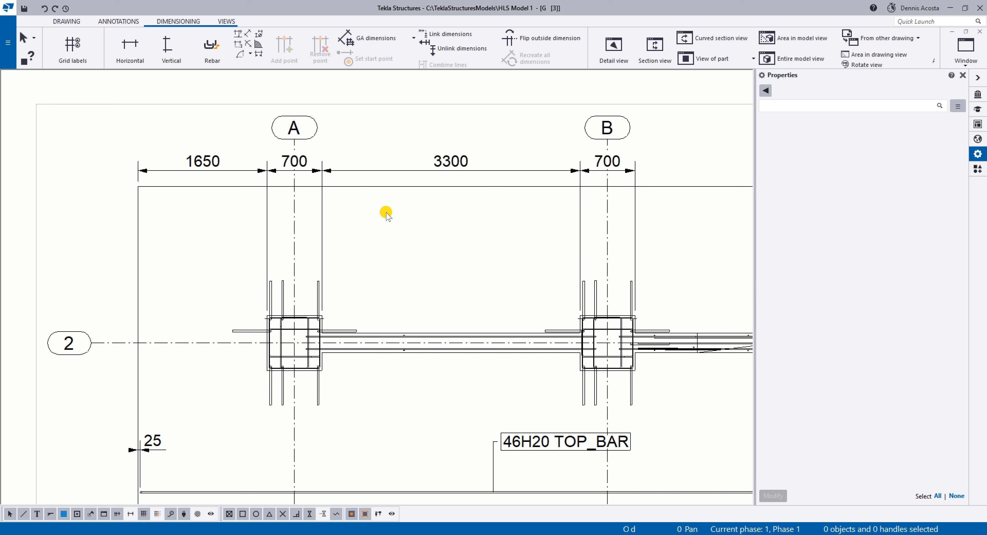
# Turn on short extension lines for the column dimension chain along grid line 2.
pyautogui.click(319, 171)
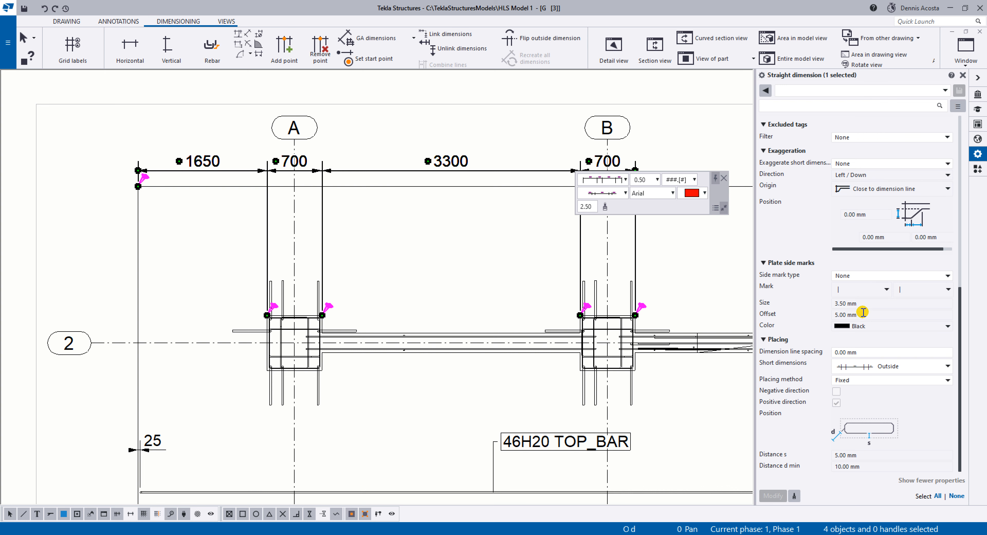
pyautogui.scroll(10, 840, 246)
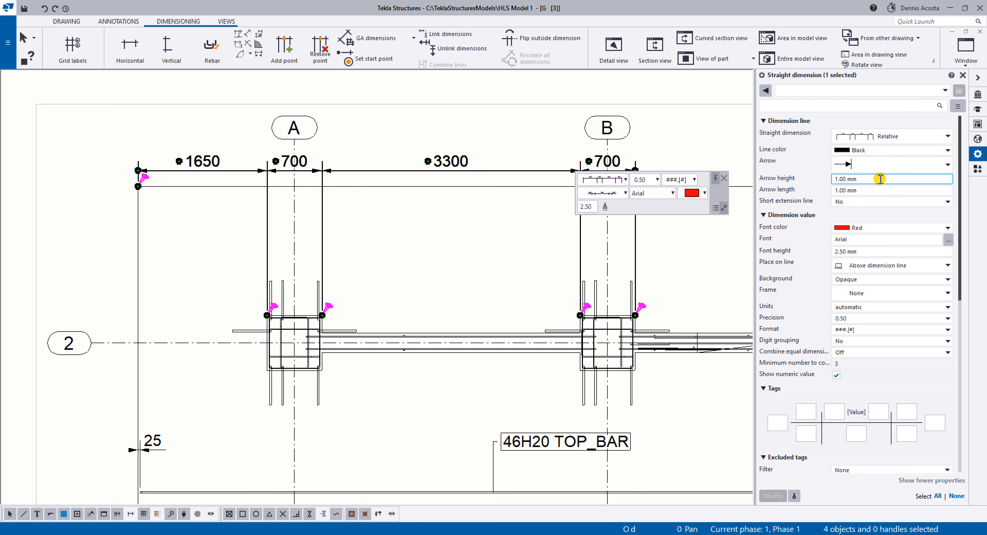
pyautogui.click(895, 203)
pyautogui.click(860, 222)
pyautogui.click(774, 496)
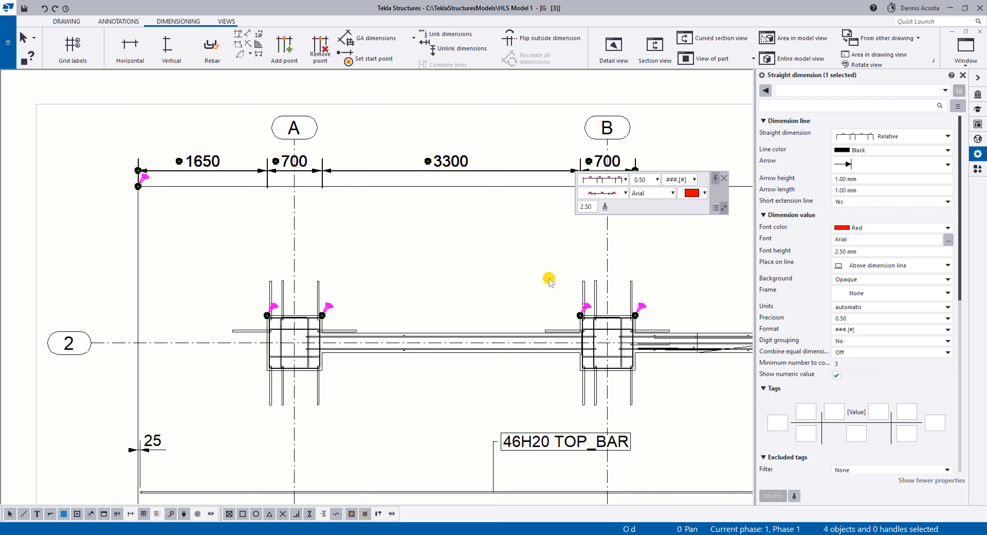
# Move the column dimension chain inside the slab outline, between the upper slab edge and the columns.
pyautogui.moveTo(441, 171)
pyautogui.mouseDown()
pyautogui.moveTo(440, 265)
pyautogui.moveTo(436, 223)
pyautogui.mouseUp()
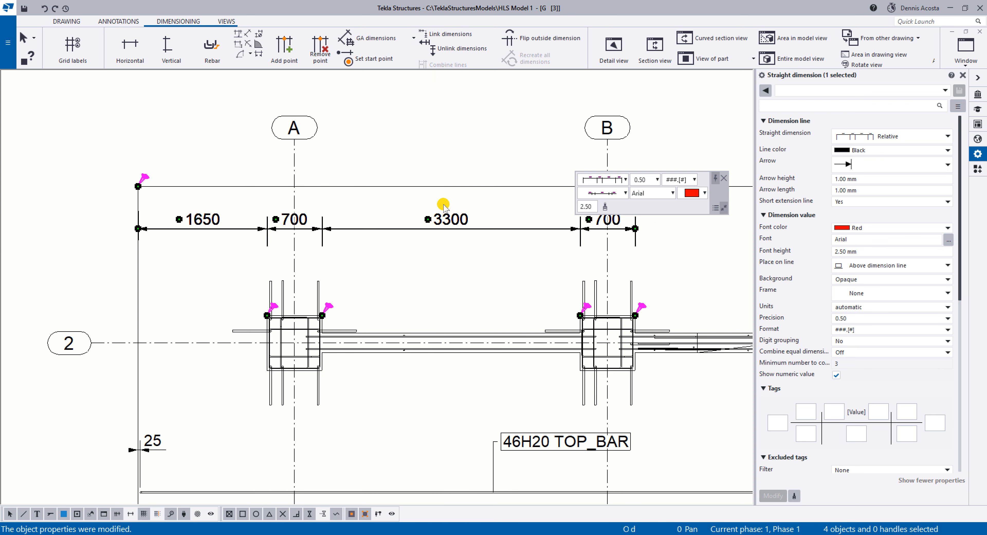
pyautogui.click(443, 204)
pyautogui.scroll(1, 474, 229)
pyautogui.click(443, 217)
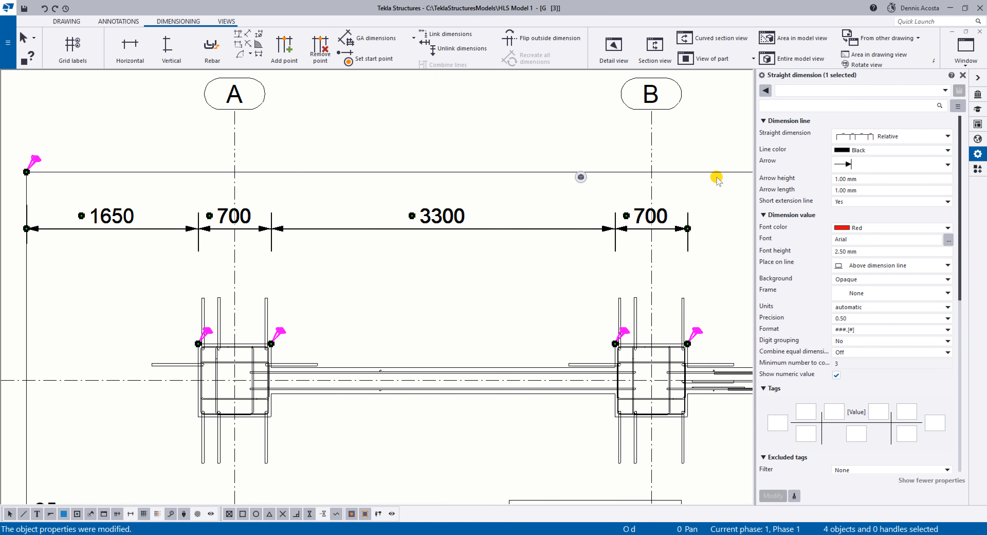
# Try the slash tick as the arrow style of the column dimension chain.
pyautogui.click(869, 167)
pyautogui.click(867, 197)
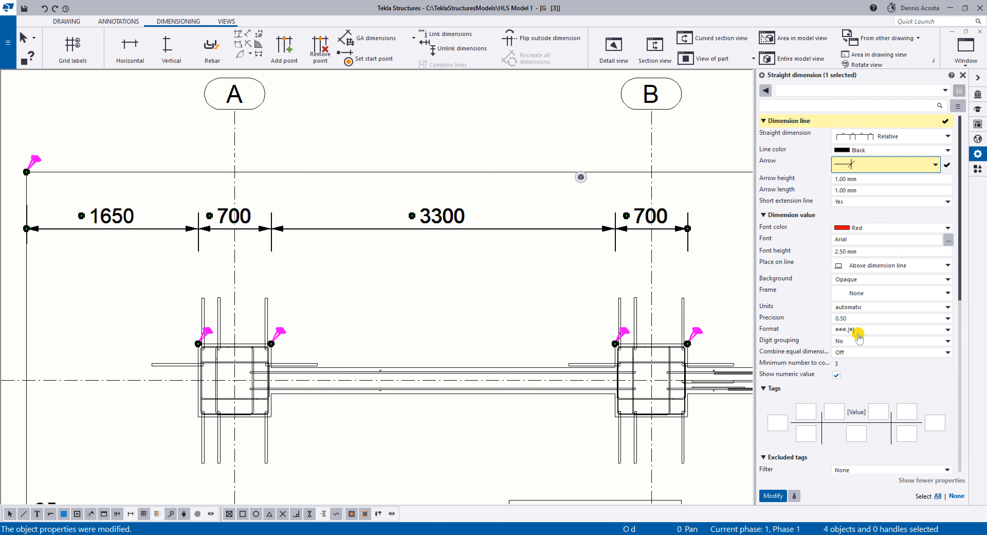
pyautogui.click(773, 495)
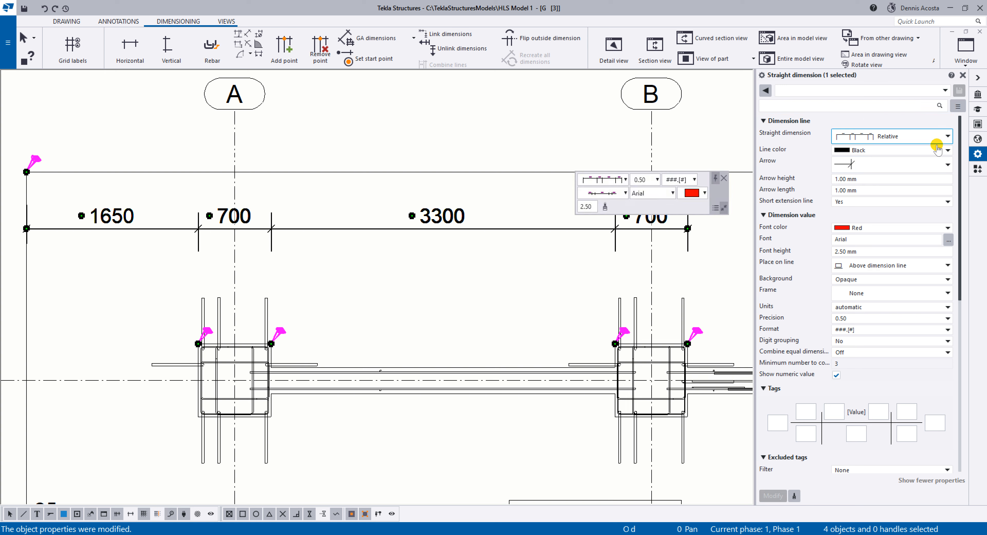
# Restore the filled arrowheads on the column dimension chain and clear the selection.
pyautogui.click(898, 165)
pyautogui.click(862, 179)
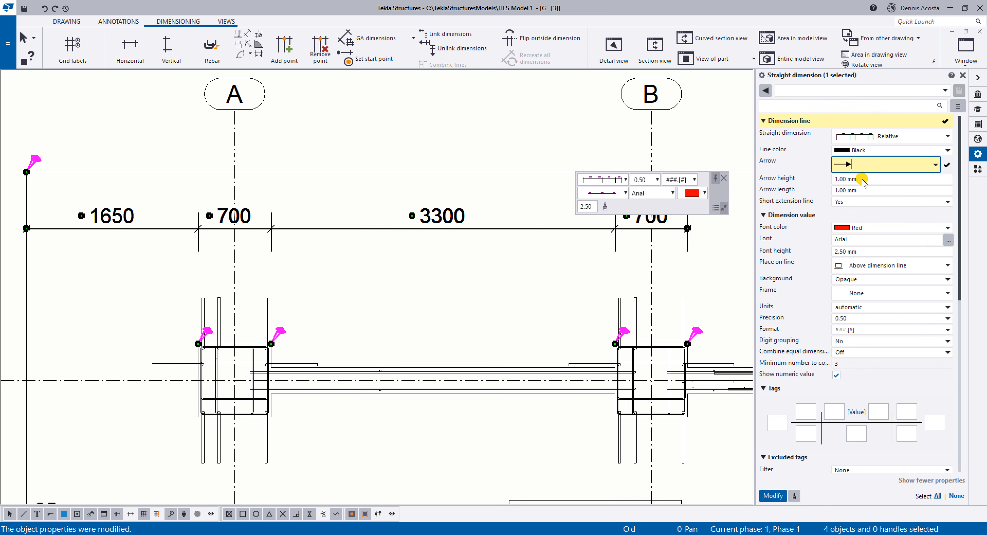
pyautogui.click(780, 496)
pyautogui.scroll(-6, 448, 262)
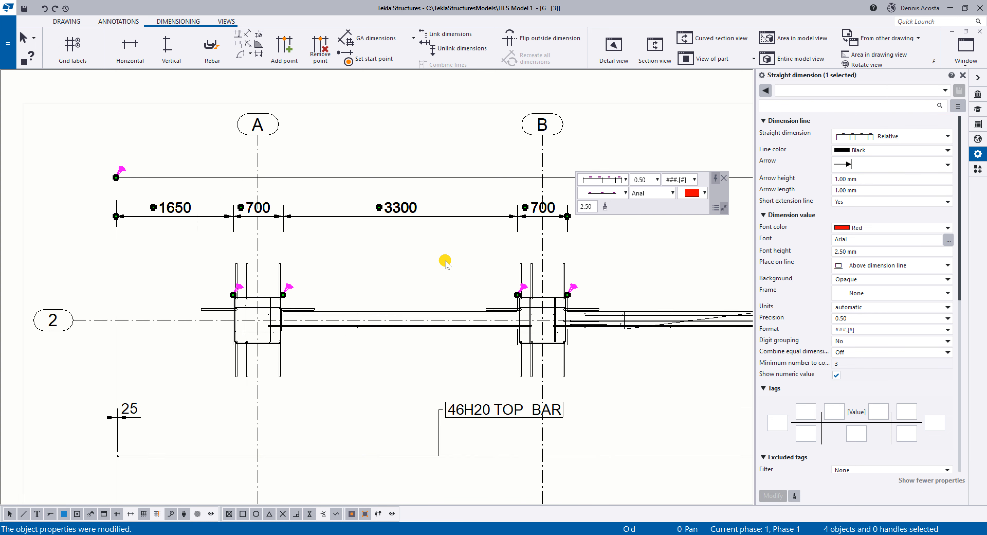
pyautogui.click(454, 159)
pyautogui.moveTo(431, 270); pyautogui.dragTo(414, 233, button='middle')
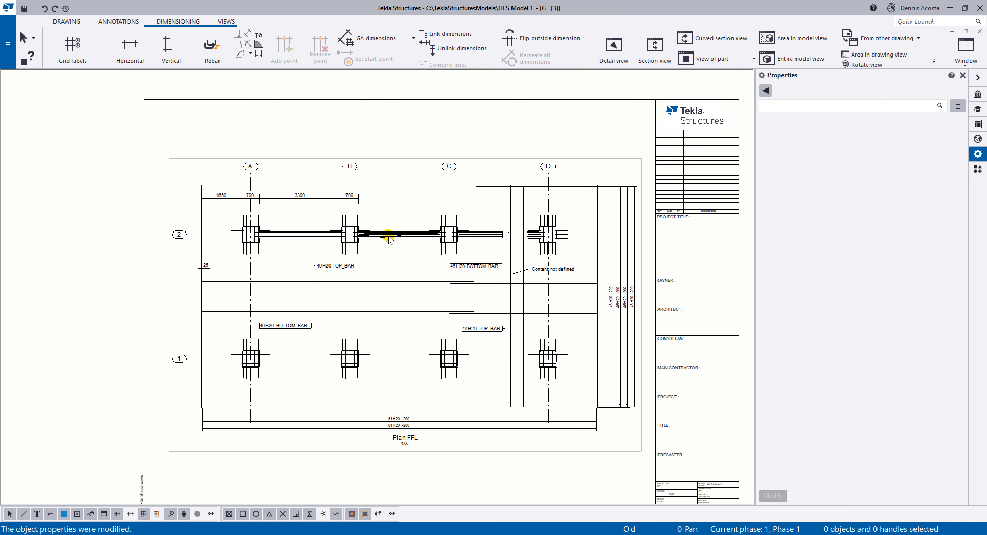
pyautogui.scroll(2, 428, 235)
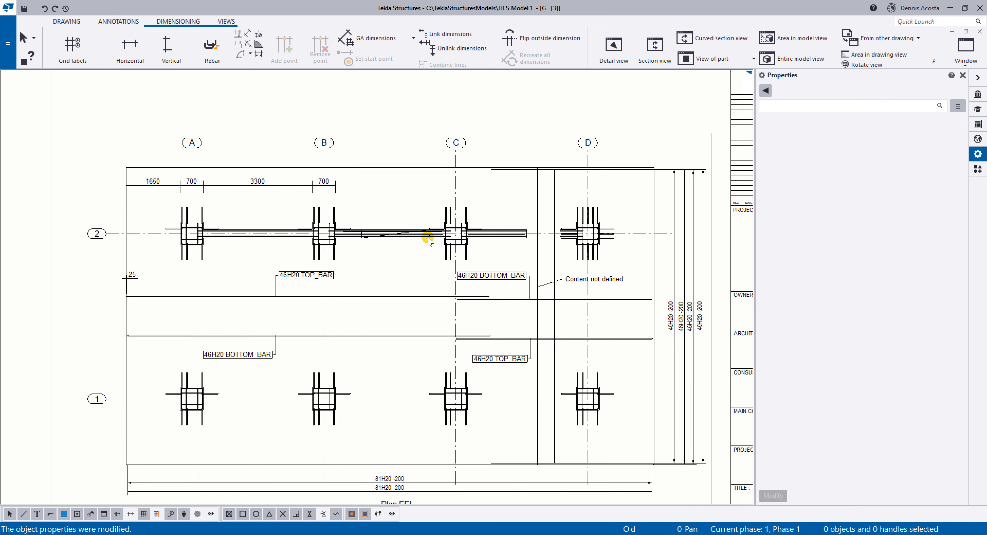